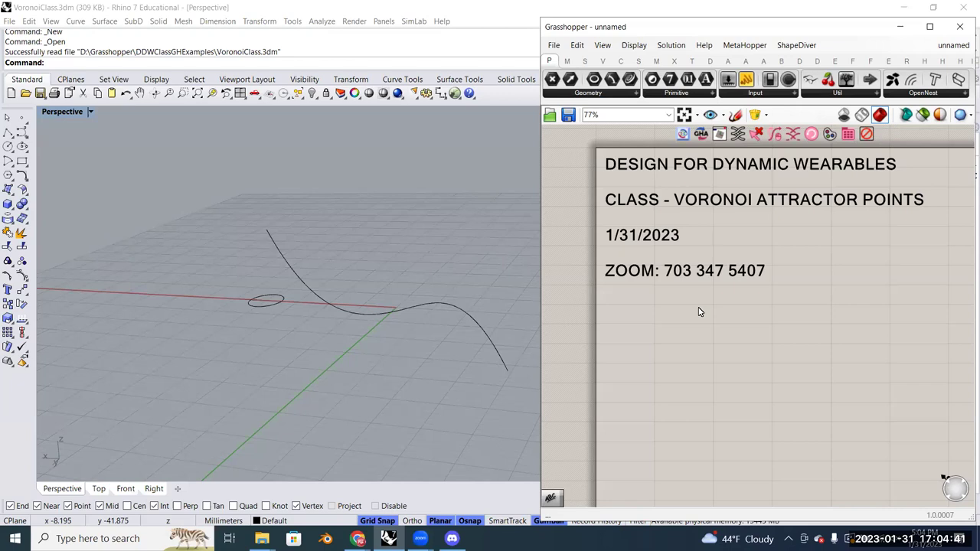
{"action": "scroll", "coordinate": [698, 307], "scroll_direction": "down", "scroll_amount": 2}
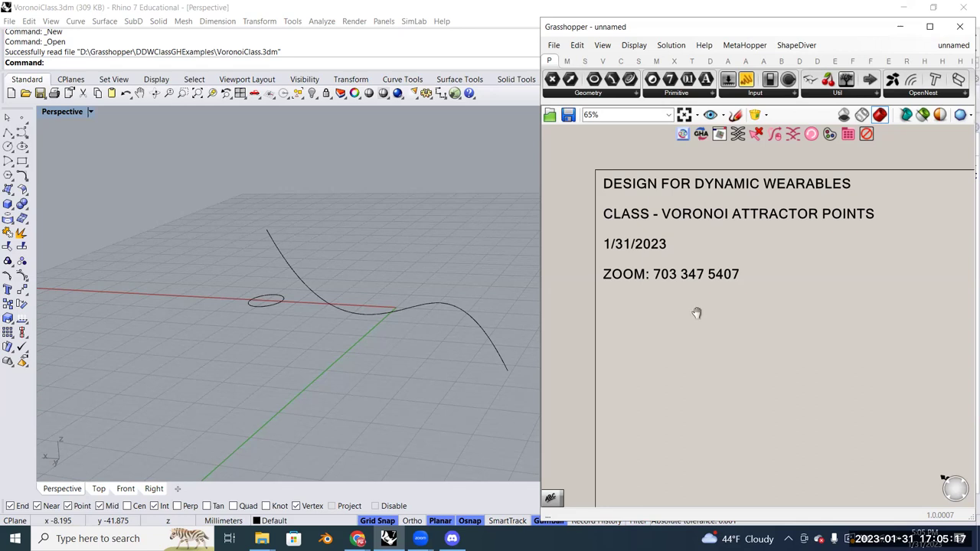
{"action": "right_click_drag", "start_coordinate": [695, 313], "coordinate": [678, 307]}
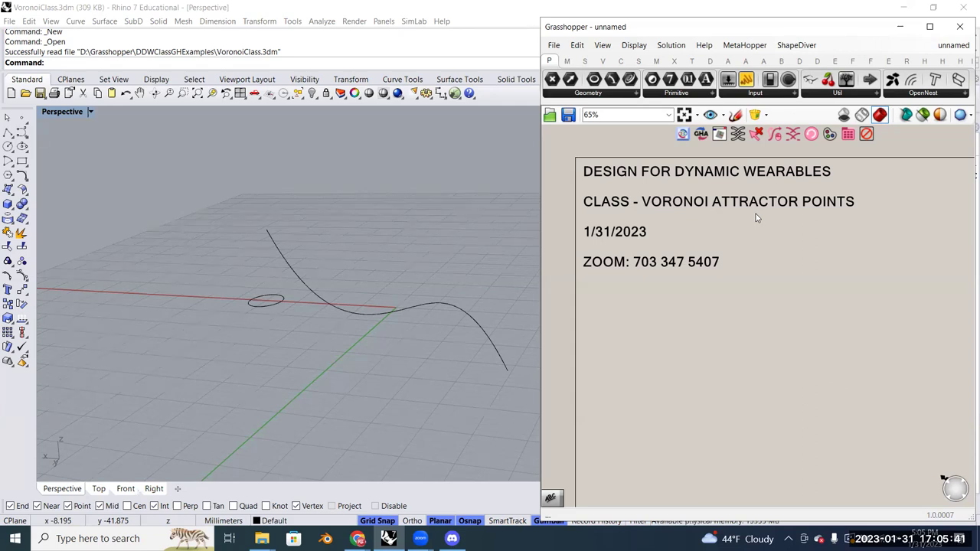
{"action": "right_click_drag", "start_coordinate": [772, 261], "coordinate": [761, 261]}
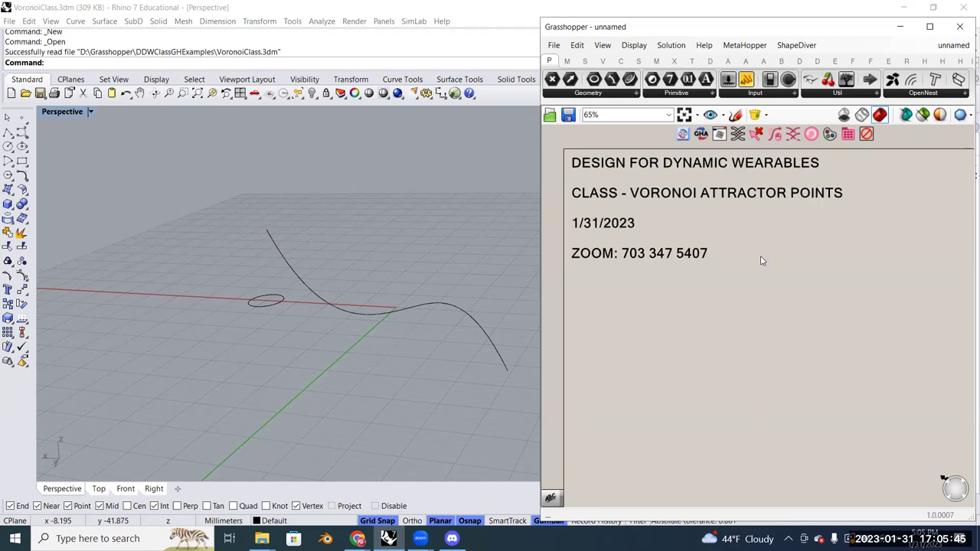
{"action": "scroll", "coordinate": [754, 266], "scroll_direction": "down", "scroll_amount": 1}
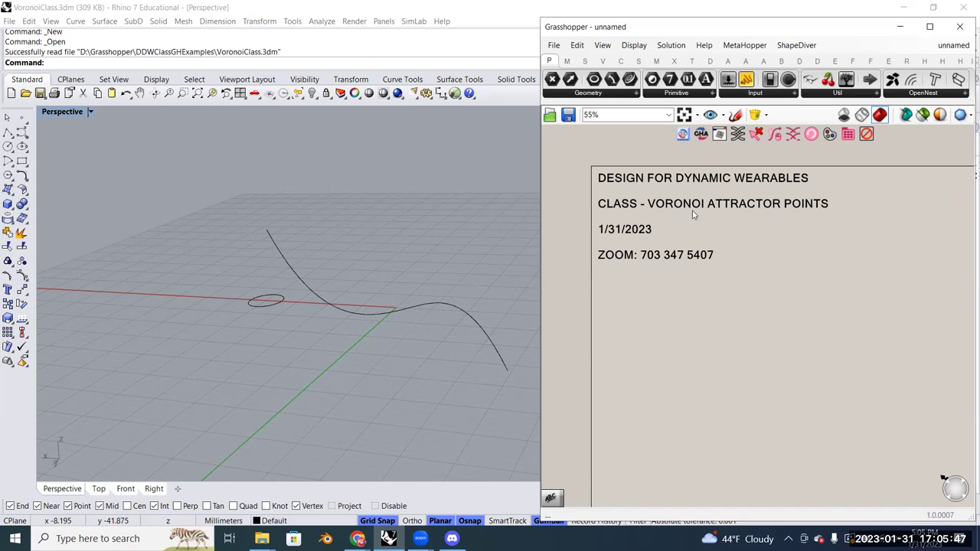
{"action": "scroll", "coordinate": [630, 152], "scroll_direction": "up", "scroll_amount": 1}
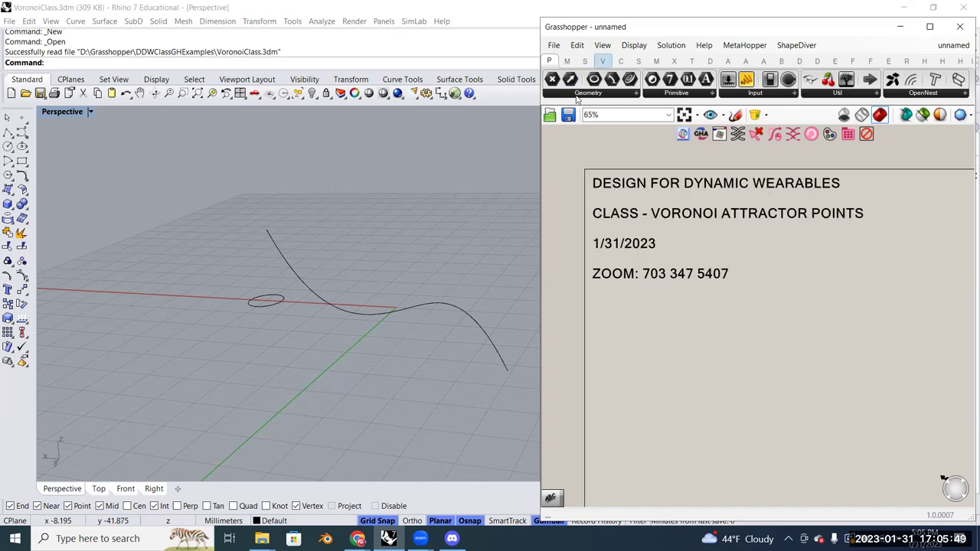
{"action": "left_click", "coordinate": [584, 60]}
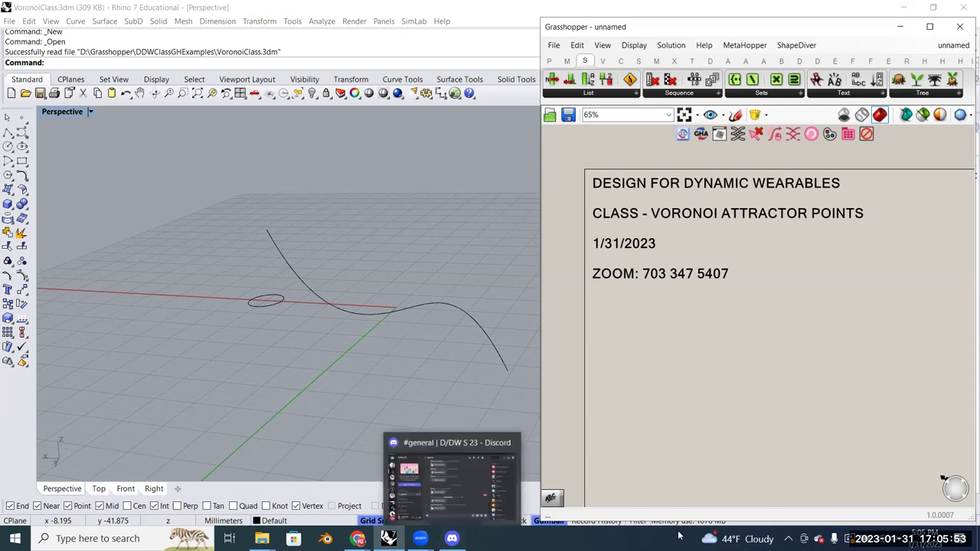
{"action": "left_click", "coordinate": [788, 538]}
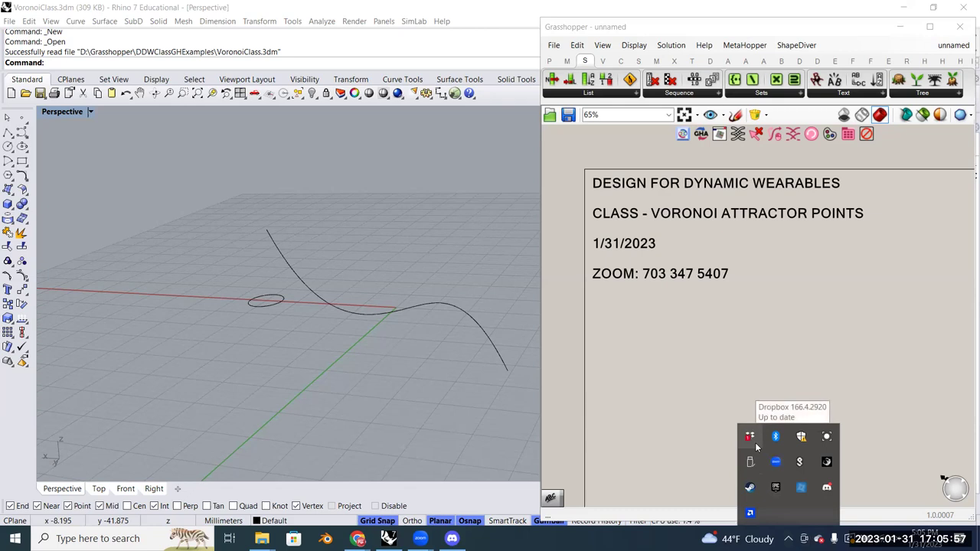
{"action": "left_click", "coordinate": [733, 398]}
{"action": "right_click_drag", "start_coordinate": [735, 396], "coordinate": [718, 389]}
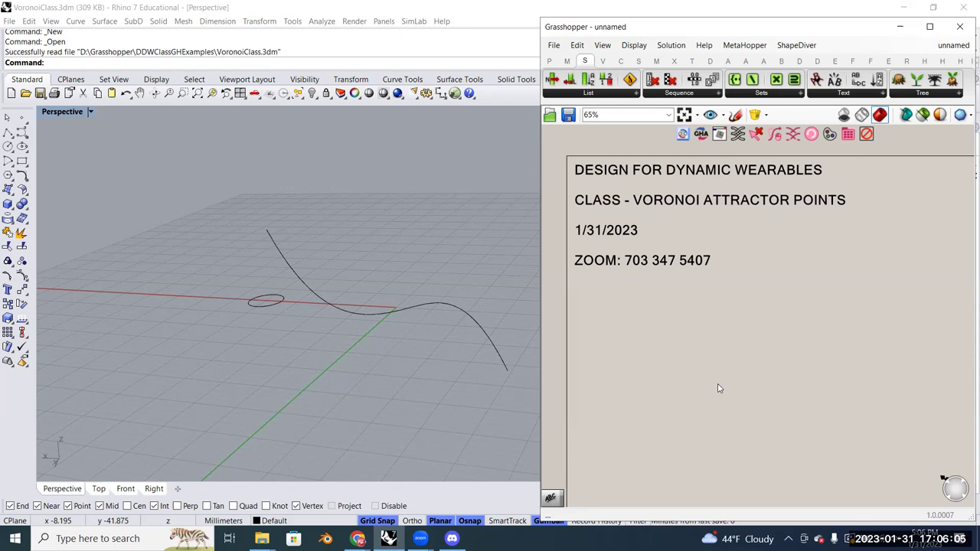
Place a Cull Index component on the canvas and delete it again
{"action": "left_click_drag", "start_coordinate": [658, 333], "coordinate": [656, 361]}
{"action": "scroll", "coordinate": [656, 360], "scroll_direction": "up", "scroll_amount": 5}
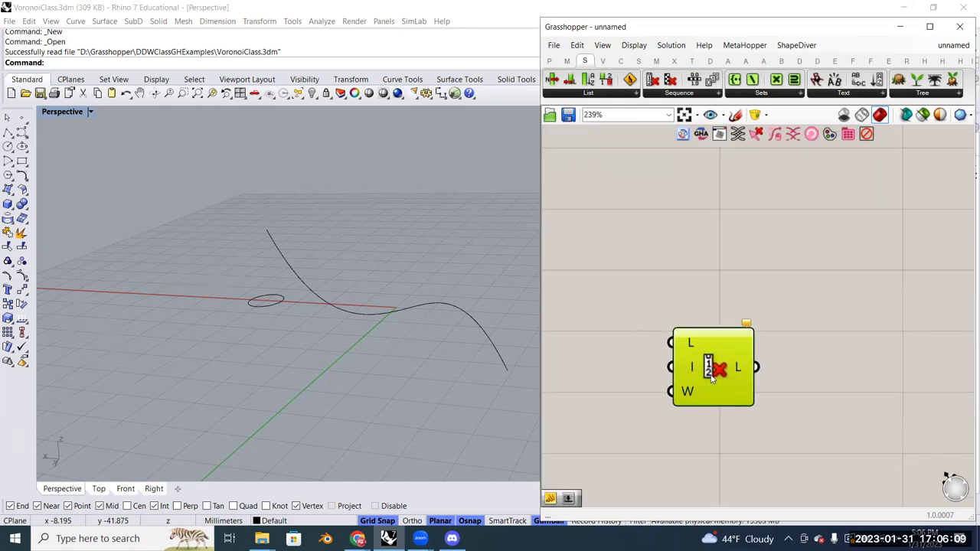
{"action": "key", "text": "Delete"}
{"action": "scroll", "coordinate": [710, 358], "scroll_direction": "down", "scroll_amount": 3}
{"action": "scroll", "coordinate": [758, 348], "scroll_direction": "down", "scroll_amount": 2}
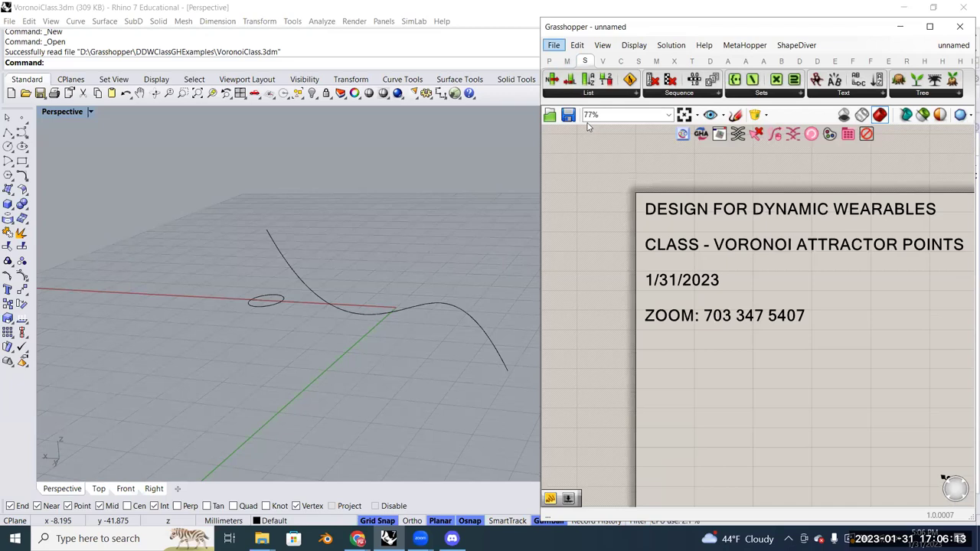
Add a Bifocals component beside the title text to show component name labels
{"action": "double_click", "coordinate": [607, 200]}
{"action": "type", "text": "Blfocals"}
{"action": "key", "text": "Return"}
{"action": "scroll", "coordinate": [605, 200], "scroll_direction": "up", "scroll_amount": 2}
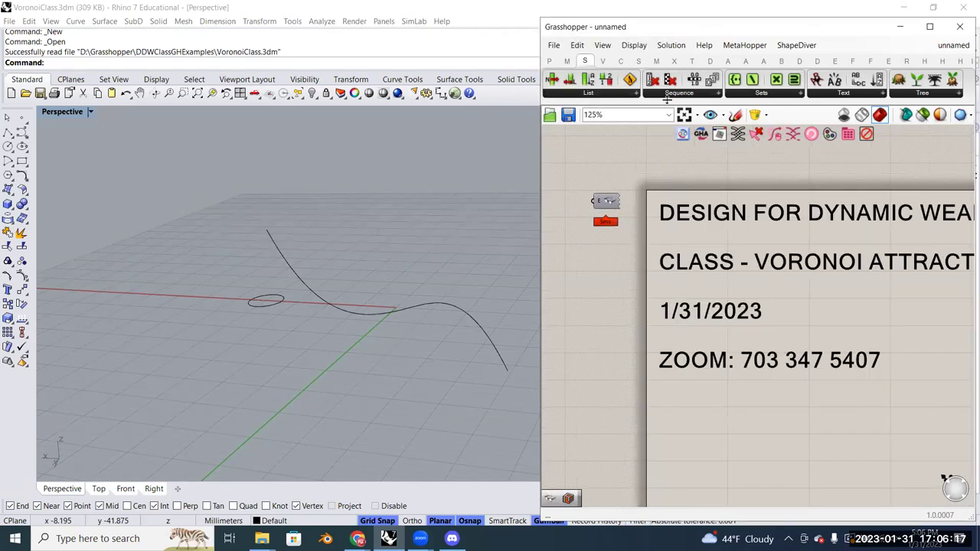
Place a Cull Pattern component on the canvas below the title text
{"action": "left_click_drag", "start_coordinate": [671, 80], "coordinate": [747, 448]}
{"action": "scroll", "coordinate": [750, 440], "scroll_direction": "up", "scroll_amount": 1}
{"action": "scroll", "coordinate": [748, 441], "scroll_direction": "up", "scroll_amount": 2}
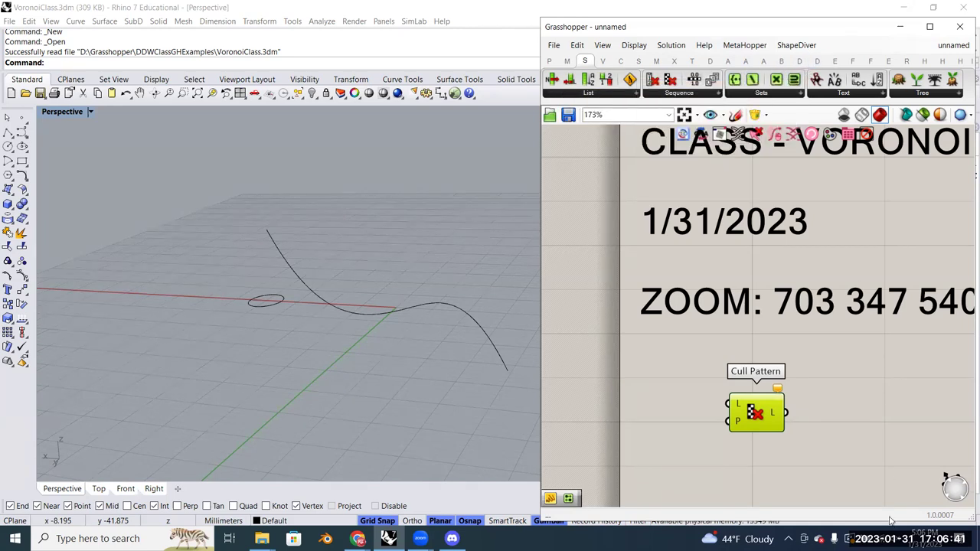
Search the components for CULL, and delete the Cull Pattern component from the canvas
{"action": "double_click", "coordinate": [855, 413]}
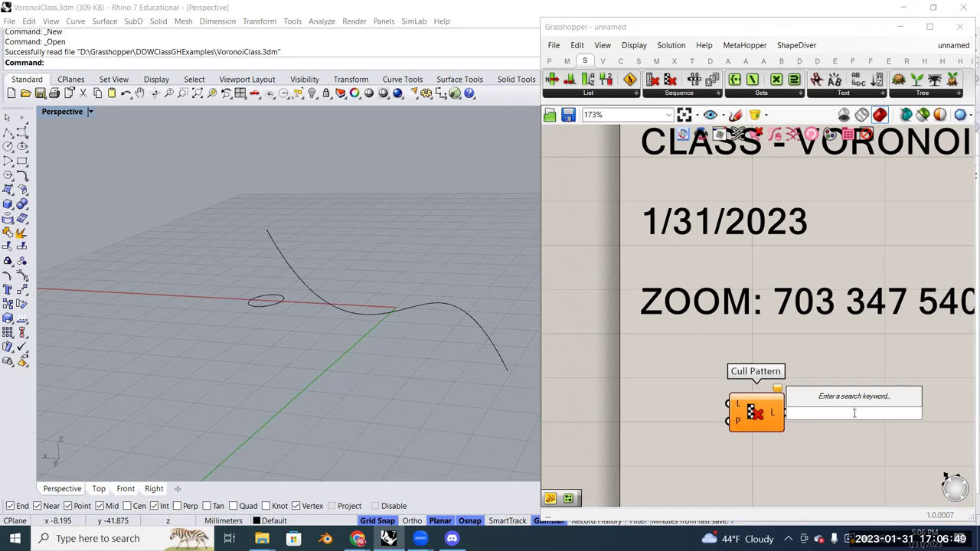
{"action": "type", "text": "CU"}
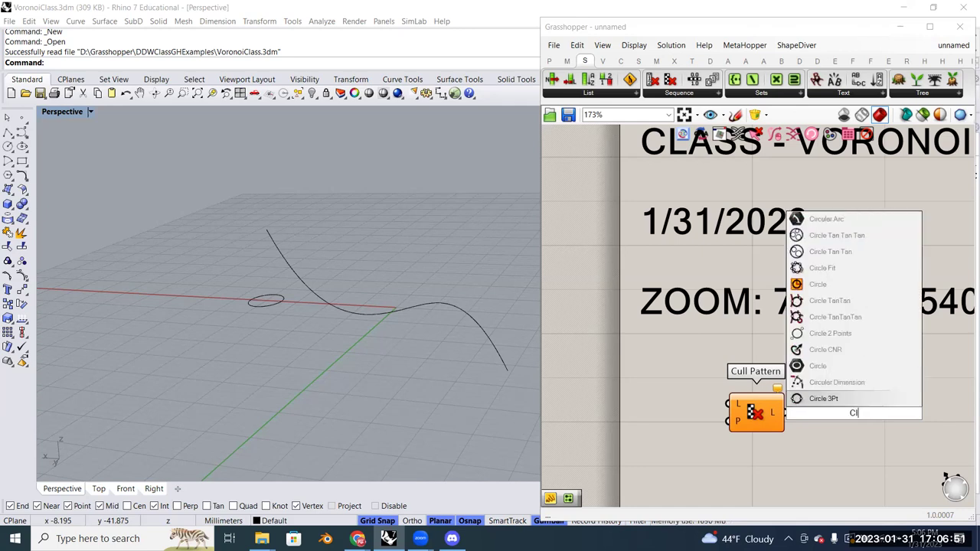
{"action": "type", "text": "LL"}
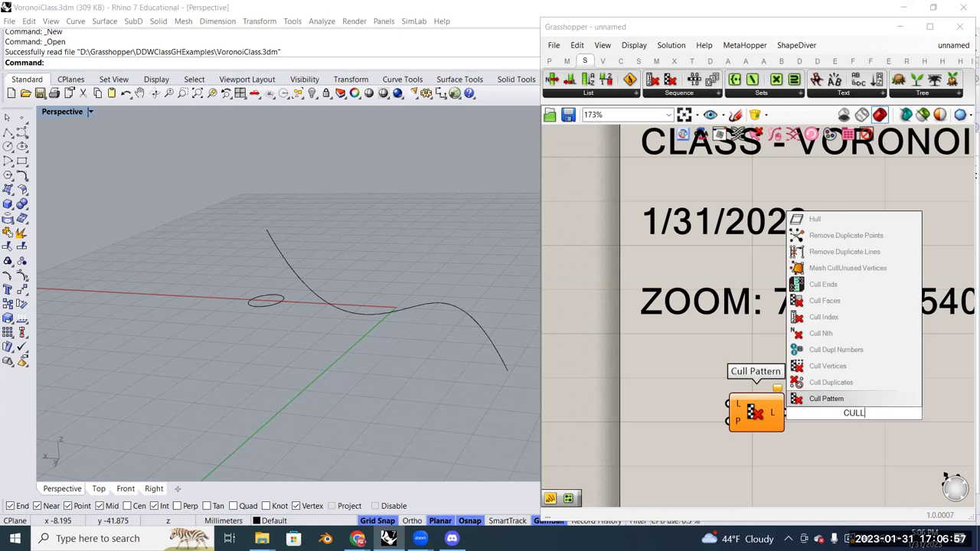
{"action": "key", "text": "Caps_Lock"}
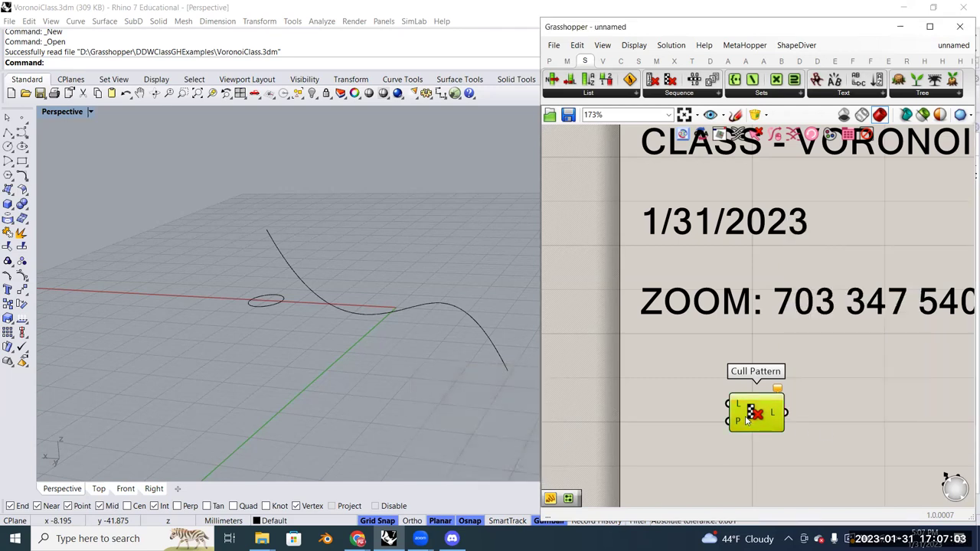
{"action": "key", "text": "Delete"}
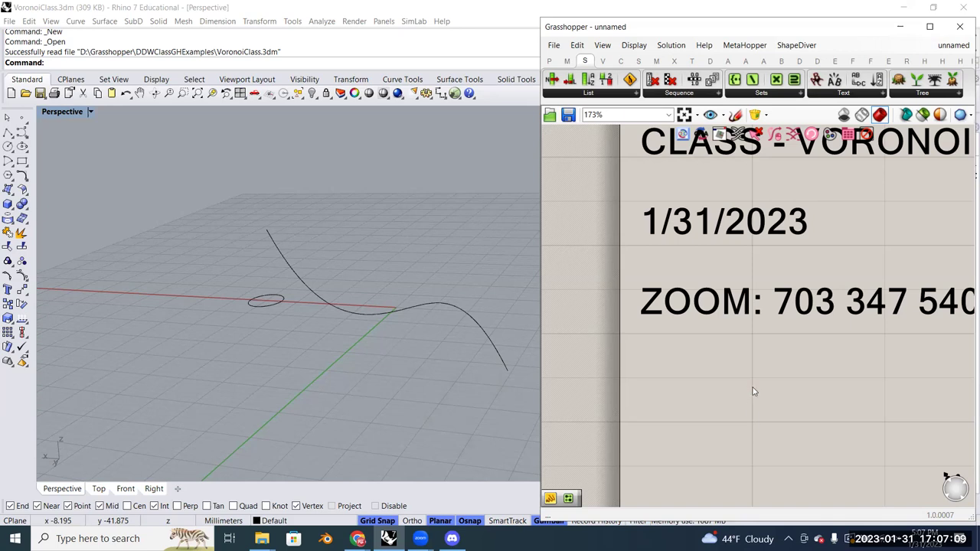
Switch to the VoronoiDualAttractorPoints definition and select the mesh pipe component fed by the Sides and Ending sliders
{"action": "scroll", "coordinate": [755, 395], "scroll_direction": "down", "scroll_amount": 3}
{"action": "scroll", "coordinate": [756, 412], "scroll_direction": "down", "scroll_amount": 3}
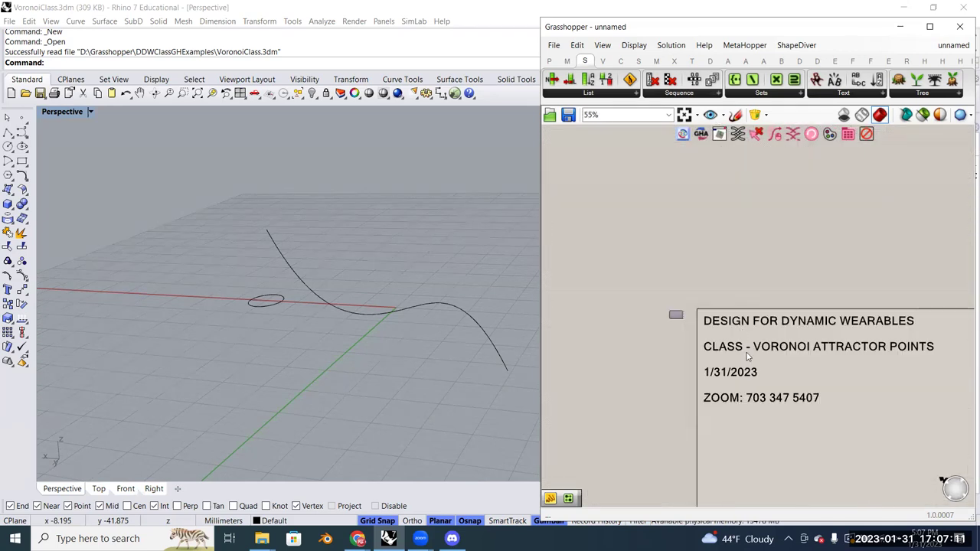
{"action": "scroll", "coordinate": [621, 369], "scroll_direction": "up", "scroll_amount": 5}
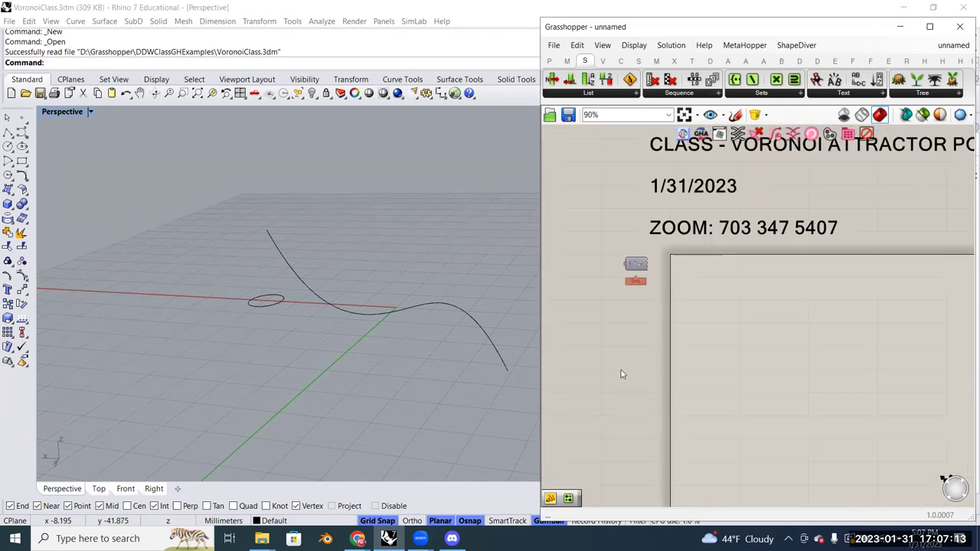
{"action": "right_click_drag", "start_coordinate": [730, 337], "coordinate": [731, 379]}
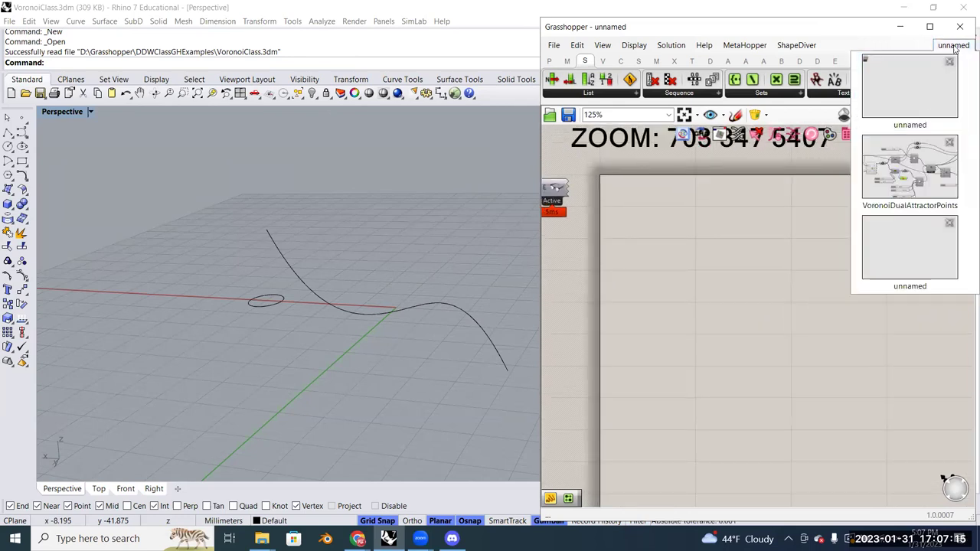
{"action": "right_click_drag", "start_coordinate": [842, 229], "coordinate": [713, 330]}
{"action": "scroll", "coordinate": [765, 291], "scroll_direction": "down", "scroll_amount": 1}
{"action": "scroll", "coordinate": [713, 329], "scroll_direction": "up", "scroll_amount": 4}
{"action": "left_click", "coordinate": [702, 323]}
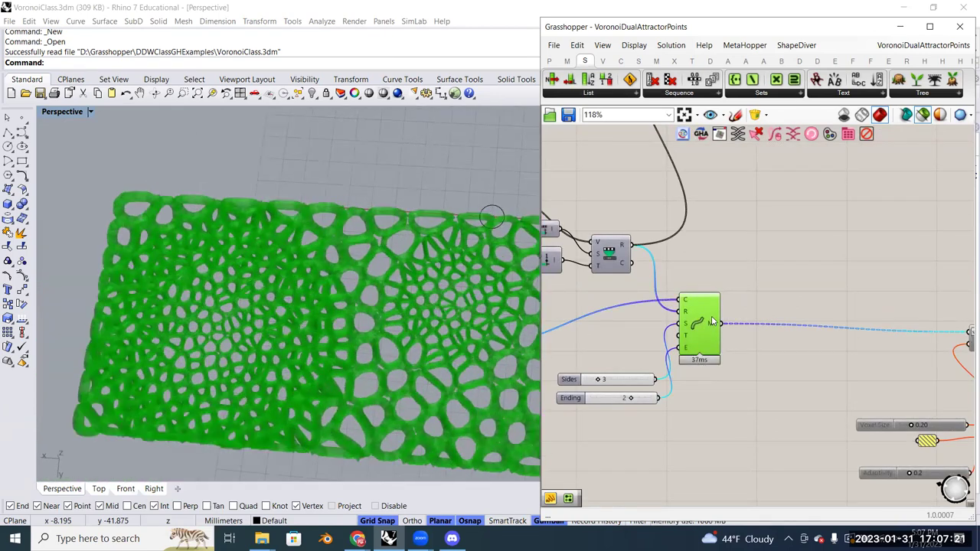
{"action": "mouse_move", "coordinate": [718, 323]}
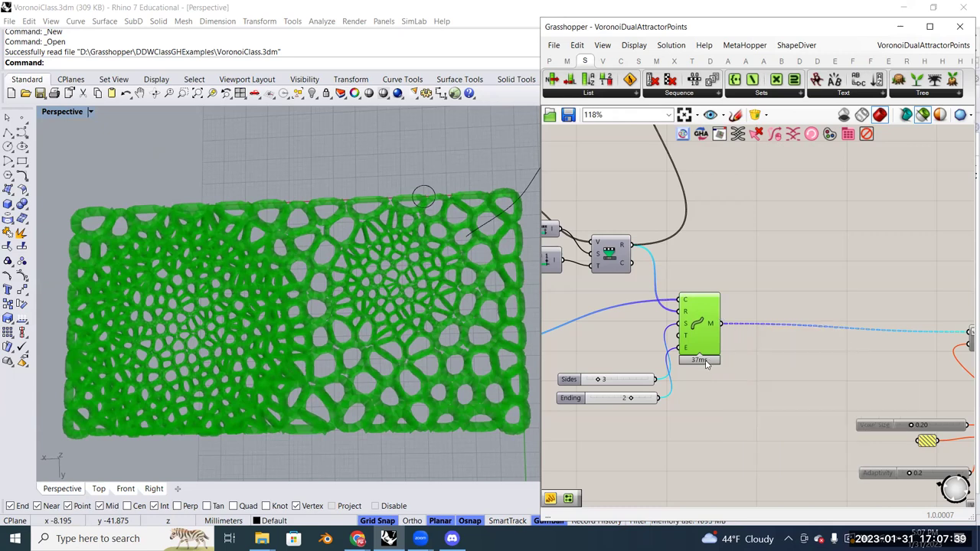
Examine the Voronoi mesh from several angles, and inspect the cull, area and scale components in the definition
{"action": "key", "text": "Down"}
{"action": "key", "text": "Down"}
{"action": "key", "text": "Down"}
{"action": "key", "text": "Down"}
{"action": "key", "text": "Down"}
{"action": "key", "text": "Down"}
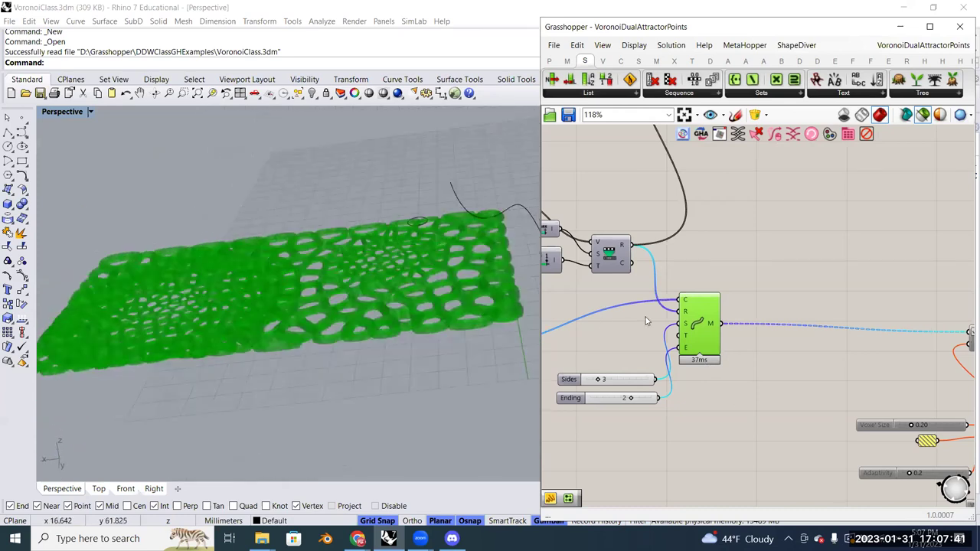
{"action": "scroll", "coordinate": [645, 321], "scroll_direction": "down", "scroll_amount": 5}
{"action": "scroll", "coordinate": [903, 393], "scroll_direction": "up", "scroll_amount": 5}
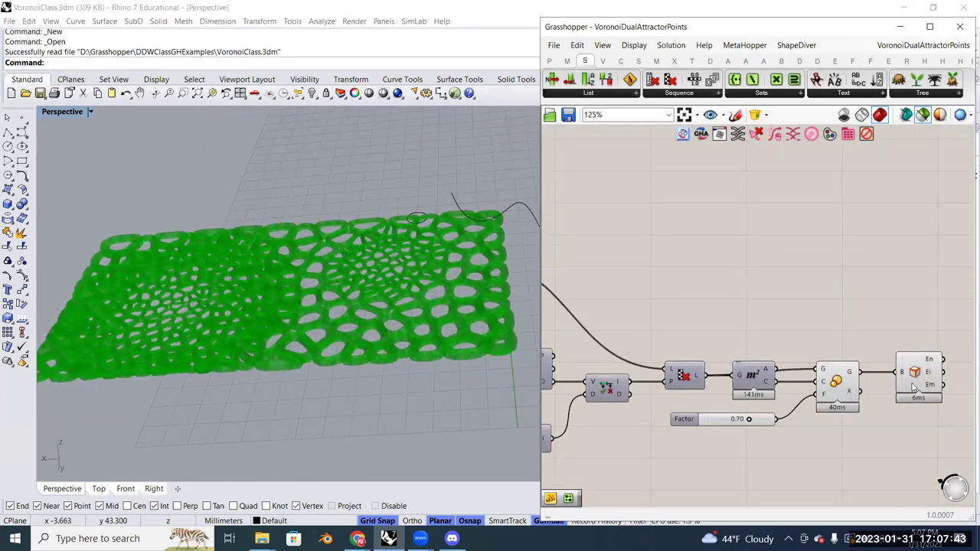
{"action": "left_click", "coordinate": [846, 391]}
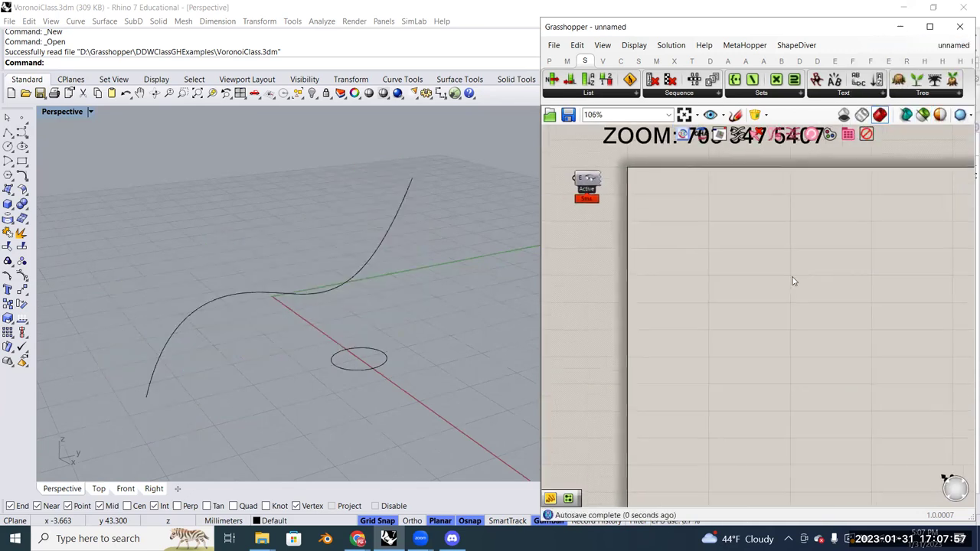
{"action": "scroll", "coordinate": [651, 259], "scroll_direction": "up", "scroll_amount": 1}
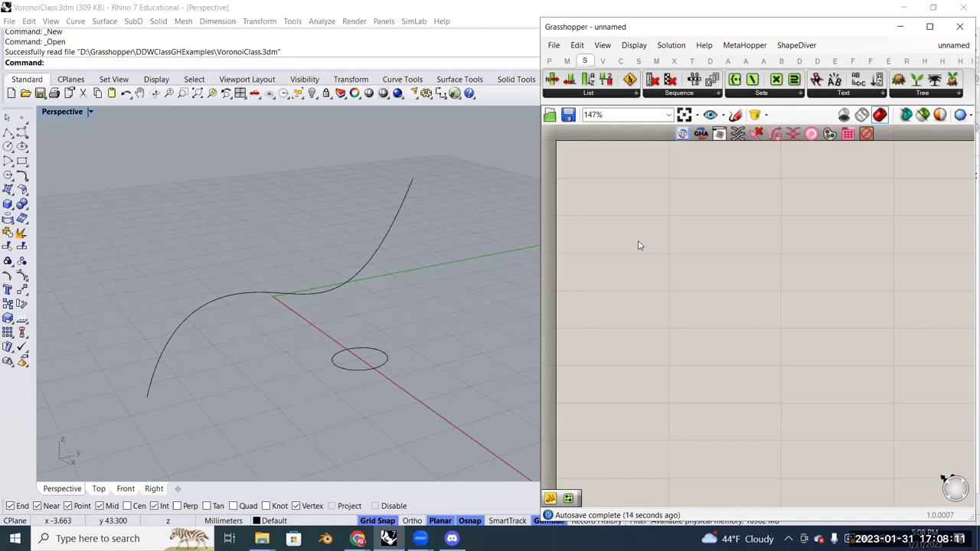
{"action": "scroll", "coordinate": [638, 245], "scroll_direction": "down", "scroll_amount": 2}
{"action": "double_click", "coordinate": [637, 254]}
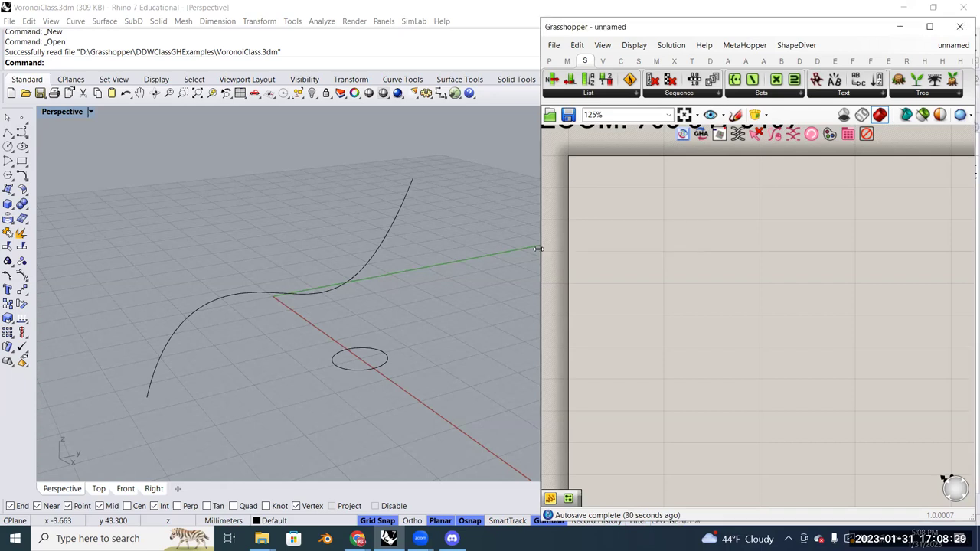
Minimize the Grasshopper window, move both curves in Rhino to a new layer, Layer 01, and hide that layer
{"action": "left_click_drag", "start_coordinate": [538, 249], "coordinate": [801, 249]}
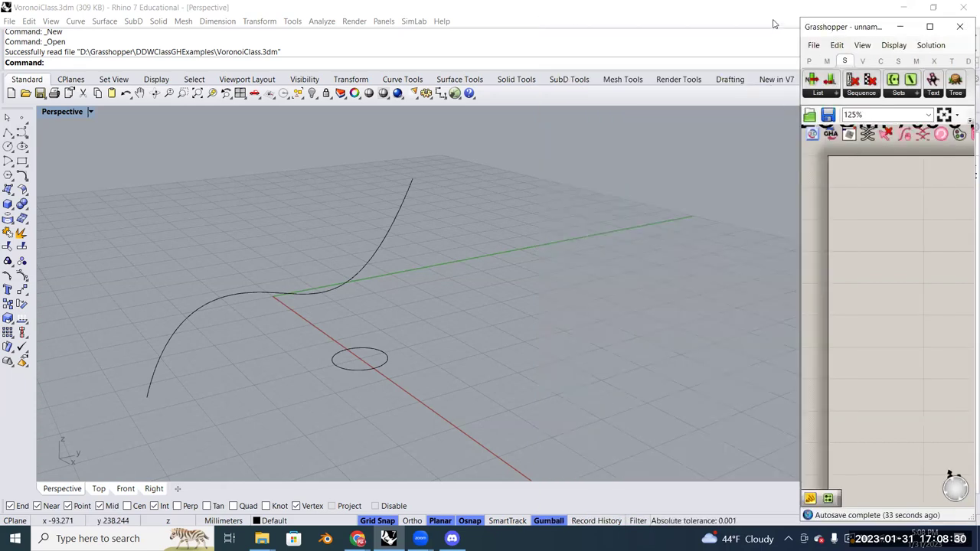
{"action": "left_click", "coordinate": [901, 28]}
{"action": "left_click_drag", "start_coordinate": [537, 368], "coordinate": [237, 226]}
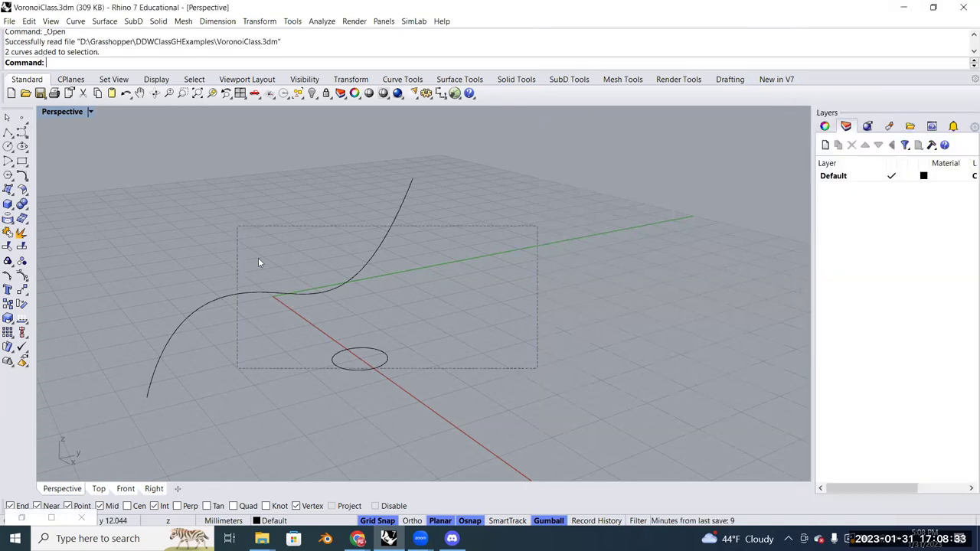
{"action": "left_click", "coordinate": [825, 144]}
{"action": "right_click", "coordinate": [861, 189]}
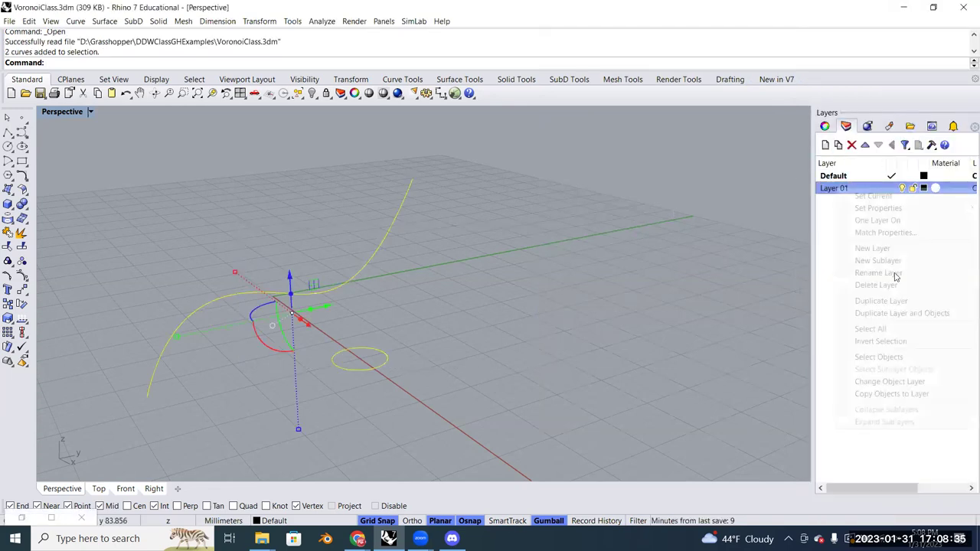
{"action": "left_click", "coordinate": [890, 381]}
{"action": "left_click", "coordinate": [659, 247]}
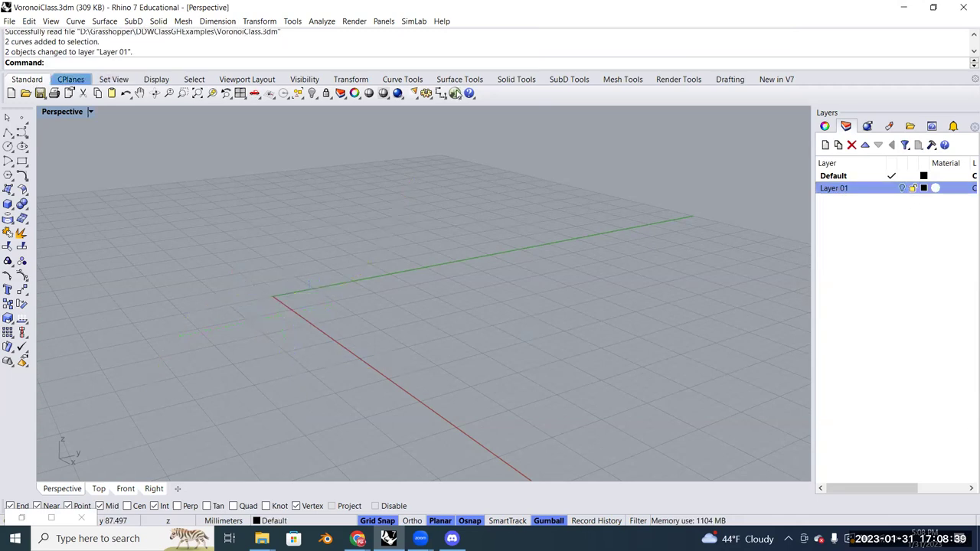
Reopen Grasshopper and add a Rectangle component near the upper corner of the empty canvas group
{"action": "left_click", "coordinate": [454, 92]}
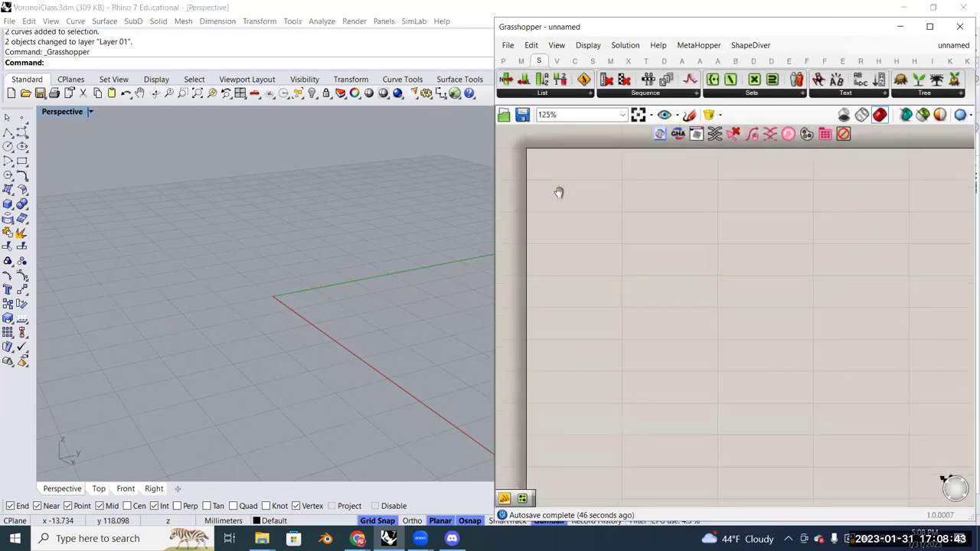
{"action": "double_click", "coordinate": [562, 209]}
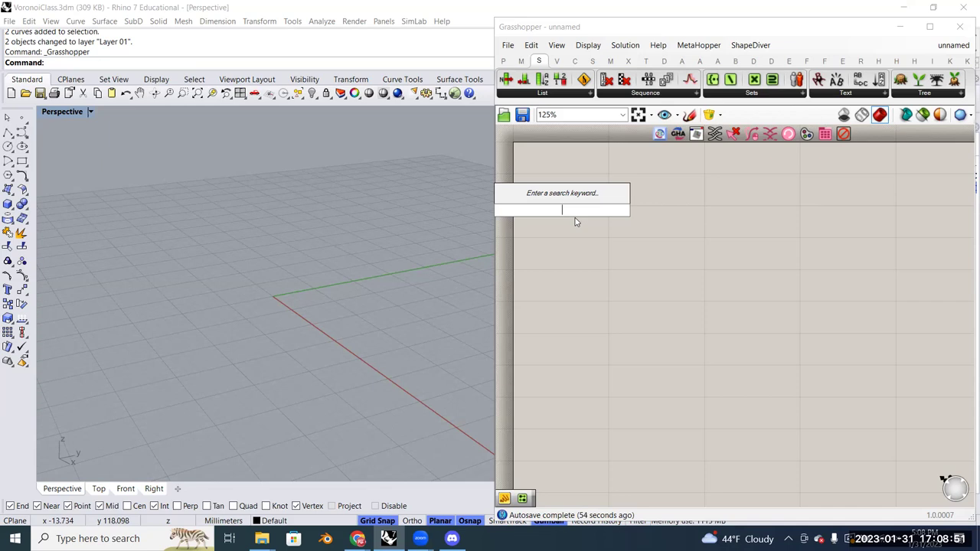
{"action": "type", "text": "rect"}
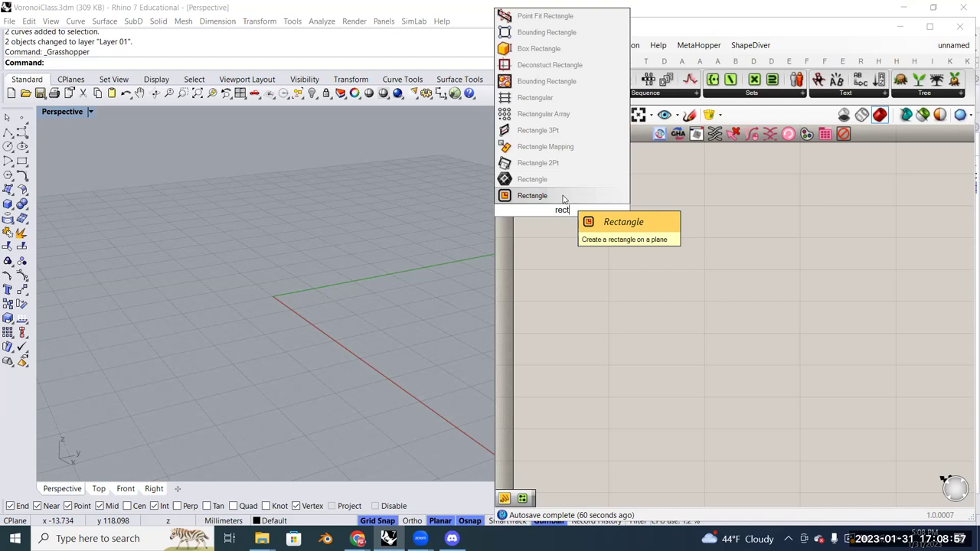
{"action": "left_click", "coordinate": [562, 197]}
{"action": "left_click_drag", "start_coordinate": [575, 237], "coordinate": [619, 241]}
{"action": "left_click", "coordinate": [686, 217]}
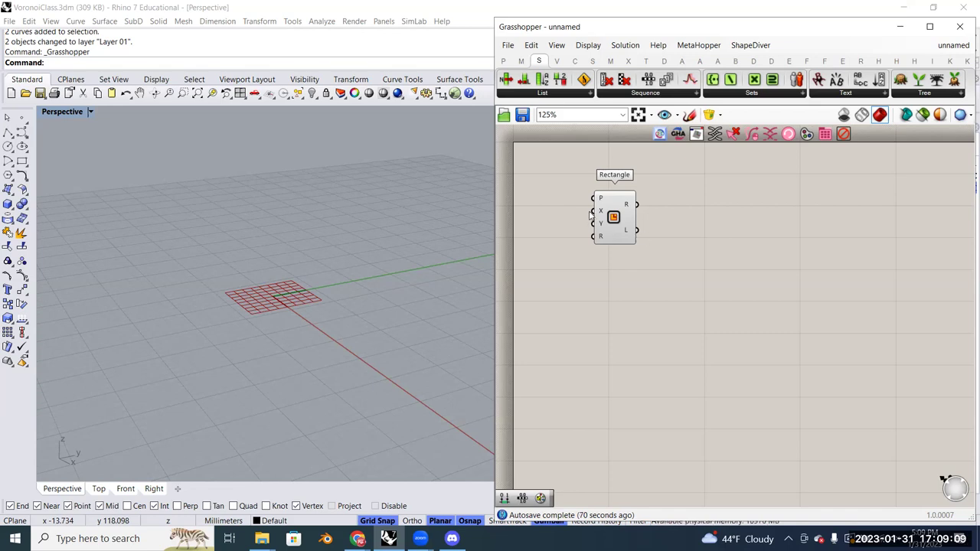
Add an XY Plane component beside the Rectangle component, on the side of its inputs
{"action": "left_click", "coordinate": [614, 212]}
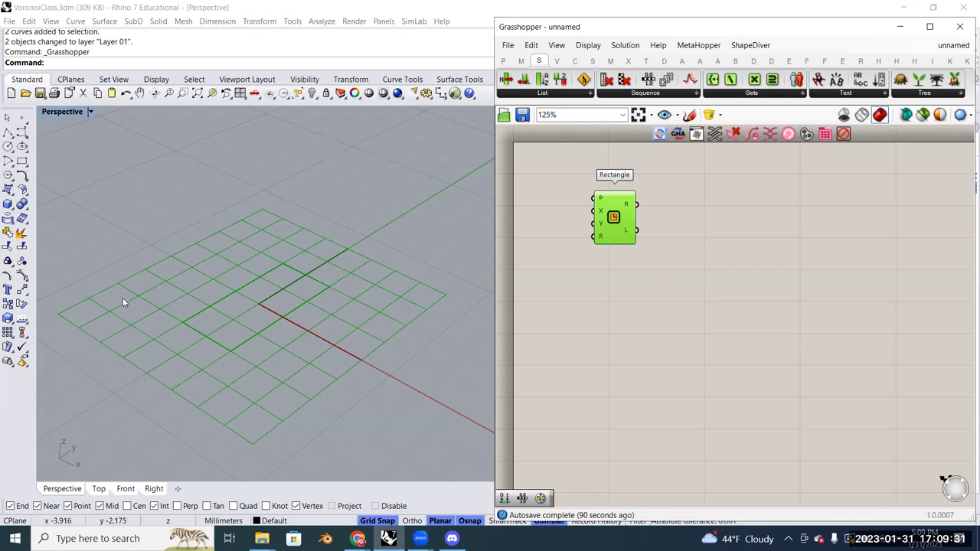
{"action": "left_click", "coordinate": [658, 260]}
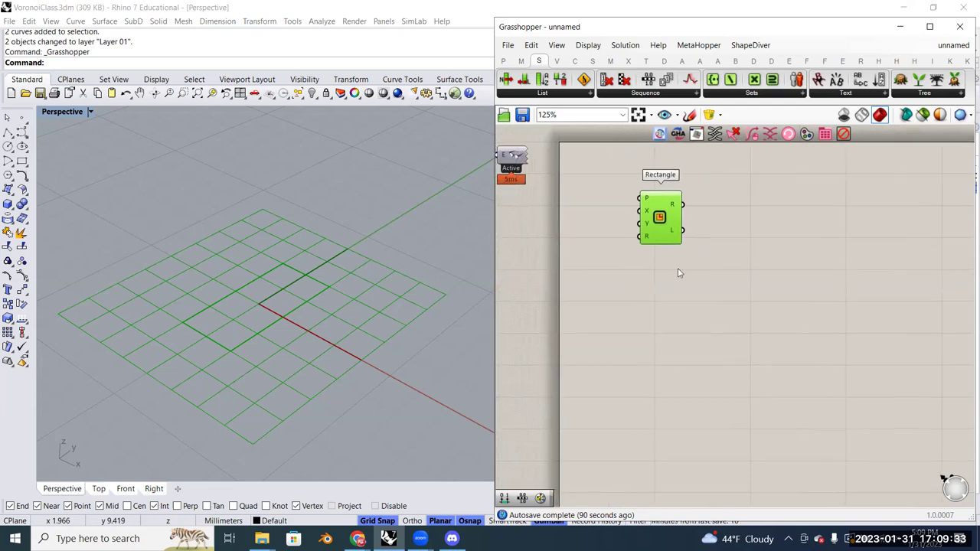
{"action": "left_click", "coordinate": [659, 218]}
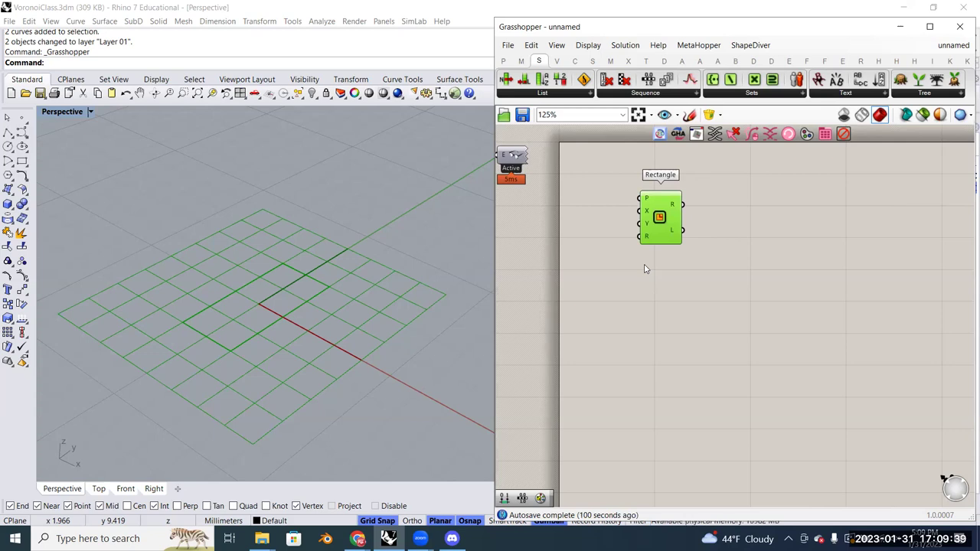
{"action": "double_click", "coordinate": [609, 258]}
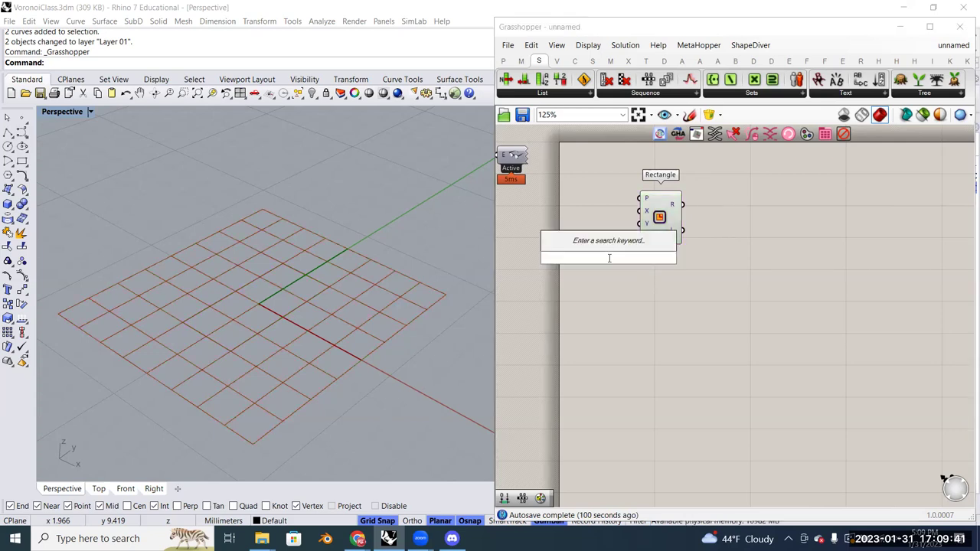
{"action": "type", "text": "xy"}
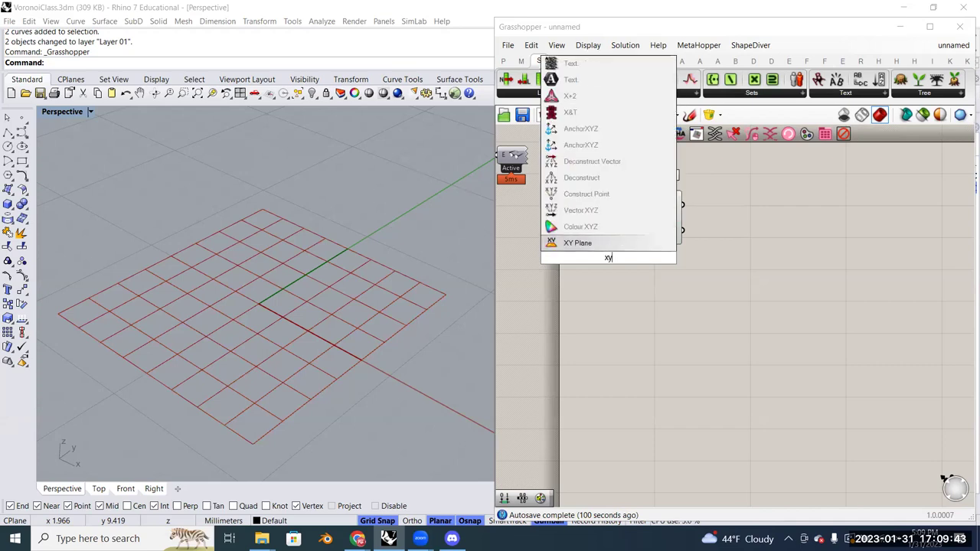
{"action": "left_click", "coordinate": [607, 245]}
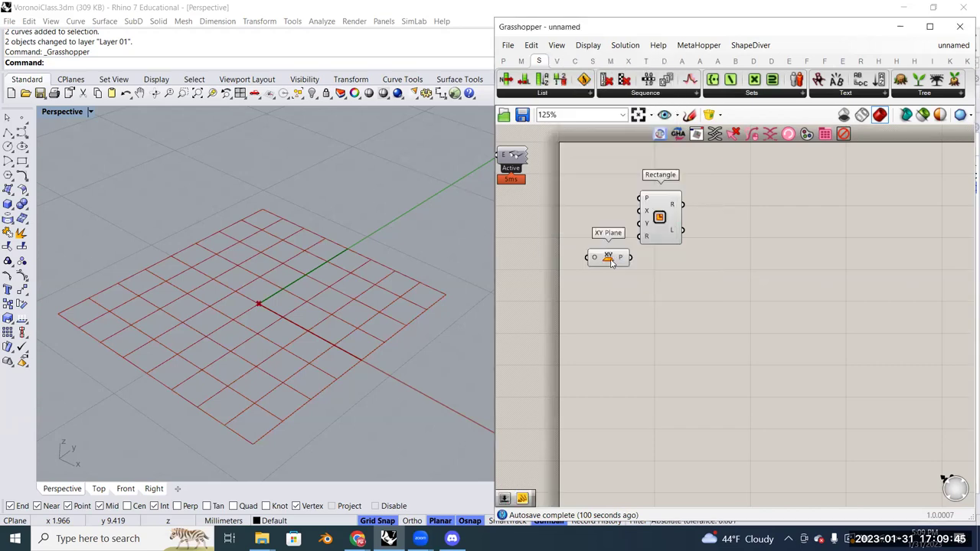
{"action": "left_click", "coordinate": [592, 217]}
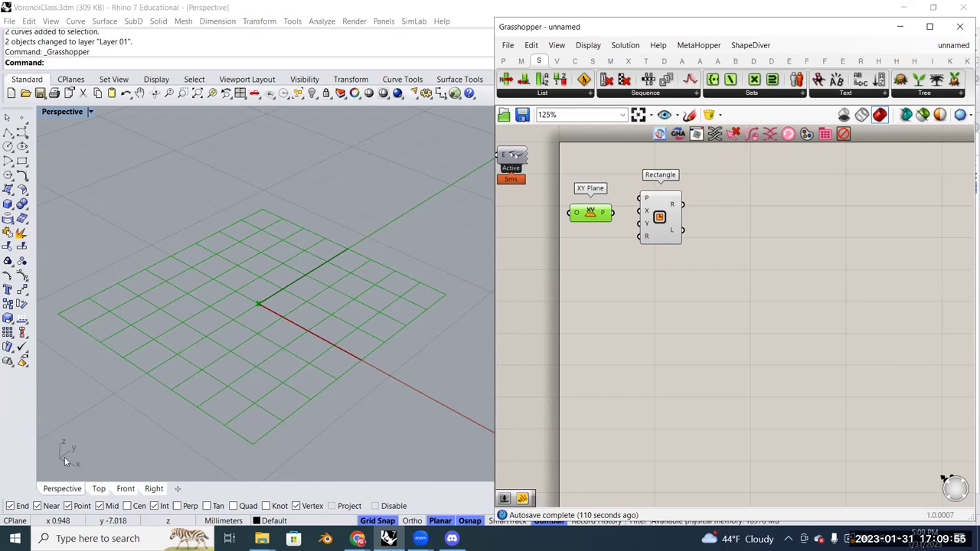
Examine the XY plane preview against the world axes from a different angle in the Rhino Perspective view
{"action": "key", "text": "Left"}
{"action": "key", "text": "Left"}
{"action": "key", "text": "Left"}
{"action": "key", "text": "Left"}
{"action": "key", "text": "Left"}
{"action": "key", "text": "Left"}
{"action": "key", "text": "Left"}
{"action": "key", "text": "Left"}
{"action": "key", "text": "Left"}
{"action": "key", "text": "Left"}
{"action": "key", "text": "Left"}
{"action": "key", "text": "Left"}
{"action": "key", "text": "Left"}
{"action": "key", "text": "Left"}
{"action": "key", "text": "Left"}
{"action": "key", "text": "Left"}
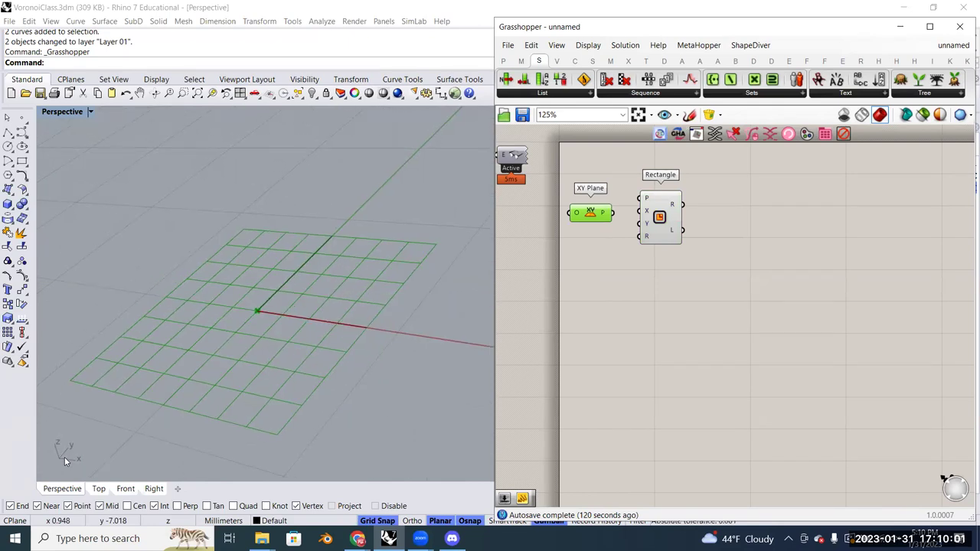
{"action": "key", "text": "Down"}
{"action": "key", "text": "Down"}
{"action": "key", "text": "Down"}
{"action": "key", "text": "Down"}
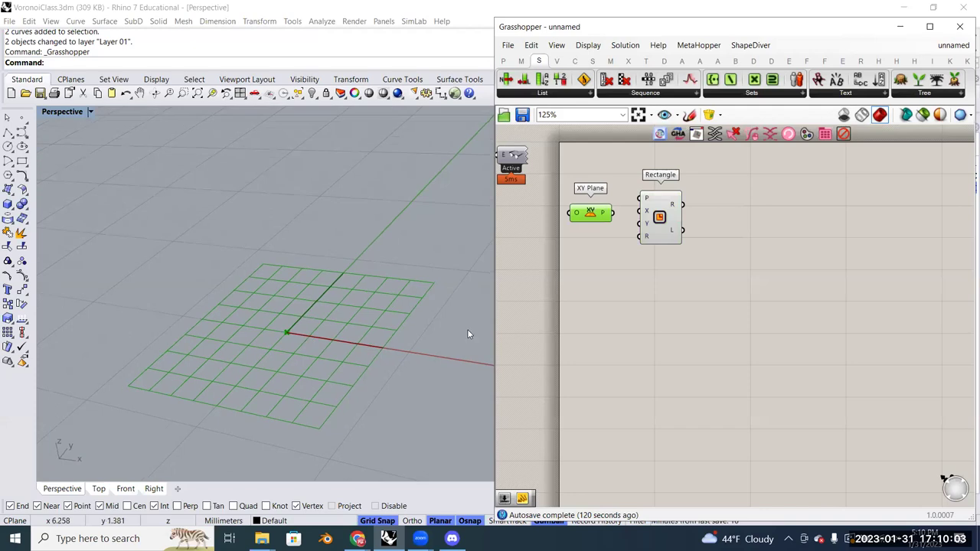
Connect the XY Plane's P output to the Rectangle's P input, and compare the previews of both components
{"action": "left_click", "coordinate": [647, 277]}
{"action": "scroll", "coordinate": [576, 226], "scroll_direction": "up", "scroll_amount": 2}
{"action": "left_click", "coordinate": [592, 218]}
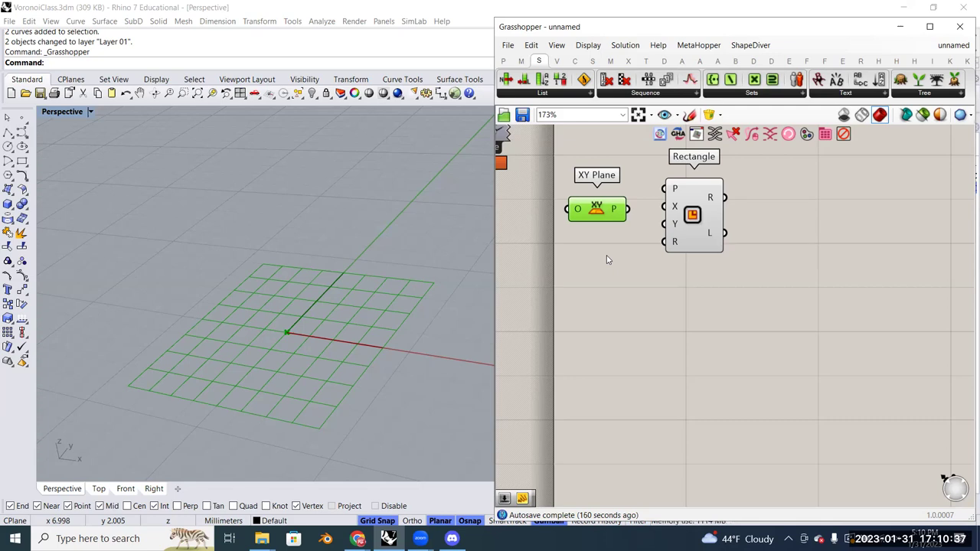
{"action": "left_click_drag", "start_coordinate": [627, 209], "coordinate": [688, 233]}
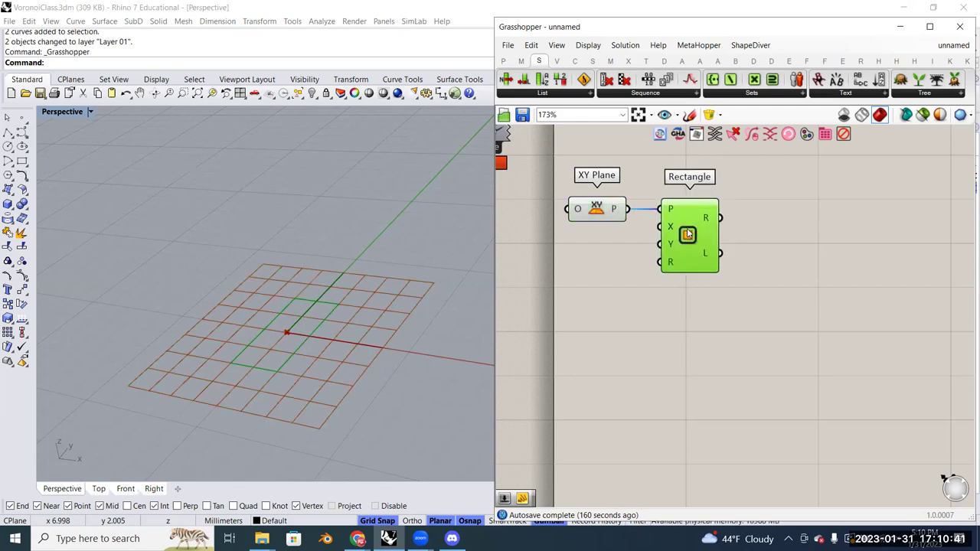
{"action": "left_click", "coordinate": [617, 251]}
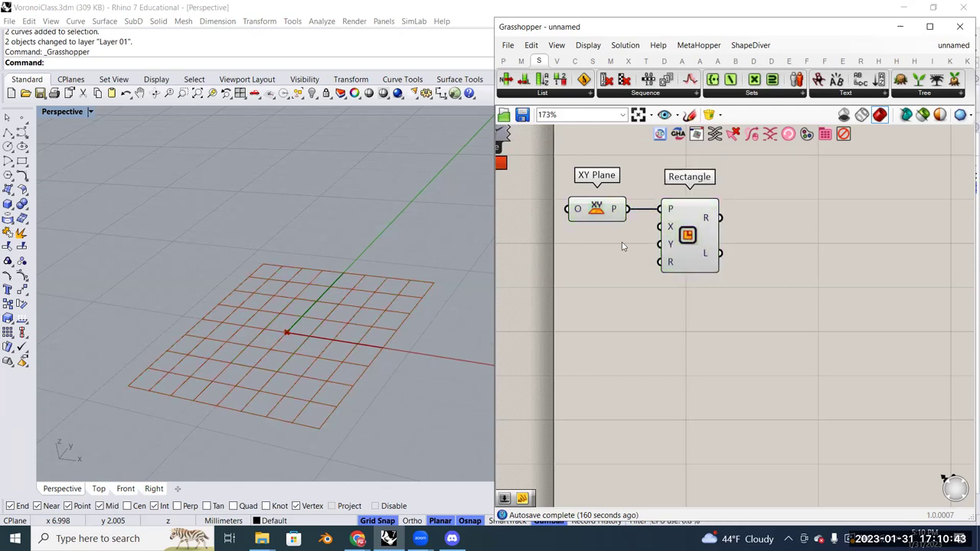
{"action": "left_click", "coordinate": [698, 239]}
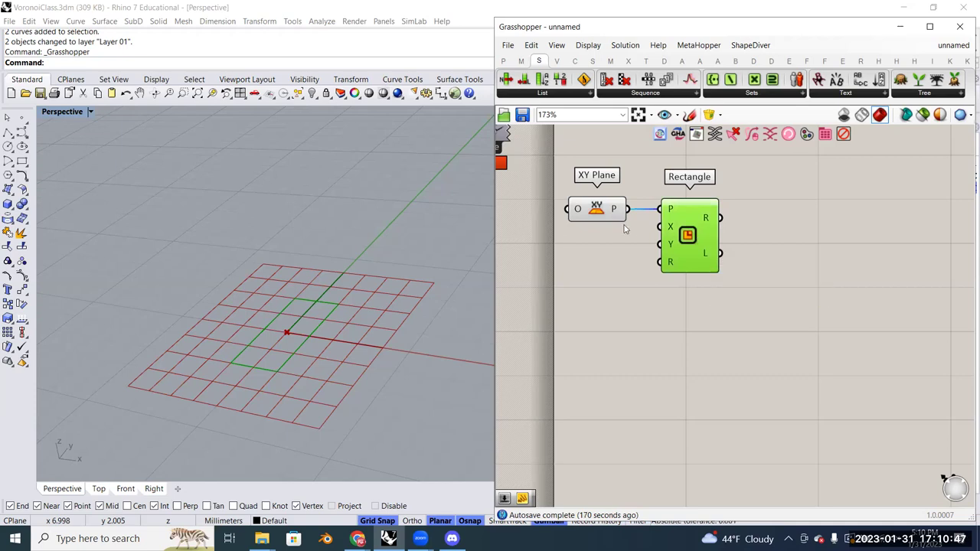
{"action": "left_click", "coordinate": [607, 245]}
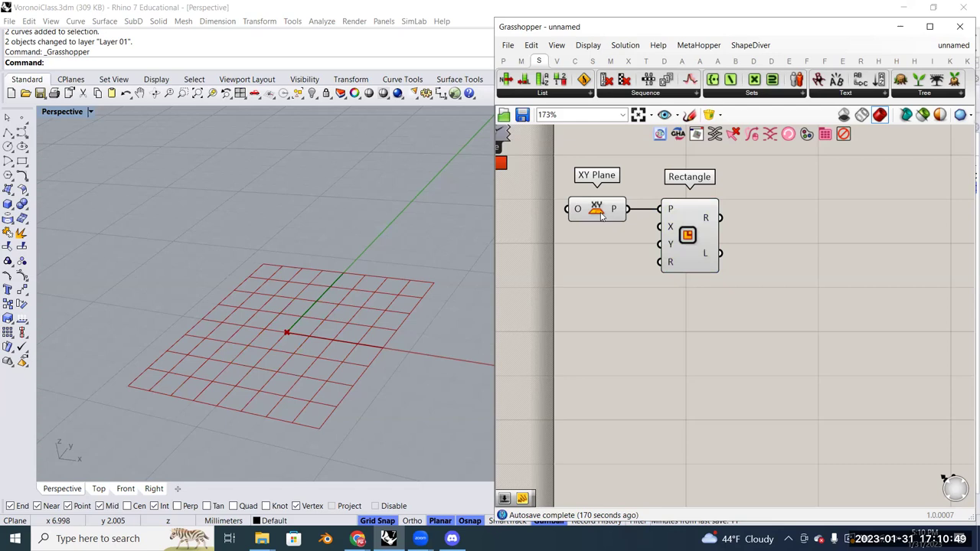
{"action": "left_click", "coordinate": [603, 216]}
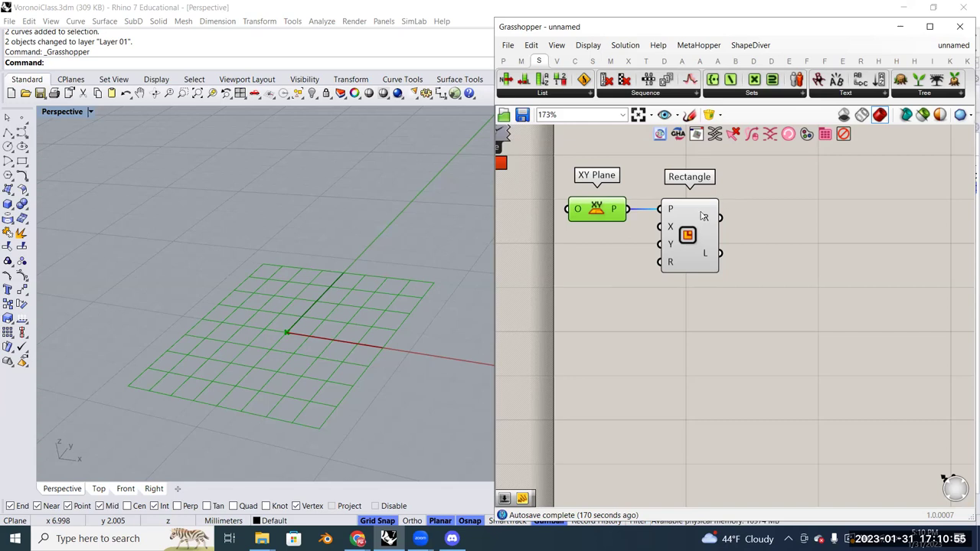
Switch the components from icons to text names and restore the Draw Icons display
{"action": "right_click", "coordinate": [600, 214]}
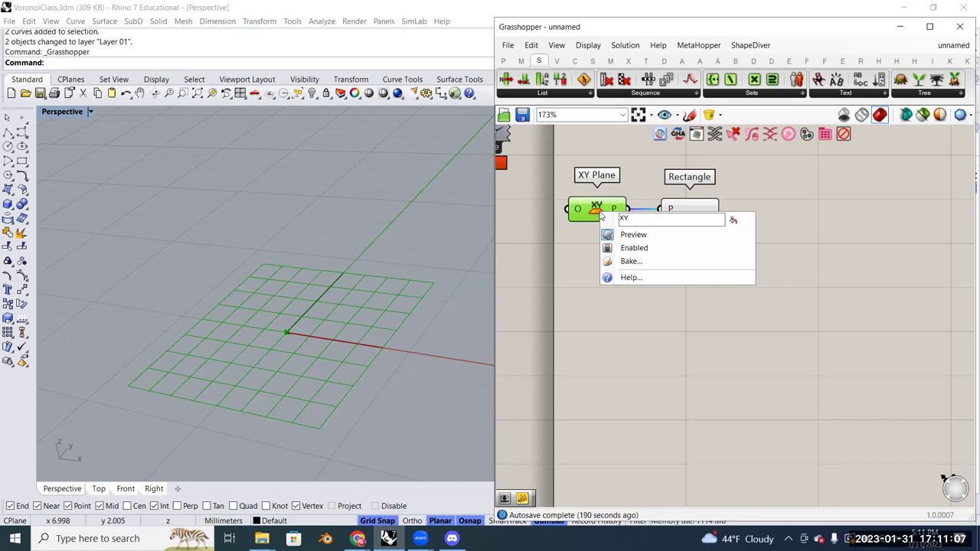
{"action": "left_click", "coordinate": [588, 45]}
{"action": "left_click", "coordinate": [683, 321]}
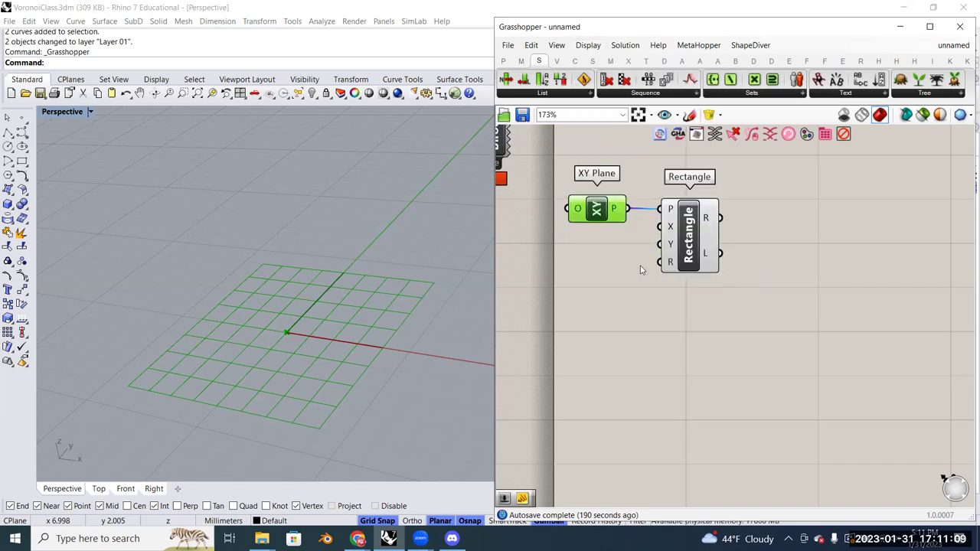
{"action": "right_click", "coordinate": [687, 239]}
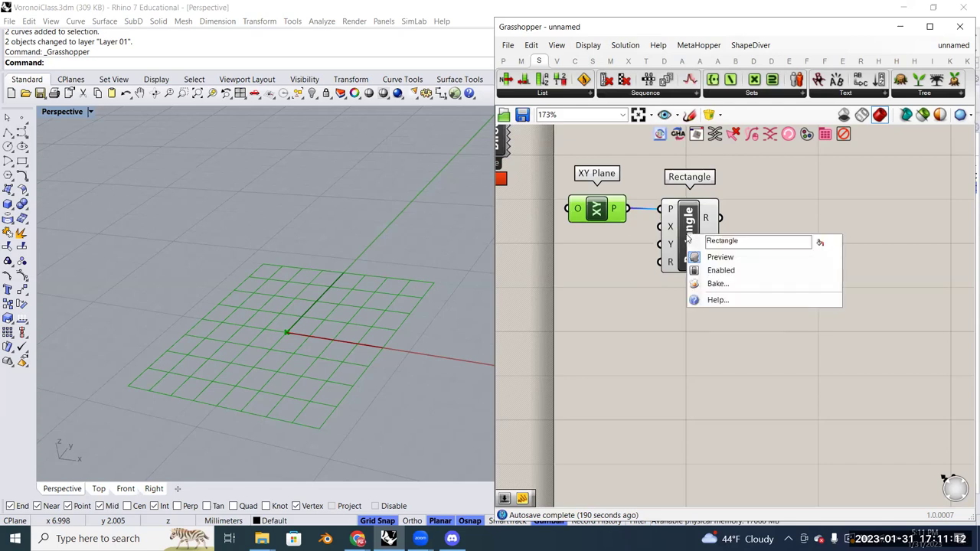
{"action": "left_click", "coordinate": [588, 45]}
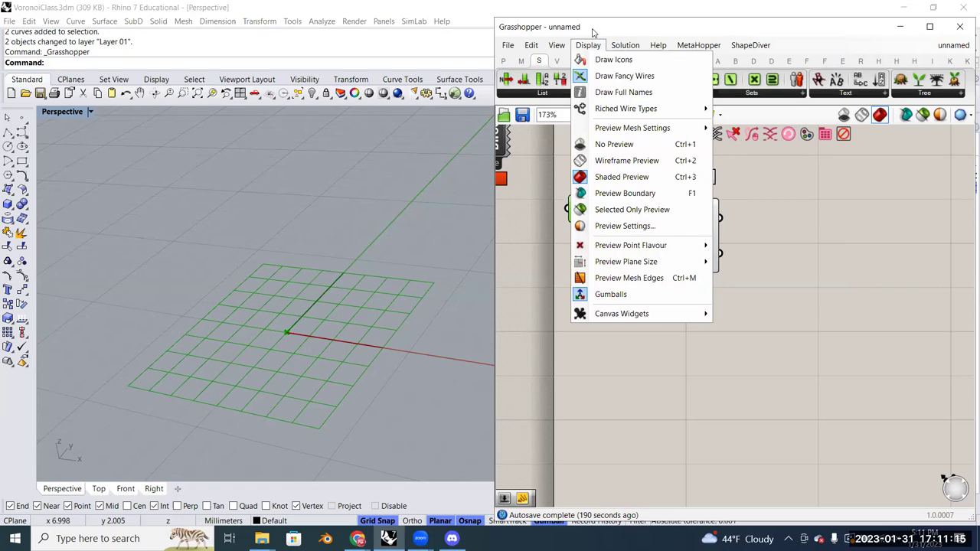
{"action": "left_click", "coordinate": [613, 60]}
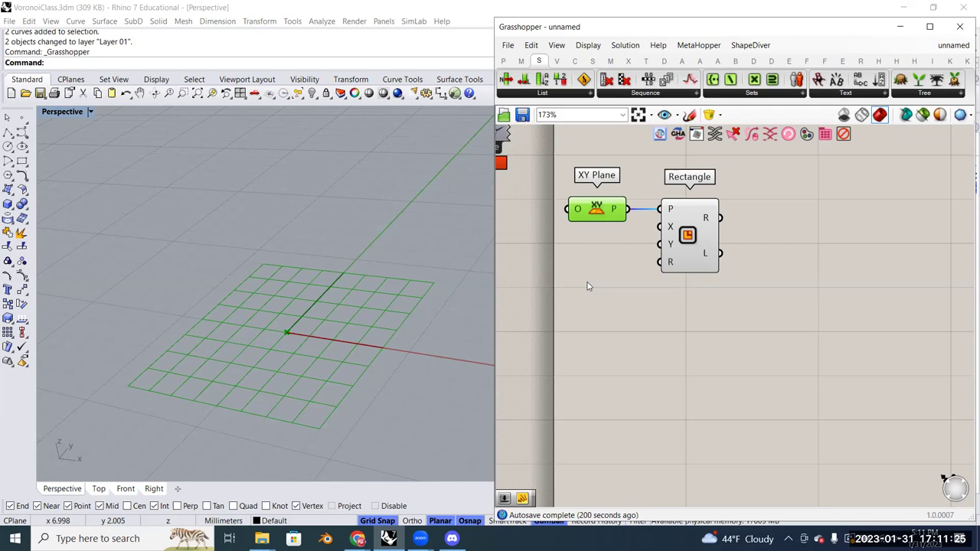
Turn off the preview of the XY Plane component and select the Rectangle to check its outline
{"action": "right_click", "coordinate": [595, 210]}
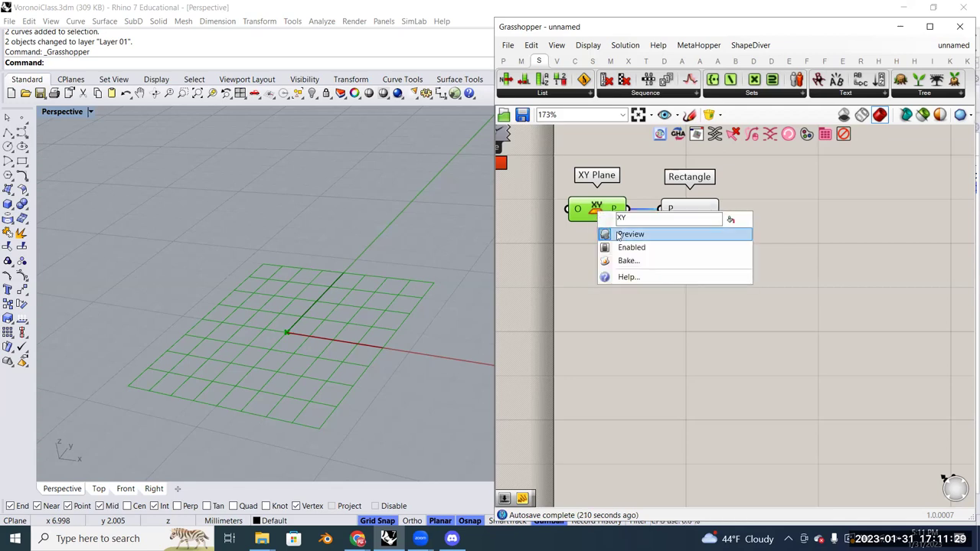
{"action": "left_click", "coordinate": [619, 236]}
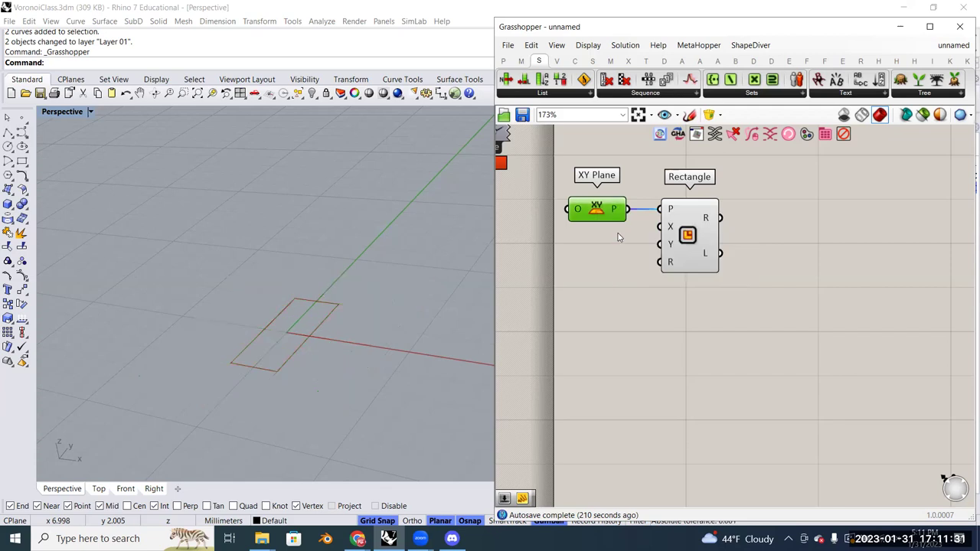
{"action": "left_click", "coordinate": [619, 243]}
{"action": "left_click", "coordinate": [693, 234]}
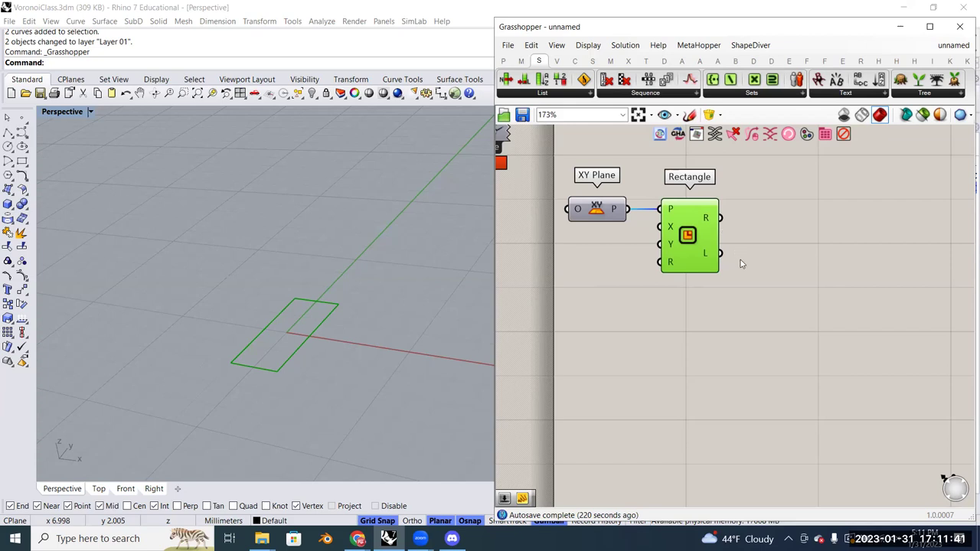
Add a Number Slider below the XY Plane component and slide its value to 1.000
{"action": "right_click_drag", "start_coordinate": [741, 265], "coordinate": [797, 252]}
{"action": "right_click_drag", "start_coordinate": [728, 260], "coordinate": [797, 252]}
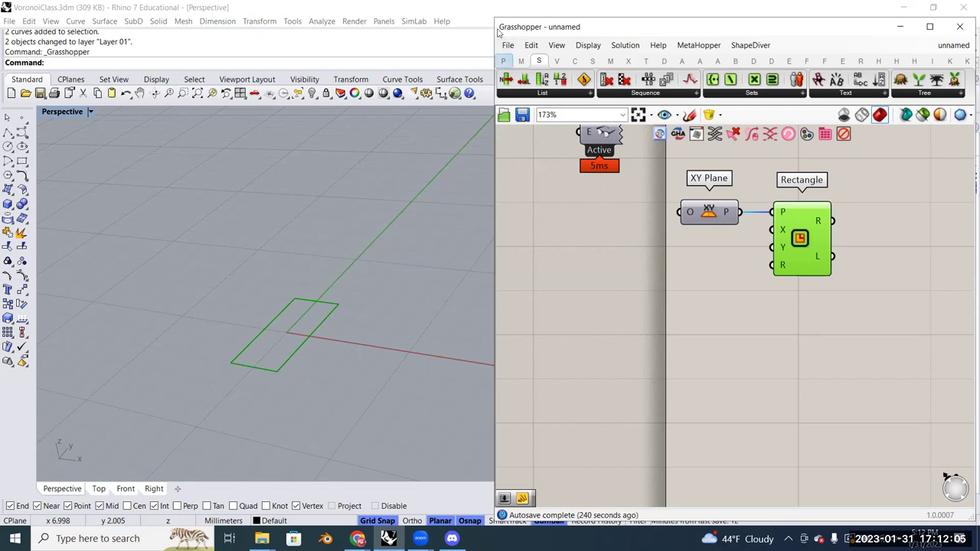
{"action": "left_click", "coordinate": [503, 60]}
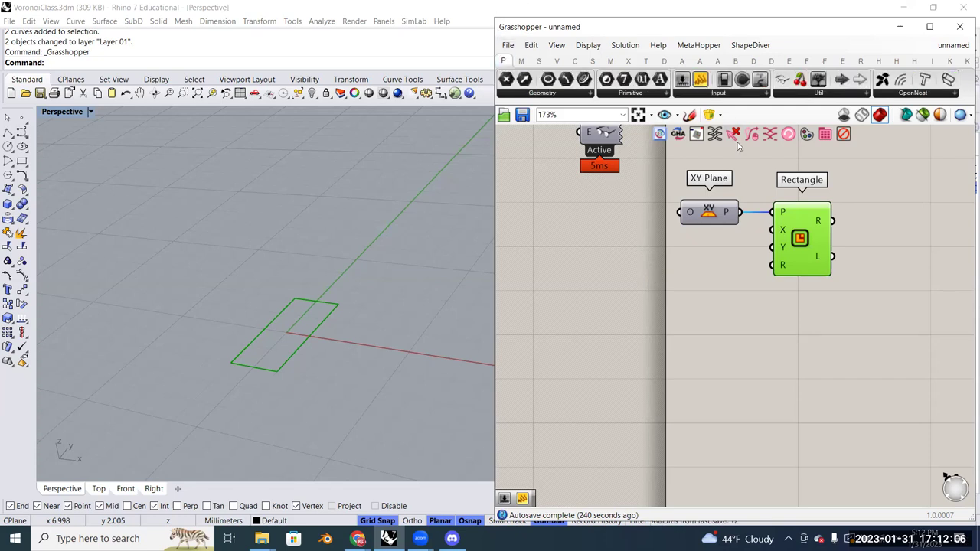
{"action": "left_click", "coordinate": [837, 96]}
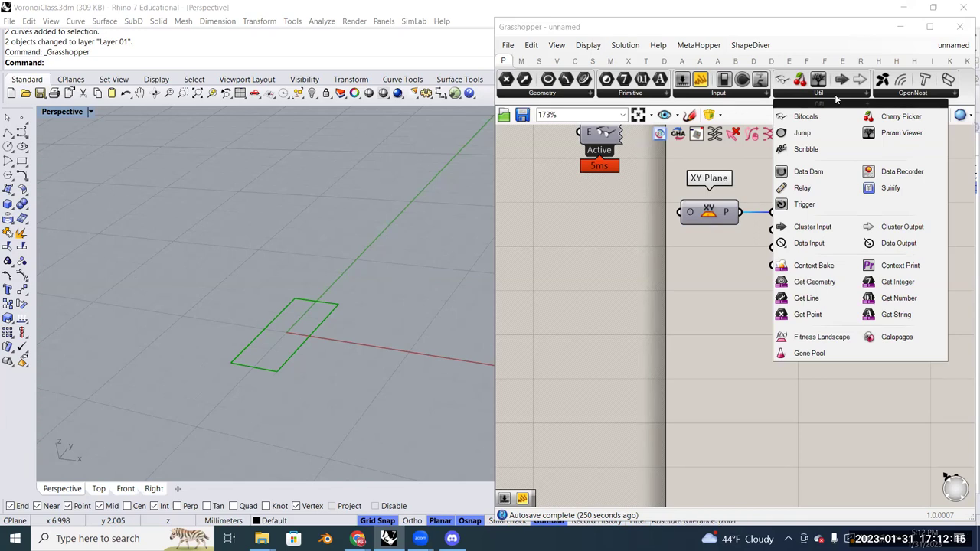
{"action": "left_click", "coordinate": [752, 93]}
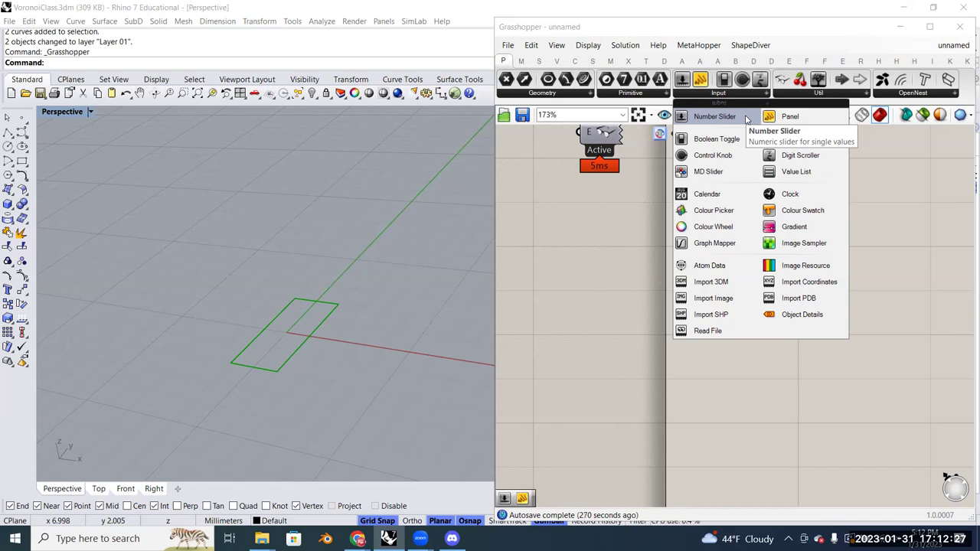
{"action": "left_click", "coordinate": [715, 116]}
{"action": "left_click", "coordinate": [689, 250]}
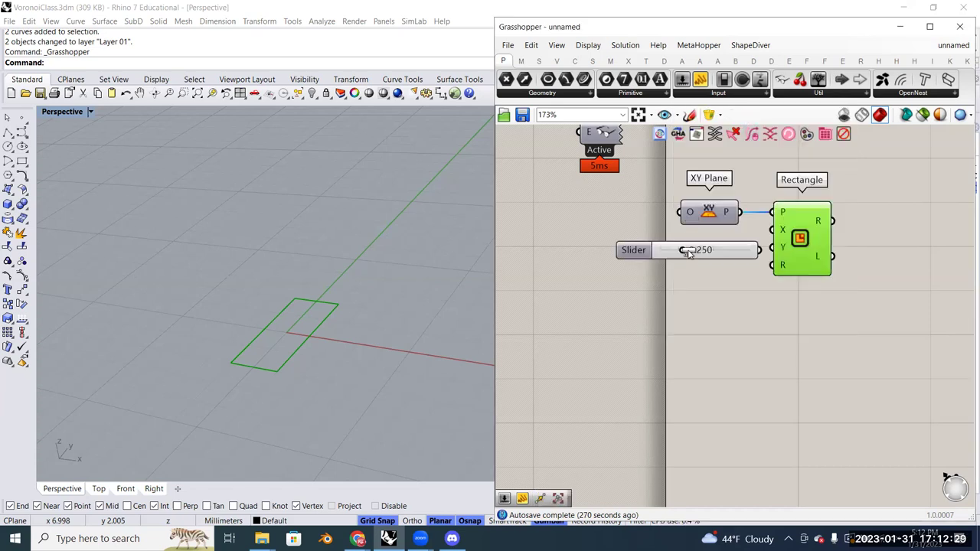
{"action": "left_click_drag", "start_coordinate": [705, 254], "coordinate": [731, 269]}
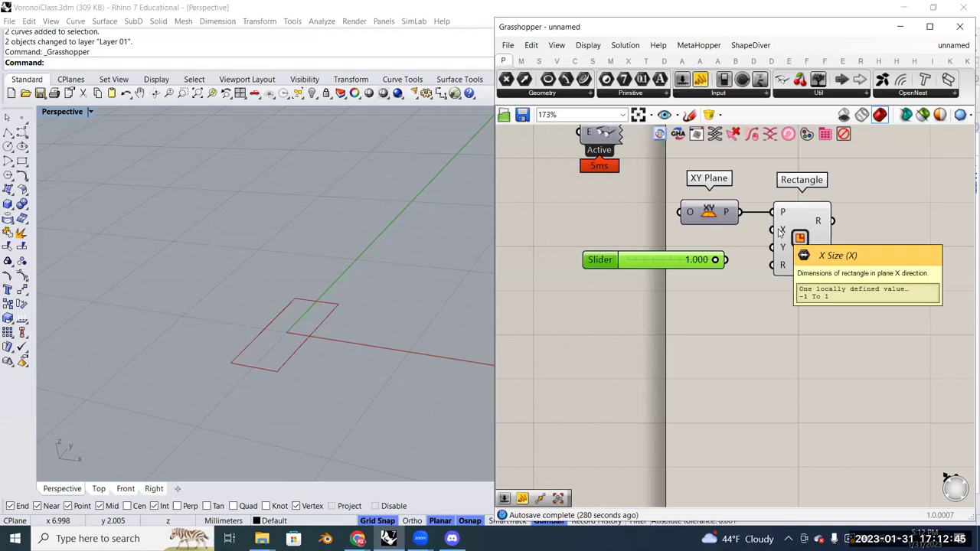
Set the number slider's maximum to 100, slide its value to 100.000 and place it beside the Rectangle component
{"action": "right_click", "coordinate": [651, 263]}
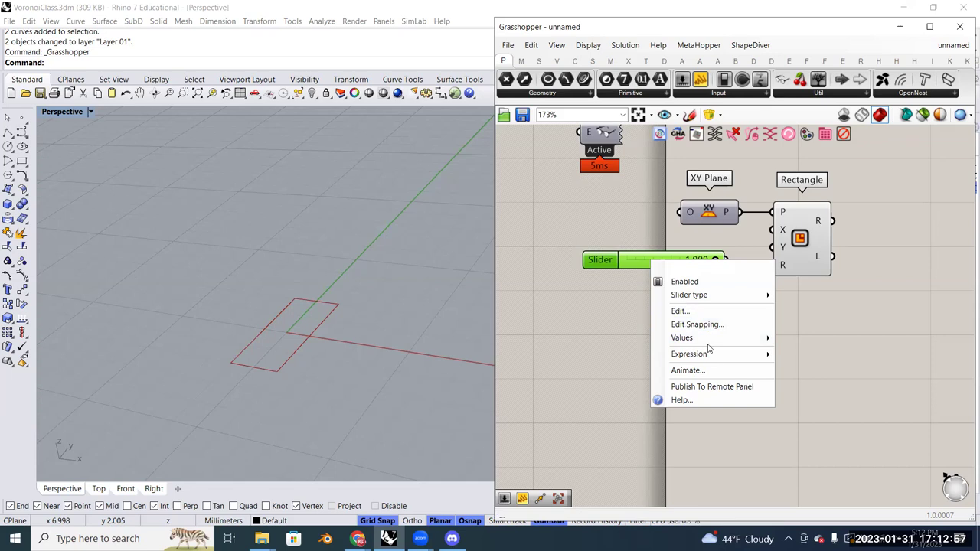
{"action": "mouse_move", "coordinate": [708, 341]}
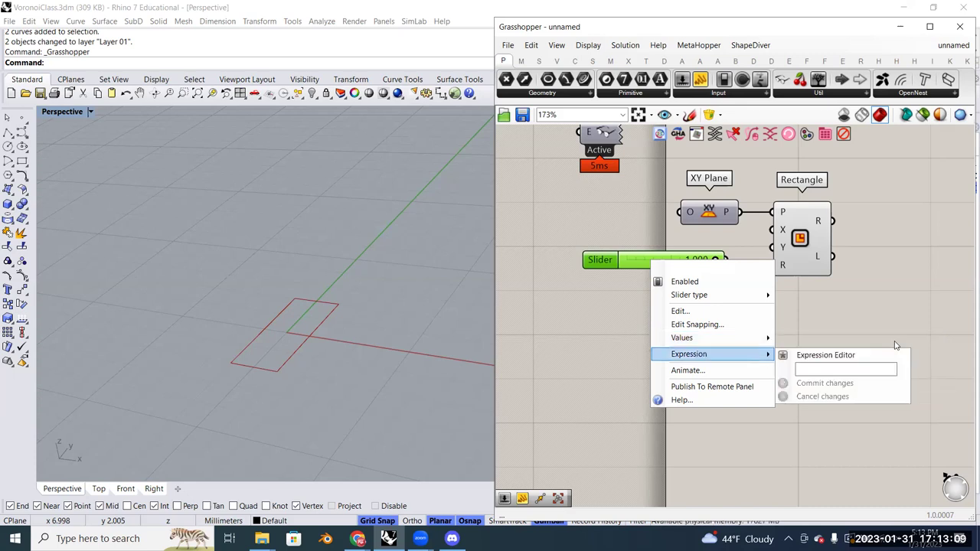
{"action": "left_click", "coordinate": [657, 260]}
{"action": "right_click", "coordinate": [656, 261]}
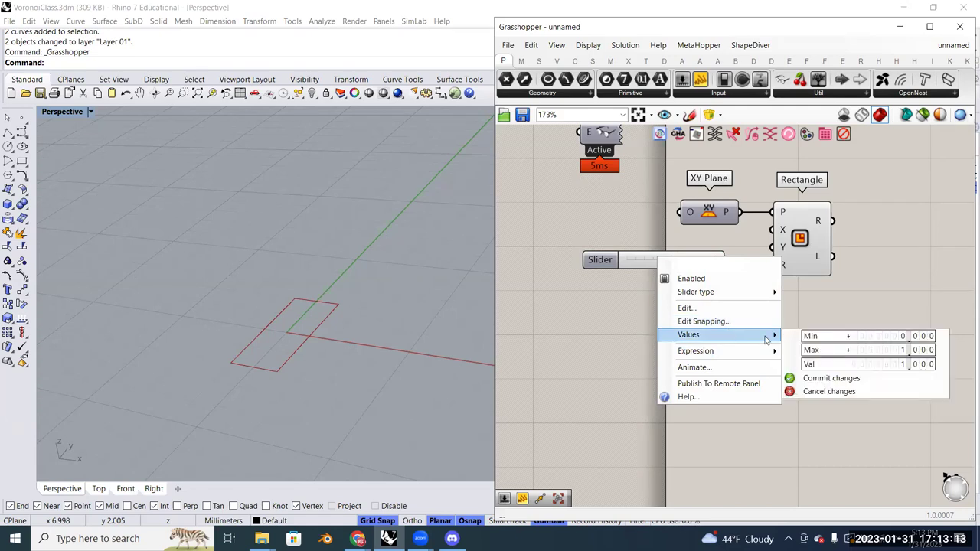
{"action": "left_click", "coordinate": [867, 351]}
{"action": "type", "text": "100"}
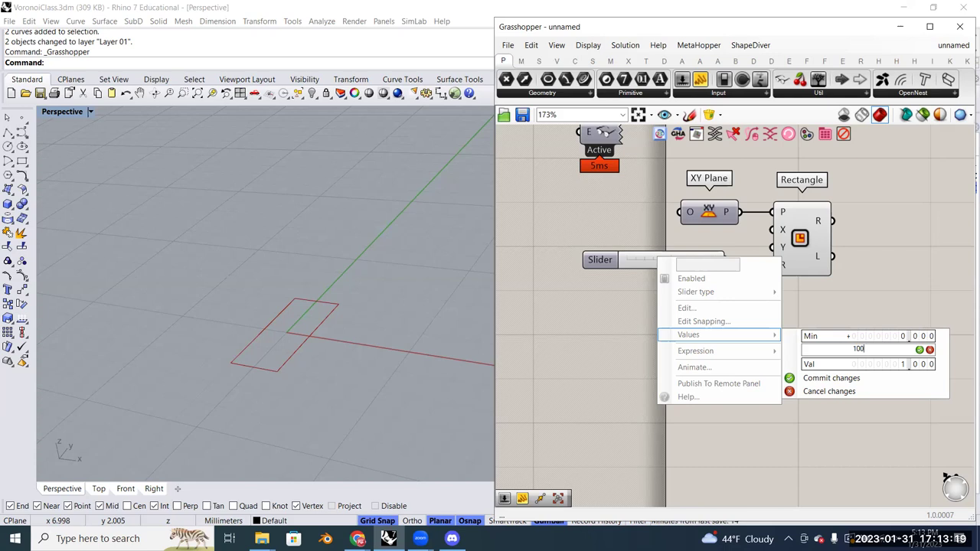
{"action": "left_click", "coordinate": [920, 350]}
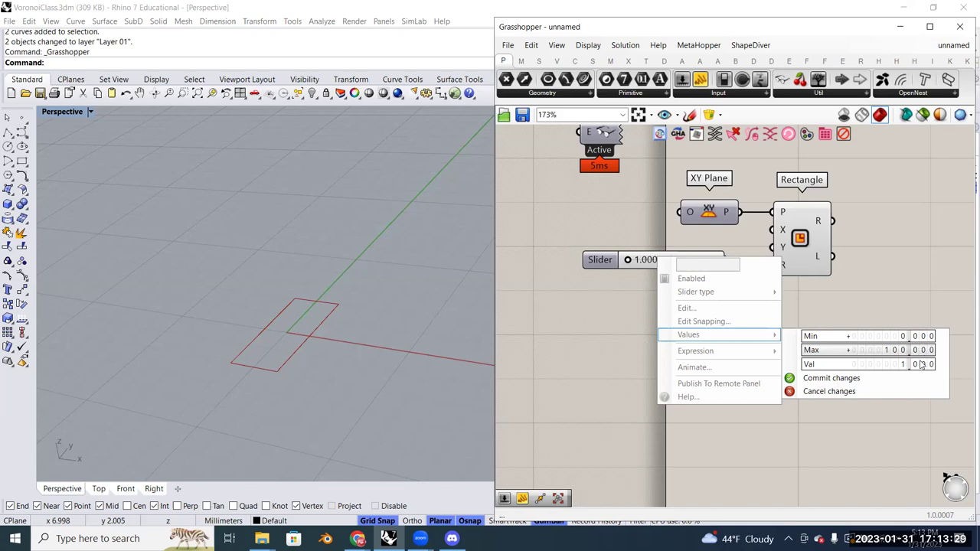
{"action": "double_click", "coordinate": [883, 350]}
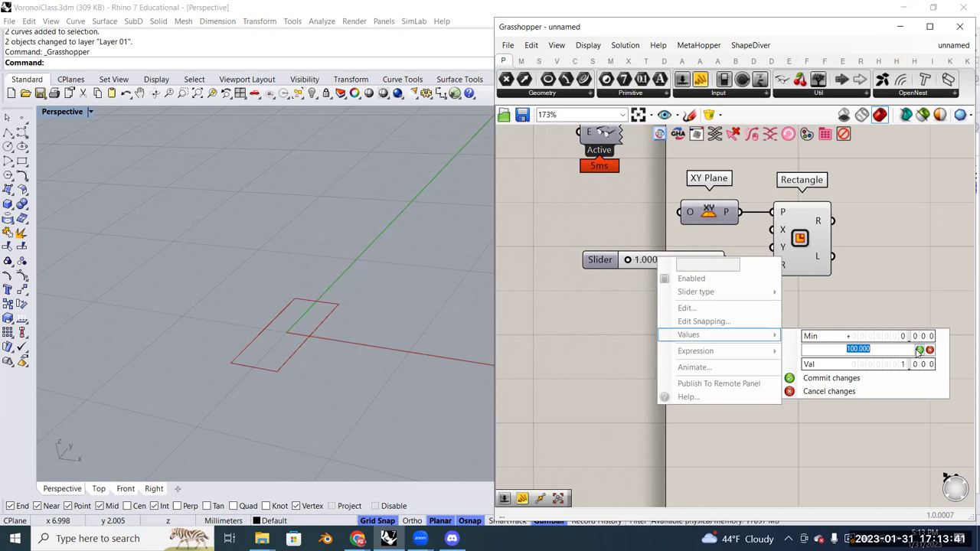
{"action": "left_click", "coordinate": [920, 350]}
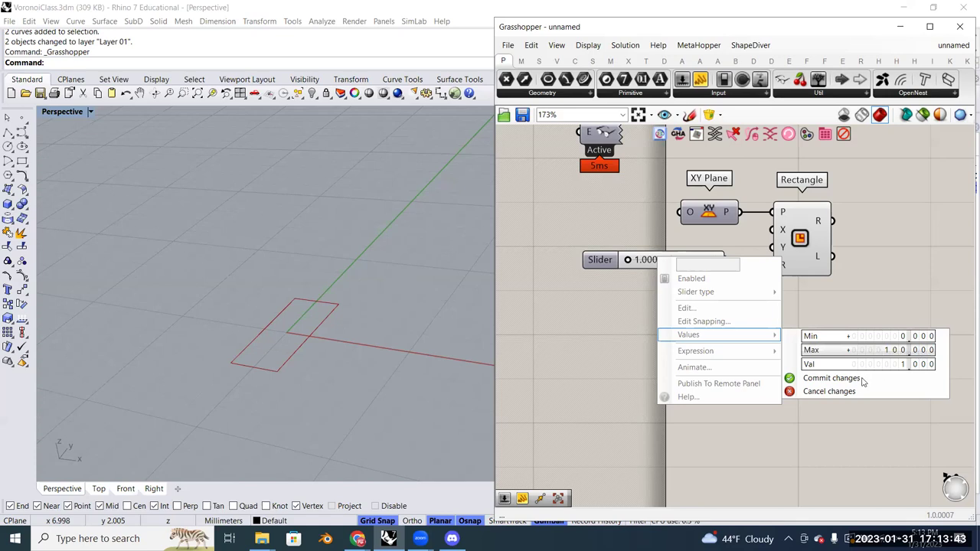
{"action": "left_click", "coordinate": [861, 379]}
{"action": "left_click_drag", "start_coordinate": [628, 261], "coordinate": [756, 242]}
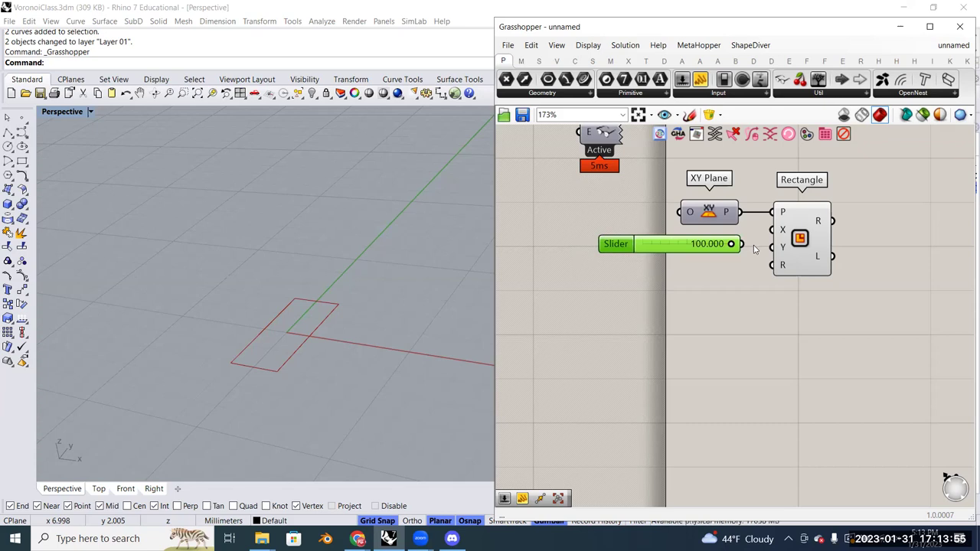
Duplicate the slider below the original and connect the two sliders to the Rectangle's X and Y inputs
{"action": "left_click_drag", "start_coordinate": [674, 247], "coordinate": [690, 274], "text": "alt"}
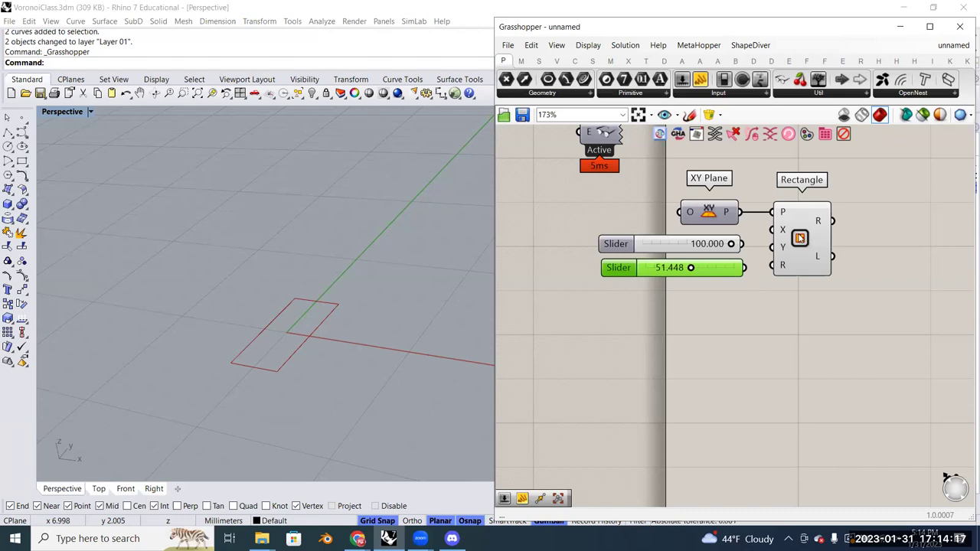
{"action": "mouse_move", "coordinate": [787, 230]}
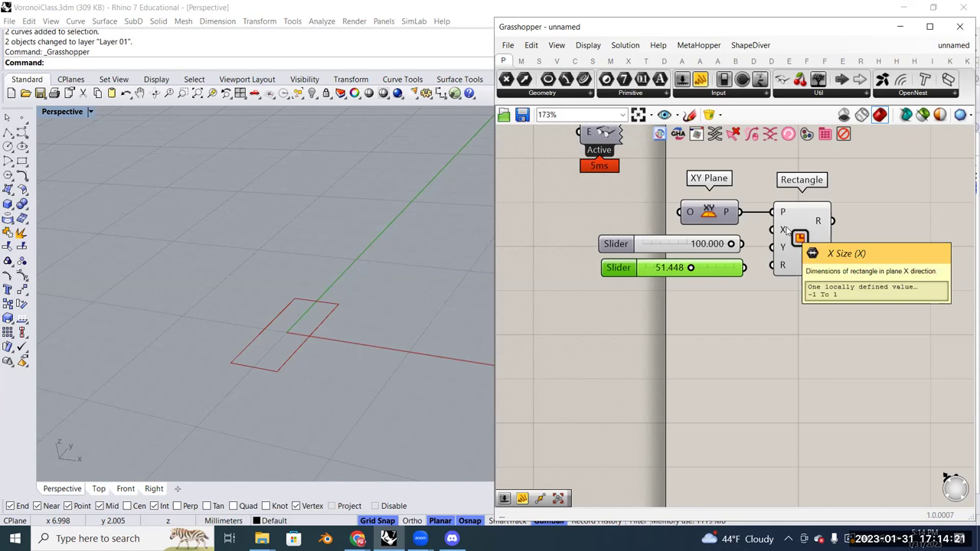
{"action": "left_click_drag", "start_coordinate": [743, 244], "coordinate": [773, 230]}
{"action": "left_click_drag", "start_coordinate": [745, 268], "coordinate": [772, 248]}
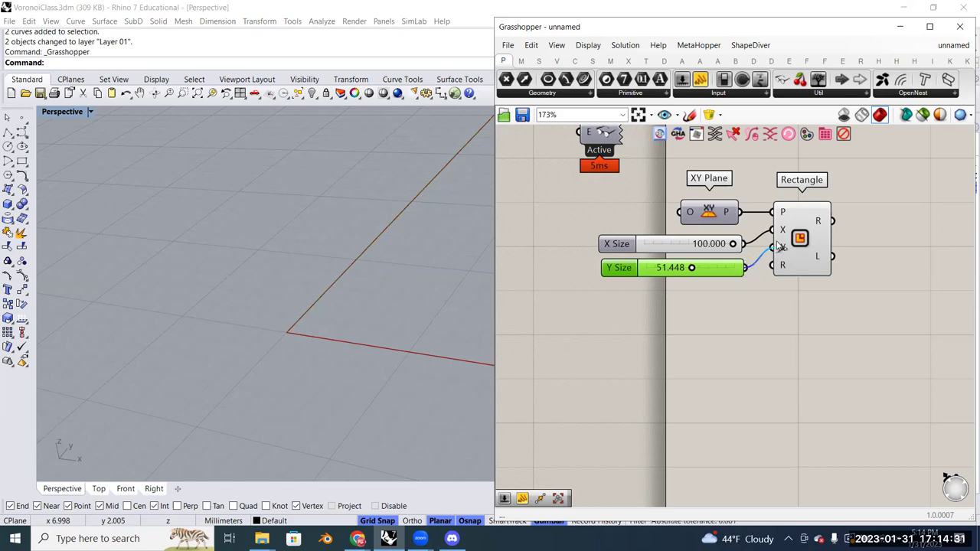
{"action": "left_click_drag", "start_coordinate": [780, 247], "coordinate": [775, 246]}
Select the Rectangle to view its whole outline in the viewport, and set the Y Size slider to 54.338
{"action": "left_click", "coordinate": [798, 249]}
{"action": "key", "text": "Left"}
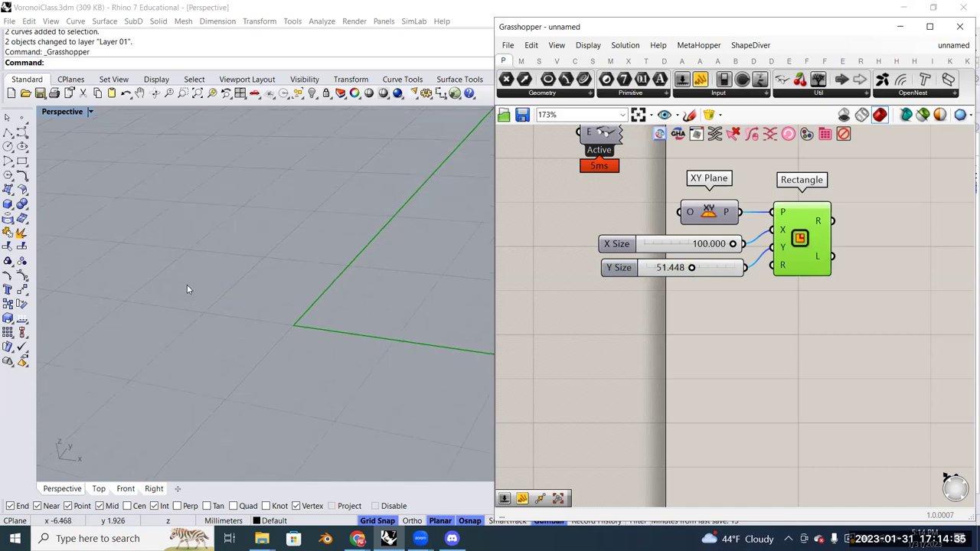
{"action": "key", "text": "Left"}
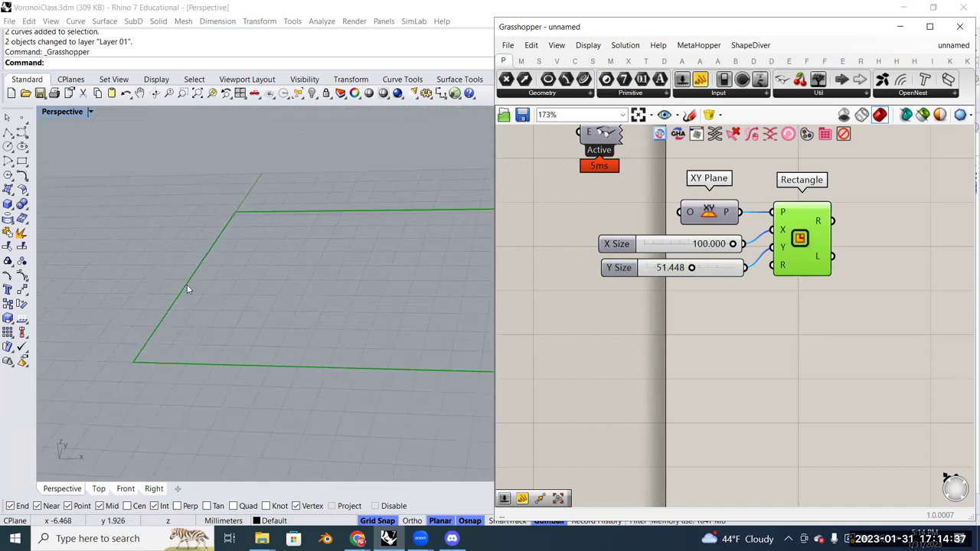
{"action": "key", "text": "Left"}
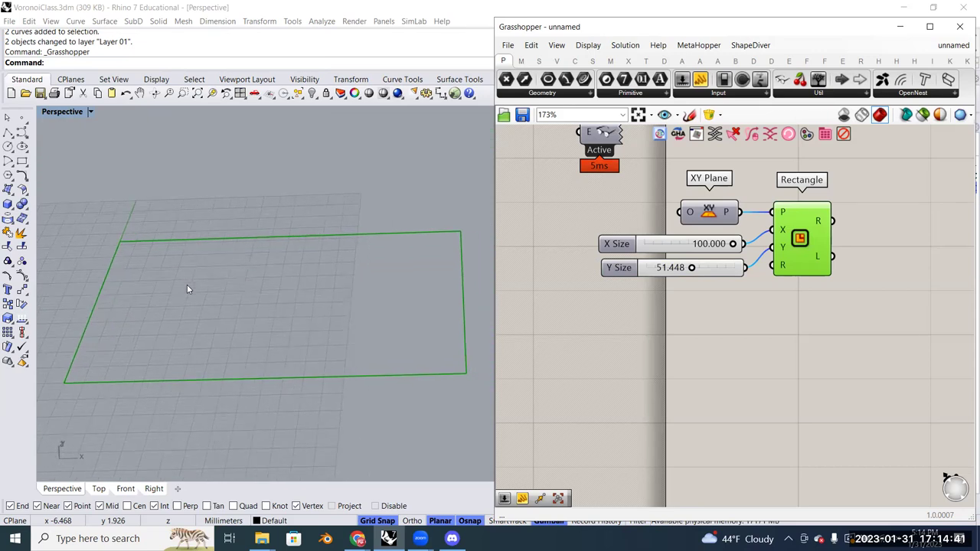
{"action": "left_click_drag", "start_coordinate": [692, 267], "coordinate": [697, 267]}
Switch to the VoronoiDualAttractorPoints definition, examine its finished Voronoi pattern, and return to the unnamed definition
{"action": "scroll", "coordinate": [705, 285], "scroll_direction": "down", "scroll_amount": 1}
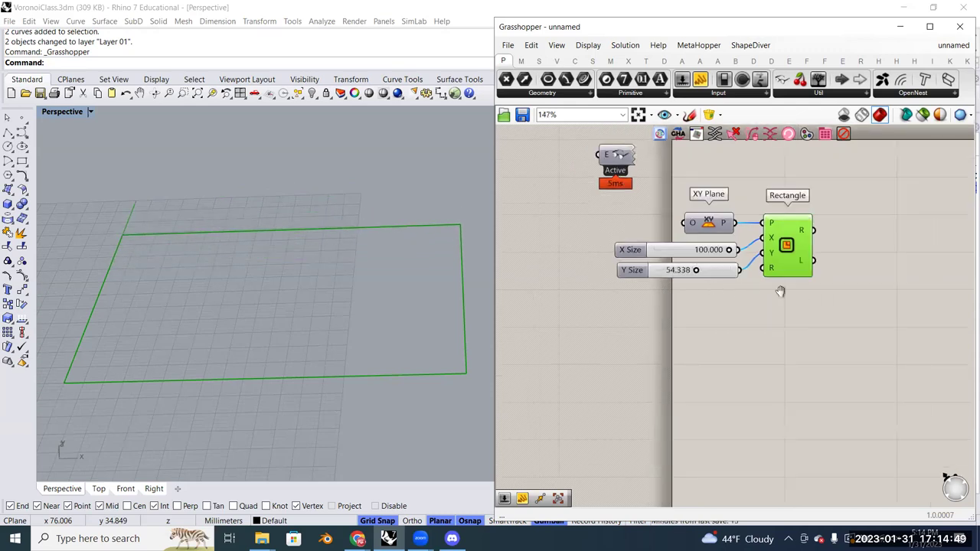
{"action": "scroll", "coordinate": [782, 268], "scroll_direction": "up", "scroll_amount": 1}
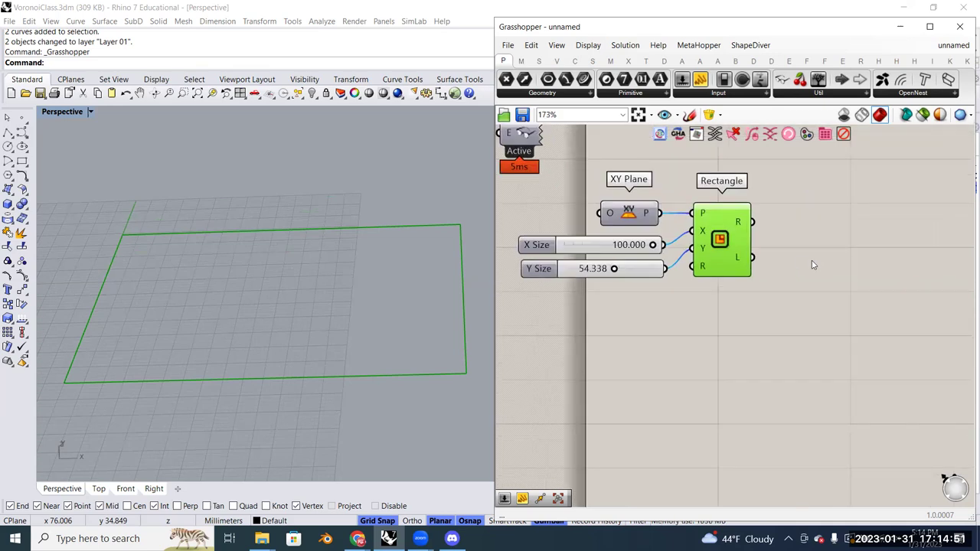
{"action": "right_click_drag", "start_coordinate": [788, 258], "coordinate": [762, 253]}
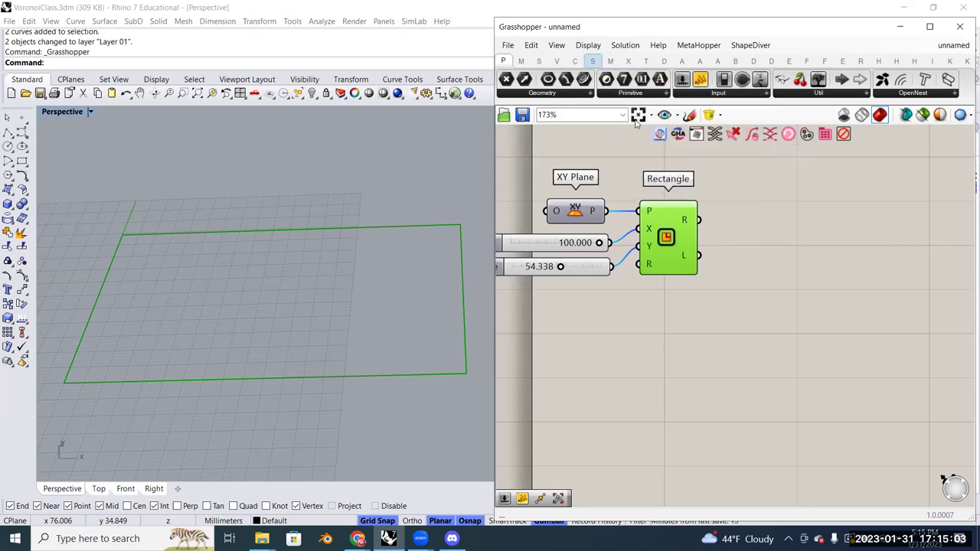
{"action": "scroll", "coordinate": [685, 241], "scroll_direction": "down", "scroll_amount": 3}
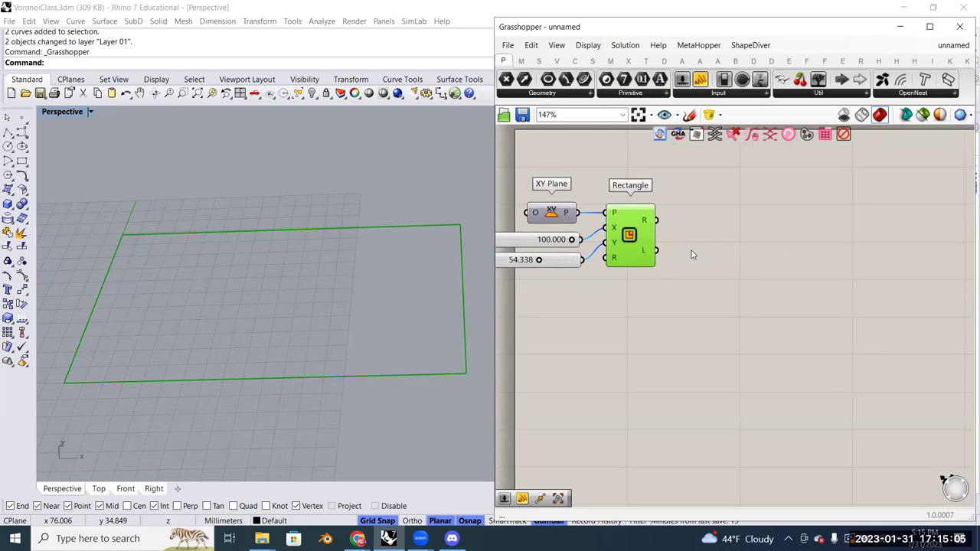
{"action": "right_click_drag", "start_coordinate": [691, 251], "coordinate": [687, 326]}
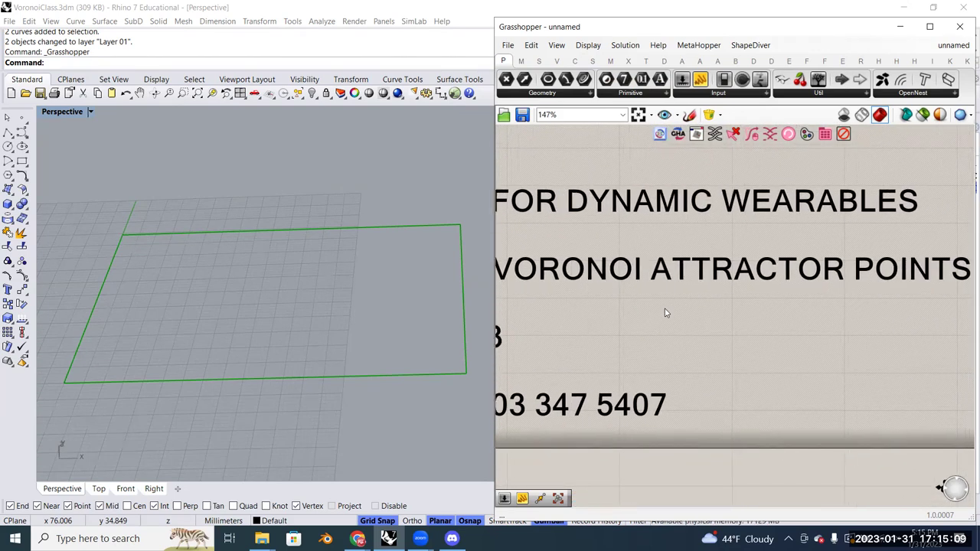
{"action": "right_click_drag", "start_coordinate": [676, 322], "coordinate": [707, 275]}
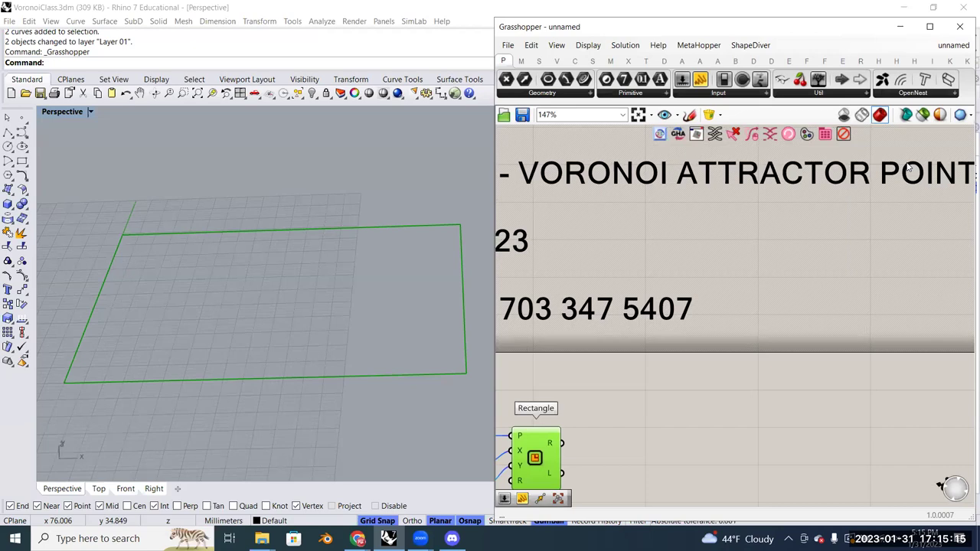
{"action": "left_click", "coordinate": [948, 486]}
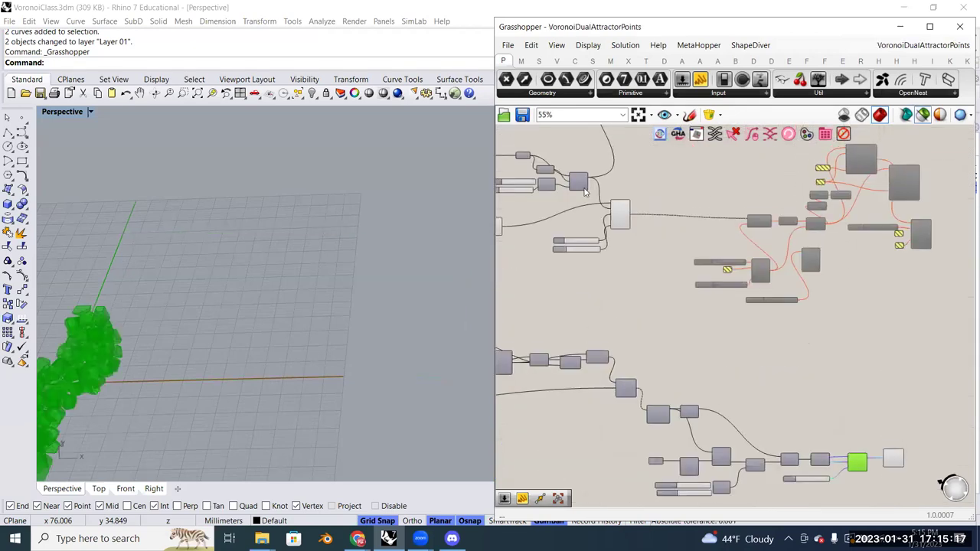
{"action": "scroll", "coordinate": [207, 271], "scroll_direction": "up", "scroll_amount": 4}
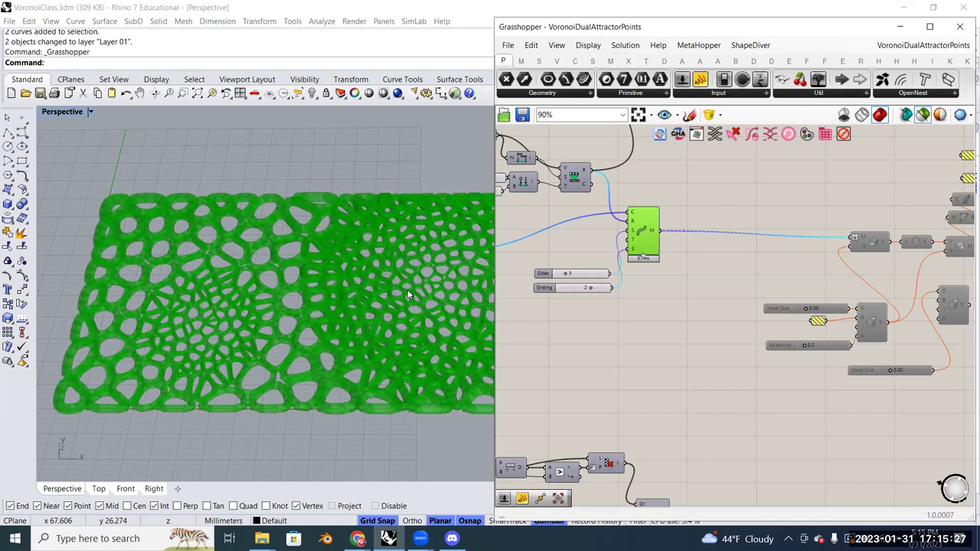
{"action": "left_click", "coordinate": [903, 45]}
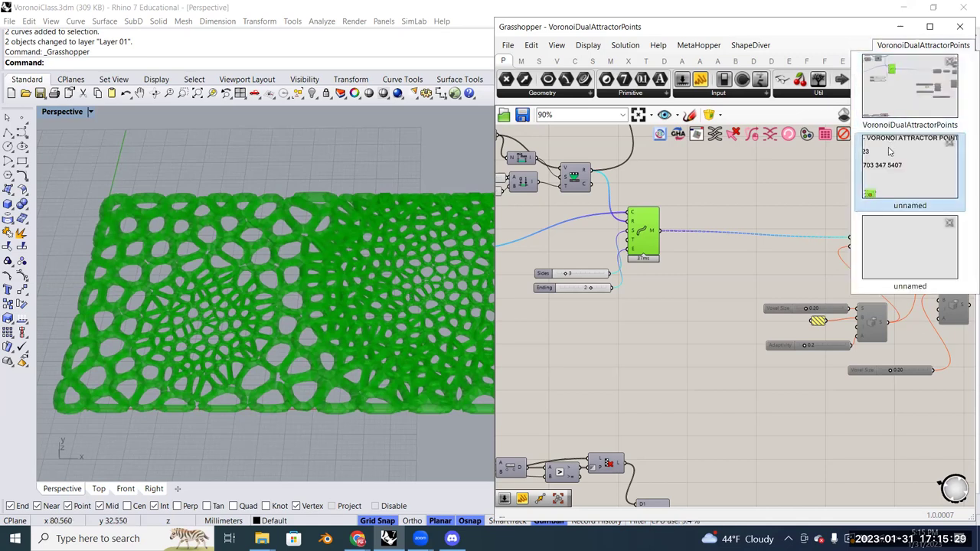
{"action": "left_click", "coordinate": [909, 167]}
{"action": "left_click", "coordinate": [697, 369]}
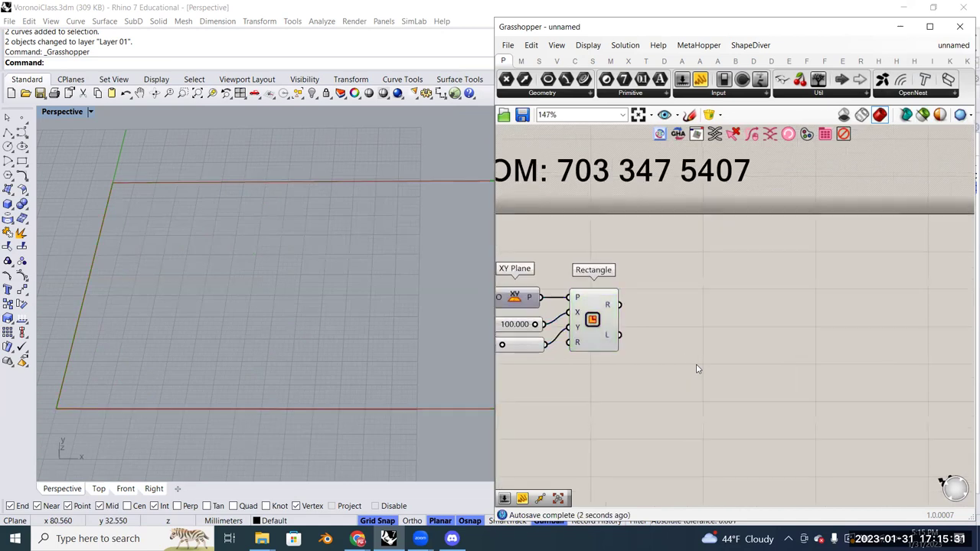
Add a Boundary Surfaces component beside the Rectangle's outputs
{"action": "scroll", "coordinate": [712, 336], "scroll_direction": "up", "scroll_amount": 1}
{"action": "left_click", "coordinate": [618, 283]}
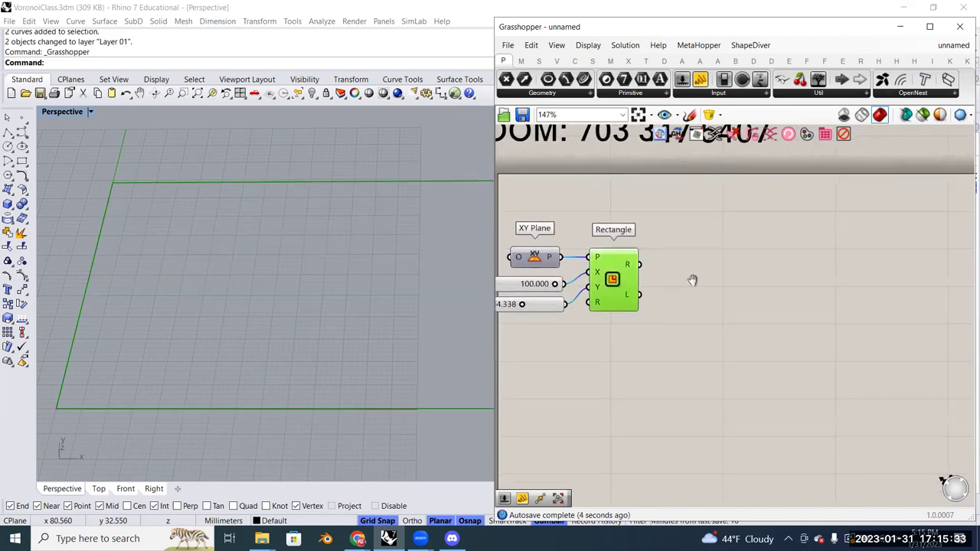
{"action": "left_click", "coordinate": [691, 281]}
{"action": "right_click_drag", "start_coordinate": [691, 280], "coordinate": [704, 237]}
{"action": "double_click", "coordinate": [728, 289]}
{"action": "left_click", "coordinate": [594, 61]}
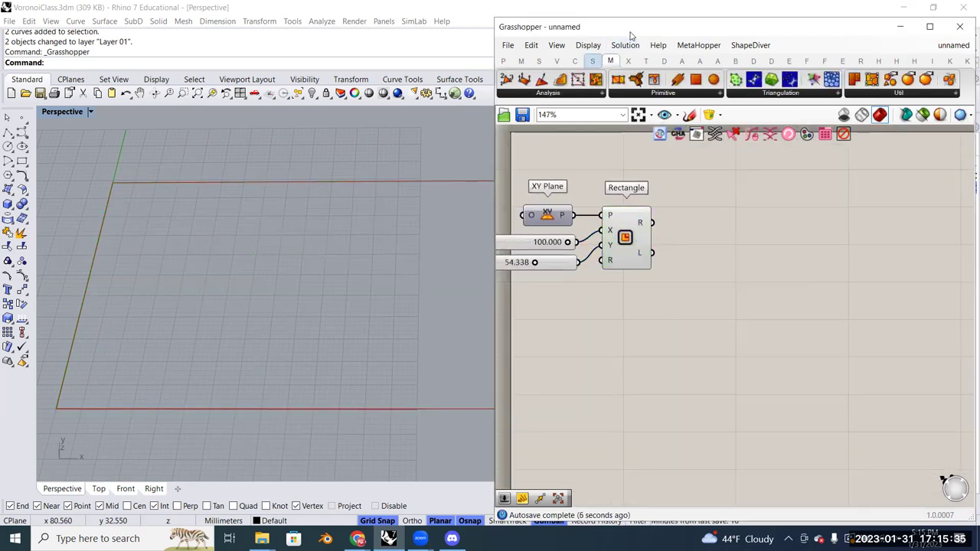
{"action": "left_click", "coordinate": [623, 94]}
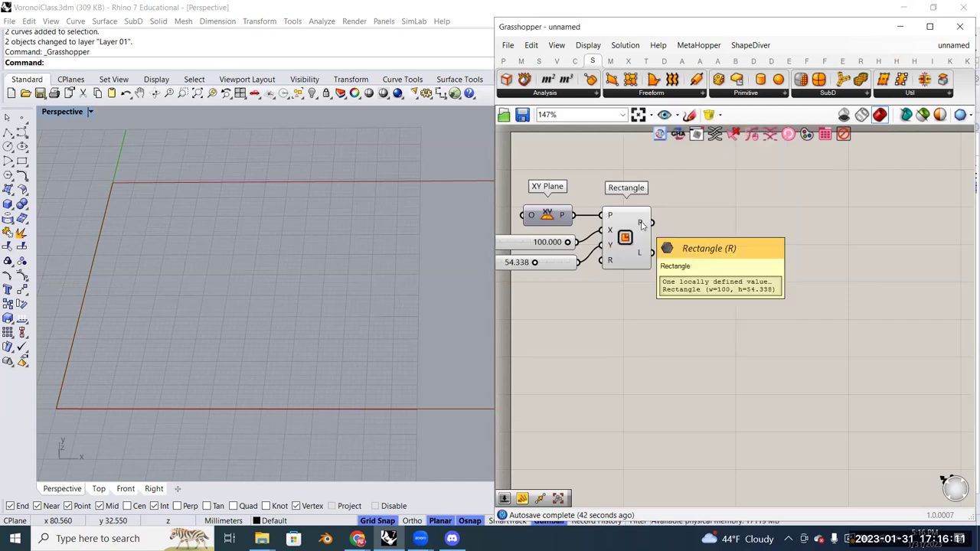
{"action": "left_click", "coordinate": [653, 94]}
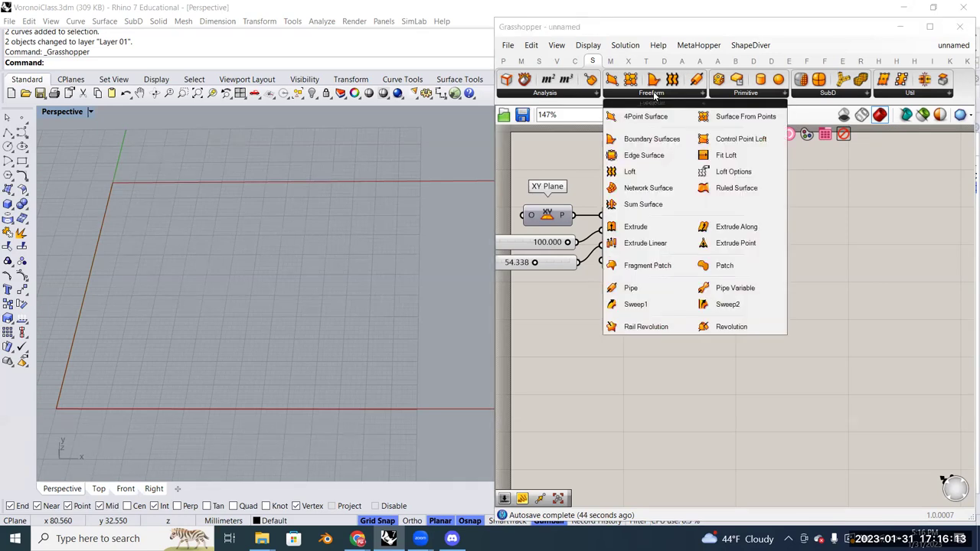
{"action": "left_click", "coordinate": [667, 147]}
{"action": "left_click", "coordinate": [718, 219]}
{"action": "left_click_drag", "start_coordinate": [721, 233], "coordinate": [720, 231]}
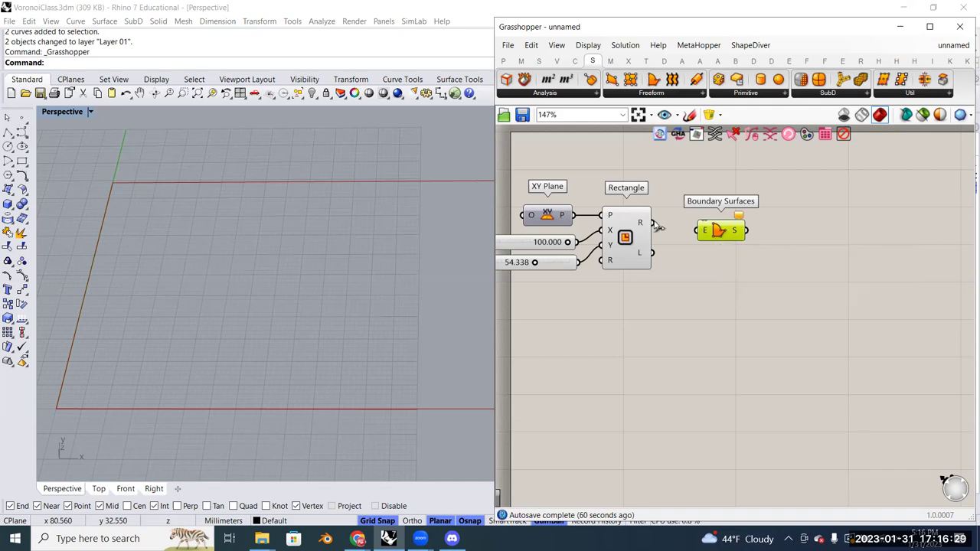
Connect the Rectangle's R output to the E input of Boundary Surfaces and check the surface in the viewport
{"action": "left_click_drag", "start_coordinate": [653, 223], "coordinate": [701, 225]}
{"action": "key", "text": "Left"}
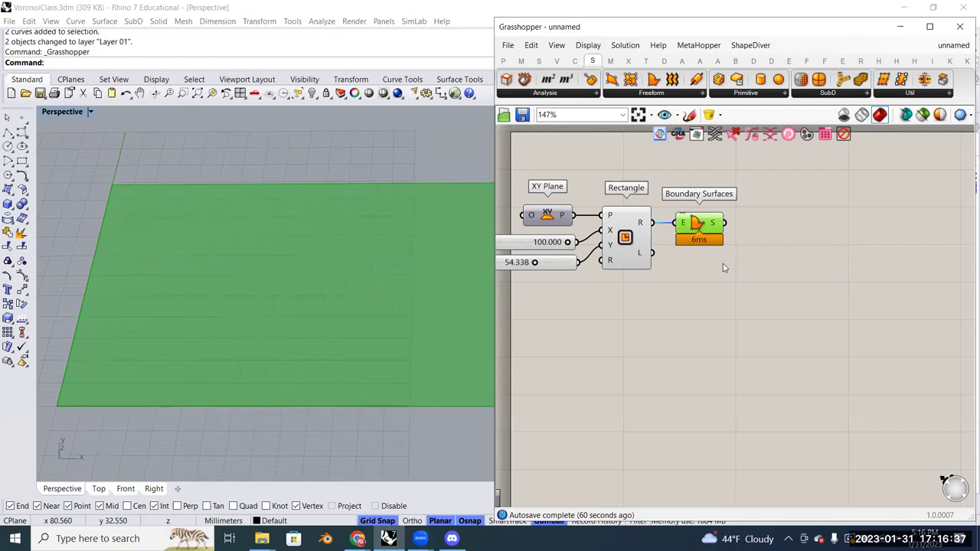
{"action": "mouse_move", "coordinate": [714, 225]}
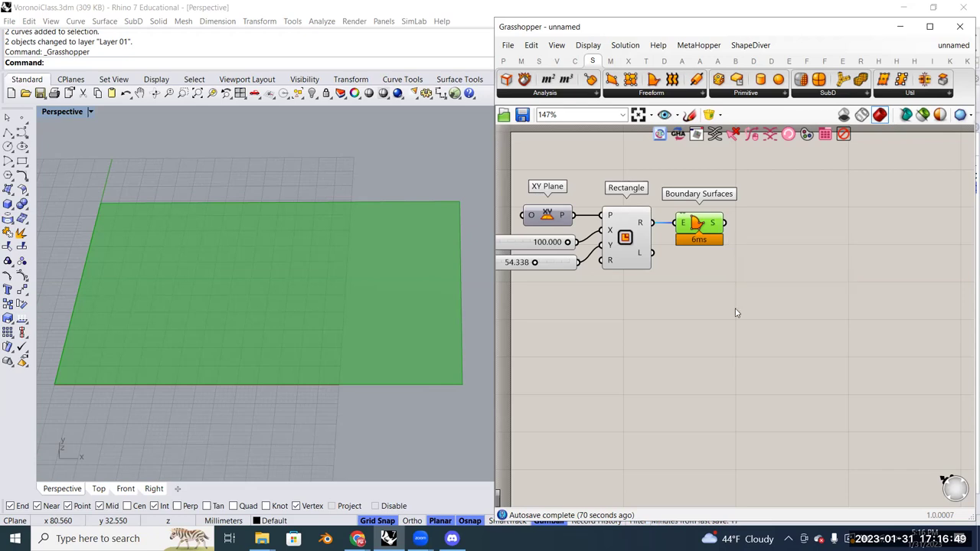
Add an Evaluate Surface component beside Boundary Surfaces and connect the Boundary Surfaces S output to its S input
{"action": "right_click_drag", "start_coordinate": [739, 307], "coordinate": [733, 280]}
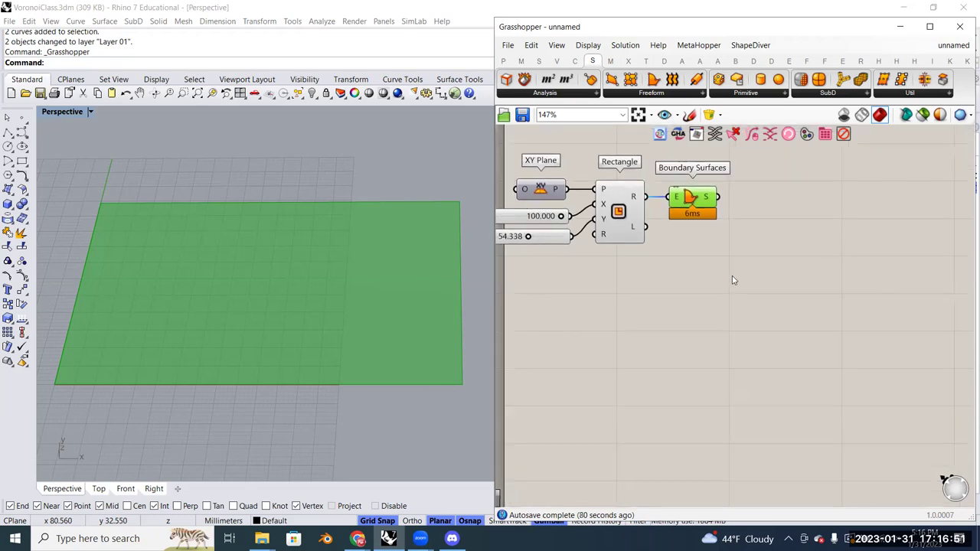
{"action": "double_click", "coordinate": [733, 279]}
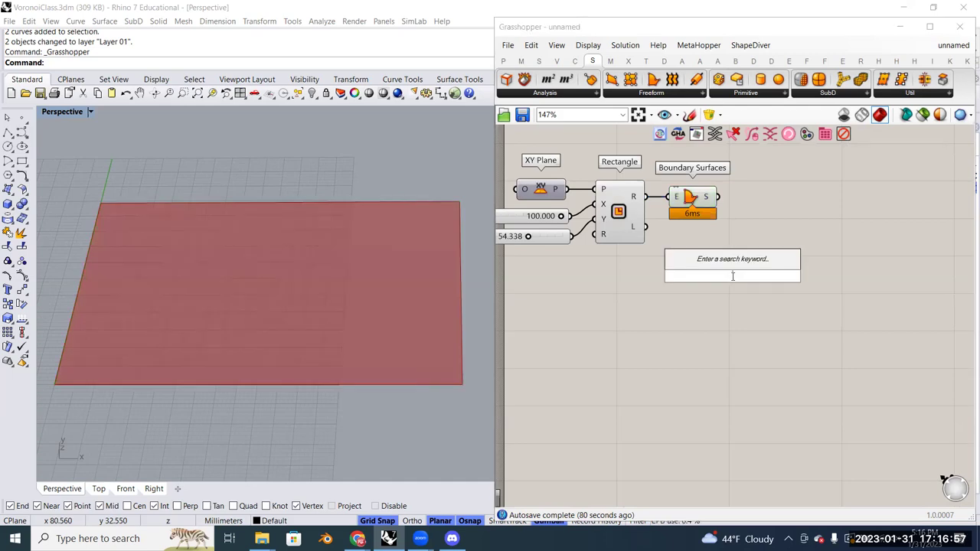
{"action": "type", "text": "eval"}
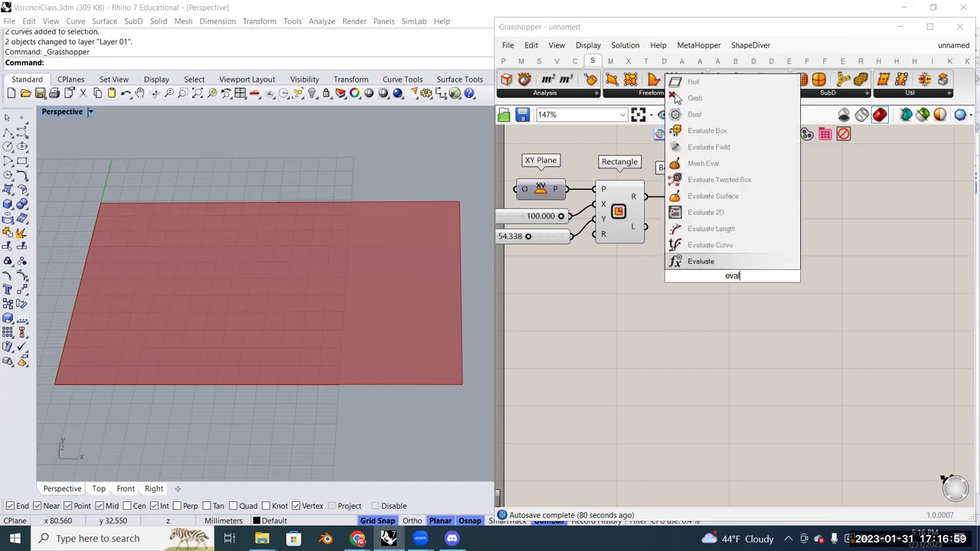
{"action": "type", "text": "uate surf"}
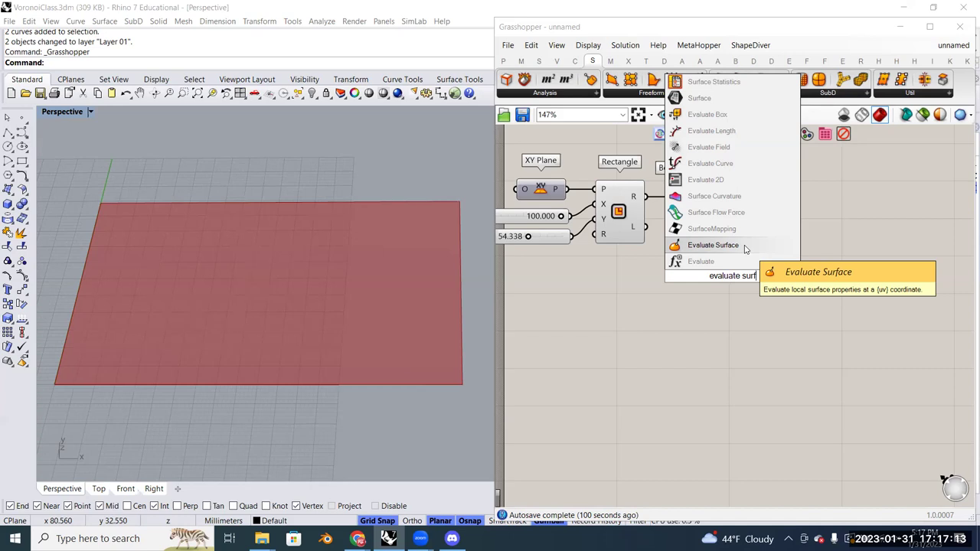
{"action": "left_click_drag", "start_coordinate": [756, 275], "coordinate": [689, 280]}
{"action": "type", "text": "ev sur"}
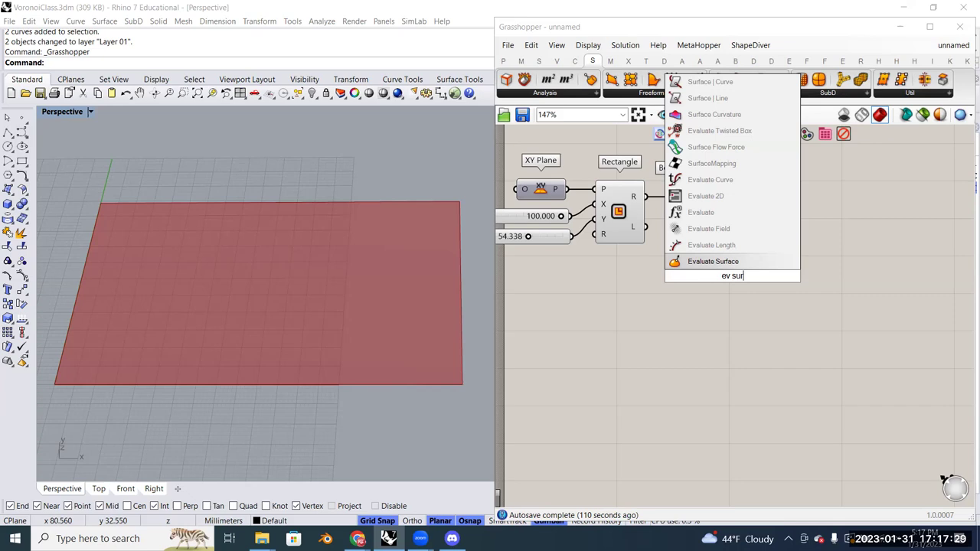
{"action": "left_click", "coordinate": [706, 263]}
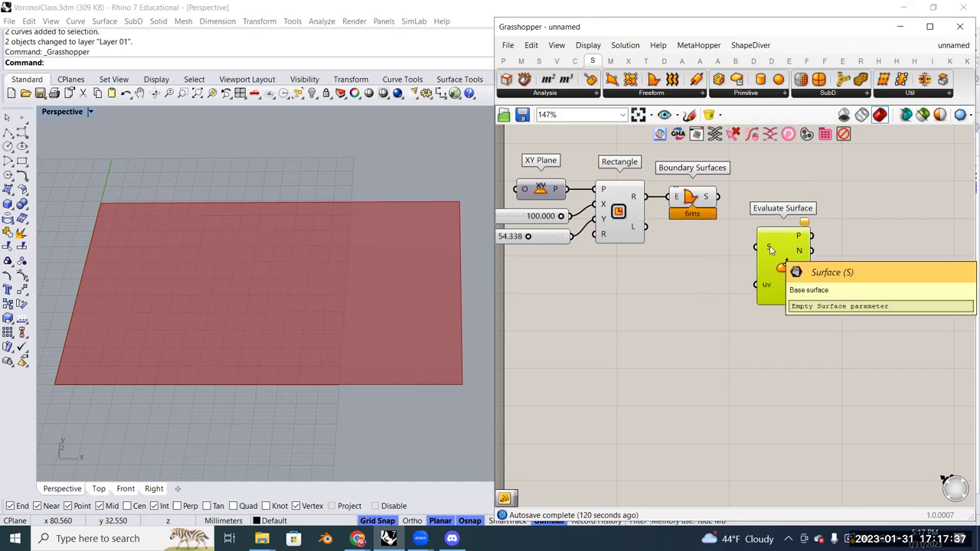
{"action": "left_click_drag", "start_coordinate": [718, 197], "coordinate": [781, 251]}
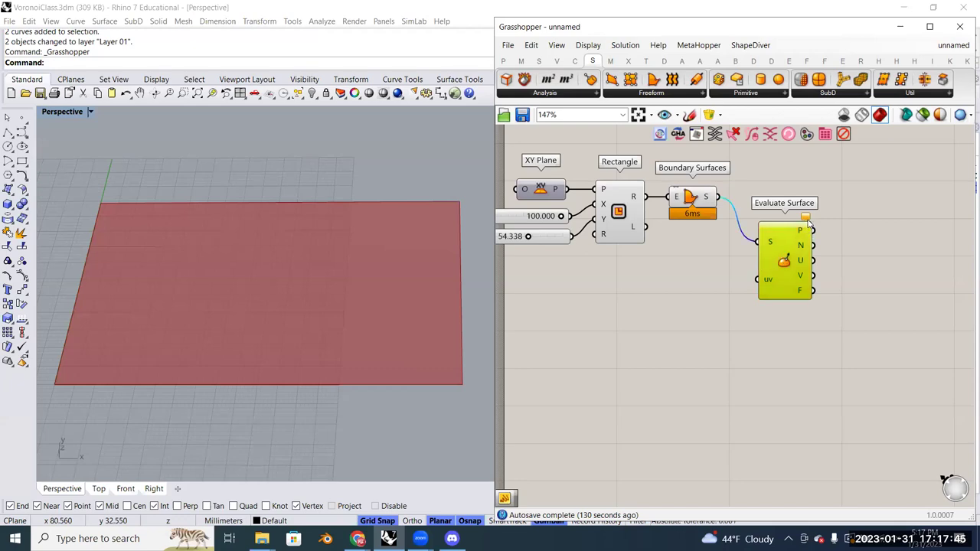
{"action": "left_click", "coordinate": [837, 250]}
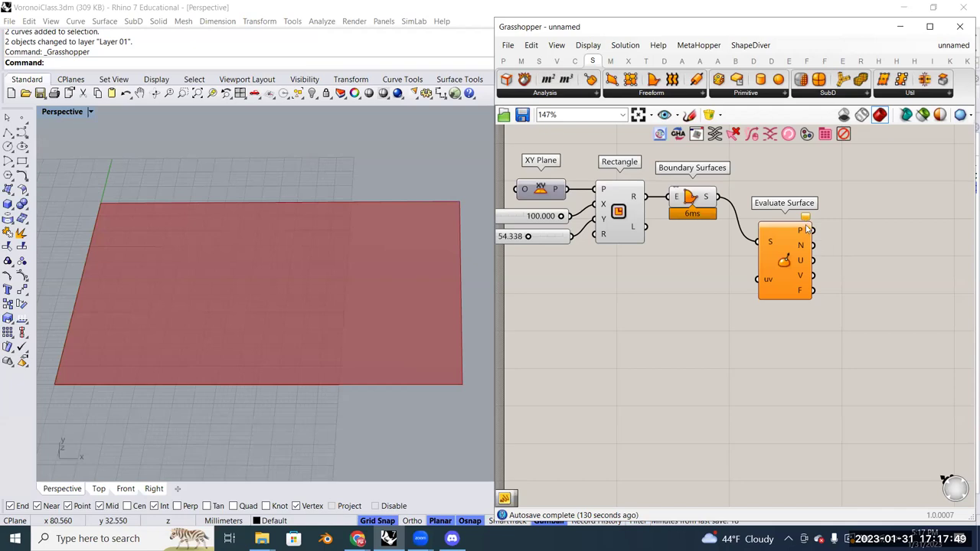
Read the warning on Evaluate Surface and check what kind of data its uv input expects
{"action": "scroll", "coordinate": [807, 220], "scroll_direction": "up", "scroll_amount": 2}
{"action": "scroll", "coordinate": [807, 220], "scroll_direction": "up", "scroll_amount": 1}
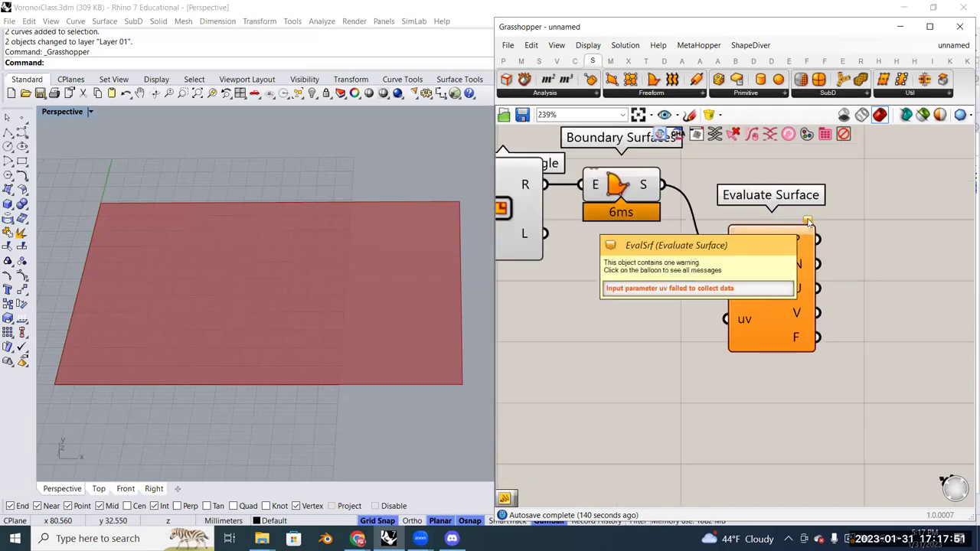
{"action": "left_click", "coordinate": [807, 222]}
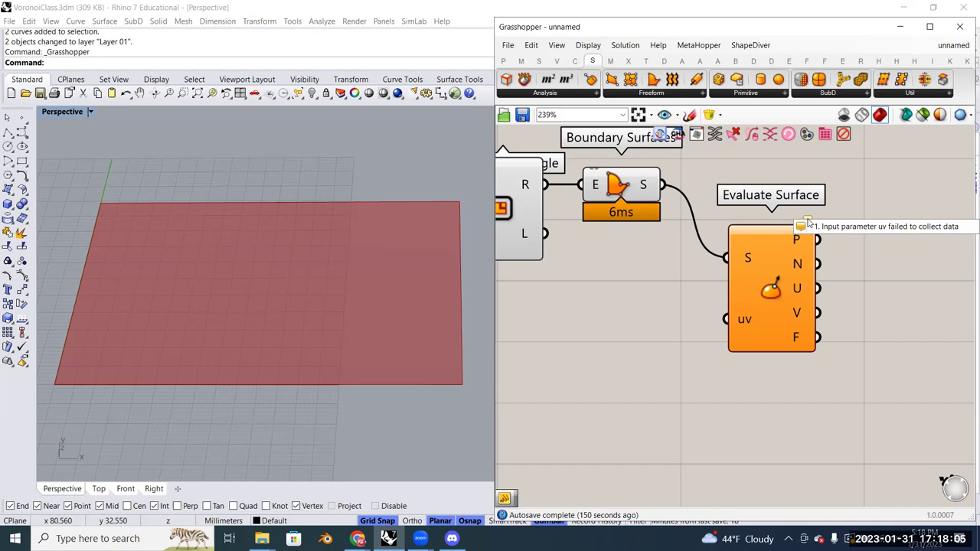
{"action": "right_click_drag", "start_coordinate": [641, 350], "coordinate": [817, 363]}
{"action": "scroll", "coordinate": [766, 330], "scroll_direction": "down", "scroll_amount": 1}
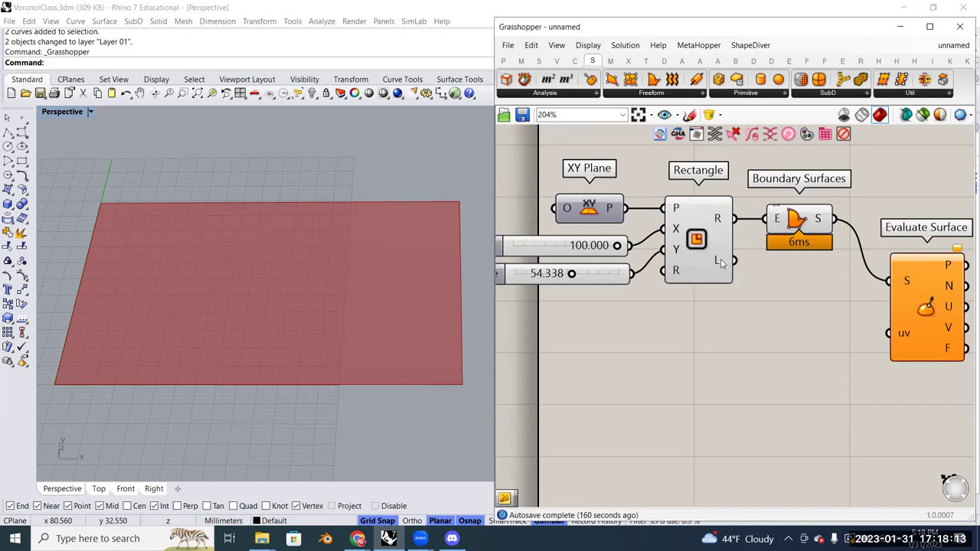
{"action": "right_click_drag", "start_coordinate": [721, 262], "coordinate": [611, 230]}
{"action": "left_click_drag", "start_coordinate": [760, 164], "coordinate": [895, 363]}
{"action": "left_click", "coordinate": [895, 363]}
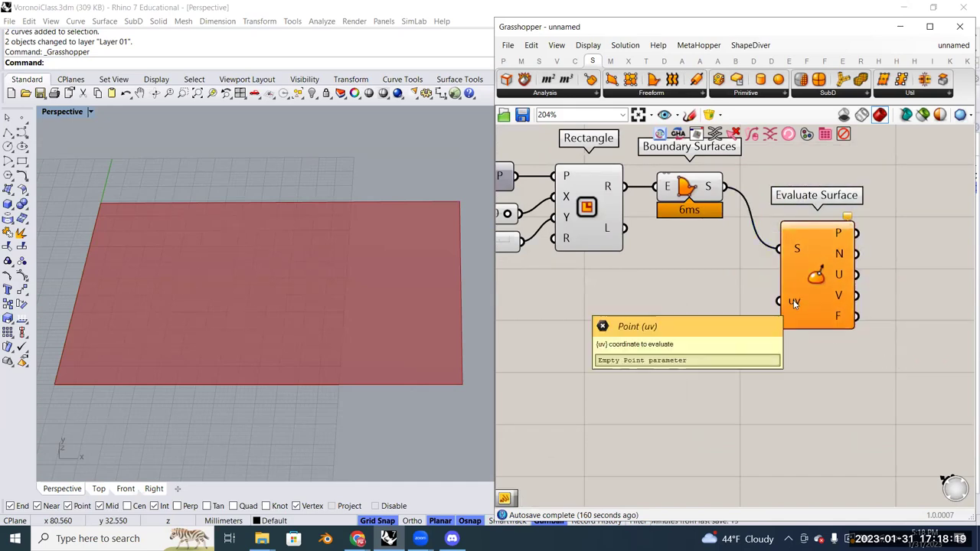
{"action": "scroll", "coordinate": [883, 263], "scroll_direction": "down", "scroll_amount": 1}
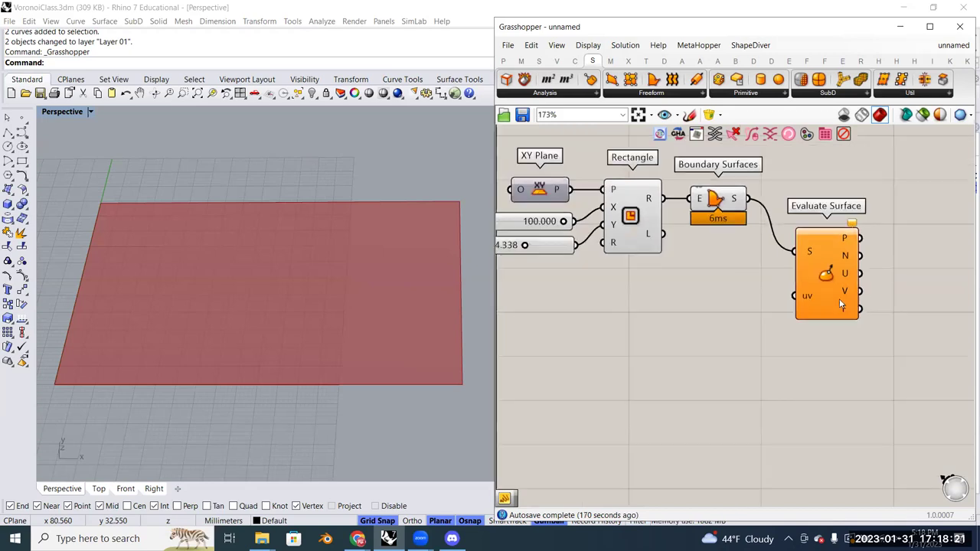
{"action": "scroll", "coordinate": [839, 305], "scroll_direction": "down", "scroll_amount": 1}
Add an MD Slider below the X Size and Y Size sliders
{"action": "left_click", "coordinate": [505, 61]}
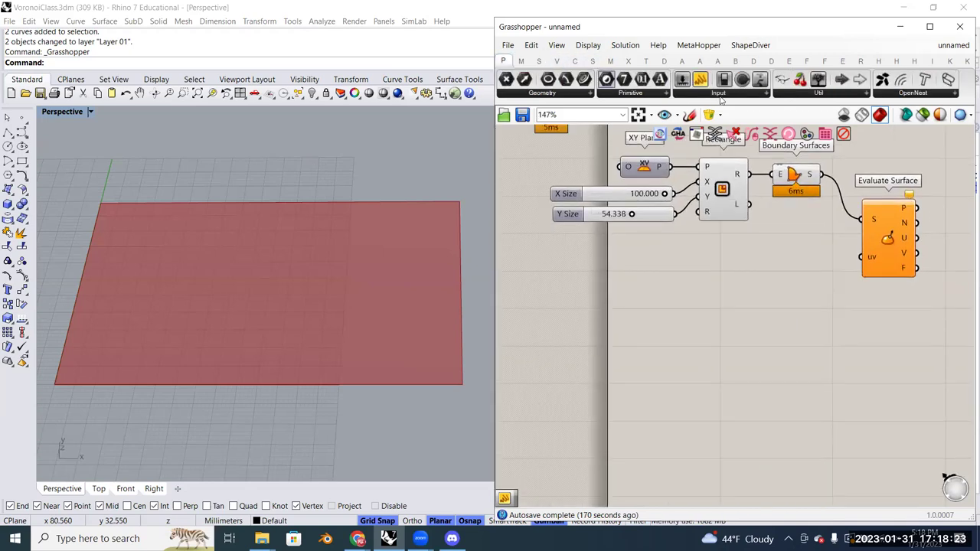
{"action": "left_click", "coordinate": [586, 92]}
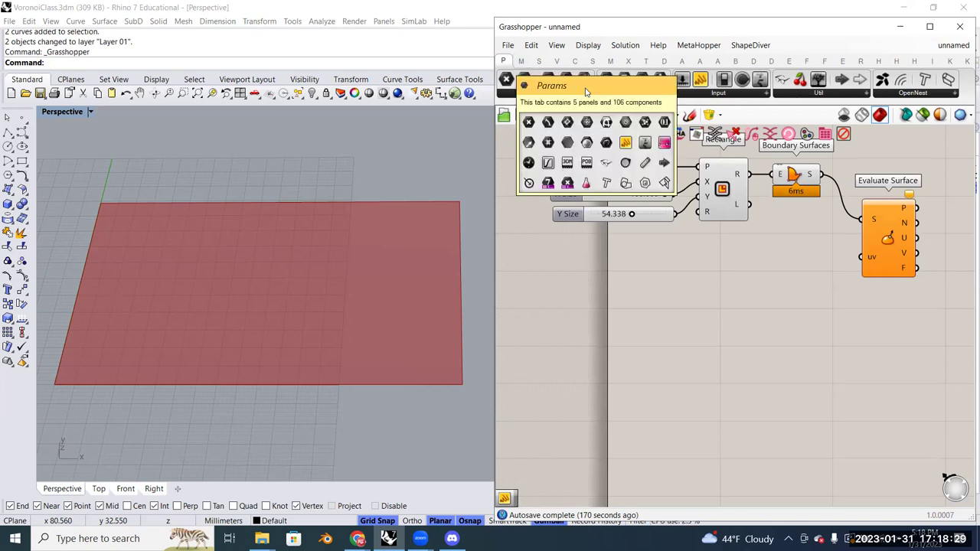
{"action": "left_click", "coordinate": [758, 94]}
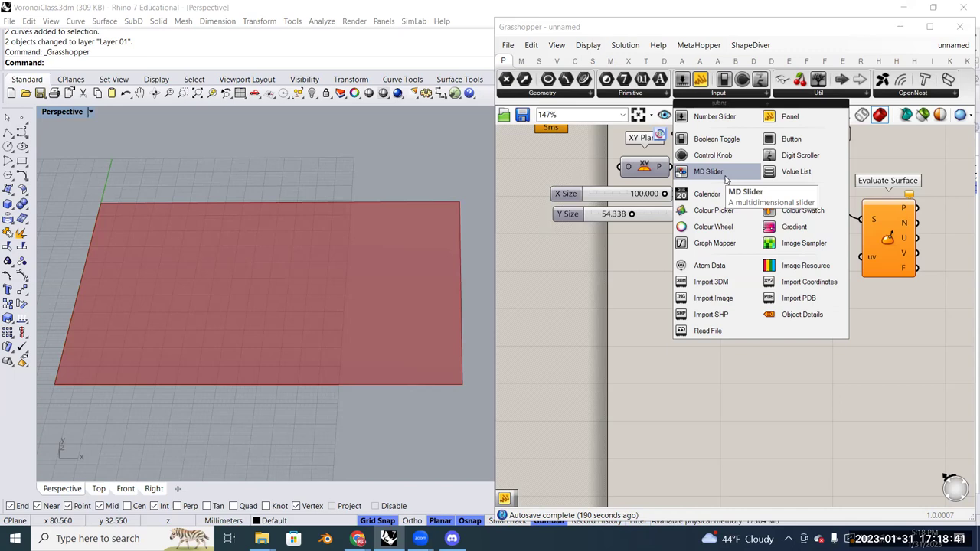
{"action": "left_click_drag", "start_coordinate": [699, 341], "coordinate": [664, 308]}
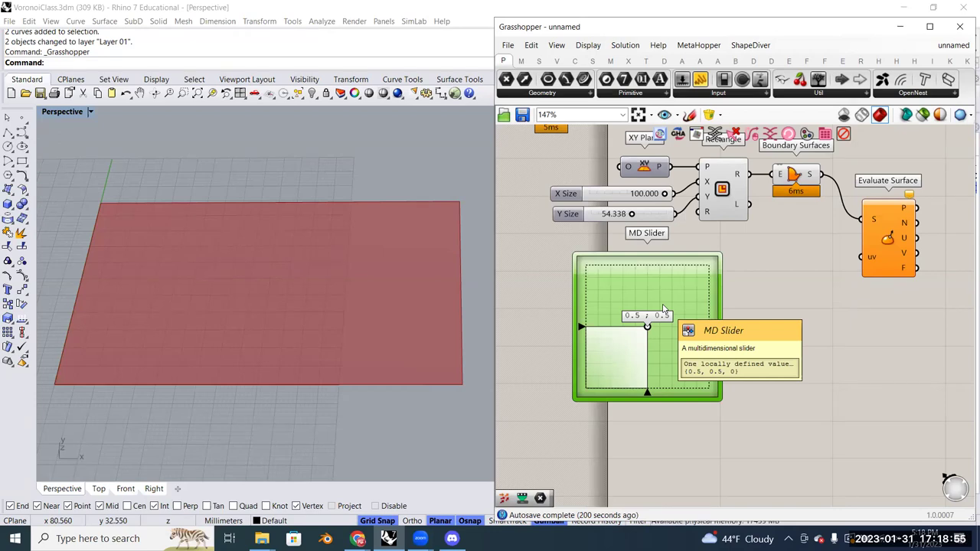
Duplicate the MD Slider and place the copy directly below the original
{"action": "right_click_drag", "start_coordinate": [796, 364], "coordinate": [810, 322]}
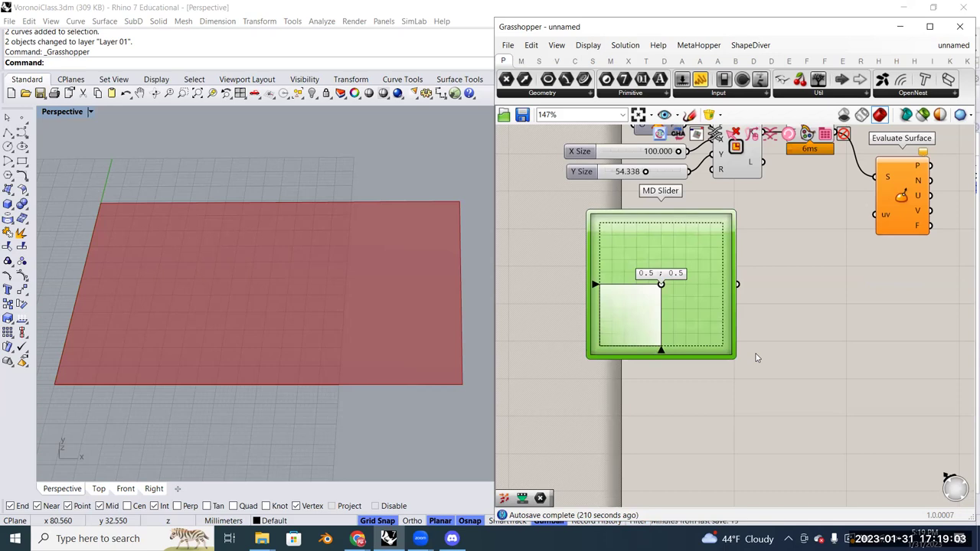
{"action": "left_click_drag", "start_coordinate": [718, 285], "coordinate": [699, 444], "text": "alt"}
{"action": "right_click_drag", "start_coordinate": [780, 407], "coordinate": [775, 370]}
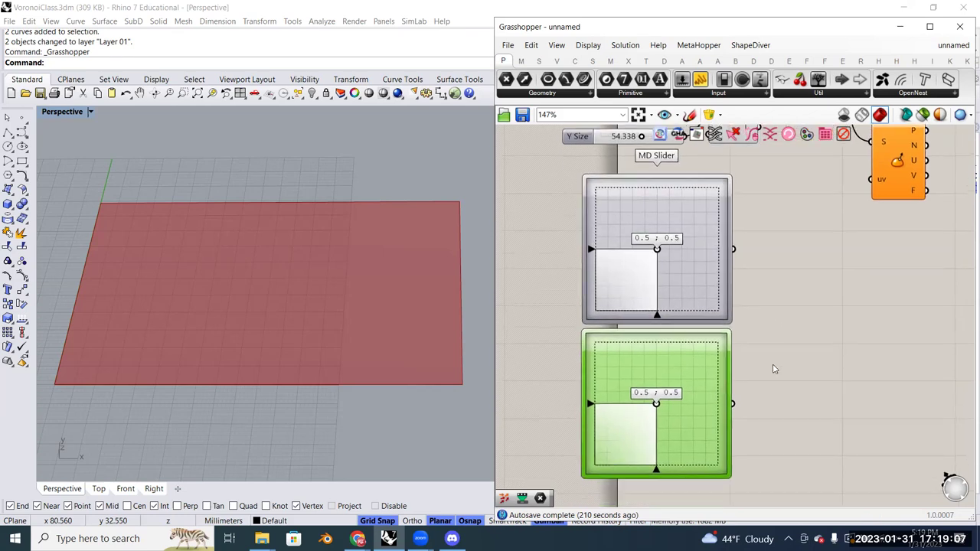
{"action": "scroll", "coordinate": [774, 368], "scroll_direction": "down", "scroll_amount": 2}
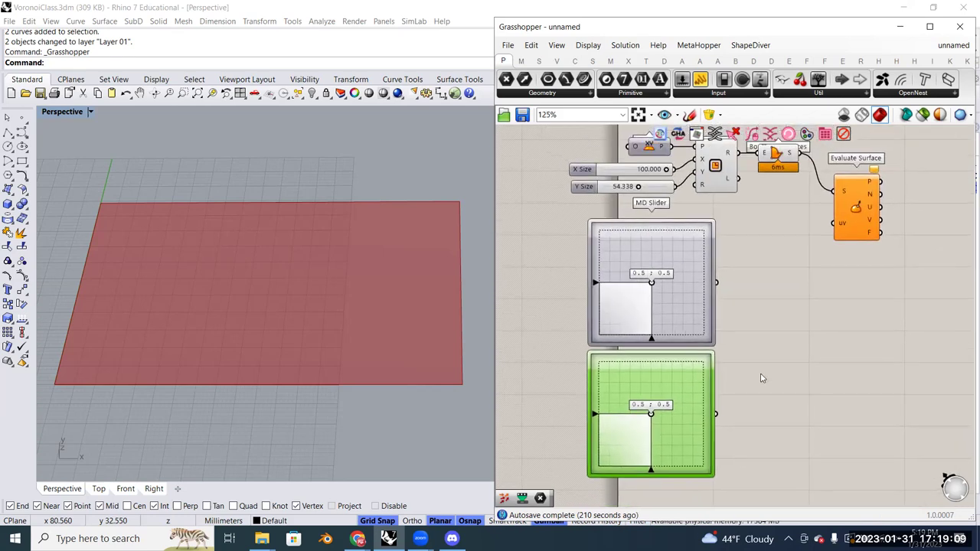
{"action": "right_click_drag", "start_coordinate": [762, 378], "coordinate": [731, 357]}
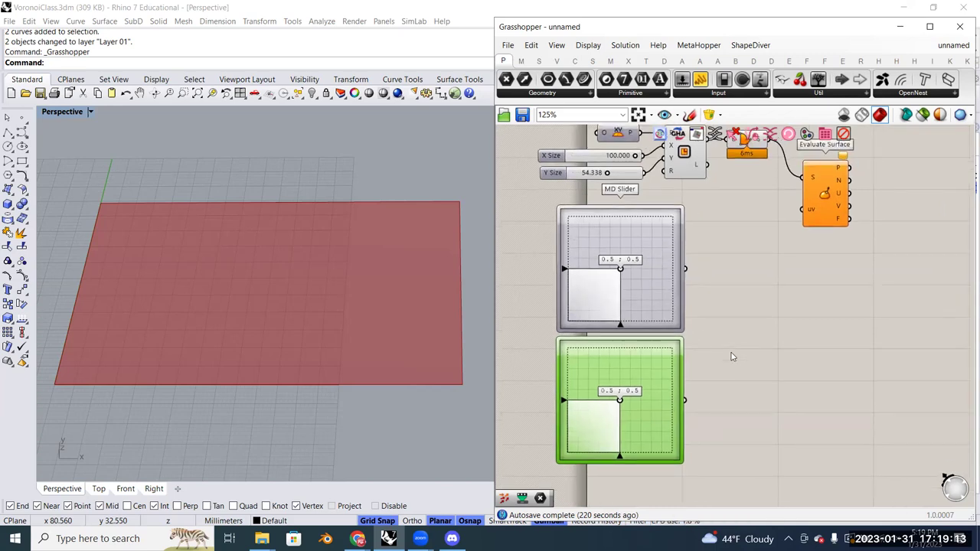
Connect both MD Sliders to the uv input of Evaluate Surface, keeping the two wires together on that input
{"action": "right_click_drag", "start_coordinate": [737, 322], "coordinate": [741, 334]}
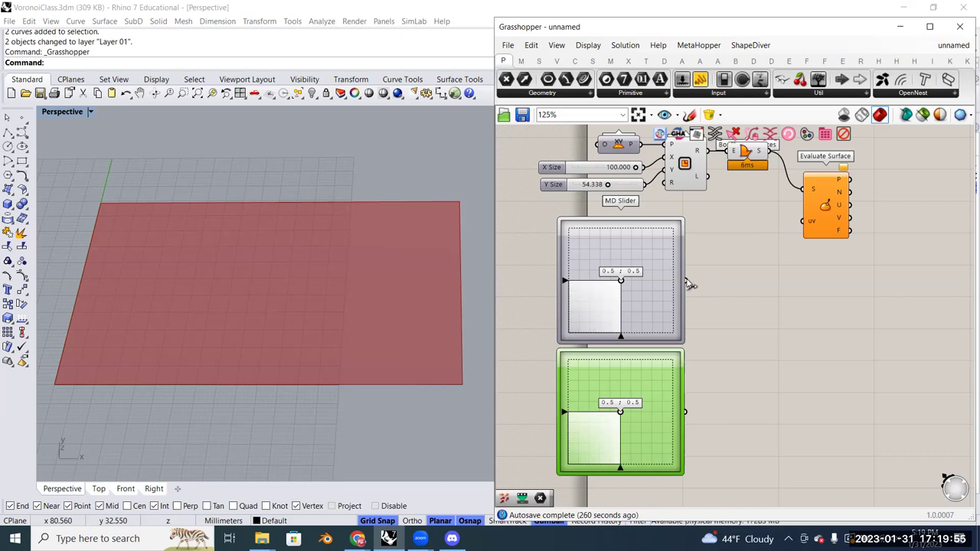
{"action": "left_click_drag", "start_coordinate": [731, 268], "coordinate": [795, 229]}
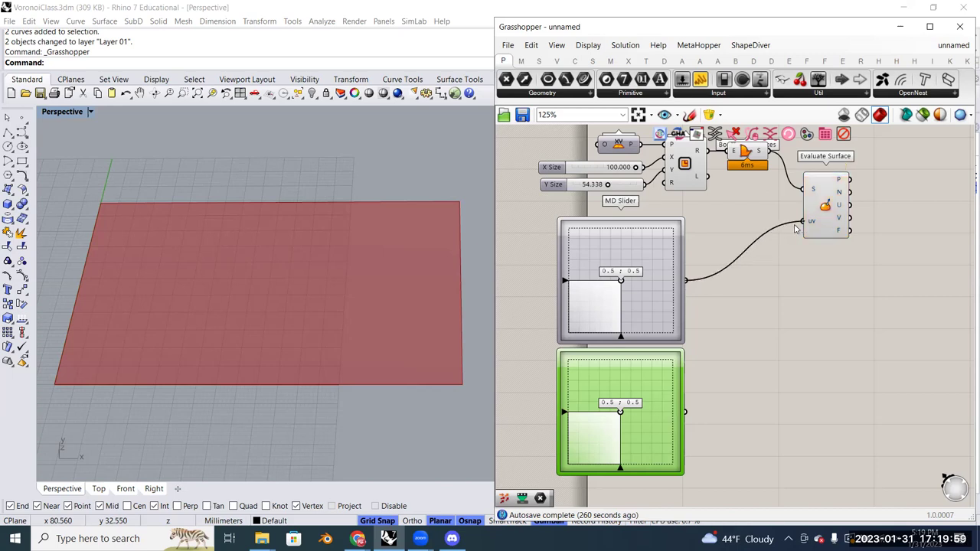
{"action": "left_click", "coordinate": [816, 216]}
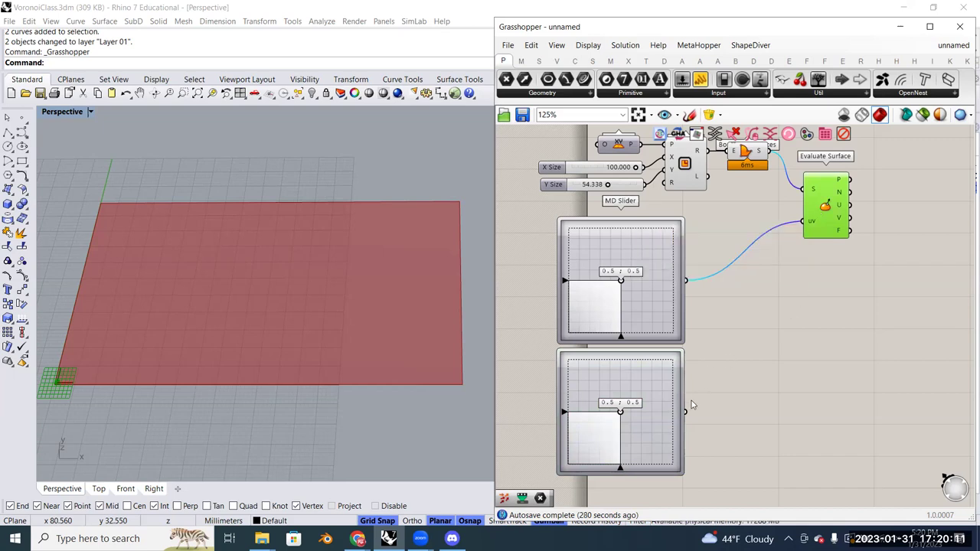
{"action": "left_click_drag", "start_coordinate": [686, 412], "coordinate": [804, 224]}
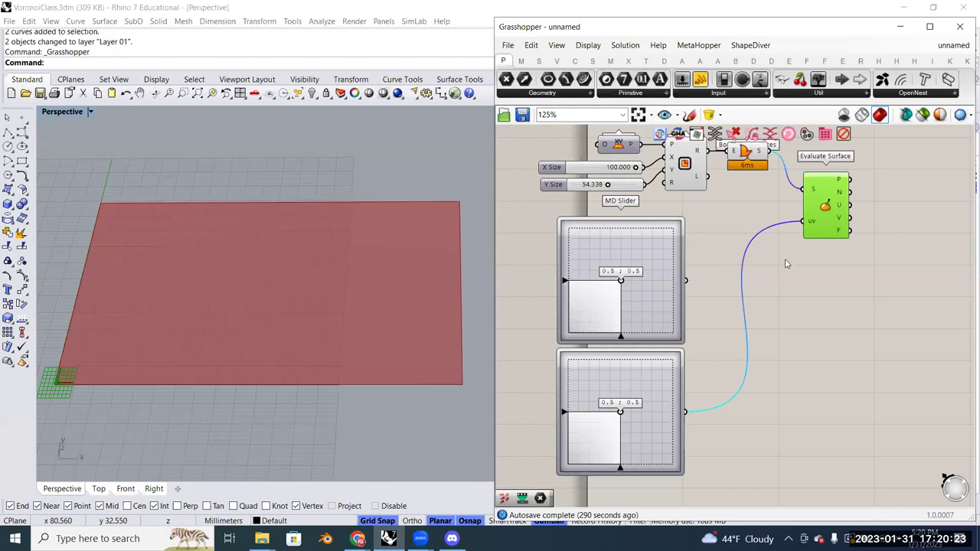
{"action": "left_click_drag", "start_coordinate": [727, 249], "coordinate": [804, 222]}
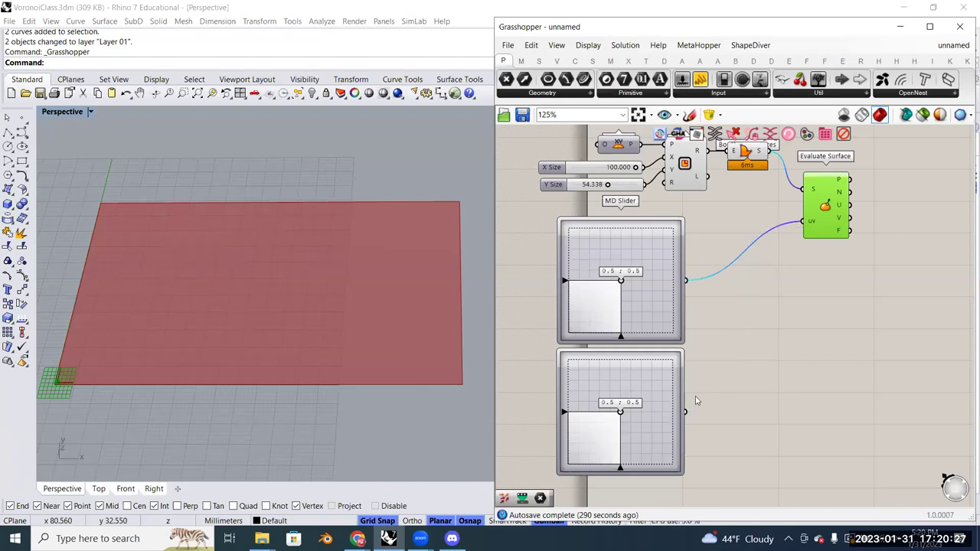
{"action": "left_click_drag", "start_coordinate": [686, 412], "coordinate": [803, 222]}
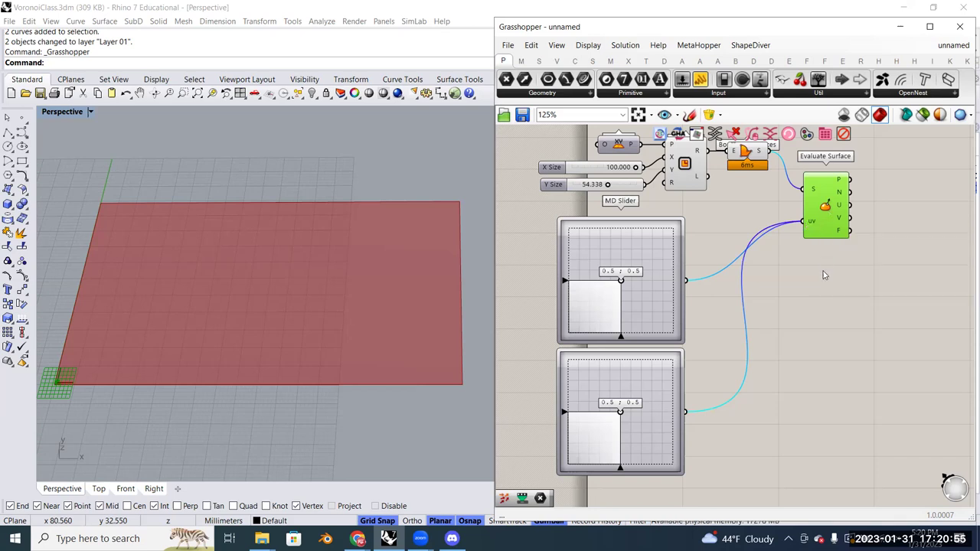
Set the lower MD Slider to 1.0 ; 1.0 and check the evaluated points on the surface in the viewport
{"action": "left_click_drag", "start_coordinate": [621, 413], "coordinate": [590, 403]}
{"action": "left_click_drag", "start_coordinate": [611, 441], "coordinate": [697, 346]}
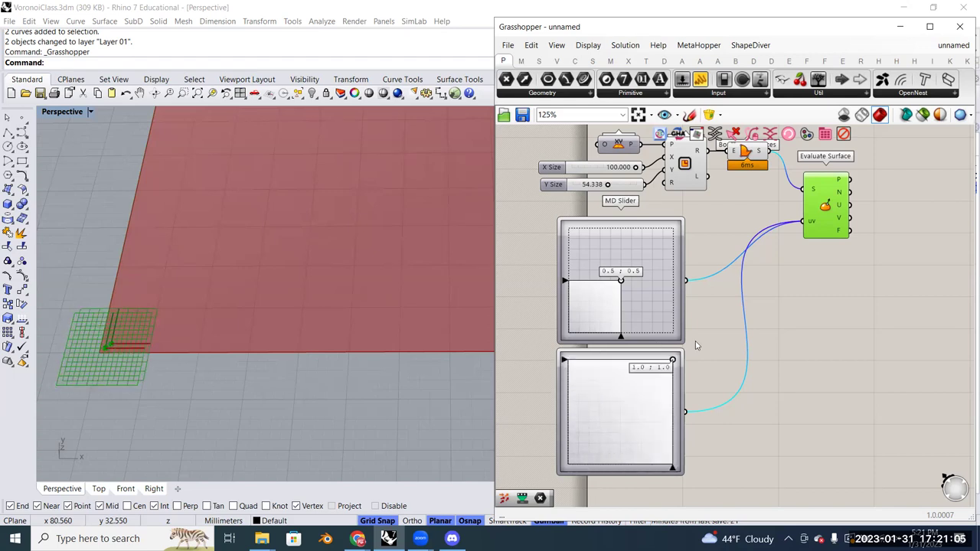
{"action": "scroll", "coordinate": [327, 349], "scroll_direction": "down", "scroll_amount": 5}
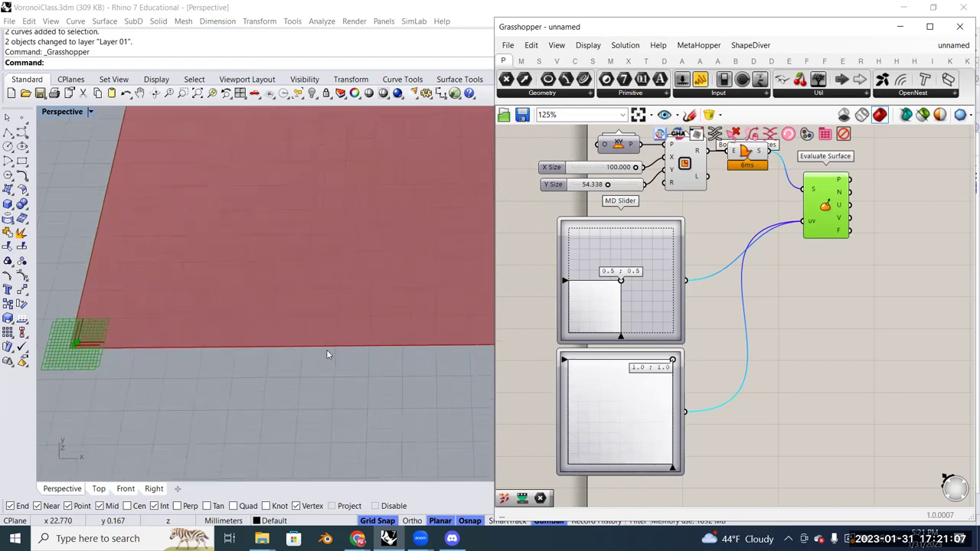
{"action": "scroll", "coordinate": [369, 358], "scroll_direction": "down", "scroll_amount": 1}
{"action": "left_click_drag", "start_coordinate": [672, 359], "coordinate": [752, 329]}
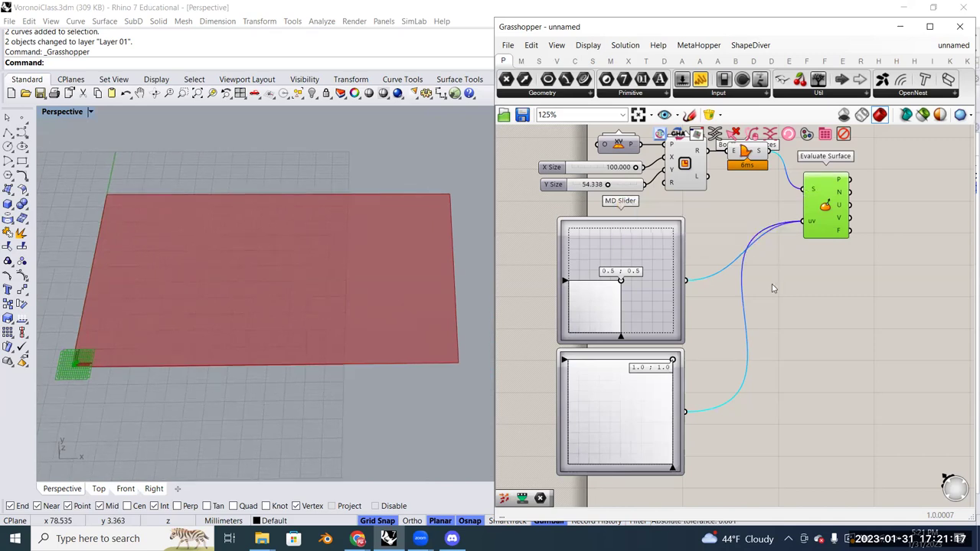
Check the data Evaluate Surface's S input receives and review the components feeding it
{"action": "right_click_drag", "start_coordinate": [772, 286], "coordinate": [775, 307]}
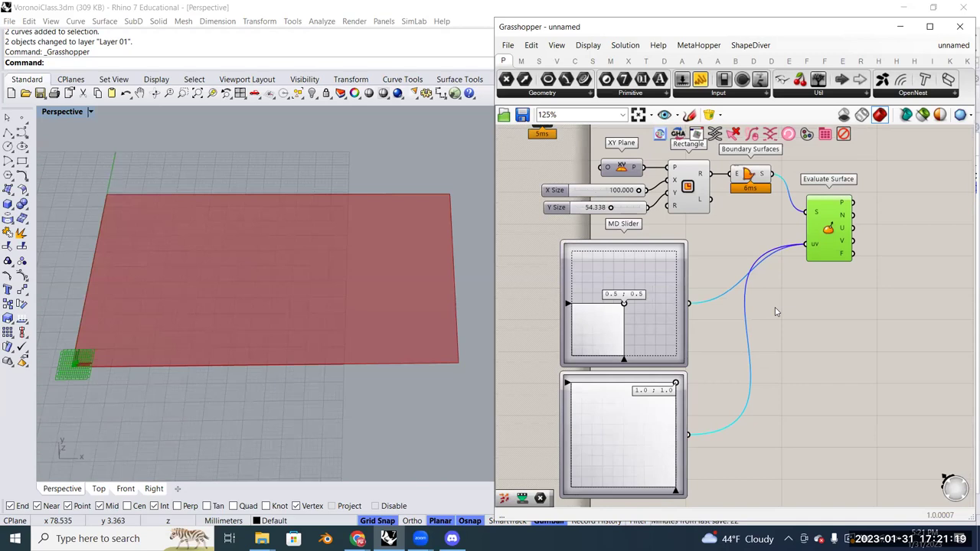
{"action": "right_click_drag", "start_coordinate": [800, 254], "coordinate": [794, 266]}
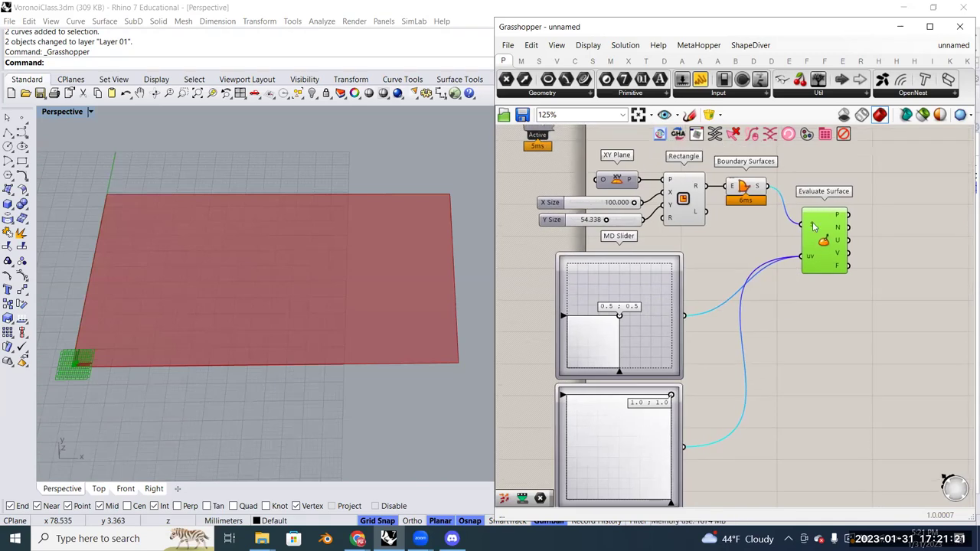
{"action": "mouse_move", "coordinate": [813, 226]}
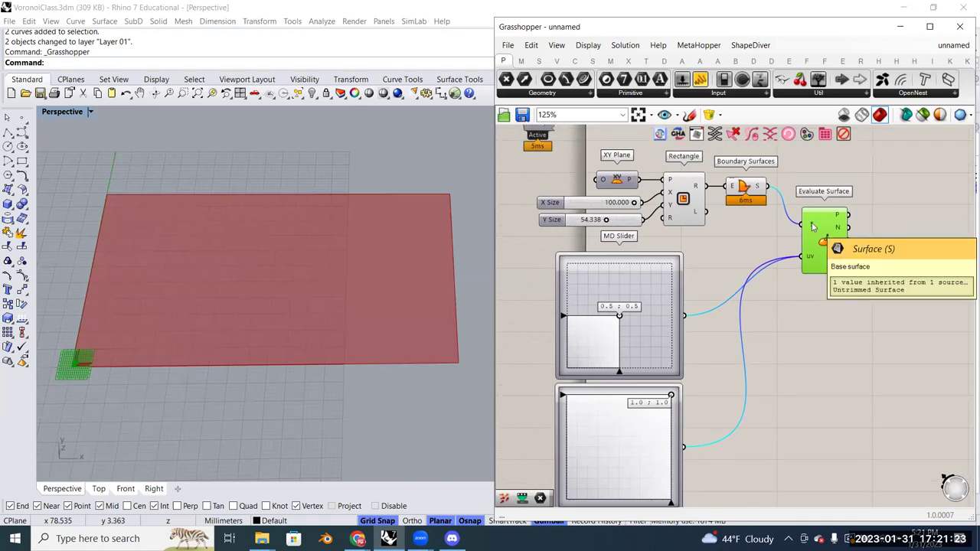
{"action": "scroll", "coordinate": [605, 222], "scroll_direction": "down", "scroll_amount": 1}
{"action": "scroll", "coordinate": [597, 226], "scroll_direction": "up", "scroll_amount": 2}
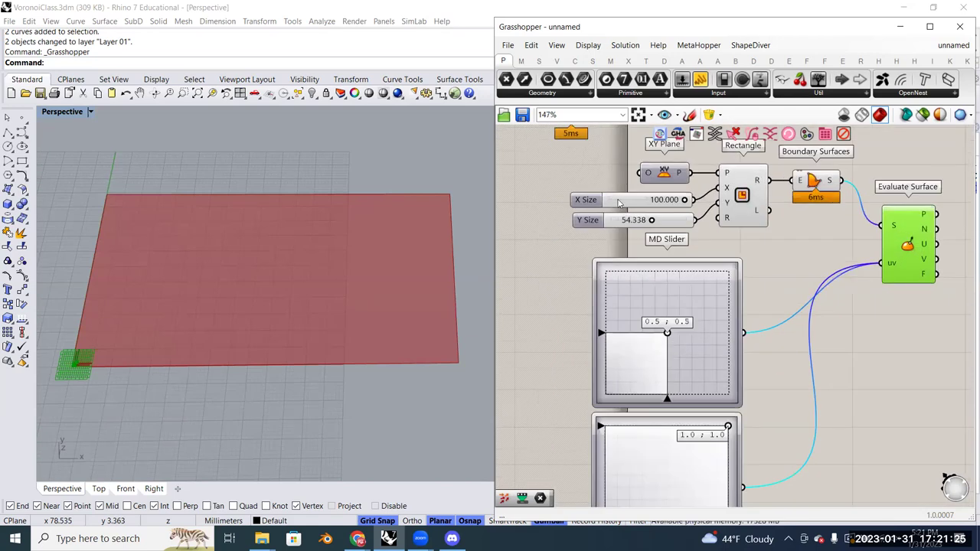
{"action": "right_click_drag", "start_coordinate": [736, 209], "coordinate": [700, 218]}
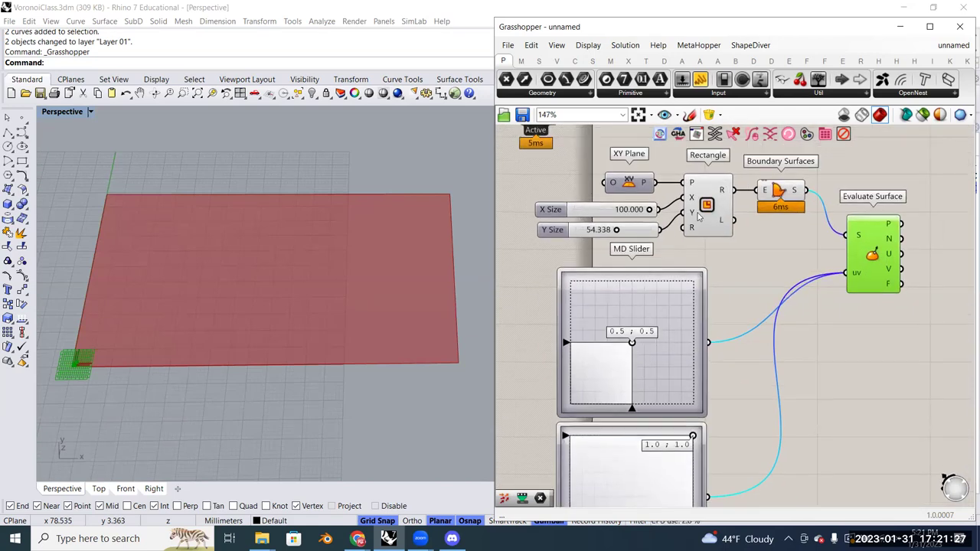
Set the upper MD Slider to 1.0 ; 1.0 and check where the evaluated point lands on the surface in the viewport
{"action": "left_click", "coordinate": [704, 217]}
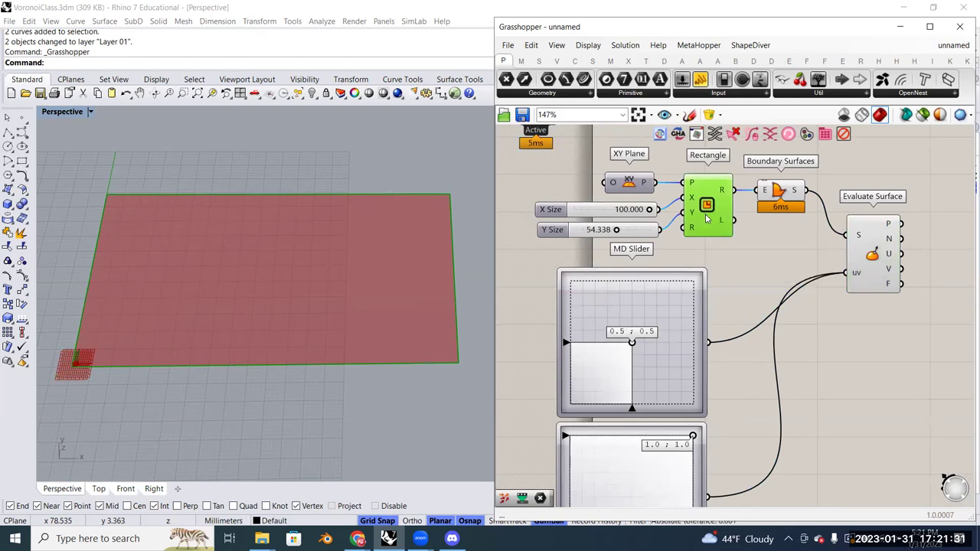
{"action": "right_click_drag", "start_coordinate": [722, 222], "coordinate": [732, 146]}
{"action": "left_click_drag", "start_coordinate": [641, 265], "coordinate": [703, 205]}
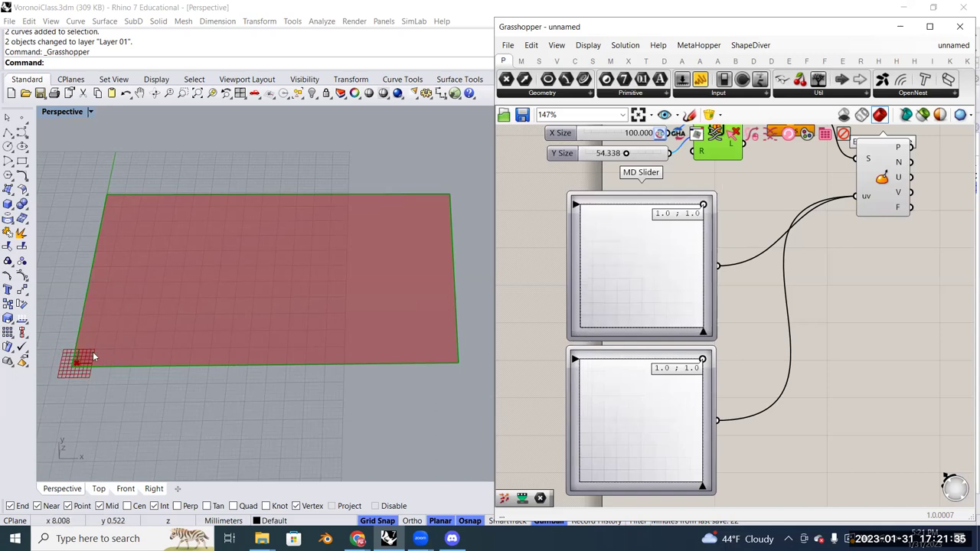
{"action": "right_click_drag", "start_coordinate": [871, 163], "coordinate": [814, 264]}
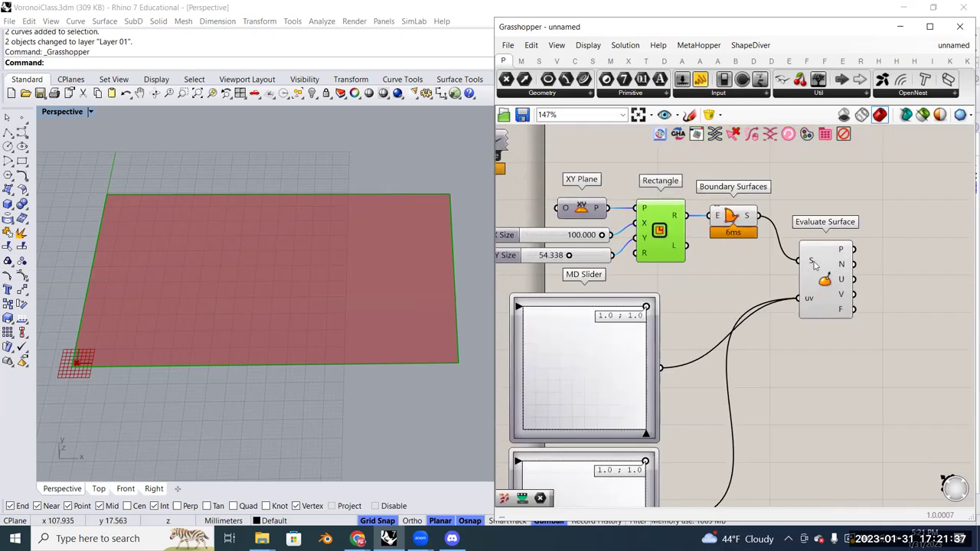
Reparameterize the S input of Evaluate Surface and check the evaluated points in the viewport
{"action": "mouse_move", "coordinate": [813, 264]}
{"action": "right_click", "coordinate": [813, 262]}
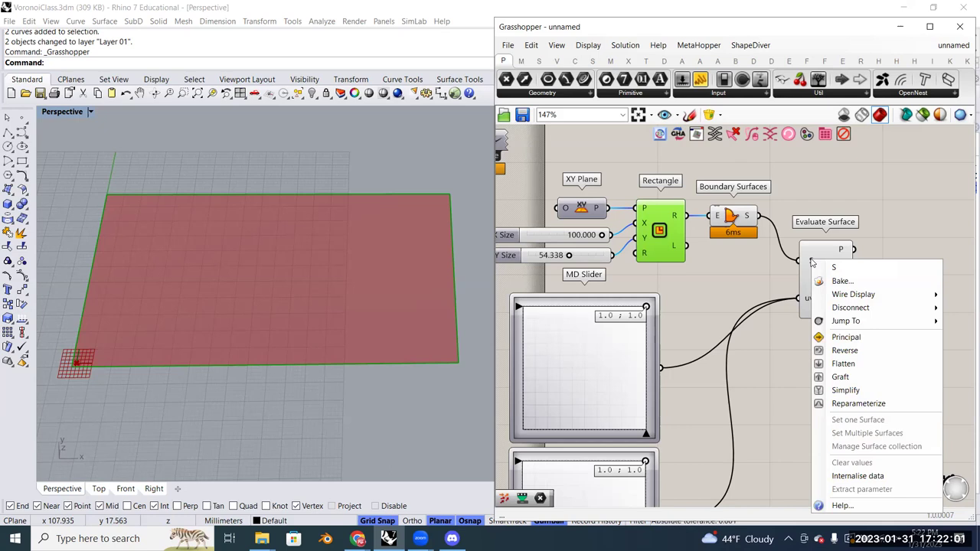
{"action": "right_click", "coordinate": [858, 206]}
{"action": "right_click", "coordinate": [825, 284]}
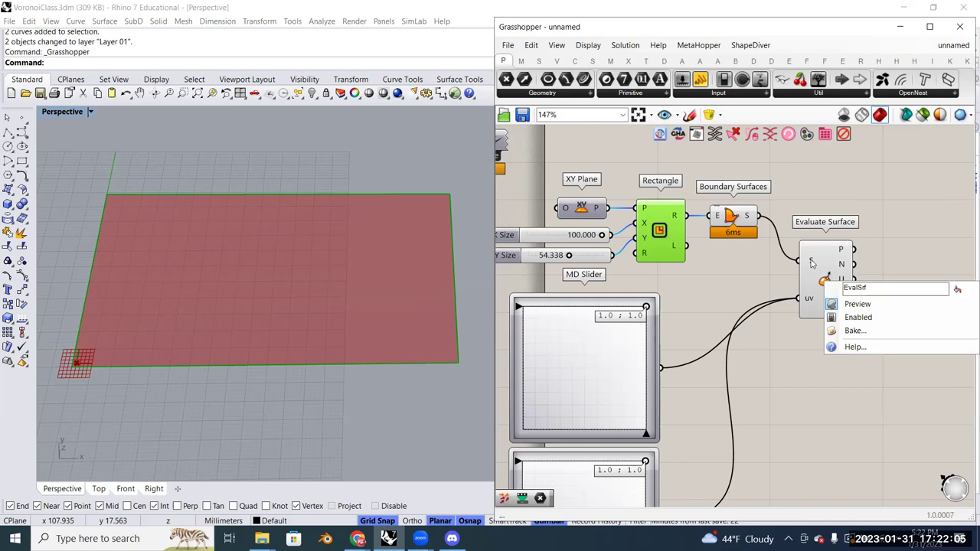
{"action": "right_click", "coordinate": [813, 263]}
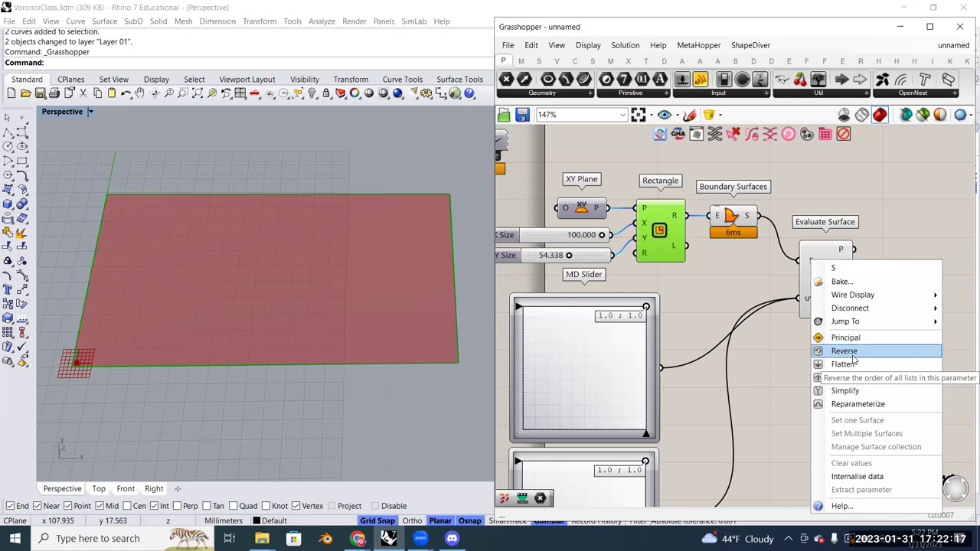
{"action": "left_click", "coordinate": [859, 404]}
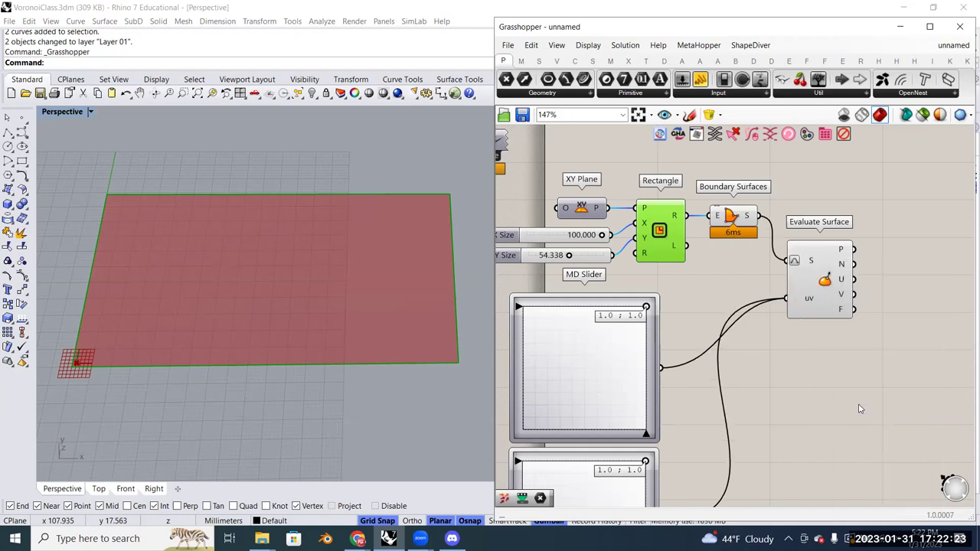
{"action": "left_click", "coordinate": [827, 297]}
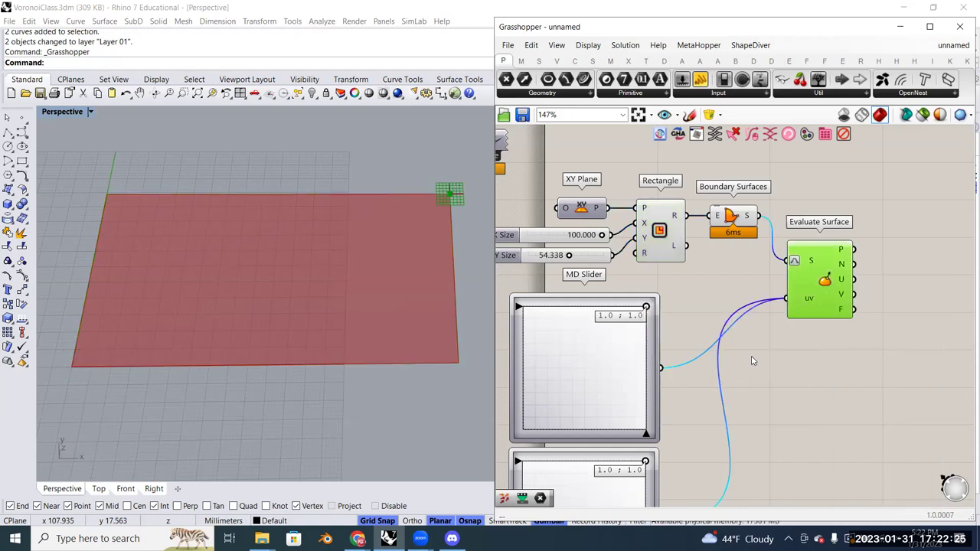
Set the upper MD Slider to 0.25 ; 0.29 and the lower one to 0.77 ; 0.73 to spread the attractor points across the surface
{"action": "scroll", "coordinate": [784, 304], "scroll_direction": "down", "scroll_amount": 2}
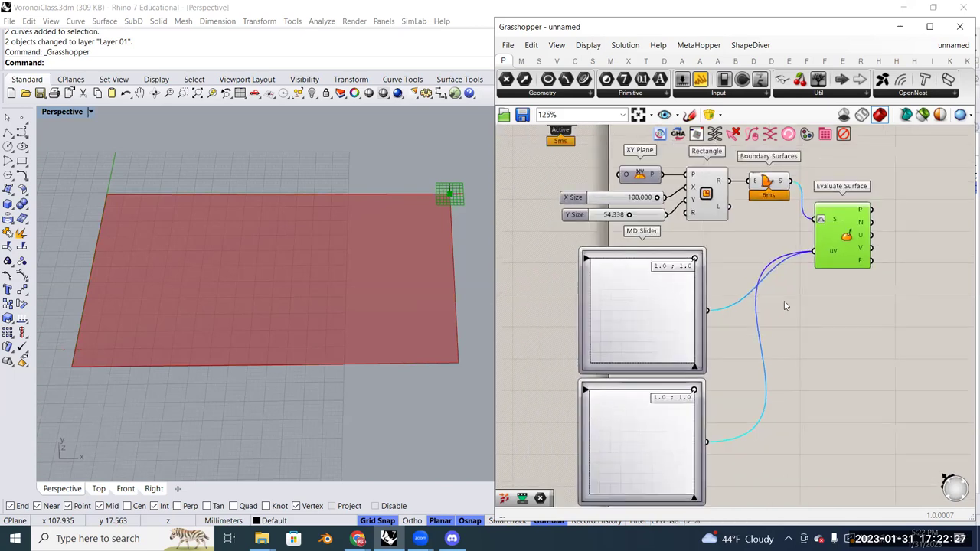
{"action": "left_click_drag", "start_coordinate": [694, 261], "coordinate": [611, 288]}
{"action": "left_click_drag", "start_coordinate": [694, 391], "coordinate": [676, 420]}
{"action": "left_click_drag", "start_coordinate": [614, 294], "coordinate": [618, 331]}
{"action": "left_click_drag", "start_coordinate": [675, 420], "coordinate": [670, 418]}
{"action": "left_click_drag", "start_coordinate": [617, 333], "coordinate": [618, 334]}
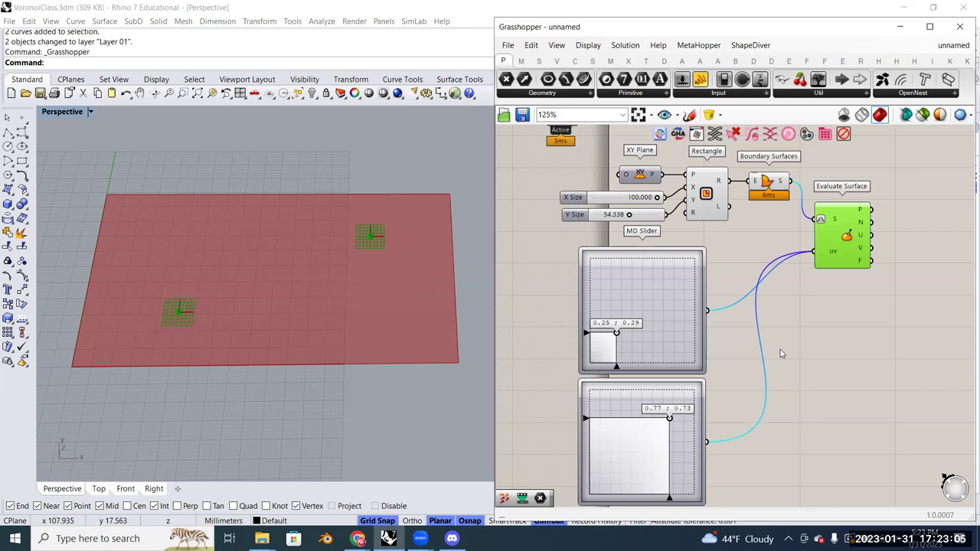
Add a Circle component beside Evaluate Surface and connect Evaluate Surface's P output to the Circle's P input
{"action": "scroll", "coordinate": [781, 354], "scroll_direction": "down", "scroll_amount": 2}
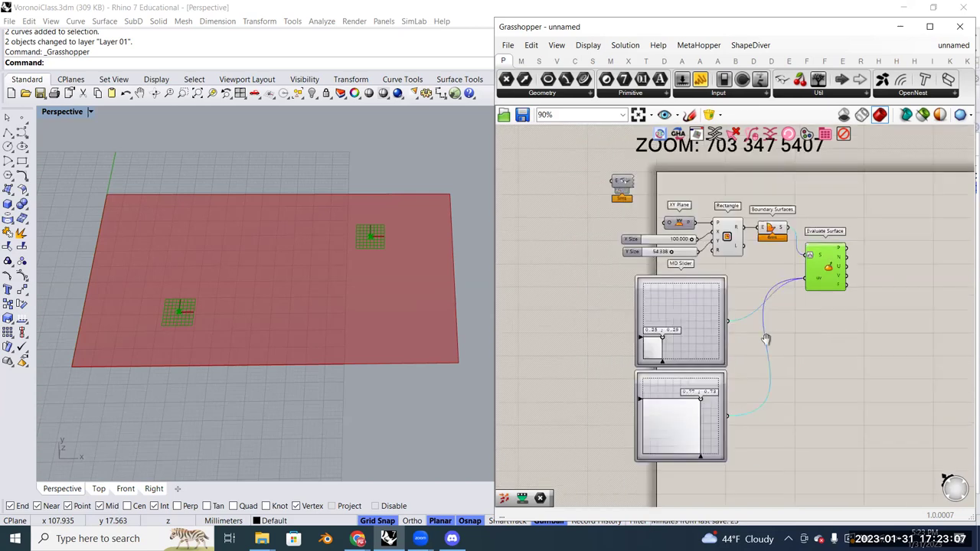
{"action": "scroll", "coordinate": [763, 306], "scroll_direction": "up", "scroll_amount": 2}
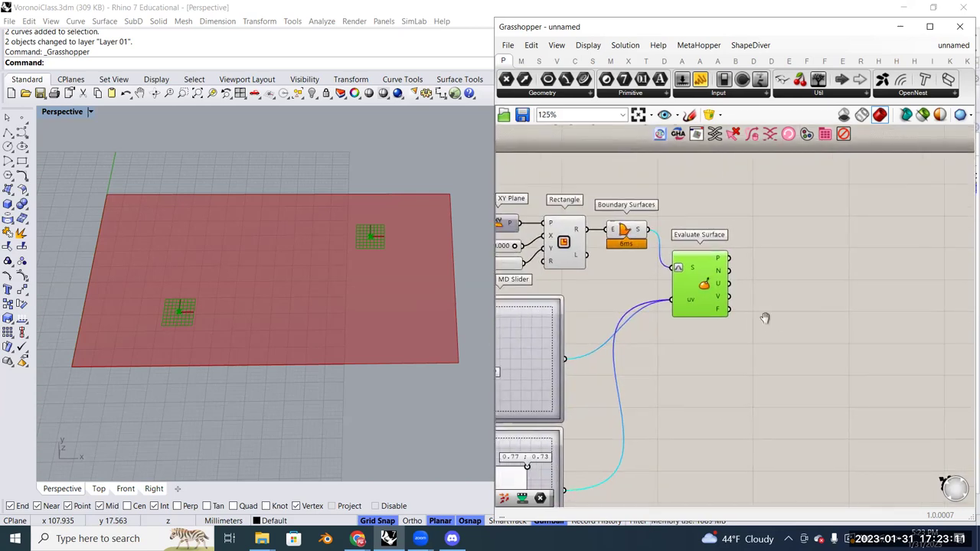
{"action": "right_click_drag", "start_coordinate": [764, 323], "coordinate": [777, 328]}
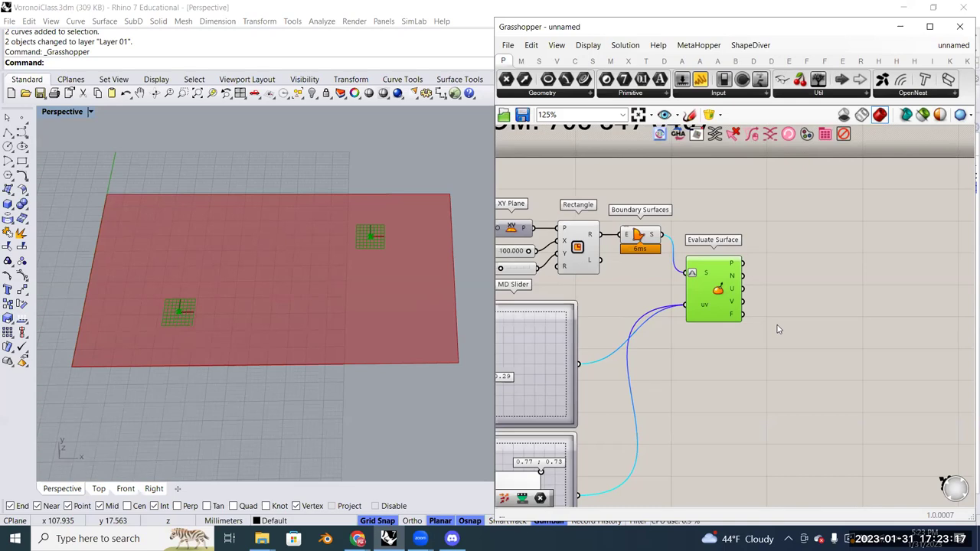
{"action": "left_click", "coordinate": [842, 312]}
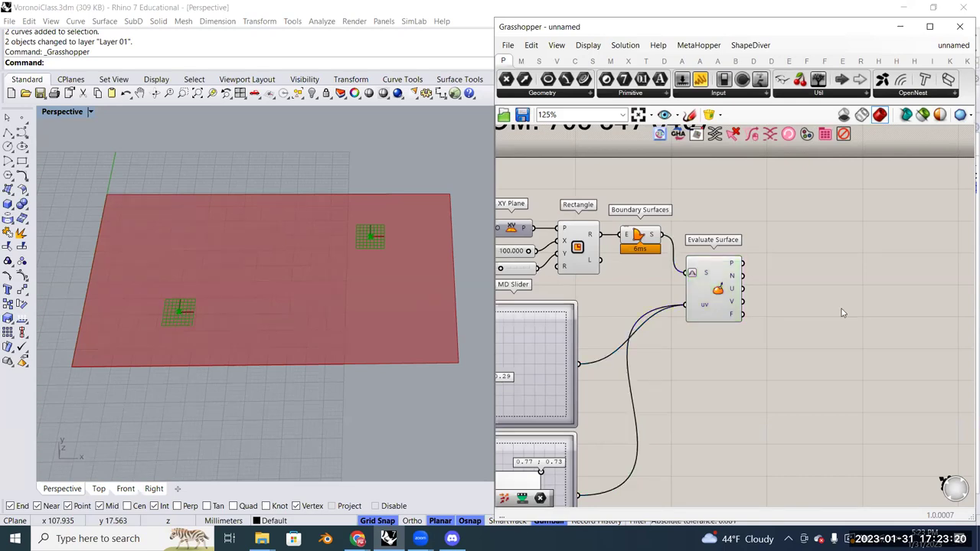
{"action": "left_click", "coordinate": [731, 266]}
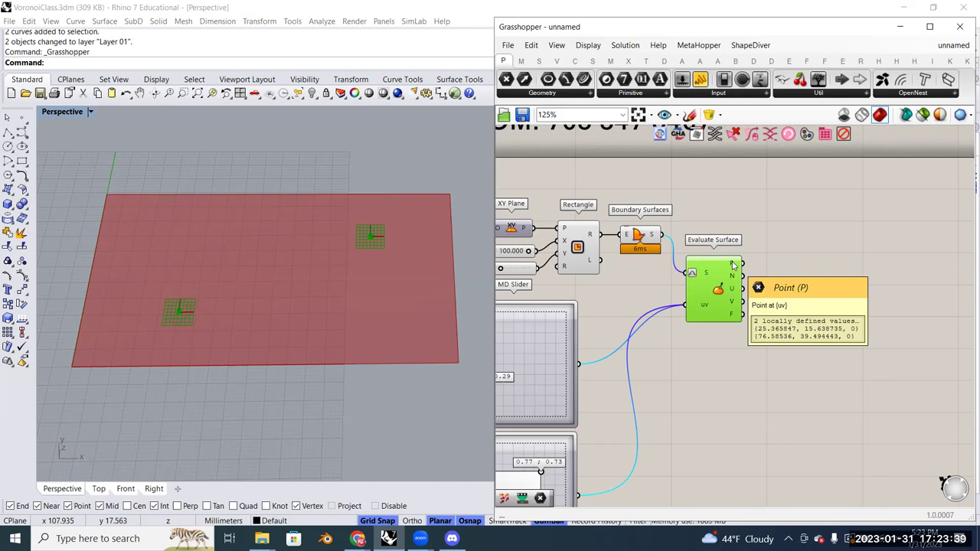
{"action": "double_click", "coordinate": [840, 276]}
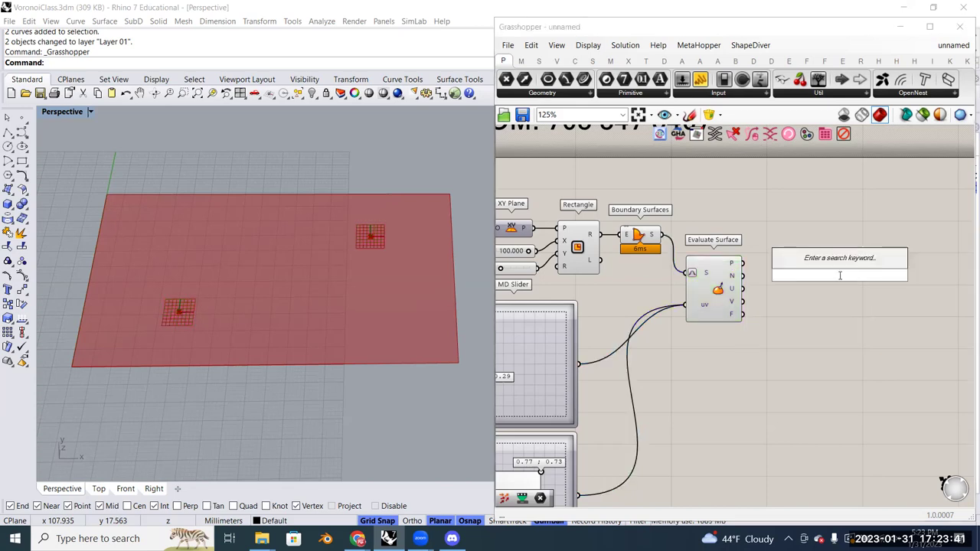
{"action": "type", "text": "cir"}
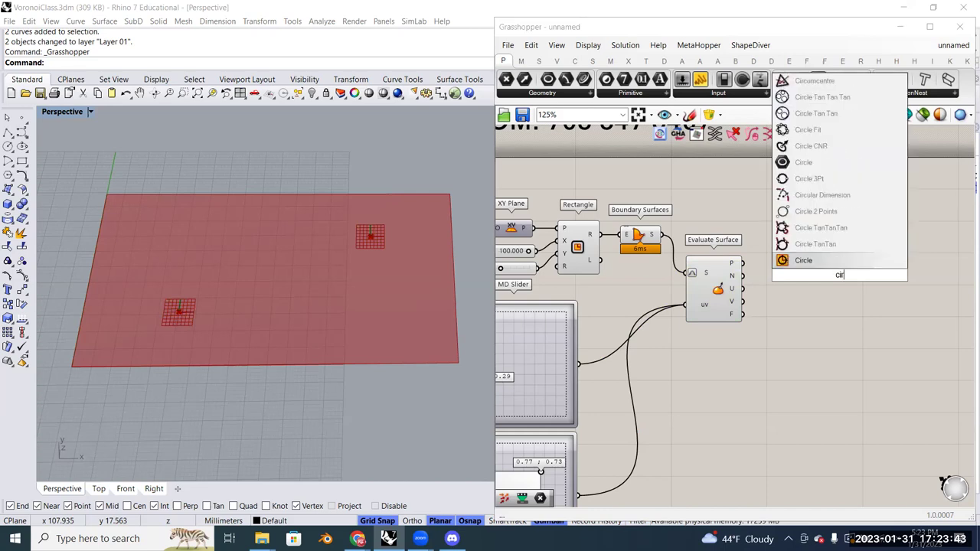
{"action": "type", "text": "cl"}
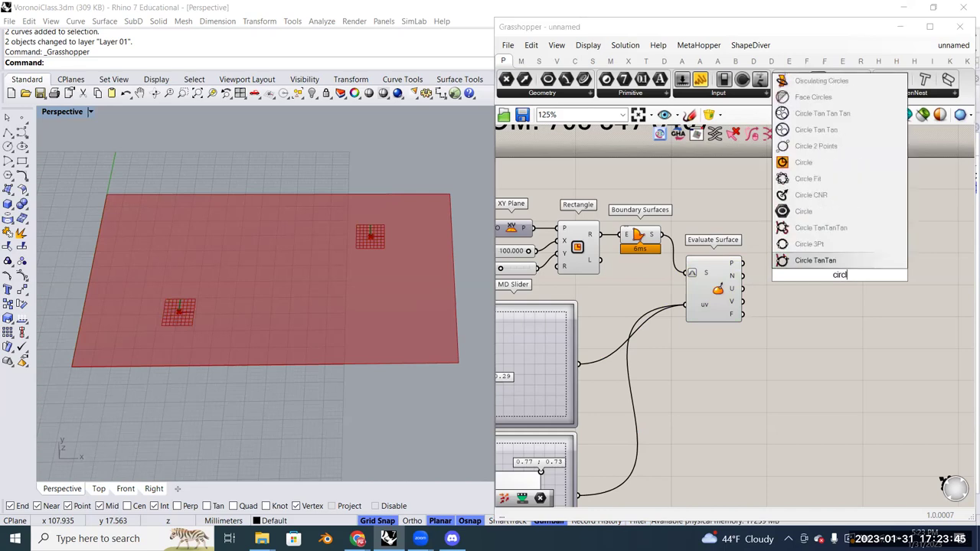
{"action": "left_click", "coordinate": [835, 165]}
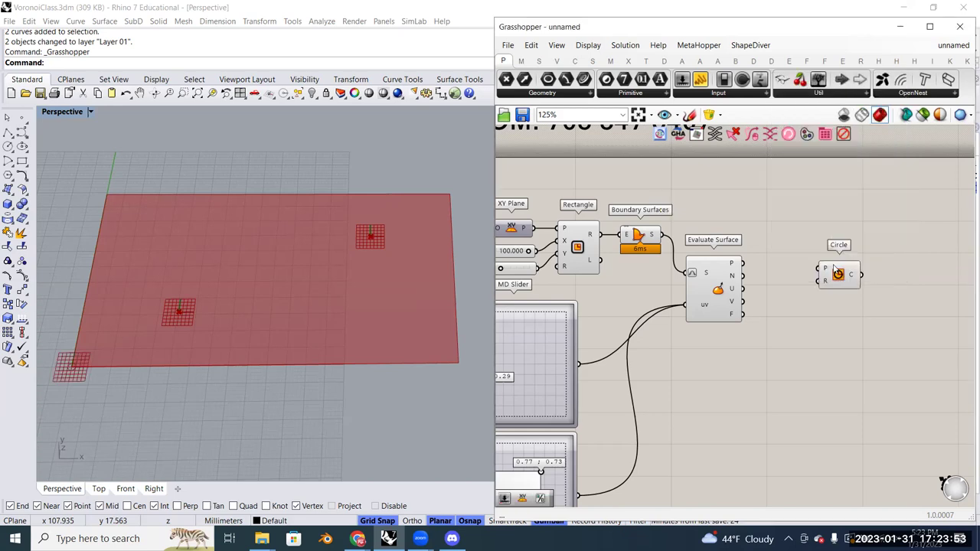
{"action": "left_click_drag", "start_coordinate": [836, 274], "coordinate": [822, 304]}
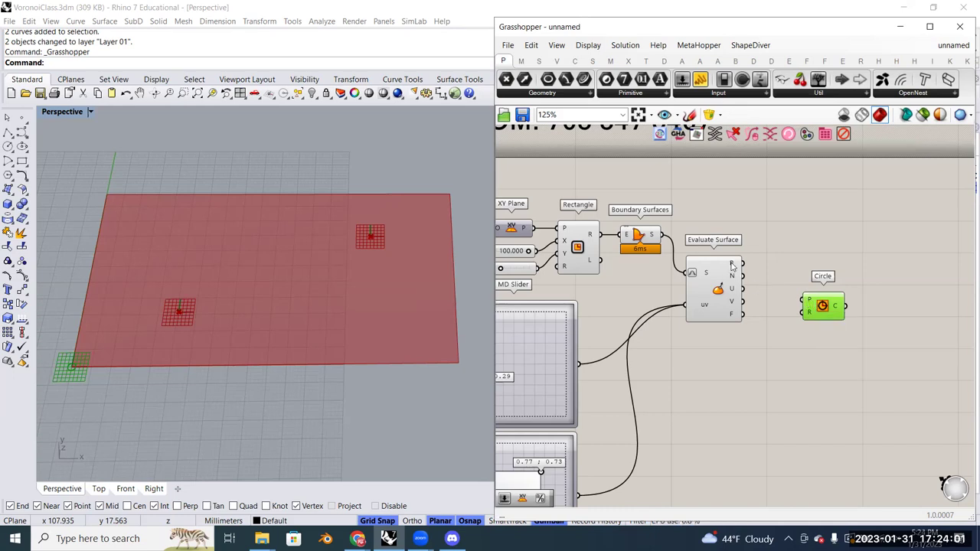
{"action": "left_click_drag", "start_coordinate": [732, 265], "coordinate": [842, 324]}
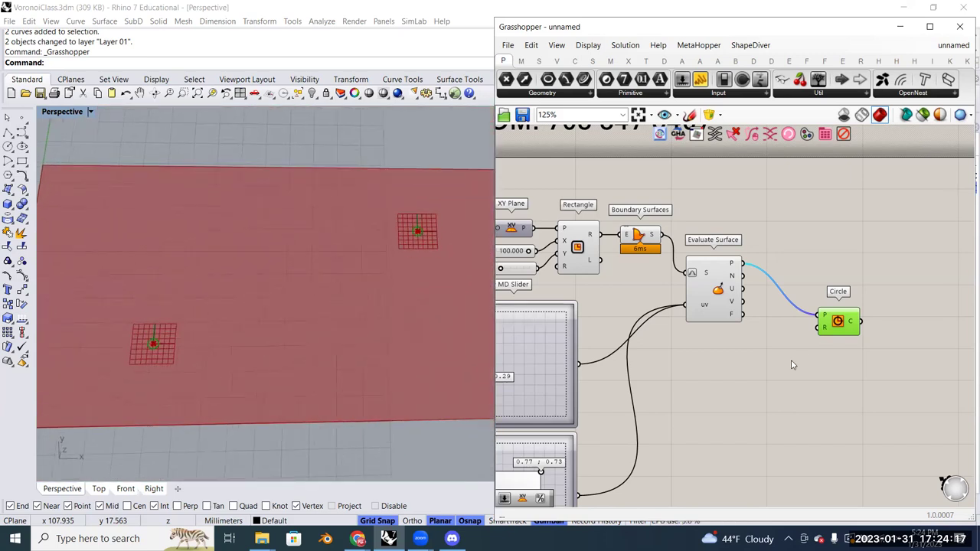
Add a number slider with integer range 0 to 50 and place it below Evaluate Surface, beside the Circle component
{"action": "double_click", "coordinate": [771, 362]}
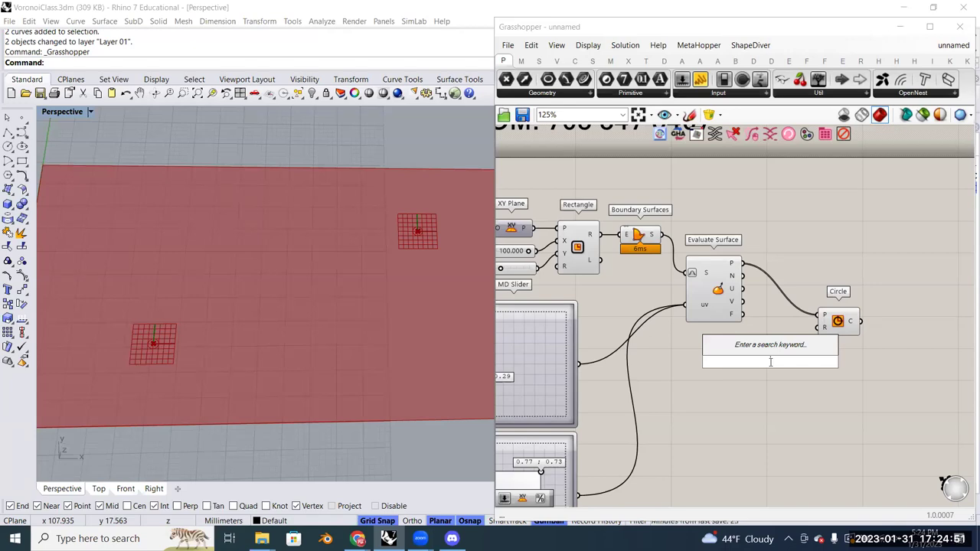
{"action": "type", "text": "0"}
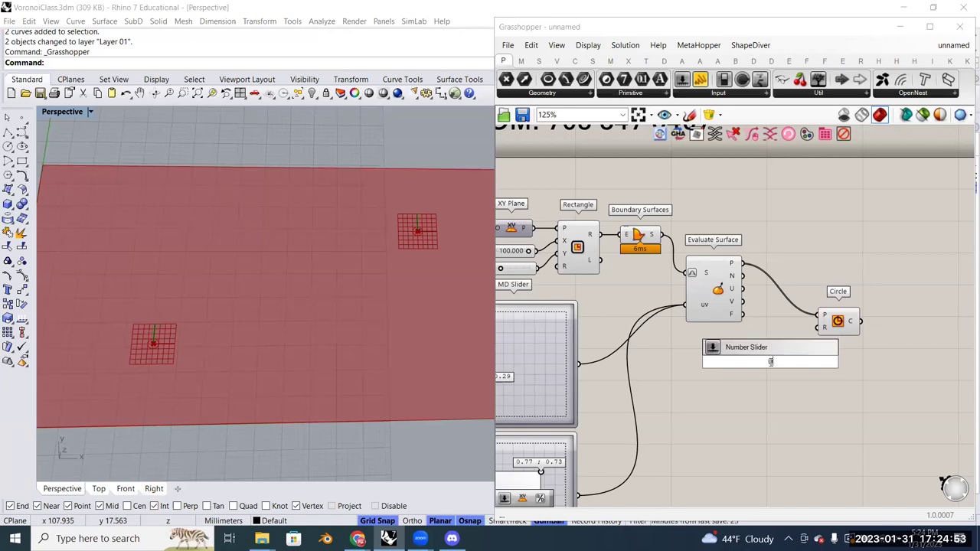
{"action": "type", "text": "."}
{"action": "type", "text": ".50"}
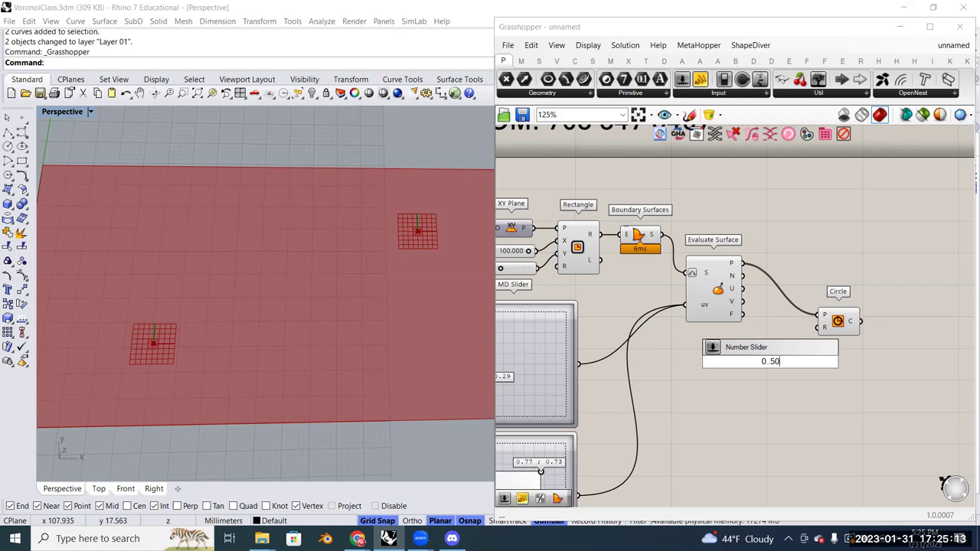
{"action": "key", "text": "Return"}
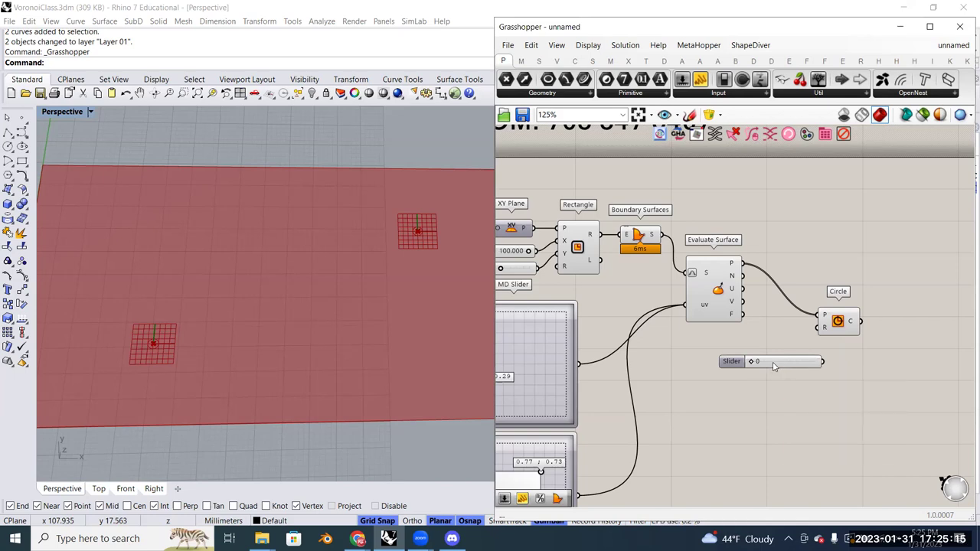
{"action": "scroll", "coordinate": [754, 366], "scroll_direction": "up", "scroll_amount": 2}
{"action": "mouse_move", "coordinate": [751, 366]}
{"action": "left_mouse_down"}
{"action": "mouse_move", "coordinate": [840, 371]}
{"action": "mouse_move", "coordinate": [728, 375]}
{"action": "mouse_move", "coordinate": [745, 362]}
{"action": "left_mouse_up"}
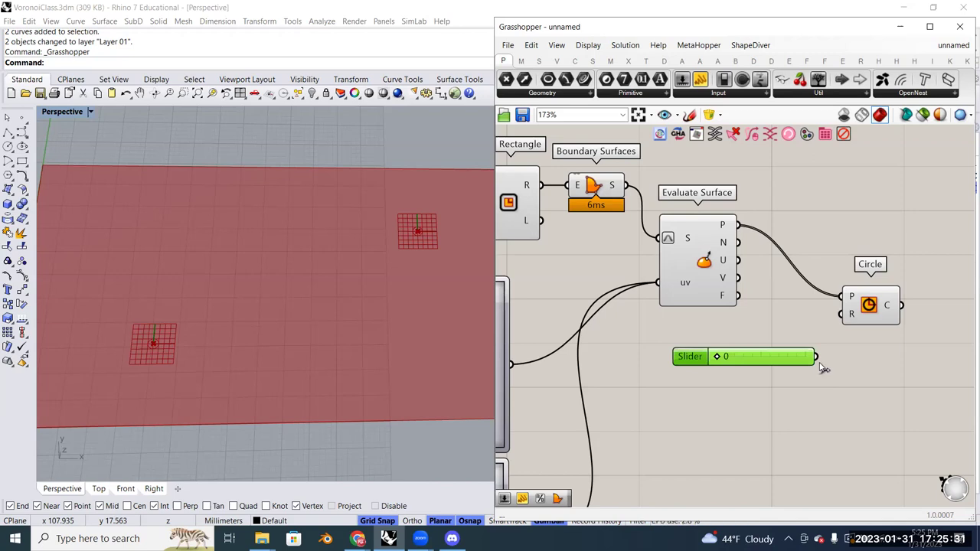
{"action": "left_click_drag", "start_coordinate": [791, 359], "coordinate": [789, 358]}
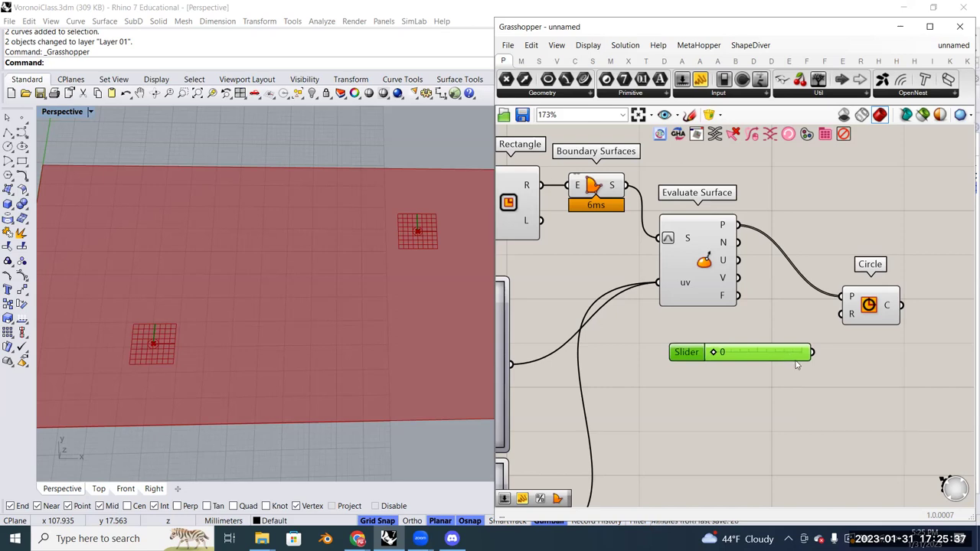
Duplicate the 0 to 50 number slider below the original and connect both sliders to the Circle's R input
{"action": "scroll", "coordinate": [789, 357], "scroll_direction": "down", "scroll_amount": 2}
{"action": "right_click_drag", "start_coordinate": [705, 381], "coordinate": [739, 351]}
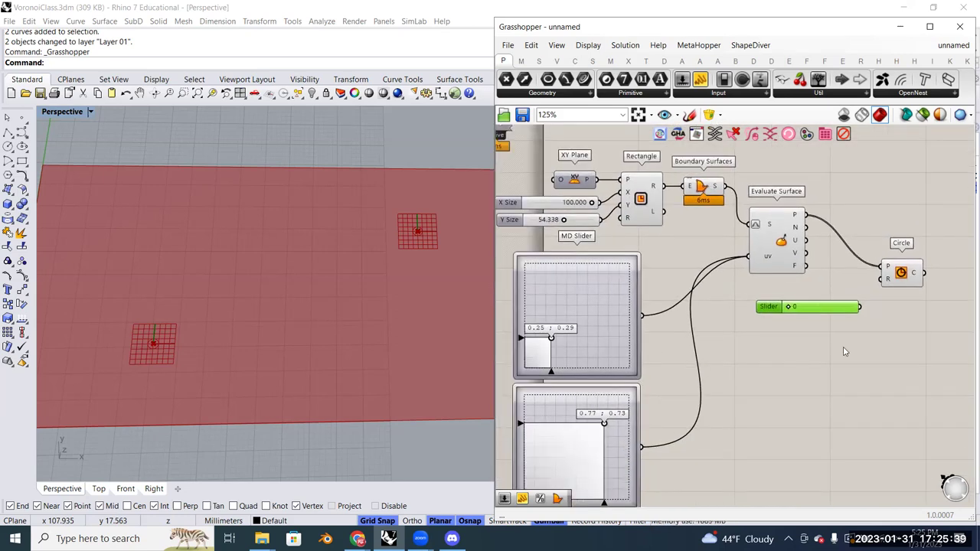
{"action": "scroll", "coordinate": [828, 311], "scroll_direction": "up", "scroll_amount": 2}
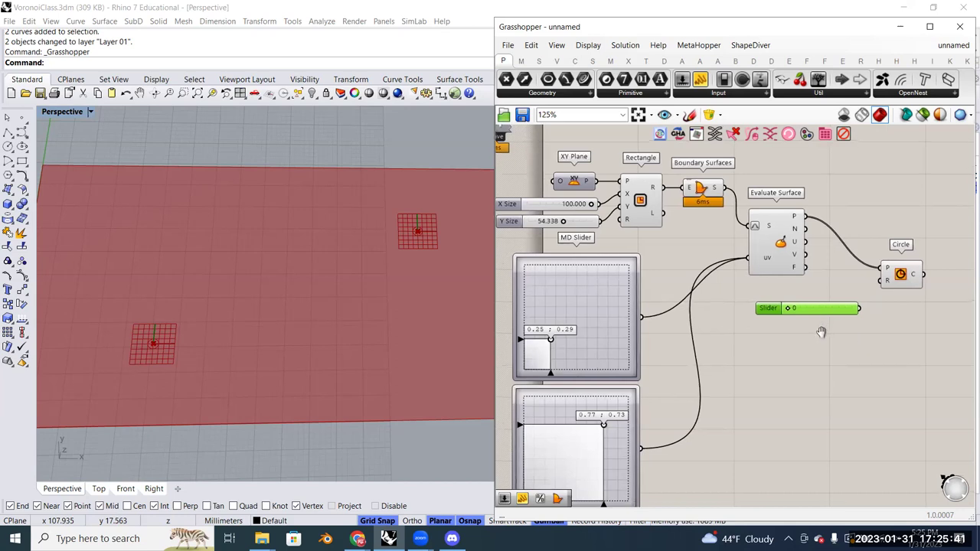
{"action": "left_click_drag", "start_coordinate": [823, 331], "coordinate": [813, 343], "text": "alt"}
{"action": "left_click_drag", "start_coordinate": [861, 321], "coordinate": [897, 283]}
{"action": "left_click_drag", "start_coordinate": [870, 346], "coordinate": [898, 293]}
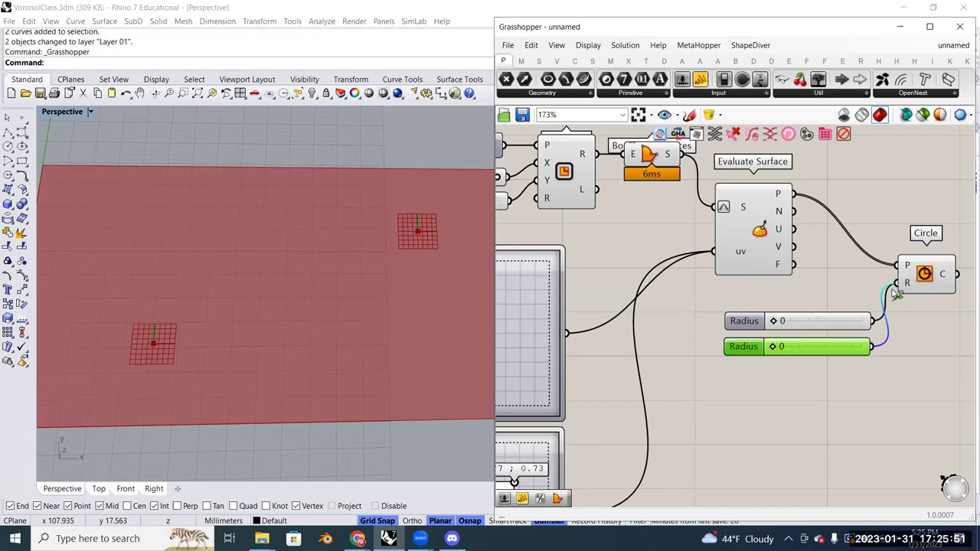
{"action": "right_click_drag", "start_coordinate": [897, 294], "coordinate": [890, 297]}
{"action": "left_click", "coordinate": [891, 294]}
Set the upper Radius slider to 9 and the lower one to 13 to size the two circles
{"action": "scroll", "coordinate": [774, 330], "scroll_direction": "up", "scroll_amount": 1}
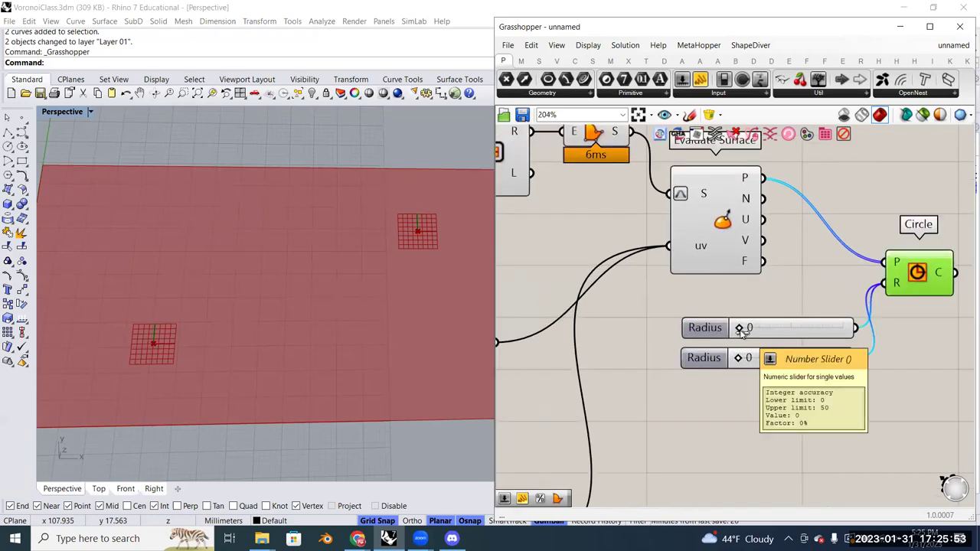
{"action": "left_click_drag", "start_coordinate": [740, 328], "coordinate": [765, 358]}
{"action": "right_click_drag", "start_coordinate": [742, 358], "coordinate": [692, 361]}
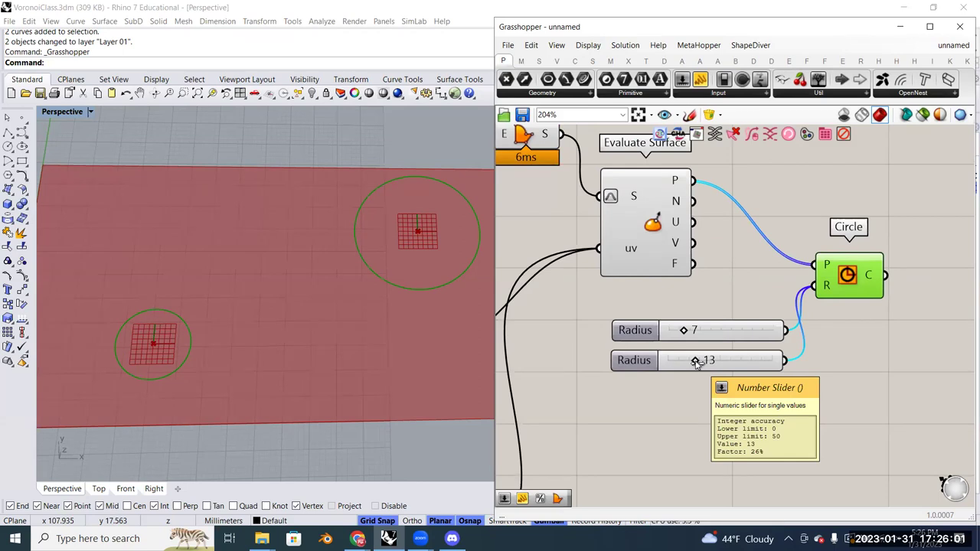
{"action": "left_click_drag", "start_coordinate": [683, 330], "coordinate": [695, 361]}
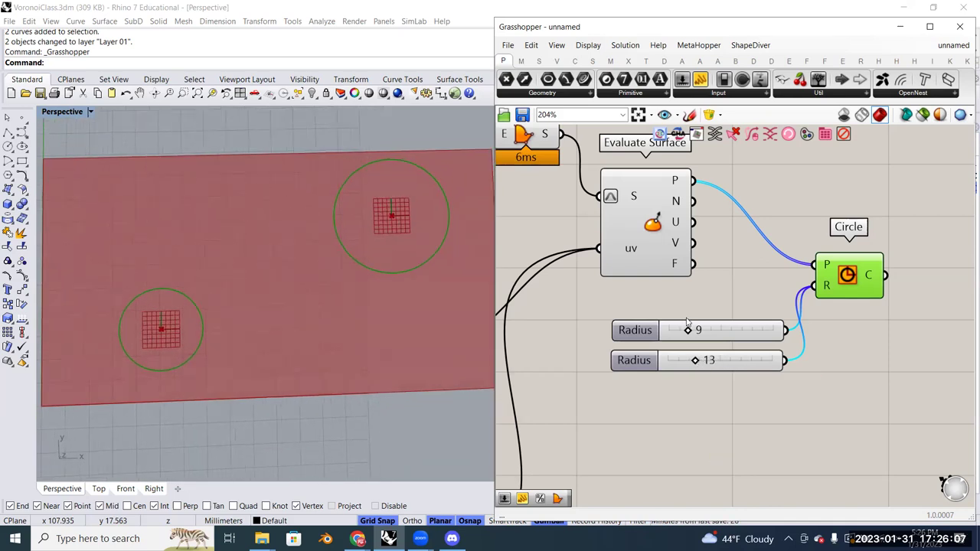
{"action": "scroll", "coordinate": [740, 349], "scroll_direction": "down", "scroll_amount": 2}
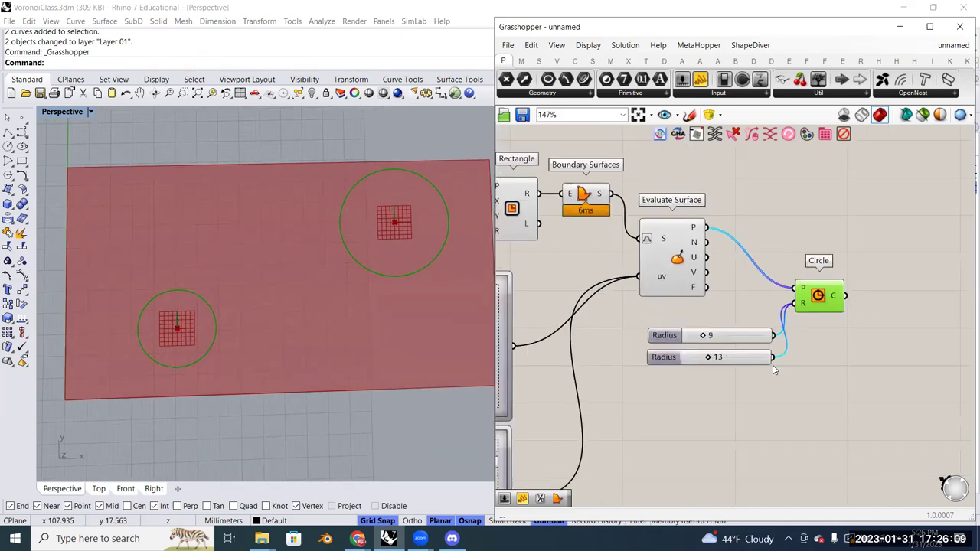
{"action": "right_click_drag", "start_coordinate": [810, 362], "coordinate": [733, 363]}
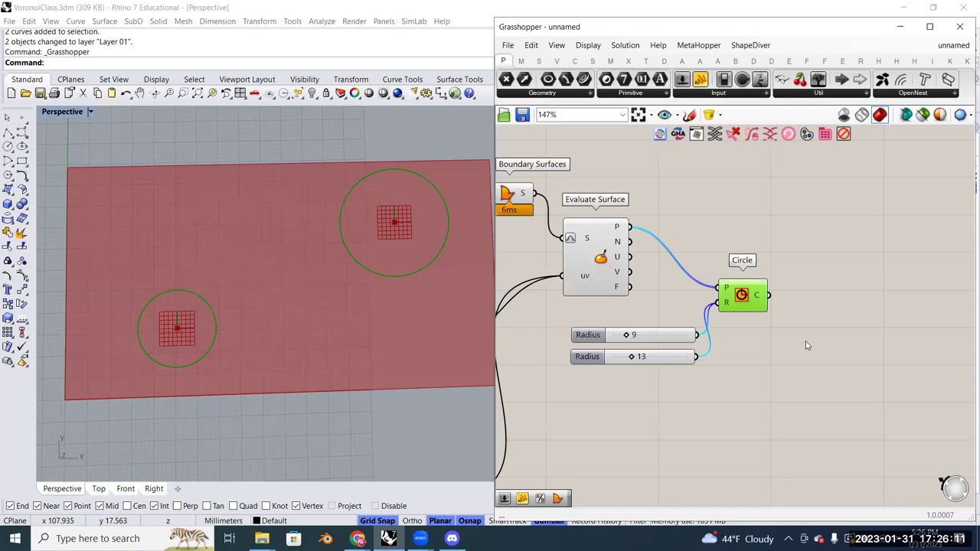
Move the Circle component farther from the radius sliders and add a Merge component beside the sliders
{"action": "right_click_drag", "start_coordinate": [805, 345], "coordinate": [793, 321]}
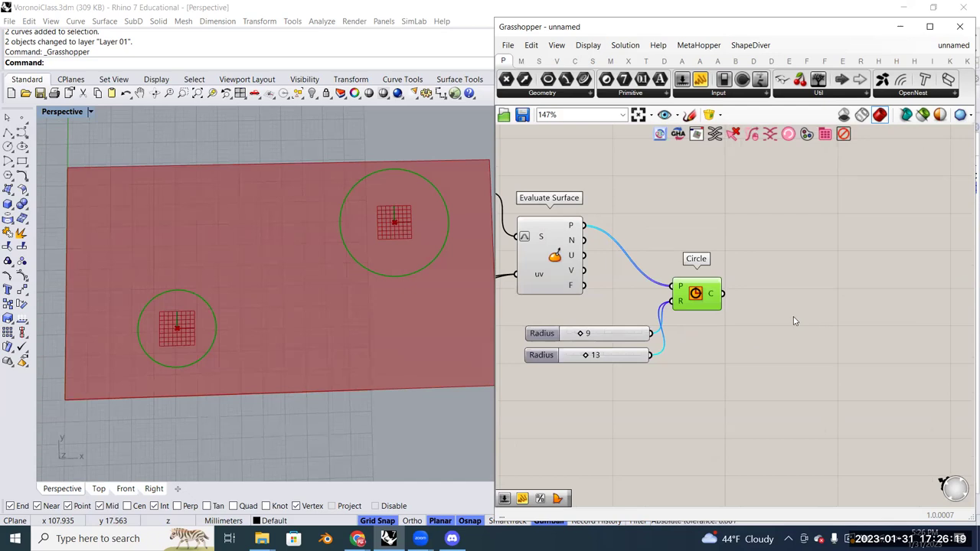
{"action": "scroll", "coordinate": [689, 325], "scroll_direction": "up", "scroll_amount": 3}
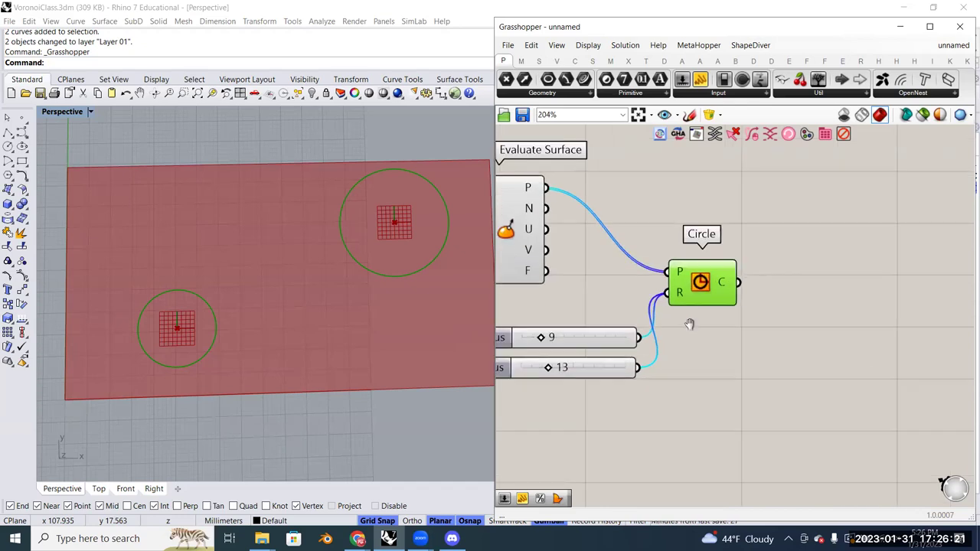
{"action": "right_click_drag", "start_coordinate": [689, 324], "coordinate": [755, 335]}
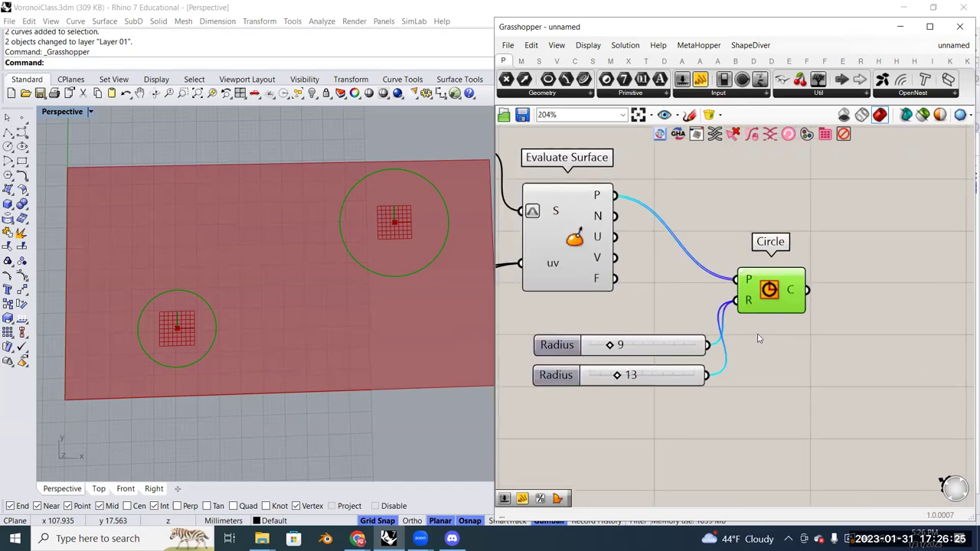
{"action": "right_click_drag", "start_coordinate": [765, 298], "coordinate": [751, 283]}
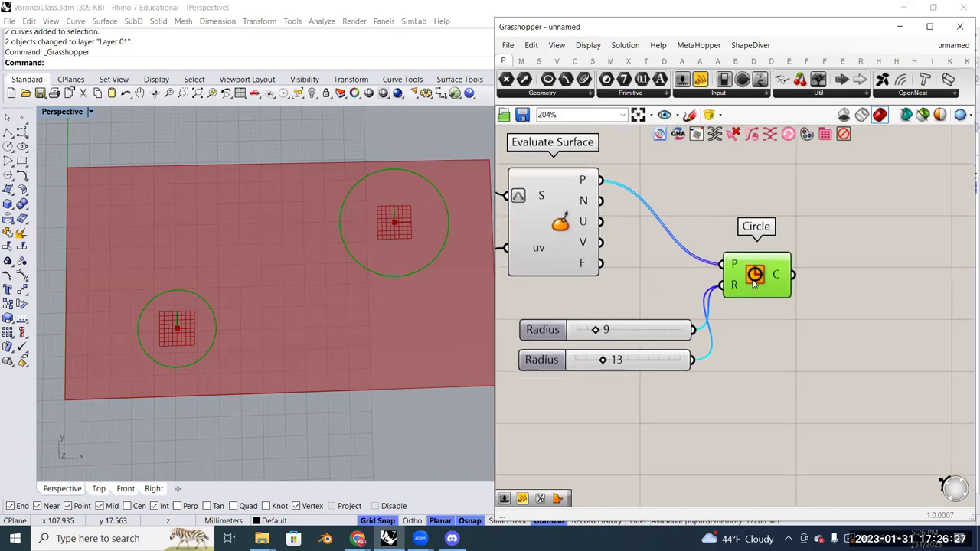
{"action": "left_click_drag", "start_coordinate": [772, 281], "coordinate": [815, 276]}
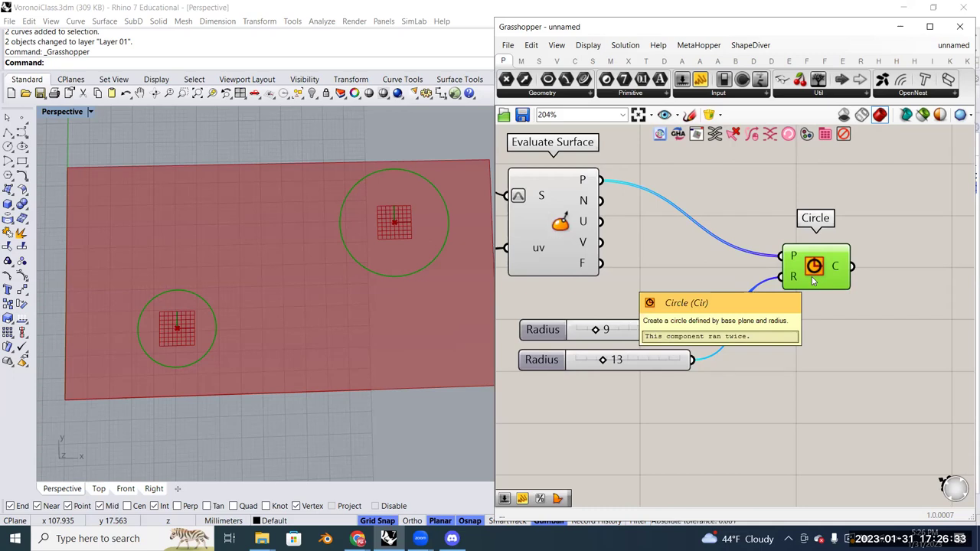
{"action": "left_click", "coordinate": [784, 357]}
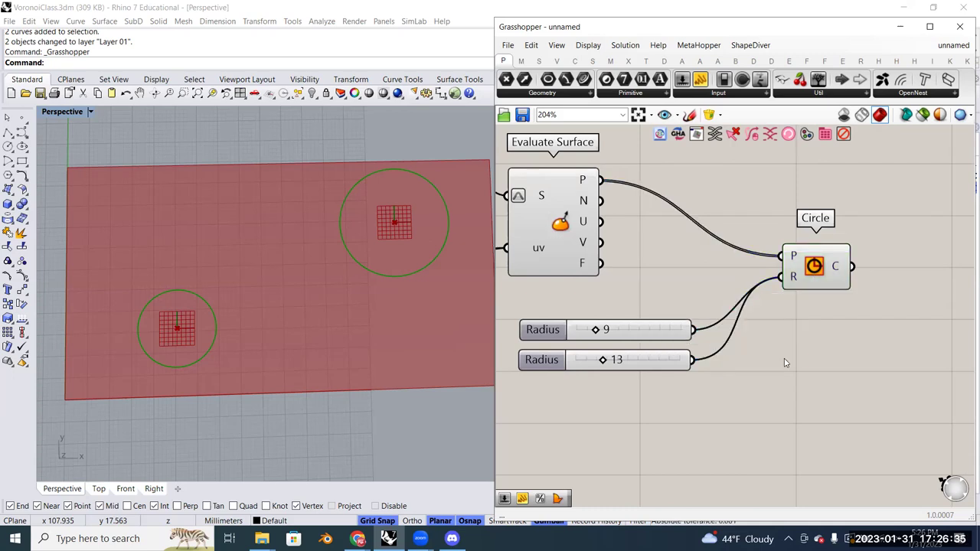
{"action": "double_click", "coordinate": [784, 357]}
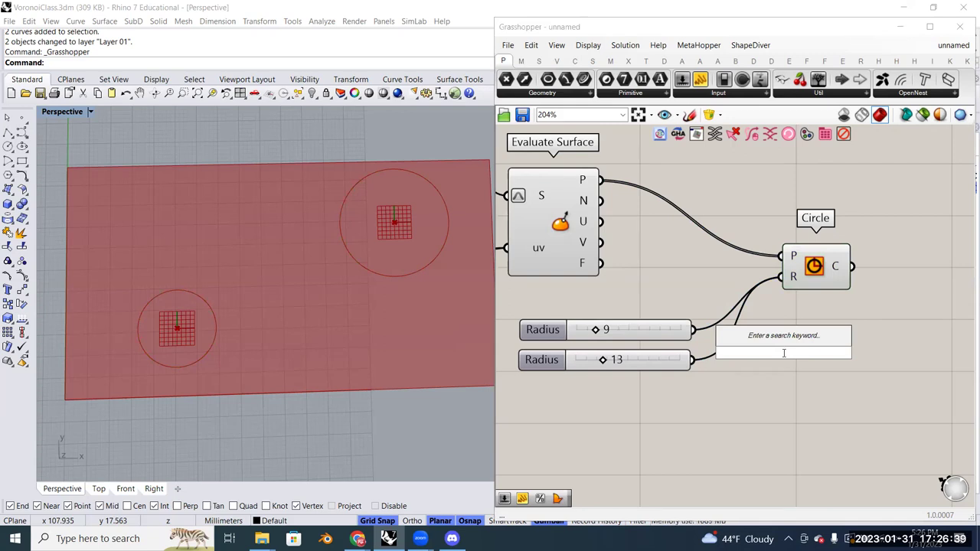
{"action": "type", "text": "merge"}
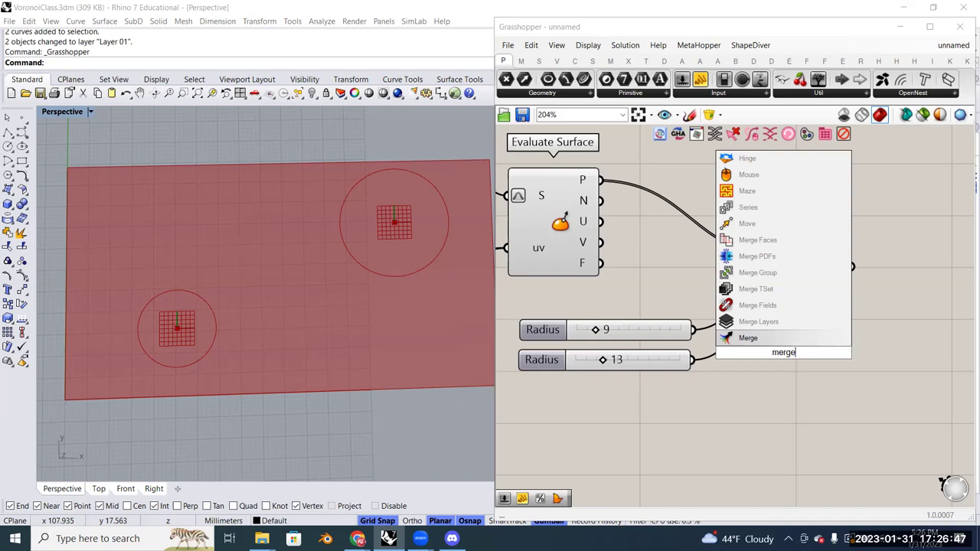
{"action": "left_click", "coordinate": [778, 338]}
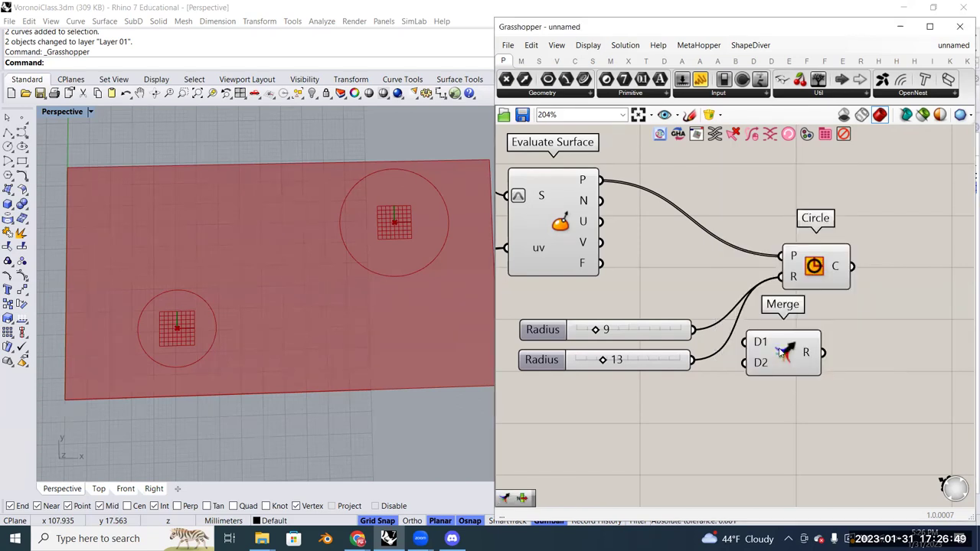
Extend the Merge component with three more inputs, D3 to D5
{"action": "scroll", "coordinate": [778, 375], "scroll_direction": "up", "scroll_amount": 2}
{"action": "scroll", "coordinate": [778, 376], "scroll_direction": "up", "scroll_amount": 1}
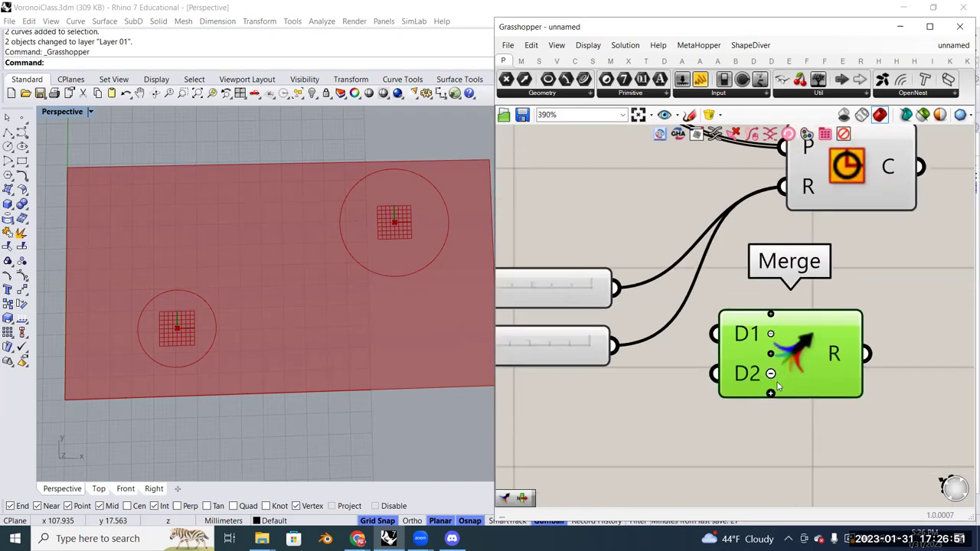
{"action": "scroll", "coordinate": [778, 378], "scroll_direction": "down", "scroll_amount": 3}
{"action": "scroll", "coordinate": [791, 404], "scroll_direction": "up", "scroll_amount": 5}
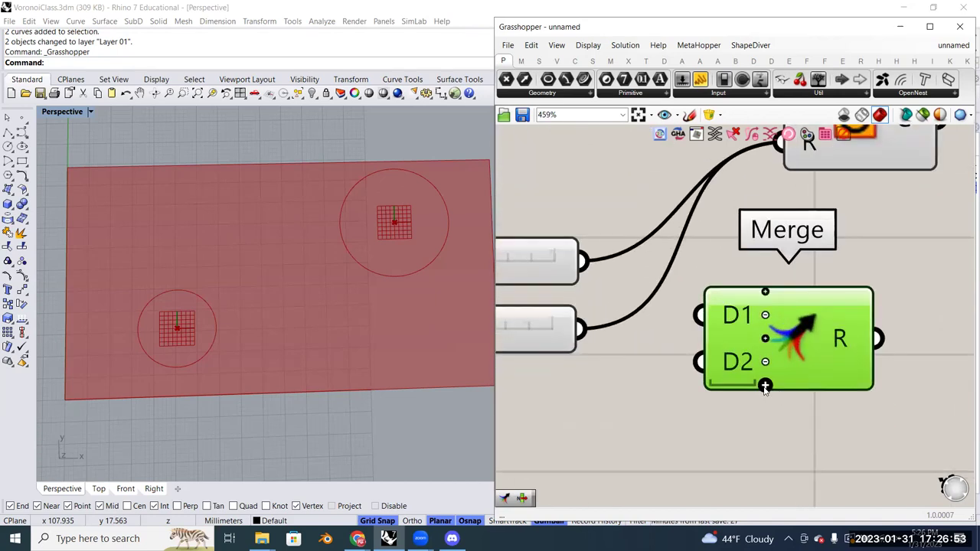
{"action": "left_click", "coordinate": [765, 388]}
{"action": "left_click", "coordinate": [765, 408]}
{"action": "left_click", "coordinate": [766, 430]}
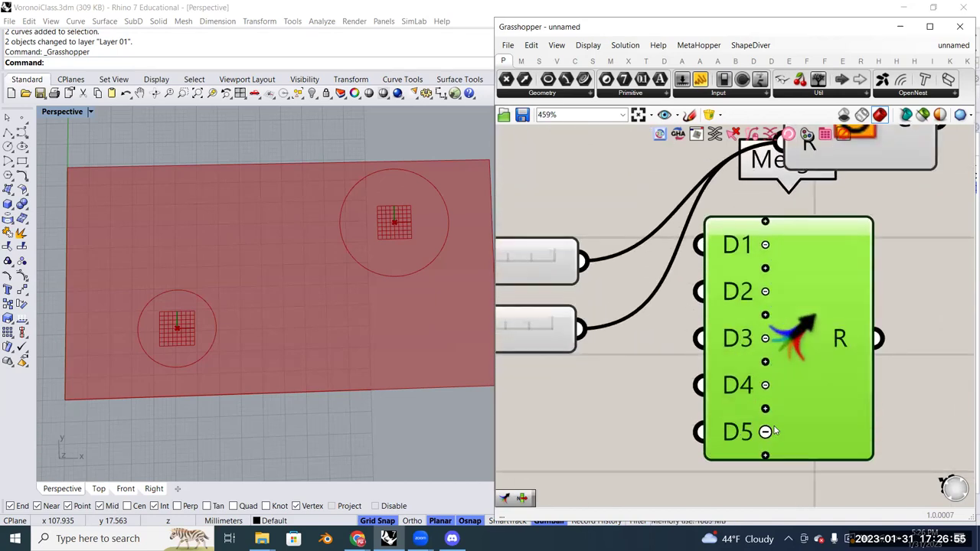
{"action": "scroll", "coordinate": [766, 431], "scroll_direction": "down", "scroll_amount": 3}
{"action": "left_click", "coordinate": [684, 443]}
Connect the 9 slider to Merge's D1, the 13 slider to D2, and Merge's R output to the Circle's R input, replacing the direct wires
{"action": "left_click_drag", "start_coordinate": [656, 324], "coordinate": [728, 315]}
{"action": "left_click_drag", "start_coordinate": [656, 367], "coordinate": [725, 345]}
{"action": "mouse_move", "coordinate": [815, 374]}
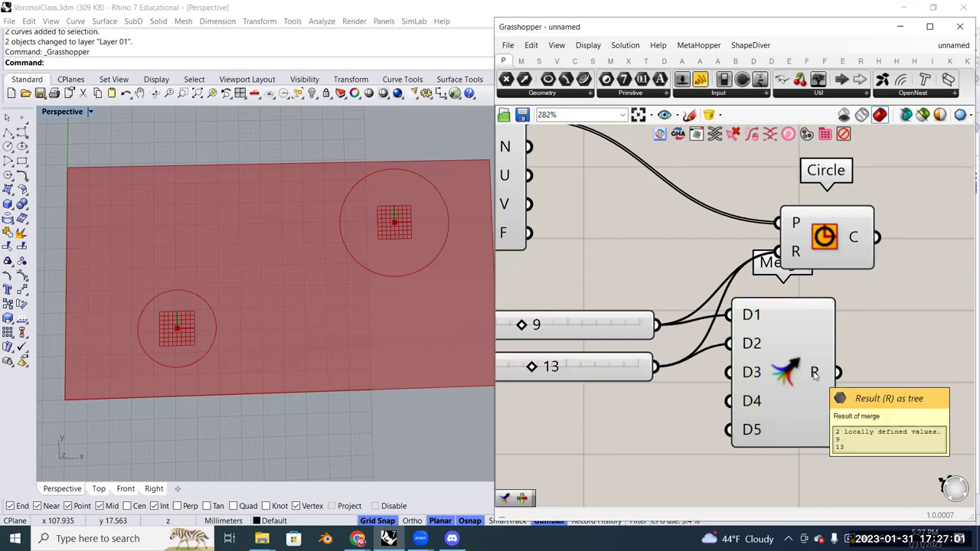
{"action": "left_click_drag", "start_coordinate": [839, 375], "coordinate": [781, 253]}
{"action": "left_click", "coordinate": [832, 255]}
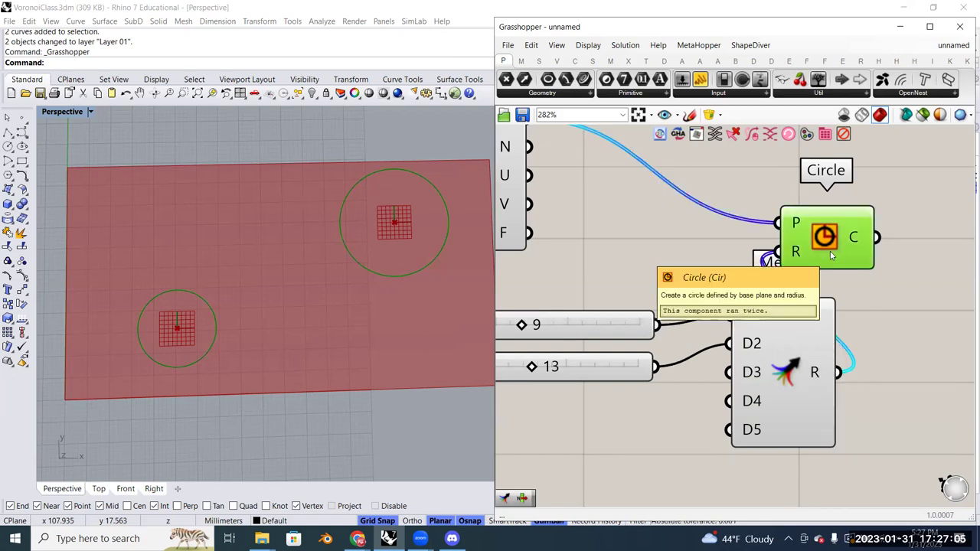
Try rewiring the two sliders to the opposite Merge inputs, D2 and D1
{"action": "left_click_drag", "start_coordinate": [658, 325], "coordinate": [727, 343]}
{"action": "left_click_drag", "start_coordinate": [658, 366], "coordinate": [728, 343]}
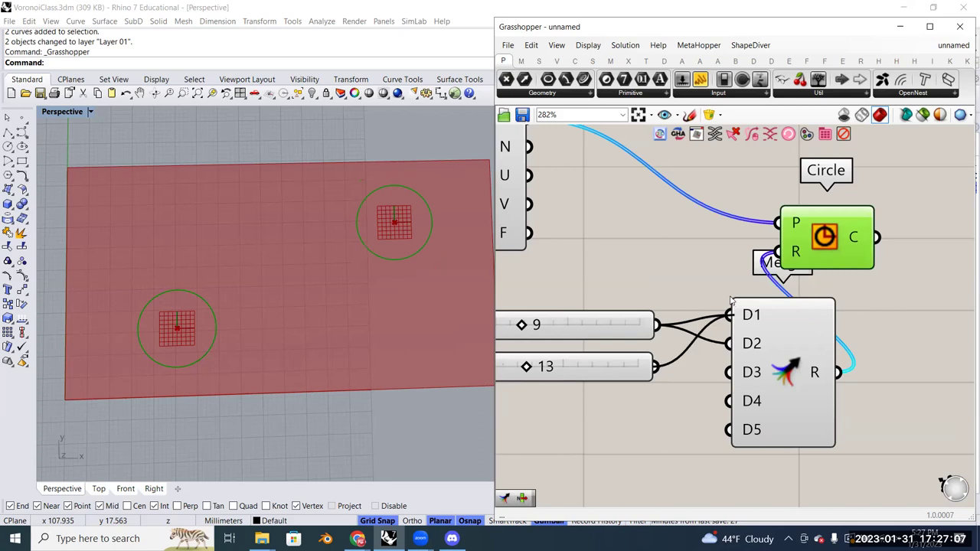
{"action": "left_click_drag", "start_coordinate": [663, 327], "coordinate": [728, 315]}
Reposition Merge close to the two sliders and remove its unused inputs D3, D4 and D5
{"action": "left_click_drag", "start_coordinate": [659, 367], "coordinate": [720, 361]}
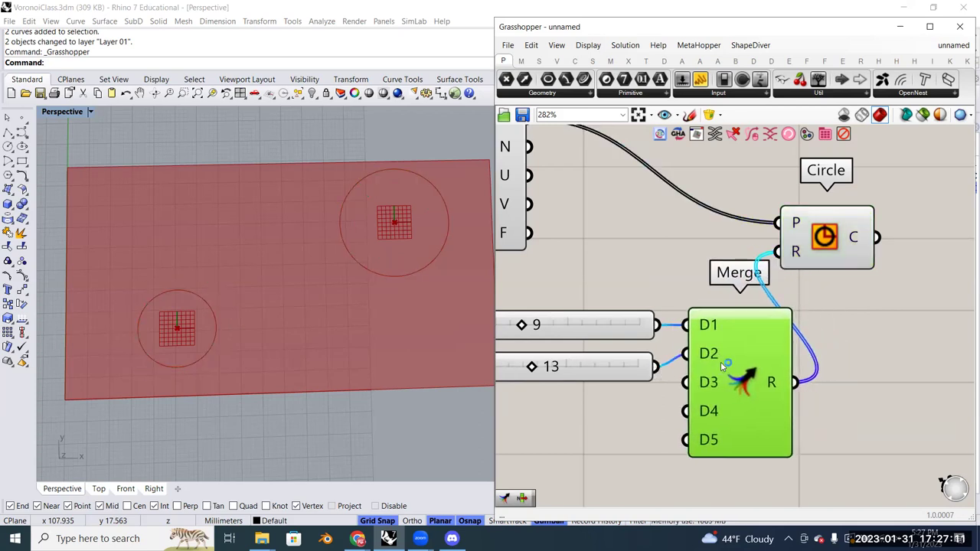
{"action": "scroll", "coordinate": [720, 362], "scroll_direction": "down", "scroll_amount": 2}
{"action": "scroll", "coordinate": [725, 392], "scroll_direction": "up", "scroll_amount": 3}
{"action": "scroll", "coordinate": [726, 392], "scroll_direction": "up", "scroll_amount": 1}
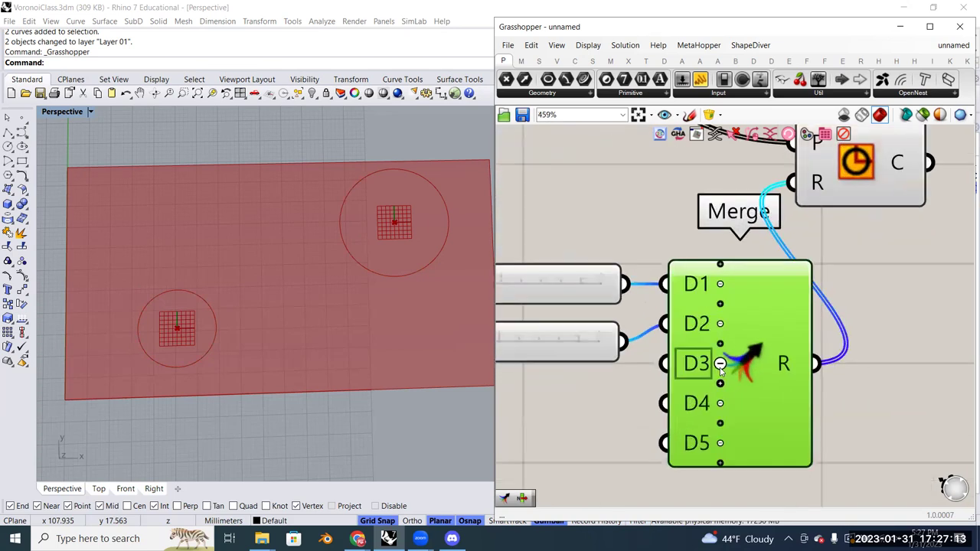
{"action": "left_click", "coordinate": [722, 363]}
{"action": "left_click", "coordinate": [722, 388]}
{"action": "left_click", "coordinate": [722, 407]}
{"action": "left_click_drag", "start_coordinate": [762, 342], "coordinate": [753, 292]}
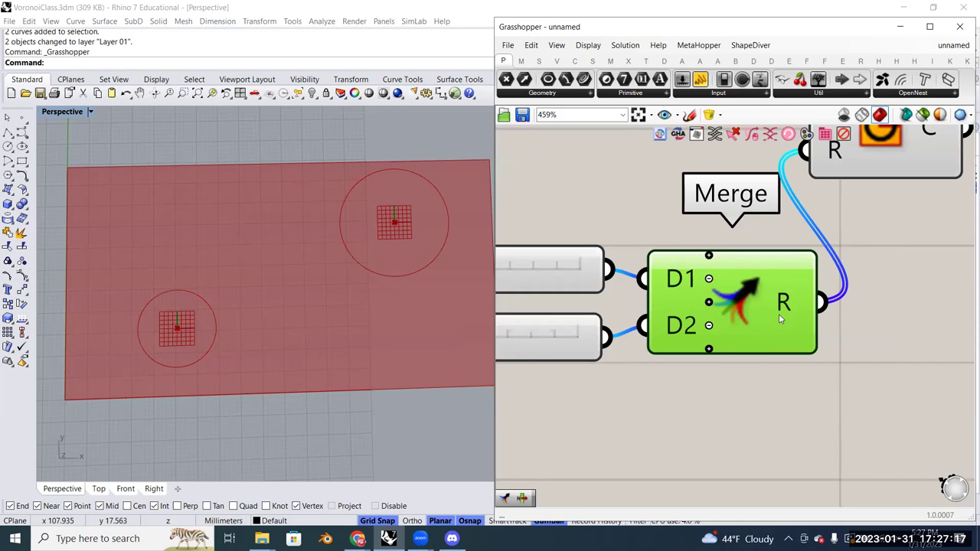
Move the Circle component away from Merge to leave clear space between them
{"action": "scroll", "coordinate": [779, 314], "scroll_direction": "down", "scroll_amount": 1}
{"action": "right_click_drag", "start_coordinate": [779, 314], "coordinate": [712, 352]}
{"action": "left_click_drag", "start_coordinate": [749, 245], "coordinate": [818, 246]}
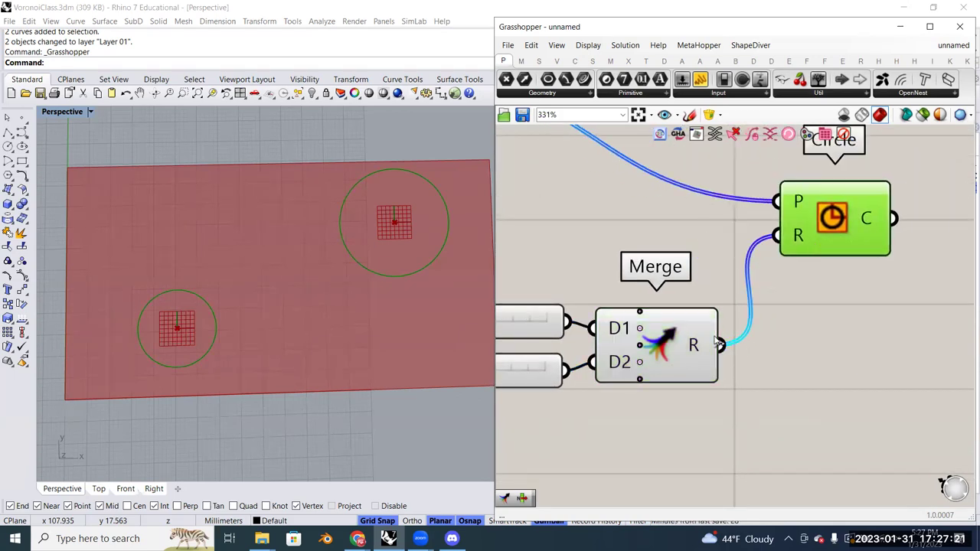
{"action": "scroll", "coordinate": [747, 326], "scroll_direction": "up", "scroll_amount": 1}
{"action": "scroll", "coordinate": [746, 325], "scroll_direction": "down", "scroll_amount": 2}
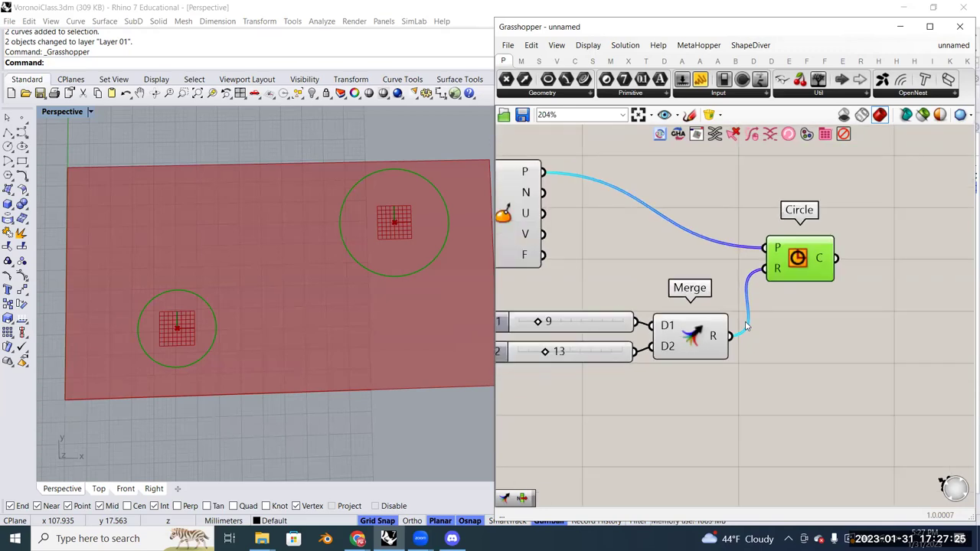
{"action": "scroll", "coordinate": [746, 325], "scroll_direction": "down", "scroll_amount": 4}
{"action": "scroll", "coordinate": [747, 338], "scroll_direction": "up", "scroll_amount": 1}
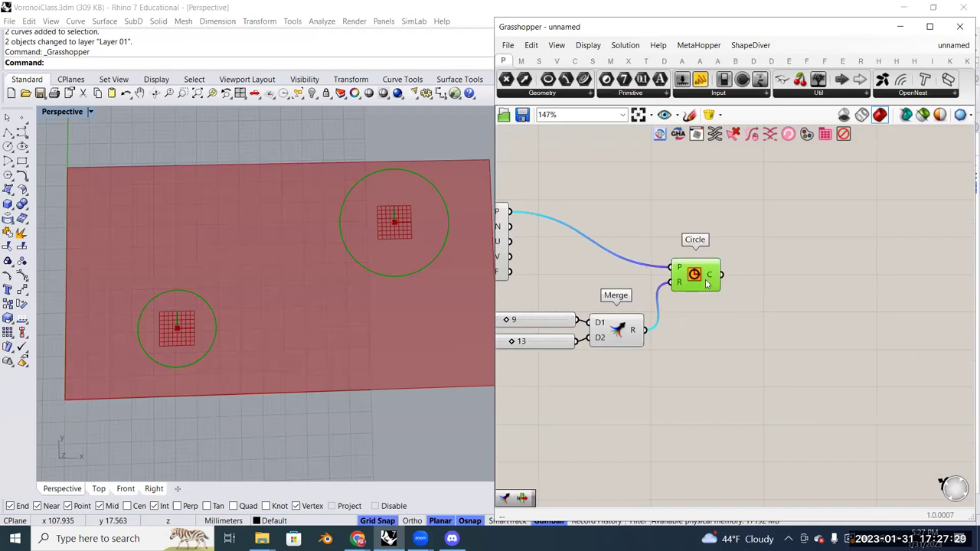
Add a Populate Geometry component and place it beyond the Circle component with space between them
{"action": "double_click", "coordinate": [758, 341]}
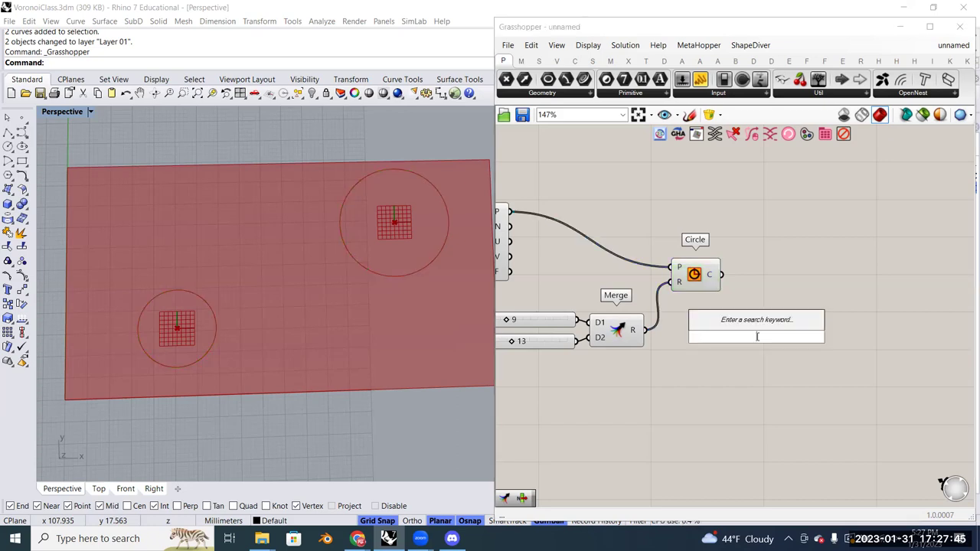
{"action": "type", "text": "pop"}
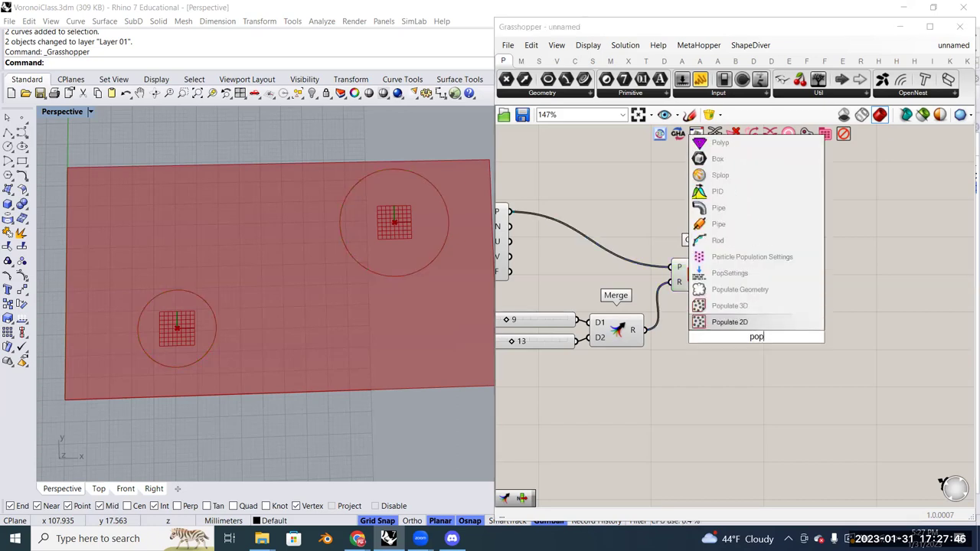
{"action": "left_click", "coordinate": [783, 293]}
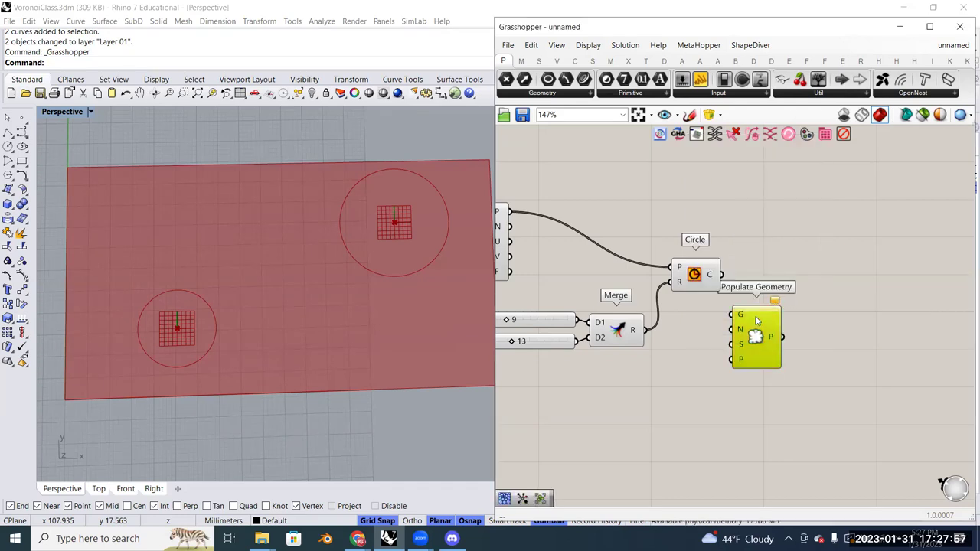
{"action": "left_click_drag", "start_coordinate": [751, 323], "coordinate": [820, 323]}
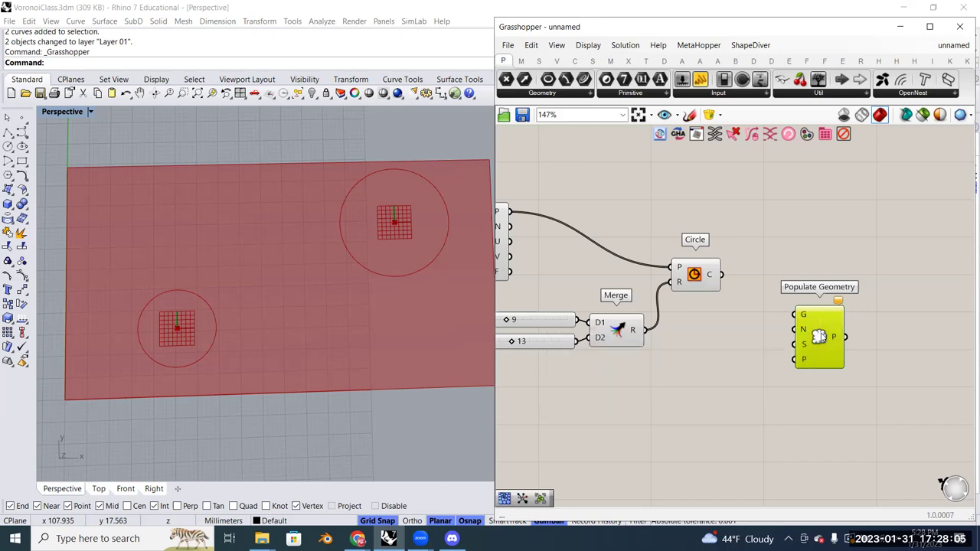
{"action": "left_click_drag", "start_coordinate": [821, 322], "coordinate": [839, 336]}
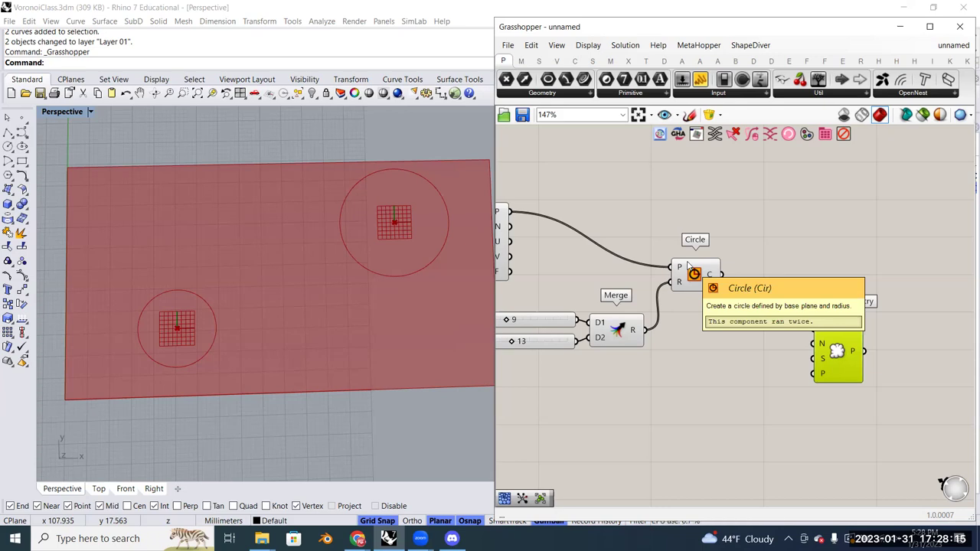
Examine the existing Boundary Surfaces component between Rectangle and Evaluate Surface
{"action": "scroll", "coordinate": [687, 267], "scroll_direction": "down", "scroll_amount": 3}
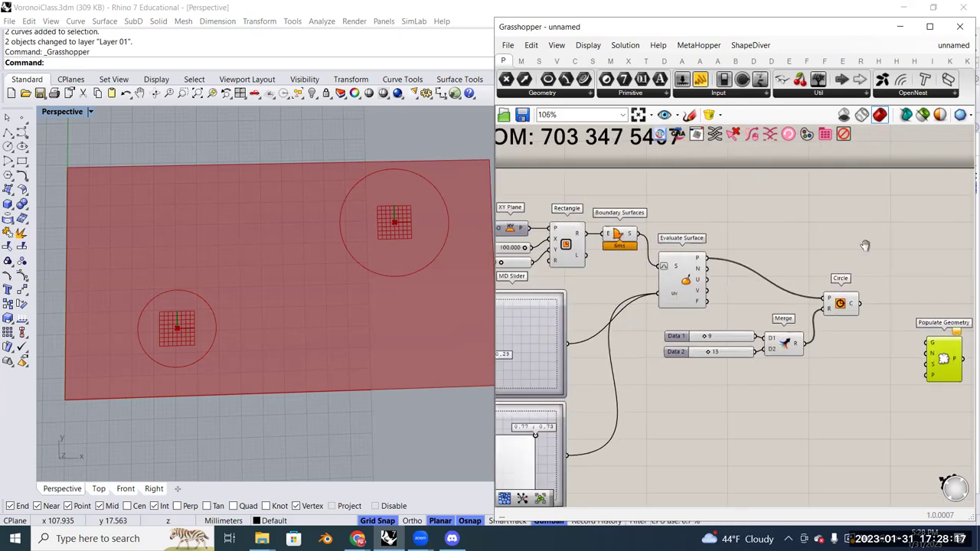
{"action": "scroll", "coordinate": [665, 314], "scroll_direction": "up", "scroll_amount": 1}
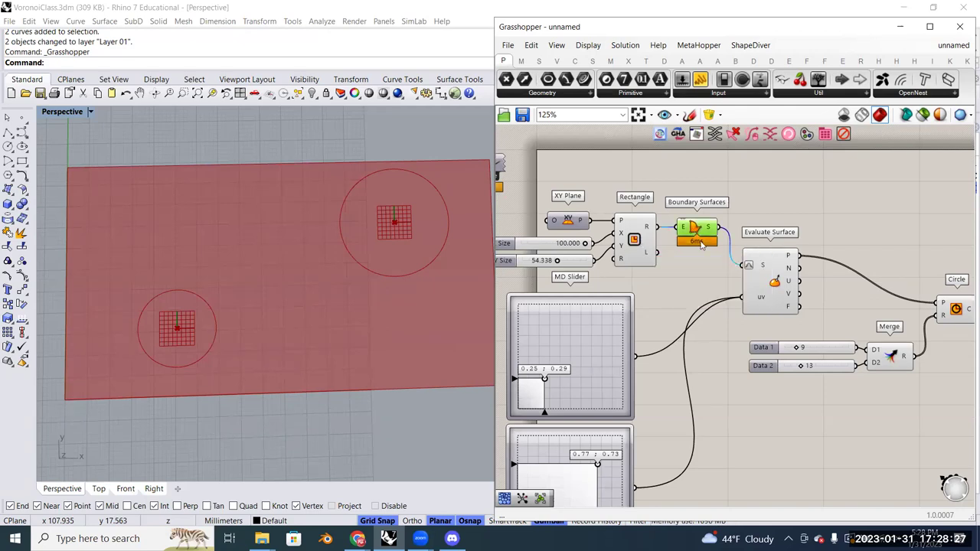
{"action": "left_click", "coordinate": [692, 228]}
{"action": "scroll", "coordinate": [610, 228], "scroll_direction": "down", "scroll_amount": 2}
{"action": "left_click", "coordinate": [821, 287]}
{"action": "scroll", "coordinate": [821, 287], "scroll_direction": "up", "scroll_amount": 3}
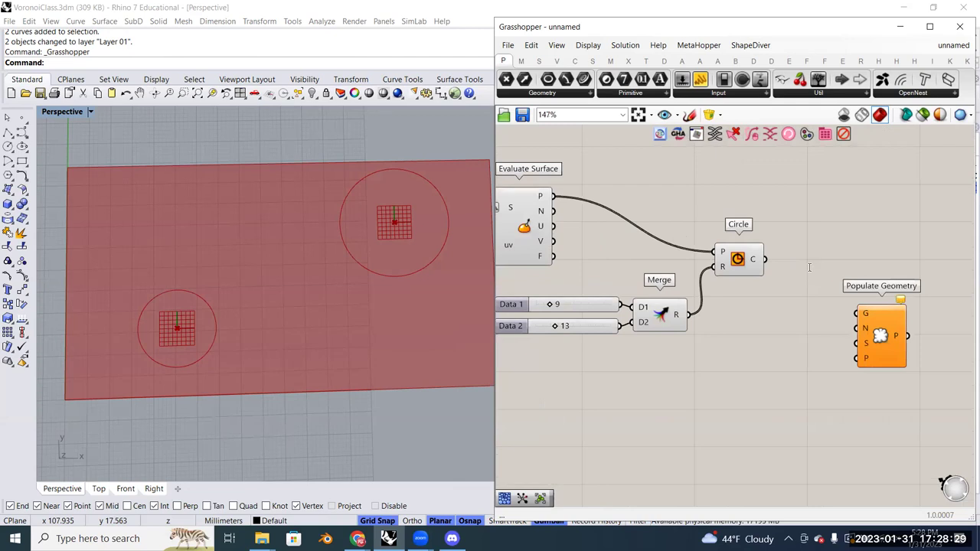
{"action": "double_click", "coordinate": [809, 266]}
{"action": "type", "text": "eva"}
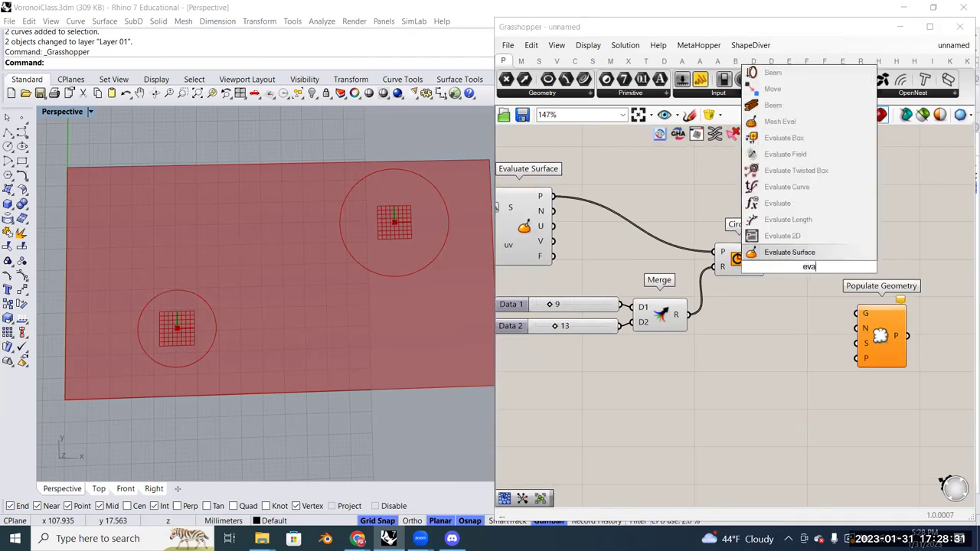
{"action": "key", "text": "BackSpace"}
{"action": "key", "text": "BackSpace"}
{"action": "key", "text": "BackSpace"}
Add a Boundary Surfaces component between Circle and Populate Geometry, and connect Circle's C output to its E input
{"action": "right_click_drag", "start_coordinate": [809, 266], "coordinate": [849, 252]}
{"action": "double_click", "coordinate": [848, 248]}
{"action": "type", "text": "boundary su"}
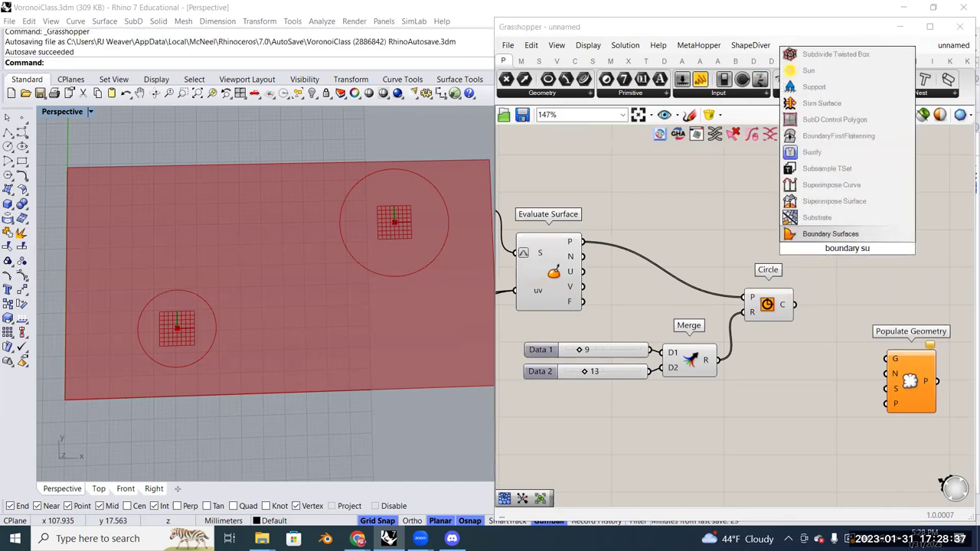
{"action": "key", "text": "Return"}
{"action": "left_click_drag", "start_coordinate": [848, 245], "coordinate": [837, 307]}
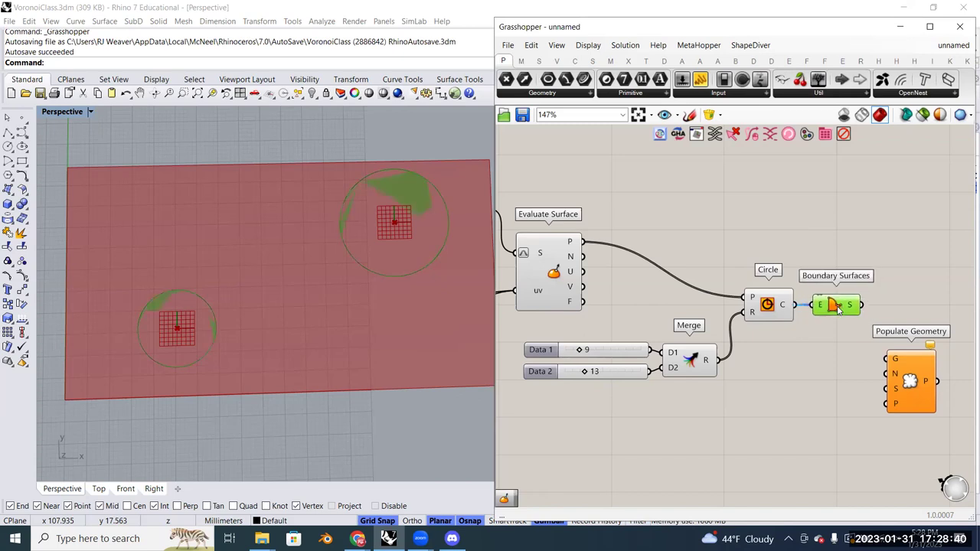
Connect the new Boundary Surfaces' S output to Populate Geometry's G input
{"action": "right_click_drag", "start_coordinate": [832, 333], "coordinate": [757, 318]}
{"action": "left_click", "coordinate": [842, 348]}
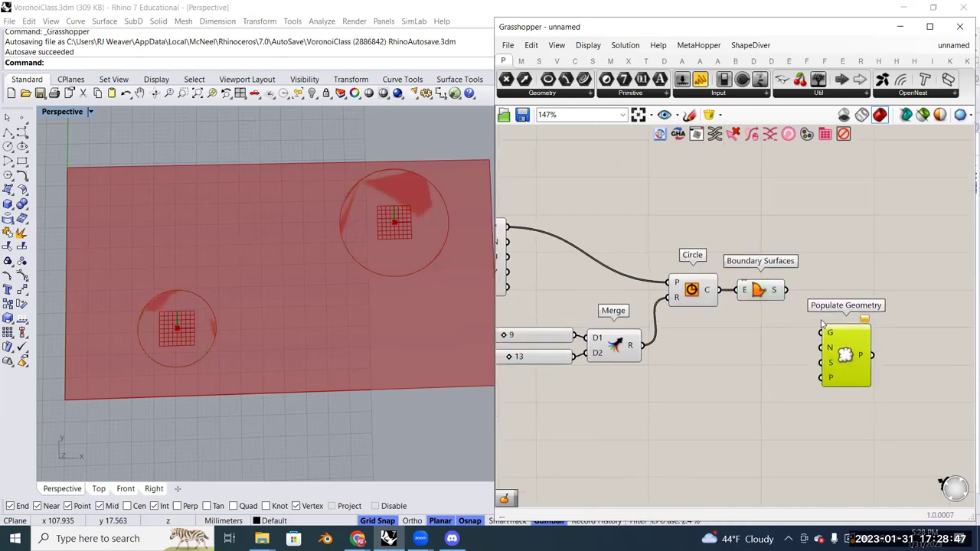
{"action": "left_click", "coordinate": [766, 294]}
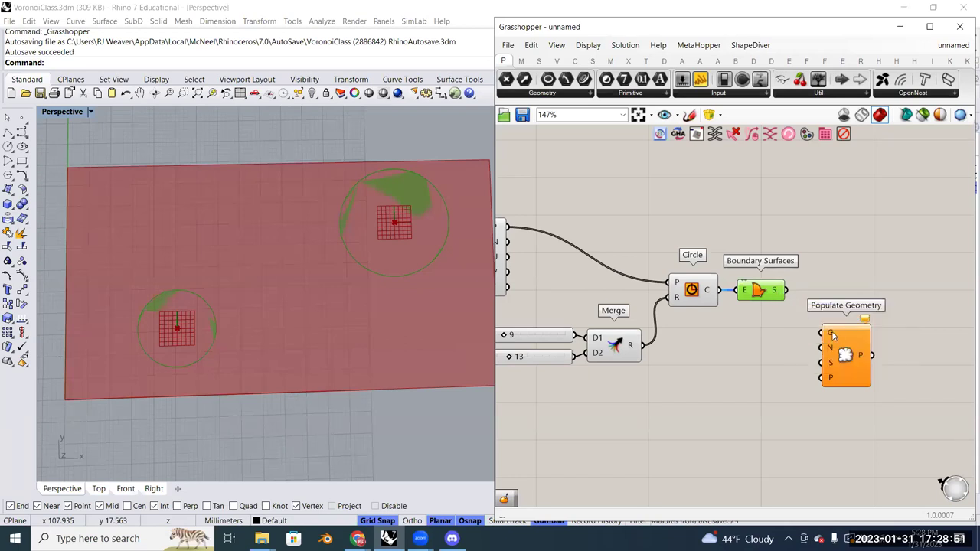
{"action": "left_click_drag", "start_coordinate": [791, 294], "coordinate": [830, 333]}
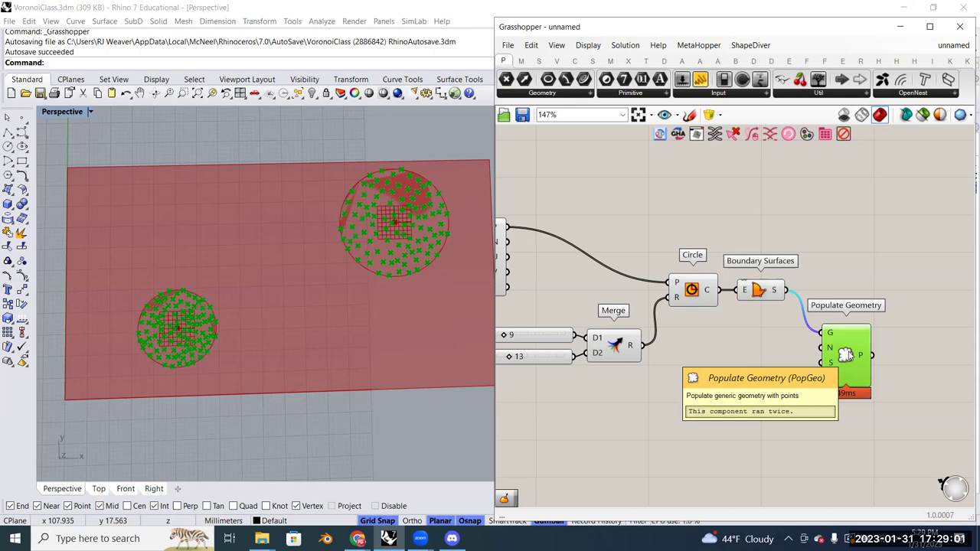
Duplicate the two radius sliders with their Merge component and place the copy below the circle chain, beside Populate Geometry
{"action": "right_click_drag", "start_coordinate": [825, 363], "coordinate": [854, 336]}
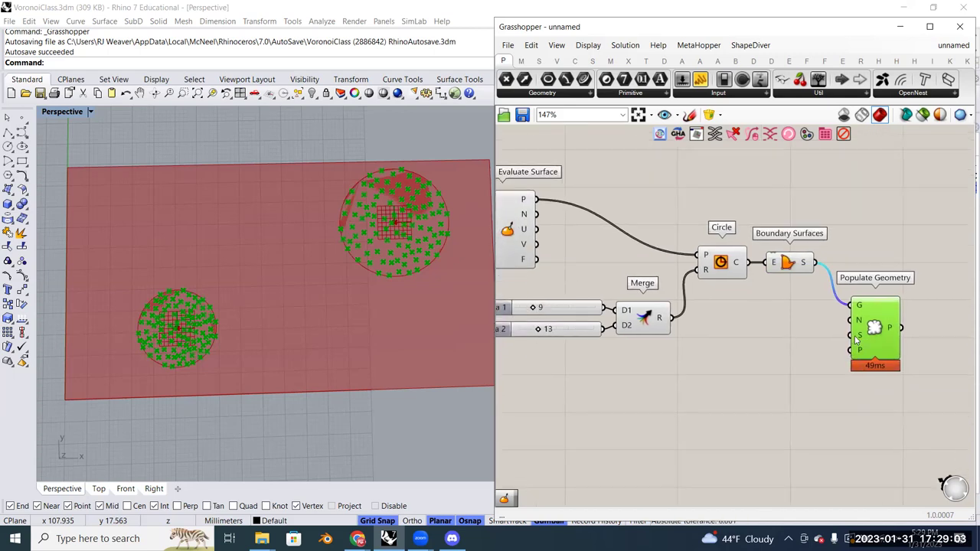
{"action": "mouse_move", "coordinate": [854, 336]}
{"action": "scroll", "coordinate": [706, 364], "scroll_direction": "down", "scroll_amount": 2}
{"action": "left_click_drag", "start_coordinate": [513, 297], "coordinate": [605, 304]}
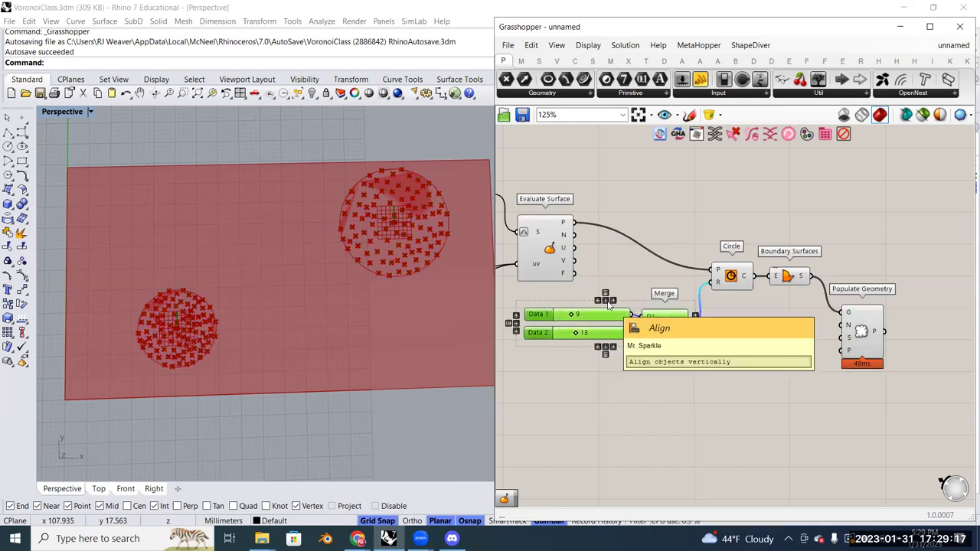
{"action": "left_click", "coordinate": [605, 304]}
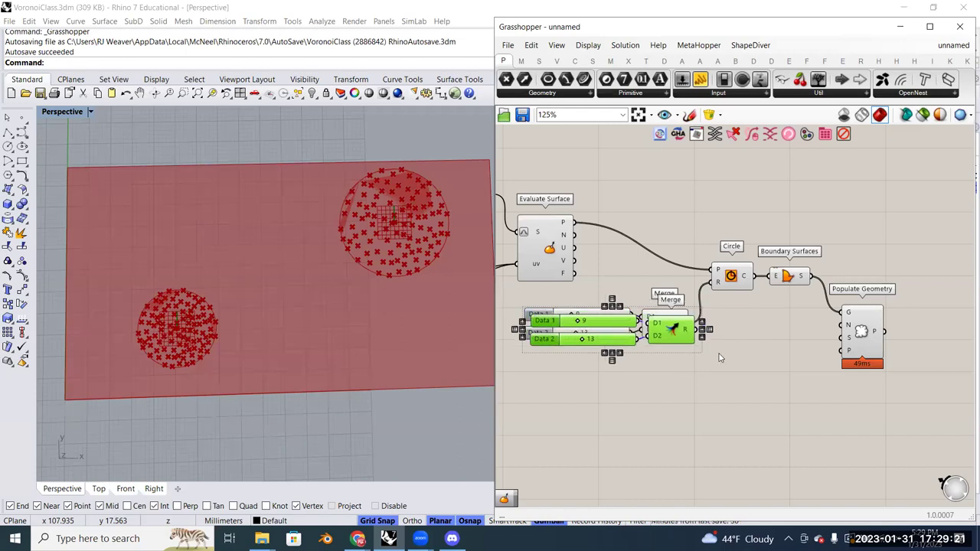
{"action": "left_click_drag", "start_coordinate": [672, 336], "coordinate": [791, 385], "text": "alt"}
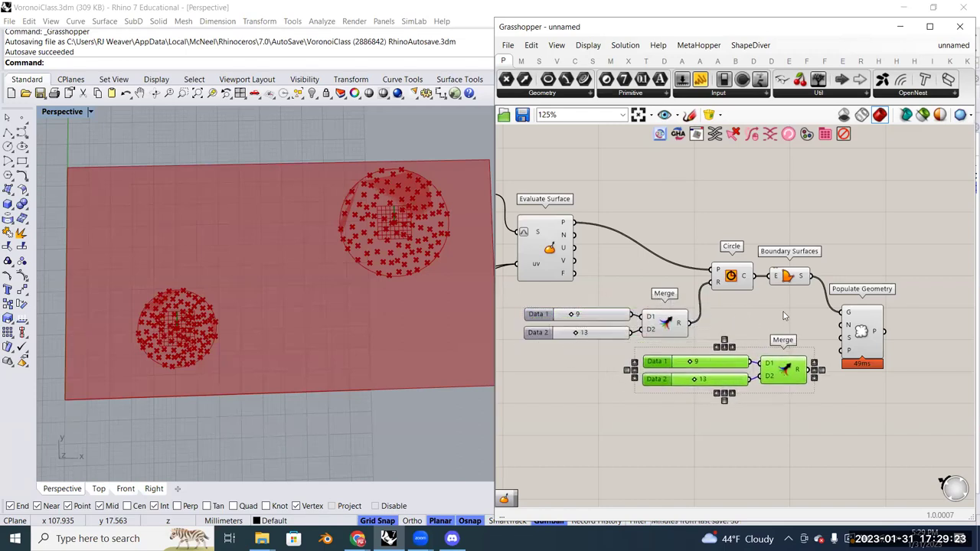
{"action": "left_click", "coordinate": [784, 312]}
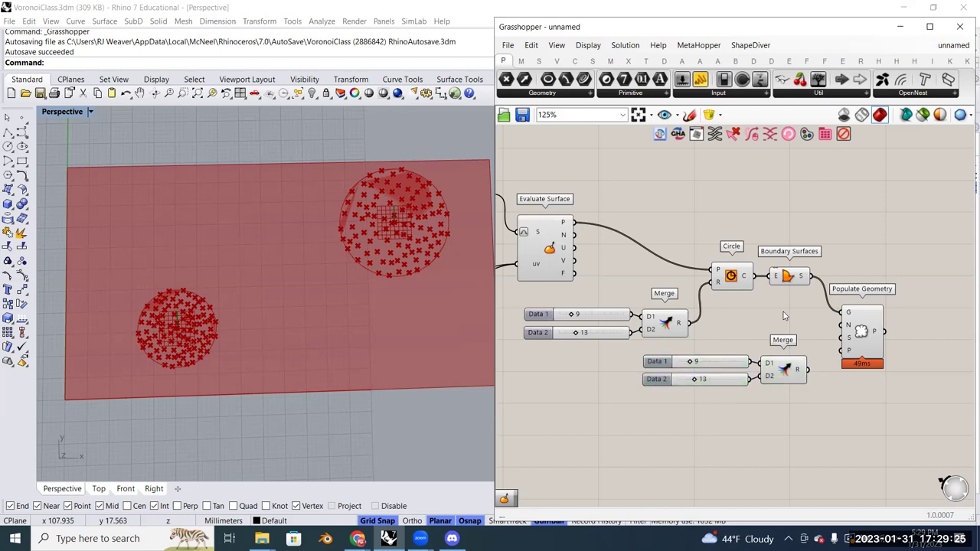
Connect the copied Merge's R output to Populate Geometry's N input and set its two sliders to 23 and 50
{"action": "left_click_drag", "start_coordinate": [808, 370], "coordinate": [841, 327]}
{"action": "left_click_drag", "start_coordinate": [808, 370], "coordinate": [841, 328]}
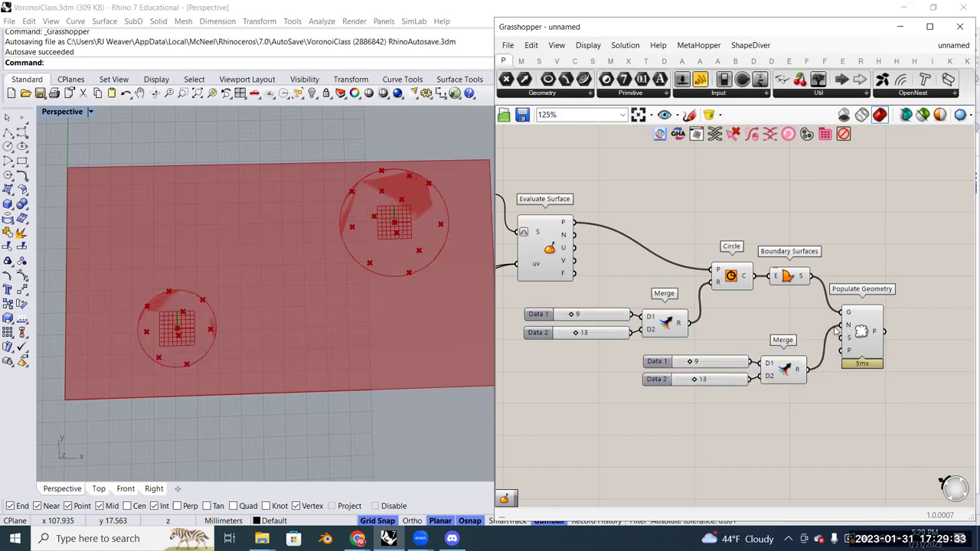
{"action": "left_click", "coordinate": [863, 331]}
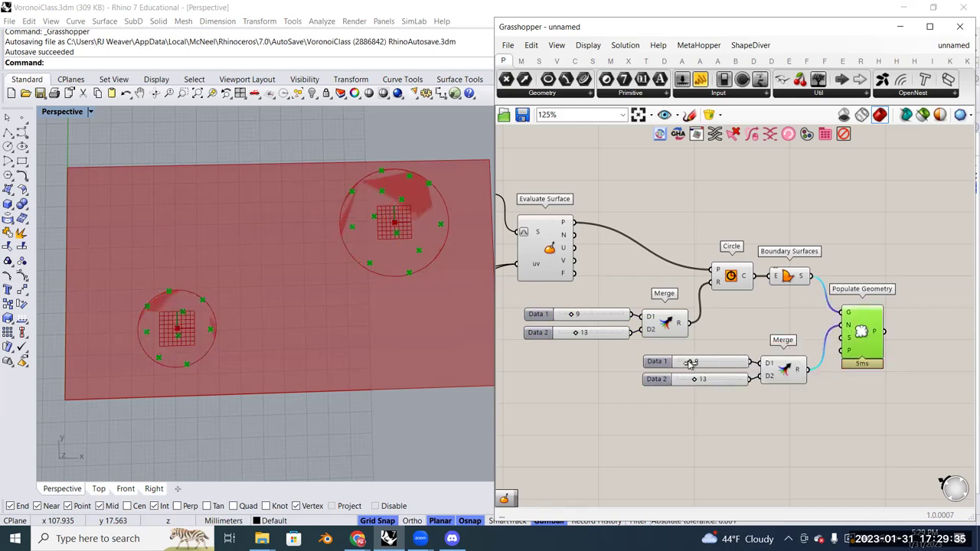
{"action": "mouse_move", "coordinate": [698, 365]}
{"action": "left_mouse_down"}
{"action": "mouse_move", "coordinate": [723, 362]}
{"action": "mouse_move", "coordinate": [719, 380]}
{"action": "mouse_move", "coordinate": [747, 380]}
{"action": "mouse_move", "coordinate": [729, 362]}
{"action": "mouse_move", "coordinate": [697, 365]}
{"action": "mouse_move", "coordinate": [709, 367]}
{"action": "left_mouse_up"}
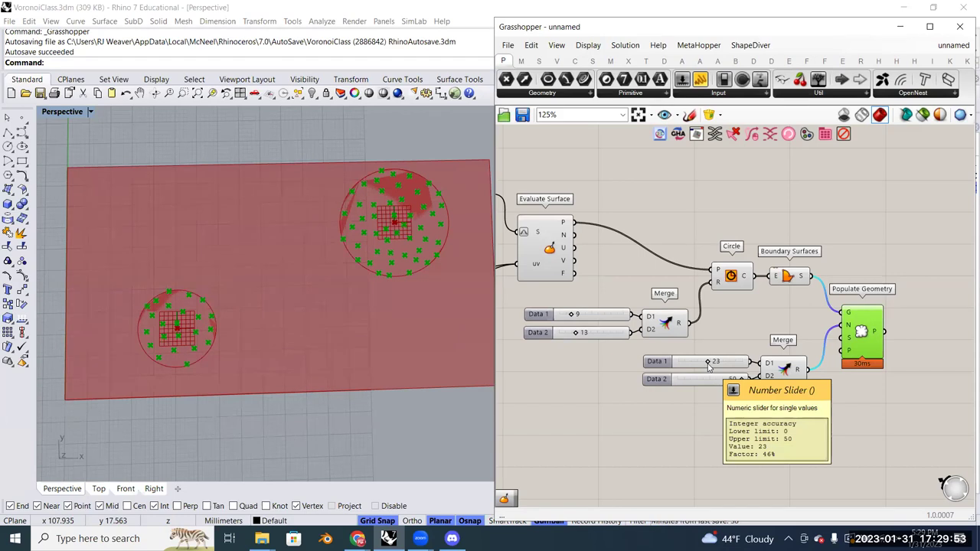
{"action": "left_click_drag", "start_coordinate": [741, 379], "coordinate": [792, 373]}
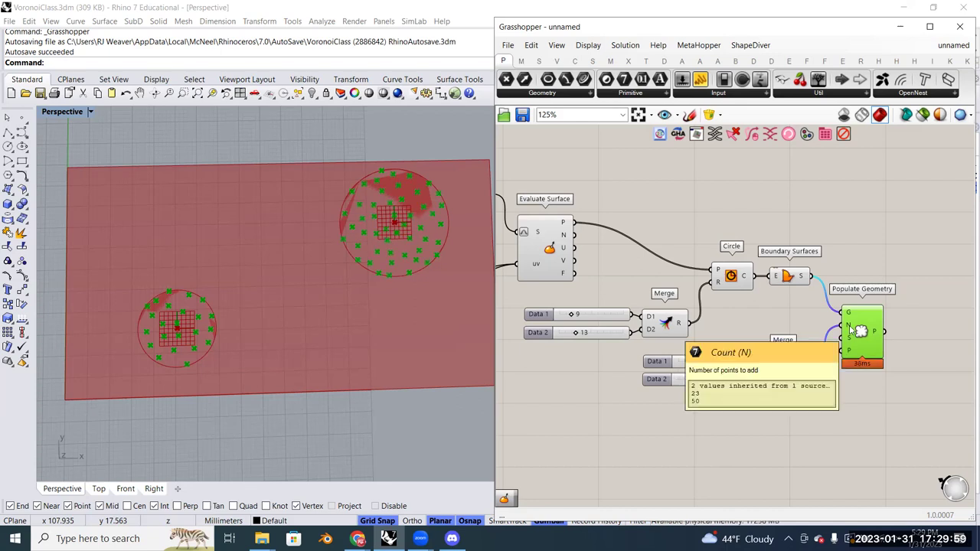
Add a second Populate Geometry component above the existing one
{"action": "right_click_drag", "start_coordinate": [844, 364], "coordinate": [841, 375]}
{"action": "scroll", "coordinate": [842, 374], "scroll_direction": "down", "scroll_amount": 3}
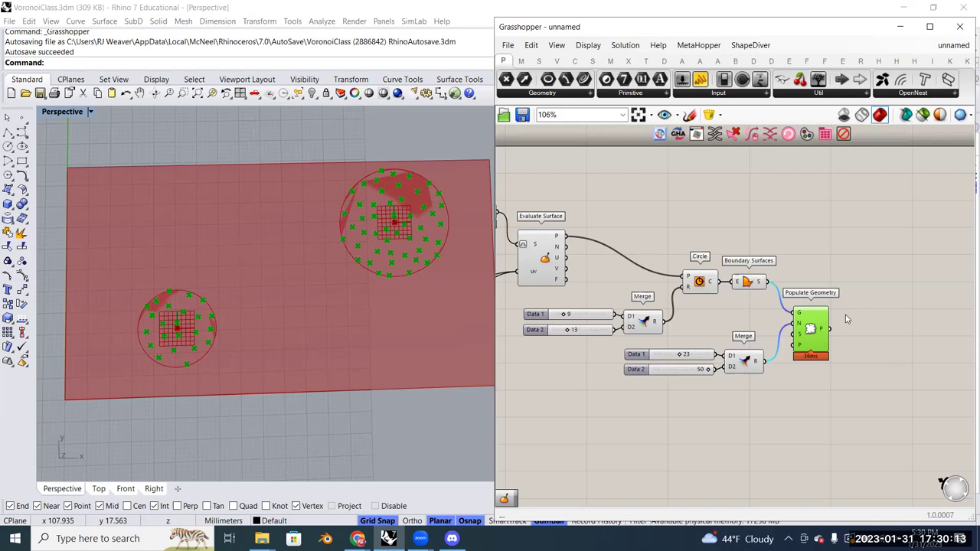
{"action": "left_click", "coordinate": [841, 231]}
{"action": "double_click", "coordinate": [840, 231]}
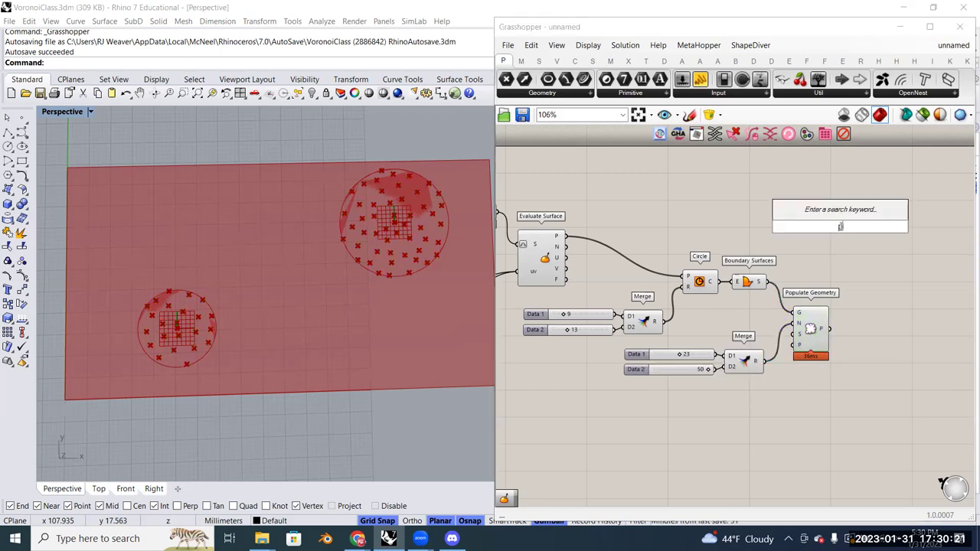
{"action": "type", "text": "pop geo"}
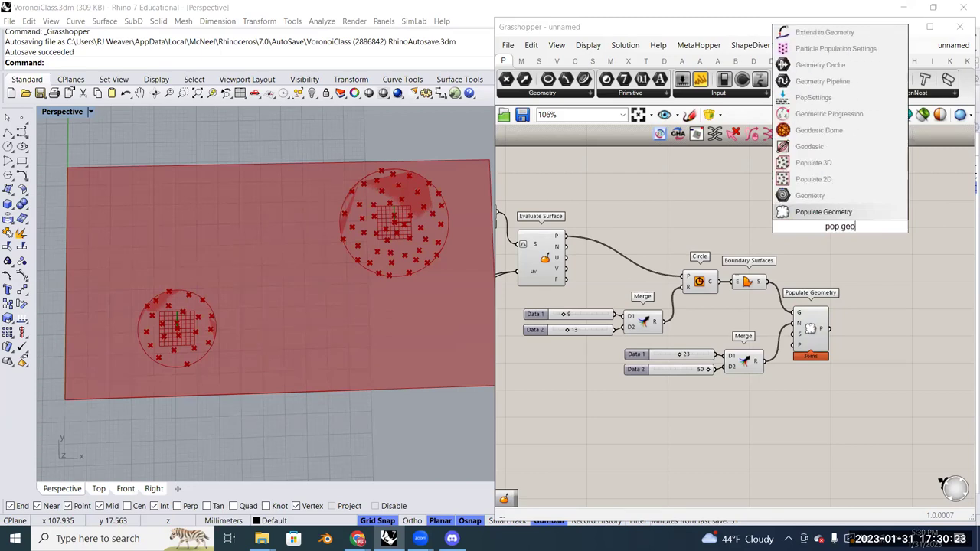
{"action": "key", "text": "Return"}
Connect the S output of the rectangle's Boundary Surfaces to the new Populate Geometry's G input
{"action": "right_click_drag", "start_coordinate": [765, 232], "coordinate": [826, 245]}
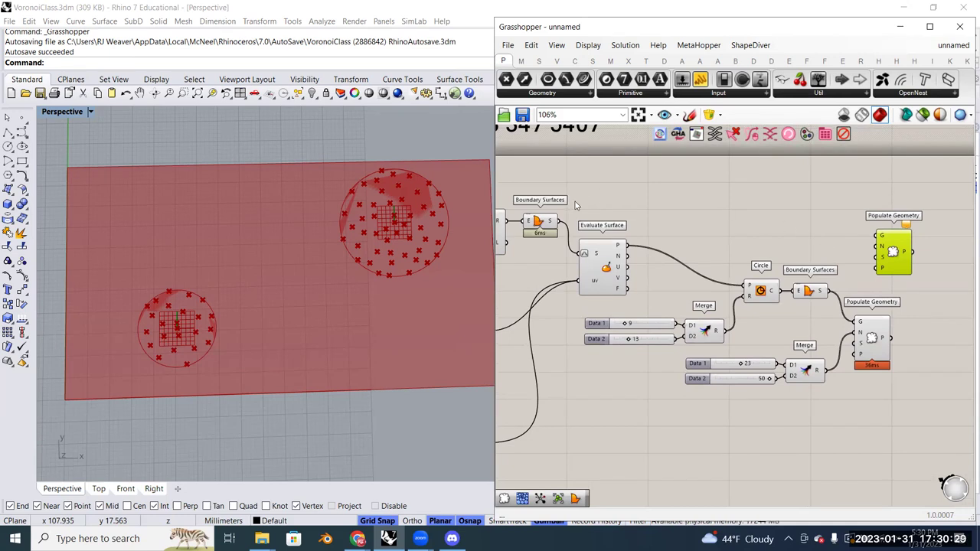
{"action": "mouse_move", "coordinate": [550, 221]}
{"action": "left_click", "coordinate": [545, 222]}
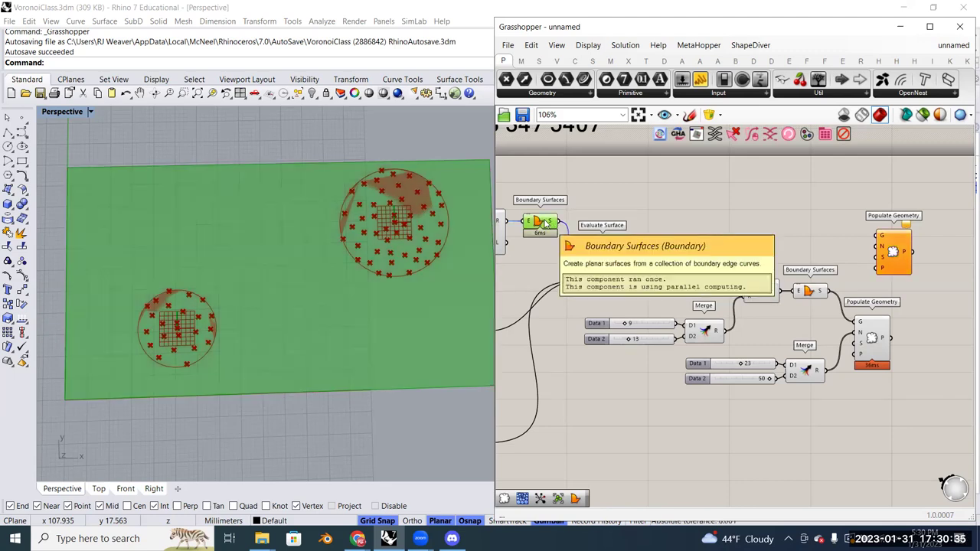
{"action": "left_click", "coordinate": [569, 224]}
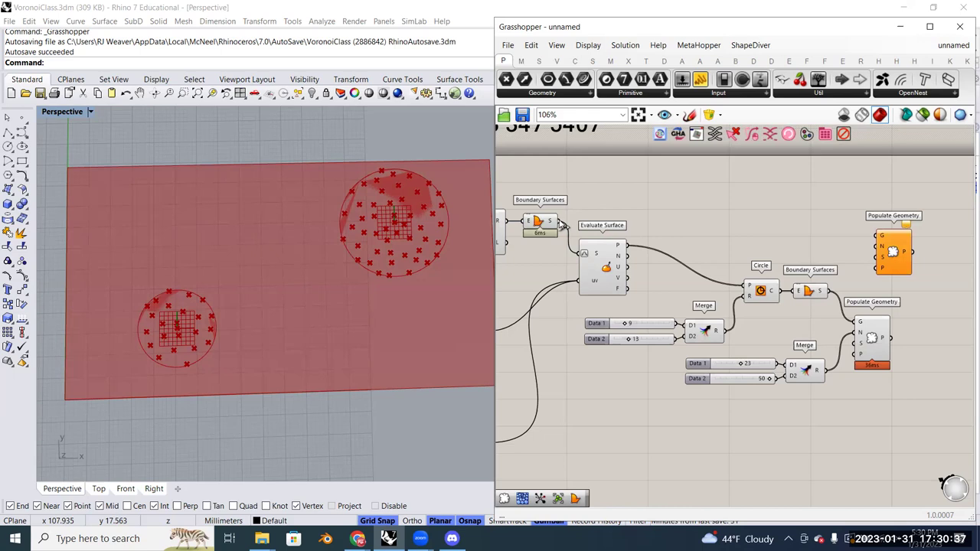
{"action": "left_click", "coordinate": [550, 222]}
{"action": "left_click_drag", "start_coordinate": [558, 222], "coordinate": [902, 249]}
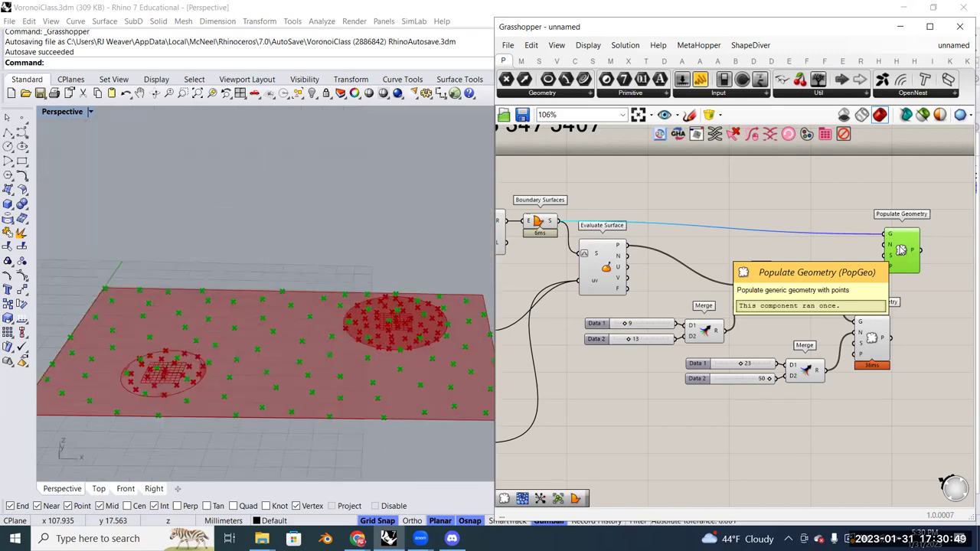
Examine up close how the rectangle's populated points lie relative to the points inside the attractor circles
{"action": "right_click_drag", "start_coordinate": [941, 283], "coordinate": [781, 279]}
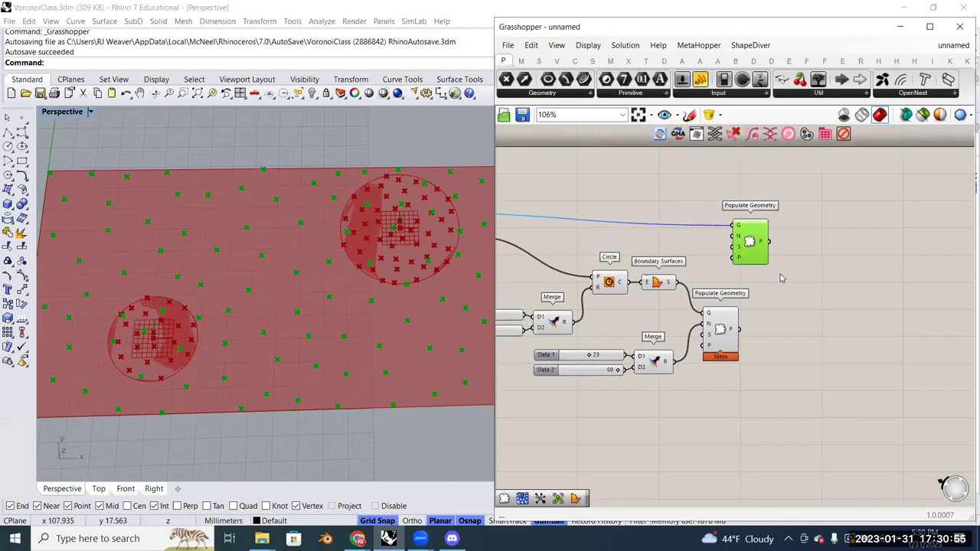
{"action": "right_click_drag", "start_coordinate": [781, 278], "coordinate": [762, 274]}
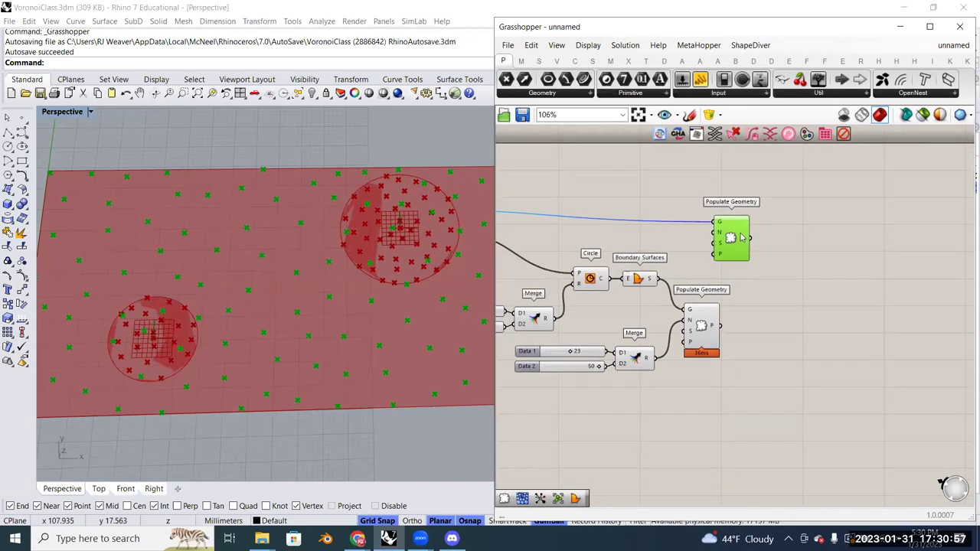
{"action": "scroll", "coordinate": [742, 277], "scroll_direction": "up", "scroll_amount": 2}
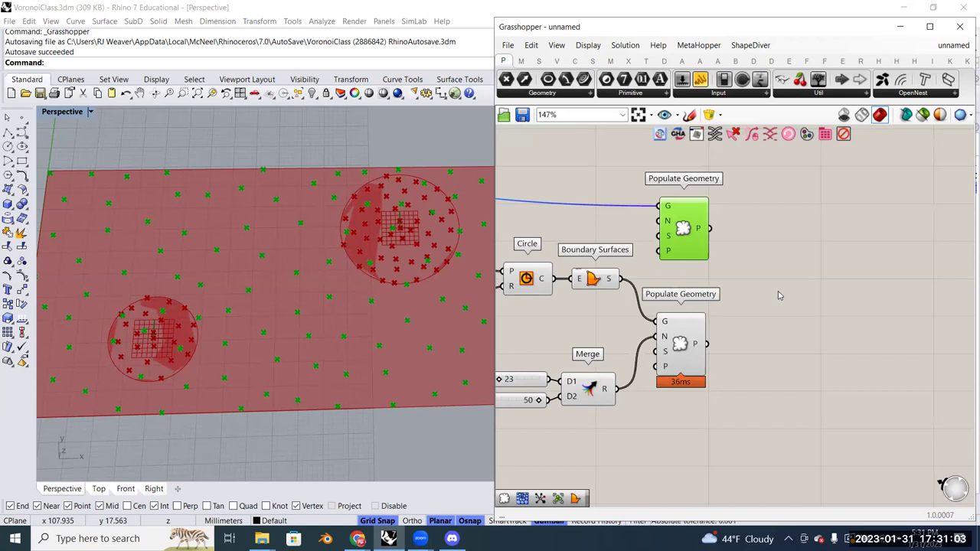
{"action": "scroll", "coordinate": [433, 294], "scroll_direction": "up", "scroll_amount": 6}
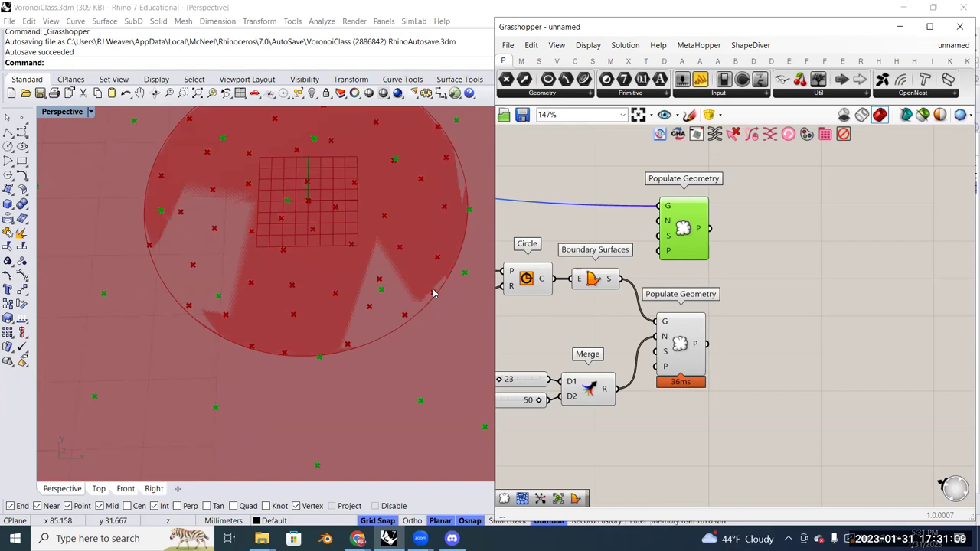
{"action": "scroll", "coordinate": [433, 293], "scroll_direction": "up", "scroll_amount": 2}
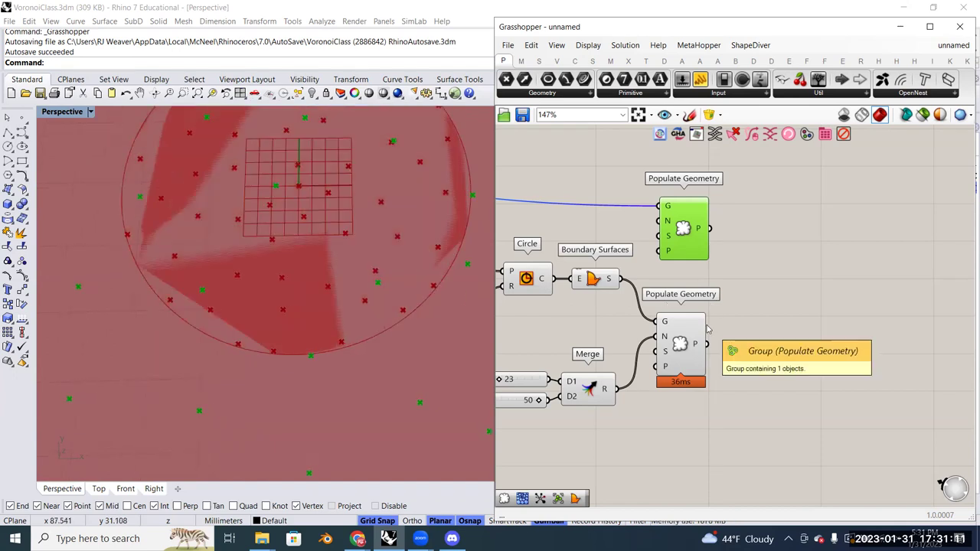
{"action": "scroll", "coordinate": [383, 219], "scroll_direction": "up", "scroll_amount": 10}
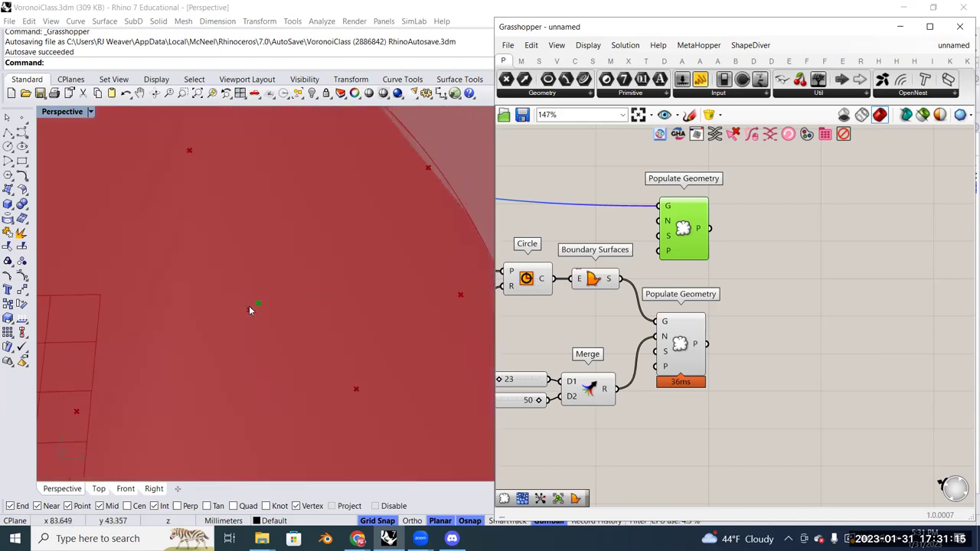
{"action": "scroll", "coordinate": [246, 303], "scroll_direction": "down", "scroll_amount": 3}
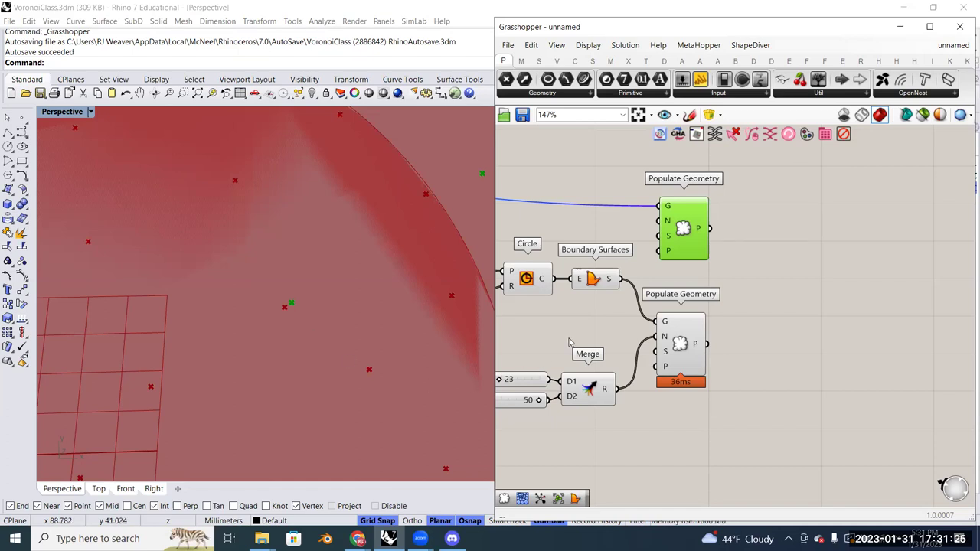
Add a Cull Duplicates component and place it beyond the two Populate Geometry components with space between them
{"action": "scroll", "coordinate": [714, 295], "scroll_direction": "down", "scroll_amount": 2}
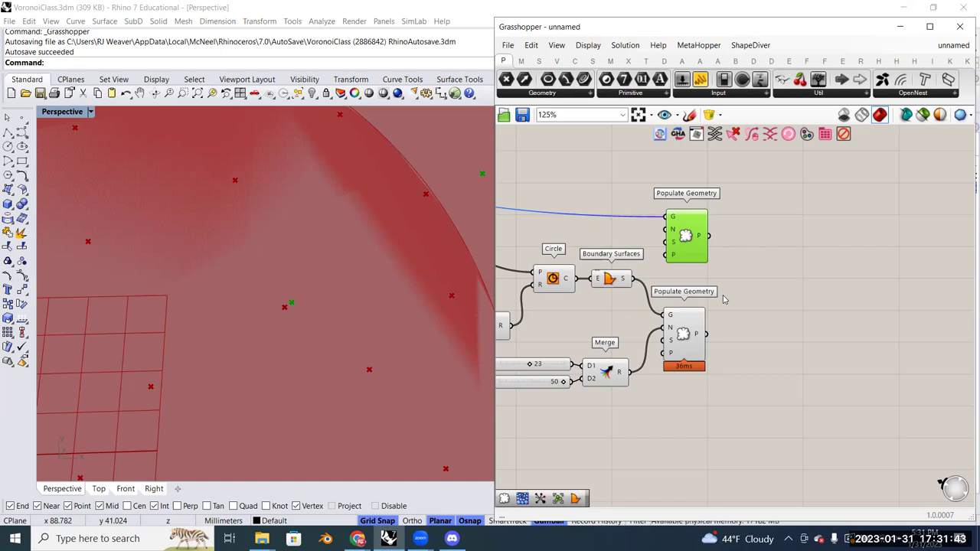
{"action": "scroll", "coordinate": [716, 313], "scroll_direction": "down", "scroll_amount": 2}
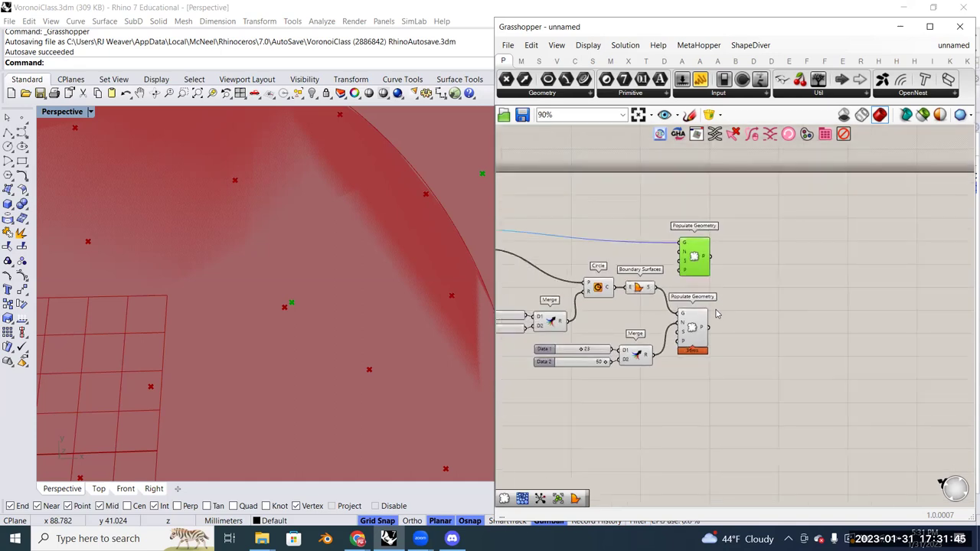
{"action": "double_click", "coordinate": [754, 314]}
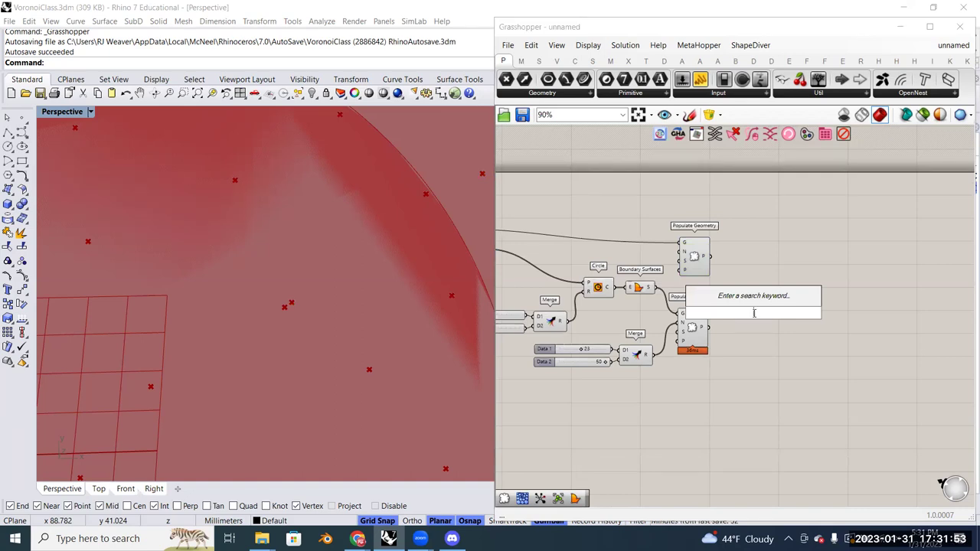
{"action": "type", "text": "cull dup"}
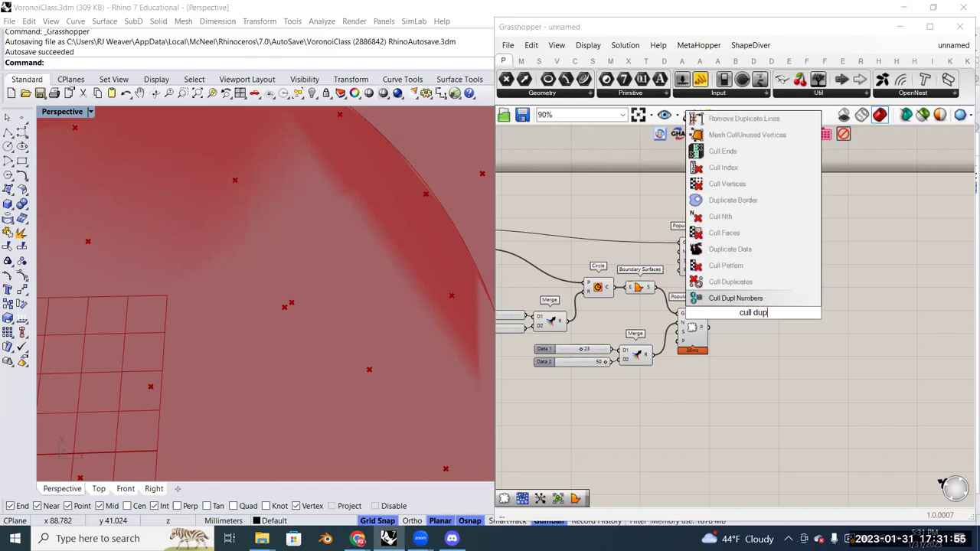
{"action": "key", "text": "Up"}
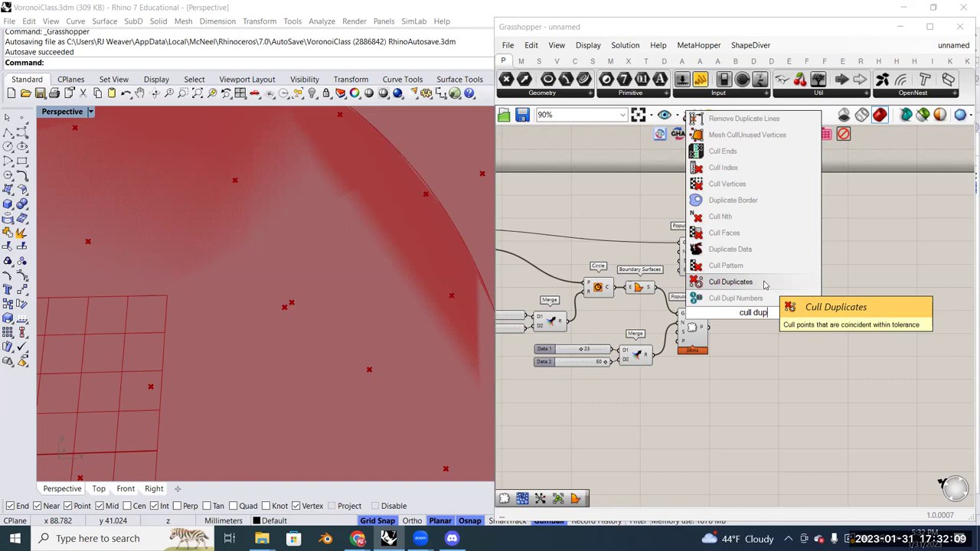
{"action": "key", "text": "Return"}
{"action": "left_click_drag", "start_coordinate": [753, 322], "coordinate": [781, 321]}
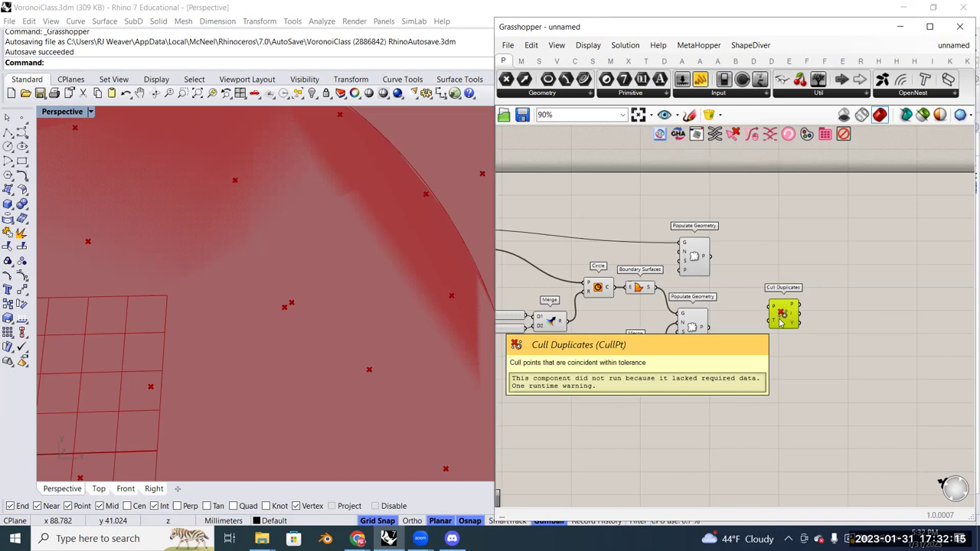
{"action": "scroll", "coordinate": [779, 318], "scroll_direction": "up", "scroll_amount": 2}
{"action": "left_click_drag", "start_coordinate": [768, 304], "coordinate": [812, 298]}
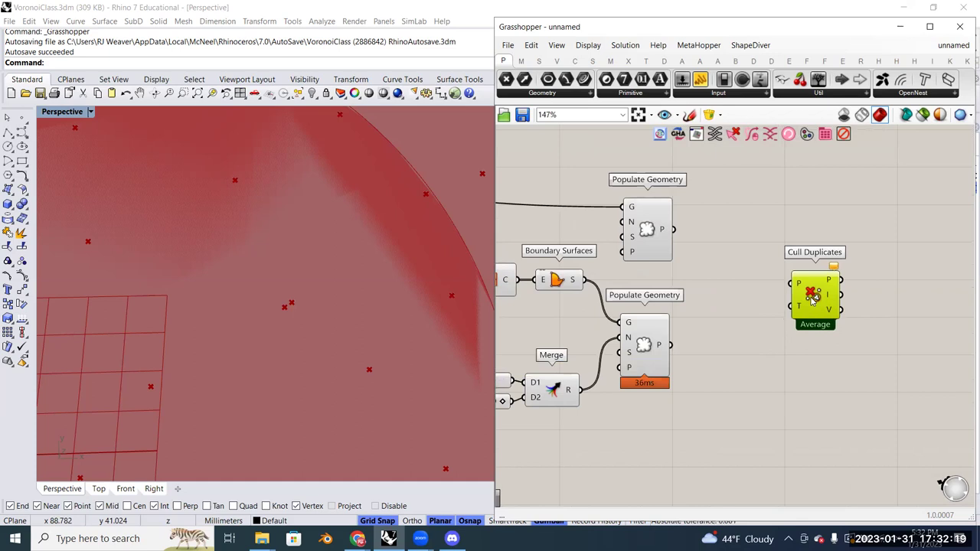
Examine the Cull Duplicates component's culling mode options and its Average mode label
{"action": "right_click_drag", "start_coordinate": [769, 314], "coordinate": [782, 312]}
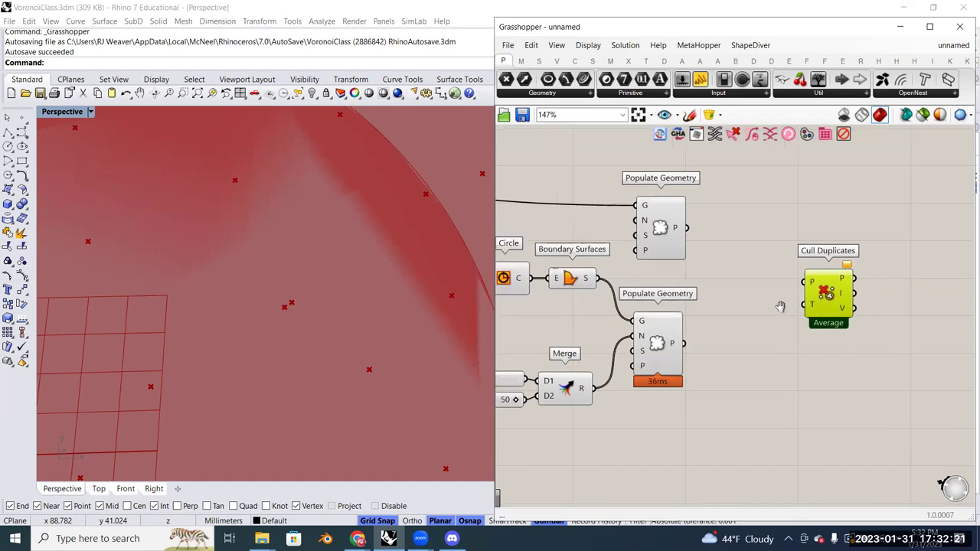
{"action": "right_click", "coordinate": [828, 321]}
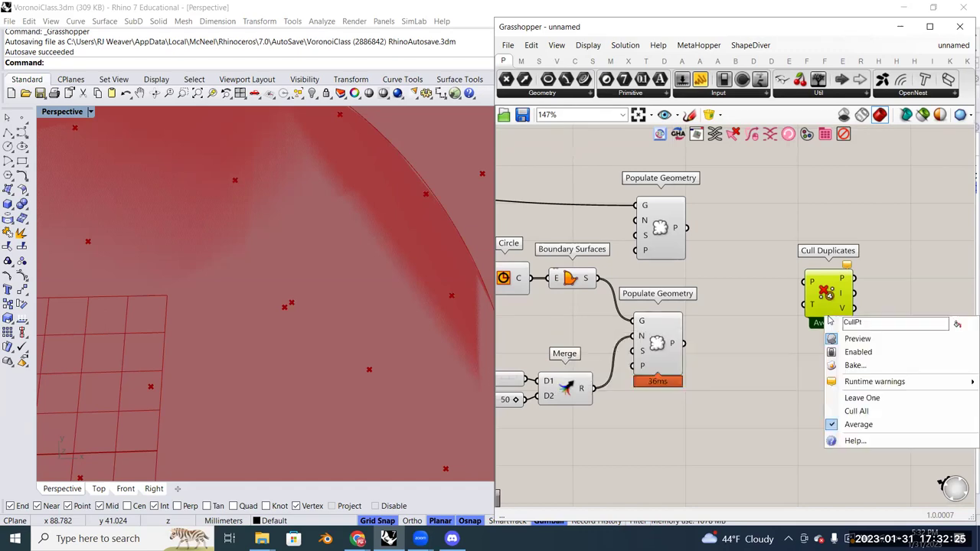
{"action": "left_click_drag", "start_coordinate": [770, 211], "coordinate": [928, 352]}
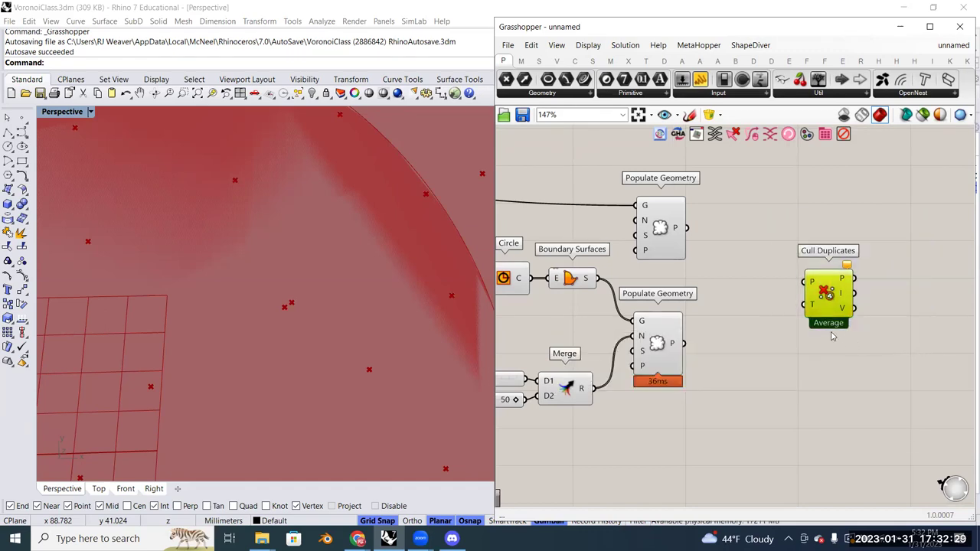
{"action": "scroll", "coordinate": [834, 337], "scroll_direction": "up", "scroll_amount": 3}
{"action": "left_click", "coordinate": [847, 364]}
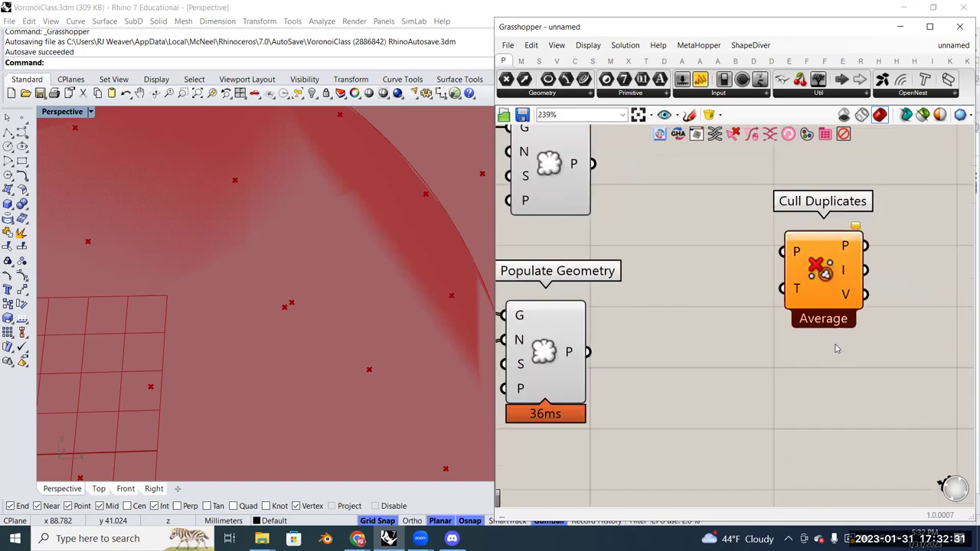
{"action": "scroll", "coordinate": [835, 346], "scroll_direction": "up", "scroll_amount": 3}
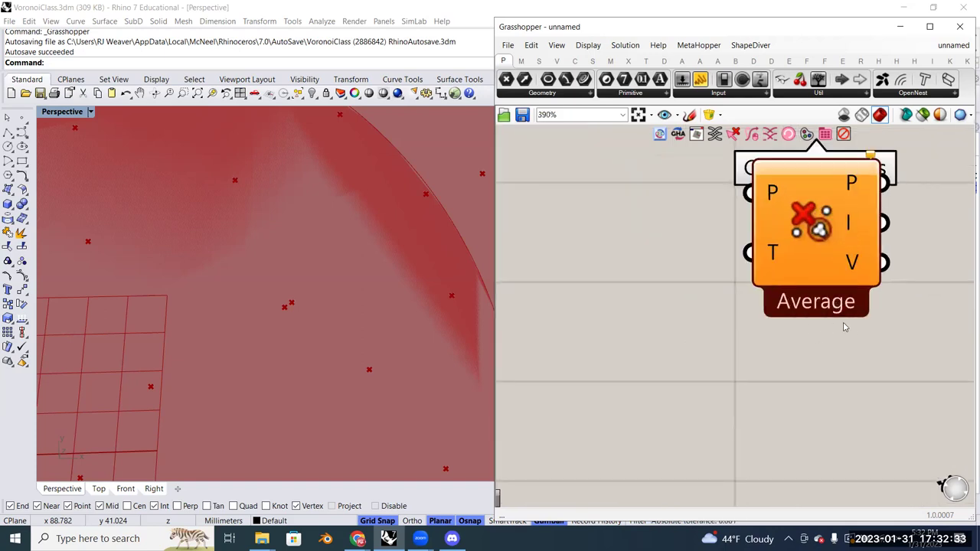
Compare the Leave One, Cull All and Average modes offered for Cull Duplicates and view the component beside the Merge and Populate Geometry components
{"action": "scroll", "coordinate": [845, 329], "scroll_direction": "down", "scroll_amount": 3}
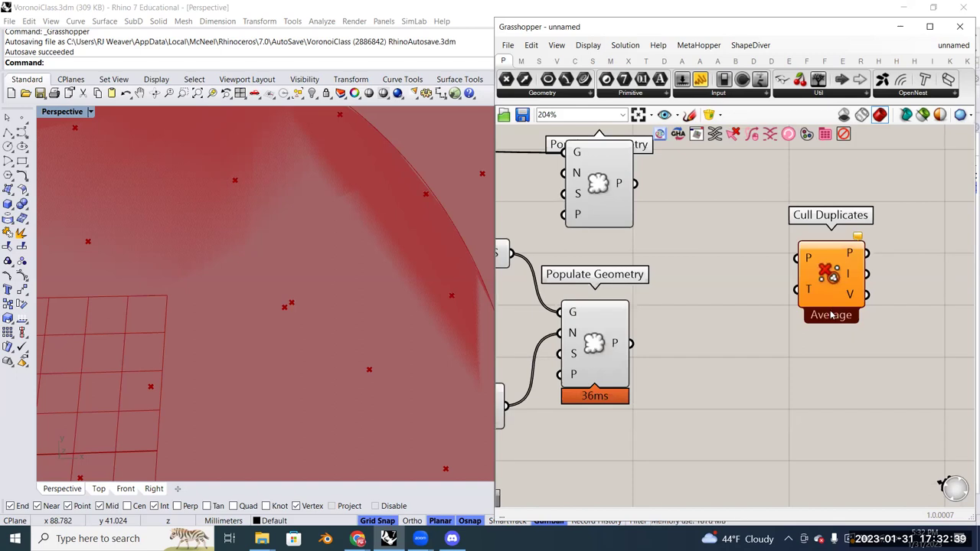
{"action": "right_click", "coordinate": [831, 311]}
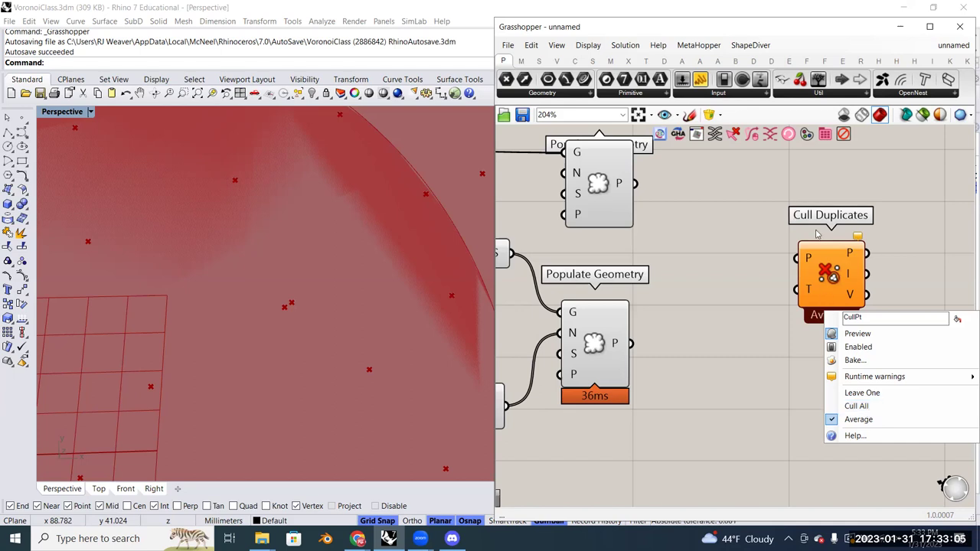
{"action": "left_click", "coordinate": [898, 240]}
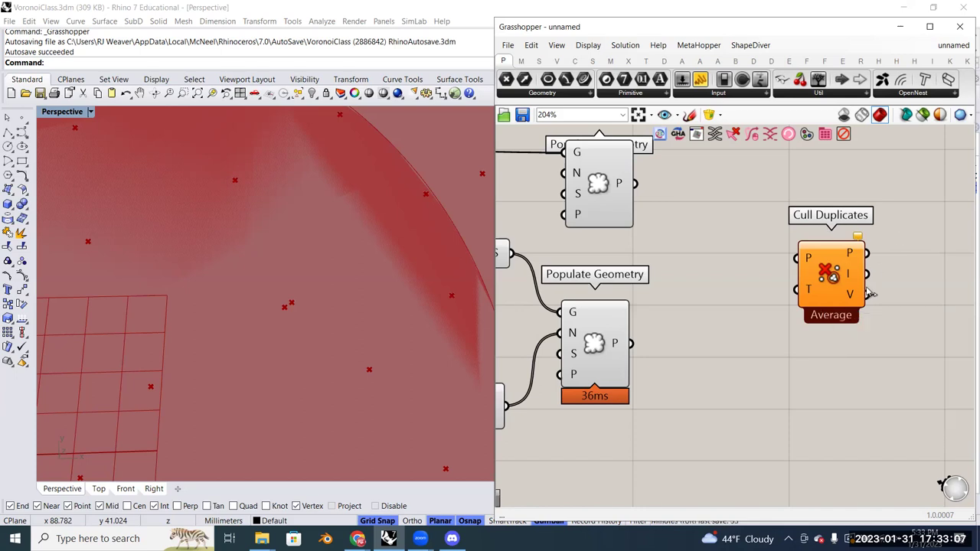
{"action": "scroll", "coordinate": [866, 297], "scroll_direction": "down", "scroll_amount": 5}
{"action": "scroll", "coordinate": [863, 301], "scroll_direction": "up", "scroll_amount": 4}
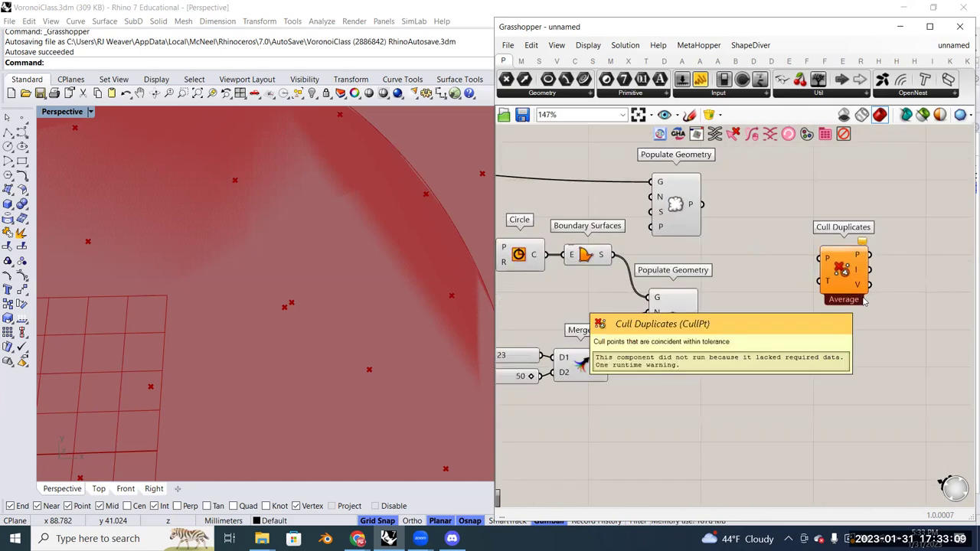
{"action": "scroll", "coordinate": [863, 301], "scroll_direction": "up", "scroll_amount": 1}
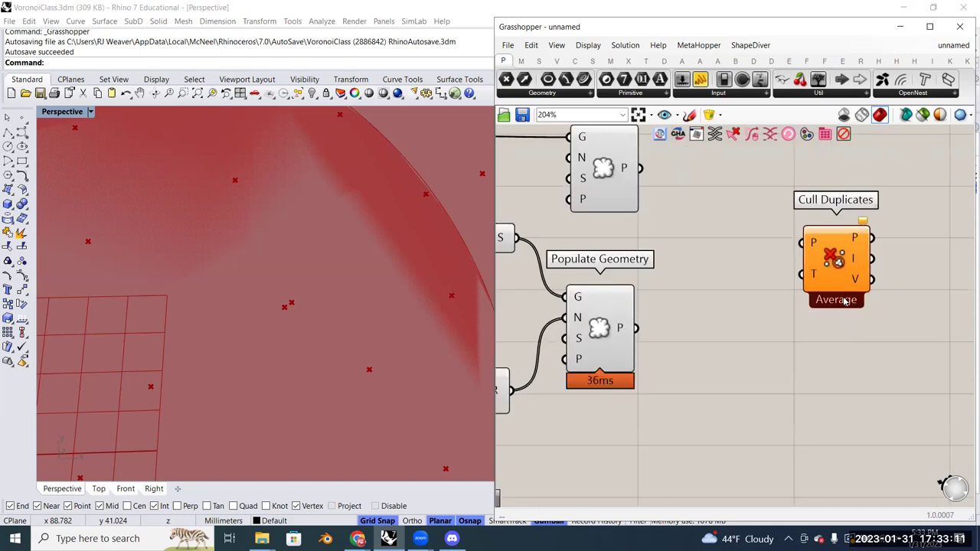
{"action": "scroll", "coordinate": [843, 306], "scroll_direction": "down", "scroll_amount": 5}
{"action": "mouse_move", "coordinate": [840, 313]}
{"action": "right_mouse_down"}
{"action": "mouse_move", "coordinate": [827, 324]}
{"action": "mouse_move", "coordinate": [895, 284]}
{"action": "mouse_move", "coordinate": [850, 313]}
{"action": "right_mouse_up"}
{"action": "mouse_move", "coordinate": [748, 358]}
{"action": "right_mouse_down"}
{"action": "mouse_move", "coordinate": [808, 346]}
{"action": "mouse_move", "coordinate": [739, 361]}
{"action": "right_mouse_up"}
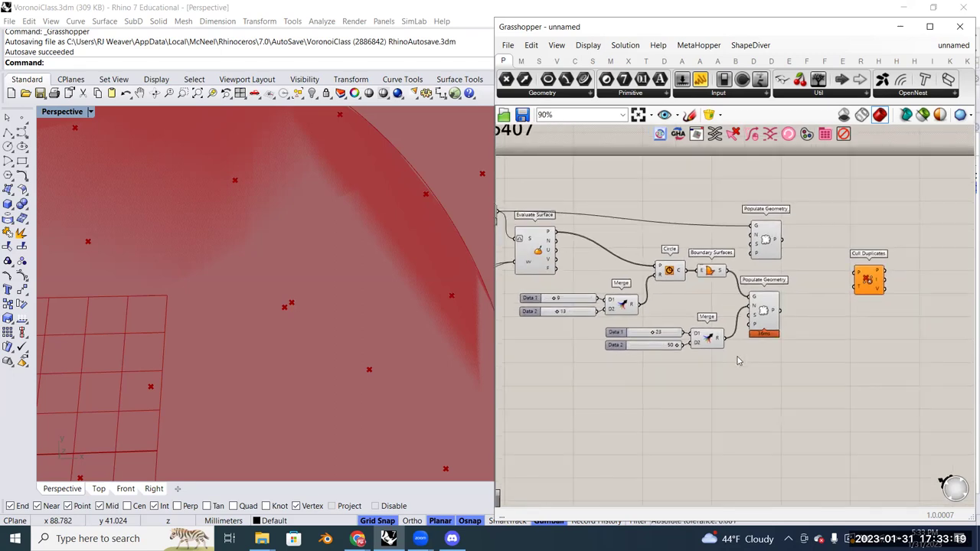
{"action": "scroll", "coordinate": [739, 361], "scroll_direction": "up", "scroll_amount": 8}
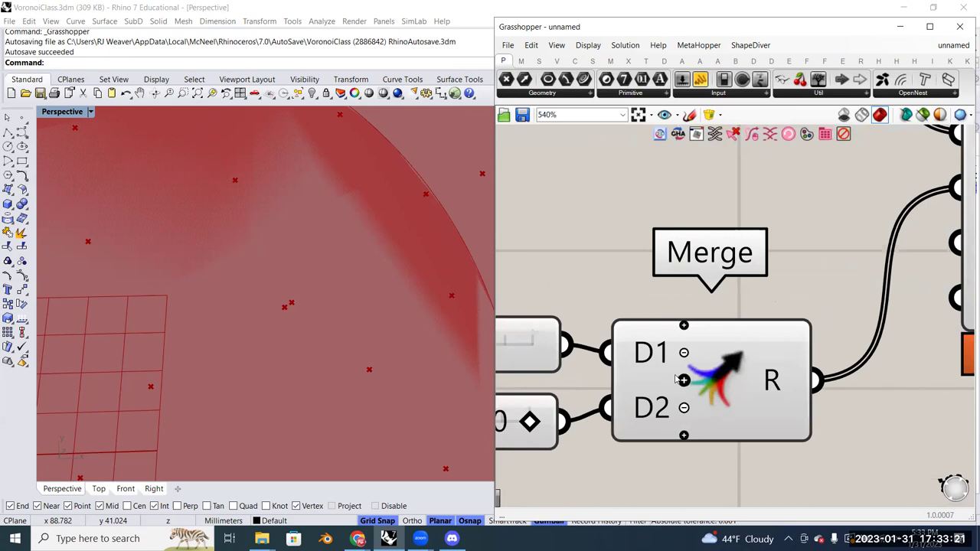
{"action": "scroll", "coordinate": [682, 383], "scroll_direction": "down", "scroll_amount": 6}
{"action": "right_click_drag", "start_coordinate": [942, 329], "coordinate": [750, 352]}
{"action": "scroll", "coordinate": [812, 343], "scroll_direction": "up", "scroll_amount": 5}
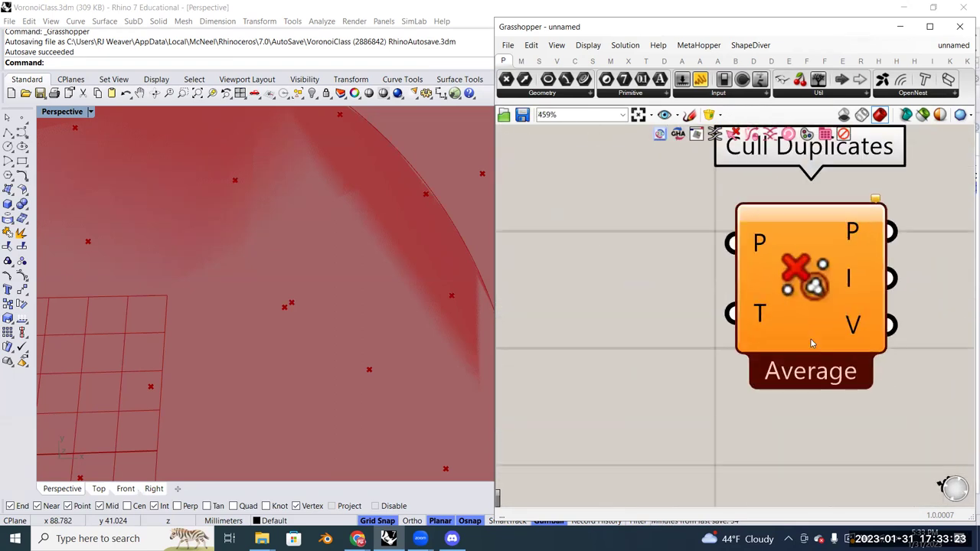
{"action": "scroll", "coordinate": [812, 343], "scroll_direction": "down", "scroll_amount": 5}
{"action": "scroll", "coordinate": [823, 366], "scroll_direction": "up", "scroll_amount": 4}
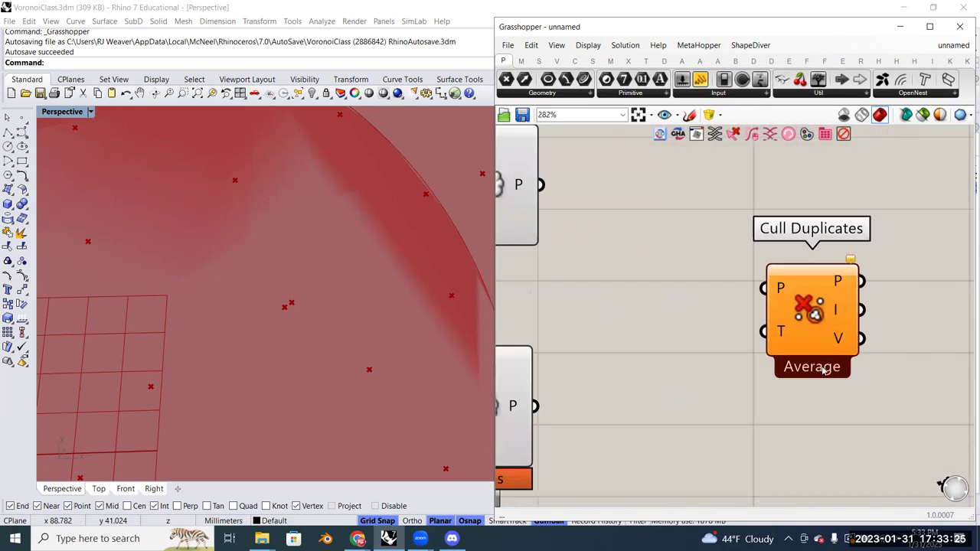
{"action": "right_click", "coordinate": [816, 366]}
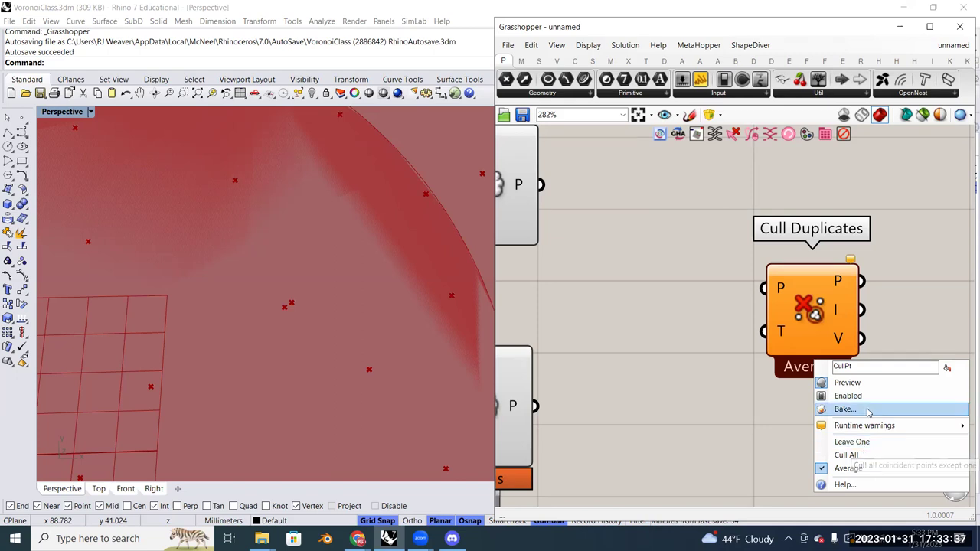
{"action": "left_click", "coordinate": [725, 413]}
{"action": "scroll", "coordinate": [792, 377], "scroll_direction": "down", "scroll_amount": 3}
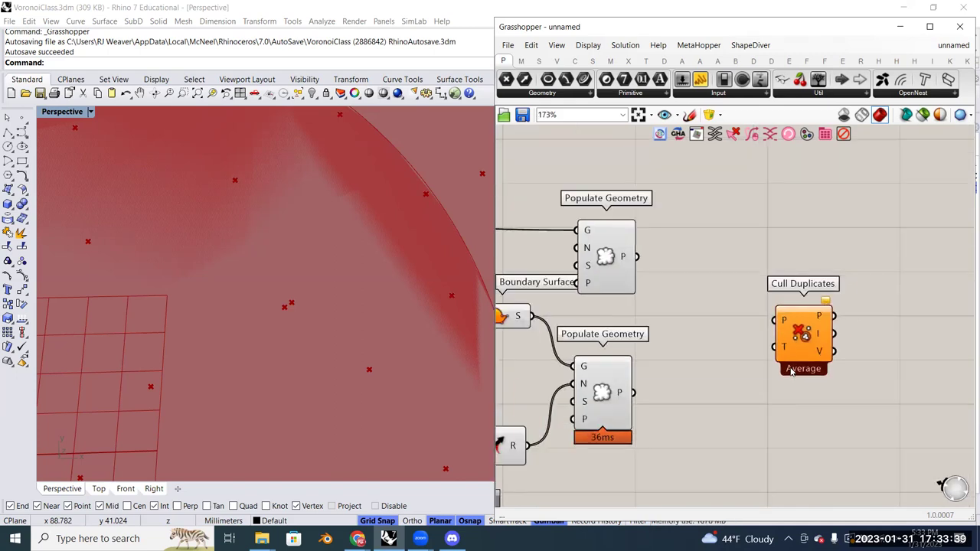
{"action": "right_click", "coordinate": [810, 365]}
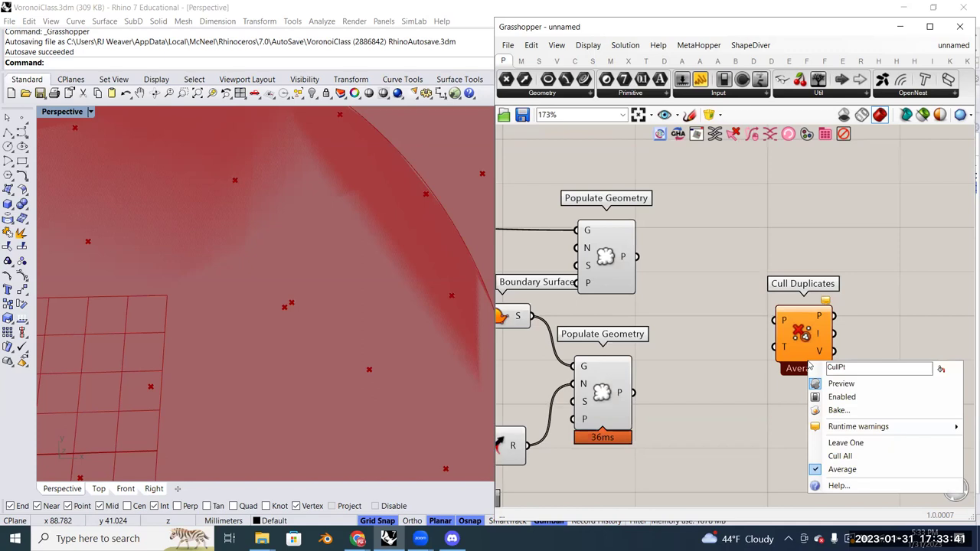
{"action": "left_click", "coordinate": [777, 403]}
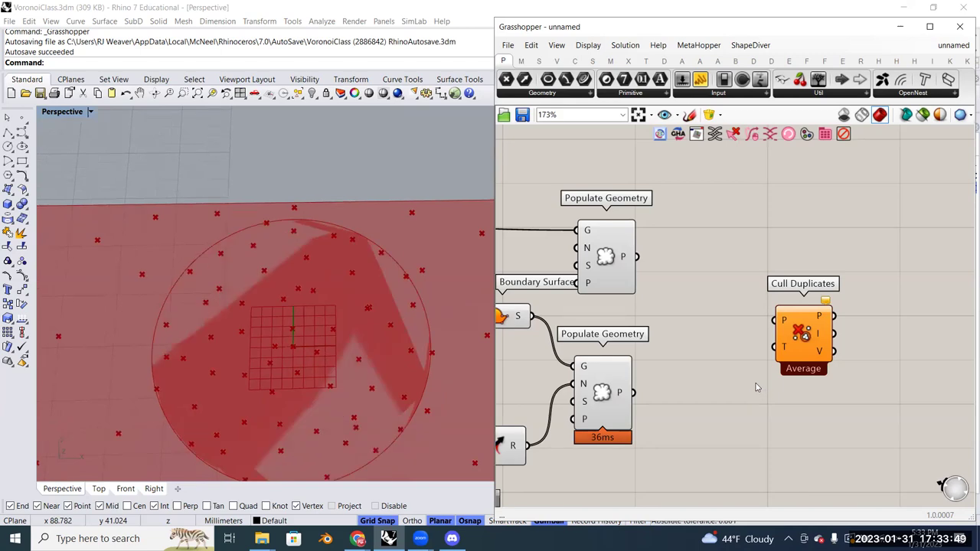
Highlight the points of both Populate Geometry components and read the descriptions of Cull Duplicates' P and T inputs
{"action": "scroll", "coordinate": [755, 375], "scroll_direction": "up", "scroll_amount": 2}
{"action": "left_click_drag", "start_coordinate": [535, 157], "coordinate": [657, 476]}
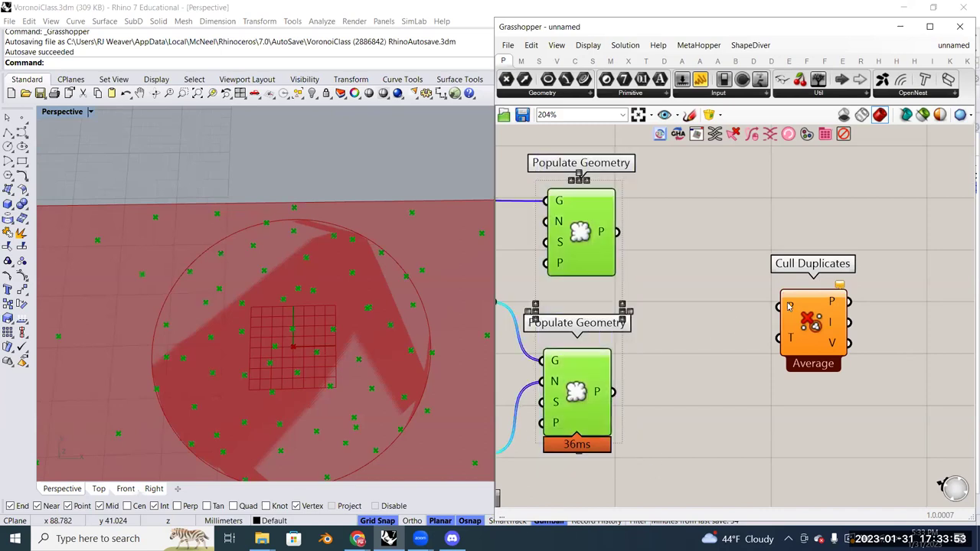
{"action": "mouse_move", "coordinate": [788, 307]}
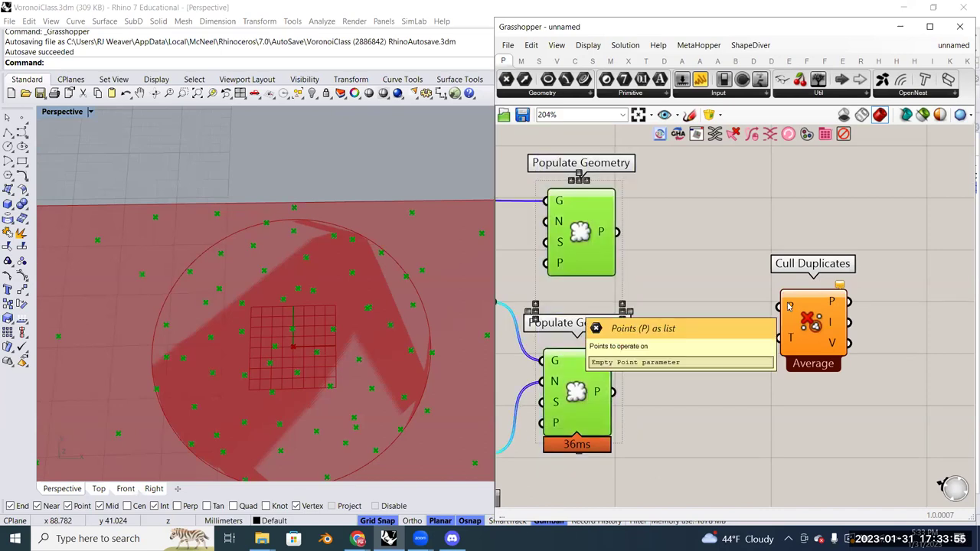
{"action": "mouse_move", "coordinate": [789, 340]}
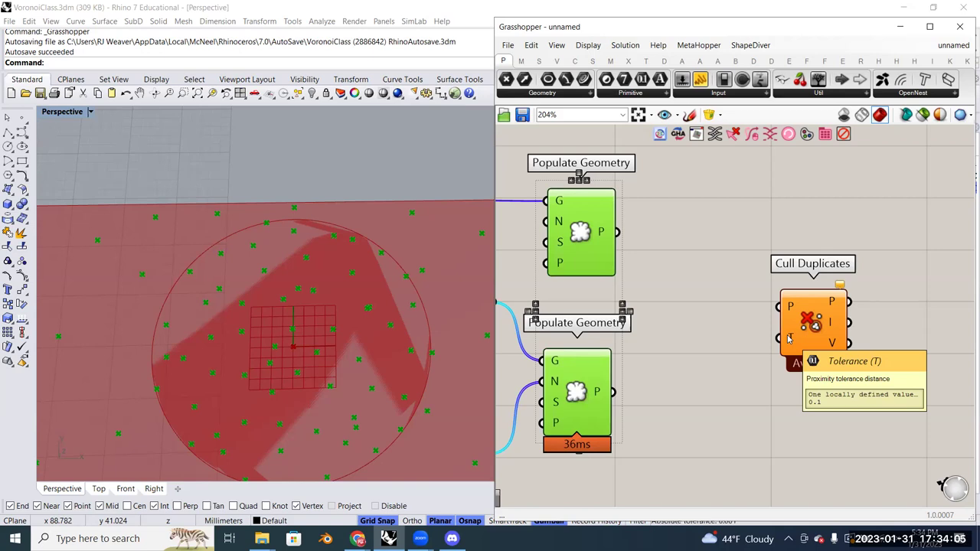
{"action": "left_click", "coordinate": [723, 329]}
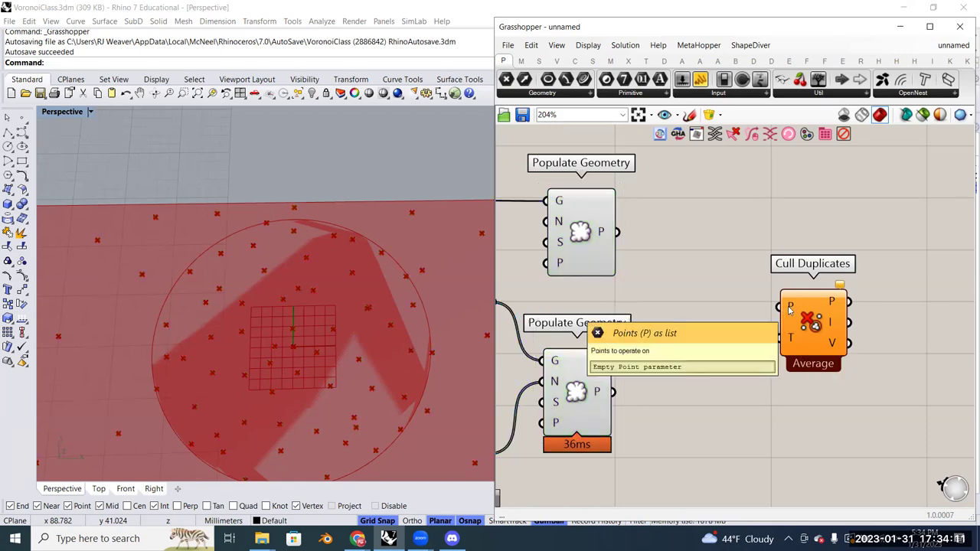
Move Cull Duplicates farther away, add a Data parameter before it and connect the P output of the rectangle's Populate Geometry to that parameter
{"action": "left_click_drag", "start_coordinate": [789, 309], "coordinate": [848, 299]}
{"action": "double_click", "coordinate": [713, 295]}
{"action": "type", "text": "data"}
{"action": "key", "text": "Return"}
{"action": "left_click_drag", "start_coordinate": [618, 232], "coordinate": [695, 317]}
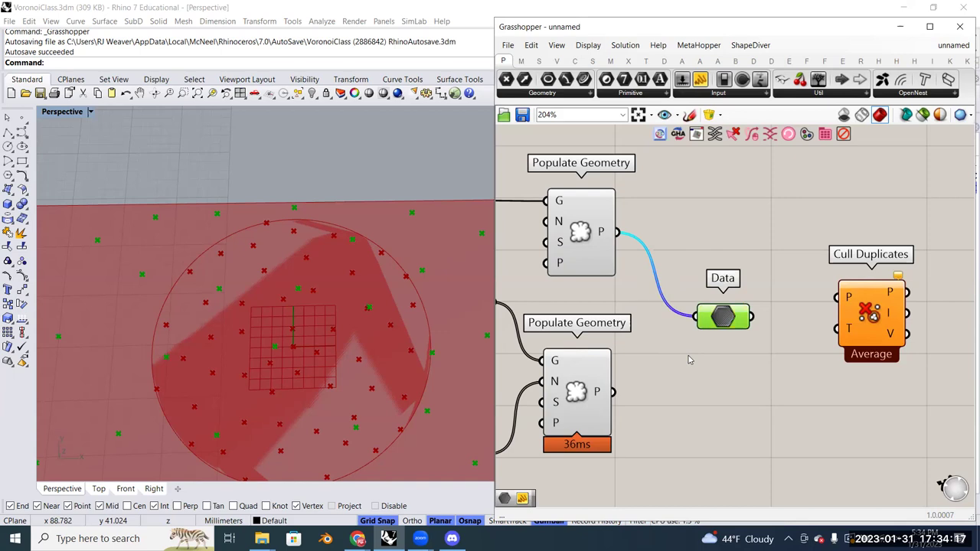
{"action": "left_click", "coordinate": [589, 245]}
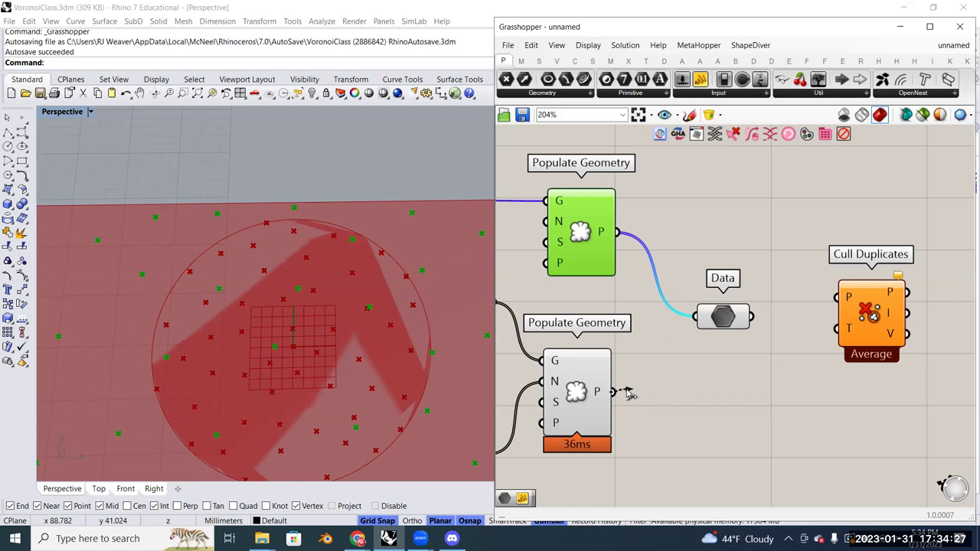
Connect the P output of the circles' Populate Geometry to the Data parameter in place of the rectangle's points
{"action": "left_click", "coordinate": [591, 392]}
{"action": "left_click_drag", "start_coordinate": [615, 392], "coordinate": [698, 316]}
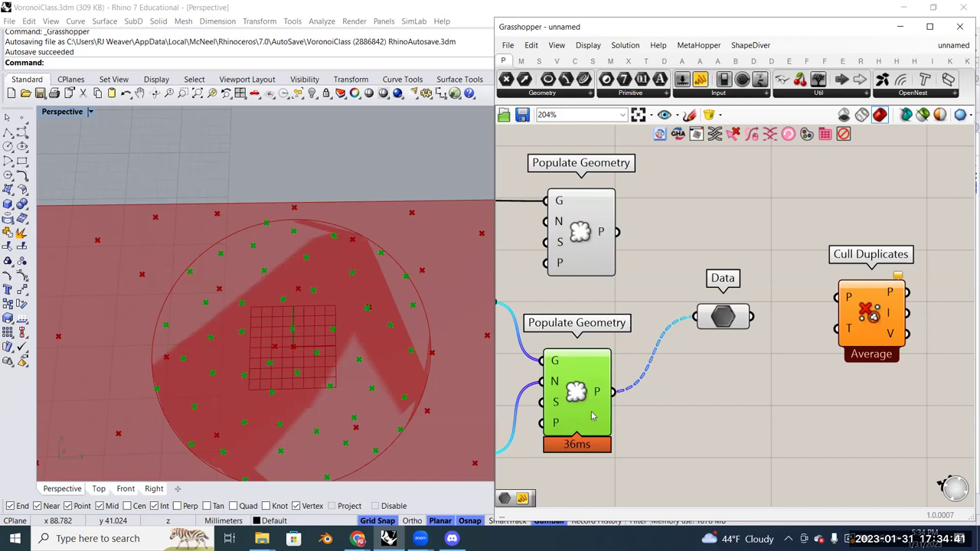
{"action": "mouse_move", "coordinate": [600, 392]}
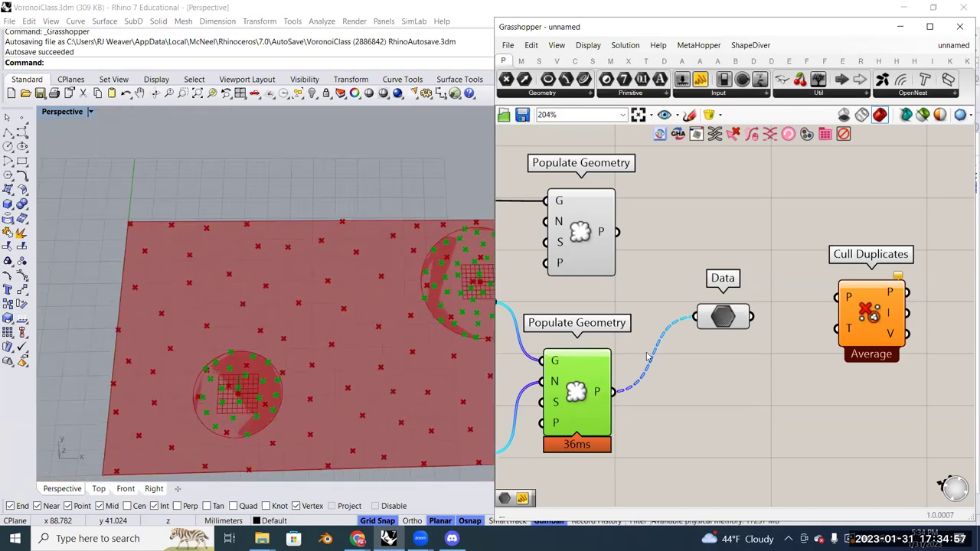
Turn the Profiler canvas widget off and back on
{"action": "right_click_drag", "start_coordinate": [647, 357], "coordinate": [650, 401]}
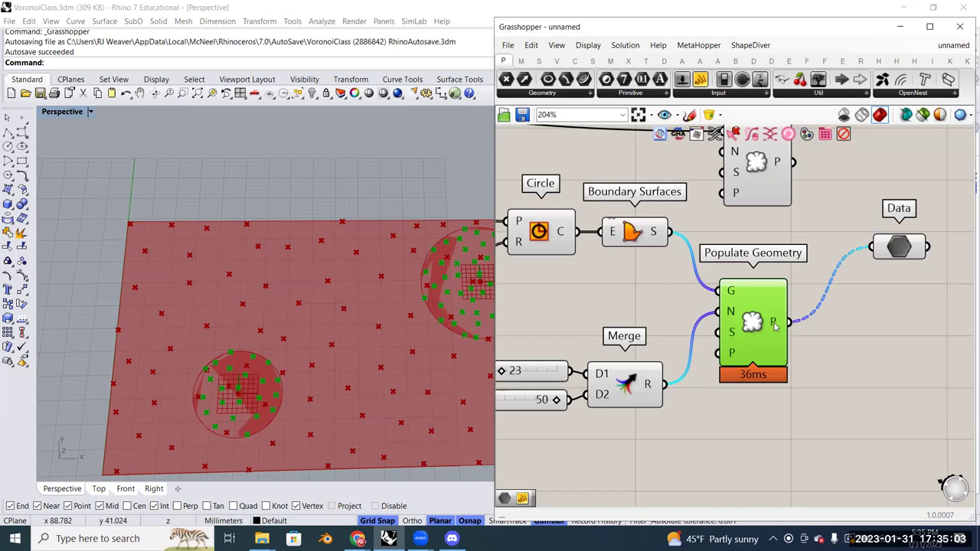
{"action": "scroll", "coordinate": [769, 326], "scroll_direction": "up", "scroll_amount": 1}
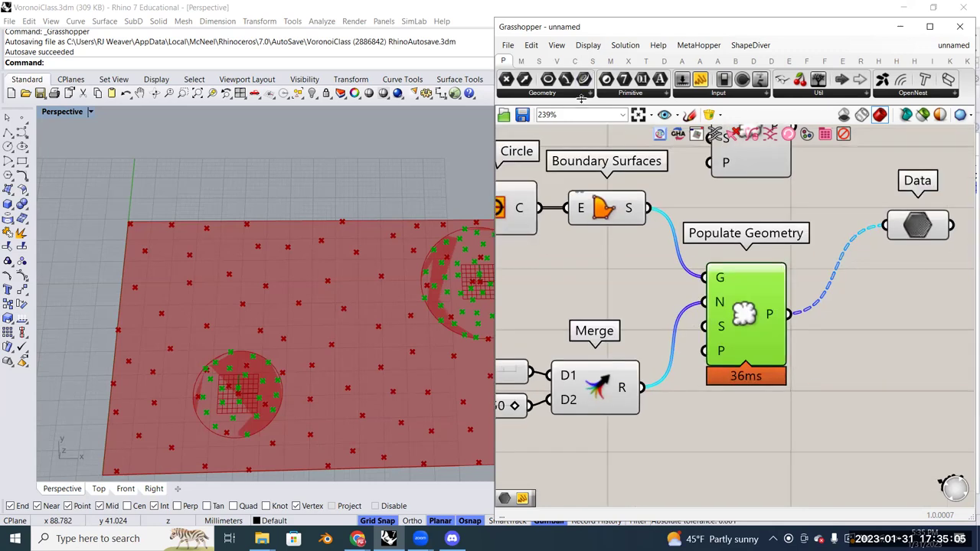
{"action": "left_click", "coordinate": [588, 44]}
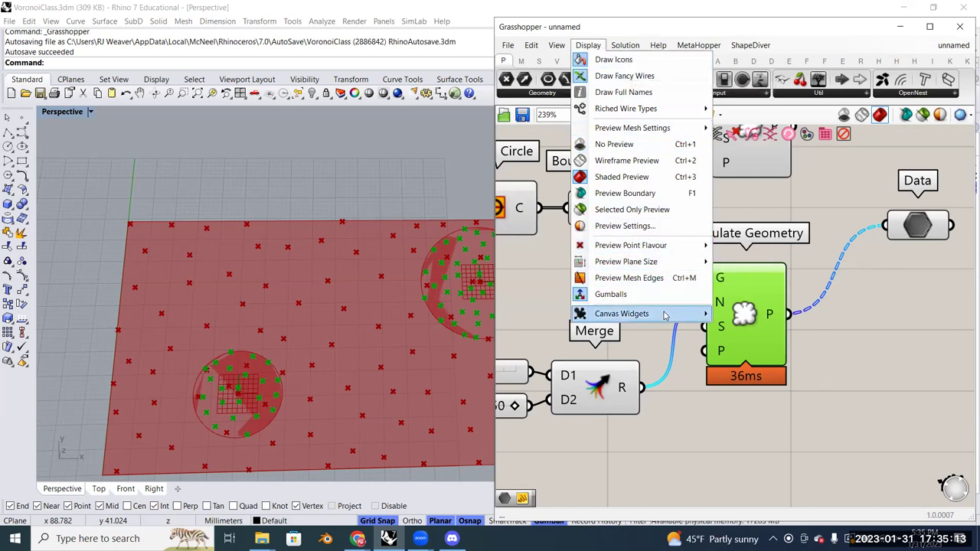
{"action": "mouse_move", "coordinate": [665, 315]}
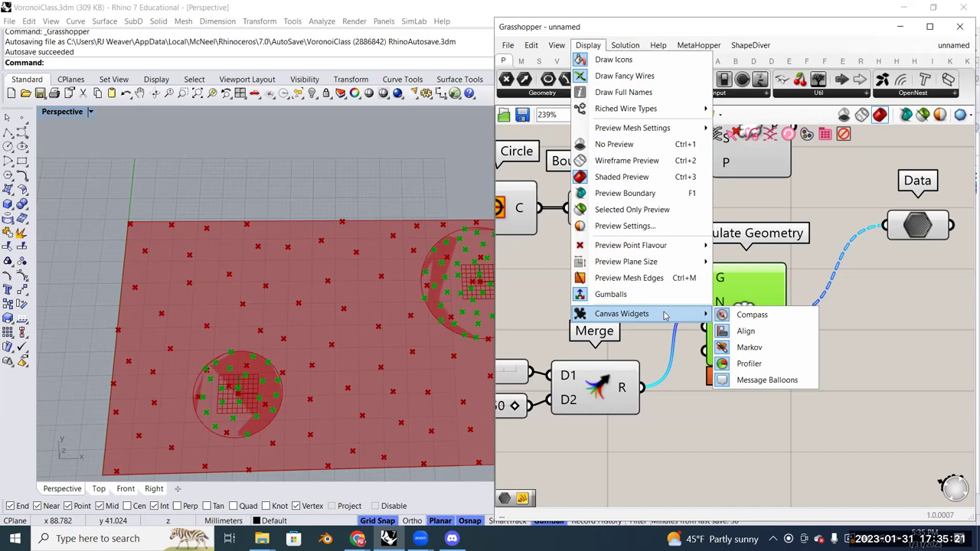
{"action": "left_click", "coordinate": [769, 365]}
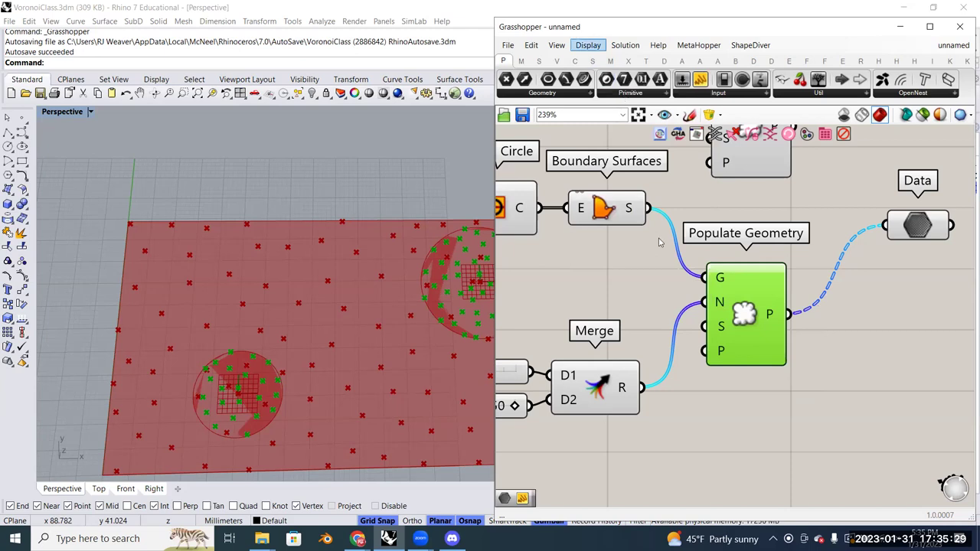
{"action": "left_click", "coordinate": [588, 45]}
{"action": "left_click", "coordinate": [733, 363]}
Examine the circles' Populate Geometry component, including its Profiler time label, its P output's data and the dashed wire to Data
{"action": "scroll", "coordinate": [853, 372], "scroll_direction": "down", "scroll_amount": 1}
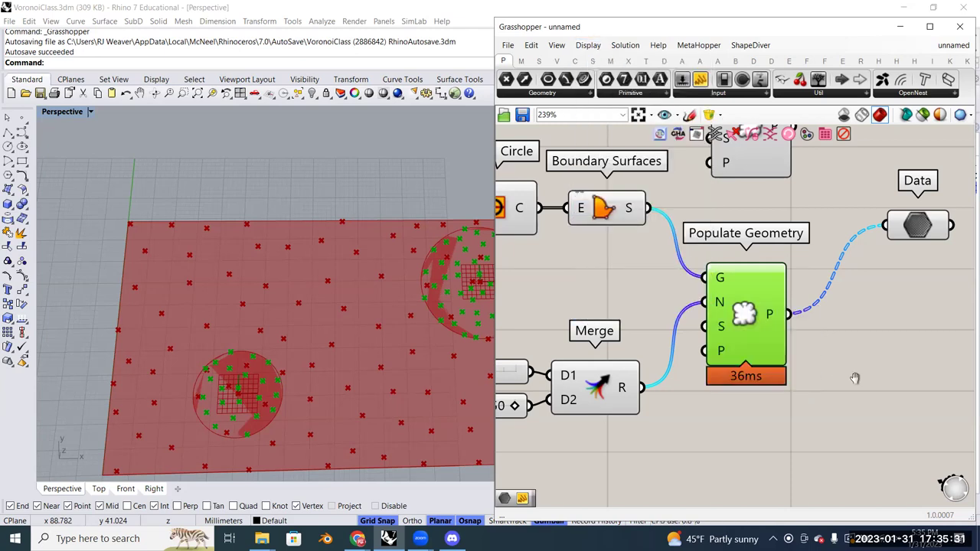
{"action": "scroll", "coordinate": [857, 382], "scroll_direction": "down", "scroll_amount": 3}
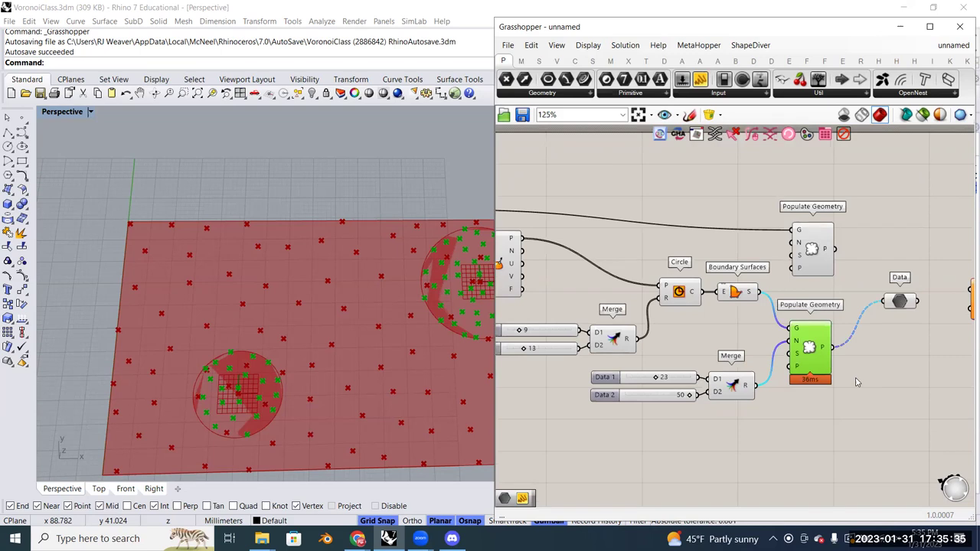
{"action": "scroll", "coordinate": [857, 370], "scroll_direction": "up", "scroll_amount": 3}
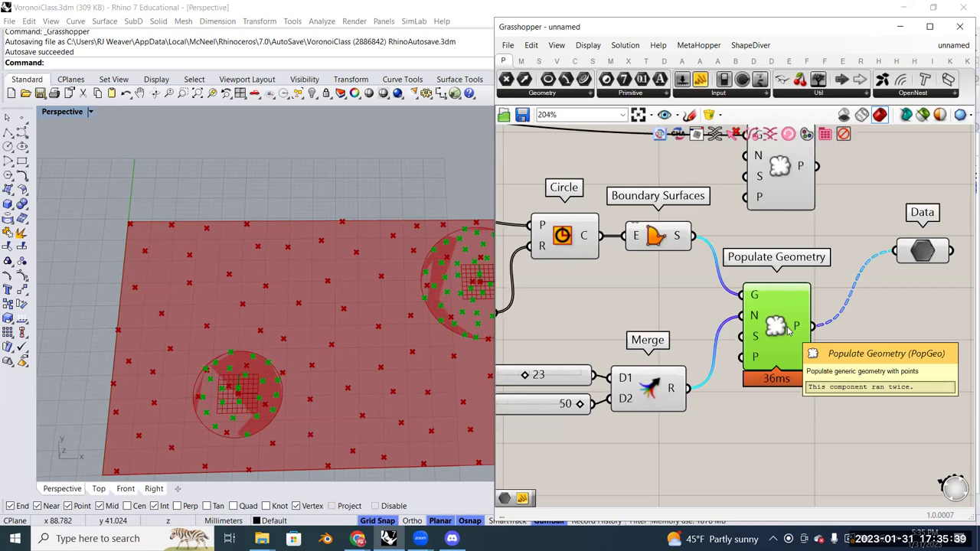
{"action": "scroll", "coordinate": [789, 331], "scroll_direction": "down", "scroll_amount": 3}
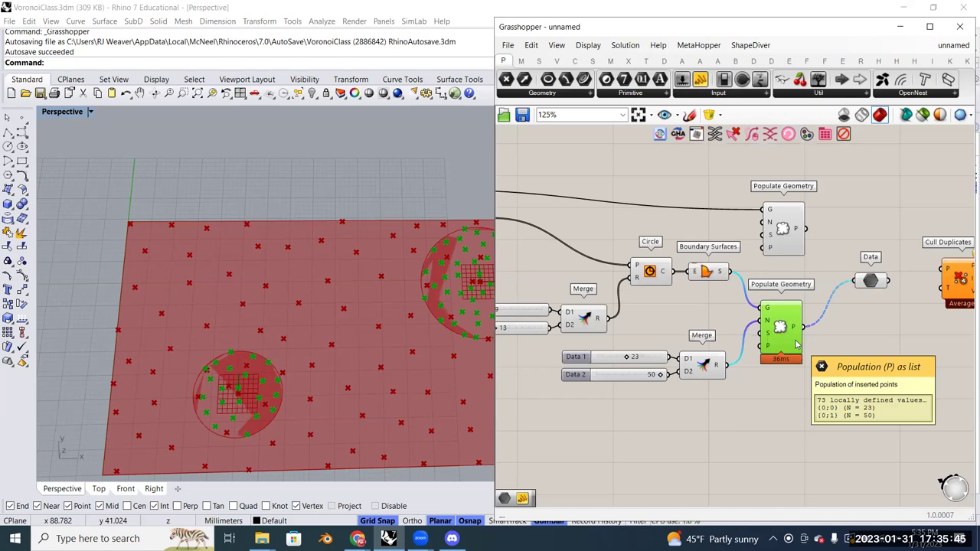
{"action": "scroll", "coordinate": [796, 345], "scroll_direction": "up", "scroll_amount": 4}
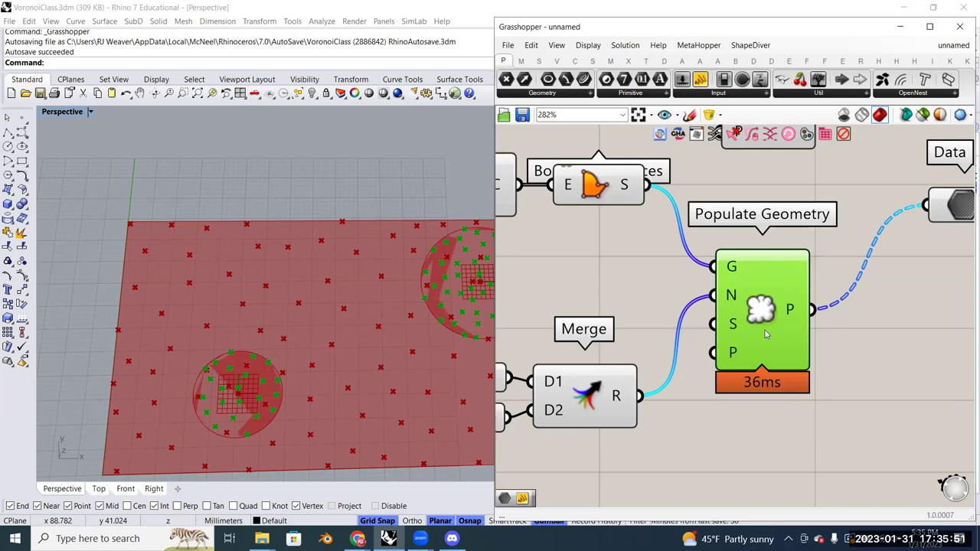
{"action": "scroll", "coordinate": [766, 333], "scroll_direction": "down", "scroll_amount": 5}
{"action": "scroll", "coordinate": [732, 367], "scroll_direction": "up", "scroll_amount": 4}
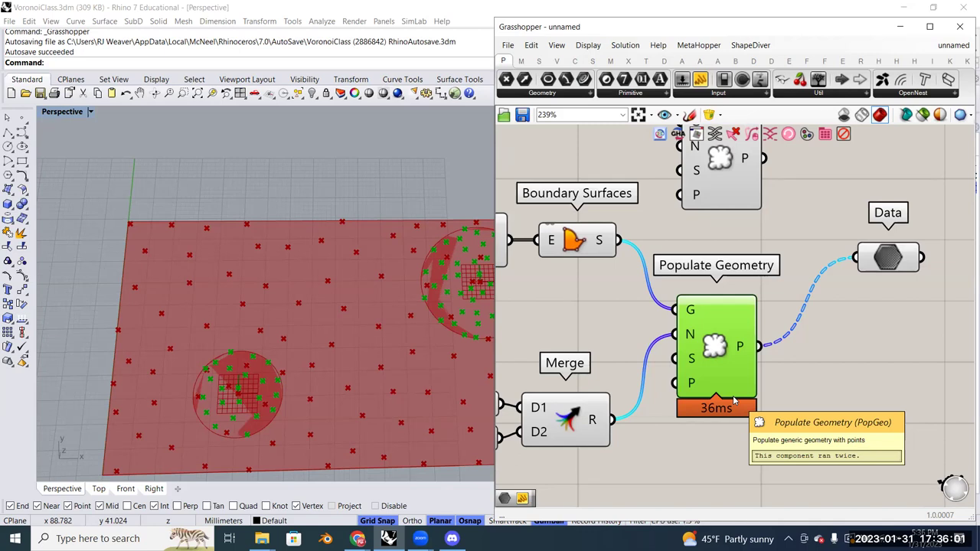
{"action": "scroll", "coordinate": [733, 395], "scroll_direction": "down", "scroll_amount": 2}
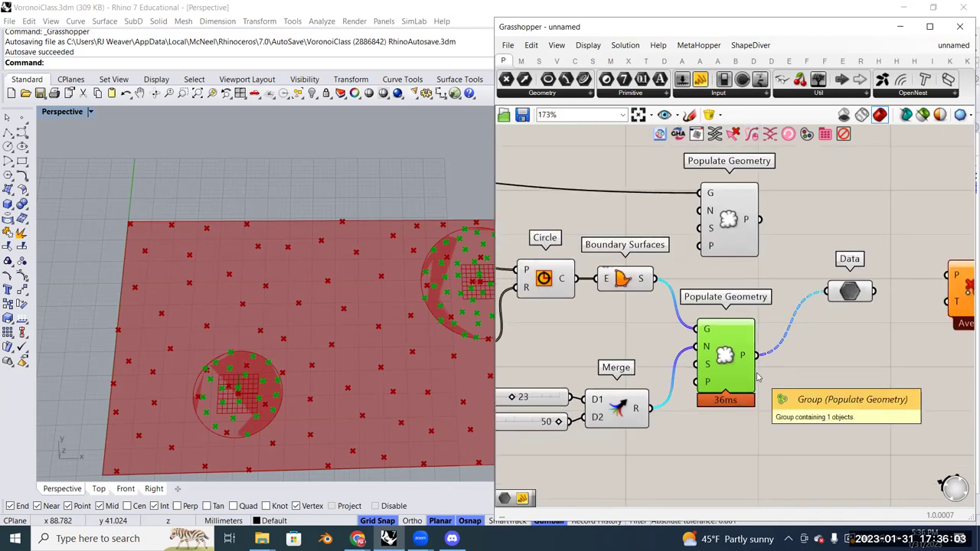
{"action": "scroll", "coordinate": [762, 371], "scroll_direction": "down", "scroll_amount": 2}
{"action": "scroll", "coordinate": [770, 369], "scroll_direction": "up", "scroll_amount": 2}
{"action": "scroll", "coordinate": [808, 388], "scroll_direction": "up", "scroll_amount": 1}
{"action": "scroll", "coordinate": [800, 391], "scroll_direction": "down", "scroll_amount": 3}
{"action": "scroll", "coordinate": [792, 392], "scroll_direction": "up", "scroll_amount": 4}
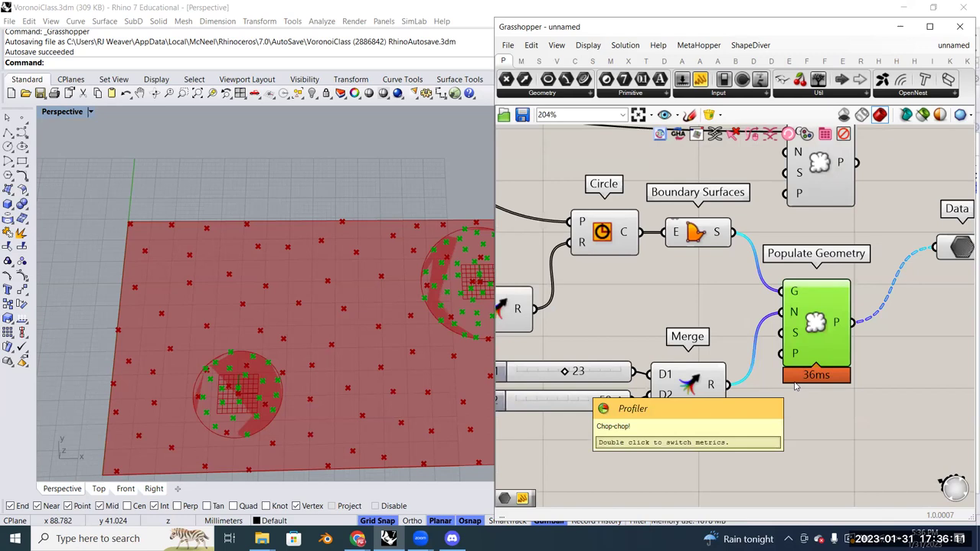
{"action": "scroll", "coordinate": [795, 386], "scroll_direction": "down", "scroll_amount": 2}
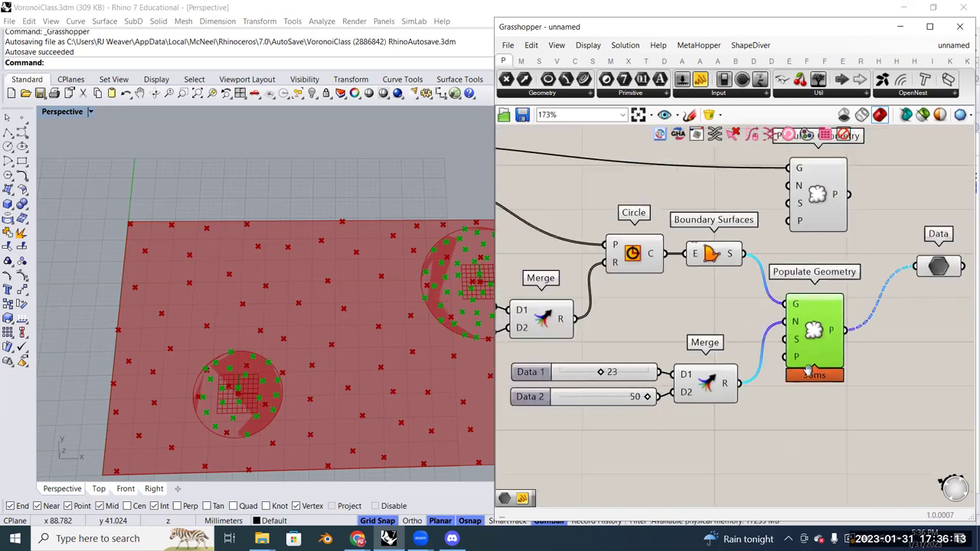
Add a Panel below the Data parameter and connect the P output of the circles' Populate Geometry to it
{"action": "right_click_drag", "start_coordinate": [846, 284], "coordinate": [784, 314]}
{"action": "scroll", "coordinate": [821, 304], "scroll_direction": "up", "scroll_amount": 3}
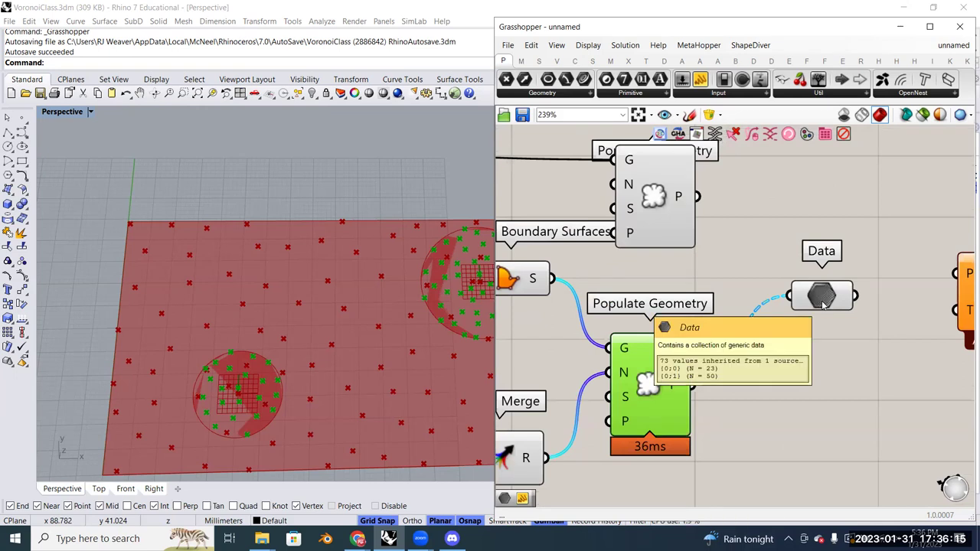
{"action": "left_click", "coordinate": [821, 300]}
{"action": "left_click", "coordinate": [832, 433]}
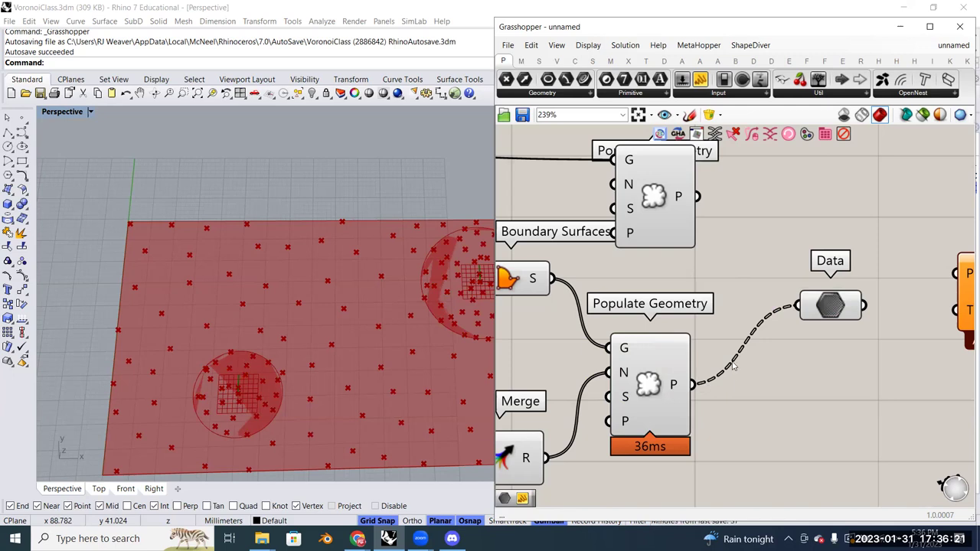
{"action": "double_click", "coordinate": [768, 411]}
{"action": "type", "text": "panel"}
{"action": "key", "text": "Return"}
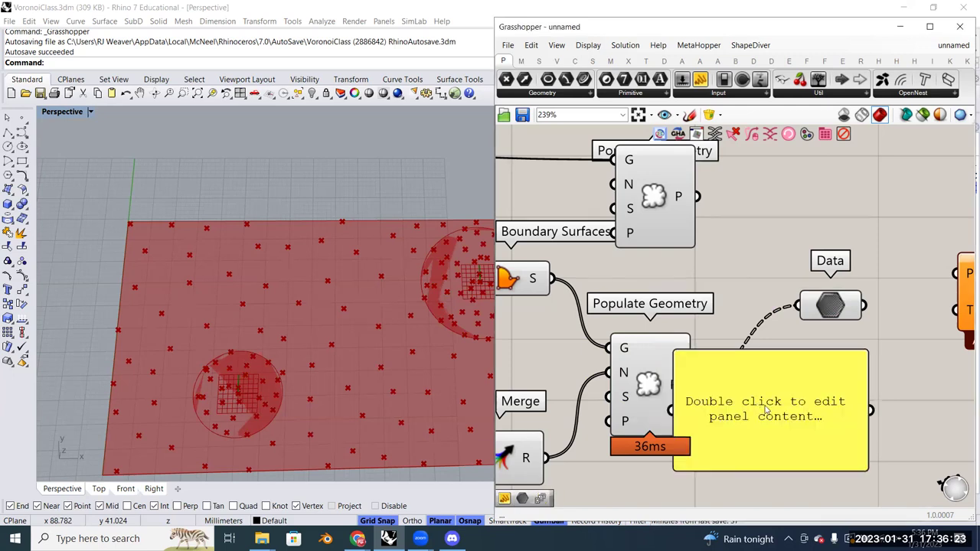
{"action": "left_click_drag", "start_coordinate": [765, 412], "coordinate": [820, 433]}
{"action": "right_click_drag", "start_coordinate": [821, 432], "coordinate": [812, 412]}
{"action": "left_click_drag", "start_coordinate": [688, 366], "coordinate": [766, 470]}
Lengthen the Panel and scroll its point list to where branch {0;1} begins
{"action": "scroll", "coordinate": [728, 412], "scroll_direction": "down", "scroll_amount": 2}
{"action": "scroll", "coordinate": [801, 301], "scroll_direction": "down", "scroll_amount": 2}
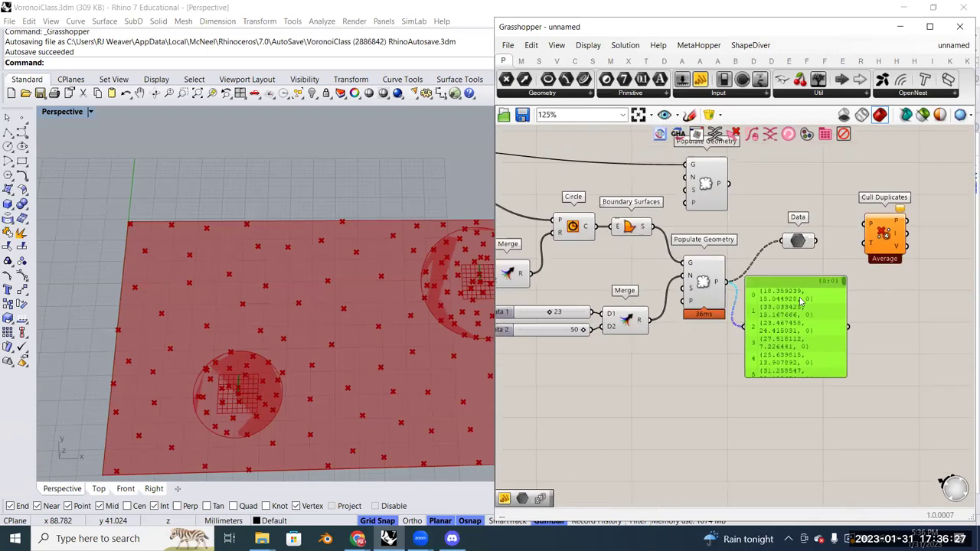
{"action": "right_click_drag", "start_coordinate": [801, 301], "coordinate": [801, 262]}
{"action": "left_click_drag", "start_coordinate": [801, 339], "coordinate": [810, 509]}
{"action": "right_click_drag", "start_coordinate": [833, 311], "coordinate": [839, 263]}
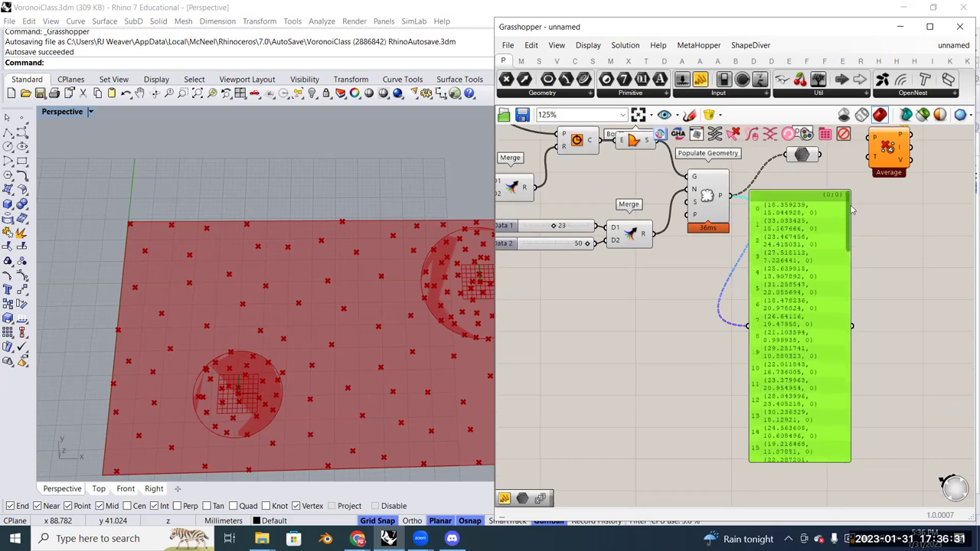
{"action": "left_click_drag", "start_coordinate": [851, 207], "coordinate": [850, 280]}
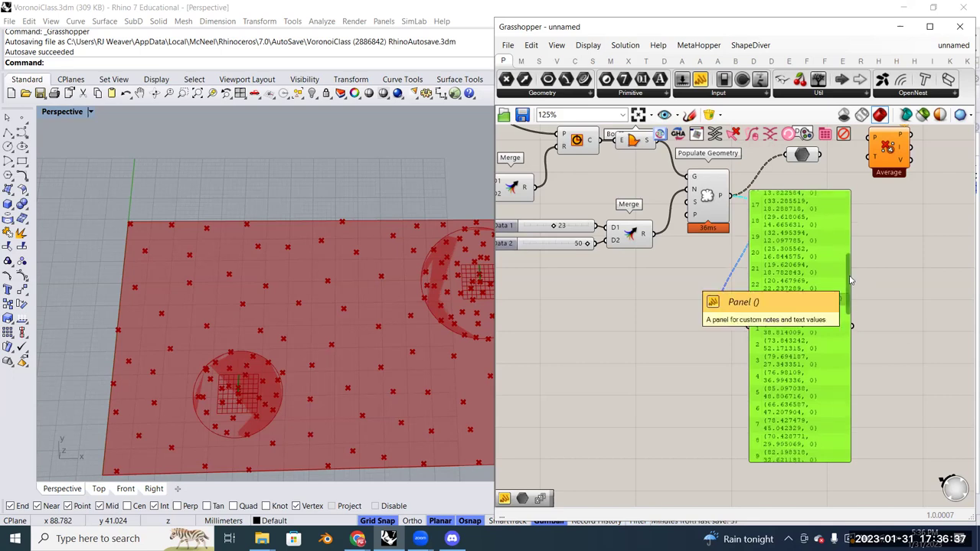
{"action": "right_click_drag", "start_coordinate": [850, 281], "coordinate": [838, 375]}
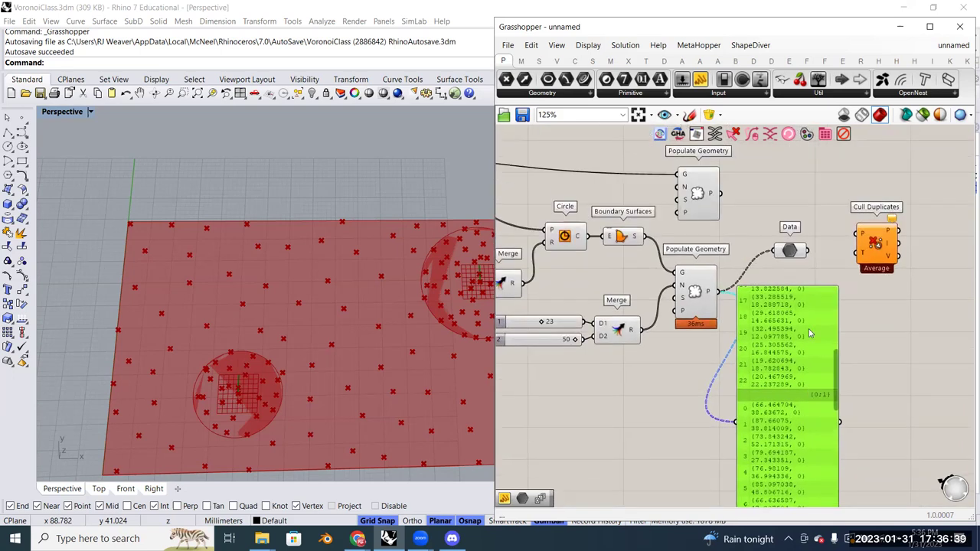
Connect the P output of the rectangle's Populate Geometry to the Data parameter in place of the circles' points
{"action": "left_click", "coordinate": [708, 201]}
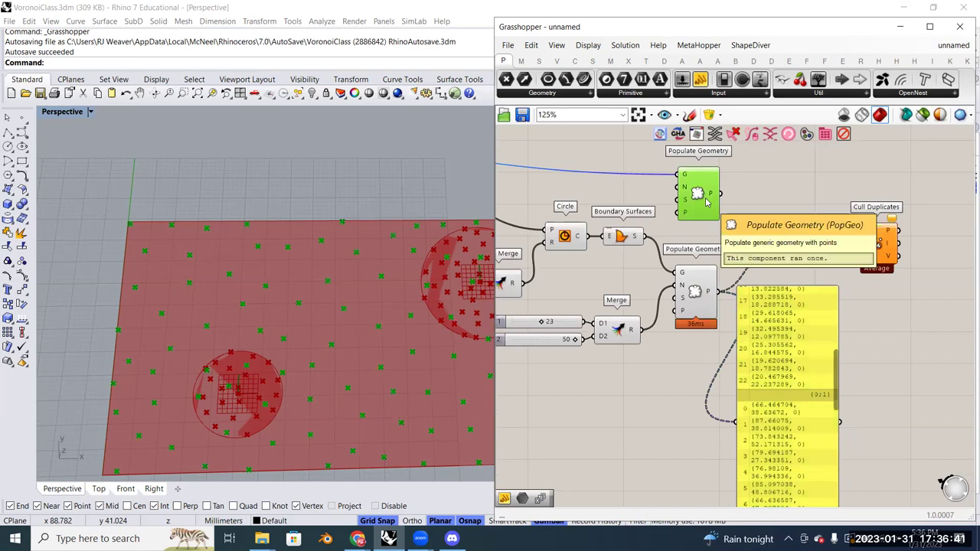
{"action": "left_click_drag", "start_coordinate": [720, 193], "coordinate": [777, 253]}
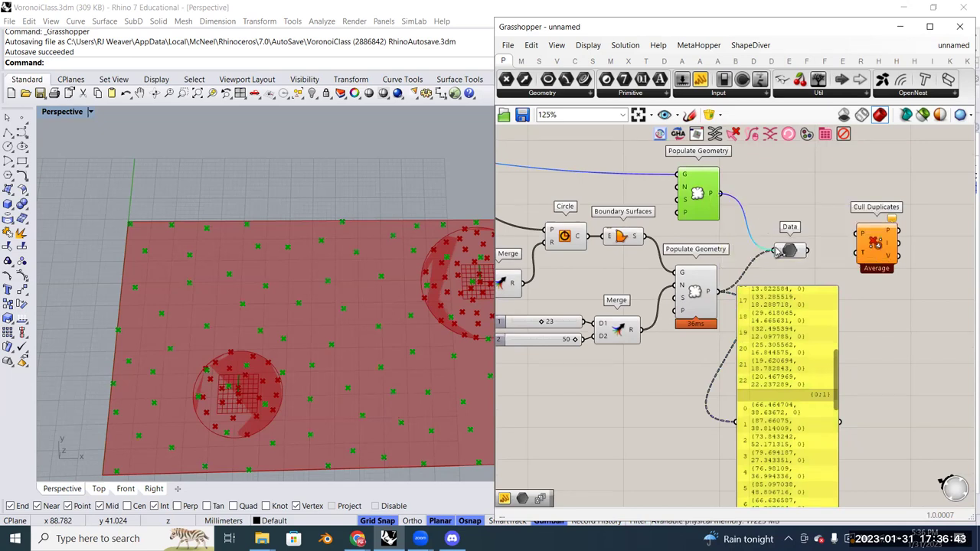
{"action": "mouse_move", "coordinate": [712, 195]}
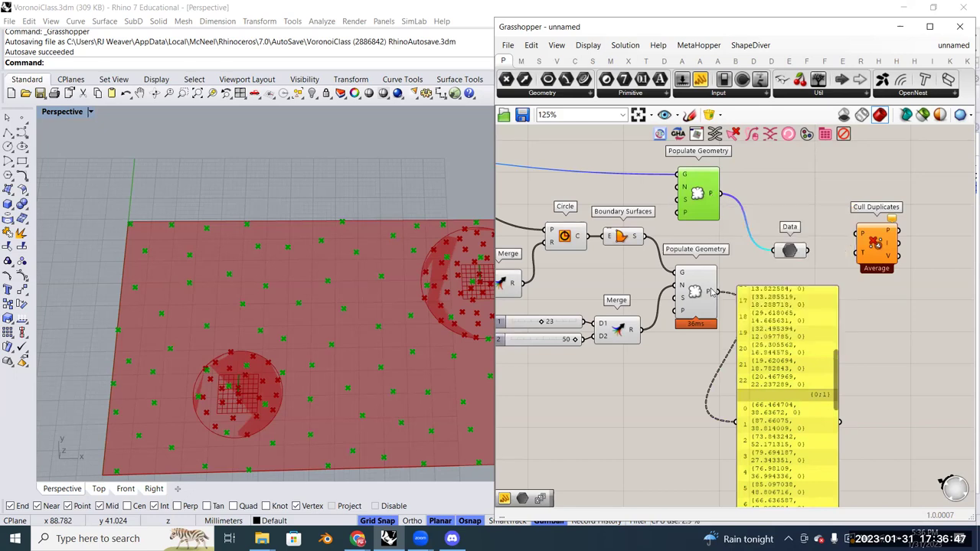
{"action": "mouse_move", "coordinate": [712, 291]}
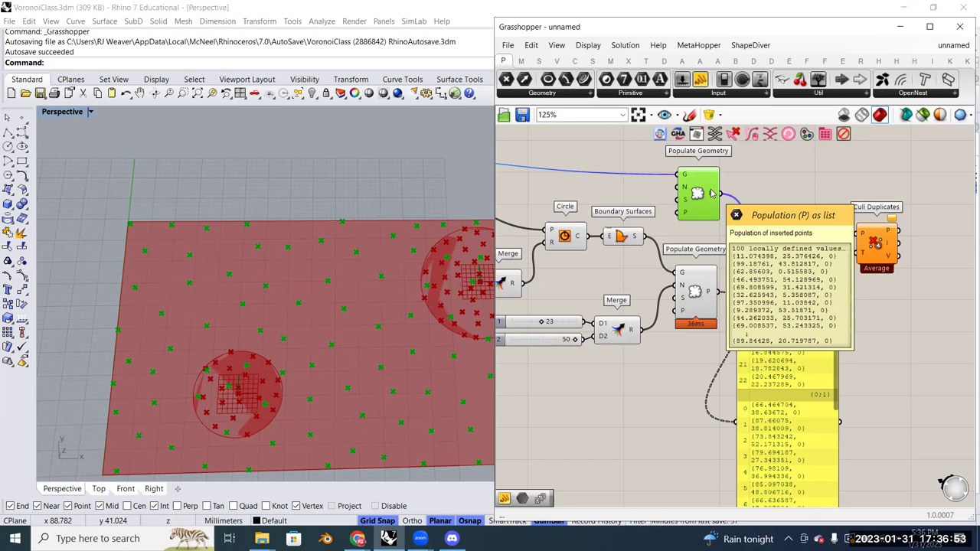
{"action": "left_click_drag", "start_coordinate": [712, 193], "coordinate": [774, 249]}
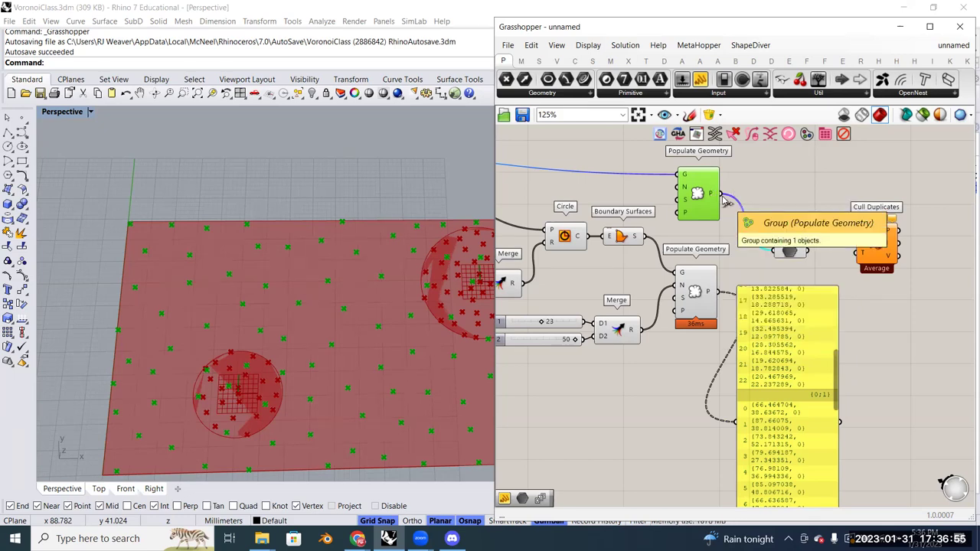
Add an empty Panel above the Data parameter with the search keyword "//" and delete it
{"action": "right_click_drag", "start_coordinate": [712, 220], "coordinate": [747, 203]}
{"action": "left_click", "coordinate": [735, 185]}
{"action": "double_click", "coordinate": [735, 185]}
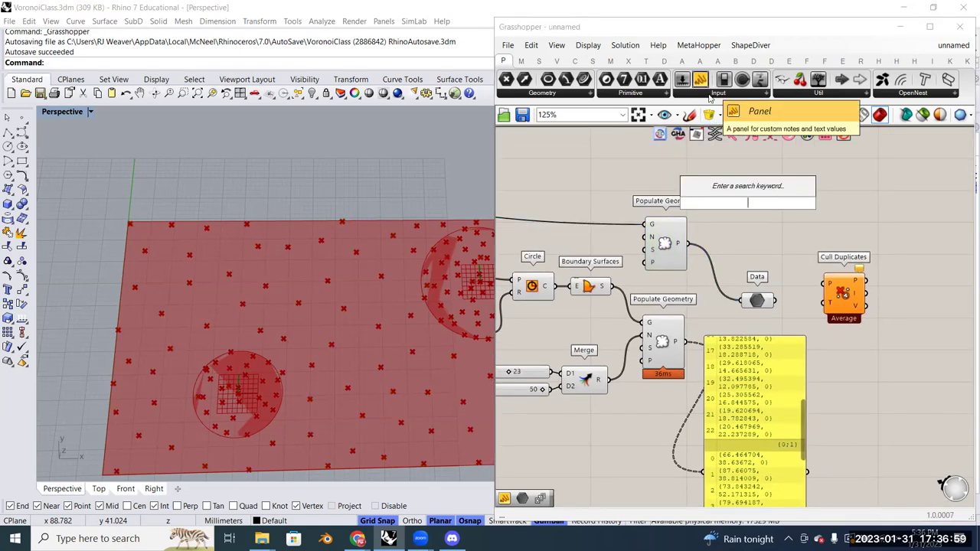
{"action": "type", "text": "//"}
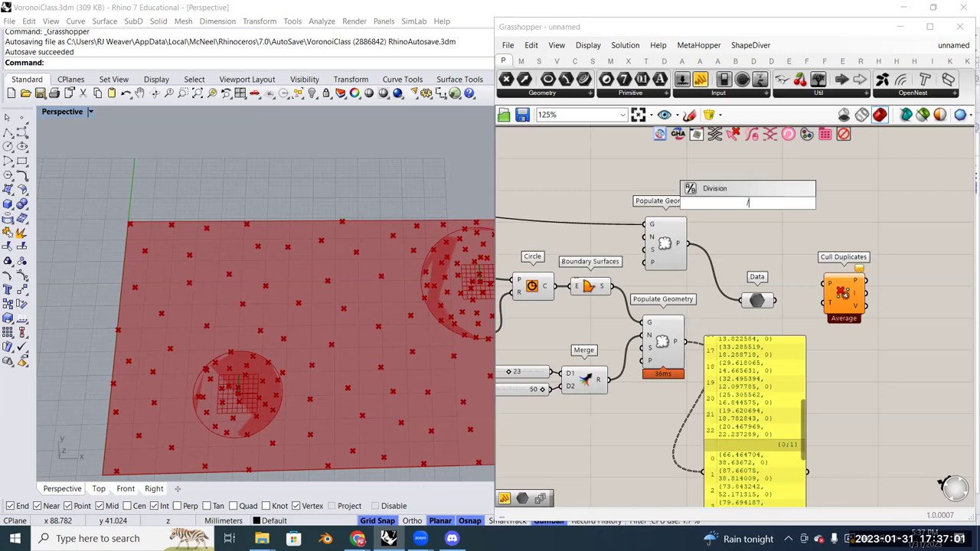
{"action": "key", "text": "BackSpace"}
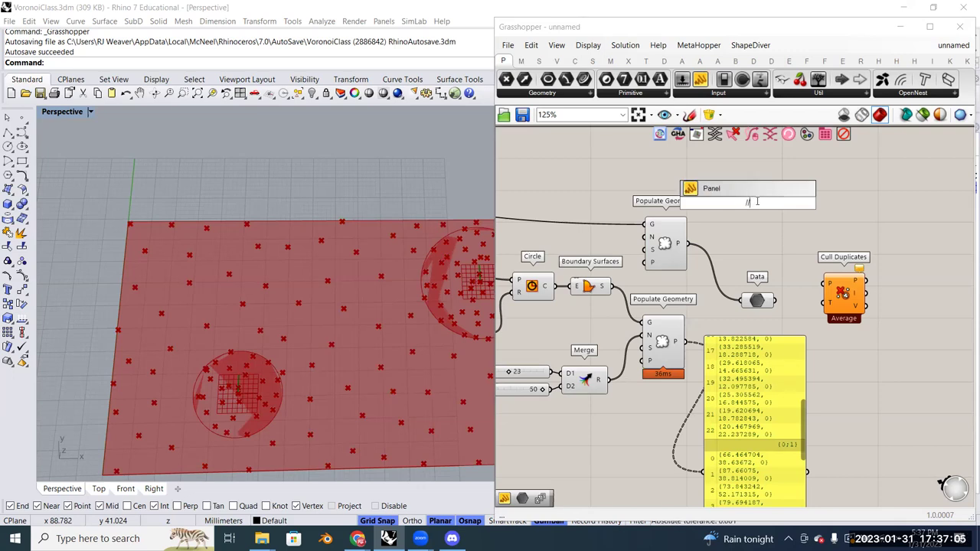
{"action": "key", "text": "Return"}
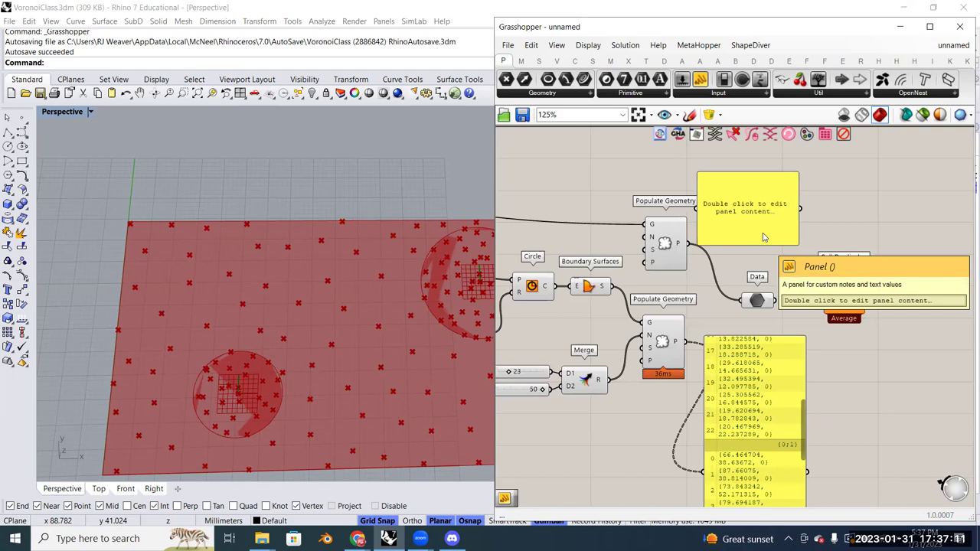
{"action": "left_click", "coordinate": [761, 230]}
{"action": "key", "text": "Delete"}
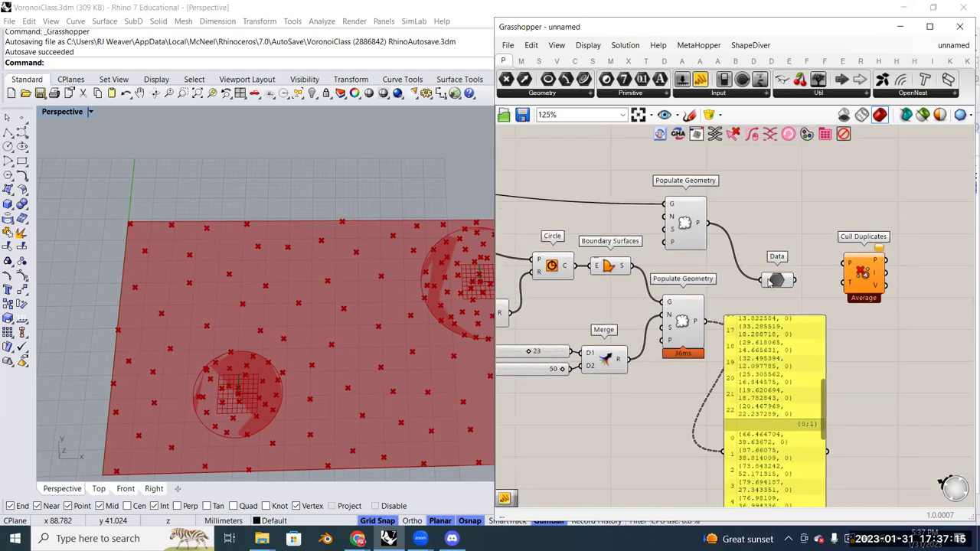
Disconnect the PopGeo (Populate Geometry).P source from the Data parameter and reconnect the rectangle's P output to it
{"action": "mouse_move", "coordinate": [779, 282]}
{"action": "scroll", "coordinate": [781, 282], "scroll_direction": "up", "scroll_amount": 4}
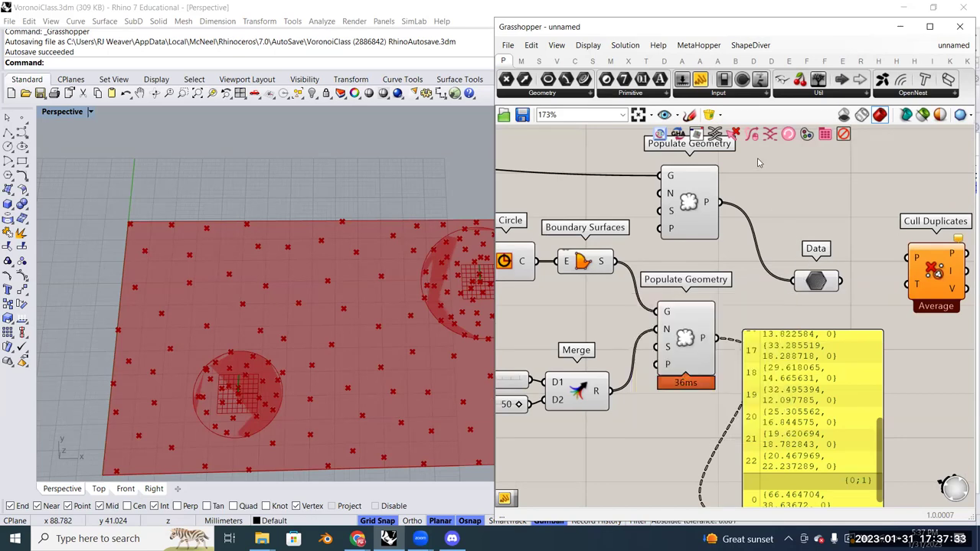
{"action": "right_click", "coordinate": [814, 282]}
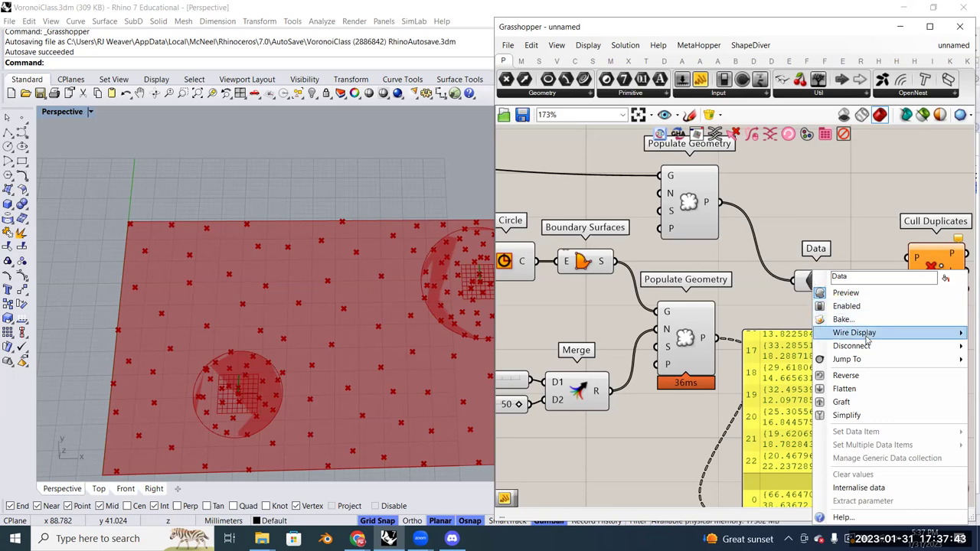
{"action": "mouse_move", "coordinate": [867, 348]}
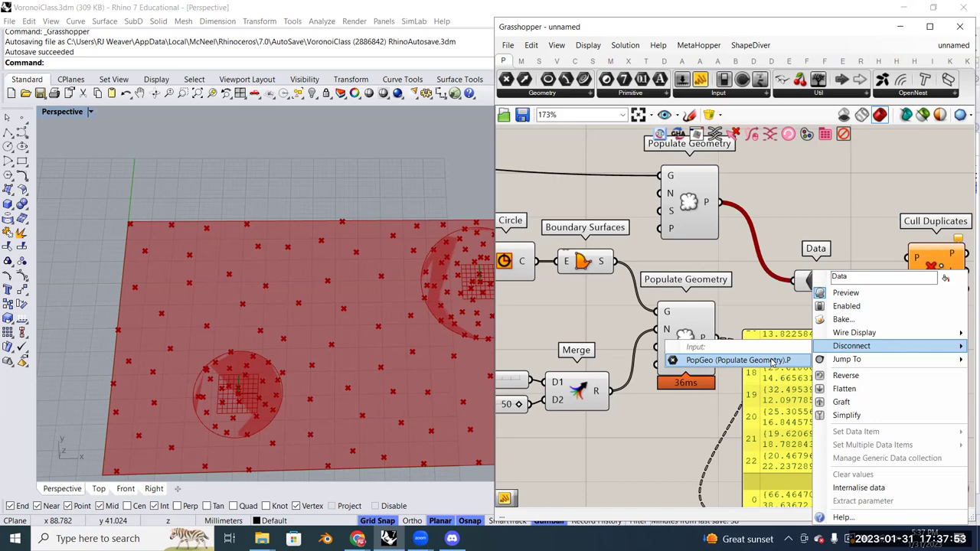
{"action": "left_click", "coordinate": [771, 361]}
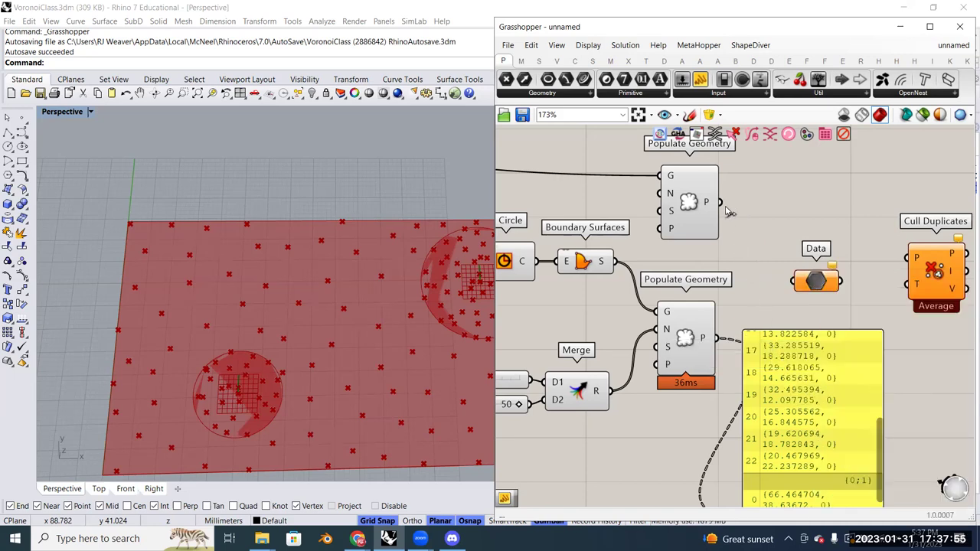
{"action": "left_click_drag", "start_coordinate": [721, 202], "coordinate": [797, 281]}
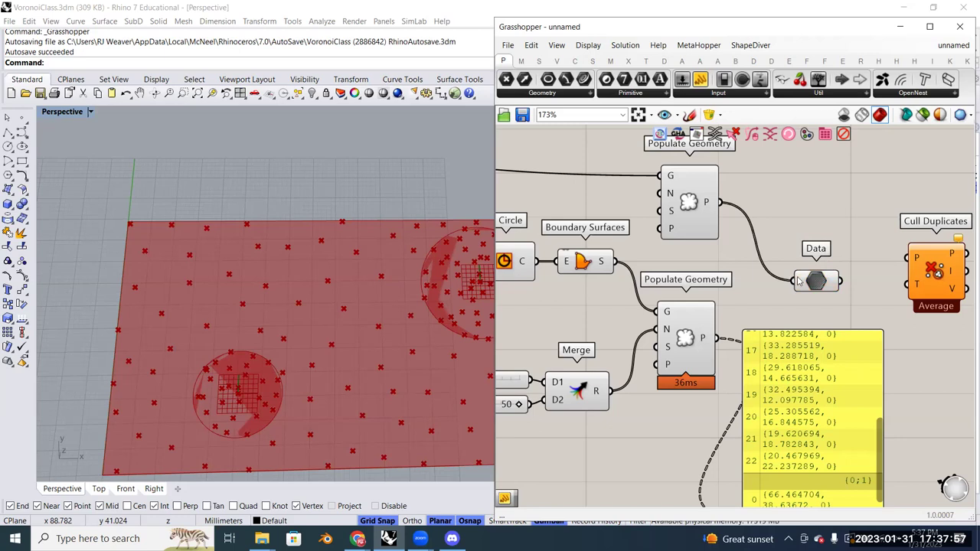
Unplug the rectangle's points from the Data parameter and remove the parameter from the canvas
{"action": "mouse_move", "coordinate": [802, 283]}
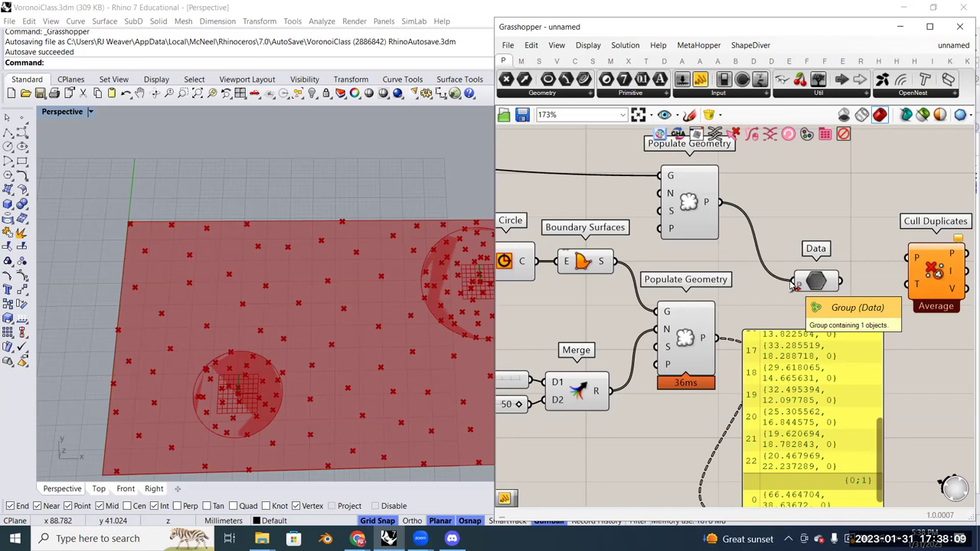
{"action": "left_click_drag", "start_coordinate": [794, 284], "coordinate": [729, 207]}
{"action": "key", "text": "ctrl+z"}
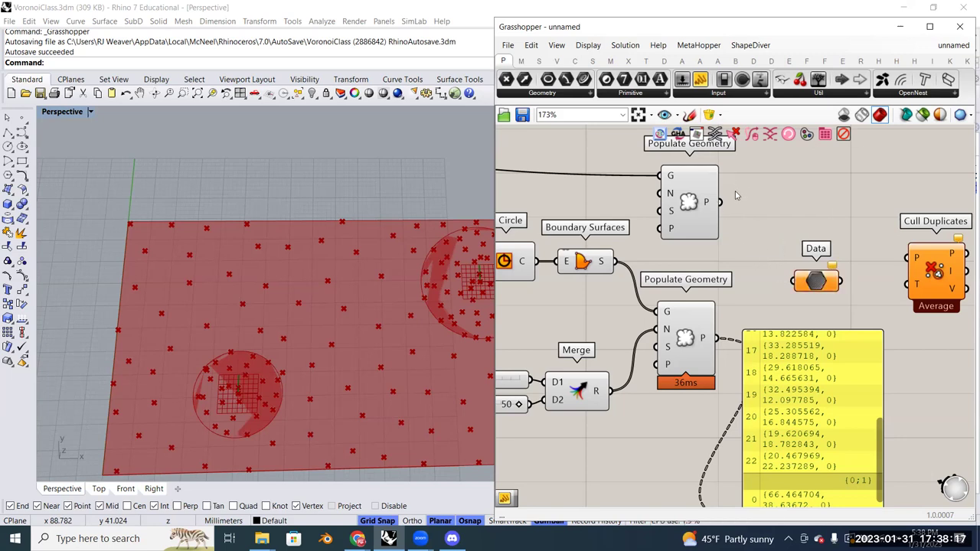
{"action": "right_click_drag", "start_coordinate": [777, 240], "coordinate": [761, 237]}
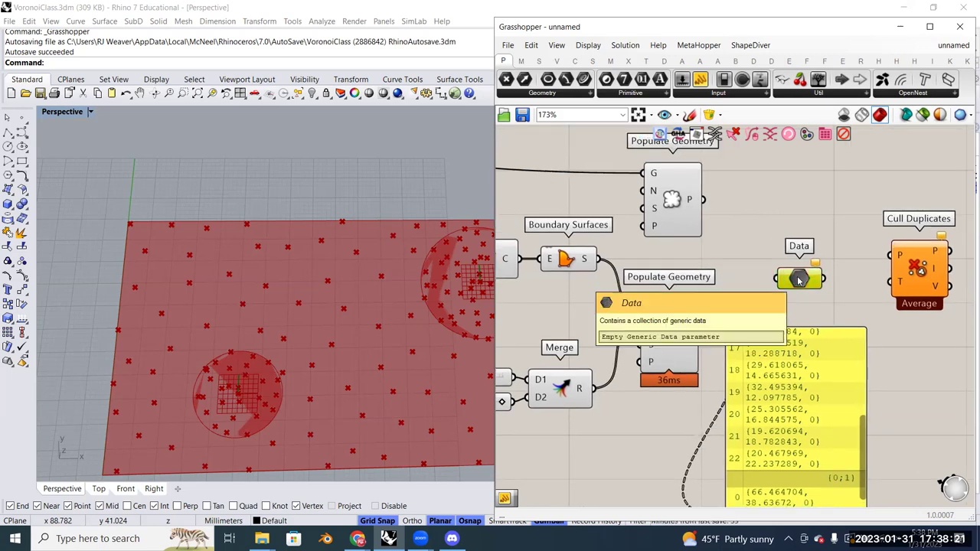
{"action": "key", "text": "ctrl+z"}
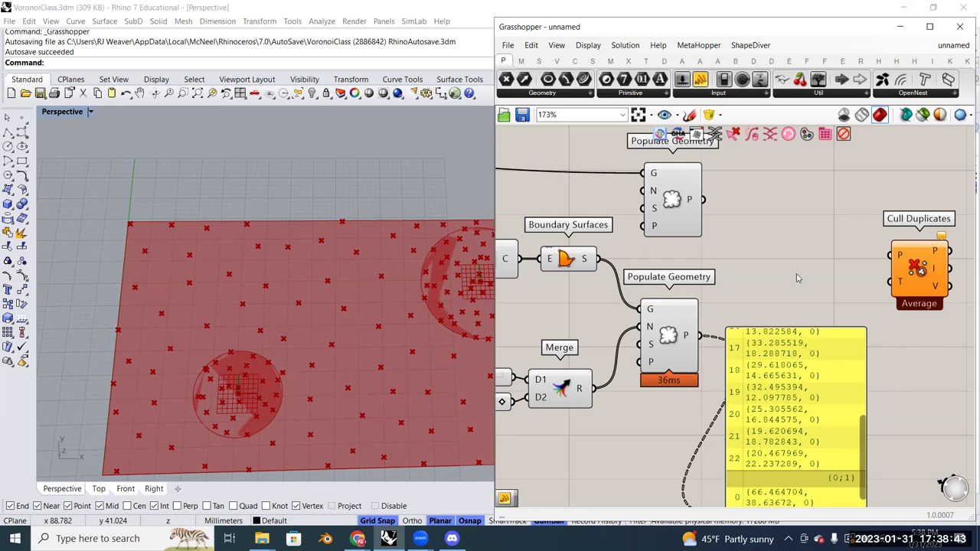
Move the Cull Duplicates component closer to the two Populate Geometry components
{"action": "right_click_drag", "start_coordinate": [784, 270], "coordinate": [776, 255]}
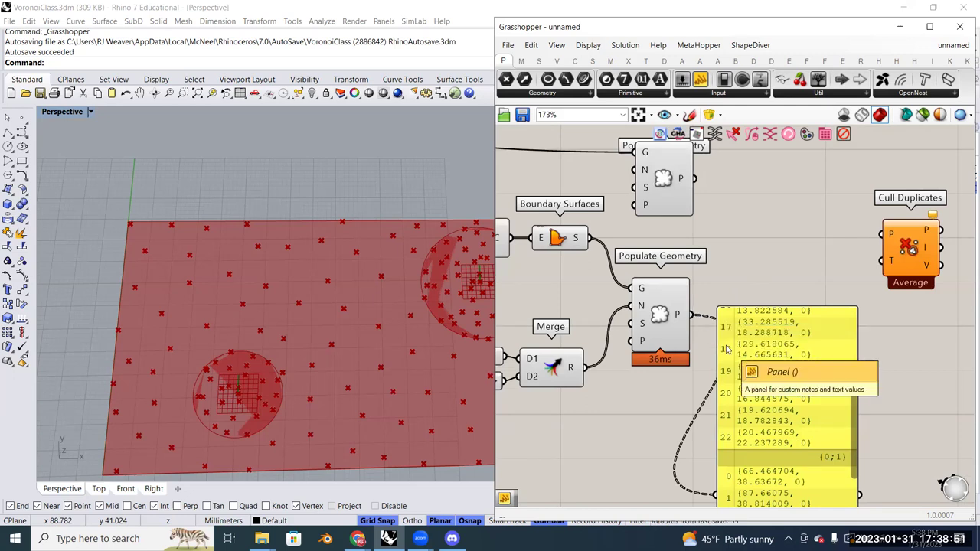
{"action": "right_click_drag", "start_coordinate": [727, 349], "coordinate": [750, 322]}
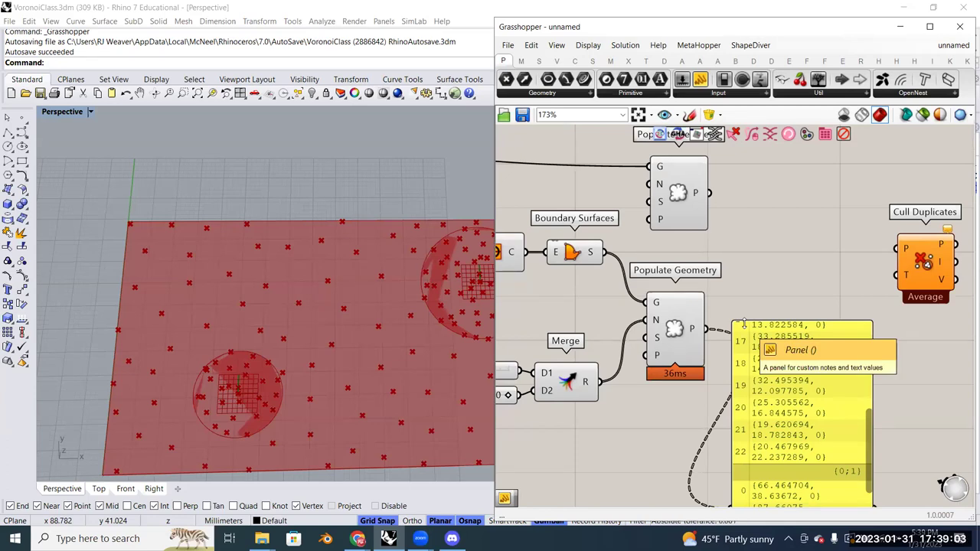
{"action": "right_click_drag", "start_coordinate": [743, 324], "coordinate": [663, 324]}
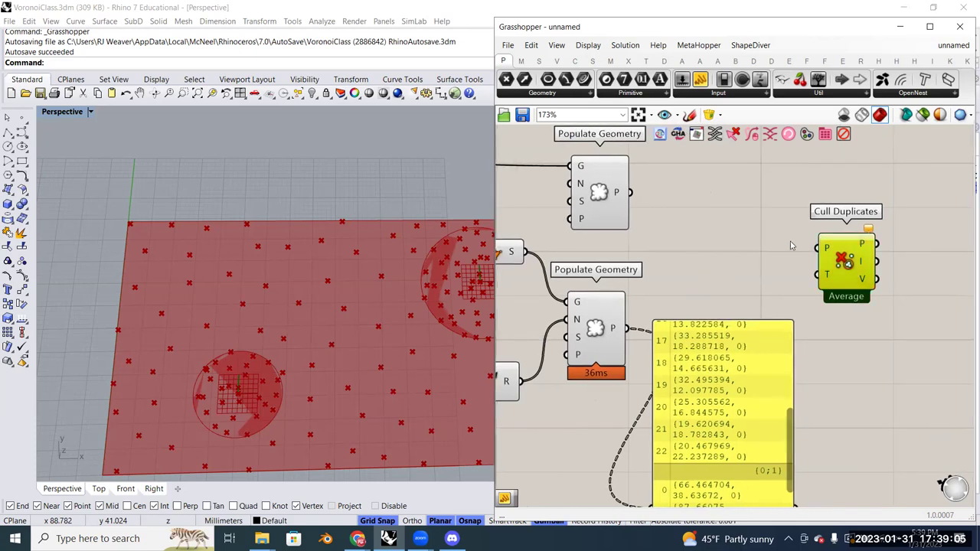
{"action": "left_click_drag", "start_coordinate": [844, 262], "coordinate": [790, 240]}
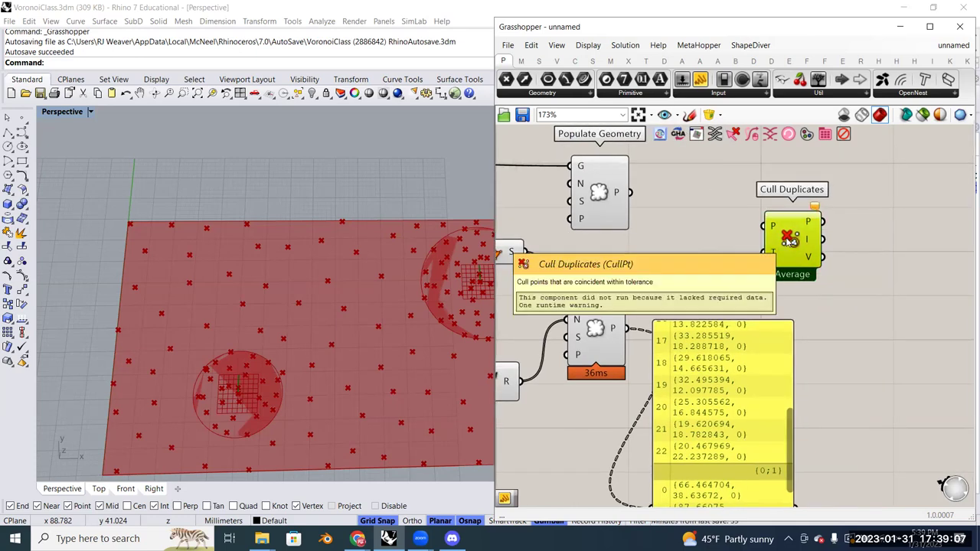
Flatten the P (Points) input of Cull Duplicates
{"action": "right_click_drag", "start_coordinate": [763, 225], "coordinate": [798, 229]}
{"action": "right_click_drag", "start_coordinate": [779, 264], "coordinate": [784, 172]}
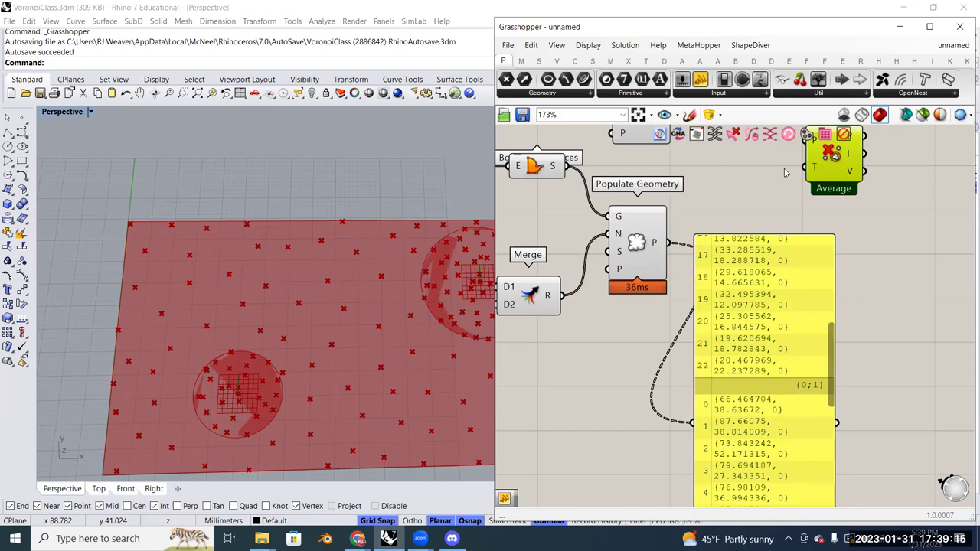
{"action": "right_click_drag", "start_coordinate": [784, 172], "coordinate": [763, 239]}
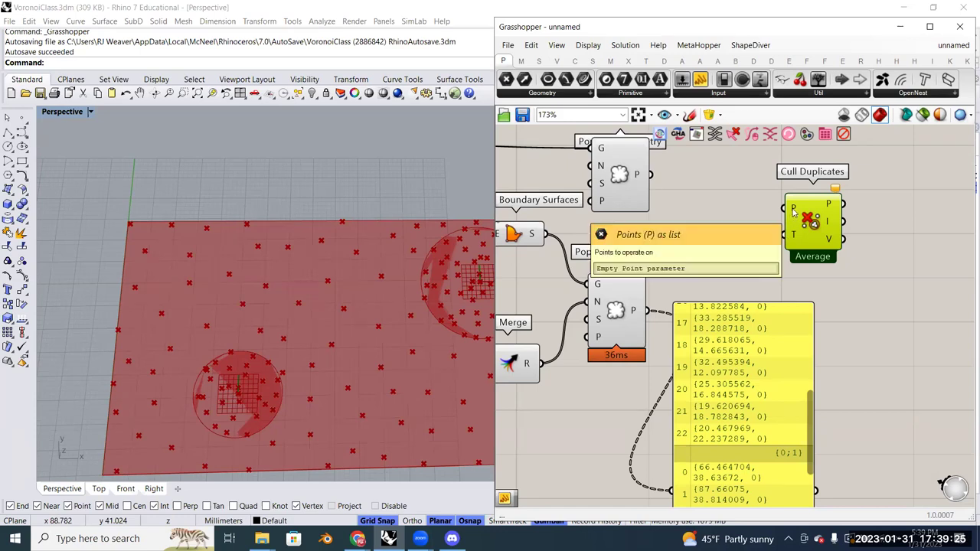
{"action": "right_click", "coordinate": [794, 212]}
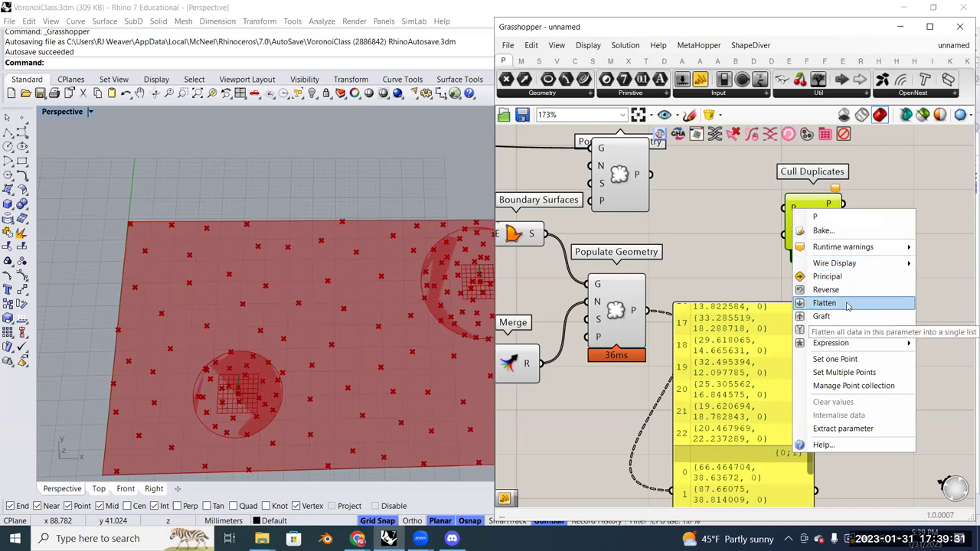
{"action": "left_click", "coordinate": [848, 306]}
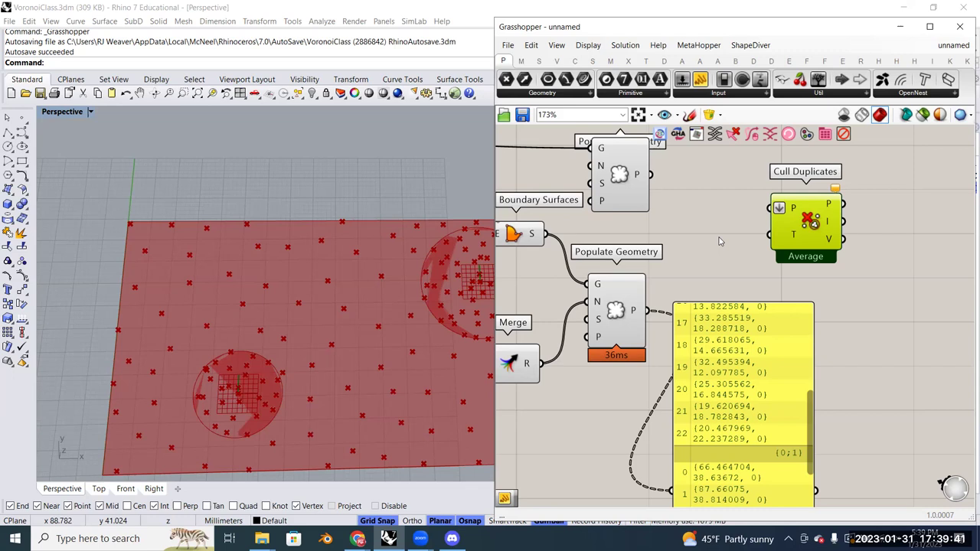
{"action": "right_click_drag", "start_coordinate": [720, 242], "coordinate": [736, 260]}
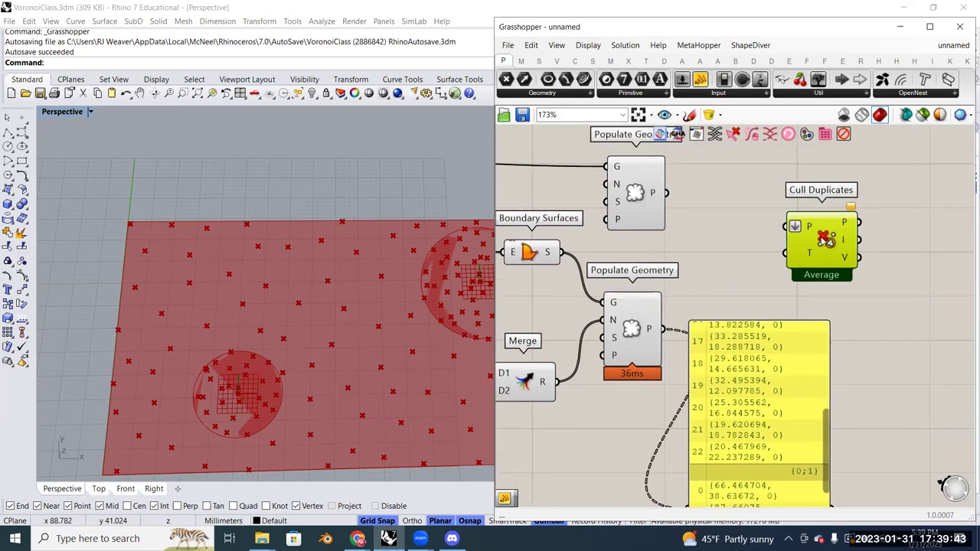
Move the Cull Duplicates component farther from the two Populate Geometry components to free space between them
{"action": "left_click_drag", "start_coordinate": [823, 244], "coordinate": [888, 234]}
{"action": "right_click_drag", "start_coordinate": [796, 222], "coordinate": [768, 262]}
{"action": "left_click", "coordinate": [728, 262]}
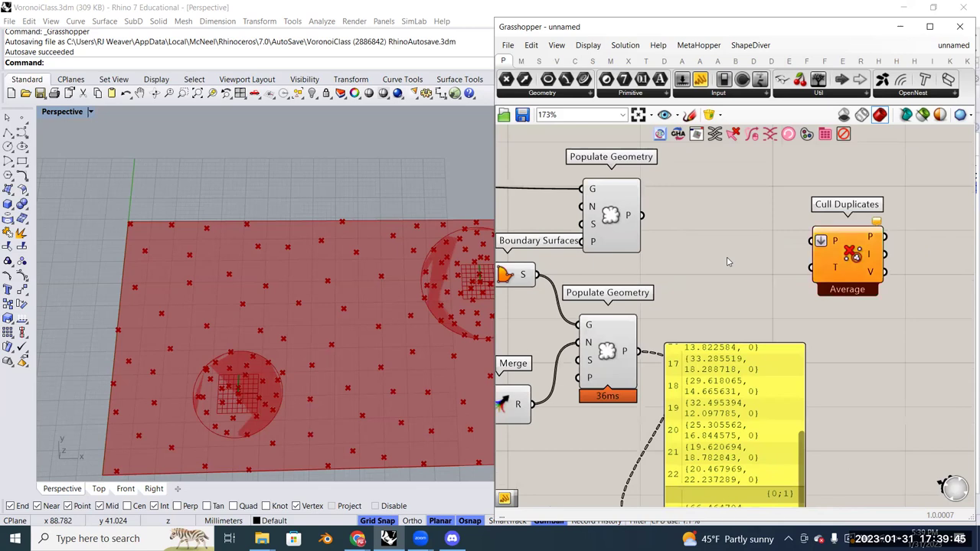
Add a Data parameter between the Populate Geometry and Cull Duplicates components and flatten it
{"action": "double_click", "coordinate": [728, 262]}
{"action": "left_click_drag", "start_coordinate": [642, 351], "coordinate": [720, 262]}
{"action": "double_click", "coordinate": [719, 261]}
{"action": "type", "text": "data"}
{"action": "key", "text": "Return"}
{"action": "right_click", "coordinate": [713, 259]}
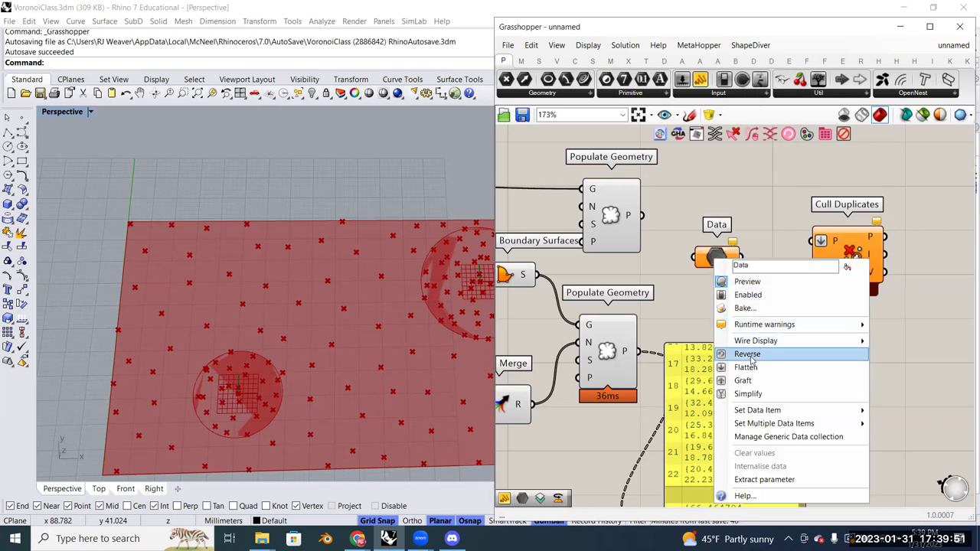
{"action": "left_click", "coordinate": [746, 367]}
Route the attractor circles' populated points through the flattened Data parameter into the P input of Cull Duplicates
{"action": "left_click_drag", "start_coordinate": [644, 352], "coordinate": [660, 306]}
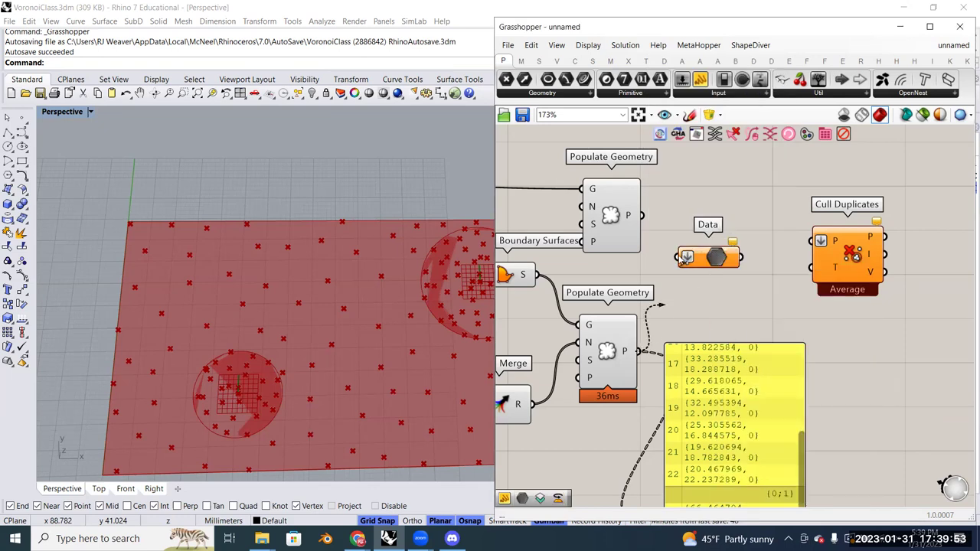
{"action": "left_click_drag", "start_coordinate": [682, 258], "coordinate": [683, 258]}
{"action": "left_click_drag", "start_coordinate": [742, 258], "coordinate": [812, 242]}
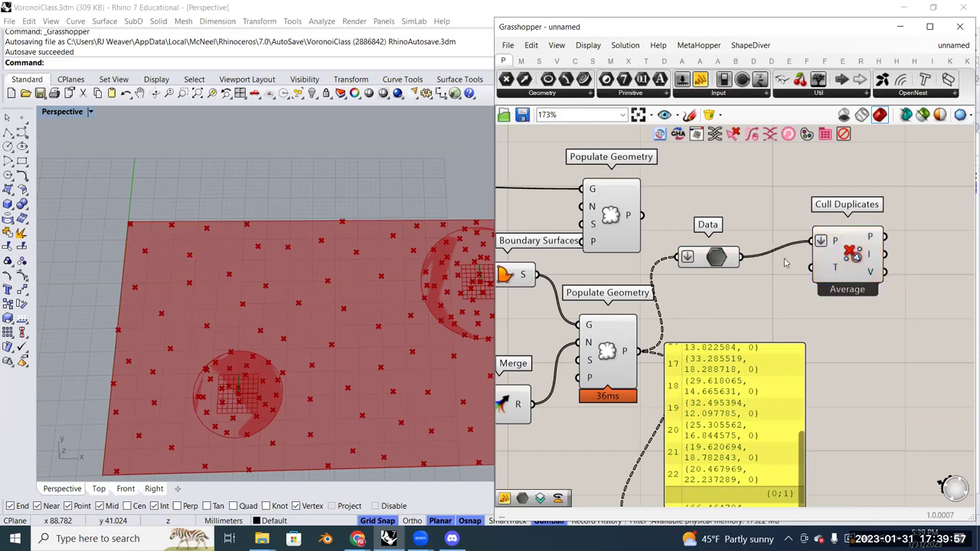
{"action": "mouse_move", "coordinate": [712, 262]}
{"action": "left_mouse_down"}
{"action": "mouse_move", "coordinate": [741, 291]}
{"action": "mouse_move", "coordinate": [729, 300]}
{"action": "mouse_move", "coordinate": [727, 272]}
{"action": "left_mouse_up"}
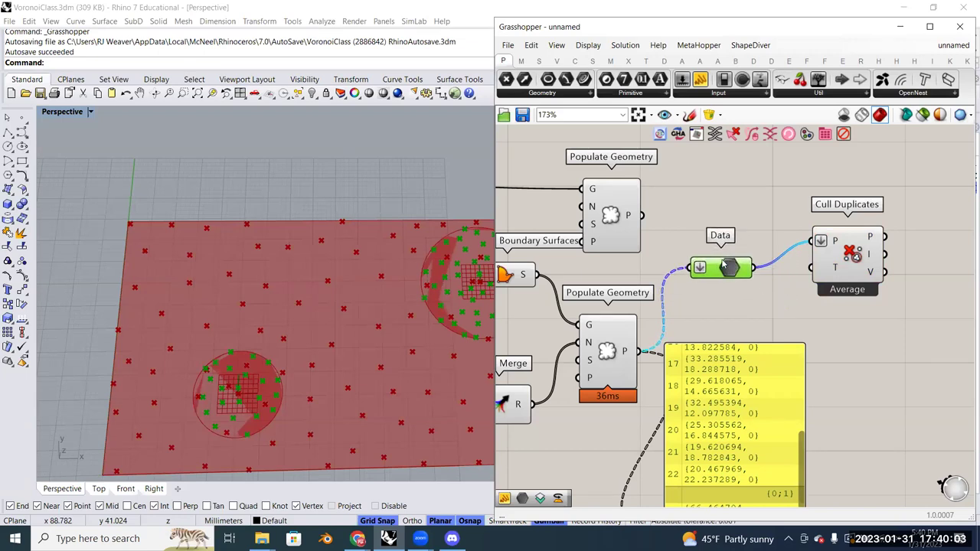
Add the rectangle's populated points to the P input of Cull Duplicates and shift the Data parameter clear of the wire
{"action": "left_click_drag", "start_coordinate": [689, 211], "coordinate": [813, 242]}
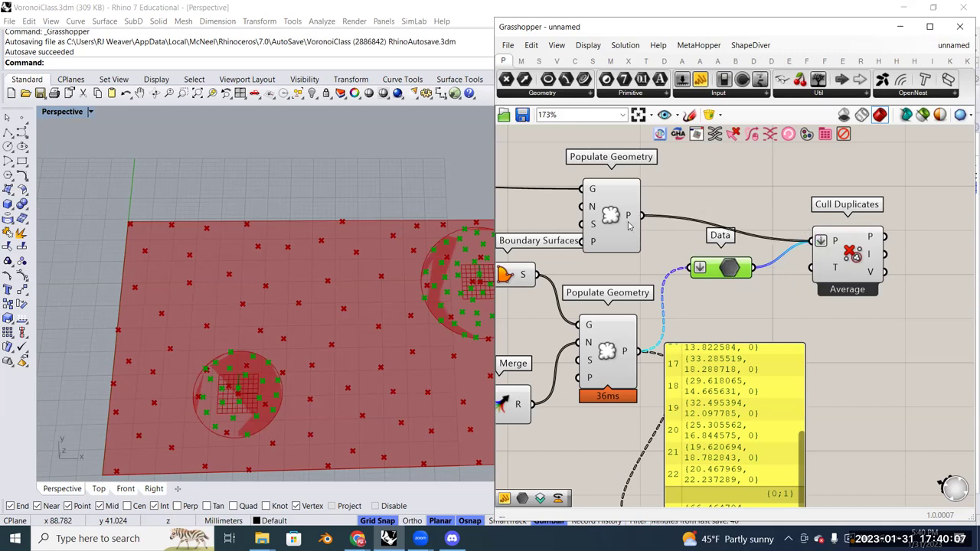
{"action": "left_click", "coordinate": [624, 219]}
{"action": "left_click", "coordinate": [617, 352]}
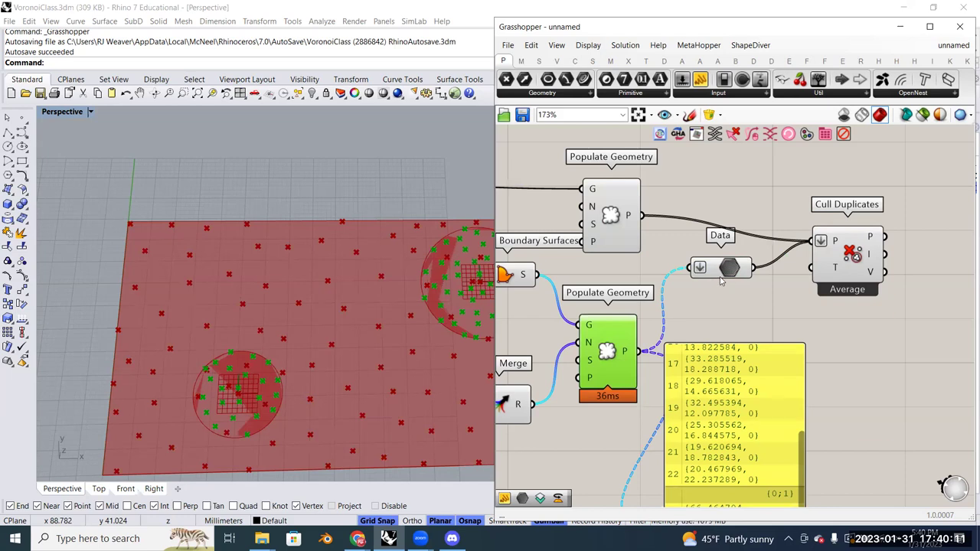
{"action": "left_click_drag", "start_coordinate": [717, 268], "coordinate": [740, 317]}
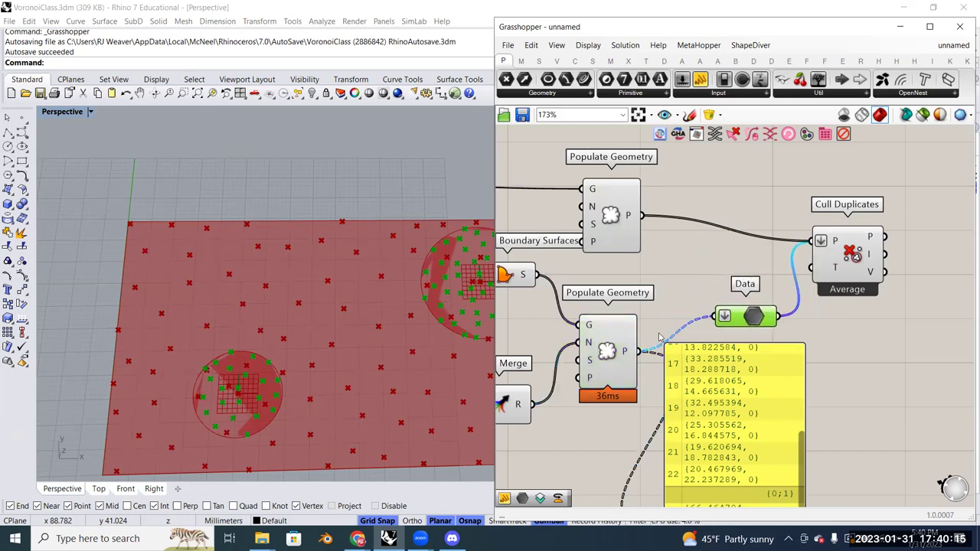
Wire the circles' populated points directly into the P input of Cull Duplicates and delete the Data parameter and the points panel
{"action": "left_click_drag", "start_coordinate": [641, 352], "coordinate": [659, 253]}
{"action": "left_click_drag", "start_coordinate": [641, 215], "coordinate": [819, 242]}
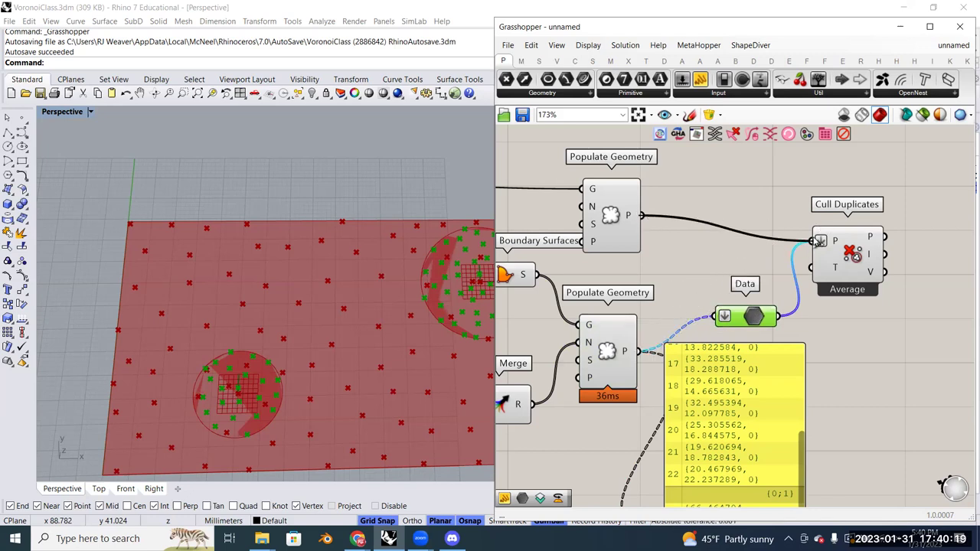
{"action": "left_click_drag", "start_coordinate": [641, 351], "coordinate": [831, 249]}
{"action": "right_click_drag", "start_coordinate": [836, 426], "coordinate": [757, 357]}
{"action": "left_click_drag", "start_coordinate": [757, 358], "coordinate": [646, 242]}
{"action": "key", "text": "Delete"}
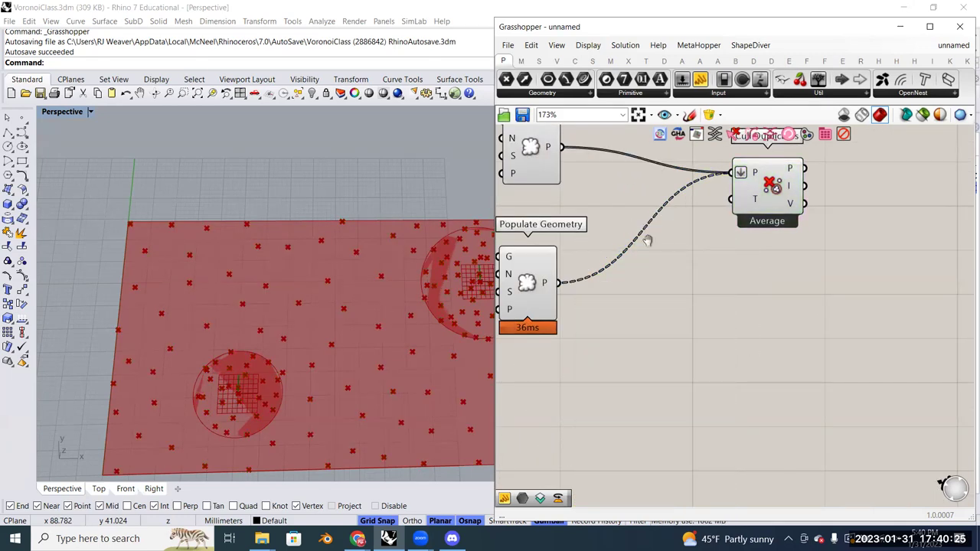
Highlight the Cull Duplicates and both Populate Geometry components in turn and inspect their nearly overlapping points in the viewport
{"action": "right_click_drag", "start_coordinate": [647, 241], "coordinate": [768, 326]}
{"action": "left_click", "coordinate": [888, 265]}
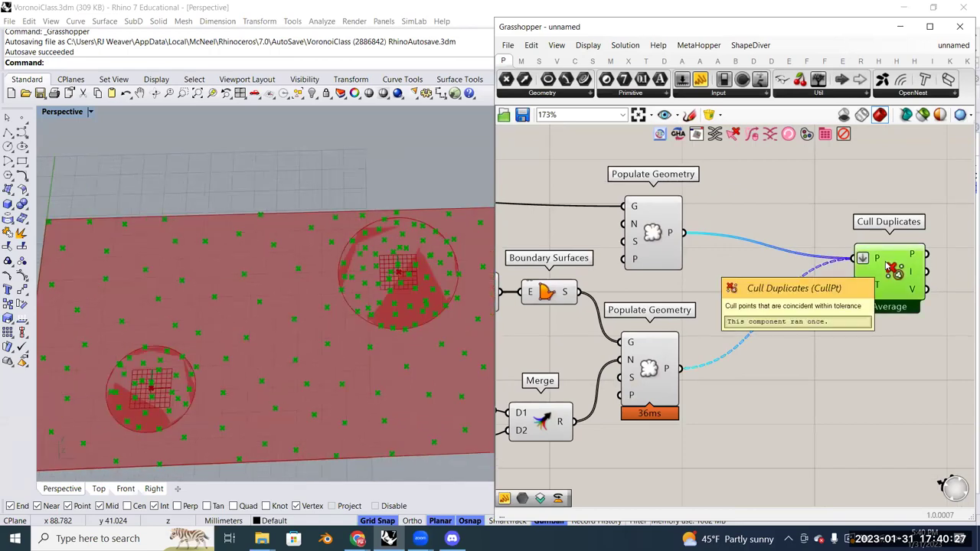
{"action": "left_click_drag", "start_coordinate": [733, 401], "coordinate": [629, 201]}
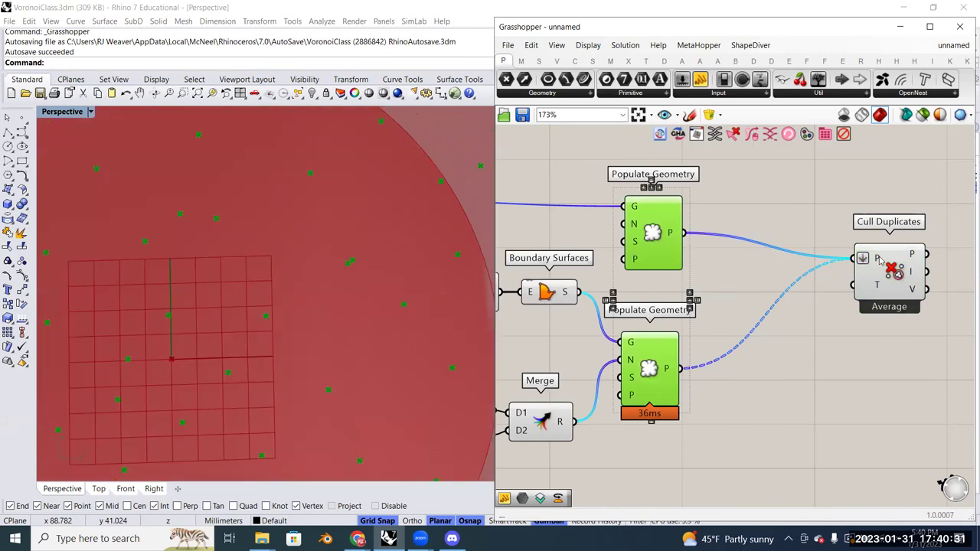
{"action": "left_click", "coordinate": [879, 260]}
{"action": "scroll", "coordinate": [876, 287], "scroll_direction": "up", "scroll_amount": 1}
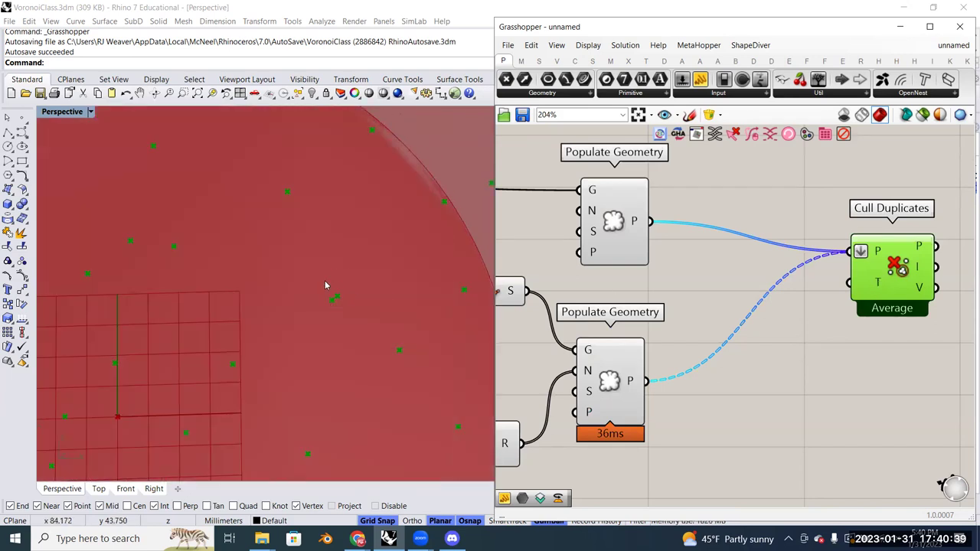
Add a number slider ranging from 0.001 to 5 and connect it to the T (Tolerance) input of Cull Duplicates
{"action": "double_click", "coordinate": [788, 364]}
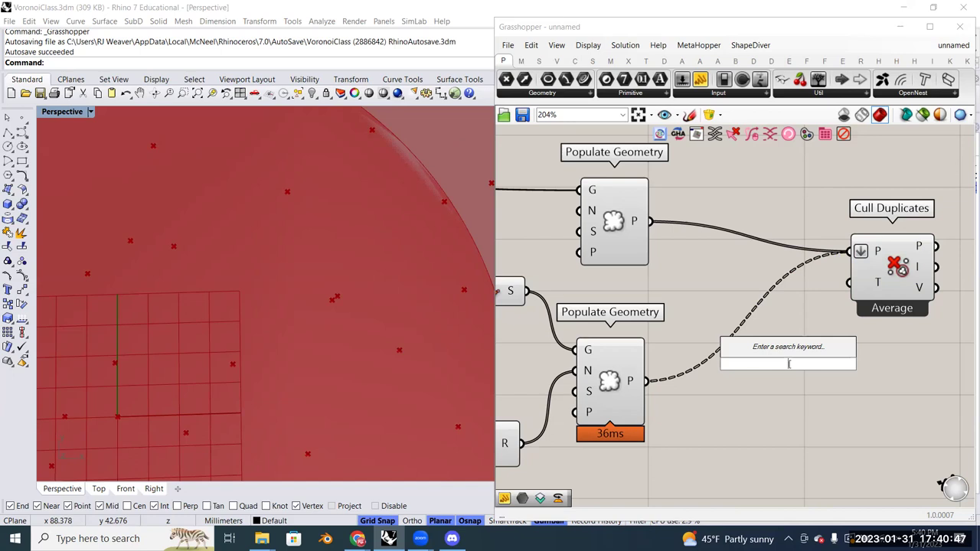
{"action": "type", "text": "slider"}
{"action": "key", "text": "Return"}
{"action": "type", "text": "1"}
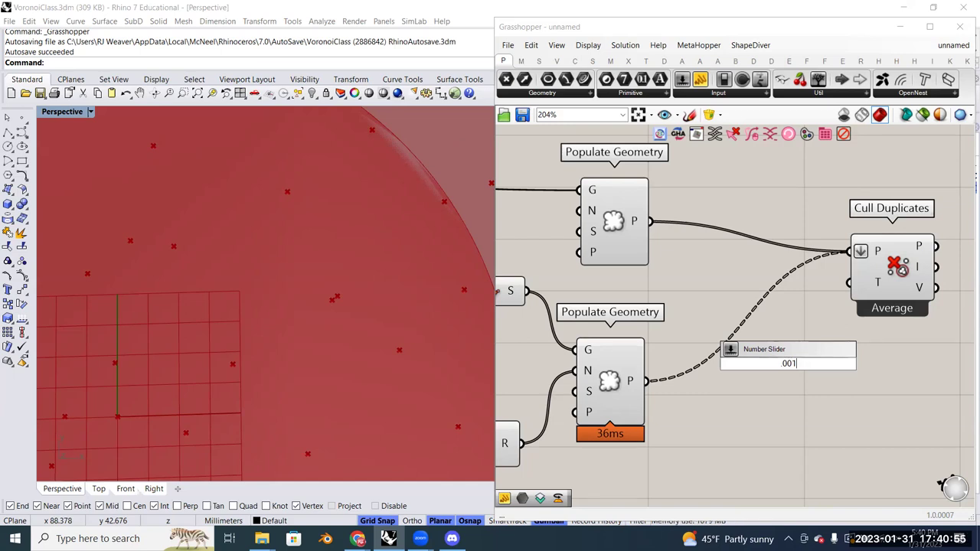
{"action": "type", "text": "..5"}
{"action": "key", "text": "Return"}
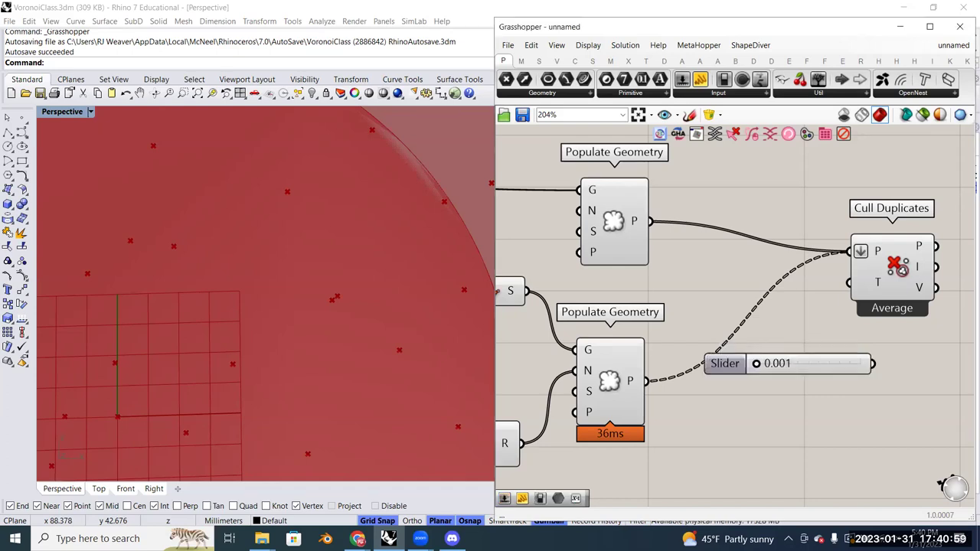
{"action": "left_click_drag", "start_coordinate": [836, 366], "coordinate": [821, 384]}
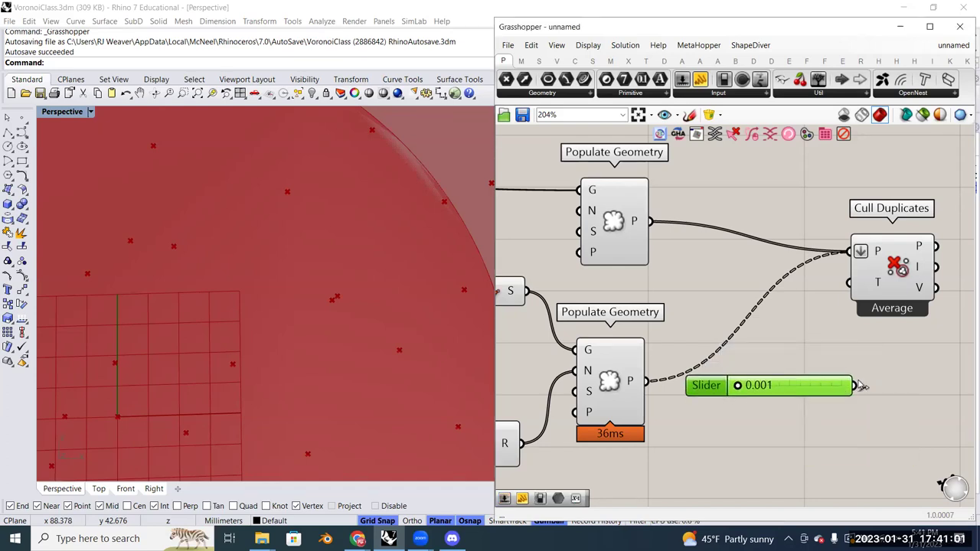
{"action": "left_click_drag", "start_coordinate": [856, 385], "coordinate": [849, 283]}
Highlight the Cull Duplicates points and set the Tolerance slider to 1.131 so nearby points merge
{"action": "left_click", "coordinate": [885, 280]}
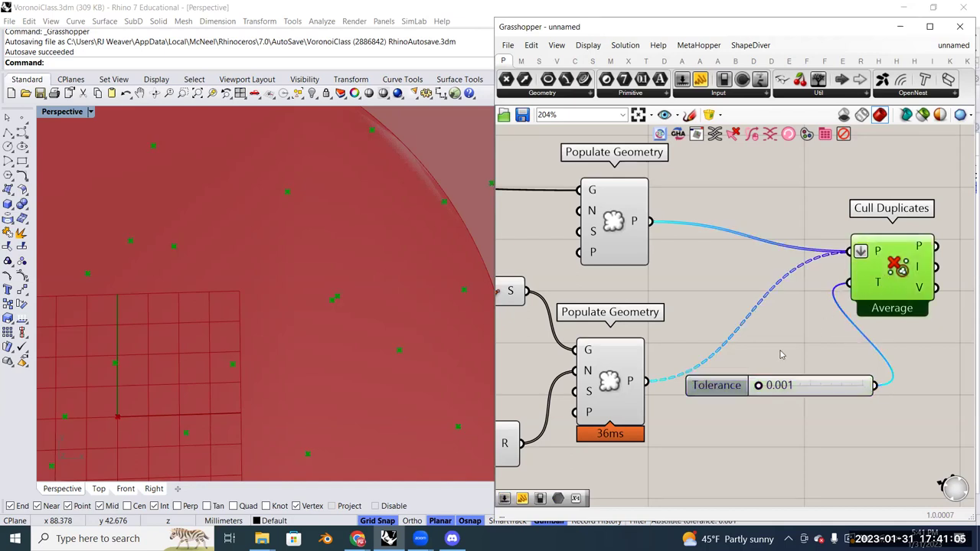
{"action": "mouse_move", "coordinate": [759, 386]}
{"action": "left_mouse_down"}
{"action": "mouse_move", "coordinate": [792, 385]}
{"action": "mouse_move", "coordinate": [758, 385]}
{"action": "left_mouse_up"}
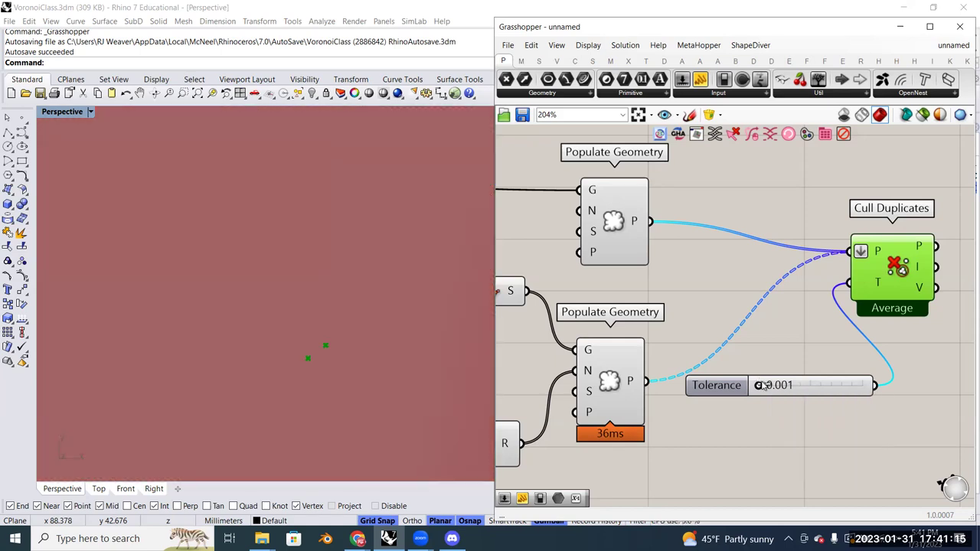
{"action": "left_click_drag", "start_coordinate": [760, 386], "coordinate": [781, 387]}
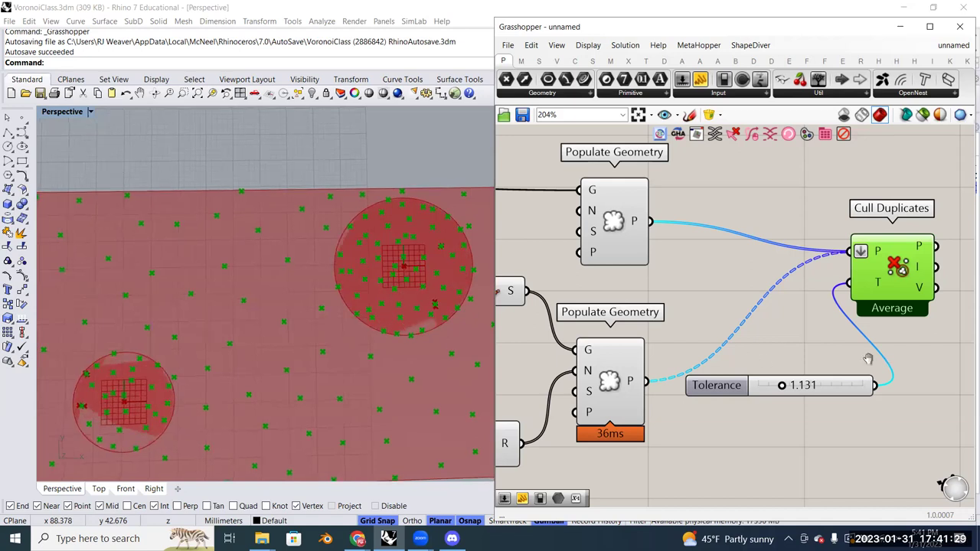
Move the Tolerance slider next to the T input of Cull Duplicates and reselect that component
{"action": "right_click_drag", "start_coordinate": [868, 360], "coordinate": [803, 377]}
{"action": "left_click_drag", "start_coordinate": [804, 402], "coordinate": [762, 320]}
{"action": "left_click", "coordinate": [837, 285]}
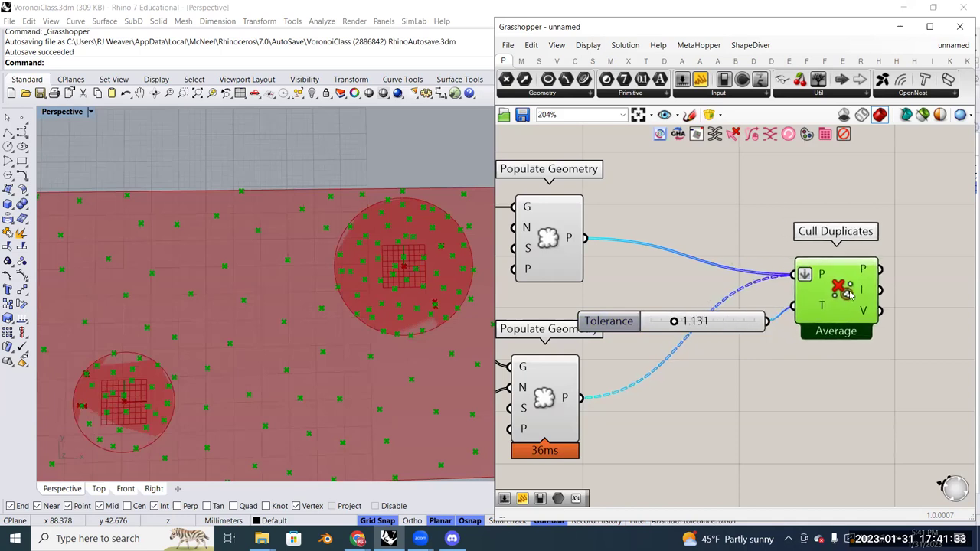
{"action": "scroll", "coordinate": [846, 294], "scroll_direction": "down", "scroll_amount": 2}
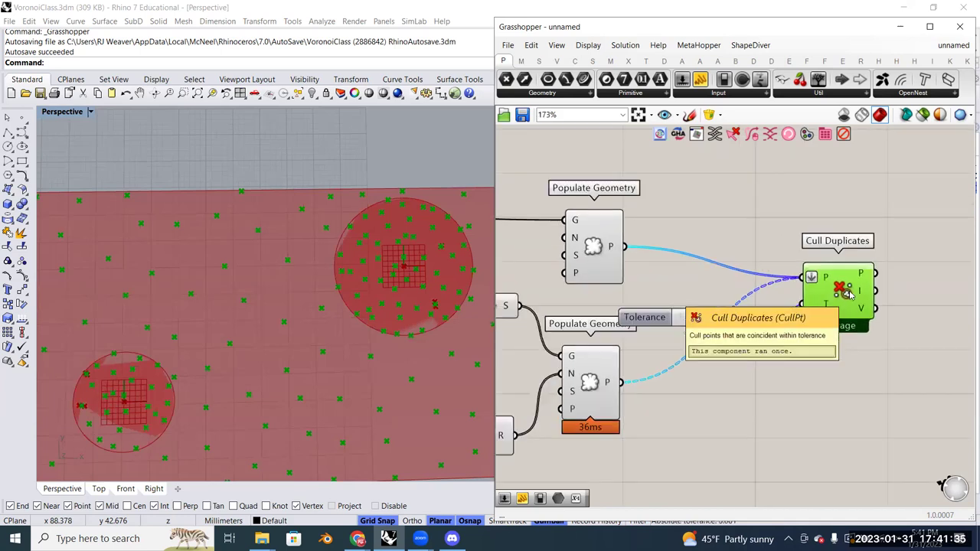
{"action": "scroll", "coordinate": [847, 303], "scroll_direction": "down", "scroll_amount": 5}
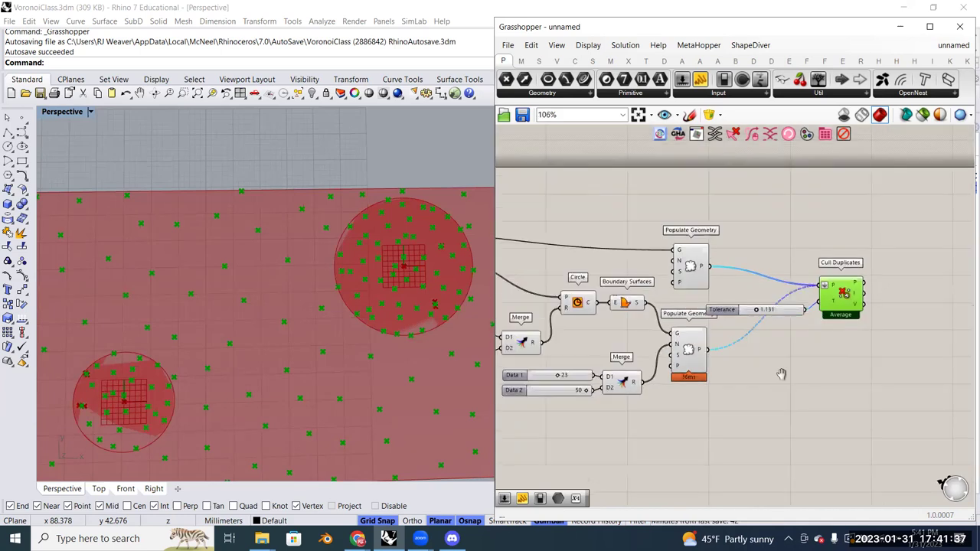
Turn off the preview of all components feeding Cull Duplicates, leaving only the Cull Duplicates points shown
{"action": "right_click_drag", "start_coordinate": [875, 360], "coordinate": [850, 329]}
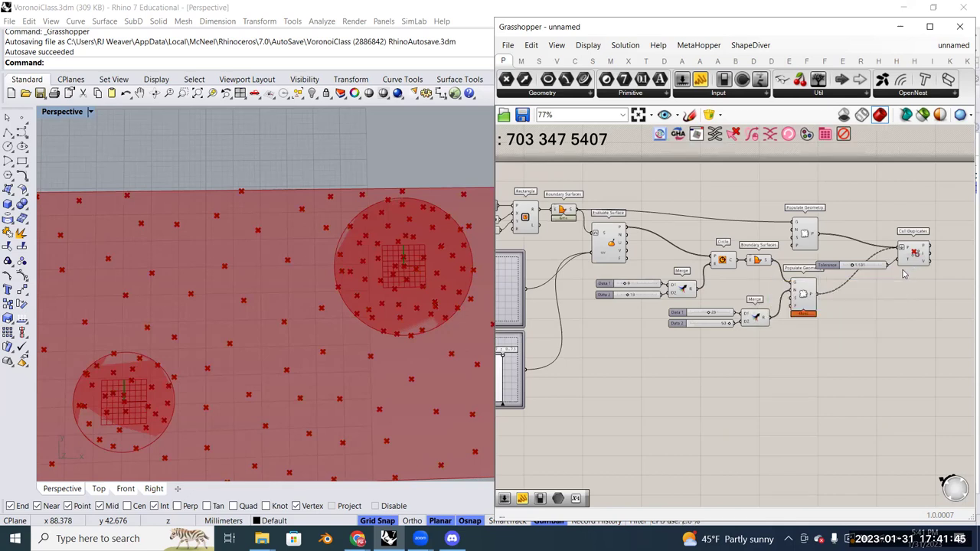
{"action": "scroll", "coordinate": [865, 312], "scroll_direction": "down", "scroll_amount": 2}
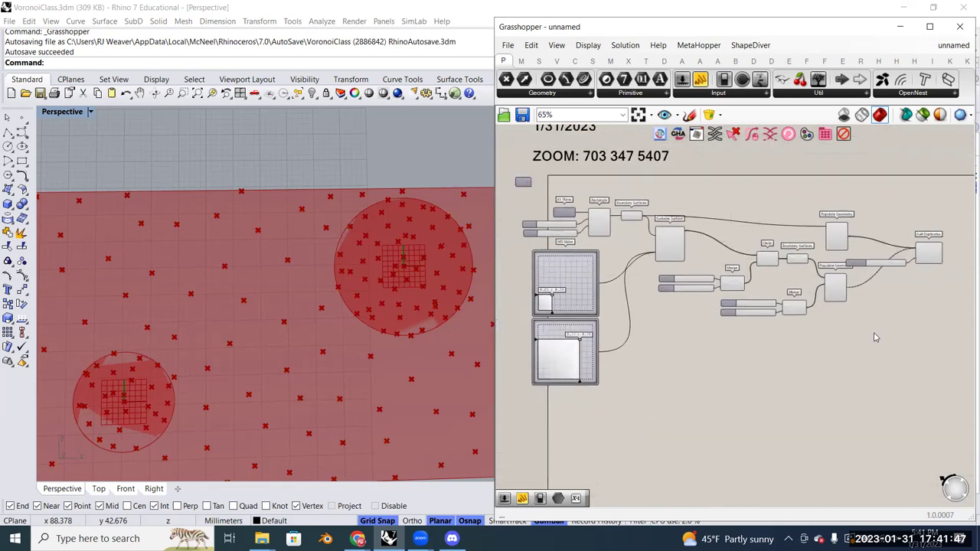
{"action": "left_click_drag", "start_coordinate": [588, 217], "coordinate": [573, 188]}
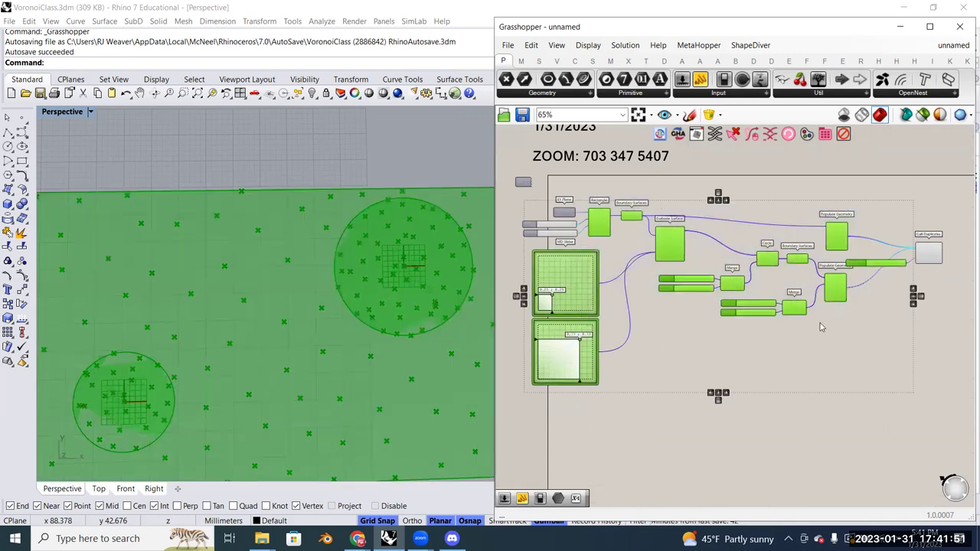
{"action": "left_click", "coordinate": [928, 277]}
{"action": "left_click_drag", "start_coordinate": [911, 332], "coordinate": [565, 192]}
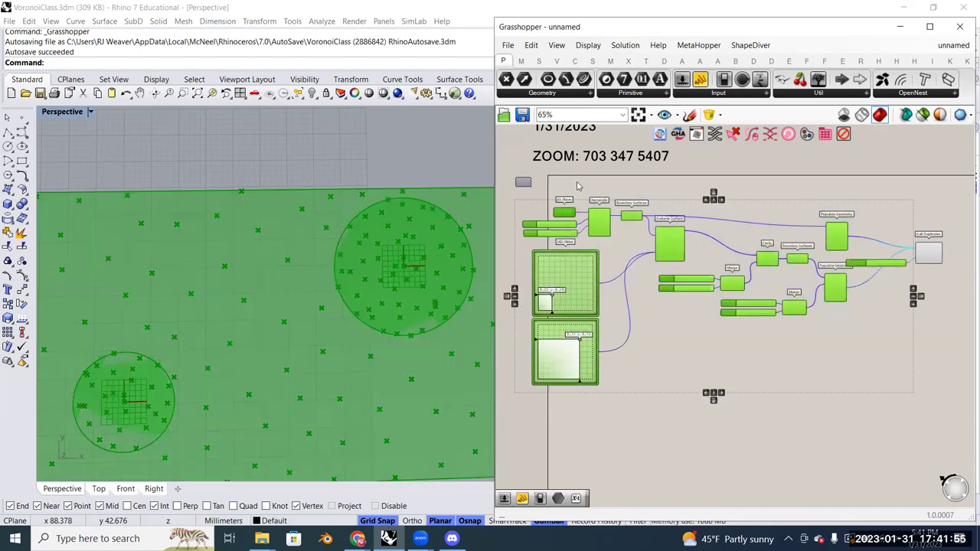
{"action": "right_click", "coordinate": [578, 186]}
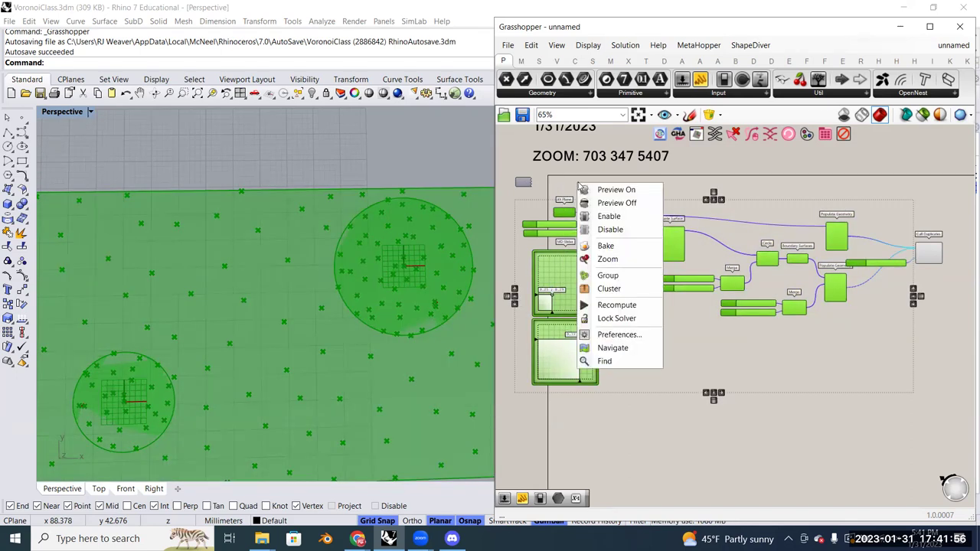
{"action": "right_click", "coordinate": [771, 173]}
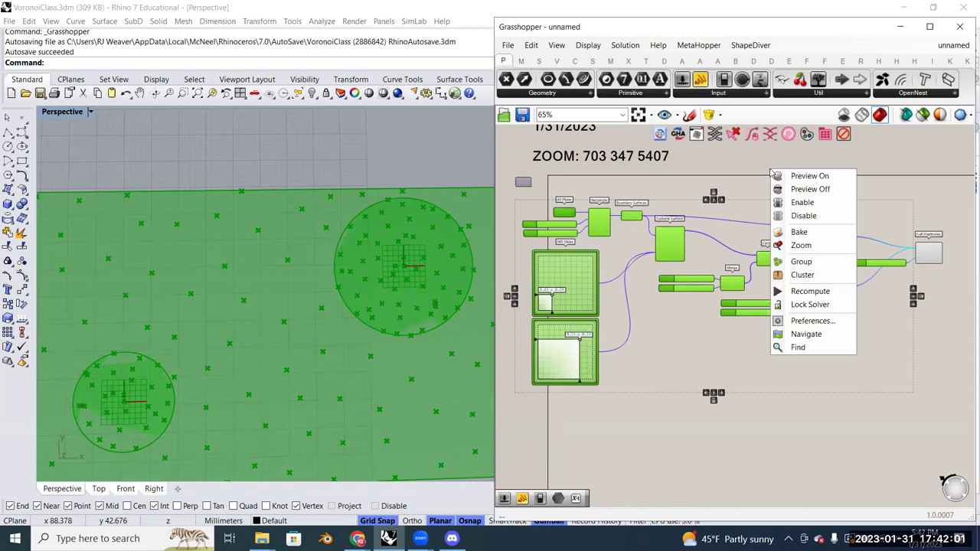
{"action": "right_click", "coordinate": [681, 246]}
{"action": "right_click", "coordinate": [676, 247]}
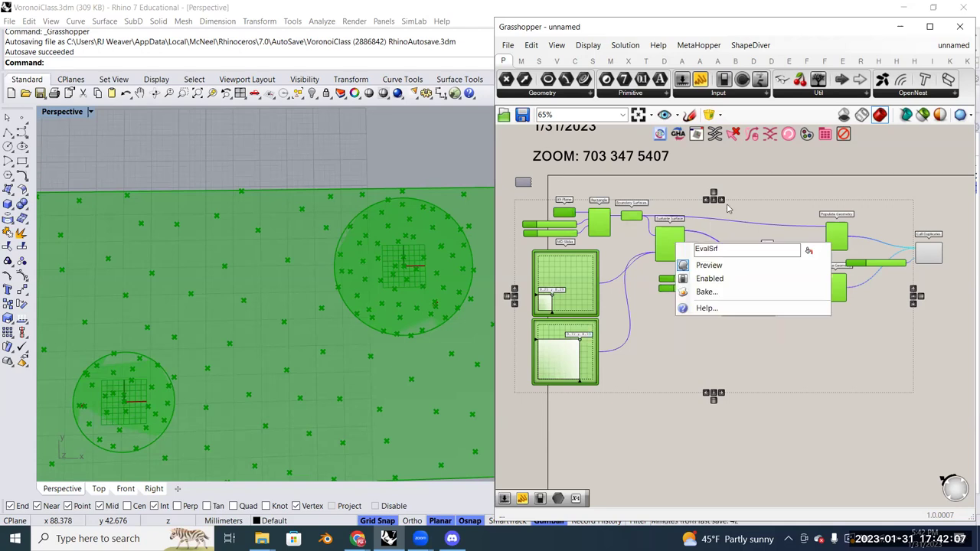
{"action": "right_click", "coordinate": [776, 184]}
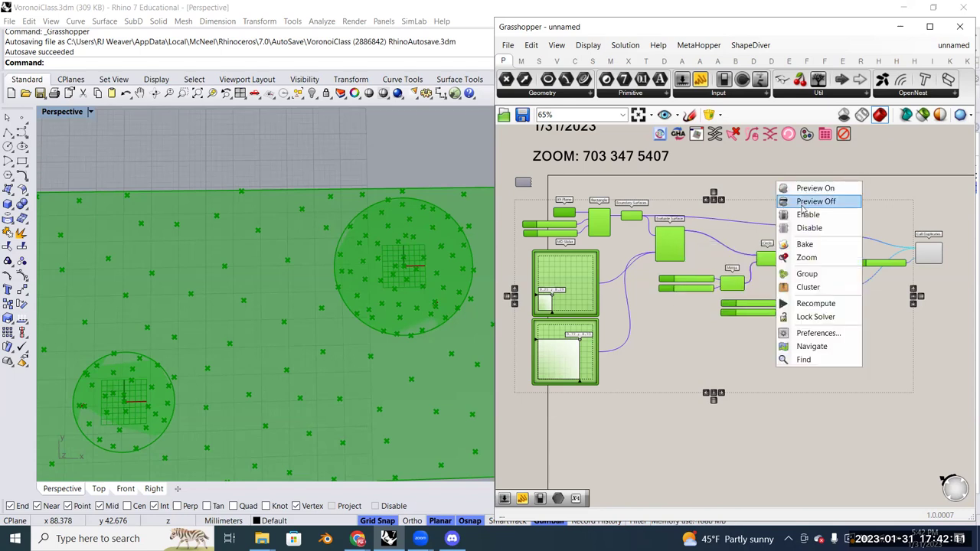
{"action": "left_click", "coordinate": [802, 204]}
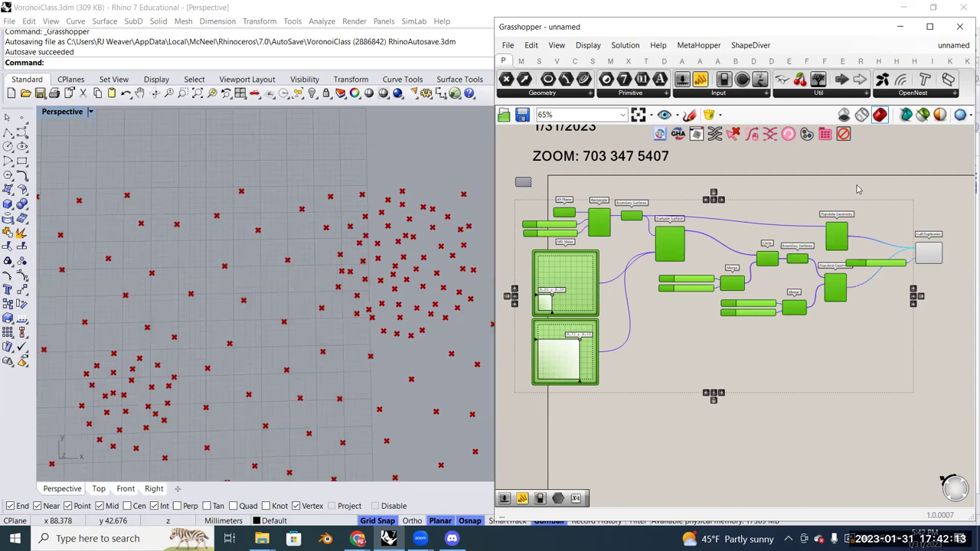
{"action": "left_click", "coordinate": [892, 218]}
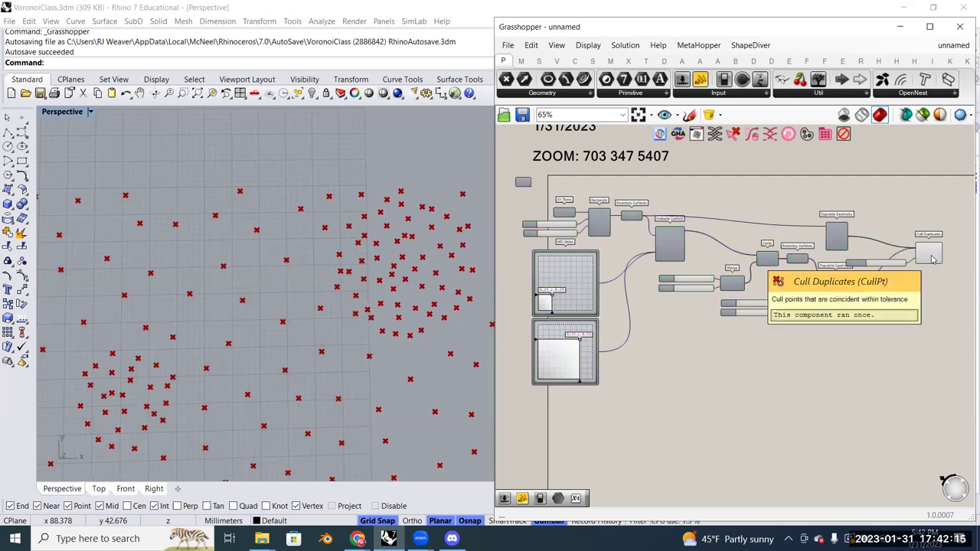
{"action": "left_click", "coordinate": [929, 255]}
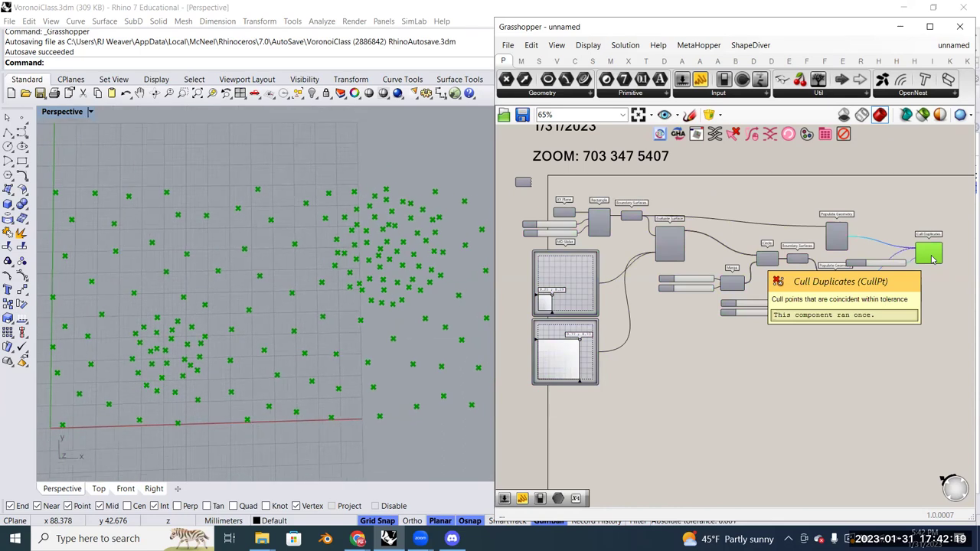
Add a planar Voronoi component from the Mesh Triangulation set beyond Cull Duplicates
{"action": "scroll", "coordinate": [866, 313], "scroll_direction": "up", "scroll_amount": 4}
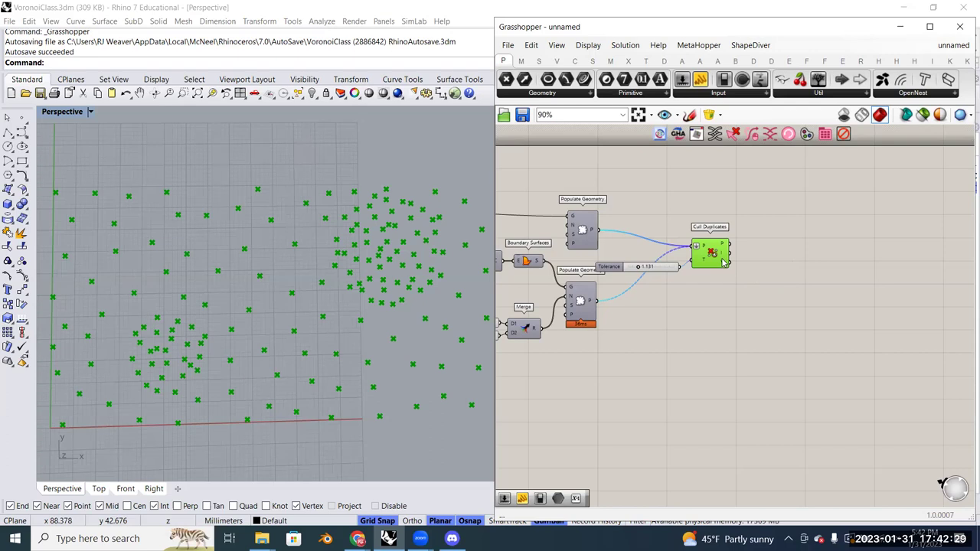
{"action": "scroll", "coordinate": [722, 262], "scroll_direction": "up", "scroll_amount": 3}
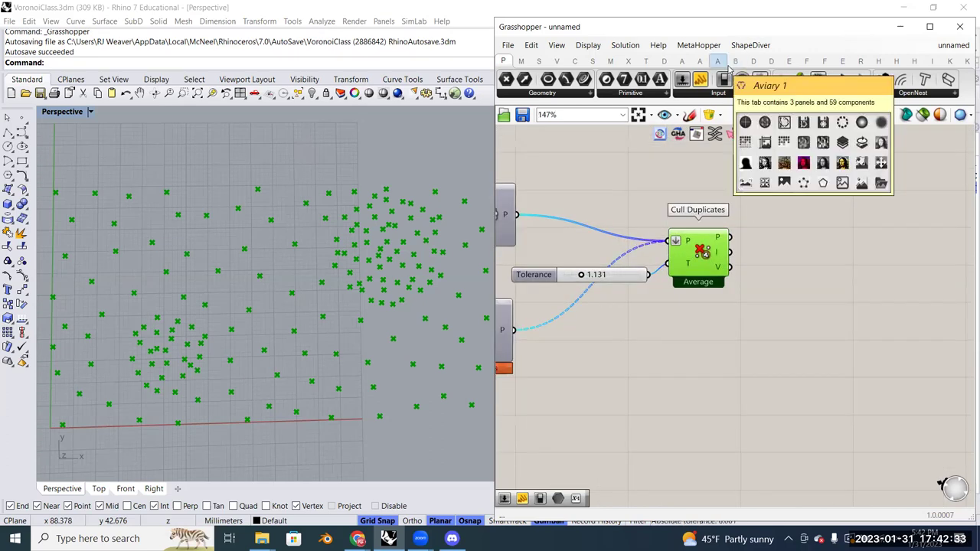
{"action": "left_click", "coordinate": [723, 62]}
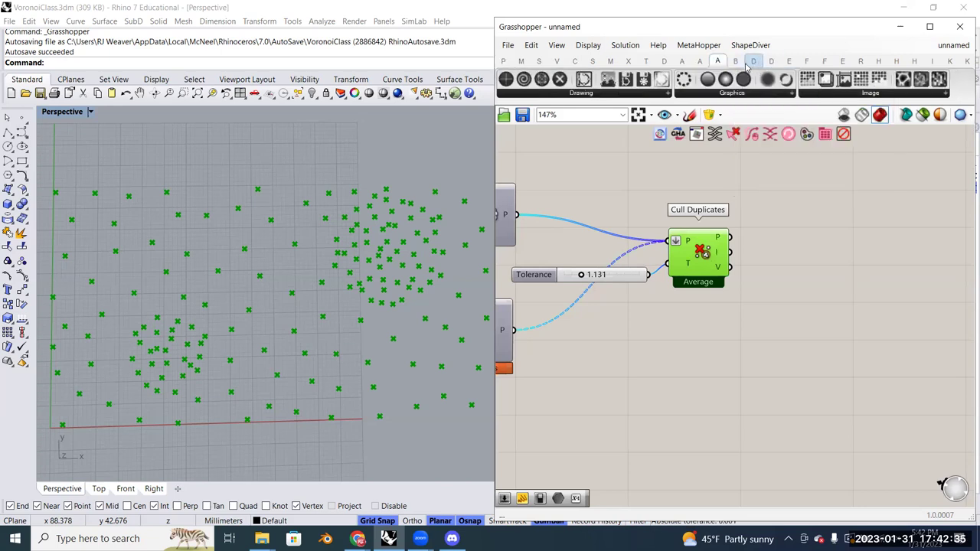
{"action": "scroll", "coordinate": [736, 66], "scroll_direction": "up", "scroll_amount": 6}
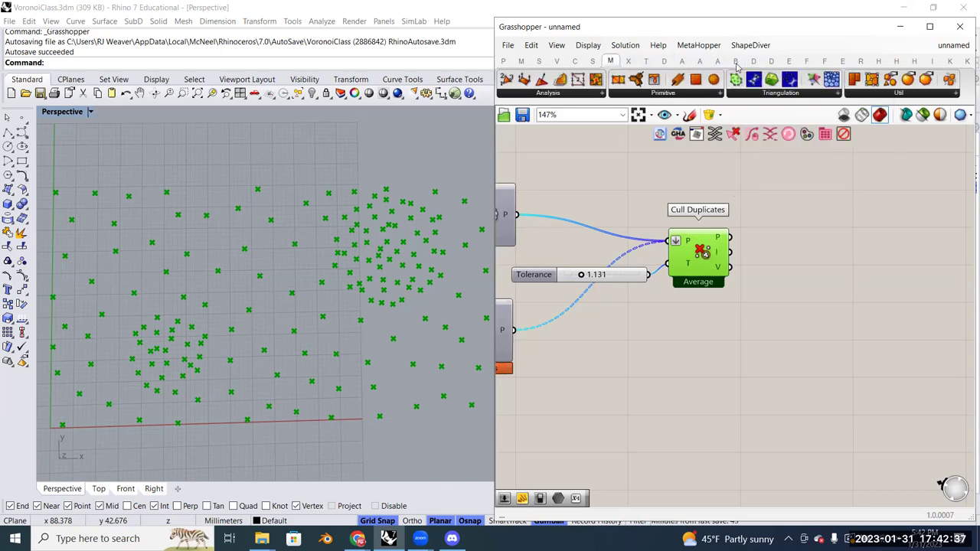
{"action": "left_click", "coordinate": [747, 95]}
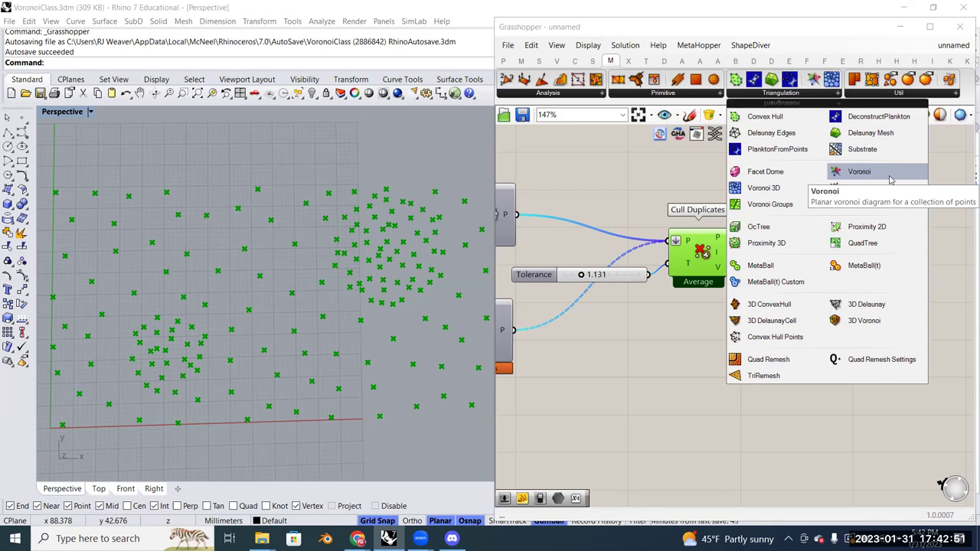
{"action": "left_click", "coordinate": [850, 173]}
{"action": "left_click", "coordinate": [844, 239]}
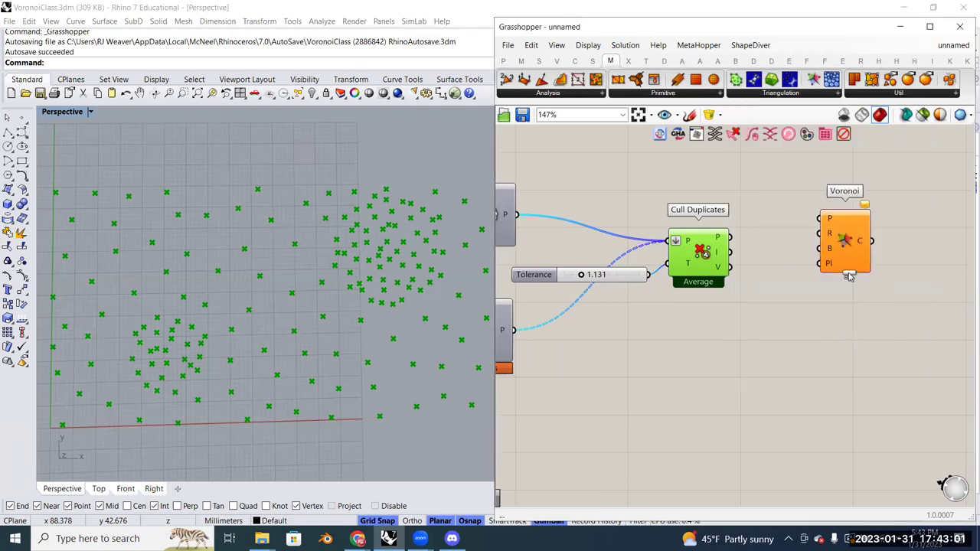
Turn on the preview of the upper Populate Geometry and the Boundary Surfaces component fed by Circle
{"action": "right_click_drag", "start_coordinate": [759, 245], "coordinate": [900, 296]}
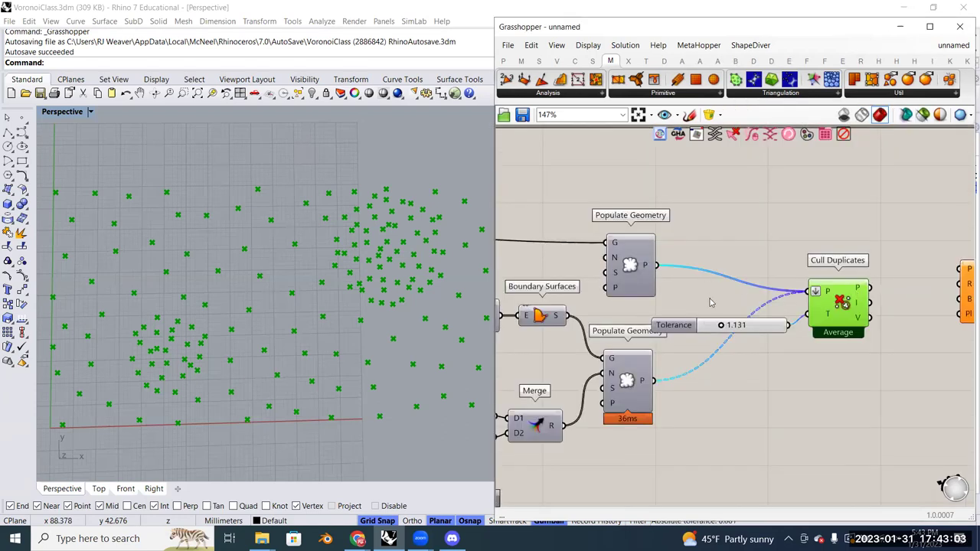
{"action": "left_click", "coordinate": [799, 228]}
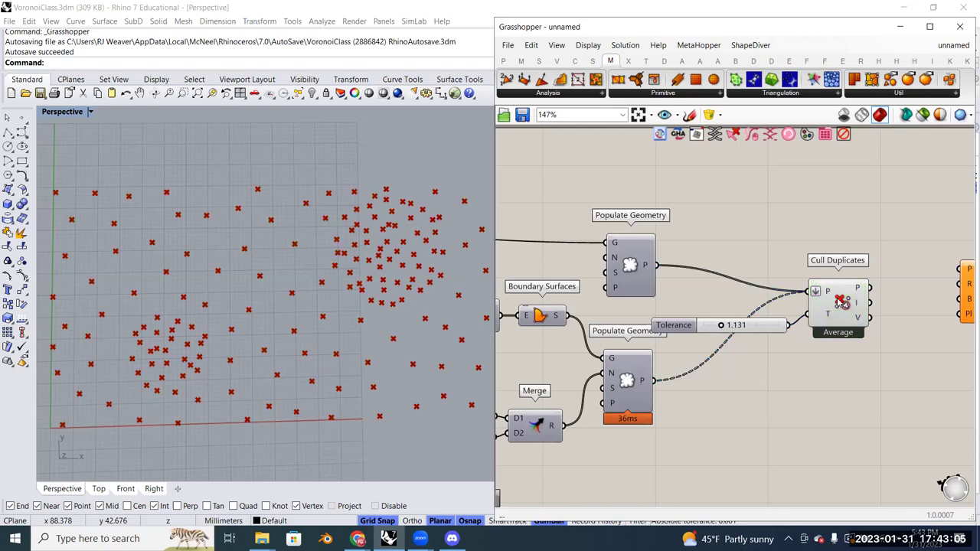
{"action": "right_click_drag", "start_coordinate": [840, 300], "coordinate": [881, 272]}
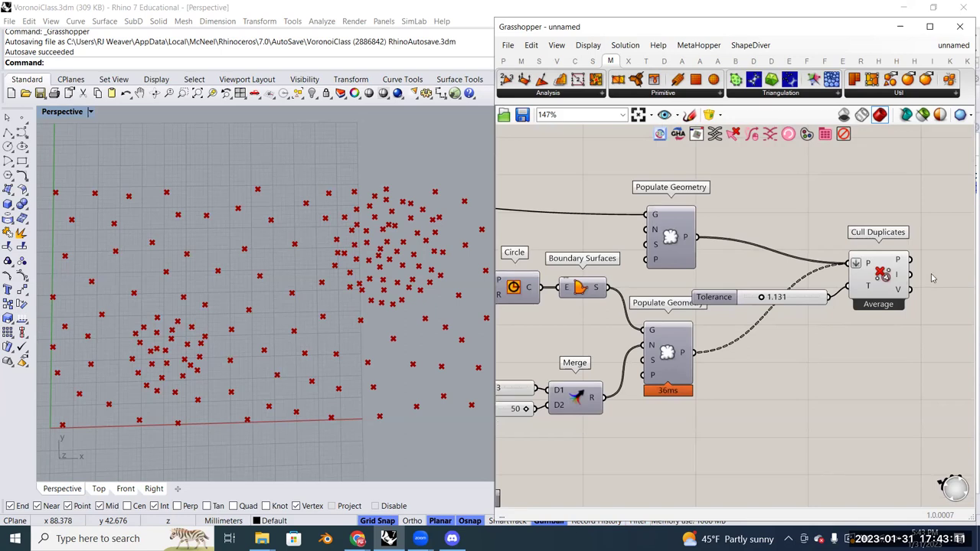
{"action": "left_click", "coordinate": [882, 279]}
{"action": "left_click_drag", "start_coordinate": [729, 285], "coordinate": [575, 169]}
{"action": "right_click", "coordinate": [575, 169]}
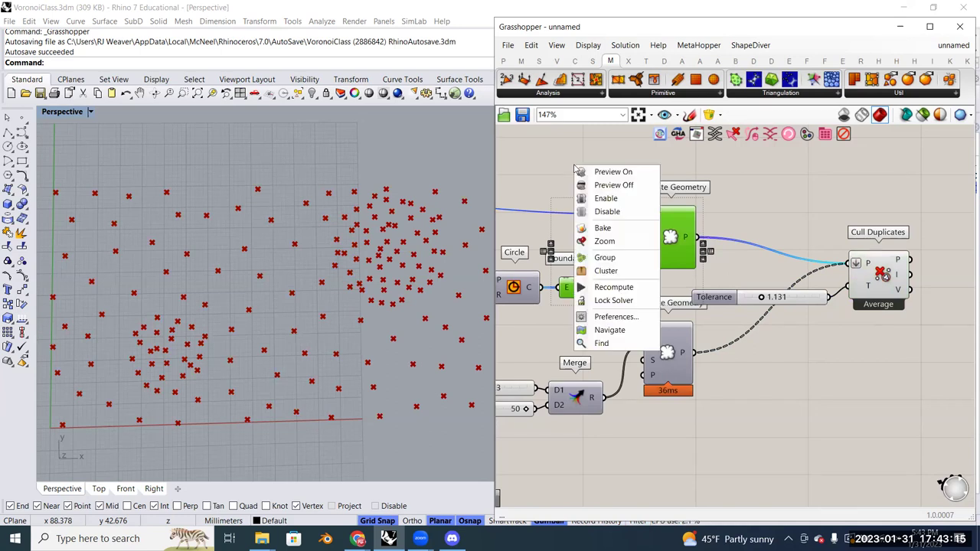
{"action": "left_click", "coordinate": [589, 174]}
{"action": "left_click", "coordinate": [762, 270]}
{"action": "left_click_drag", "start_coordinate": [731, 276], "coordinate": [617, 206]}
{"action": "left_click", "coordinate": [766, 215]}
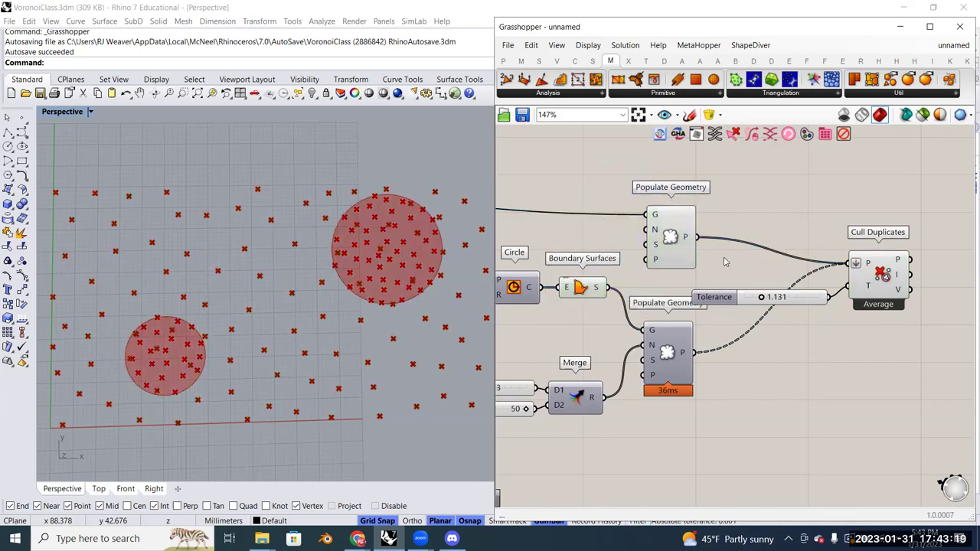
Turn off the preview of the upper Populate Geometry and the circles' Boundary Surfaces, and select Cull Duplicates
{"action": "left_click_drag", "start_coordinate": [728, 276], "coordinate": [571, 176]}
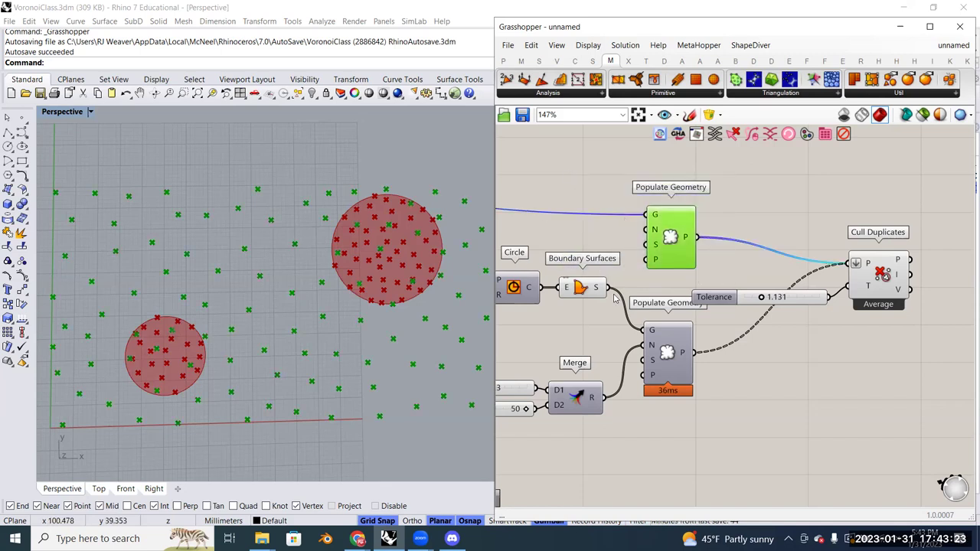
{"action": "left_click", "coordinate": [584, 289], "text": "shift"}
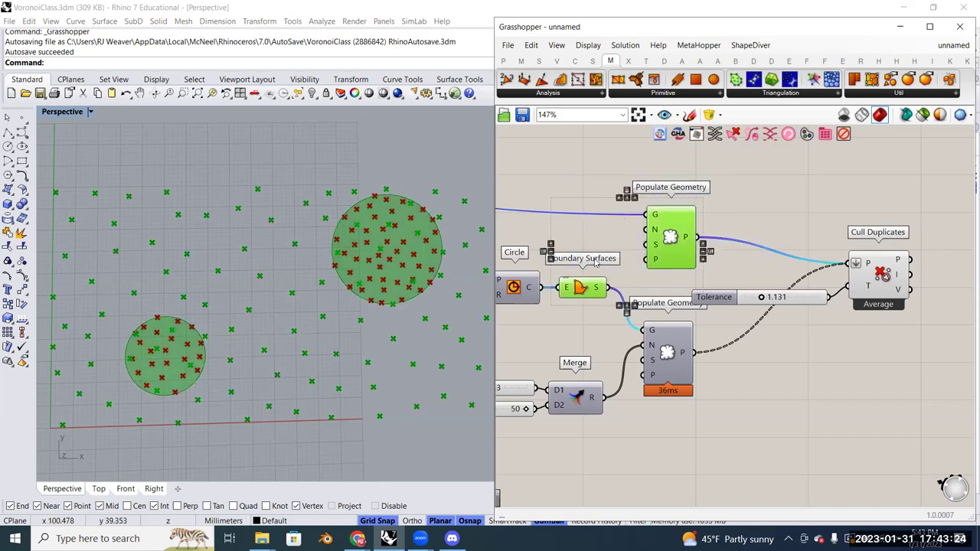
{"action": "right_click", "coordinate": [567, 167]}
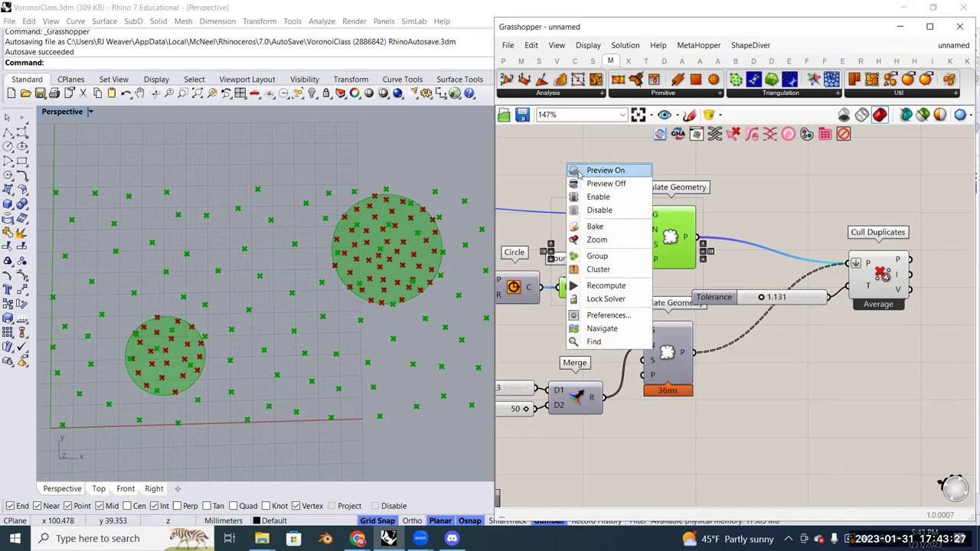
{"action": "left_click", "coordinate": [606, 184]}
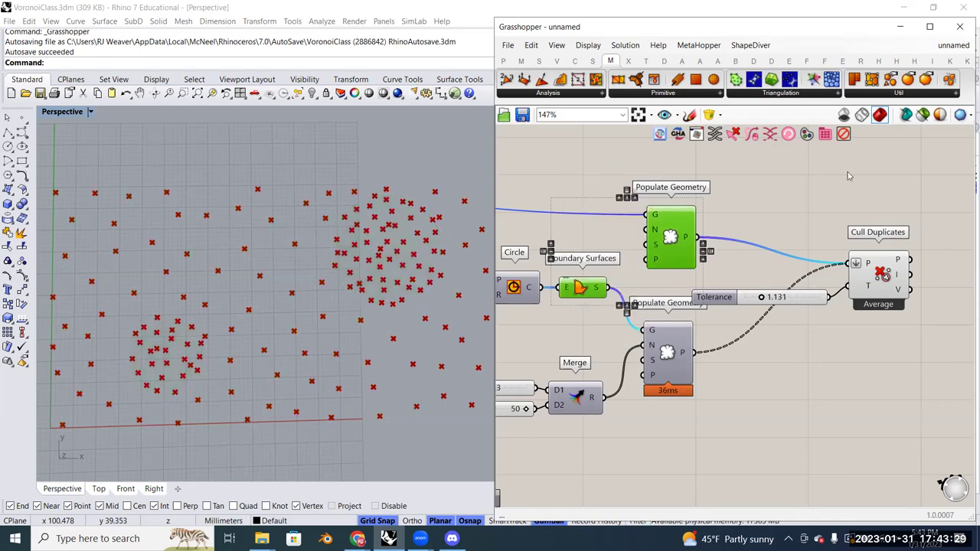
{"action": "left_click", "coordinate": [782, 187]}
{"action": "left_click", "coordinate": [877, 272]}
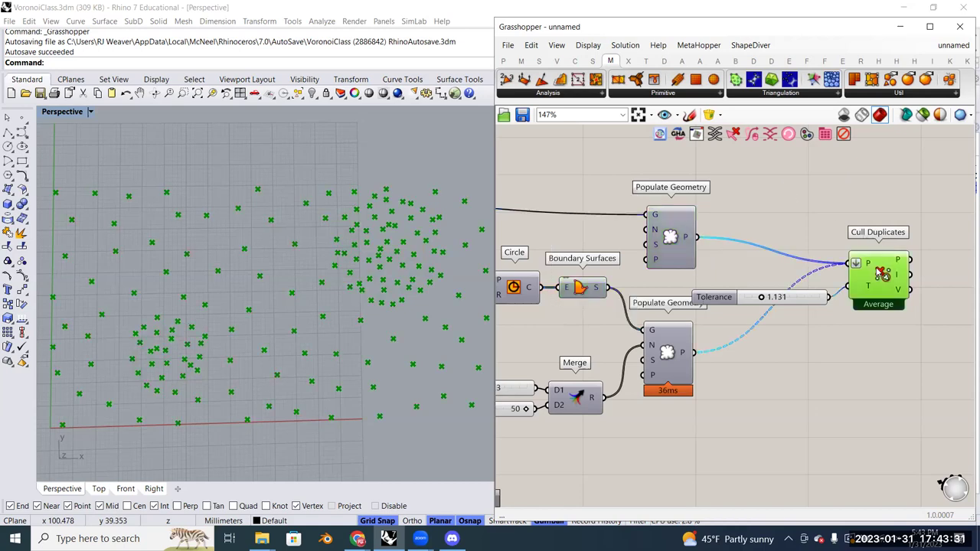
Move the Voronoi component closer to Cull Duplicates, level with it, and examine its inputs
{"action": "right_click_drag", "start_coordinate": [881, 253], "coordinate": [697, 256]}
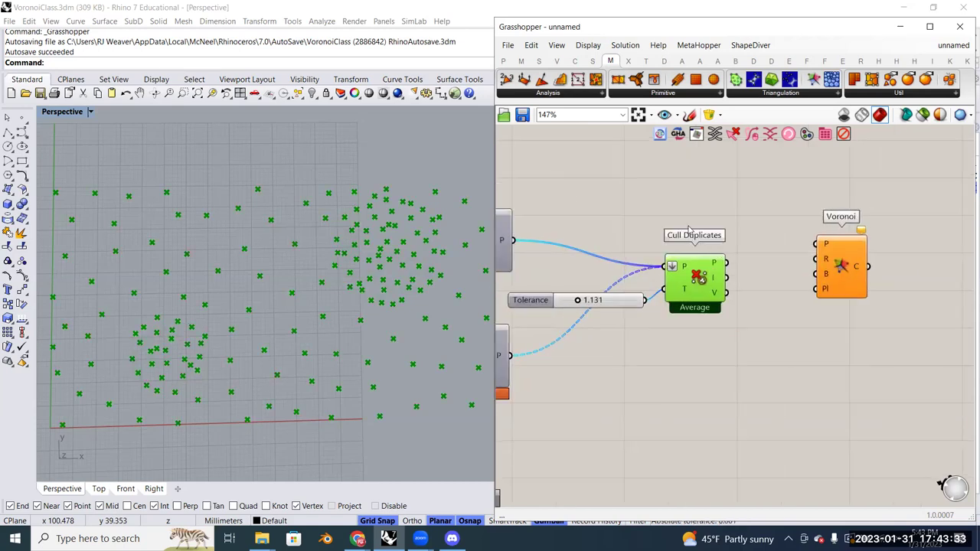
{"action": "left_click_drag", "start_coordinate": [838, 267], "coordinate": [822, 286]}
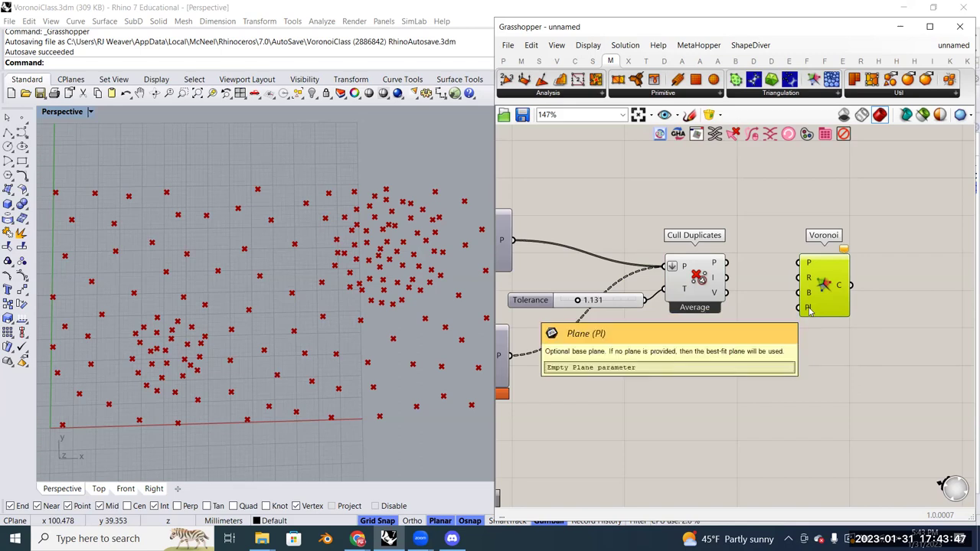
{"action": "scroll", "coordinate": [810, 306], "scroll_direction": "up", "scroll_amount": 2}
{"action": "scroll", "coordinate": [810, 299], "scroll_direction": "up", "scroll_amount": 1}
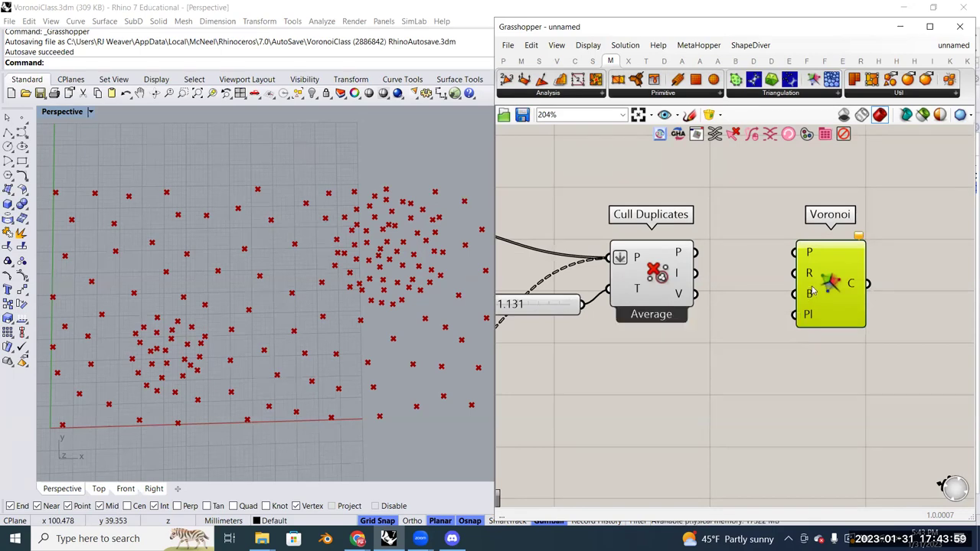
{"action": "scroll", "coordinate": [813, 295], "scroll_direction": "down", "scroll_amount": 1}
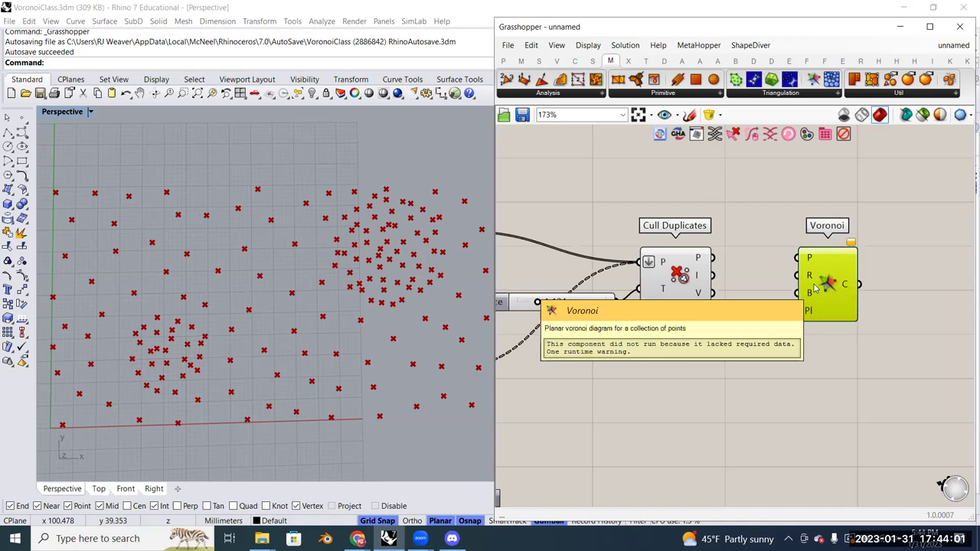
Select the rectangle's Boundary Surfaces component and trace its output wires through the definition
{"action": "scroll", "coordinate": [815, 287], "scroll_direction": "down", "scroll_amount": 3}
{"action": "scroll", "coordinate": [613, 244], "scroll_direction": "up", "scroll_amount": 3}
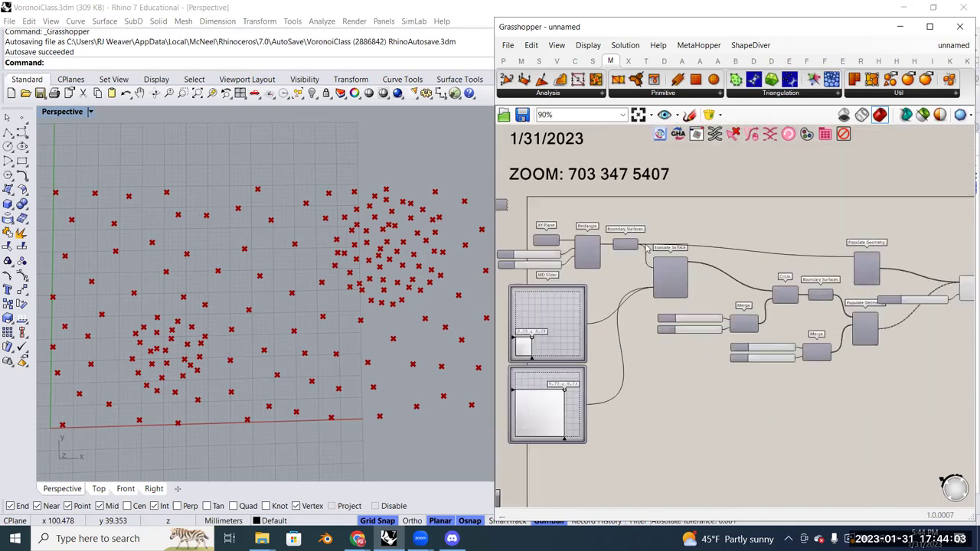
{"action": "left_click", "coordinate": [613, 245]}
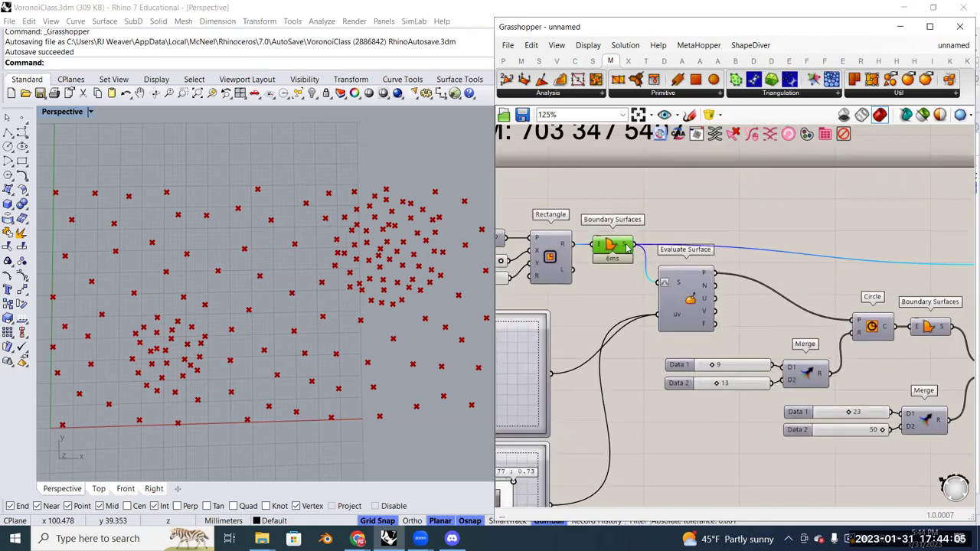
{"action": "scroll", "coordinate": [627, 246], "scroll_direction": "down", "scroll_amount": 2}
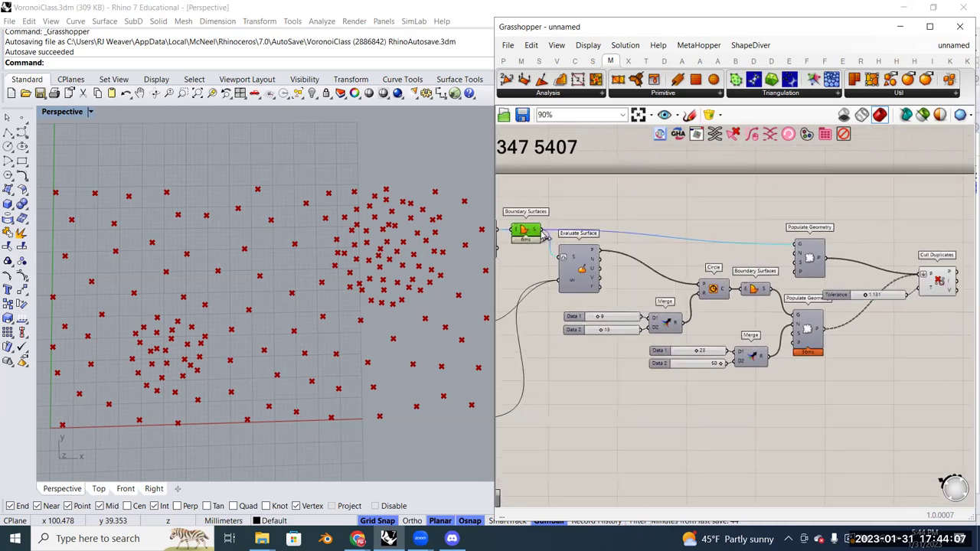
{"action": "scroll", "coordinate": [544, 236], "scroll_direction": "down", "scroll_amount": 2}
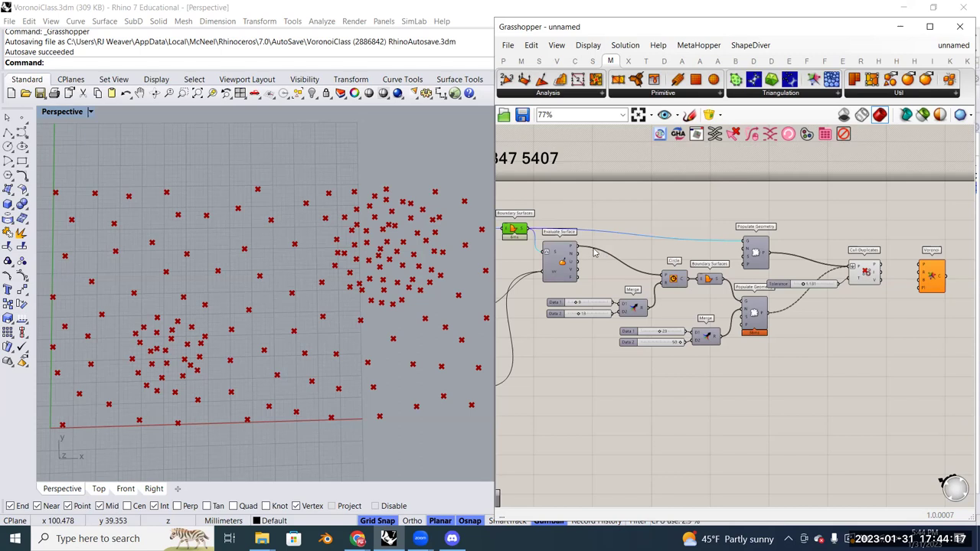
Add a Relay above Evaluate Surface and connect the rectangle's Boundary Surfaces output to it
{"action": "scroll", "coordinate": [536, 228], "scroll_direction": "up", "scroll_amount": 6}
{"action": "right_click_drag", "start_coordinate": [657, 205], "coordinate": [665, 221]}
{"action": "double_click", "coordinate": [692, 188]}
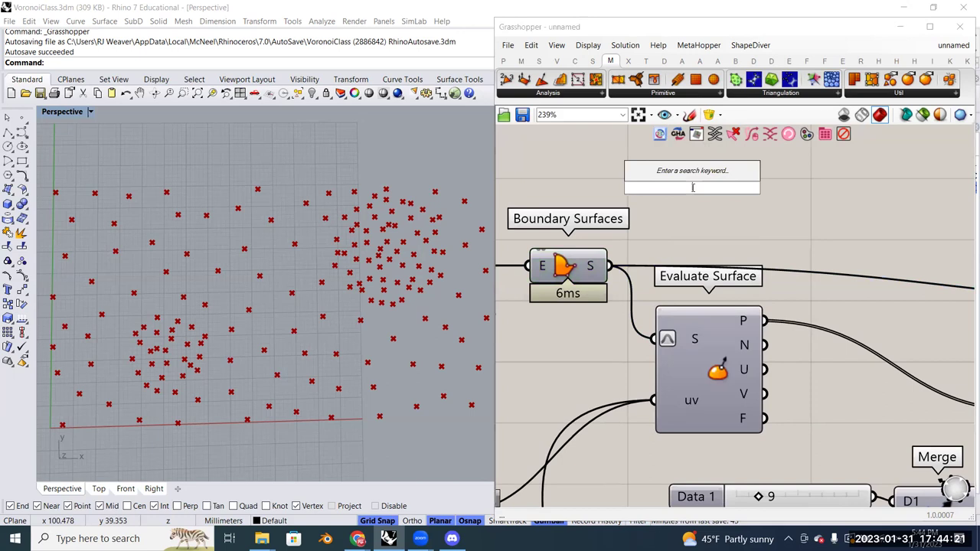
{"action": "type", "text": "relay"}
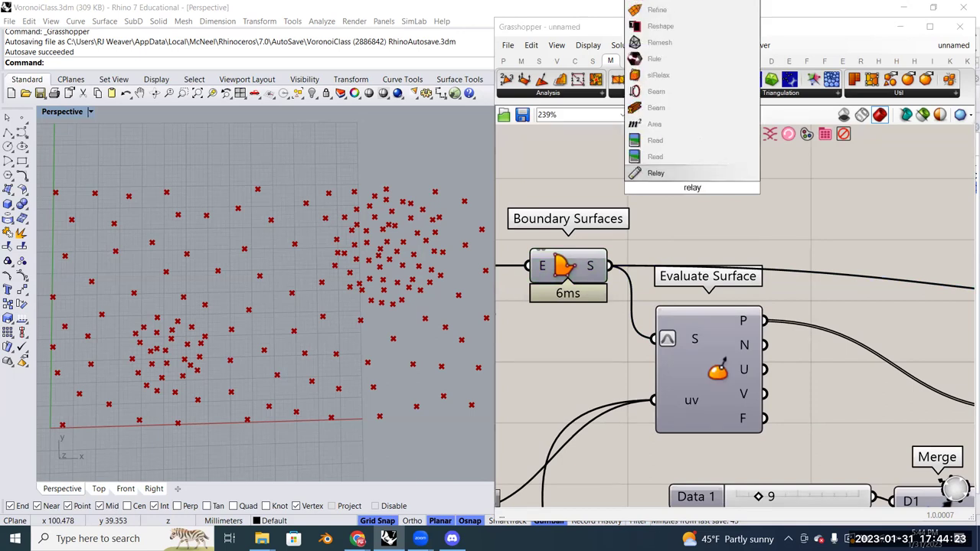
{"action": "left_click", "coordinate": [694, 173]}
{"action": "left_click_drag", "start_coordinate": [695, 186], "coordinate": [768, 223]}
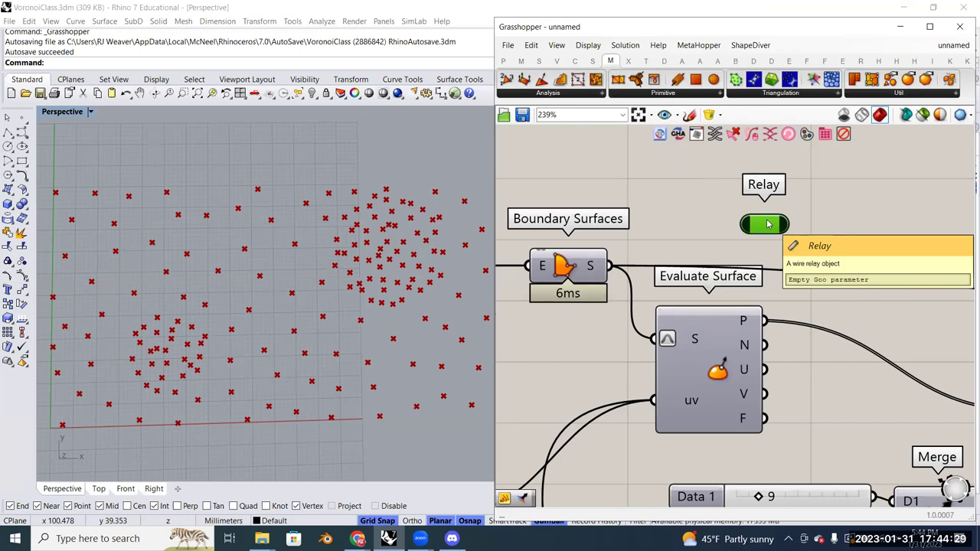
{"action": "left_click_drag", "start_coordinate": [612, 268], "coordinate": [752, 221]}
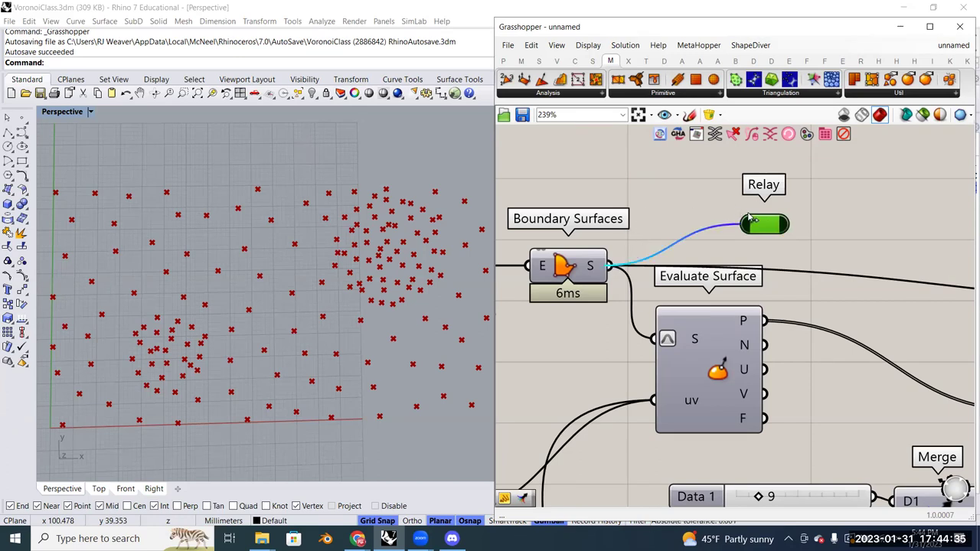
Move the Relay along the definition to the space below and between Cull Duplicates and Voronoi
{"action": "left_click_drag", "start_coordinate": [758, 223], "coordinate": [723, 217]}
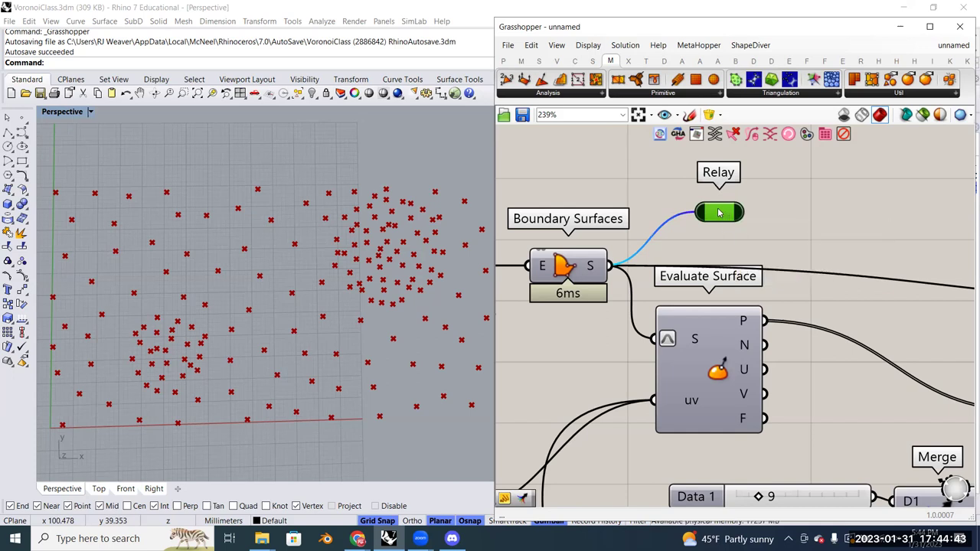
{"action": "mouse_move", "coordinate": [719, 213]}
{"action": "left_mouse_down"}
{"action": "mouse_move", "coordinate": [761, 216]}
{"action": "mouse_move", "coordinate": [707, 224]}
{"action": "mouse_move", "coordinate": [712, 201]}
{"action": "mouse_move", "coordinate": [734, 219]}
{"action": "mouse_move", "coordinate": [615, 213]}
{"action": "mouse_move", "coordinate": [739, 203]}
{"action": "mouse_move", "coordinate": [714, 209]}
{"action": "left_mouse_up"}
{"action": "scroll", "coordinate": [693, 222], "scroll_direction": "down", "scroll_amount": 3}
{"action": "scroll", "coordinate": [685, 231], "scroll_direction": "up", "scroll_amount": 1}
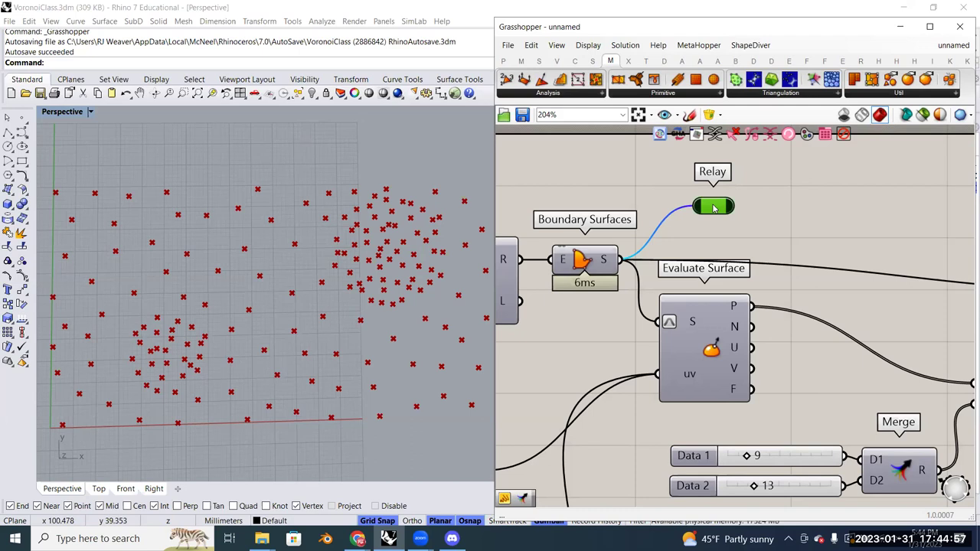
{"action": "left_click_drag", "start_coordinate": [713, 207], "coordinate": [866, 253]}
{"action": "scroll", "coordinate": [619, 216], "scroll_direction": "down", "scroll_amount": 3}
{"action": "scroll", "coordinate": [619, 217], "scroll_direction": "down", "scroll_amount": 3}
{"action": "scroll", "coordinate": [868, 258], "scroll_direction": "up", "scroll_amount": 1}
{"action": "scroll", "coordinate": [868, 258], "scroll_direction": "up", "scroll_amount": 3}
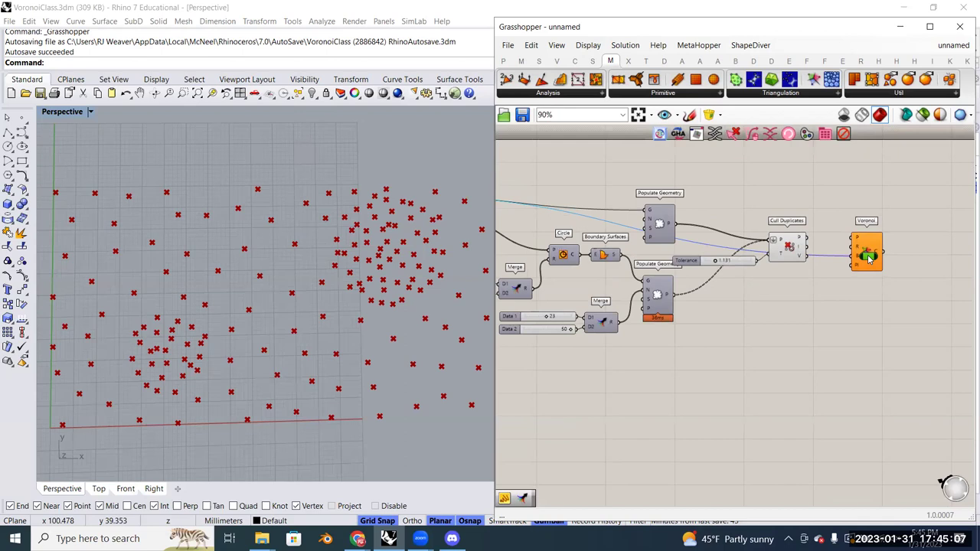
{"action": "scroll", "coordinate": [869, 260], "scroll_direction": "up", "scroll_amount": 4}
{"action": "left_click_drag", "start_coordinate": [877, 255], "coordinate": [785, 333]}
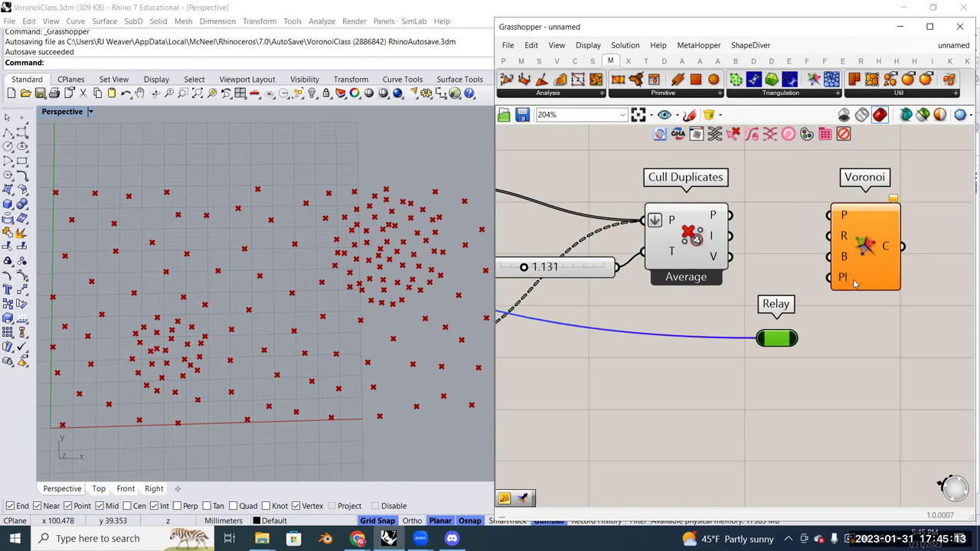
Rename the Relay to "Base Rectangle" and shift it slightly lower on the canvas
{"action": "mouse_move", "coordinate": [856, 283]}
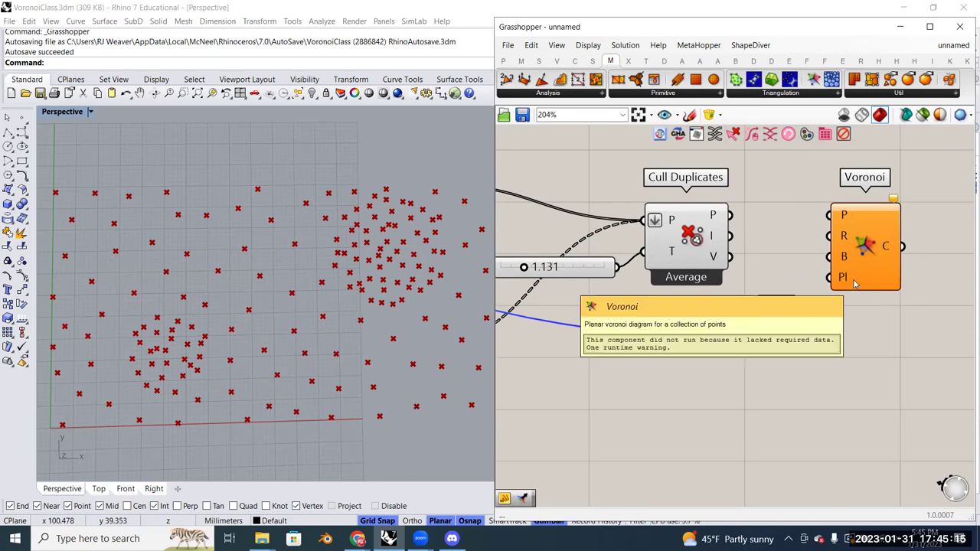
{"action": "scroll", "coordinate": [842, 322], "scroll_direction": "up", "scroll_amount": 1}
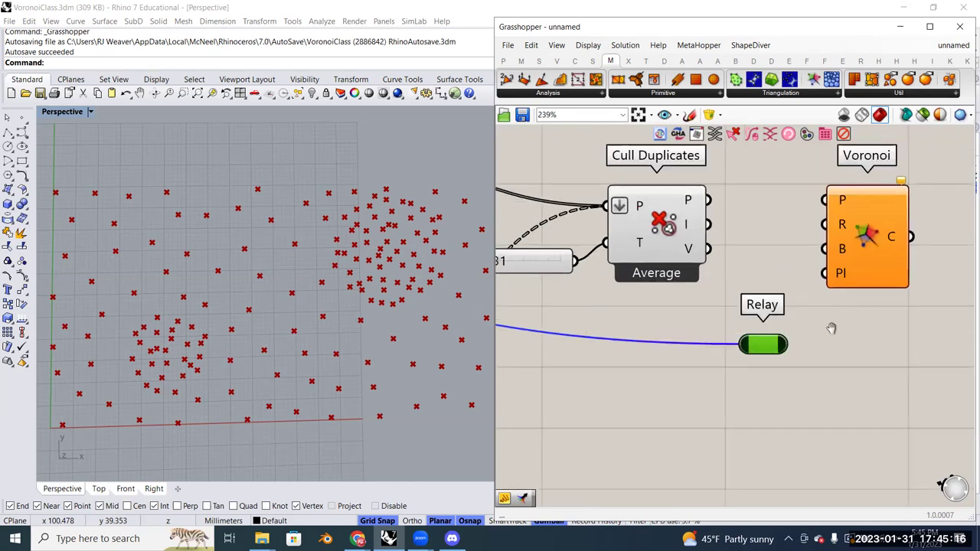
{"action": "right_click", "coordinate": [751, 350]}
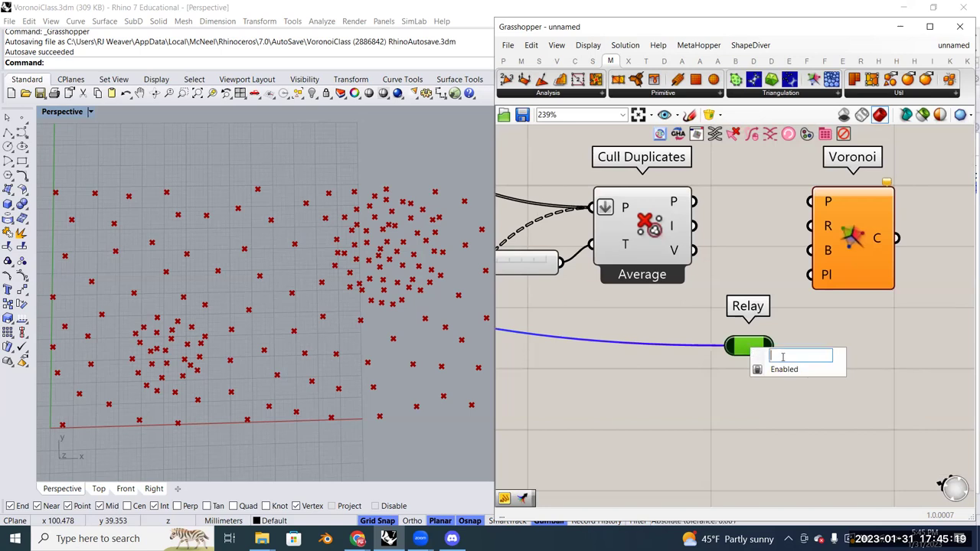
{"action": "type", "text": "Base Res"}
{"action": "key", "text": "BackSpace"}
{"action": "type", "text": "ctan"}
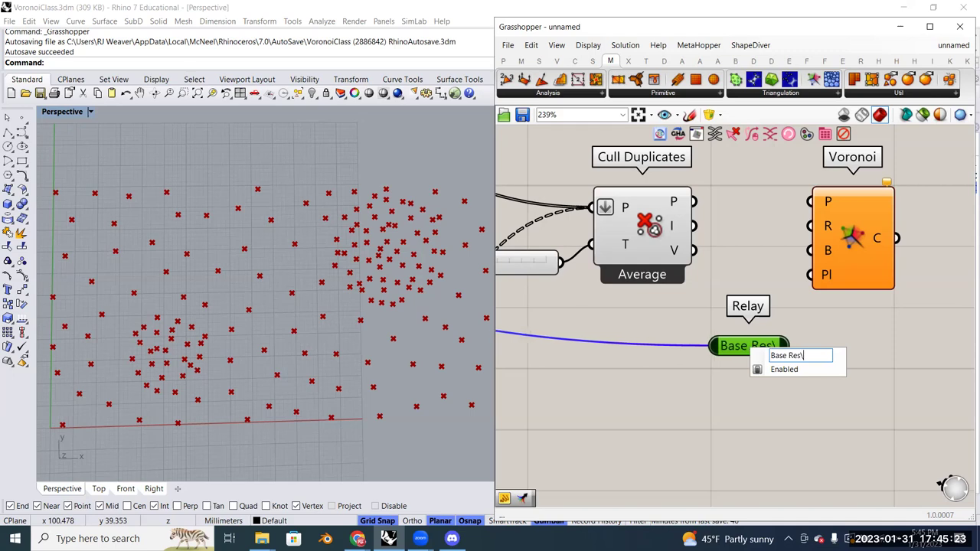
{"action": "type", "text": "gle"}
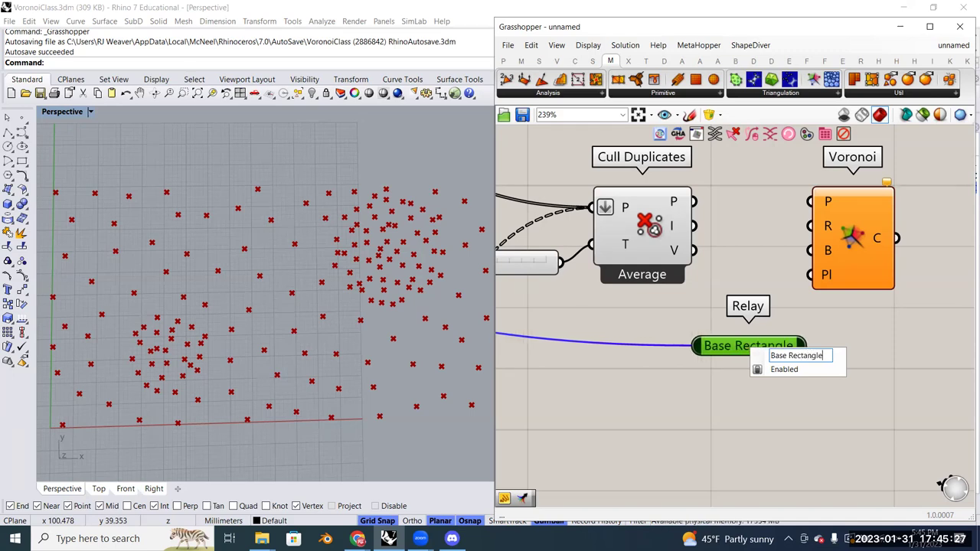
{"action": "left_click", "coordinate": [716, 376]}
{"action": "mouse_move", "coordinate": [765, 352]}
{"action": "left_mouse_down"}
{"action": "mouse_move", "coordinate": [732, 357]}
{"action": "mouse_move", "coordinate": [724, 345]}
{"action": "mouse_move", "coordinate": [768, 365]}
{"action": "mouse_move", "coordinate": [753, 367]}
{"action": "left_mouse_up"}
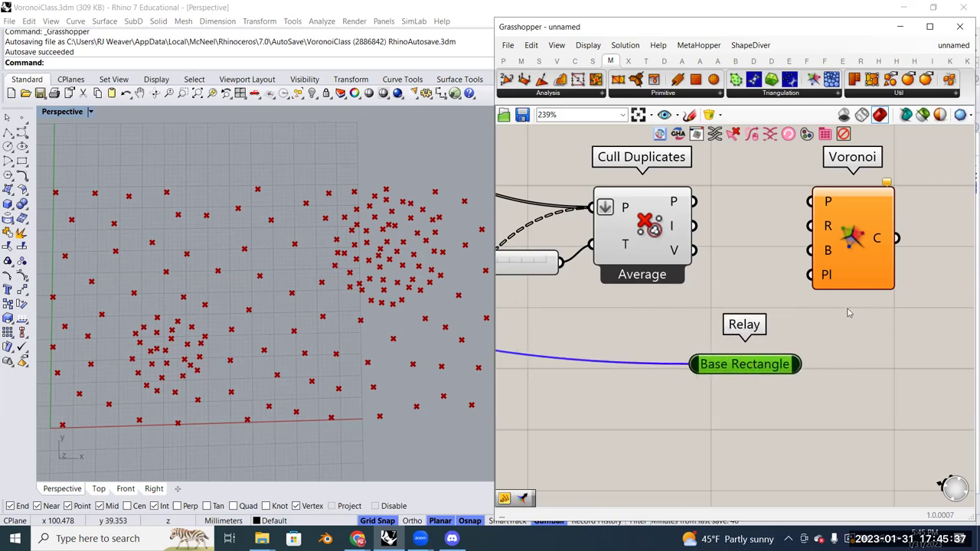
Move the Voronoi component farther away from Cull Duplicates to widen the gap between them
{"action": "left_click", "coordinate": [811, 329]}
{"action": "right_click_drag", "start_coordinate": [811, 329], "coordinate": [787, 349]}
{"action": "left_click_drag", "start_coordinate": [844, 278], "coordinate": [895, 275]}
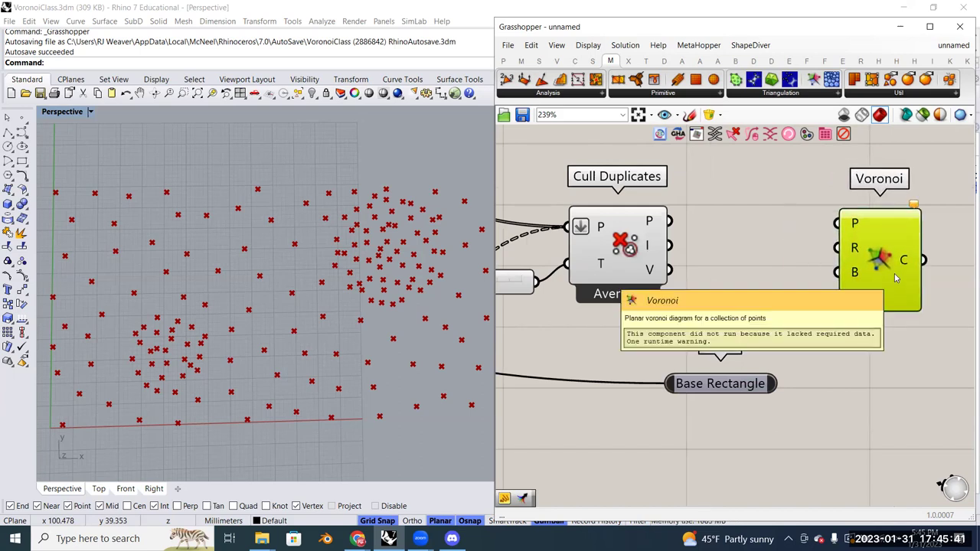
{"action": "right_click_drag", "start_coordinate": [598, 273], "coordinate": [882, 270]}
{"action": "left_click_drag", "start_coordinate": [648, 240], "coordinate": [792, 308]}
{"action": "left_click", "coordinate": [503, 60]}
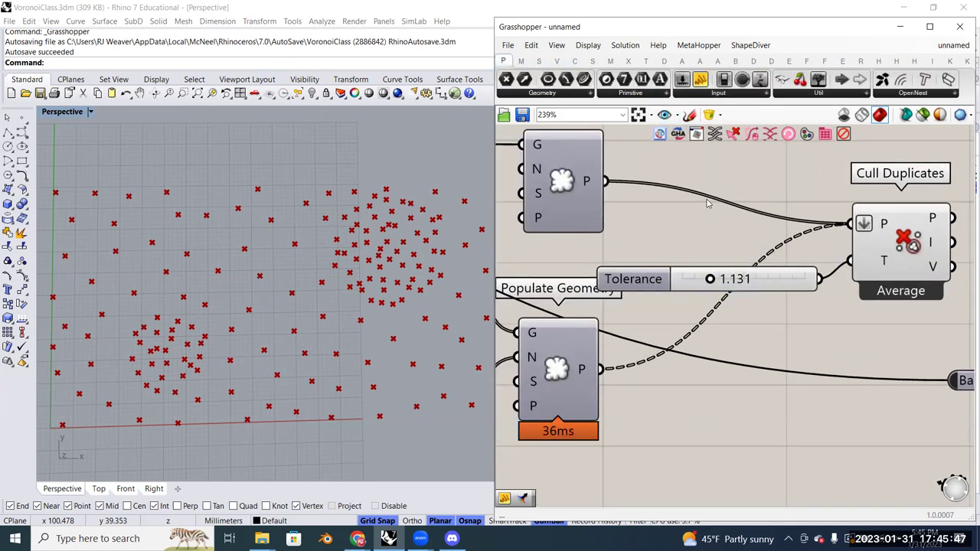
{"action": "left_click", "coordinate": [733, 94]}
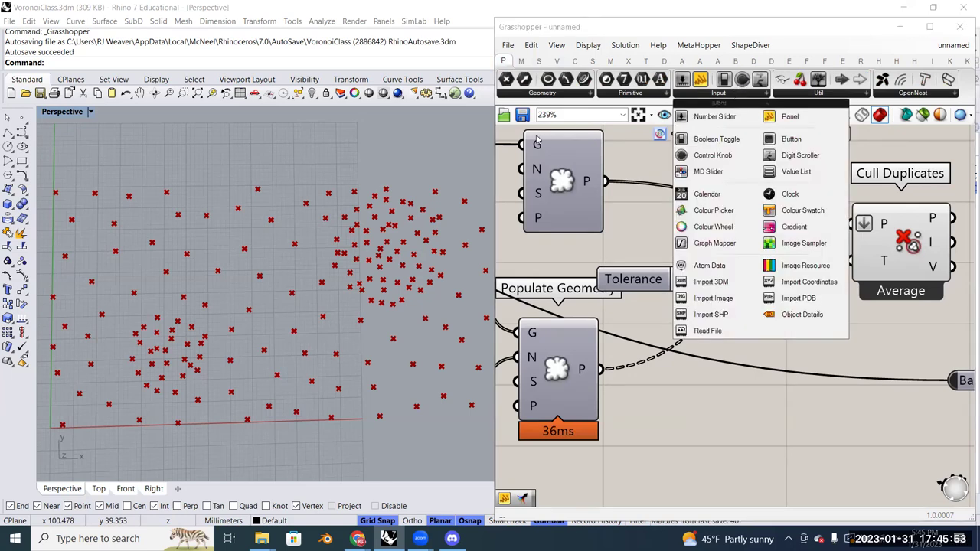
{"action": "left_click", "coordinate": [633, 220]}
{"action": "double_click", "coordinate": [634, 218]}
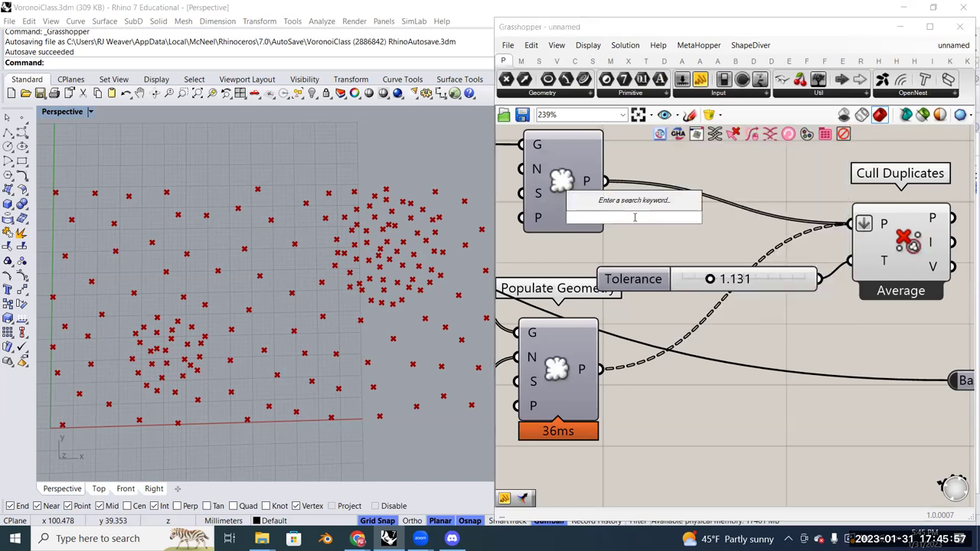
{"action": "right_click_drag", "start_coordinate": [774, 322], "coordinate": [760, 310]}
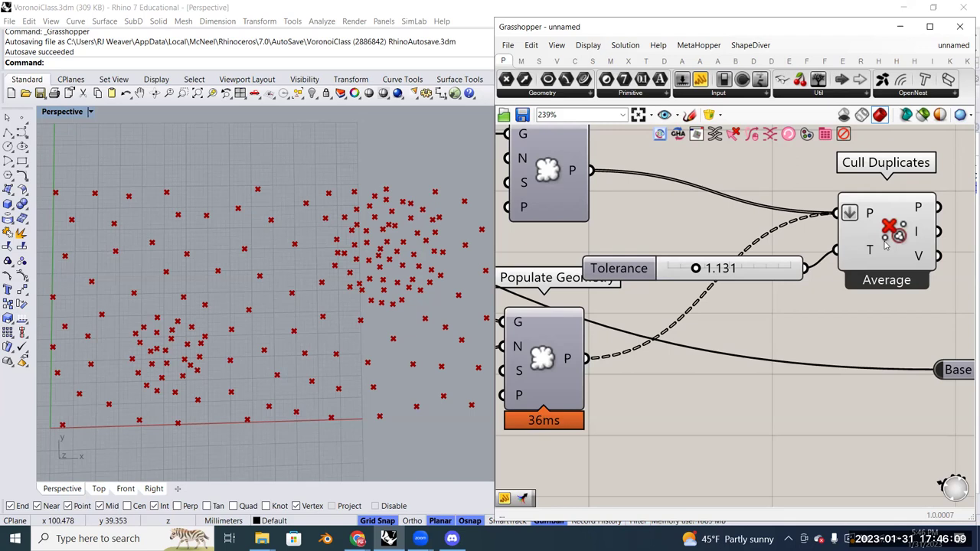
{"action": "scroll", "coordinate": [804, 249], "scroll_direction": "down", "scroll_amount": 1}
{"action": "scroll", "coordinate": [787, 265], "scroll_direction": "up", "scroll_amount": 2}
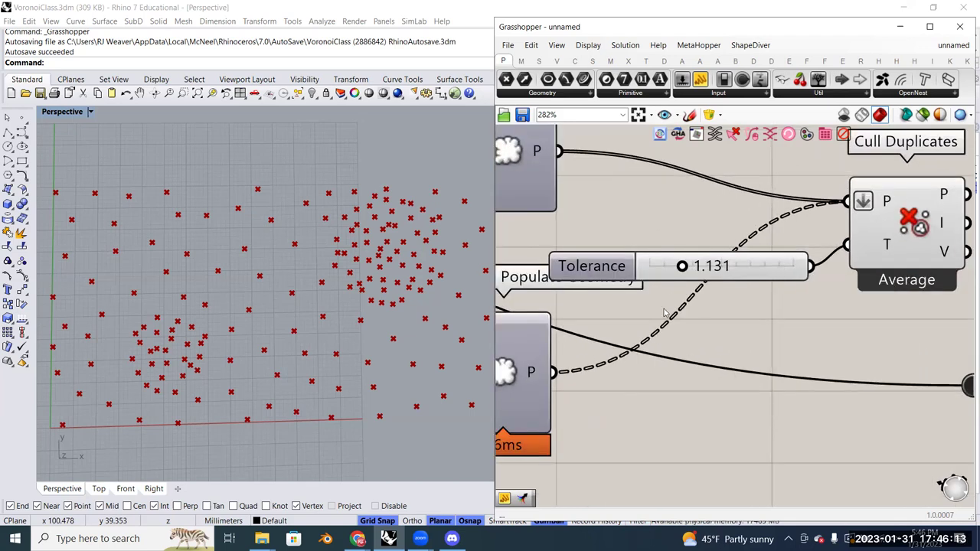
{"action": "scroll", "coordinate": [666, 313], "scroll_direction": "down", "scroll_amount": 3}
{"action": "scroll", "coordinate": [762, 287], "scroll_direction": "up", "scroll_amount": 1}
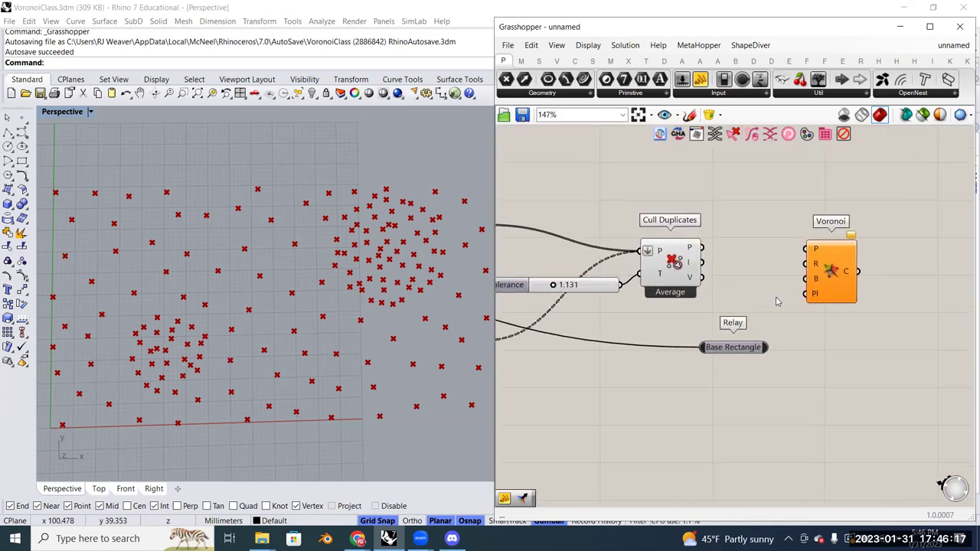
Open the Base Rectangle relay's name for editing to review where it is named
{"action": "scroll", "coordinate": [754, 351], "scroll_direction": "up", "scroll_amount": 3}
{"action": "right_click", "coordinate": [727, 351]}
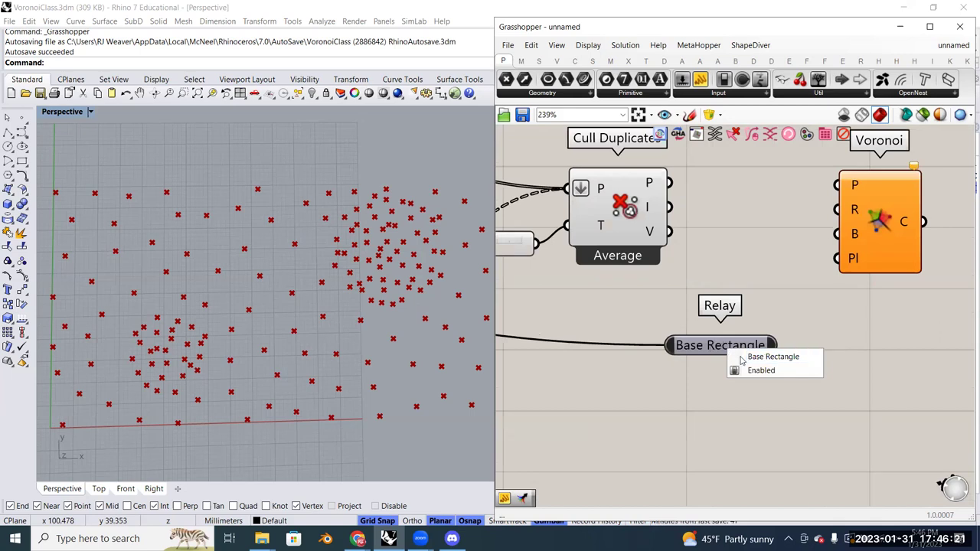
{"action": "left_click_drag", "start_coordinate": [741, 358], "coordinate": [818, 358]}
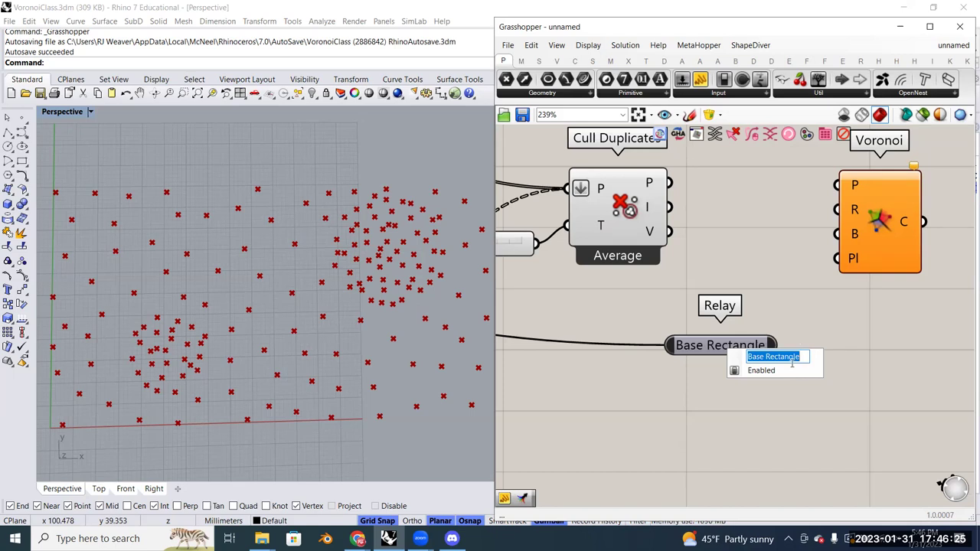
{"action": "left_click", "coordinate": [816, 331]}
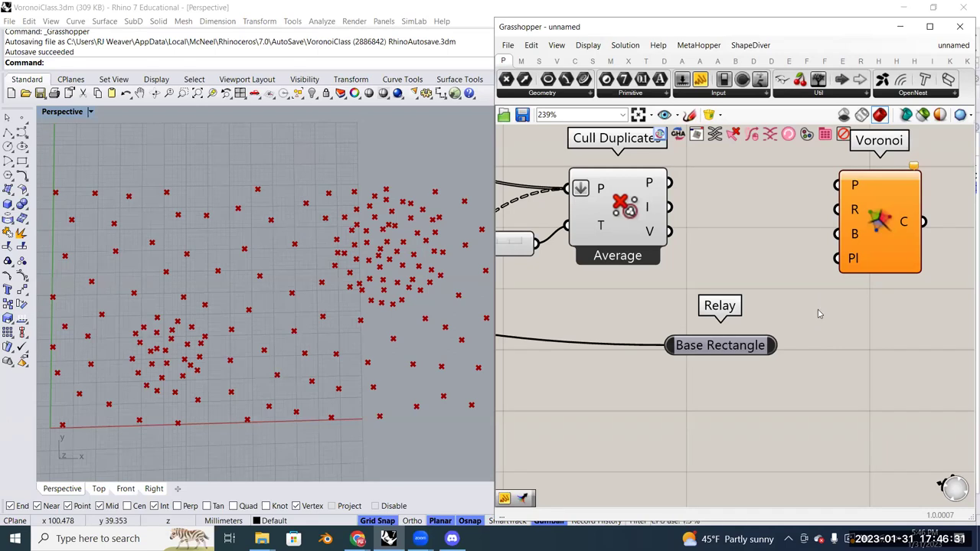
Connect the Base Rectangle relay to Voronoi's Boundary input and Cull Duplicates' culled points to Voronoi's Points input
{"action": "left_click_drag", "start_coordinate": [780, 346], "coordinate": [855, 234]}
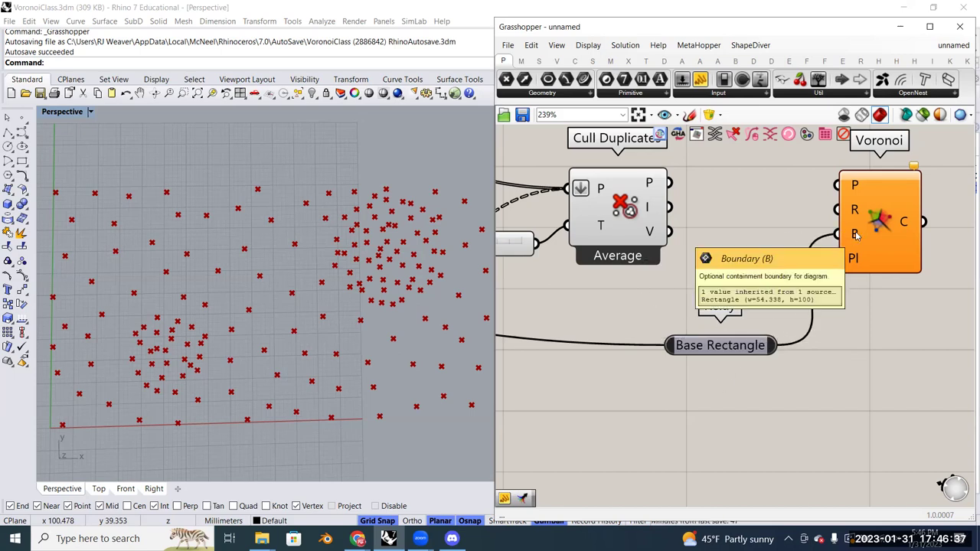
{"action": "left_click_drag", "start_coordinate": [873, 234], "coordinate": [877, 244]}
{"action": "left_click", "coordinate": [720, 348]}
{"action": "right_click_drag", "start_coordinate": [861, 245], "coordinate": [856, 282]}
{"action": "left_click_drag", "start_coordinate": [857, 282], "coordinate": [857, 281]}
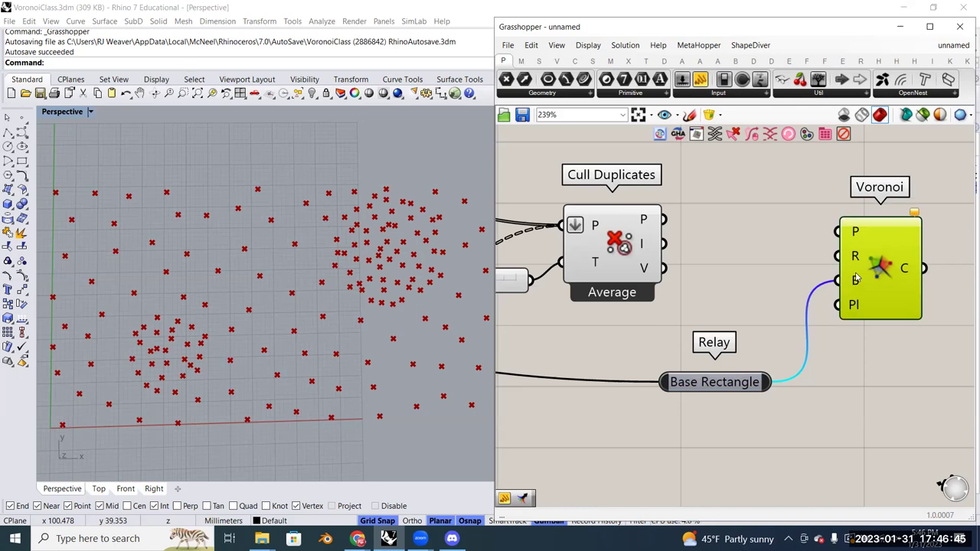
{"action": "mouse_move", "coordinate": [643, 220]}
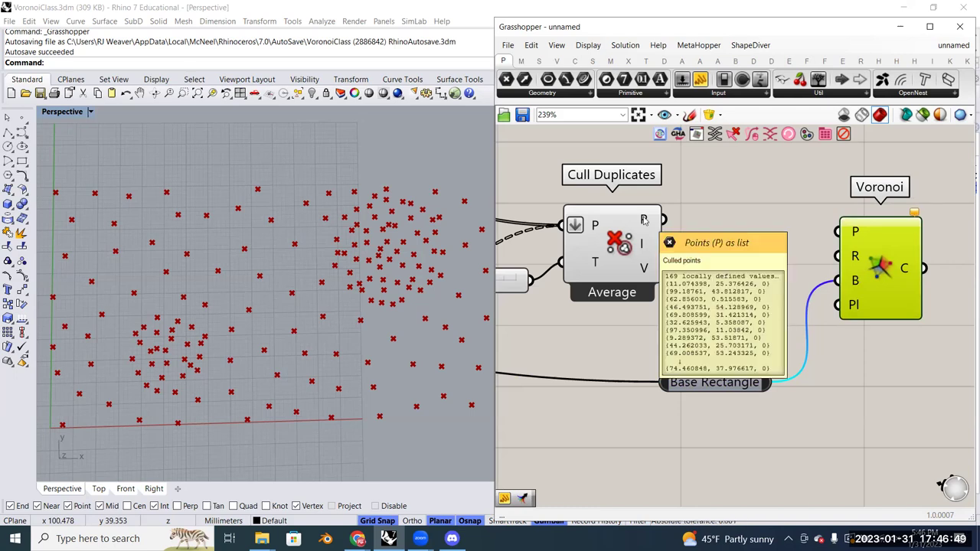
{"action": "left_click_drag", "start_coordinate": [663, 219], "coordinate": [852, 232]}
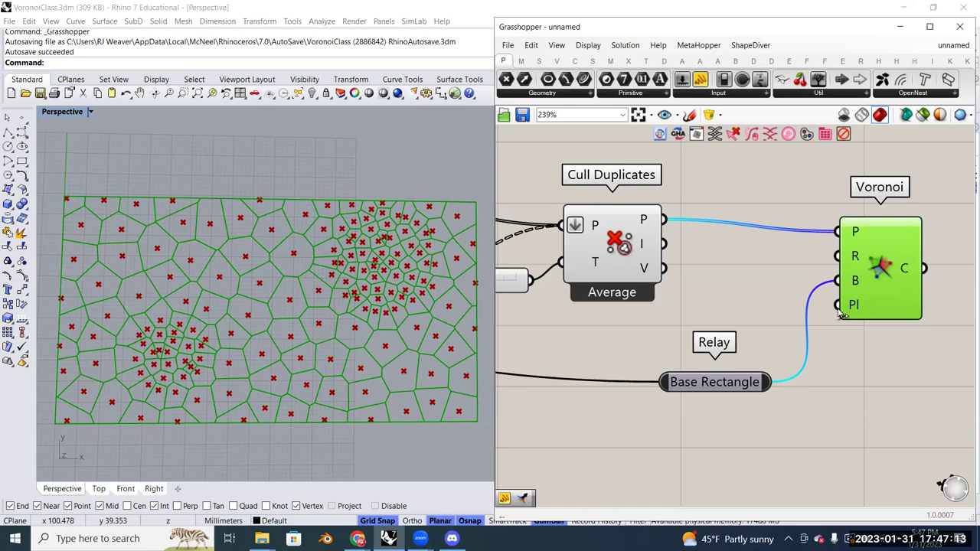
Examine the Voronoi pattern in the viewport and the contents of the Voronoi component's Cells output
{"action": "scroll", "coordinate": [840, 313], "scroll_direction": "down", "scroll_amount": 3}
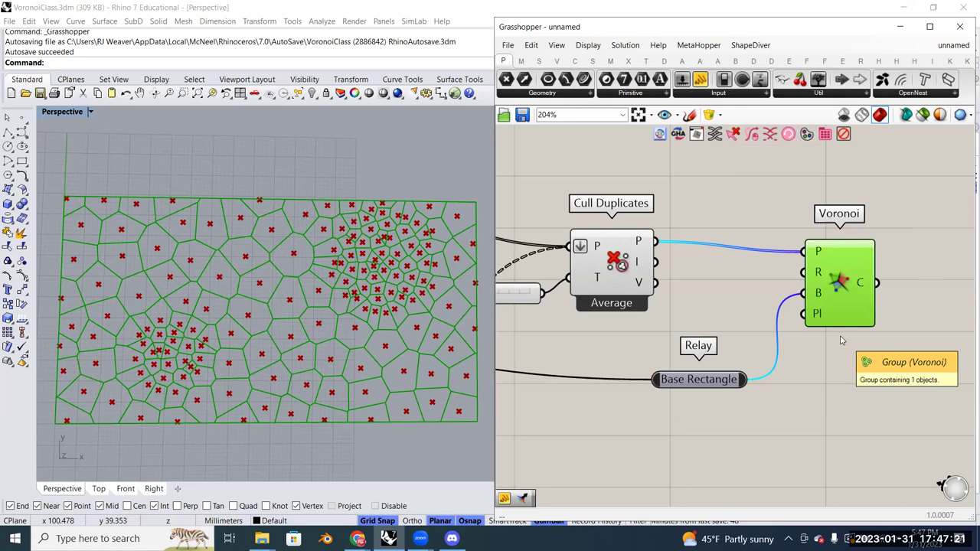
{"action": "scroll", "coordinate": [841, 339], "scroll_direction": "up", "scroll_amount": 2}
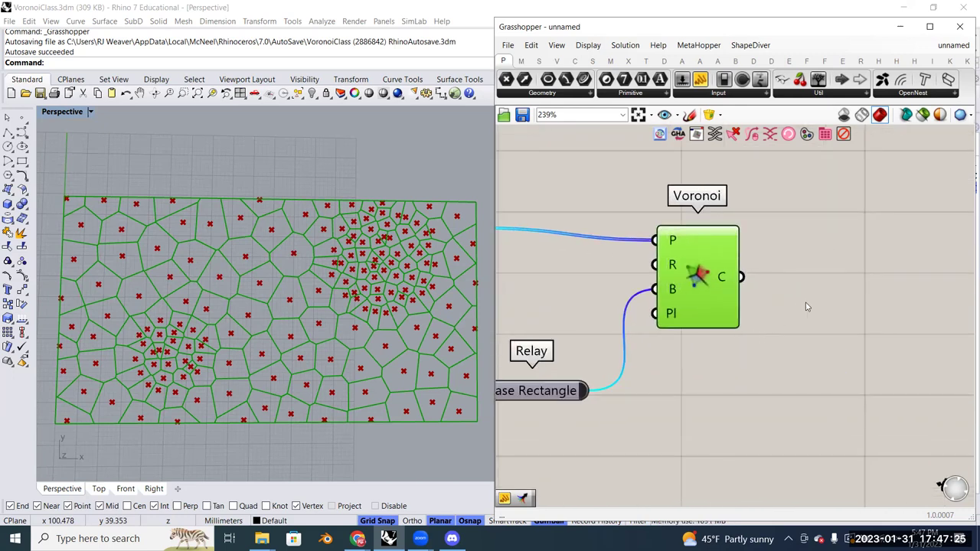
{"action": "scroll", "coordinate": [833, 299], "scroll_direction": "down", "scroll_amount": 2}
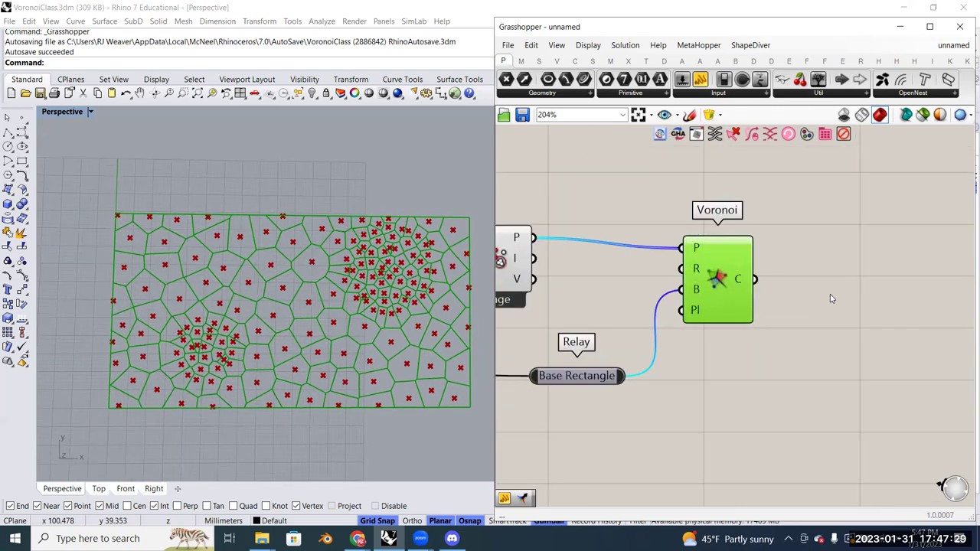
{"action": "double_click", "coordinate": [832, 299]}
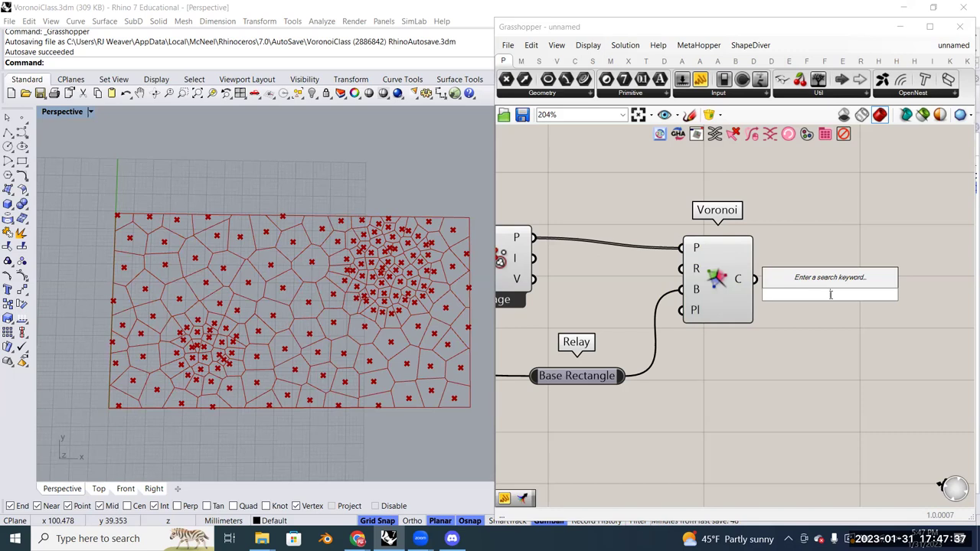
{"action": "scroll", "coordinate": [366, 337], "scroll_direction": "up", "scroll_amount": 3}
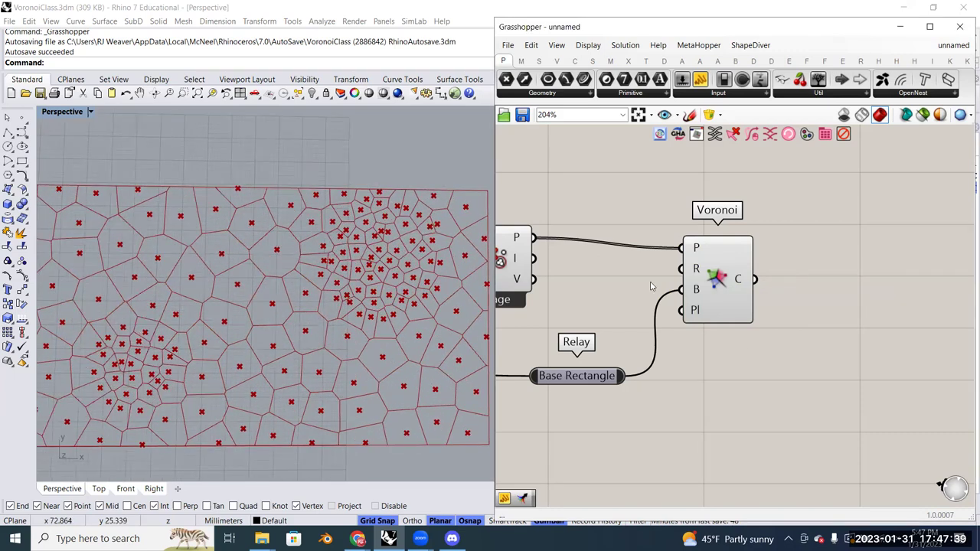
{"action": "mouse_move", "coordinate": [740, 281]}
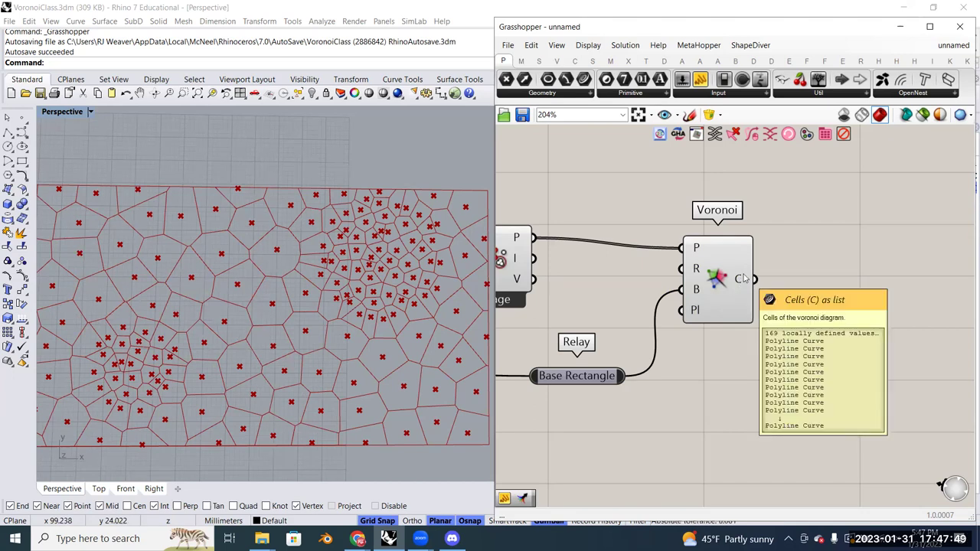
{"action": "right_click_drag", "start_coordinate": [740, 281], "coordinate": [739, 294]}
{"action": "double_click", "coordinate": [827, 234]}
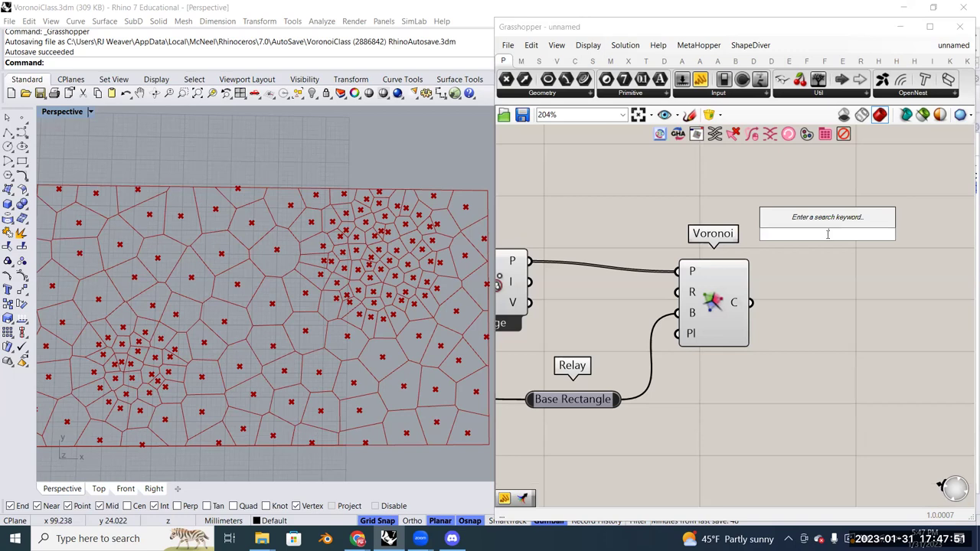
{"action": "type", "text": "item"}
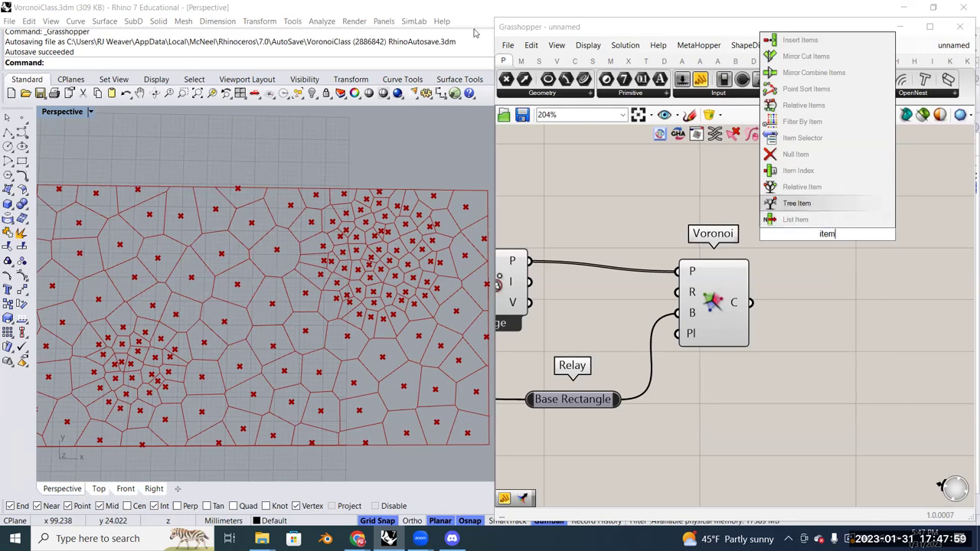
{"action": "key", "text": "Escape"}
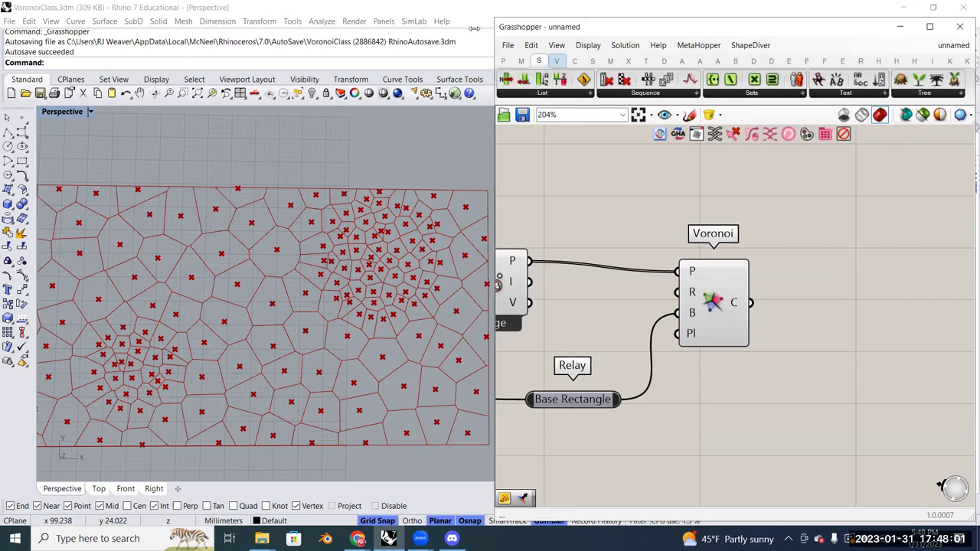
Add a List Item component beyond Voronoi and connect Voronoi's Cells output to its List input
{"action": "left_click", "coordinate": [540, 94]}
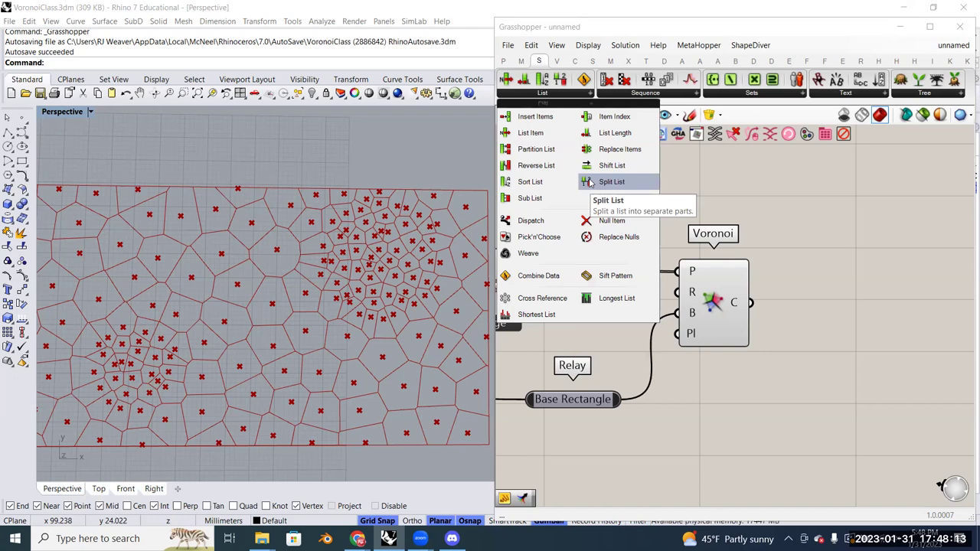
{"action": "left_click", "coordinate": [558, 138]}
{"action": "left_click", "coordinate": [841, 231]}
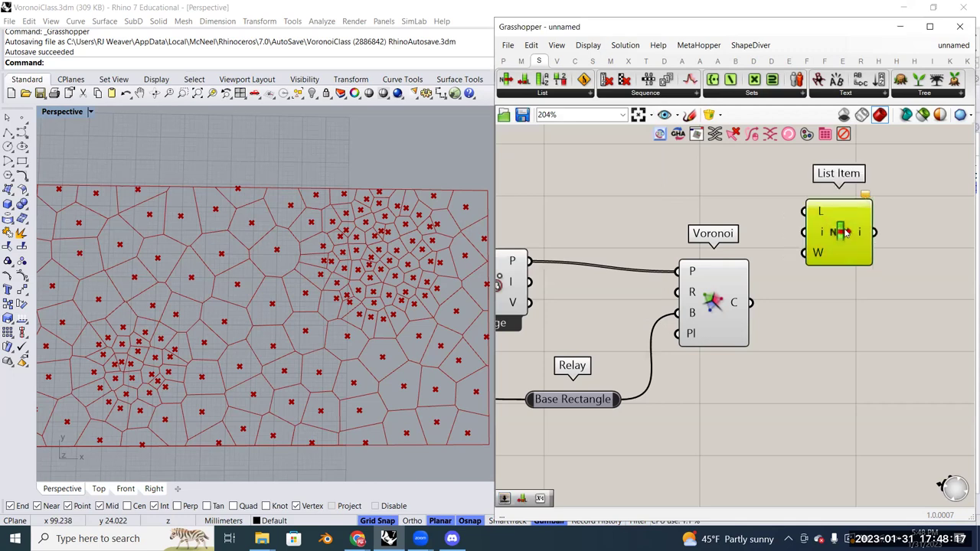
{"action": "left_click_drag", "start_coordinate": [841, 231], "coordinate": [851, 230]}
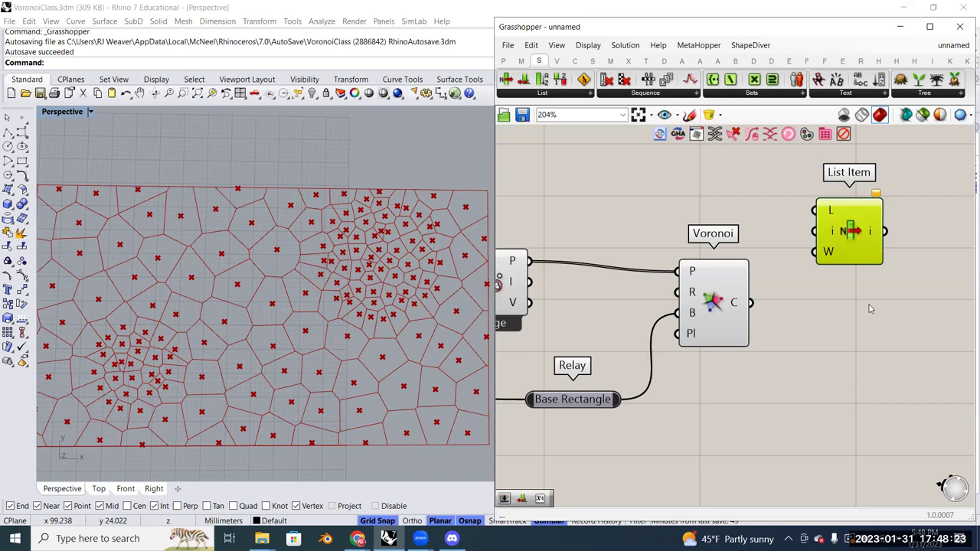
{"action": "mouse_move", "coordinate": [737, 305]}
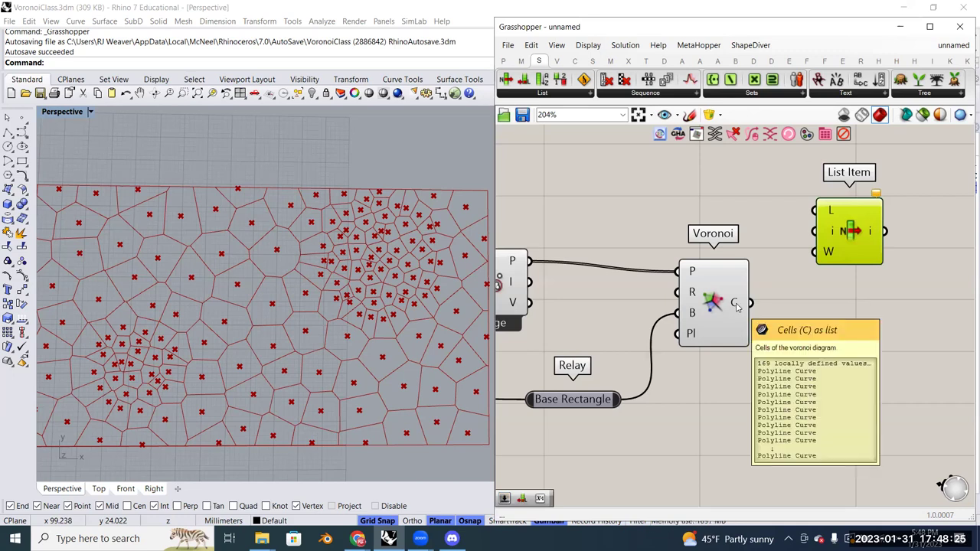
{"action": "left_click_drag", "start_coordinate": [736, 306], "coordinate": [817, 211]}
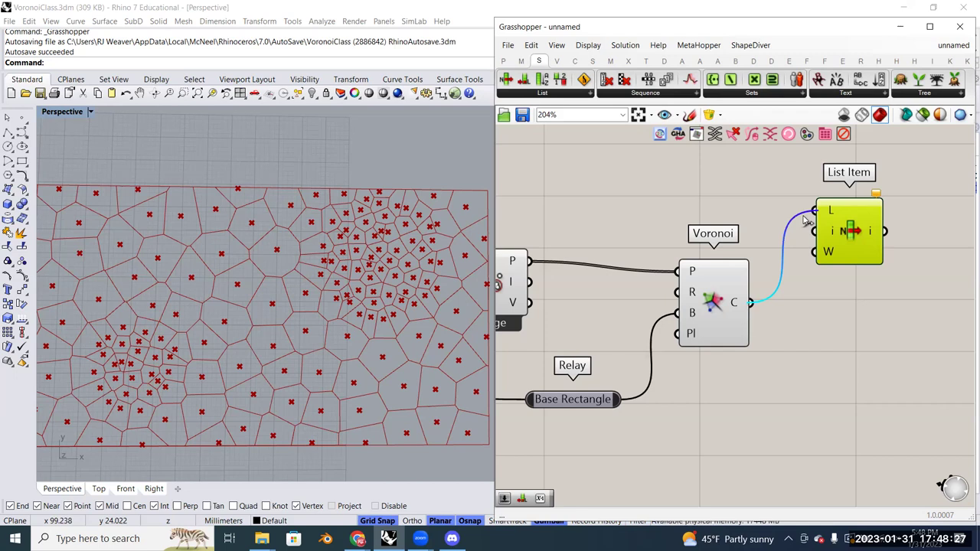
{"action": "mouse_move", "coordinate": [833, 216]}
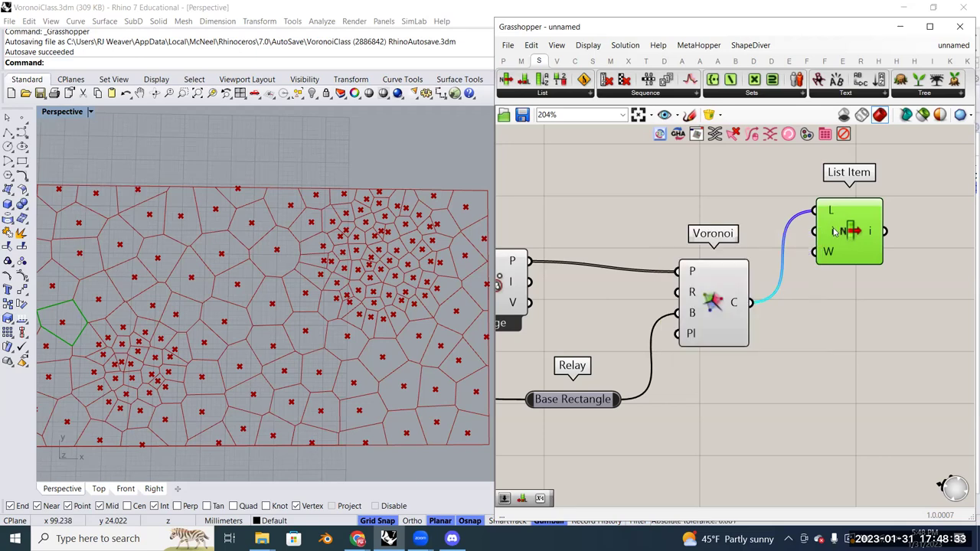
{"action": "mouse_move", "coordinate": [832, 232]}
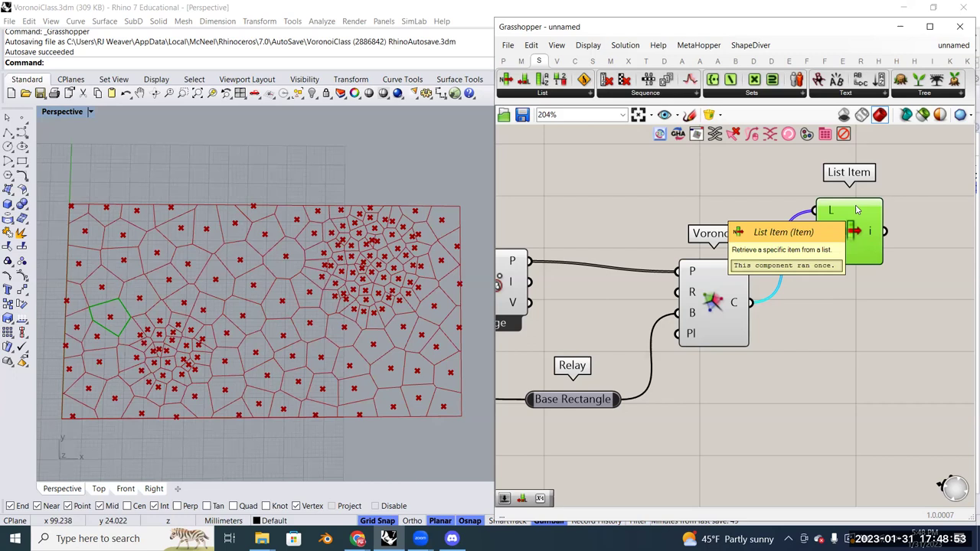
Create an integer number slider ranging from 0 to 169 and place it above the Voronoi component
{"action": "scroll", "coordinate": [861, 242], "scroll_direction": "up", "scroll_amount": 1}
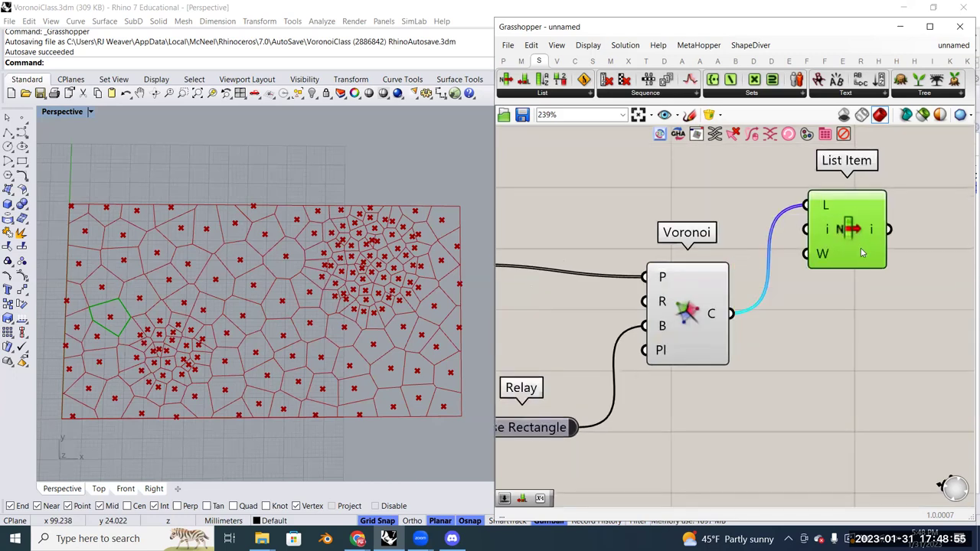
{"action": "right_click_drag", "start_coordinate": [718, 228], "coordinate": [732, 228]}
{"action": "double_click", "coordinate": [732, 226]}
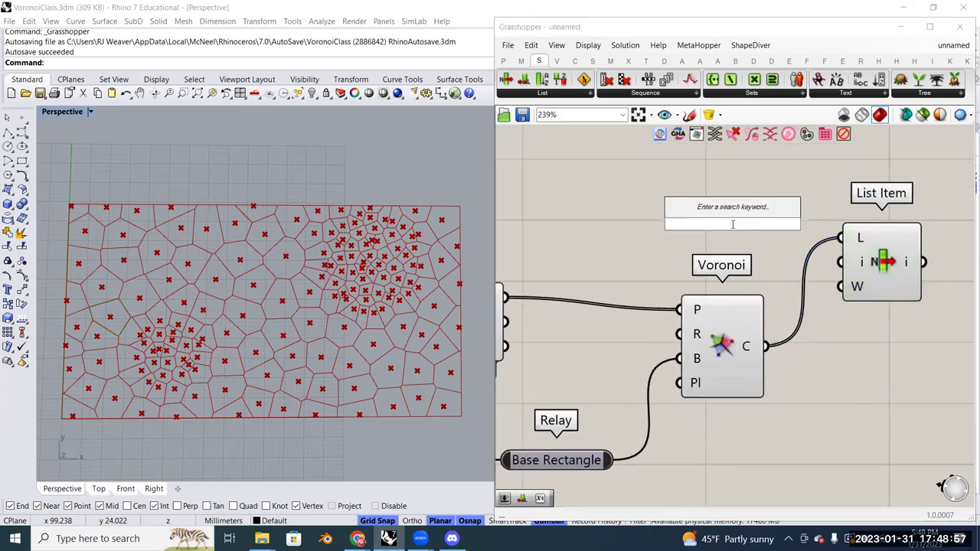
{"action": "type", "text": "0"}
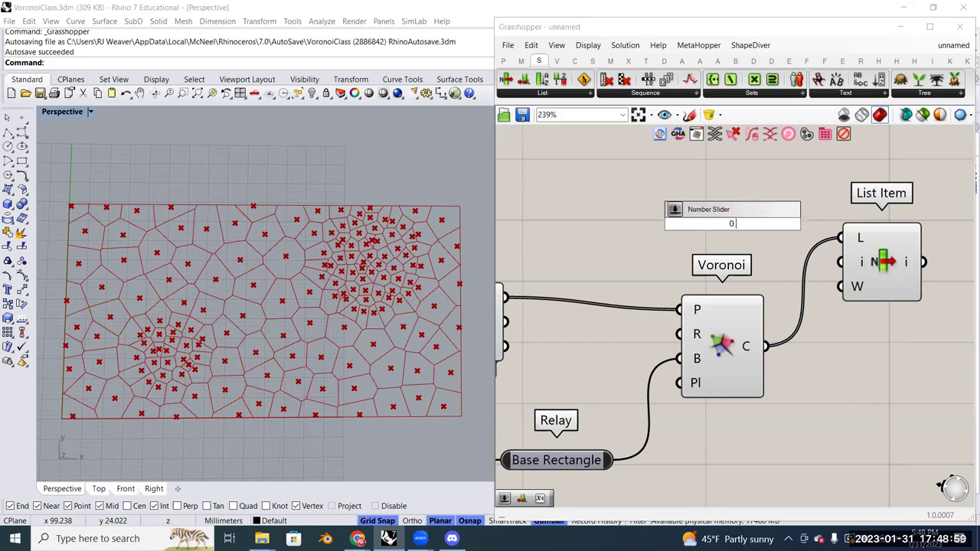
{"action": "type", "text": "..169"}
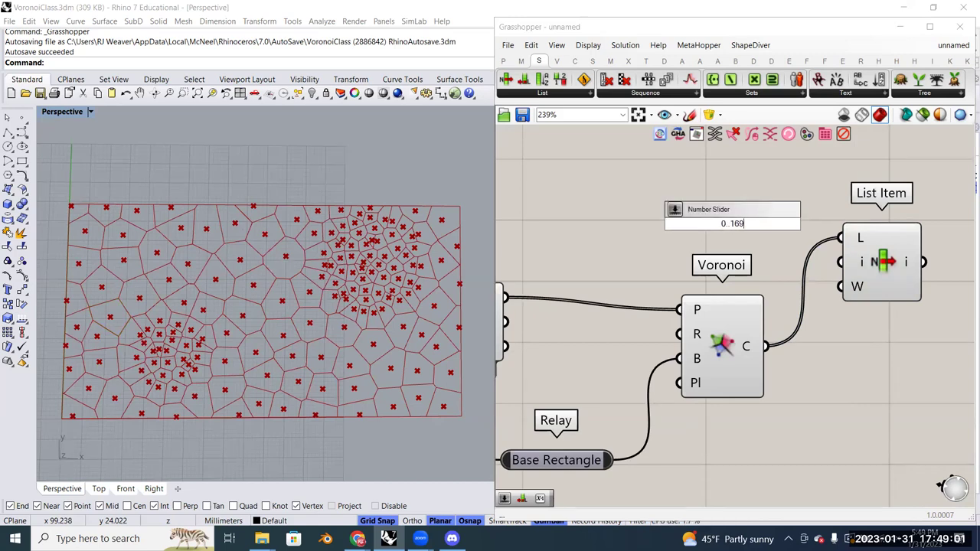
{"action": "key", "text": "Return"}
{"action": "left_click_drag", "start_coordinate": [718, 224], "coordinate": [659, 213]}
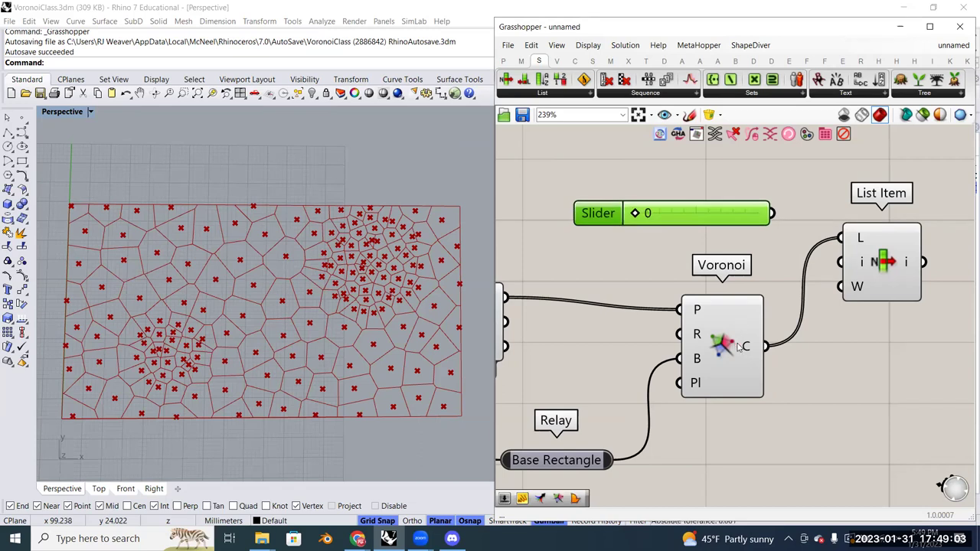
{"action": "mouse_move", "coordinate": [748, 350]}
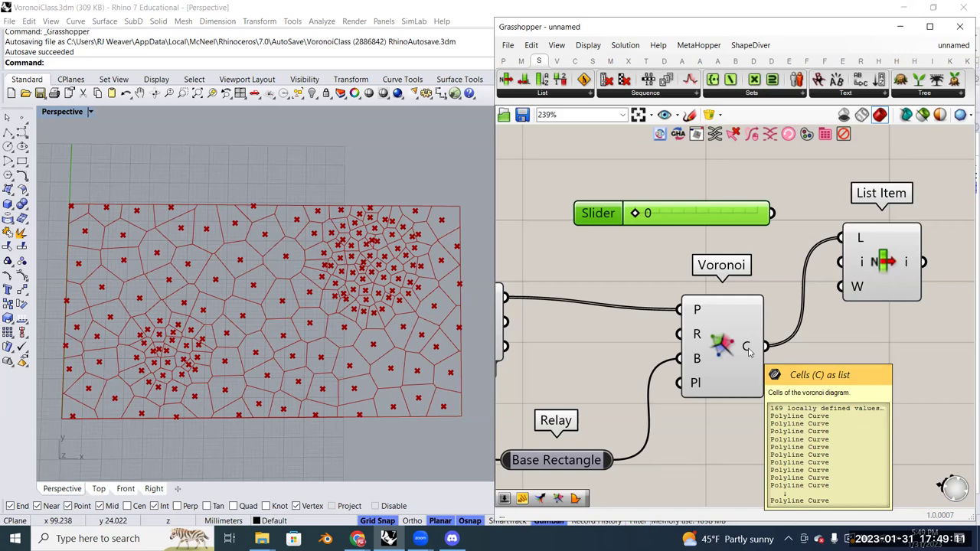
Set the new slider to 59 and connect it to List Item's Index input
{"action": "right_click_drag", "start_coordinate": [762, 215], "coordinate": [746, 232]}
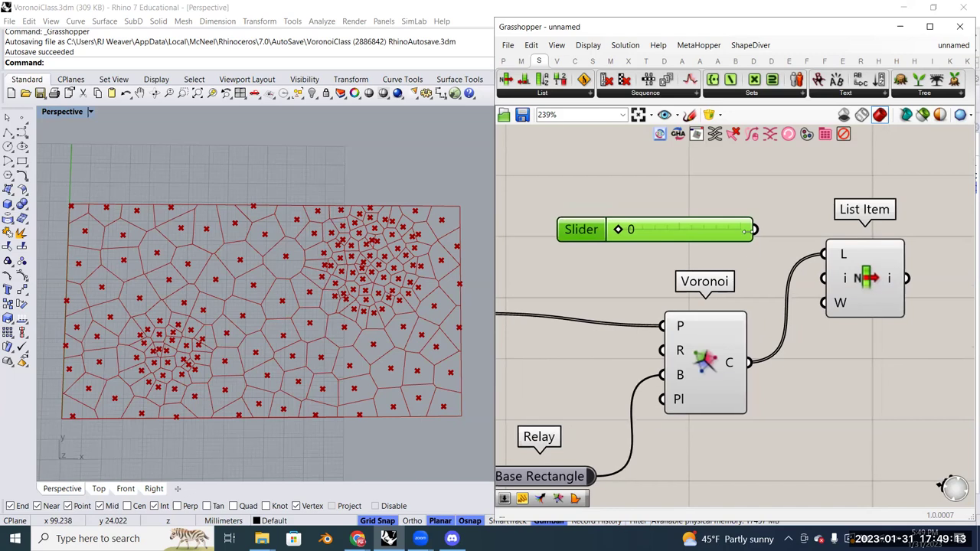
{"action": "left_click_drag", "start_coordinate": [619, 229], "coordinate": [661, 230]}
{"action": "left_click_drag", "start_coordinate": [756, 230], "coordinate": [824, 278]}
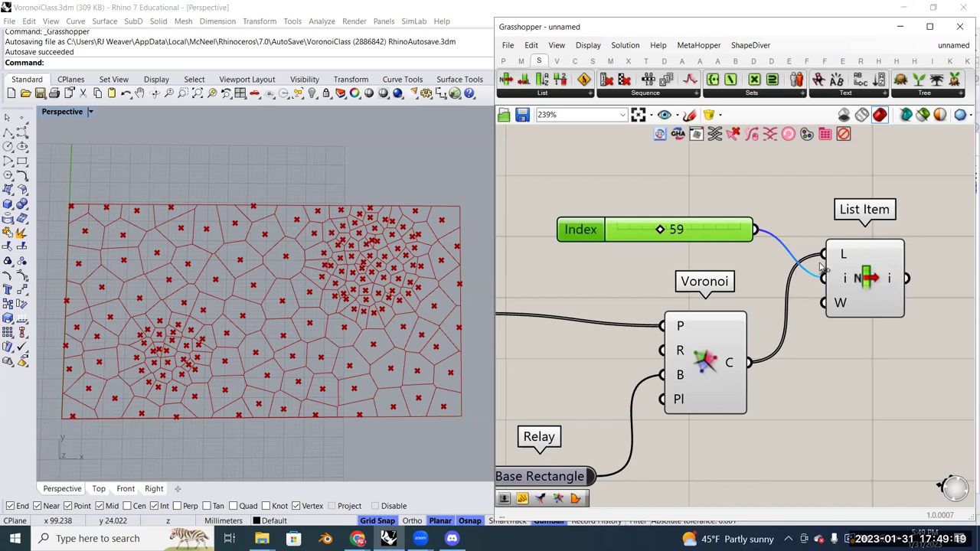
Select List Item, set the Index slider to 75, and inspect the highlighted Voronoi cell up close
{"action": "left_click", "coordinate": [850, 279]}
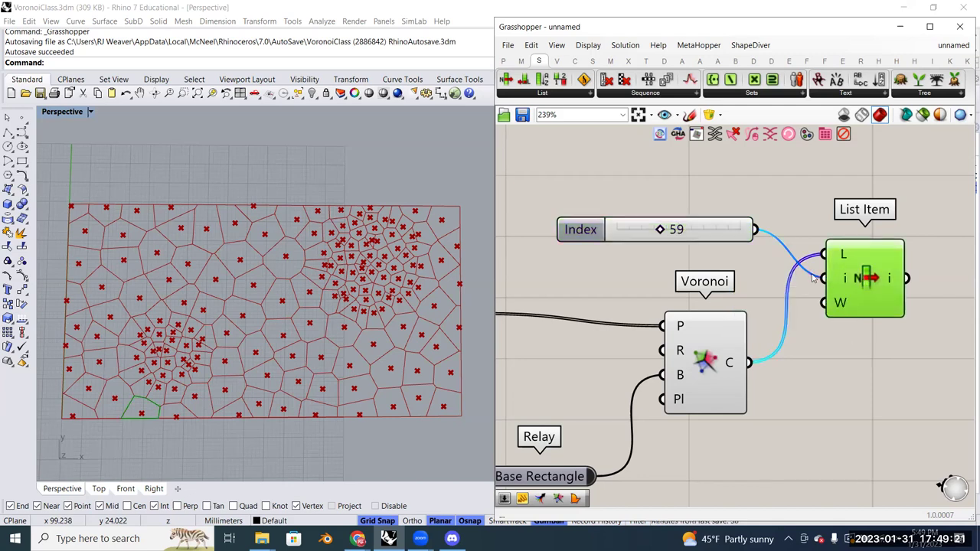
{"action": "left_click_drag", "start_coordinate": [660, 230], "coordinate": [672, 229]}
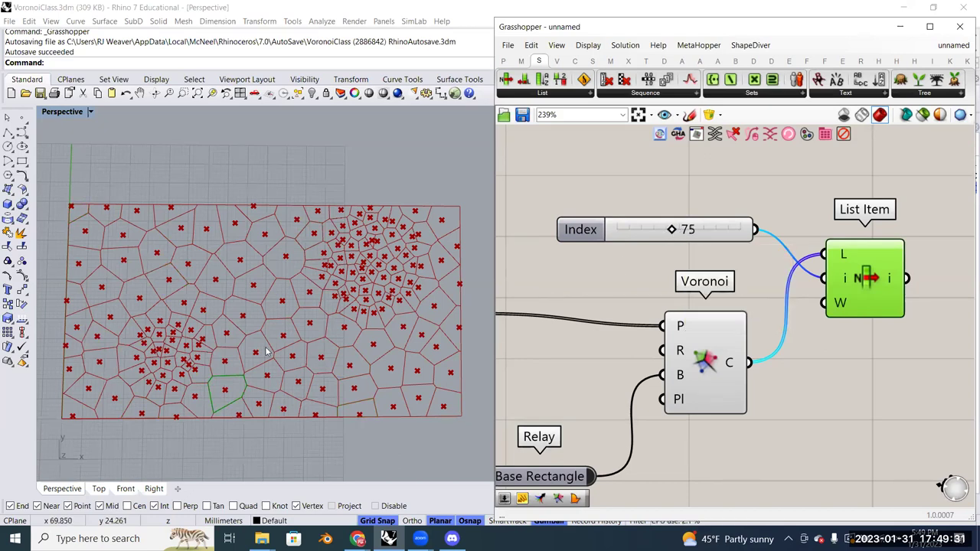
{"action": "scroll", "coordinate": [265, 357], "scroll_direction": "up", "scroll_amount": 2}
{"action": "scroll", "coordinate": [265, 358], "scroll_direction": "up", "scroll_amount": 6}
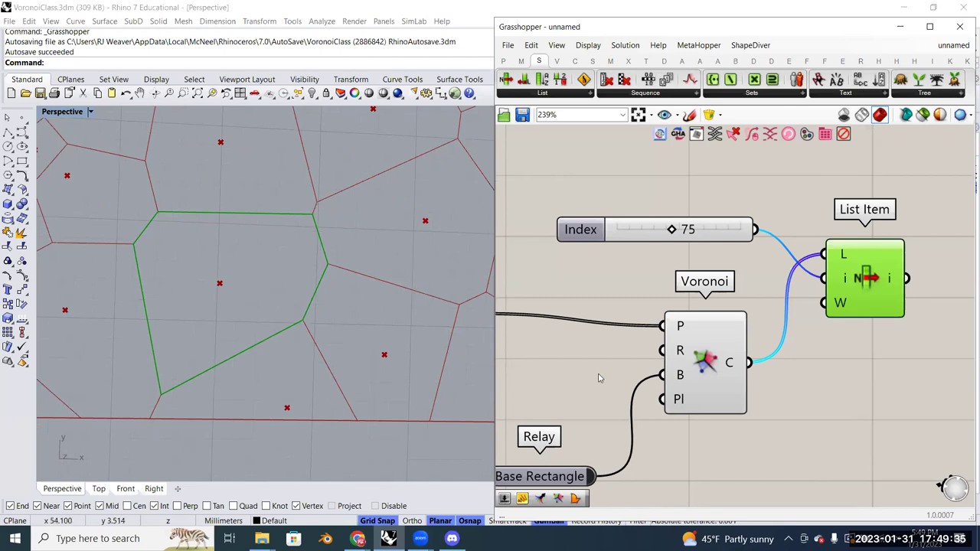
{"action": "mouse_move", "coordinate": [732, 365]}
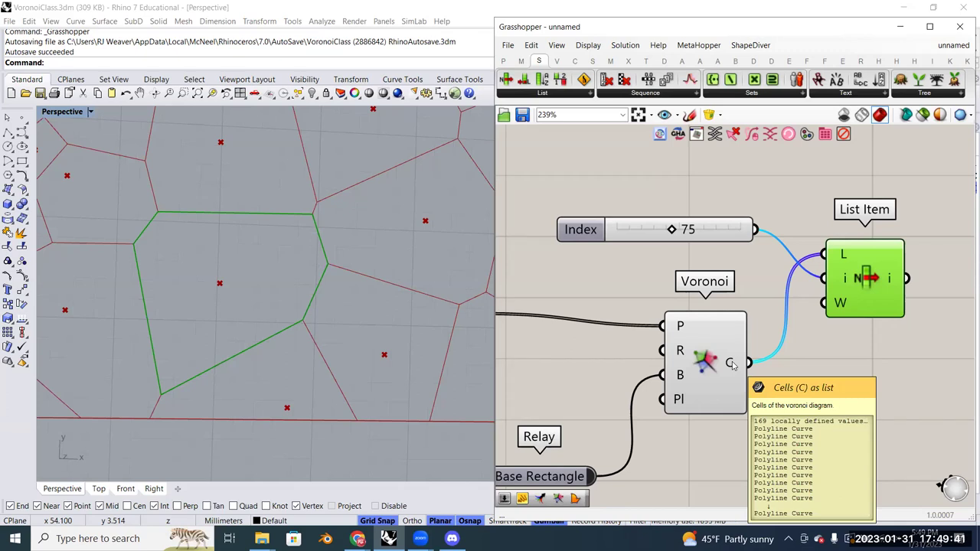
Add a Rebuild Curve component below List Item on the canvas
{"action": "scroll", "coordinate": [310, 350], "scroll_direction": "down", "scroll_amount": 1}
{"action": "scroll", "coordinate": [310, 350], "scroll_direction": "down", "scroll_amount": 5}
{"action": "right_click_drag", "start_coordinate": [634, 327], "coordinate": [580, 247]}
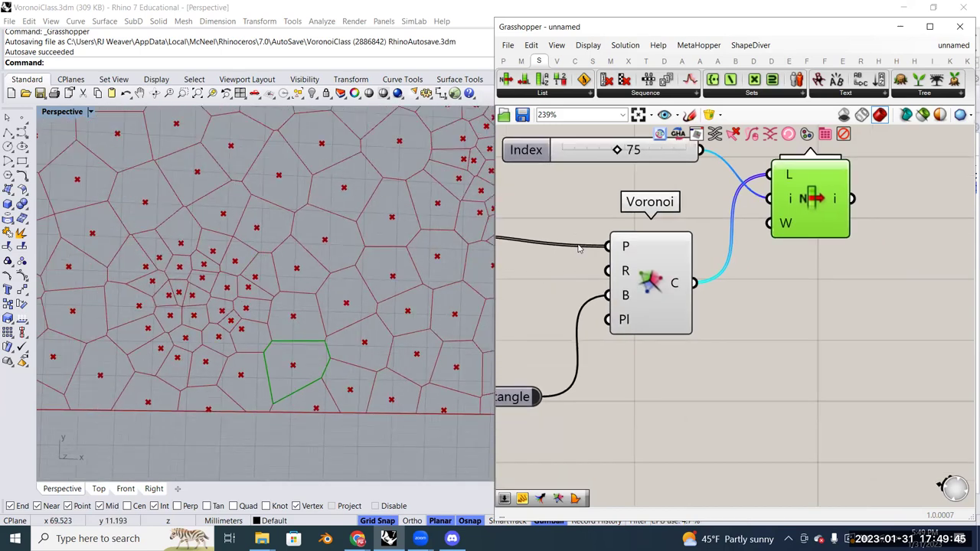
{"action": "scroll", "coordinate": [726, 313], "scroll_direction": "down", "scroll_amount": 2}
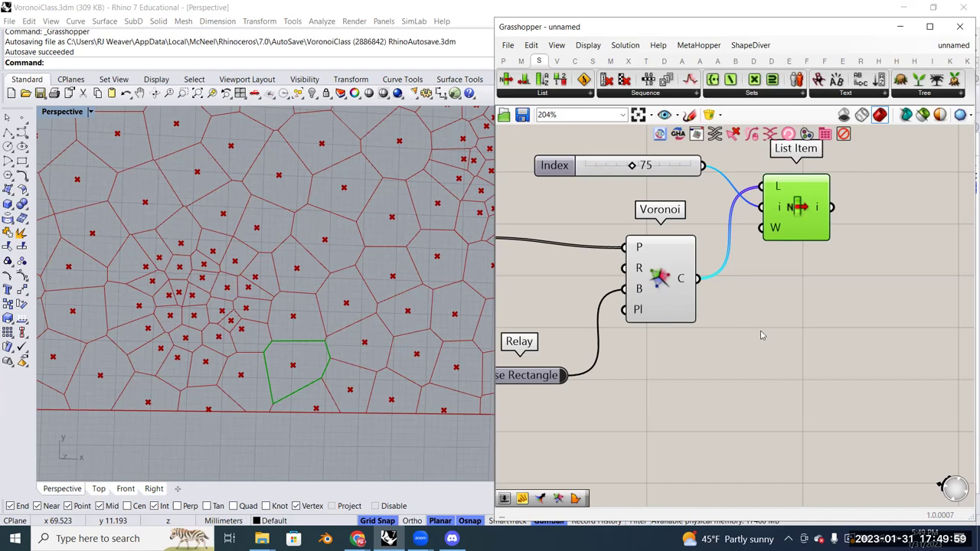
{"action": "left_click", "coordinate": [574, 60]}
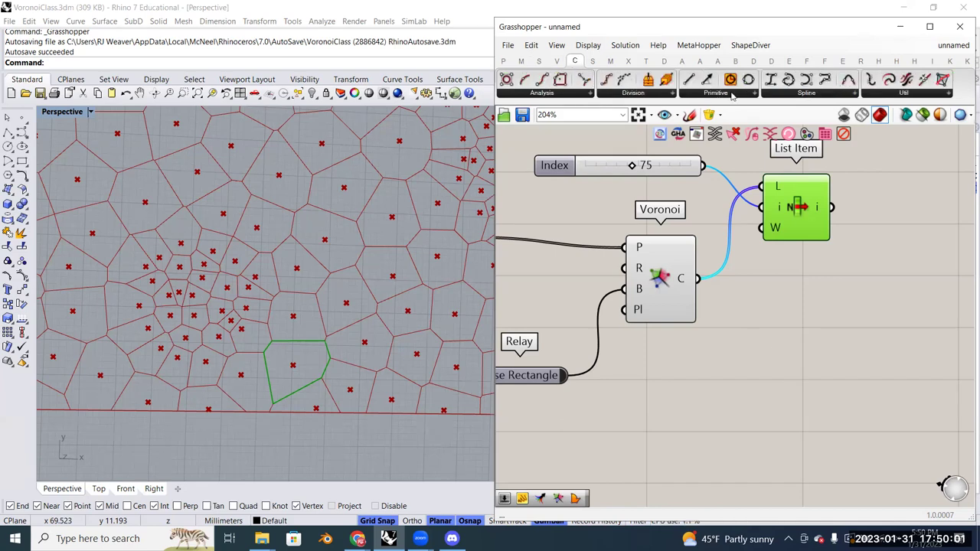
{"action": "left_click", "coordinate": [731, 93]}
{"action": "left_click", "coordinate": [900, 93]}
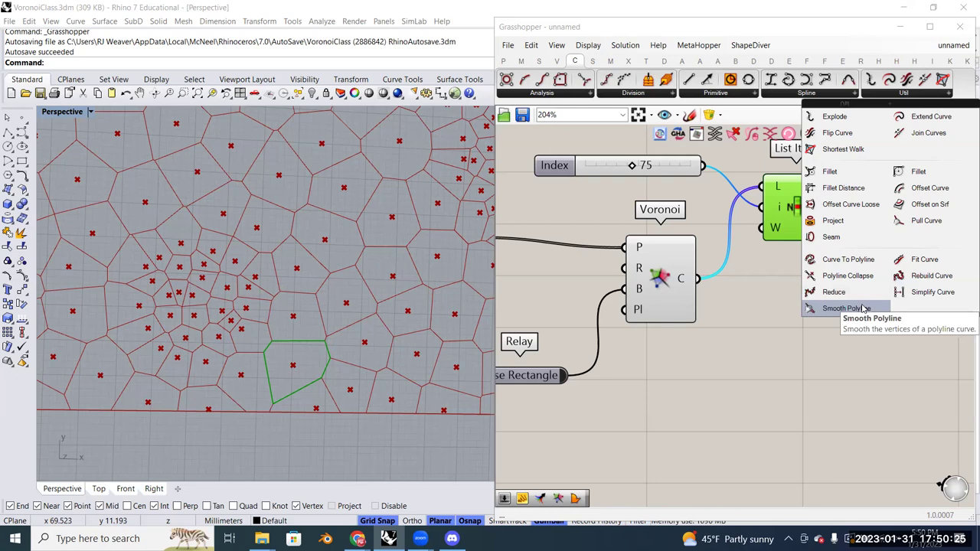
{"action": "left_click", "coordinate": [919, 280]}
{"action": "left_click", "coordinate": [799, 333]}
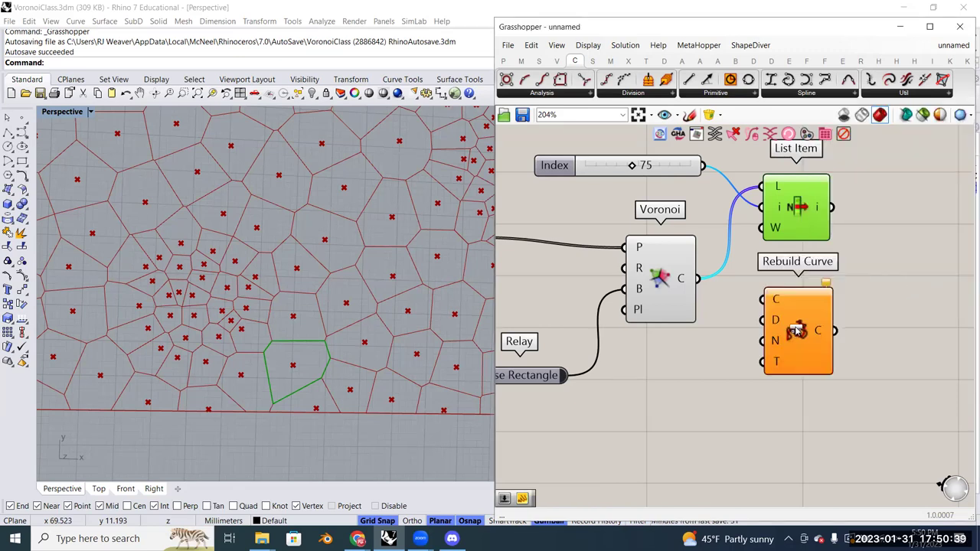
{"action": "left_click", "coordinate": [791, 342]}
{"action": "right_click_drag", "start_coordinate": [832, 295], "coordinate": [816, 281]}
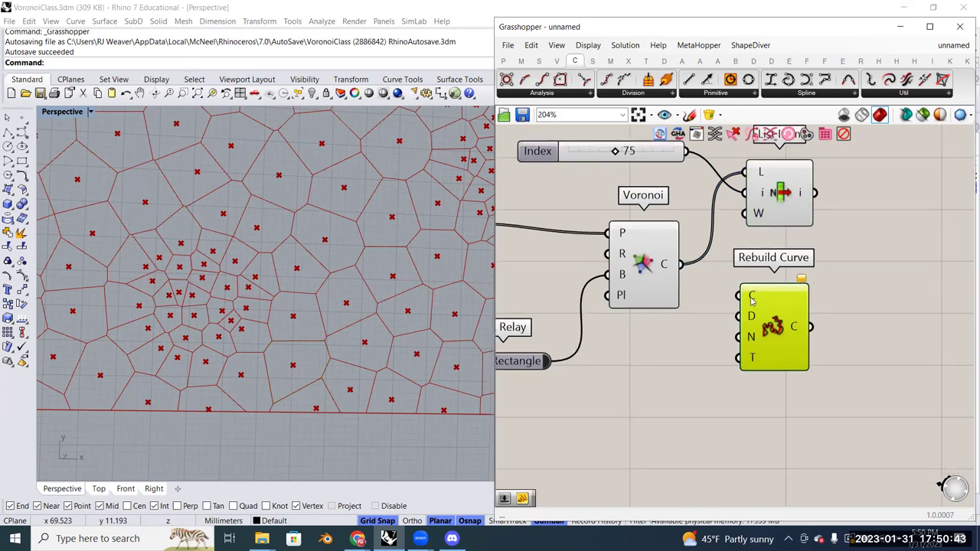
Connect Voronoi's Cells output to Rebuild Curve's Curve input
{"action": "mouse_move", "coordinate": [752, 300]}
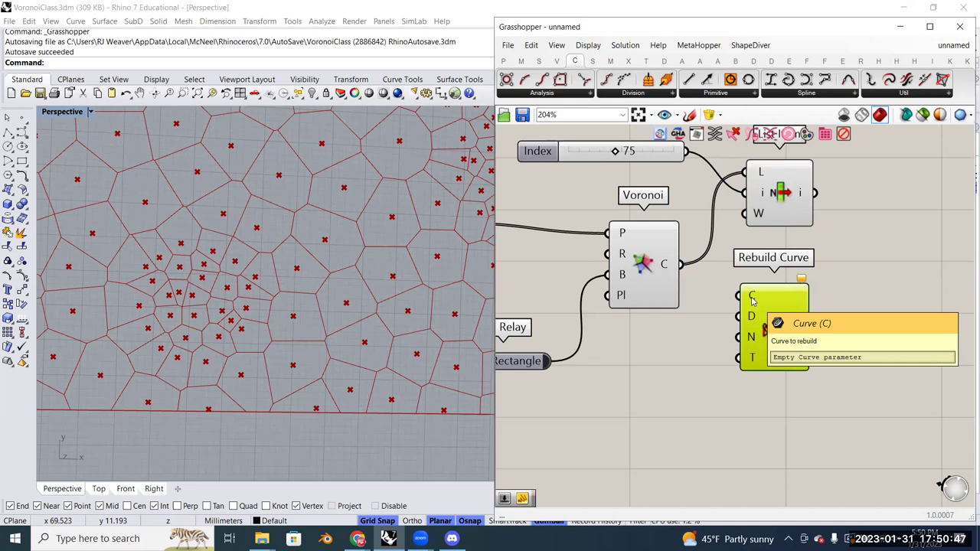
{"action": "mouse_move", "coordinate": [665, 265]}
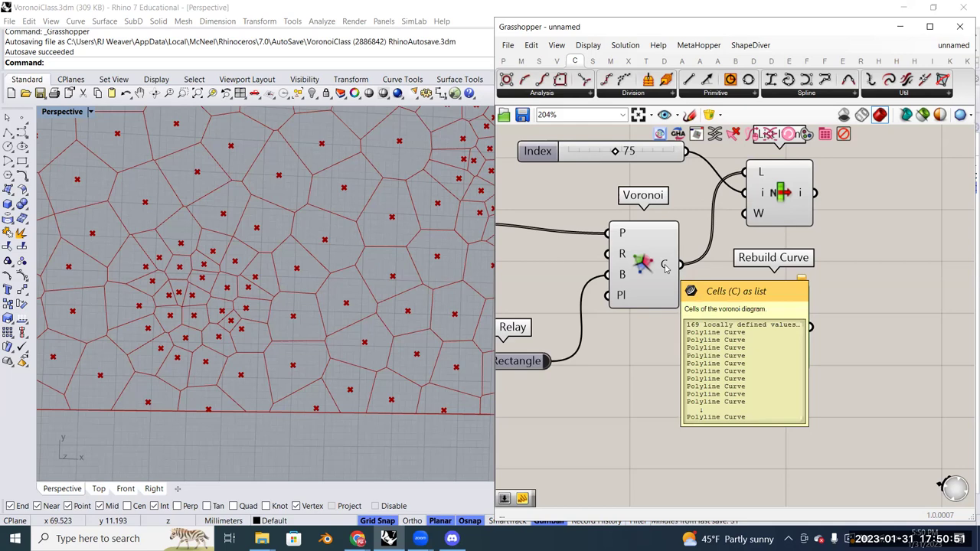
{"action": "left_click_drag", "start_coordinate": [665, 264], "coordinate": [703, 260]}
{"action": "left_click_drag", "start_coordinate": [723, 259], "coordinate": [737, 294]}
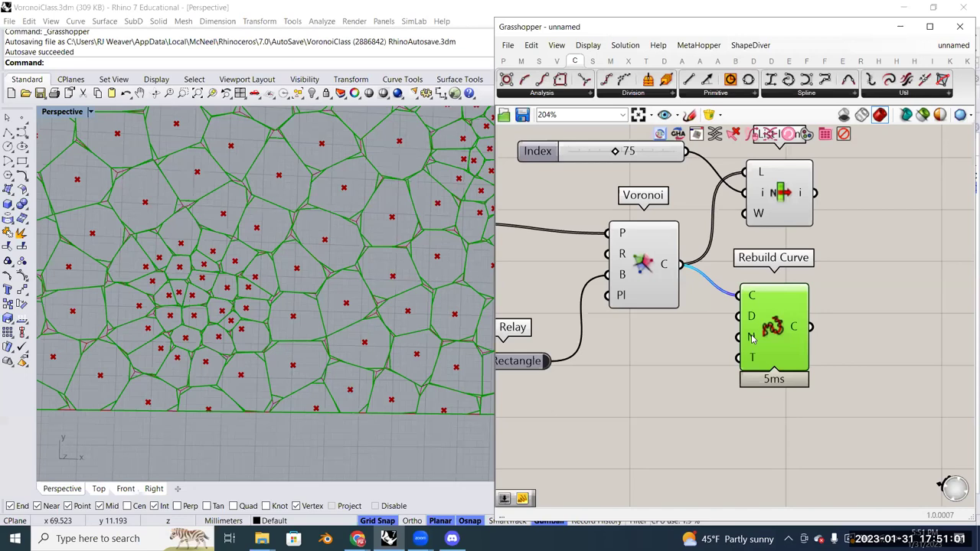
Create an integer slider ranging from 1 to 20 below Voronoi and connect it to Rebuild Curve's Count input
{"action": "mouse_move", "coordinate": [751, 337]}
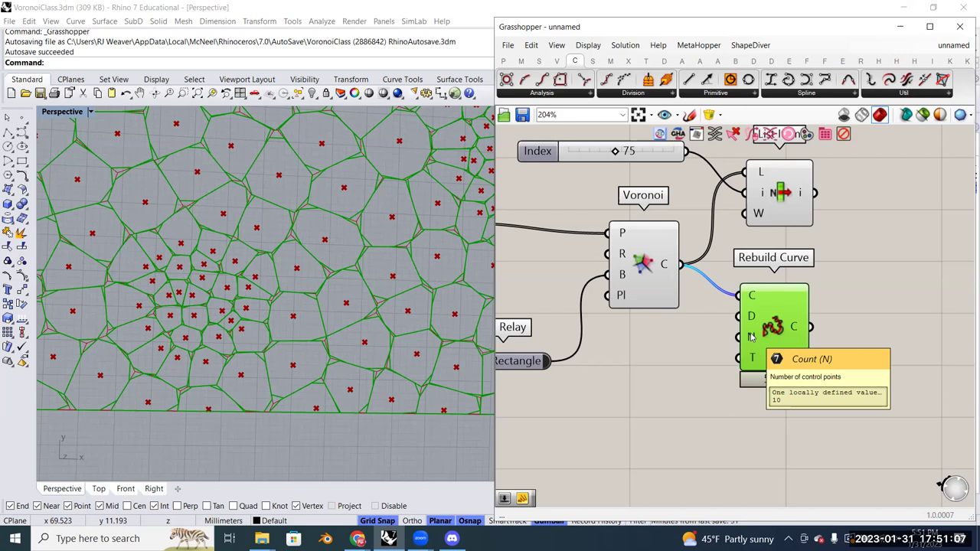
{"action": "double_click", "coordinate": [687, 368]}
{"action": "type", "text": "1.2"}
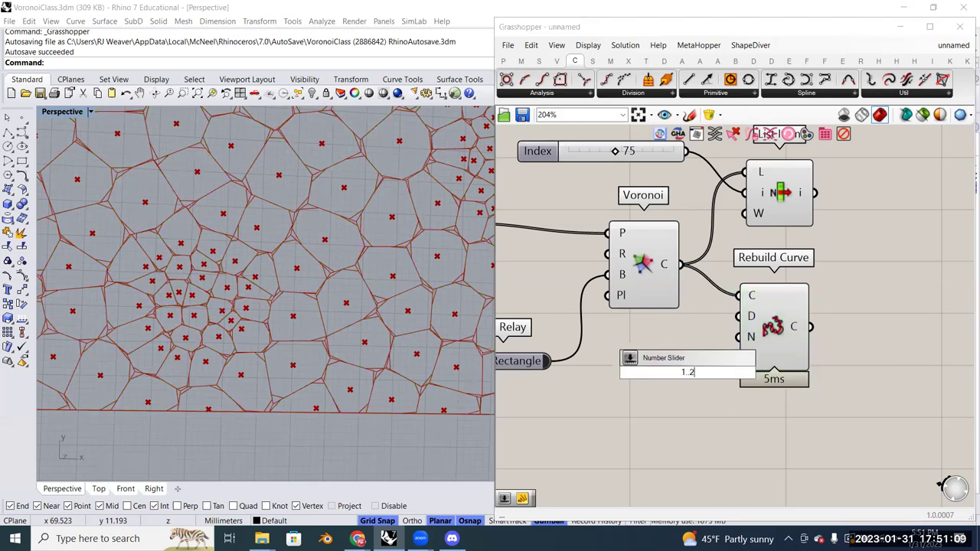
{"action": "key", "text": "Return"}
{"action": "left_click_drag", "start_coordinate": [623, 373], "coordinate": [555, 414]}
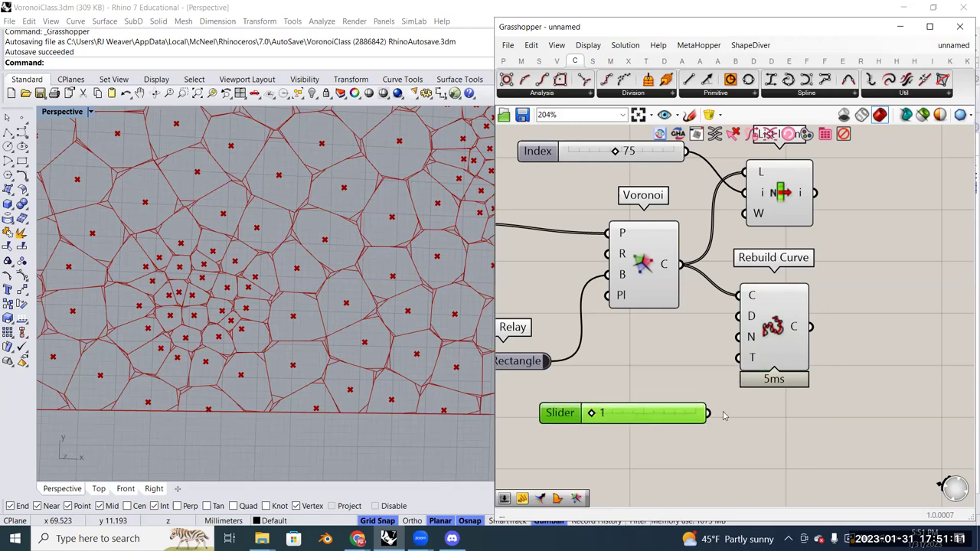
{"action": "left_click_drag", "start_coordinate": [709, 413], "coordinate": [741, 337]}
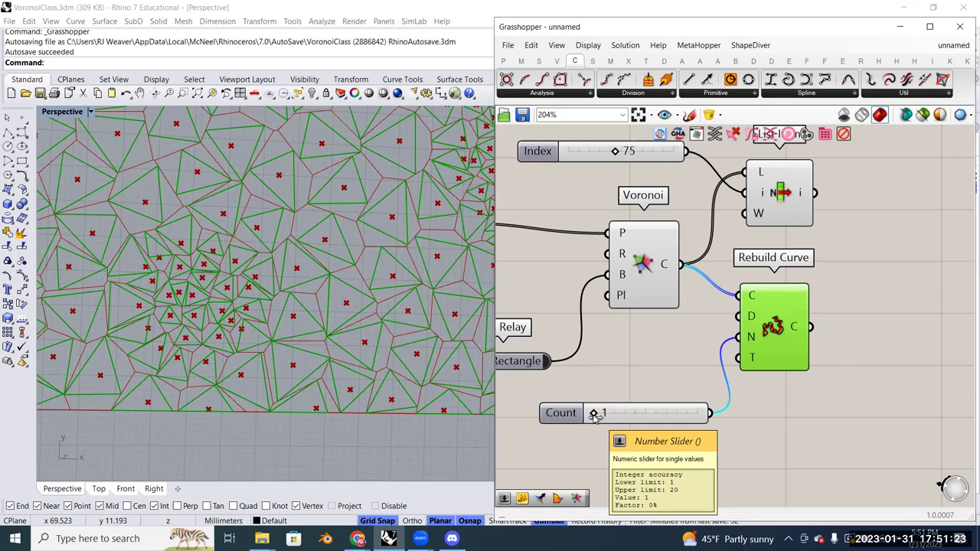
Try Count slider values 6 and 5 to compare the rebuilt Voronoi cells up close, and settle on 10
{"action": "left_click_drag", "start_coordinate": [594, 414], "coordinate": [620, 414]}
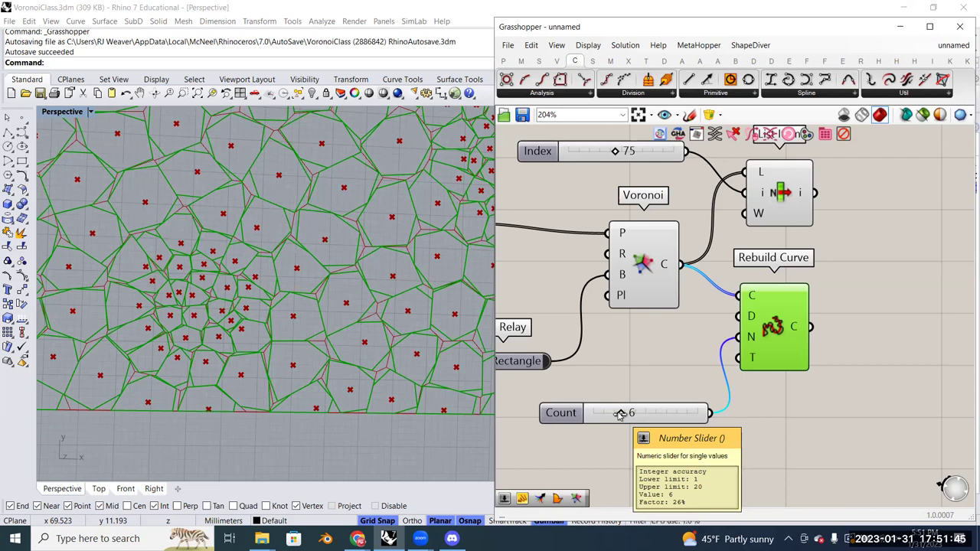
{"action": "left_click_drag", "start_coordinate": [620, 415], "coordinate": [615, 414]}
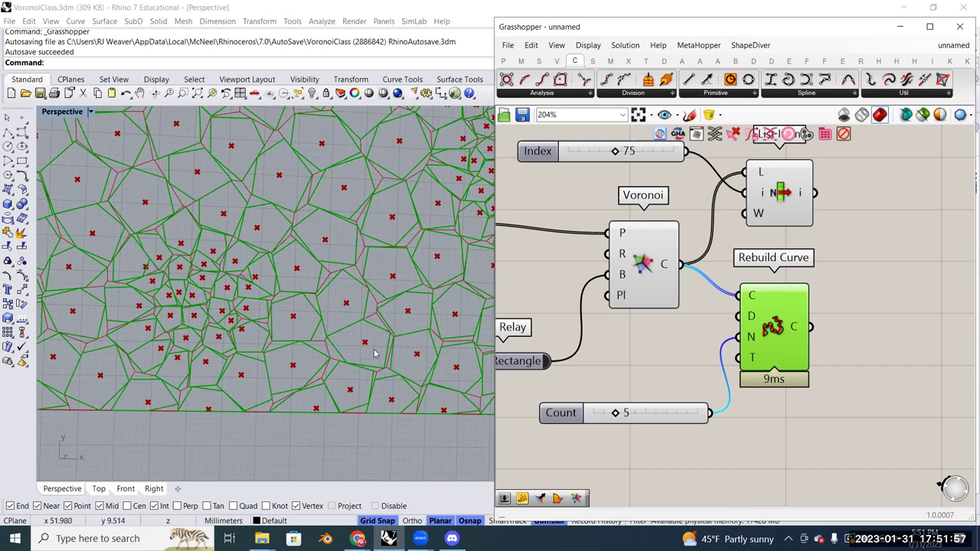
{"action": "scroll", "coordinate": [356, 389], "scroll_direction": "up", "scroll_amount": 4}
{"action": "scroll", "coordinate": [222, 329], "scroll_direction": "down", "scroll_amount": 3}
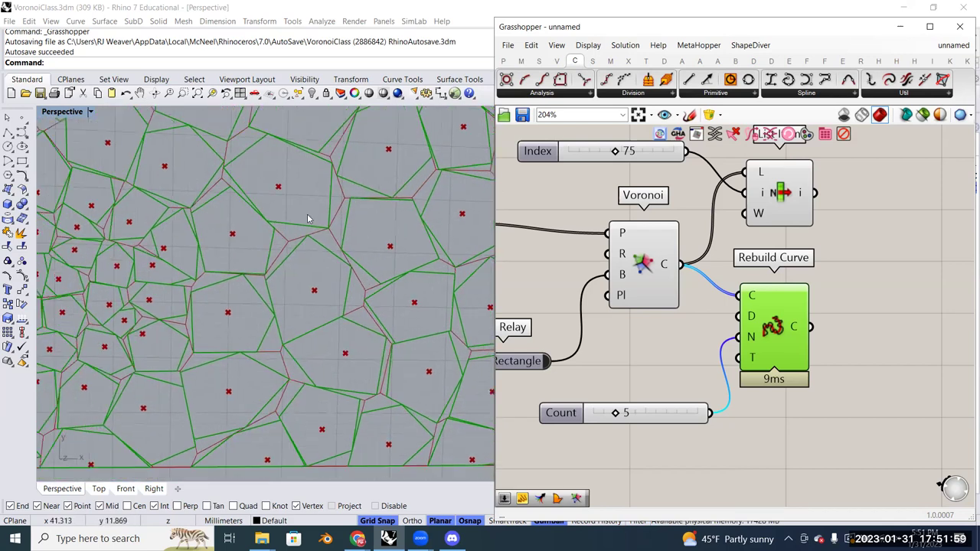
{"action": "scroll", "coordinate": [293, 356], "scroll_direction": "down", "scroll_amount": 4}
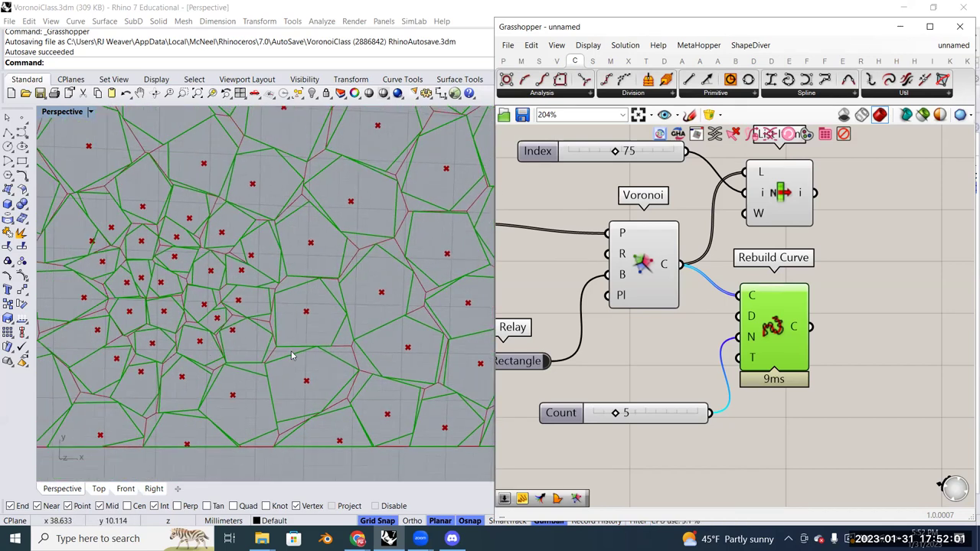
{"action": "scroll", "coordinate": [293, 356], "scroll_direction": "down", "scroll_amount": 2}
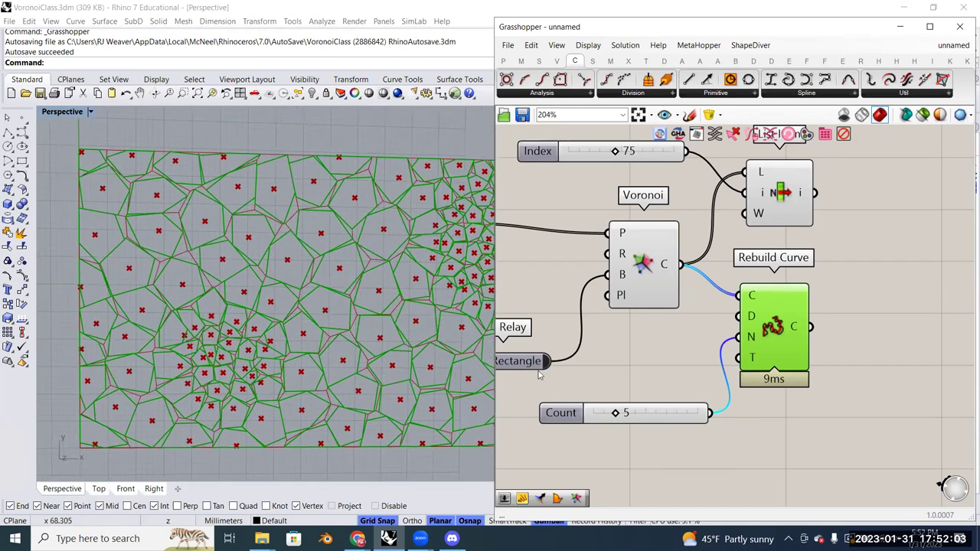
{"action": "left_click_drag", "start_coordinate": [615, 415], "coordinate": [643, 414]}
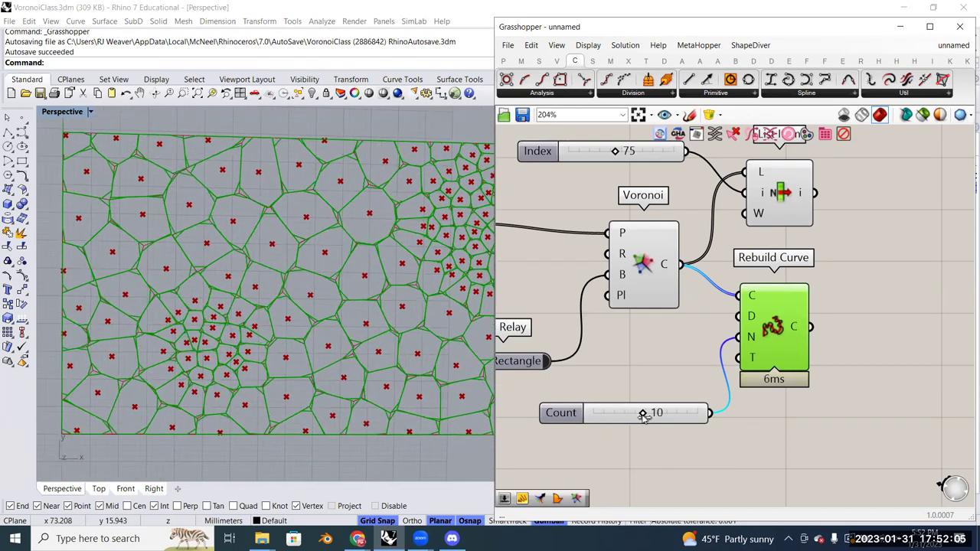
Add a Smooth Polyline component beside Rebuild Curve and connect Rebuild Curve's output to its Polyline input
{"action": "right_click_drag", "start_coordinate": [677, 433], "coordinate": [640, 428]}
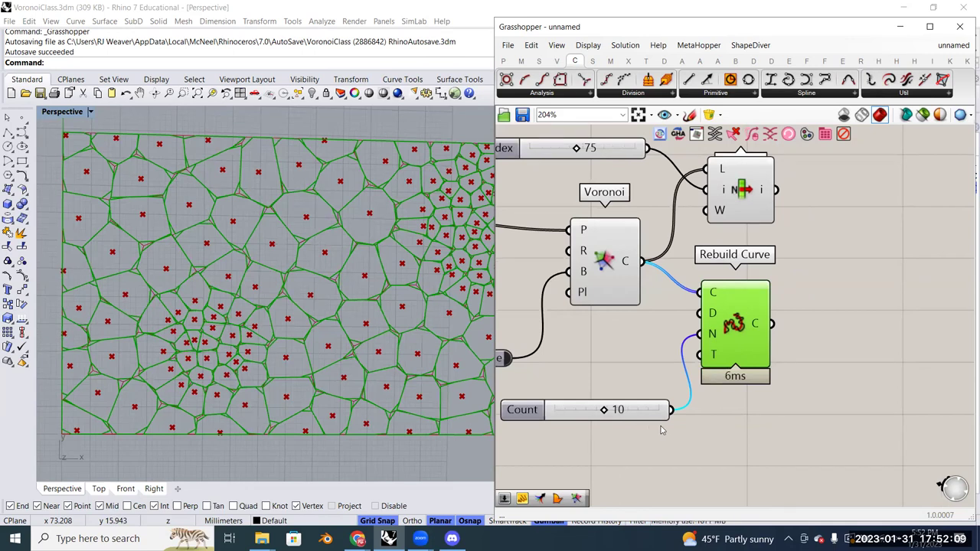
{"action": "left_click", "coordinate": [892, 93]}
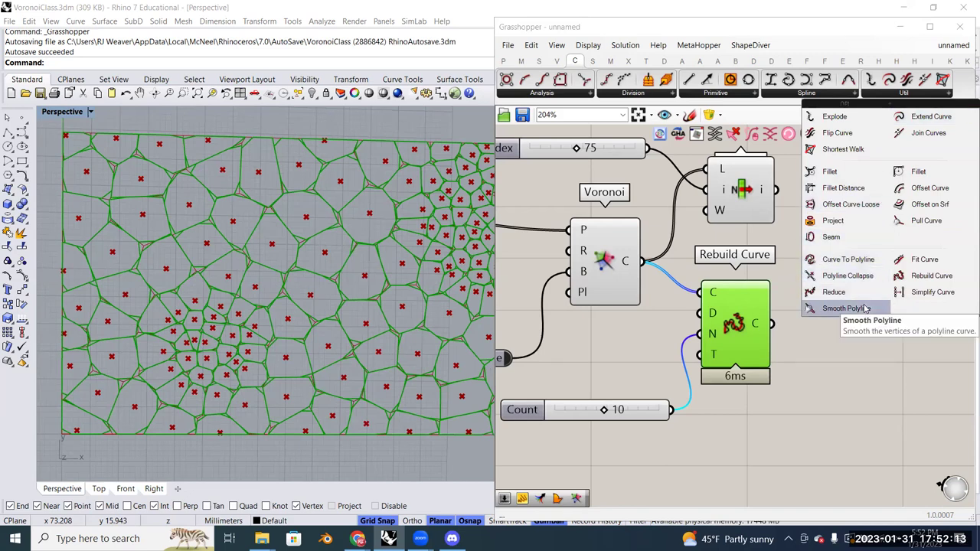
{"action": "left_click_drag", "start_coordinate": [846, 308], "coordinate": [848, 374]}
{"action": "left_click", "coordinate": [848, 374]}
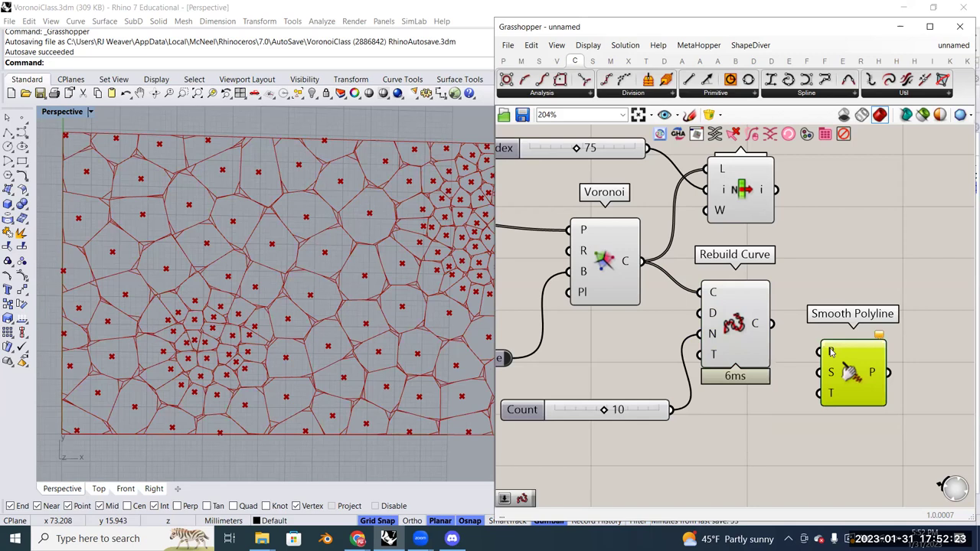
{"action": "mouse_move", "coordinate": [832, 351]}
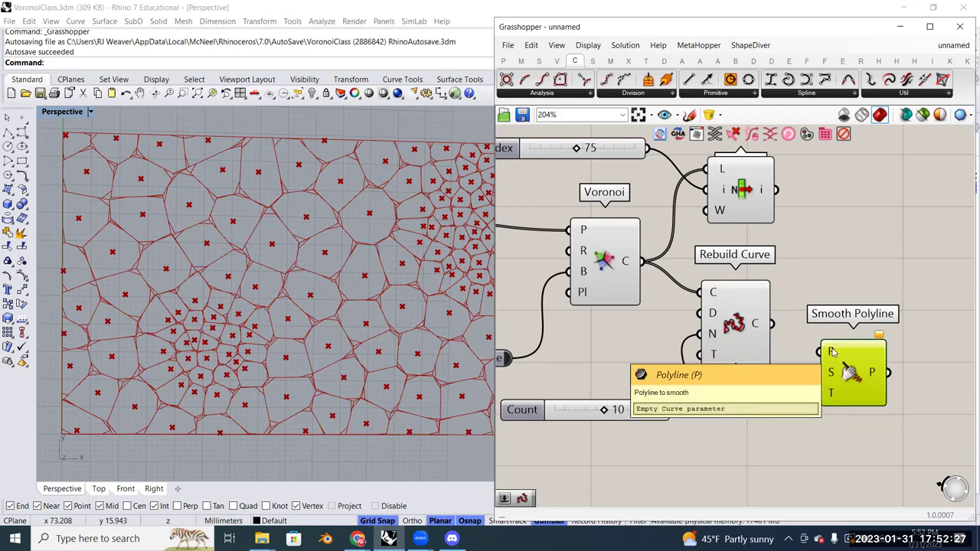
{"action": "left_click_drag", "start_coordinate": [775, 326], "coordinate": [831, 352]}
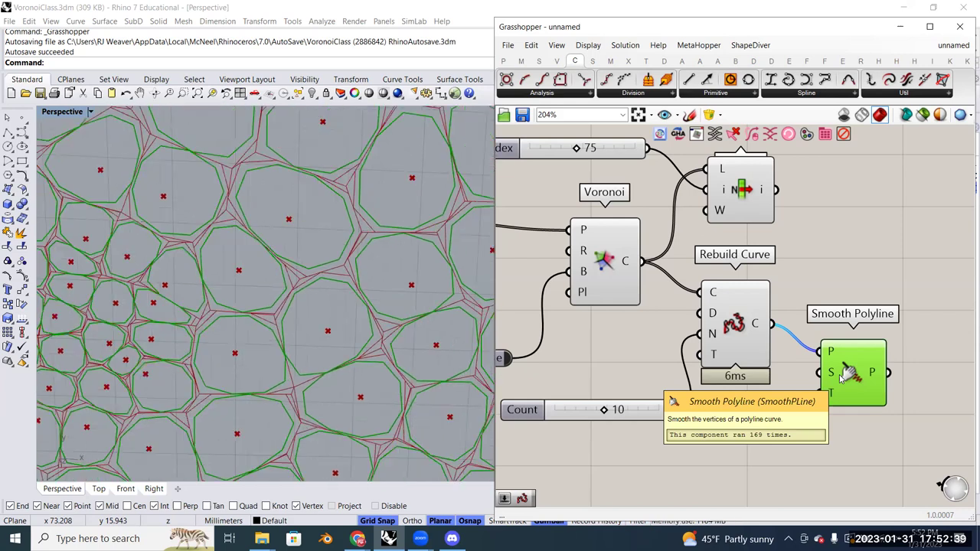
Hide the preview of the components from Cull Duplicates through Rebuild Curve, leaving only the smoothed polylines displayed
{"action": "scroll", "coordinate": [817, 384], "scroll_direction": "down", "scroll_amount": 3}
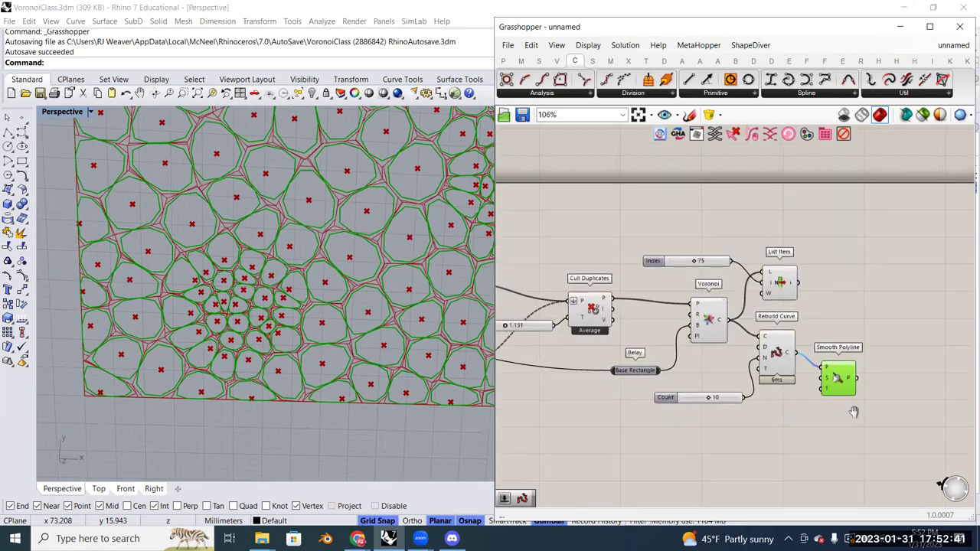
{"action": "right_click_drag", "start_coordinate": [793, 405], "coordinate": [867, 404]}
{"action": "left_click_drag", "start_coordinate": [872, 403], "coordinate": [649, 219]}
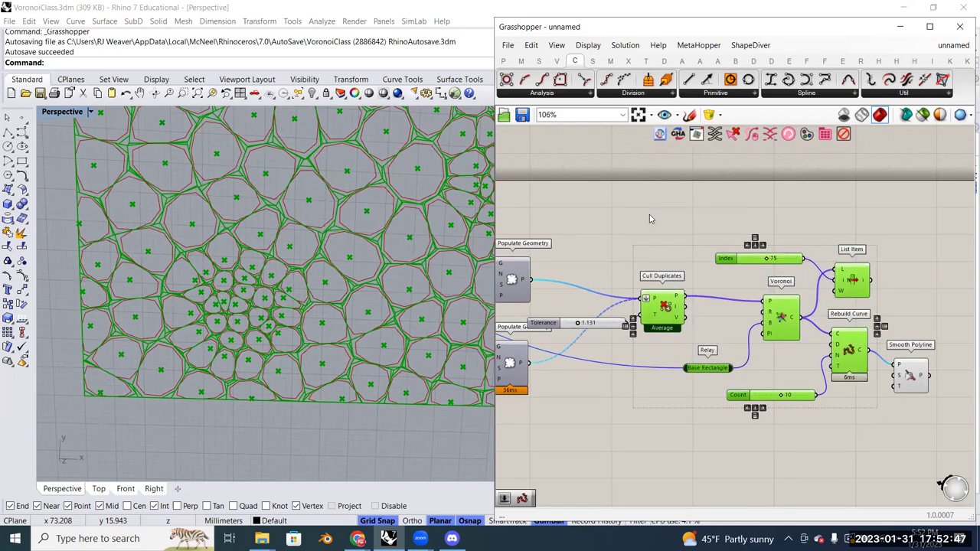
{"action": "right_click", "coordinate": [649, 219]}
{"action": "left_click", "coordinate": [674, 231]}
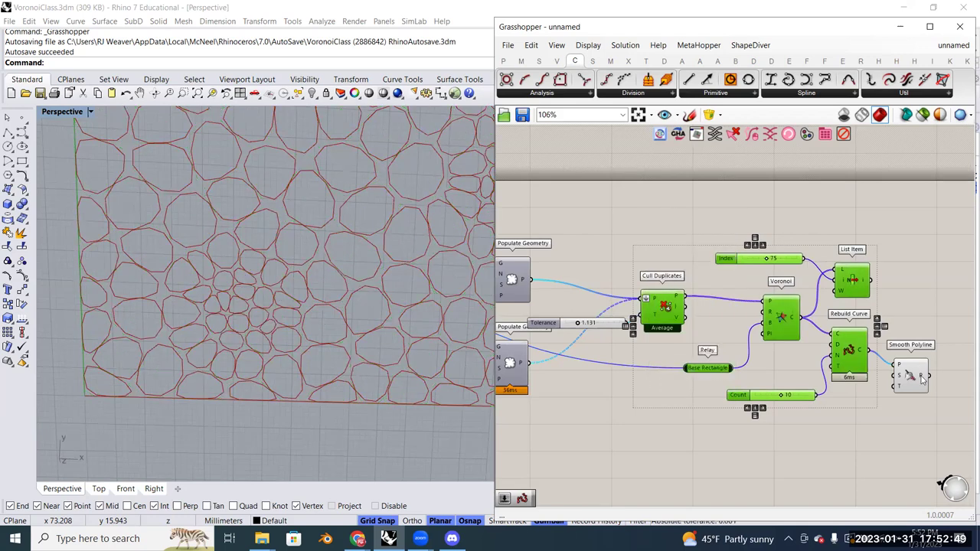
{"action": "mouse_move", "coordinate": [923, 379]}
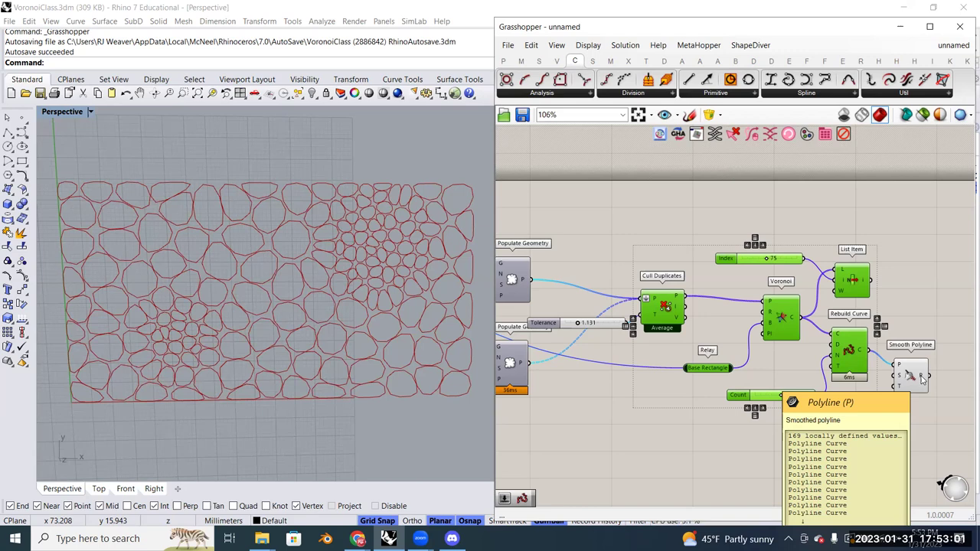
{"action": "scroll", "coordinate": [718, 408], "scroll_direction": "down", "scroll_amount": 2}
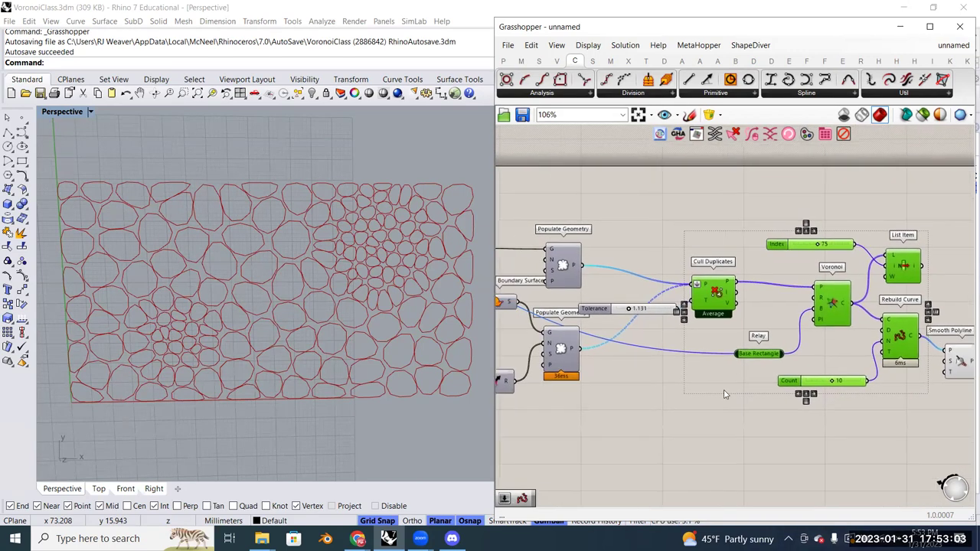
{"action": "left_click", "coordinate": [718, 408]}
Relocate the attractor centres by setting the upper MD Slider to 0.38 ; 0.35 and moving the lower MD Slider's point
{"action": "right_click_drag", "start_coordinate": [698, 413], "coordinate": [767, 397]}
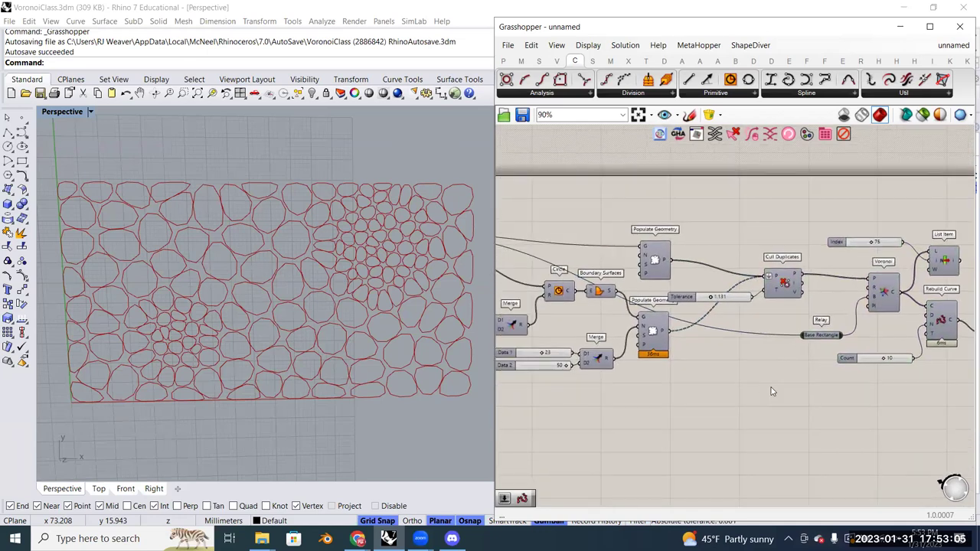
{"action": "scroll", "coordinate": [767, 396], "scroll_direction": "up", "scroll_amount": 4}
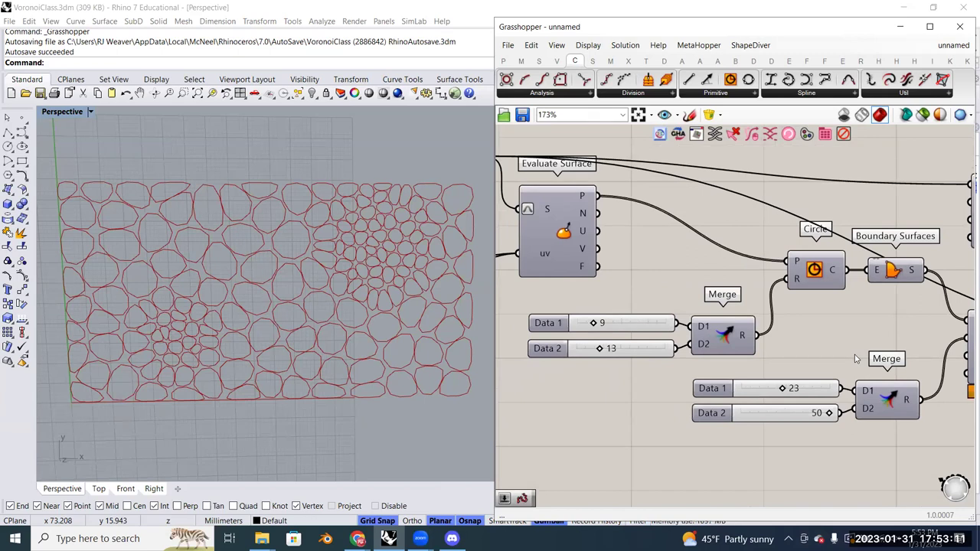
{"action": "right_click_drag", "start_coordinate": [743, 352], "coordinate": [752, 360]}
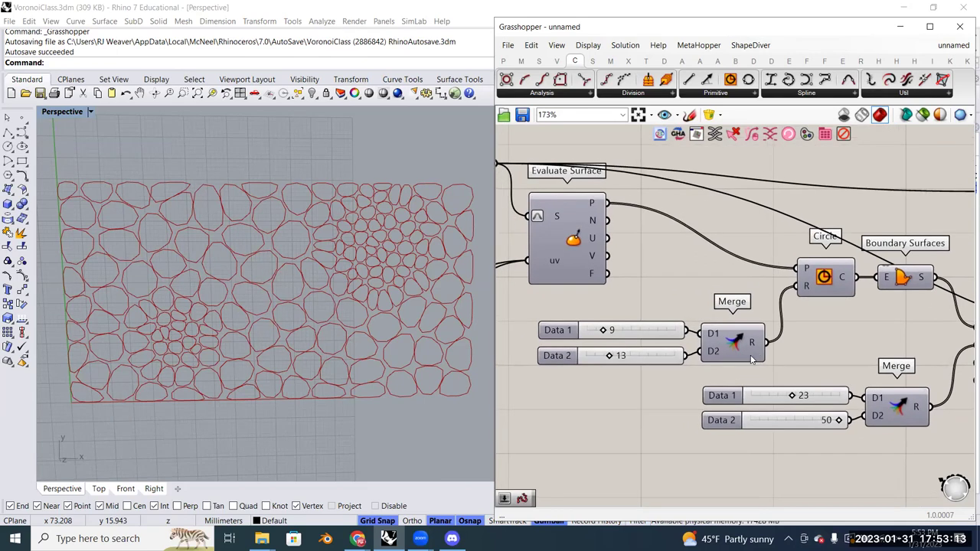
{"action": "mouse_move", "coordinate": [751, 360]}
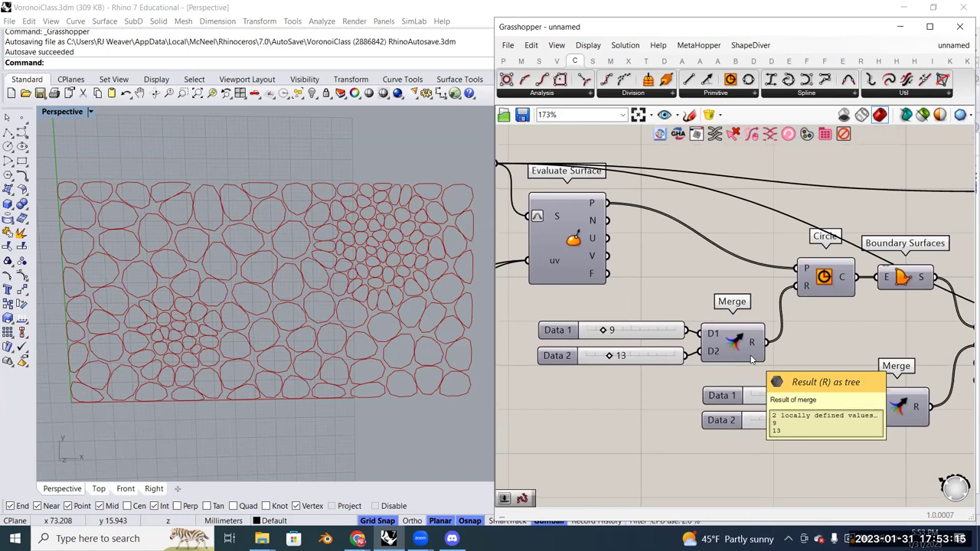
{"action": "scroll", "coordinate": [751, 360], "scroll_direction": "down", "scroll_amount": 2}
{"action": "right_click_drag", "start_coordinate": [751, 359], "coordinate": [797, 309]}
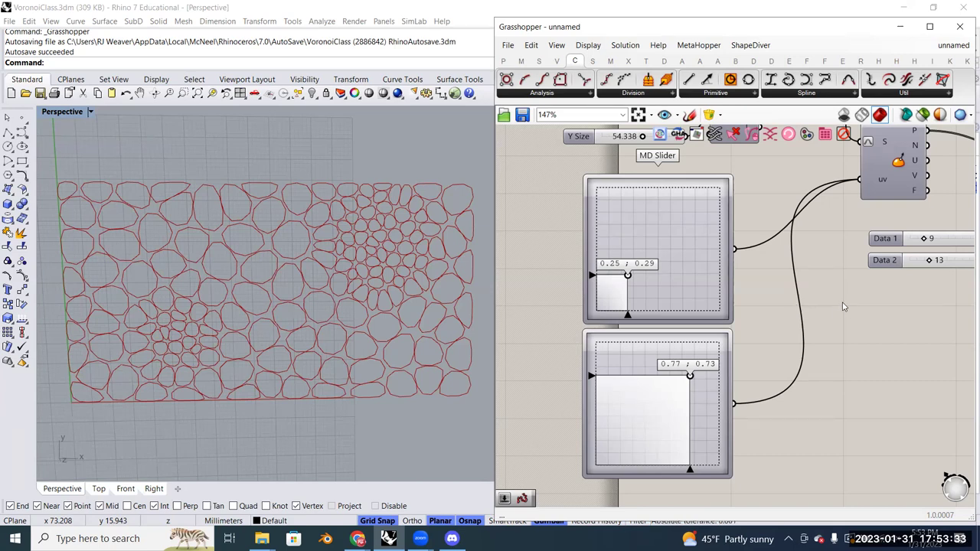
{"action": "left_click", "coordinate": [637, 265]}
{"action": "left_click_drag", "start_coordinate": [641, 264], "coordinate": [675, 256]}
{"action": "left_click_drag", "start_coordinate": [690, 378], "coordinate": [645, 417]}
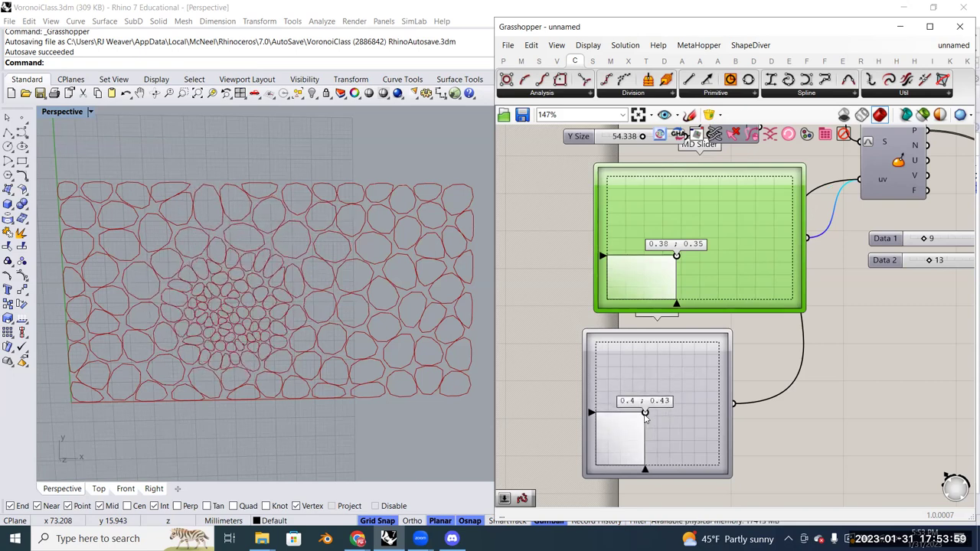
{"action": "left_click_drag", "start_coordinate": [644, 413], "coordinate": [696, 391]}
Set the circle radius sliders to 9 and 19 and the first attractor's point count slider to 50
{"action": "scroll", "coordinate": [658, 367], "scroll_direction": "down", "scroll_amount": 2}
{"action": "scroll", "coordinate": [627, 342], "scroll_direction": "up", "scroll_amount": 4}
{"action": "right_click_drag", "start_coordinate": [709, 339], "coordinate": [662, 347]}
{"action": "left_click_drag", "start_coordinate": [531, 286], "coordinate": [558, 261]}
{"action": "left_click_drag", "start_coordinate": [710, 330], "coordinate": [804, 327]}
{"action": "left_click_drag", "start_coordinate": [544, 260], "coordinate": [523, 261]}
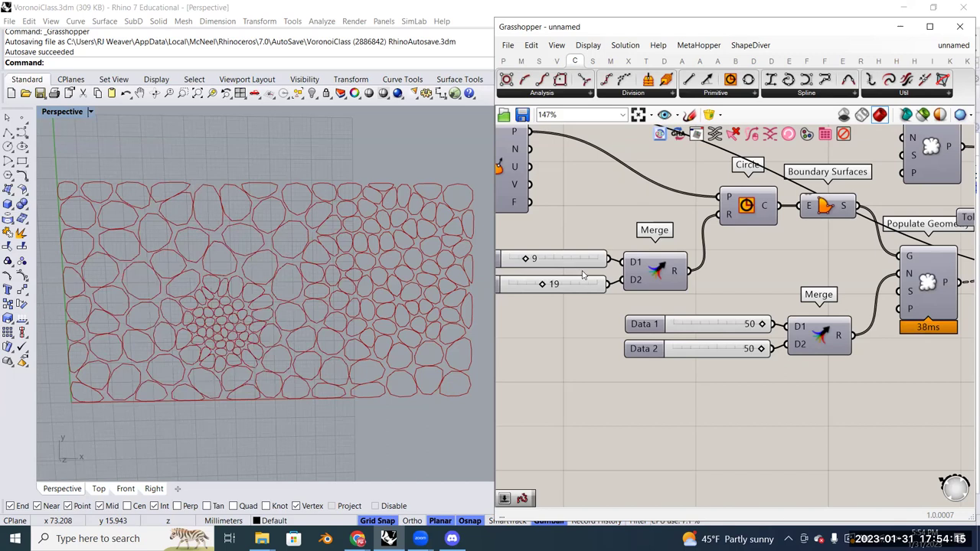
Raise the second point count slider's maximum to 200 and set its value to 166
{"action": "scroll", "coordinate": [659, 295], "scroll_direction": "down", "scroll_amount": 3}
{"action": "scroll", "coordinate": [793, 326], "scroll_direction": "up", "scroll_amount": 3}
{"action": "right_click", "coordinate": [794, 328]}
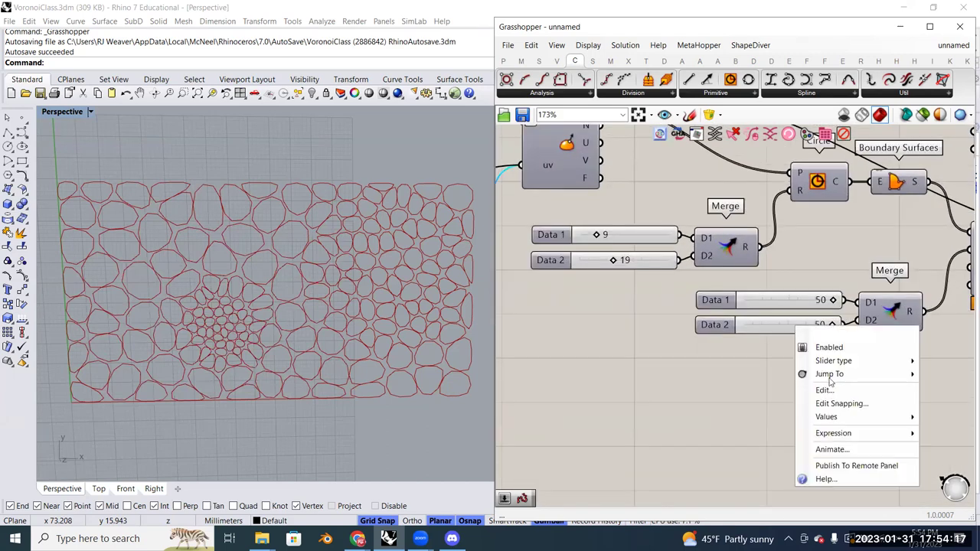
{"action": "mouse_move", "coordinate": [823, 416]}
{"action": "left_click", "coordinate": [752, 433]}
{"action": "type", "text": "200"}
{"action": "left_click", "coordinate": [764, 433]}
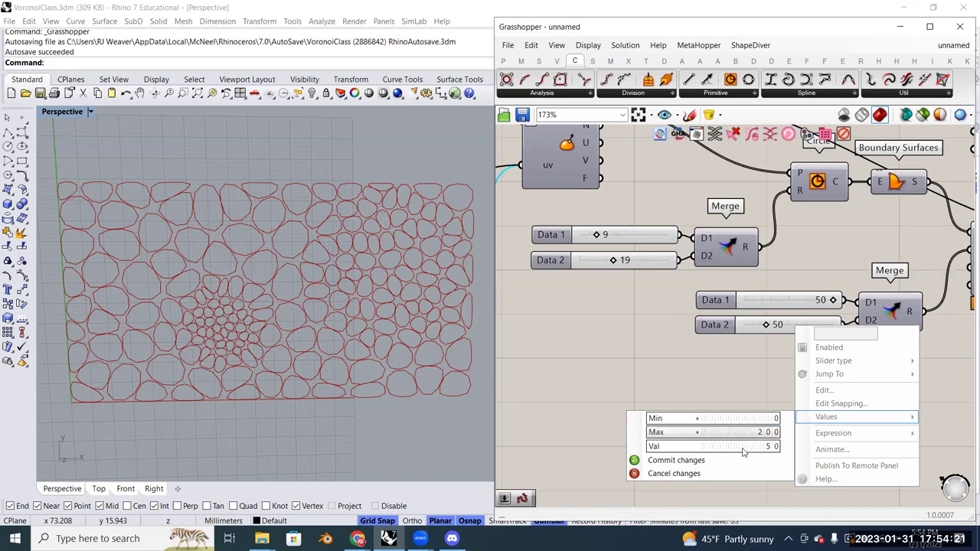
{"action": "left_click", "coordinate": [731, 461]}
{"action": "left_click_drag", "start_coordinate": [768, 325], "coordinate": [816, 325]}
Move the lower MD Slider's point to 0.63 ; 0.55 to shift the second attractor
{"action": "scroll", "coordinate": [781, 337], "scroll_direction": "down", "scroll_amount": 5}
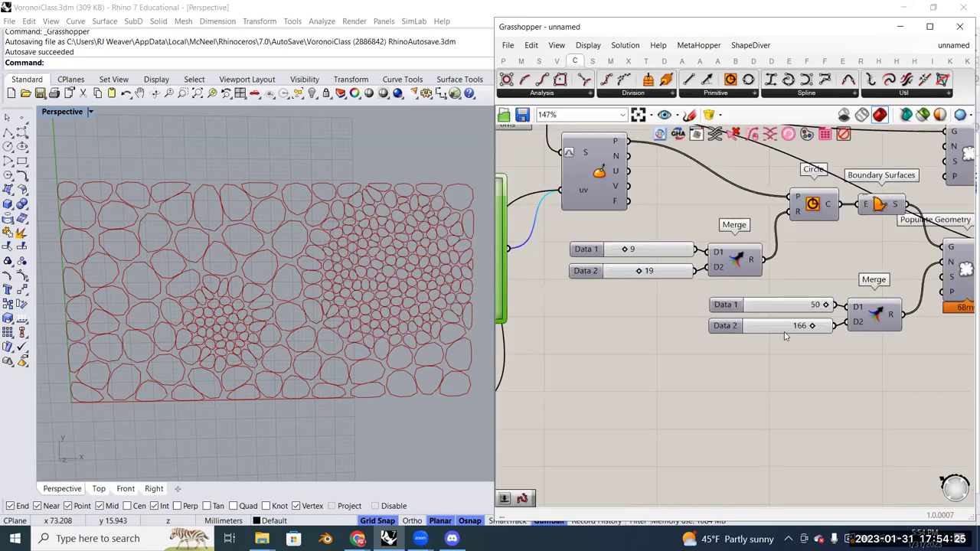
{"action": "scroll", "coordinate": [689, 352], "scroll_direction": "up", "scroll_amount": 4}
{"action": "mouse_move", "coordinate": [652, 373]}
{"action": "left_mouse_down"}
{"action": "mouse_move", "coordinate": [594, 374]}
{"action": "mouse_move", "coordinate": [647, 373]}
{"action": "left_mouse_up"}
{"action": "scroll", "coordinate": [646, 373], "scroll_direction": "down", "scroll_amount": 3}
{"action": "scroll", "coordinate": [835, 328], "scroll_direction": "up", "scroll_amount": 3}
Check the computation time of the attractor circles' Populate Geometry and set the lower MD Slider to 0.71 ; 0.59
{"action": "right_click_drag", "start_coordinate": [835, 328], "coordinate": [811, 339]}
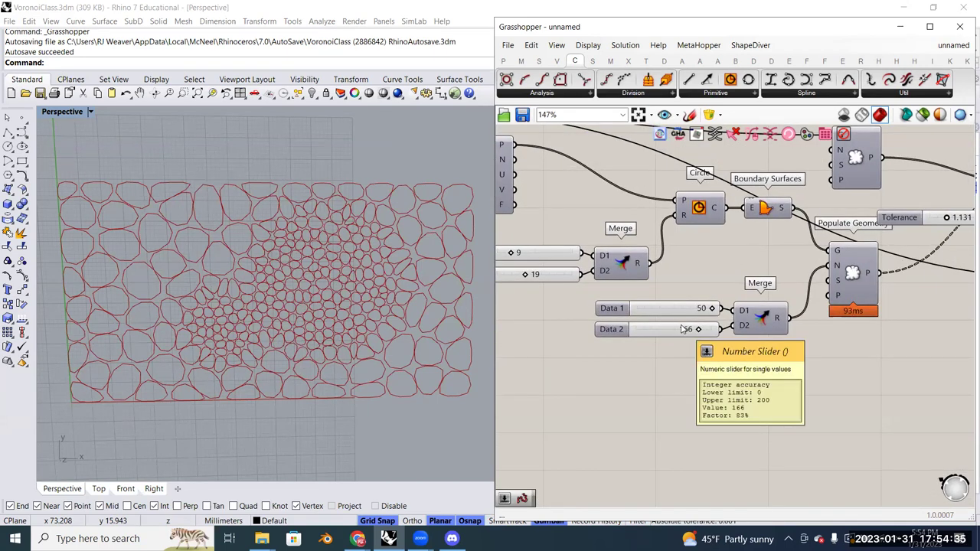
{"action": "scroll", "coordinate": [762, 318], "scroll_direction": "up", "scroll_amount": 5}
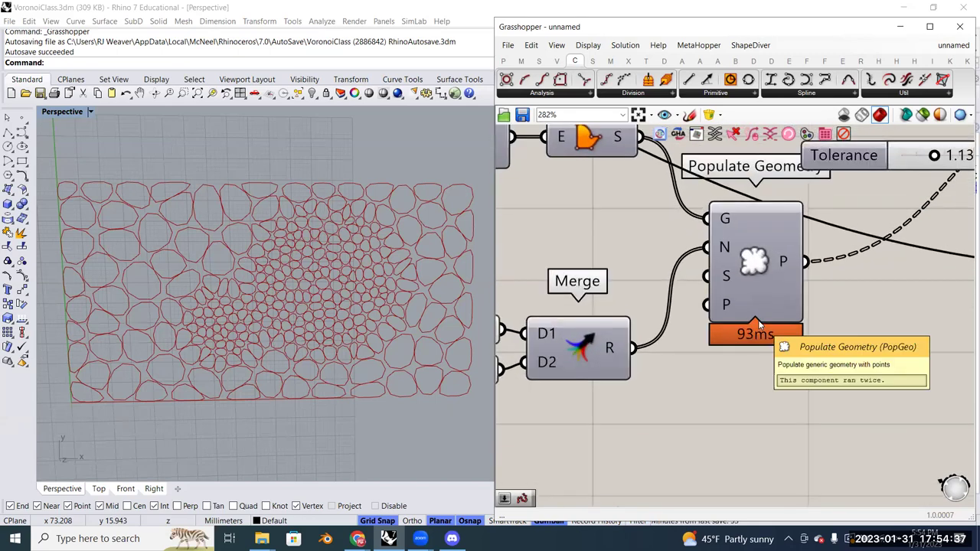
{"action": "scroll", "coordinate": [758, 325], "scroll_direction": "down", "scroll_amount": 8}
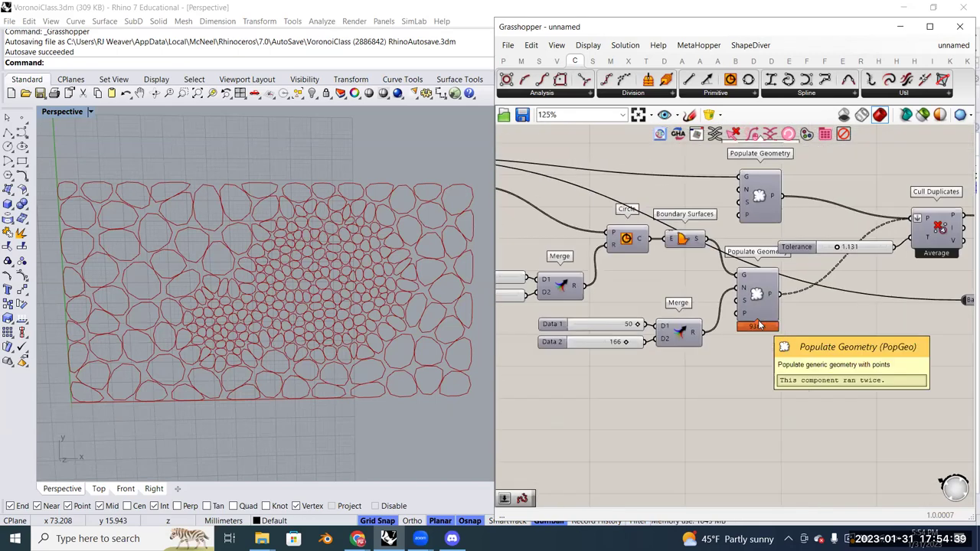
{"action": "scroll", "coordinate": [718, 343], "scroll_direction": "up", "scroll_amount": 5}
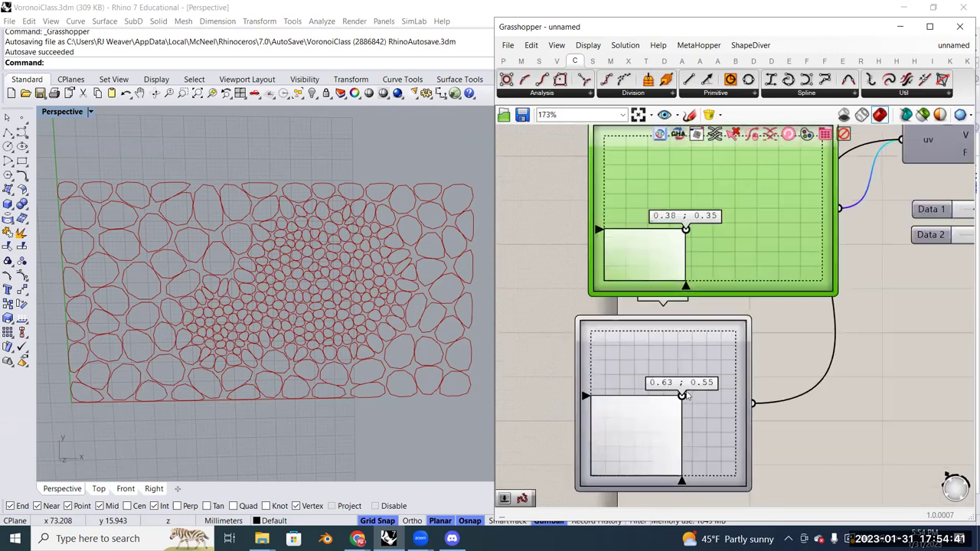
{"action": "mouse_move", "coordinate": [683, 394]}
{"action": "left_mouse_down"}
{"action": "mouse_move", "coordinate": [687, 387]}
{"action": "mouse_move", "coordinate": [657, 381]}
{"action": "mouse_move", "coordinate": [700, 387]}
{"action": "mouse_move", "coordinate": [601, 405]}
{"action": "mouse_move", "coordinate": [635, 425]}
{"action": "mouse_move", "coordinate": [626, 400]}
{"action": "mouse_move", "coordinate": [662, 409]}
{"action": "mouse_move", "coordinate": [696, 391]}
{"action": "left_mouse_up"}
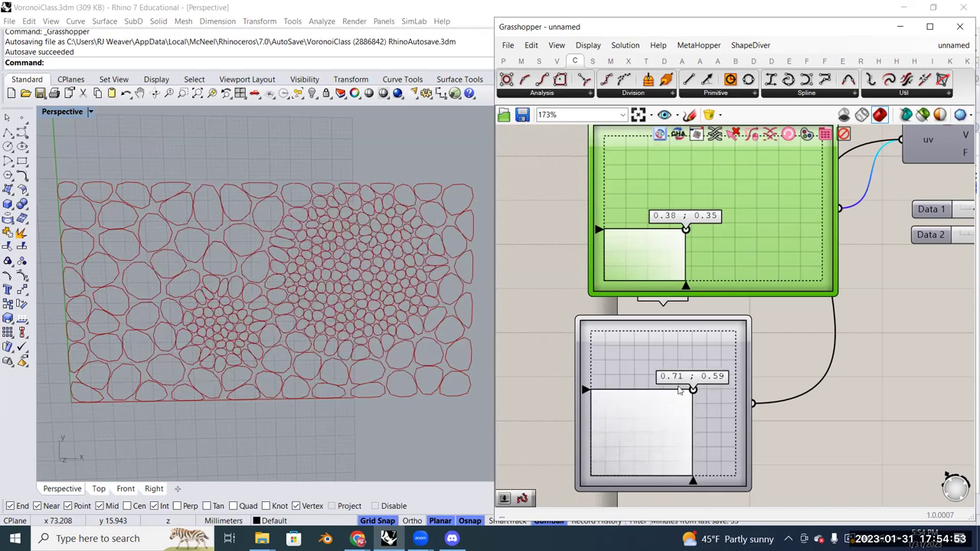
Select the Smooth Polyline component at the end of the definition and examine its smoothed cells up close
{"action": "scroll", "coordinate": [710, 385], "scroll_direction": "down", "scroll_amount": 6}
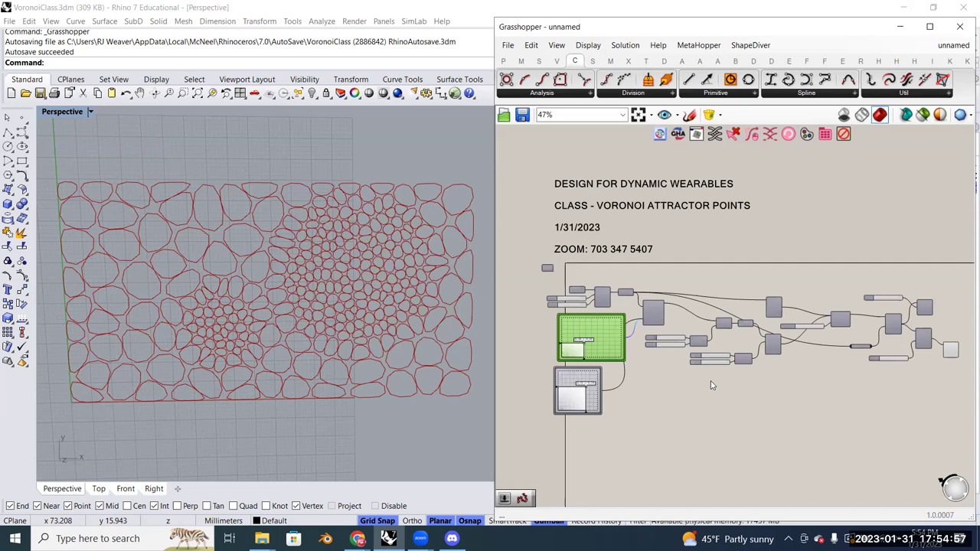
{"action": "scroll", "coordinate": [711, 383], "scroll_direction": "up", "scroll_amount": 7}
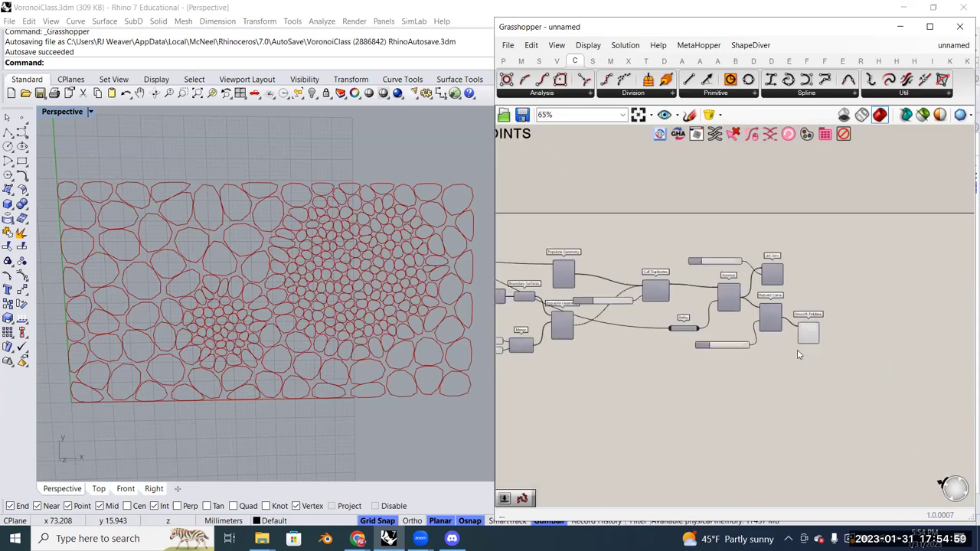
{"action": "right_click_drag", "start_coordinate": [793, 331], "coordinate": [758, 332]}
{"action": "left_click", "coordinate": [758, 331]}
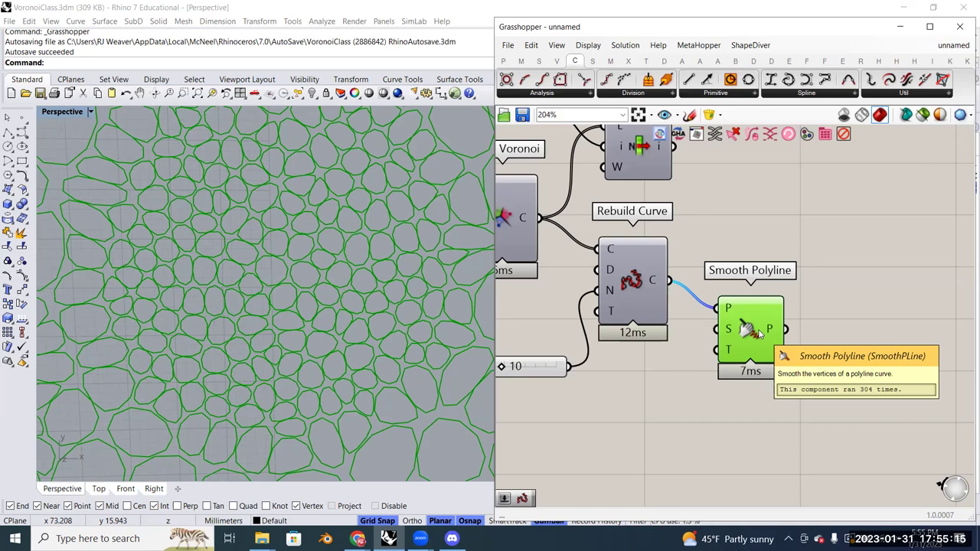
{"action": "scroll", "coordinate": [766, 323], "scroll_direction": "down", "scroll_amount": 2}
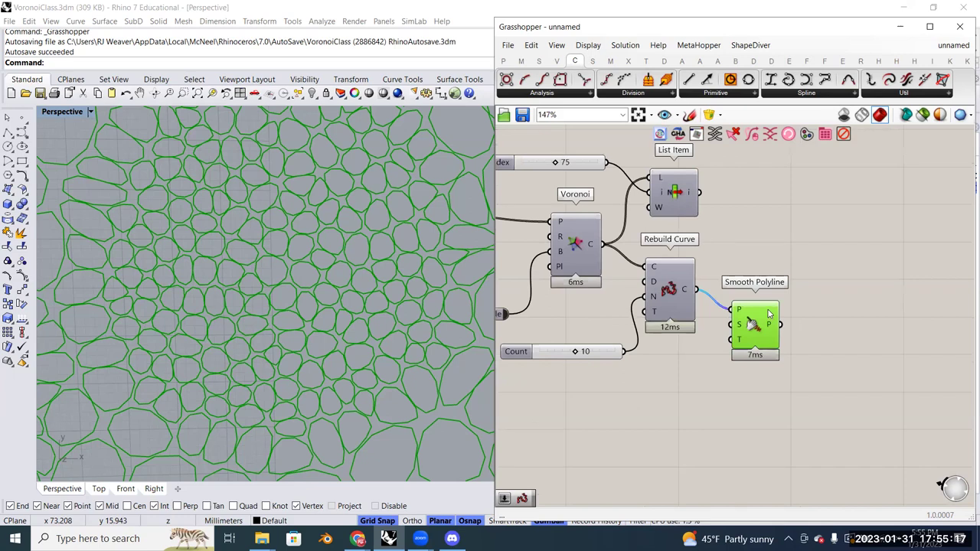
Align the Smooth Polyline component level with Rebuild Curve's output and examine the smoothed cell outlines up close
{"action": "scroll", "coordinate": [769, 318], "scroll_direction": "up", "scroll_amount": 2}
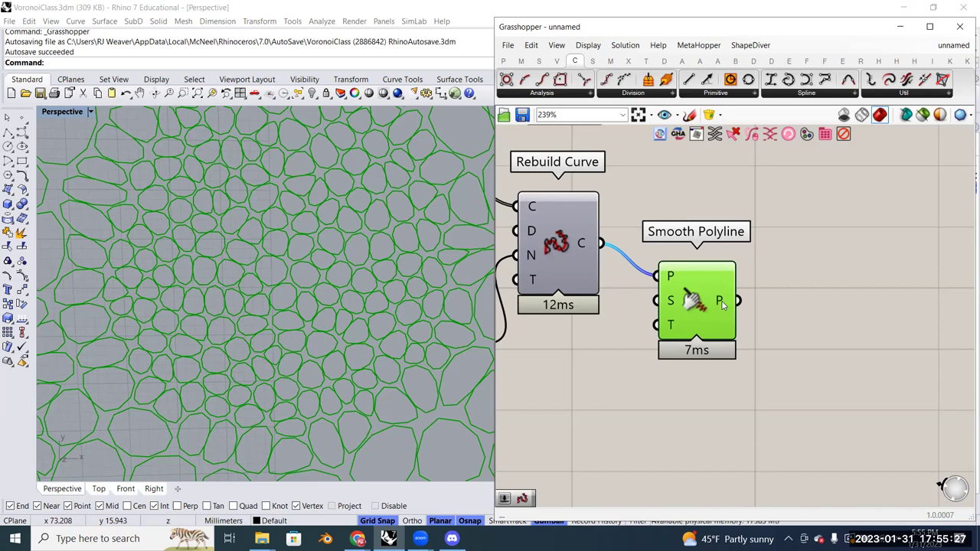
{"action": "left_click_drag", "start_coordinate": [687, 293], "coordinate": [680, 260]}
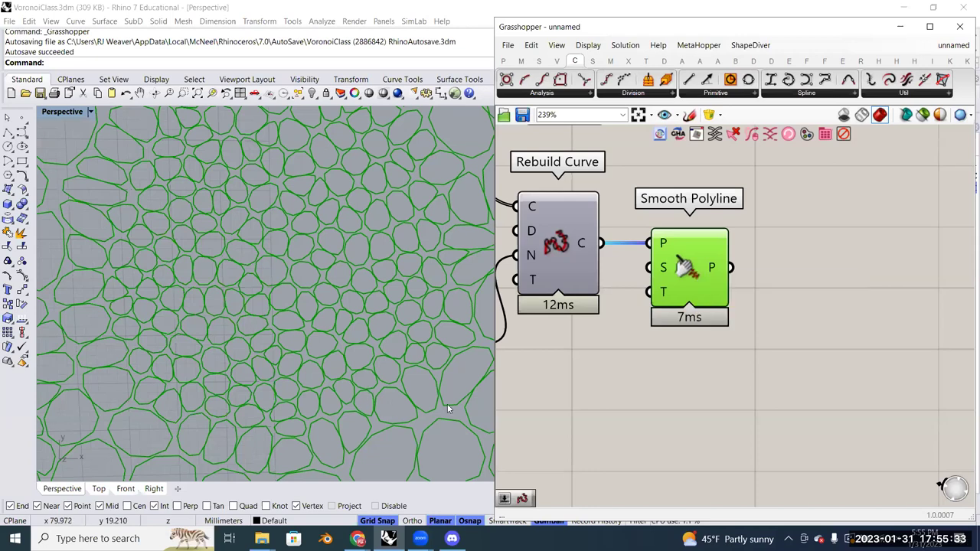
{"action": "scroll", "coordinate": [418, 401], "scroll_direction": "up", "scroll_amount": 5}
{"action": "scroll", "coordinate": [418, 403], "scroll_direction": "up", "scroll_amount": 1}
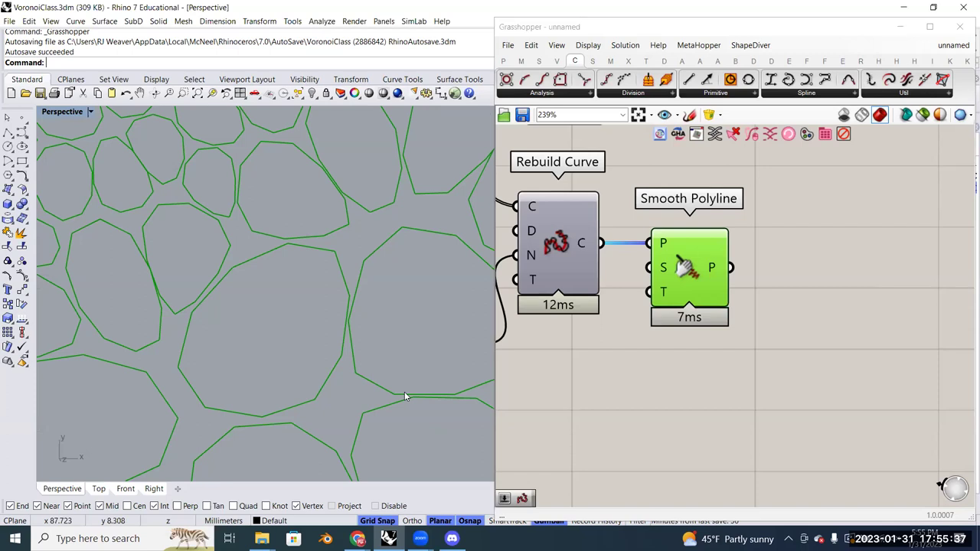
{"action": "scroll", "coordinate": [717, 330], "scroll_direction": "down", "scroll_amount": 2}
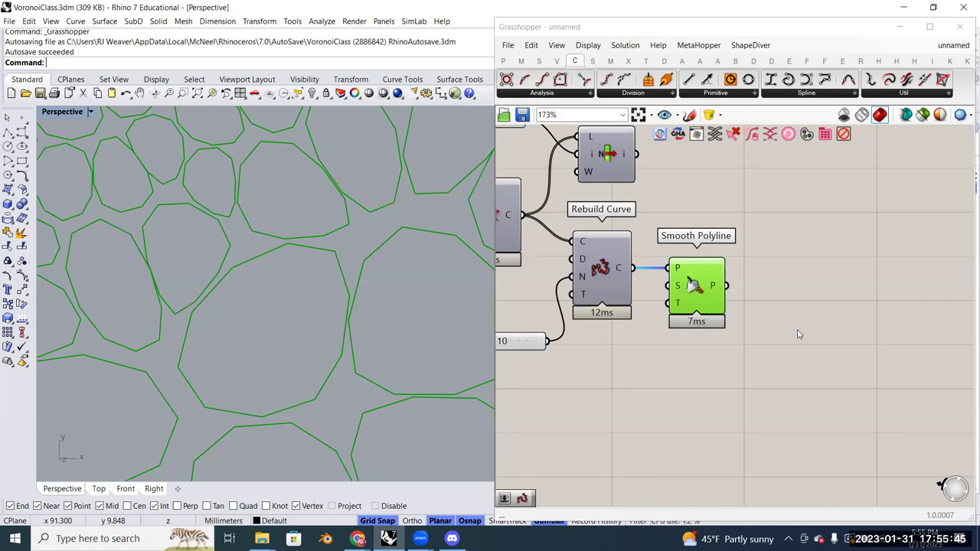
{"action": "scroll", "coordinate": [788, 318], "scroll_direction": "down", "scroll_amount": 2}
{"action": "scroll", "coordinate": [787, 317], "scroll_direction": "up", "scroll_amount": 2}
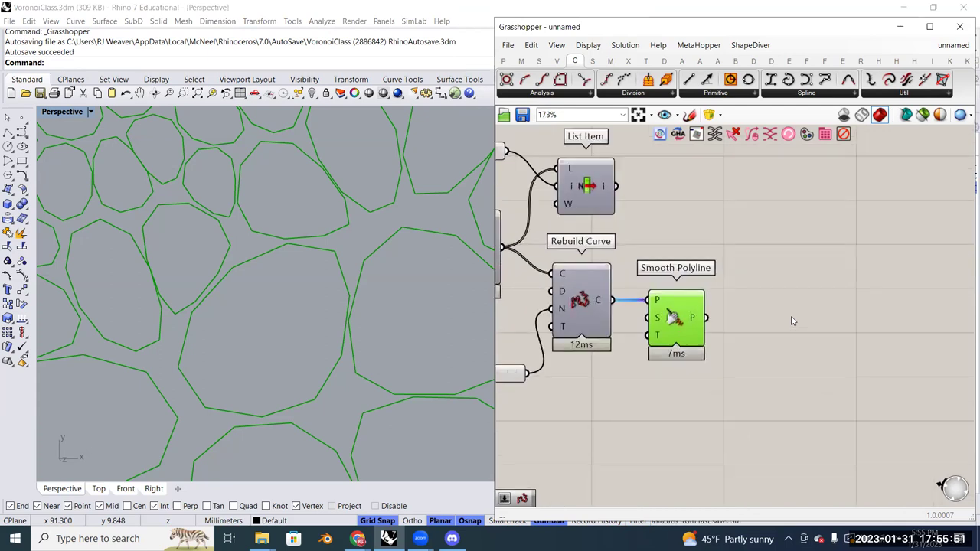
Draw a freehand interpolated curve through five points over the cells in the Perspective viewport, then delete it
{"action": "left_click", "coordinate": [26, 136]}
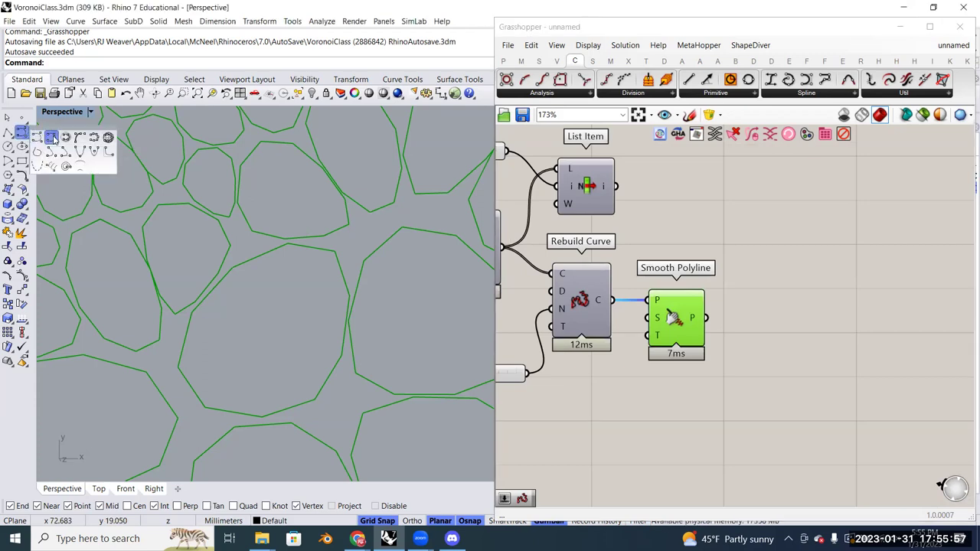
{"action": "left_click", "coordinate": [52, 137]}
{"action": "left_click", "coordinate": [225, 265]}
{"action": "left_click", "coordinate": [250, 356]}
{"action": "left_click", "coordinate": [342, 265]}
{"action": "left_click", "coordinate": [221, 169]}
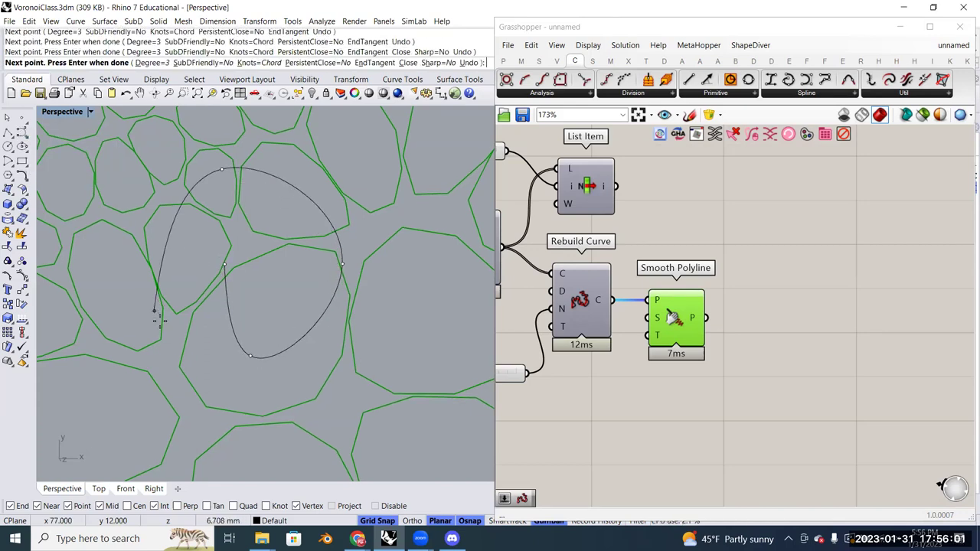
{"action": "left_click", "coordinate": [154, 359]}
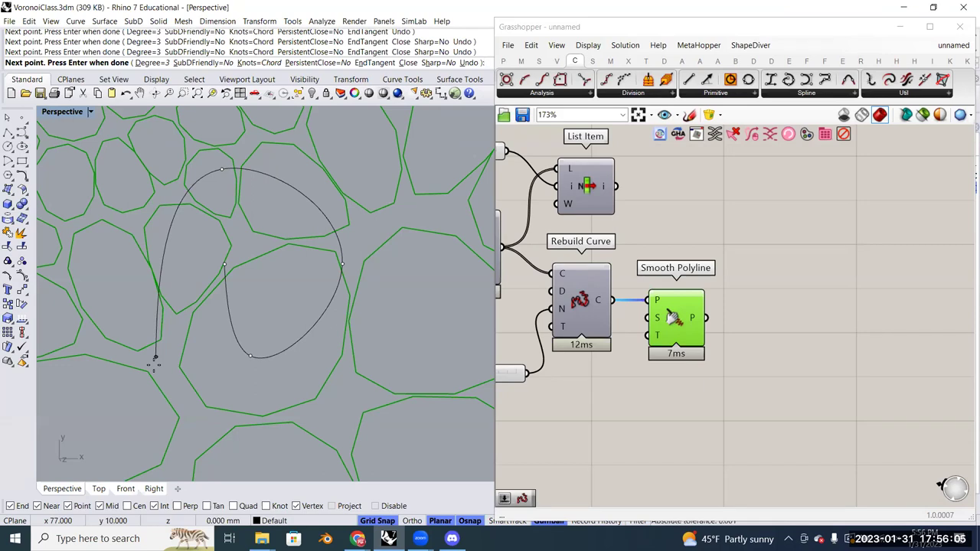
{"action": "key", "text": "Return"}
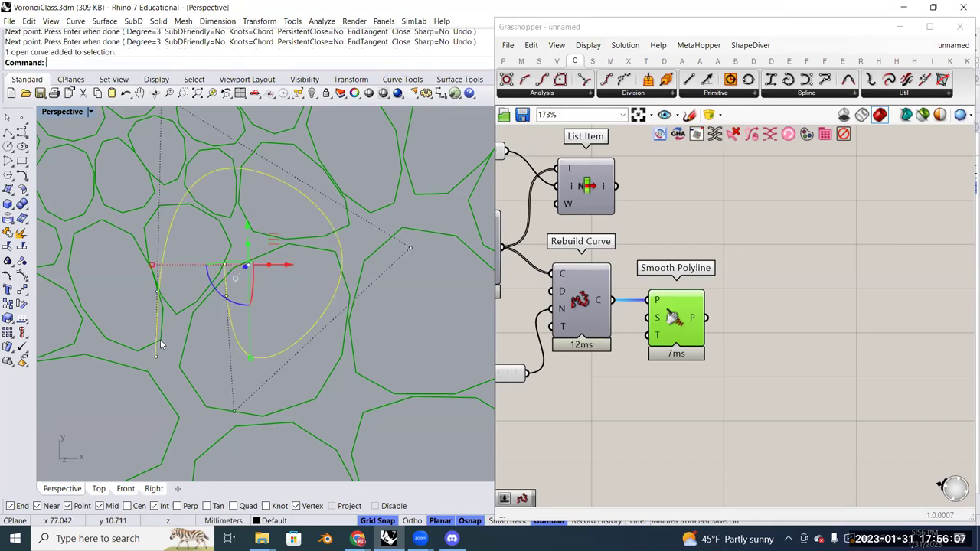
{"action": "key", "text": "Delete"}
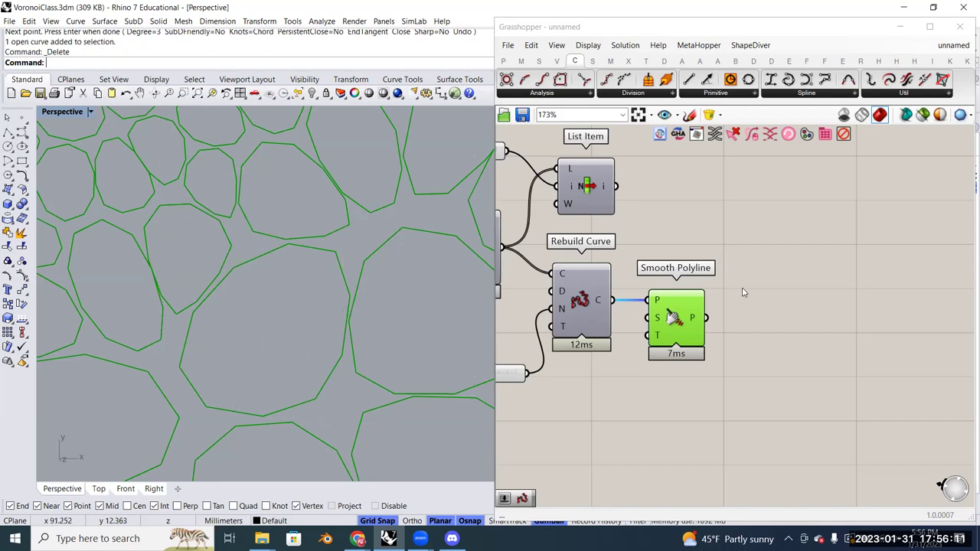
Add a Discontinuity component after Smooth Polyline and connect the smoothed polylines to its curve input
{"action": "scroll", "coordinate": [743, 292], "scroll_direction": "down", "scroll_amount": 4}
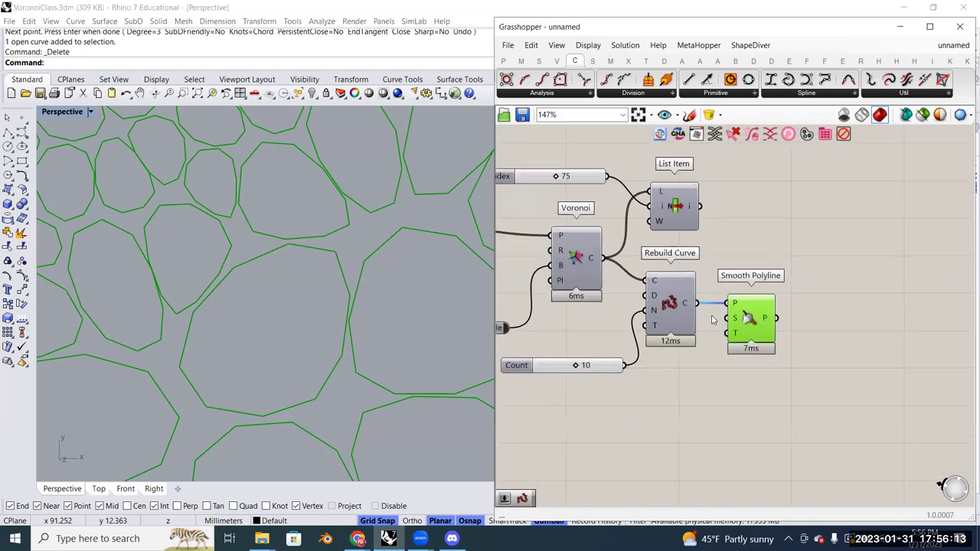
{"action": "left_click", "coordinate": [672, 305]}
{"action": "left_click", "coordinate": [900, 92]}
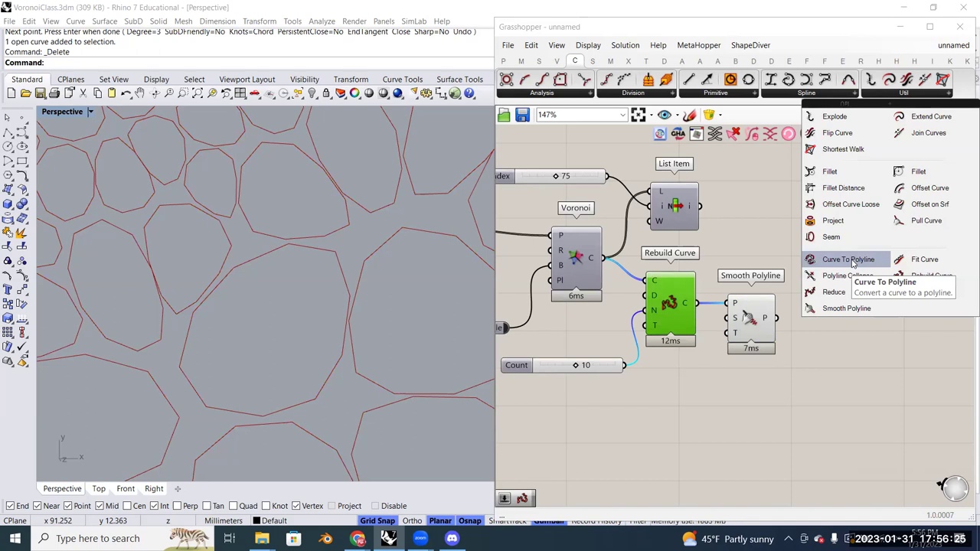
{"action": "left_click", "coordinate": [852, 399]}
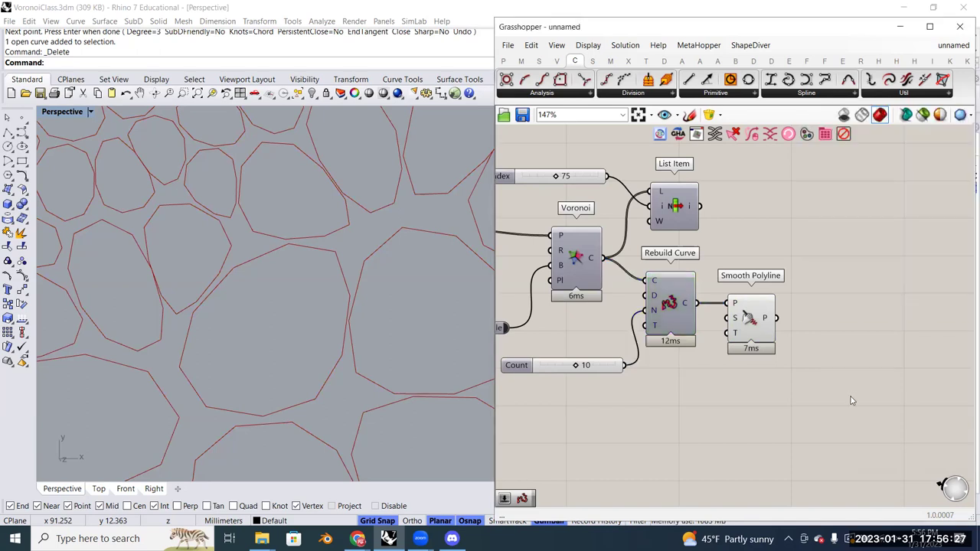
{"action": "left_click", "coordinate": [554, 94]}
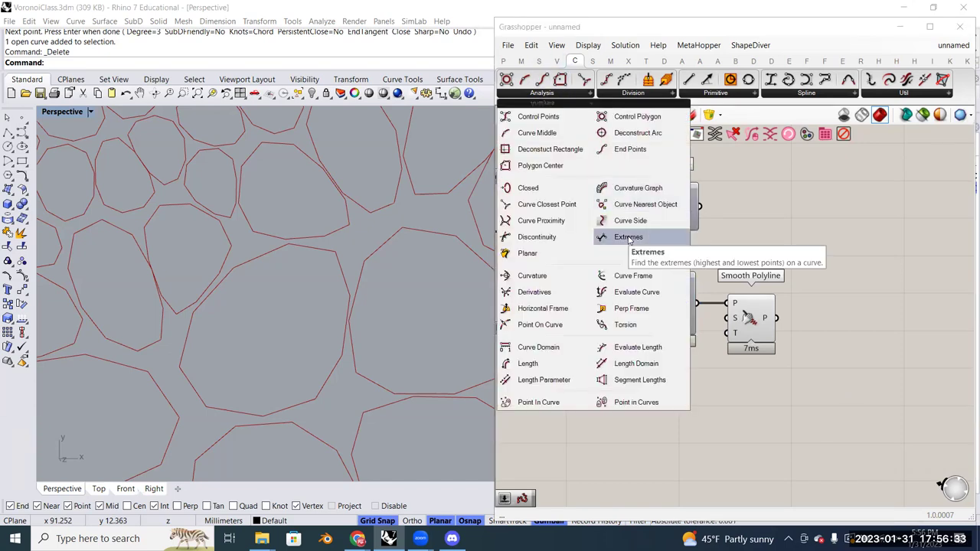
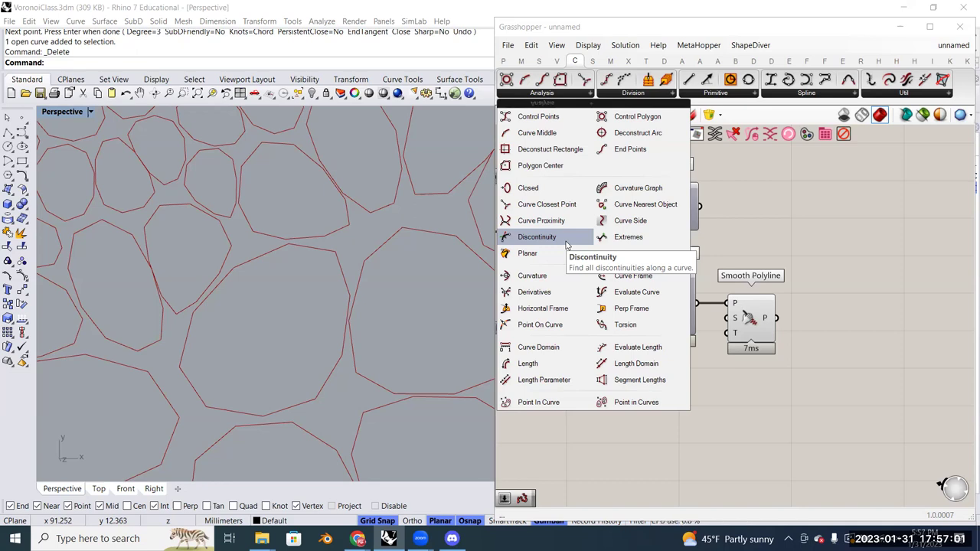
{"action": "left_click", "coordinate": [568, 244]}
{"action": "left_click", "coordinate": [888, 280]}
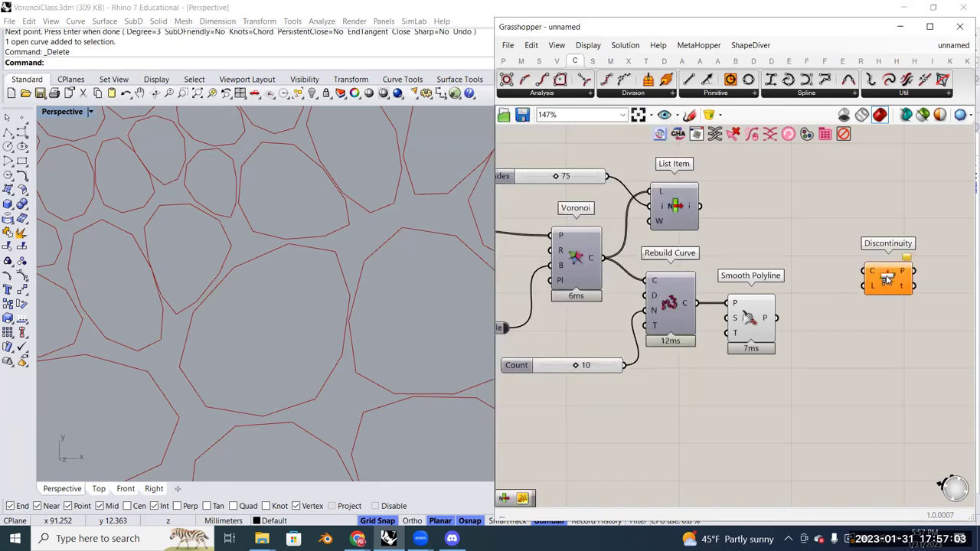
{"action": "left_click_drag", "start_coordinate": [890, 282], "coordinate": [855, 308]}
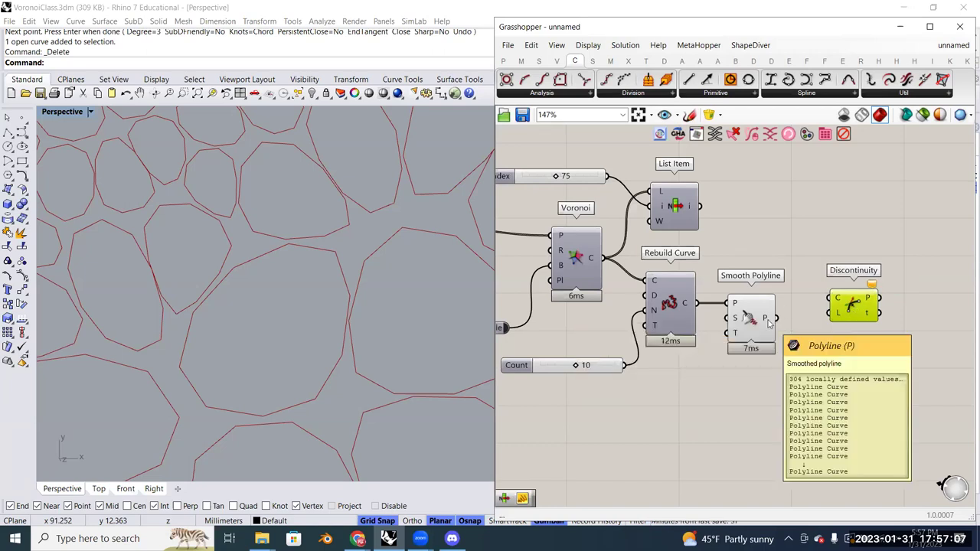
{"action": "left_click_drag", "start_coordinate": [770, 323], "coordinate": [830, 329]}
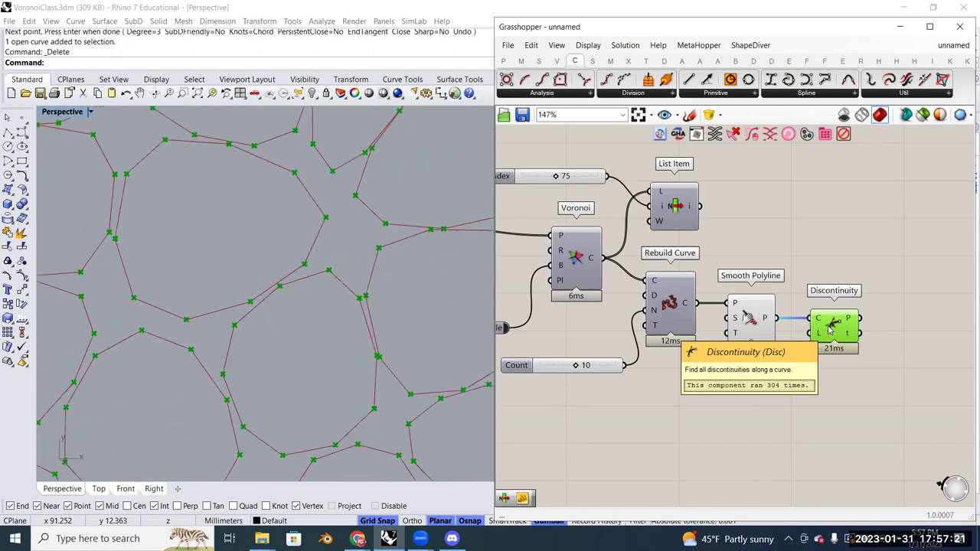
Add a panel beside Discontinuity and connect it to the points output to inspect the corner points of each cell
{"action": "right_click_drag", "start_coordinate": [821, 306], "coordinate": [707, 278]}
{"action": "double_click", "coordinate": [801, 258]}
{"action": "type", "text": "panel"}
{"action": "key", "text": "Return"}
{"action": "left_click_drag", "start_coordinate": [746, 289], "coordinate": [778, 237]}
{"action": "left_click_drag", "start_coordinate": [810, 310], "coordinate": [812, 392]}
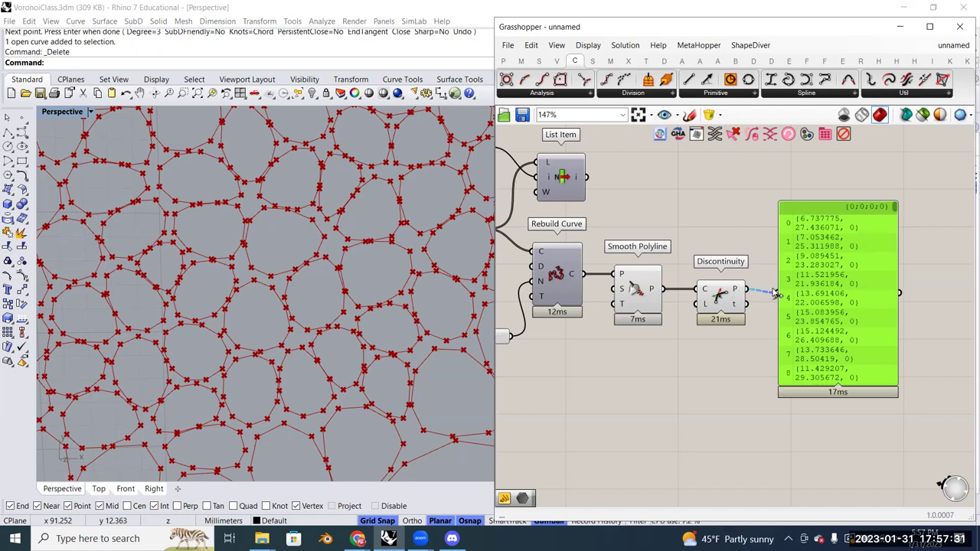
{"action": "mouse_move", "coordinate": [736, 291]}
{"action": "scroll", "coordinate": [726, 326], "scroll_direction": "down", "scroll_amount": 2}
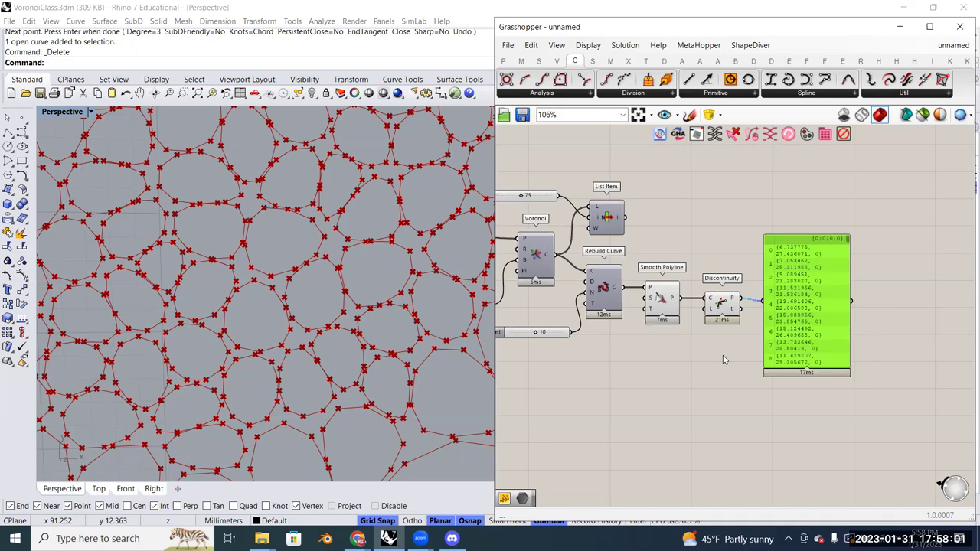
{"action": "right_click_drag", "start_coordinate": [724, 360], "coordinate": [737, 343]}
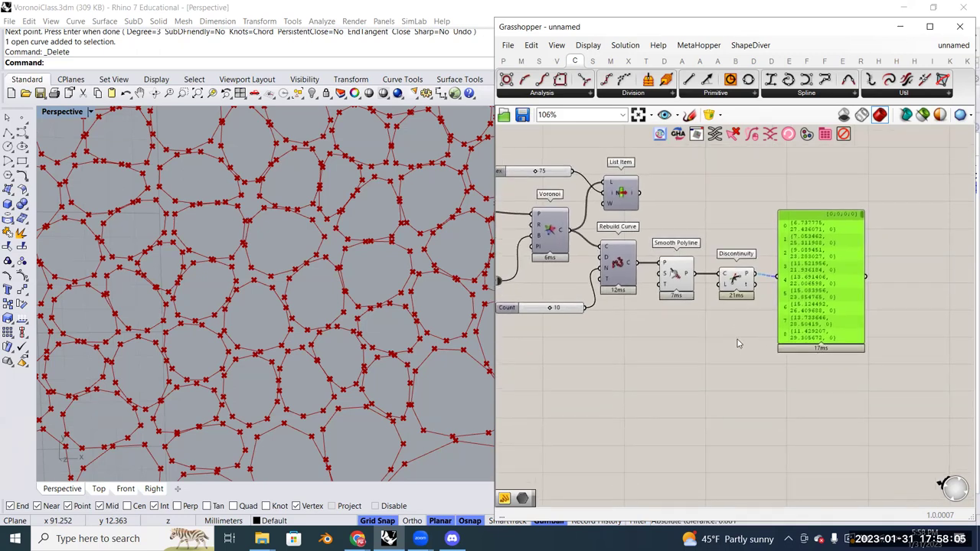
{"action": "scroll", "coordinate": [736, 306], "scroll_direction": "up", "scroll_amount": 3}
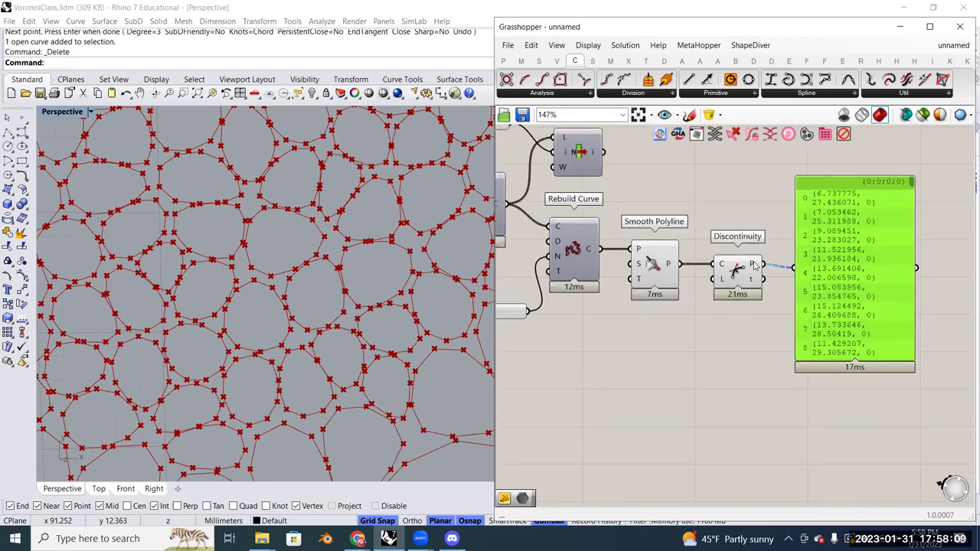
{"action": "mouse_move", "coordinate": [753, 264]}
Add an Interpolate curve component, move the panel out of its way, and connect Discontinuity's points to its Vertices input
{"action": "scroll", "coordinate": [721, 320], "scroll_direction": "down", "scroll_amount": 4}
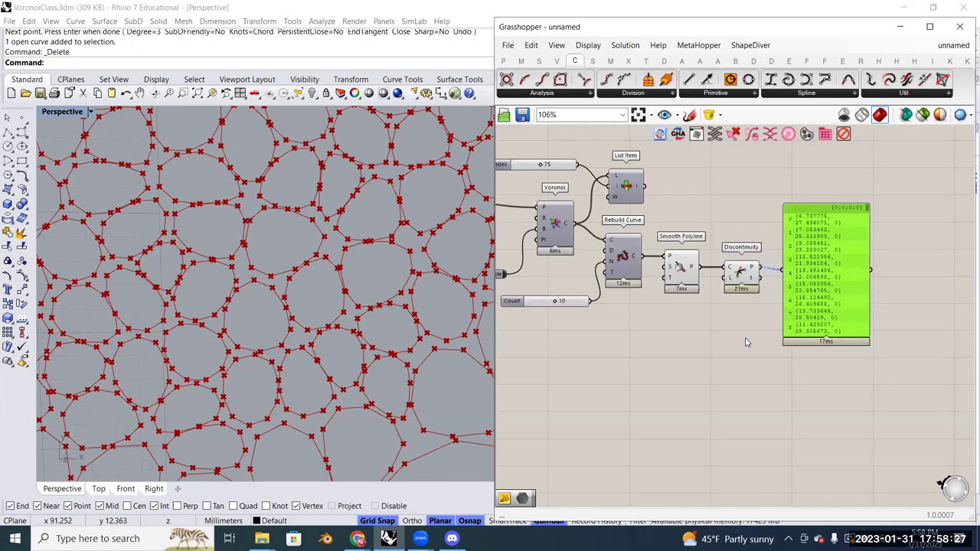
{"action": "left_click", "coordinate": [746, 342]}
{"action": "double_click", "coordinate": [747, 342]}
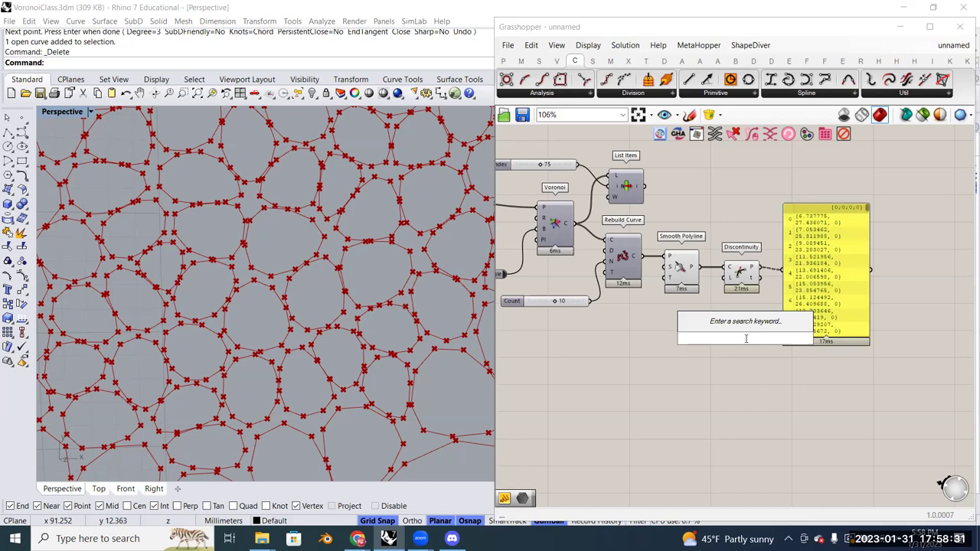
{"action": "type", "text": "interpolat"}
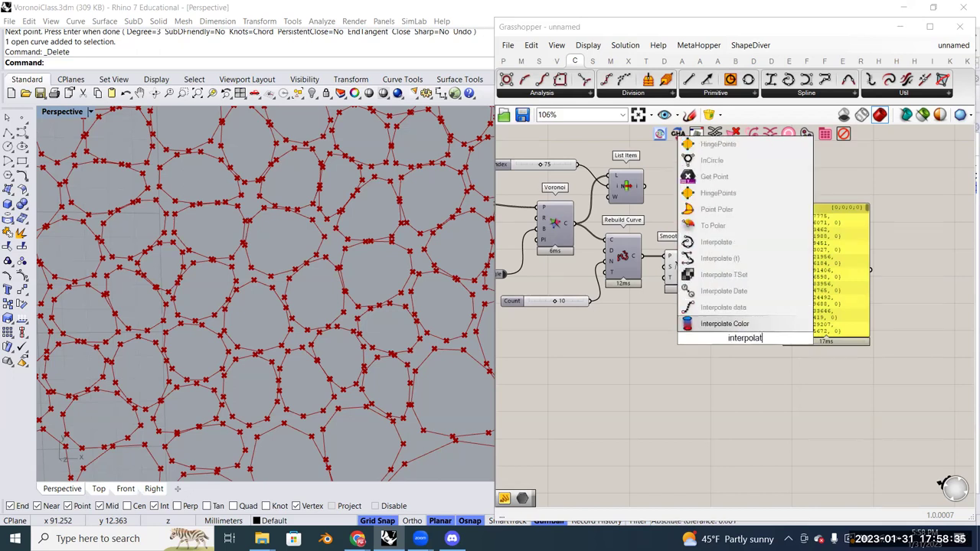
{"action": "type", "text": "e"}
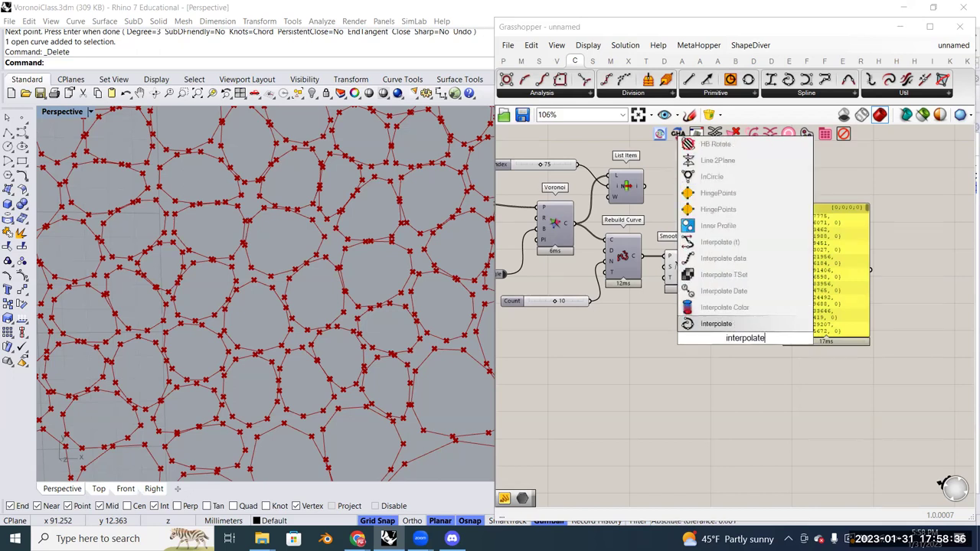
{"action": "left_click", "coordinate": [753, 326]}
{"action": "left_click_drag", "start_coordinate": [812, 325], "coordinate": [888, 222]}
{"action": "left_click_drag", "start_coordinate": [746, 337], "coordinate": [822, 300]}
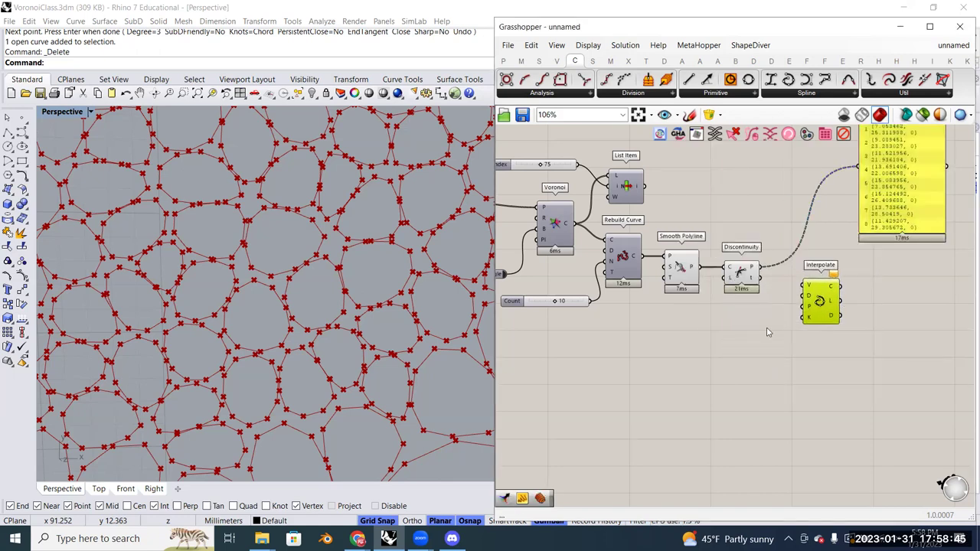
{"action": "scroll", "coordinate": [790, 313], "scroll_direction": "up", "scroll_amount": 2}
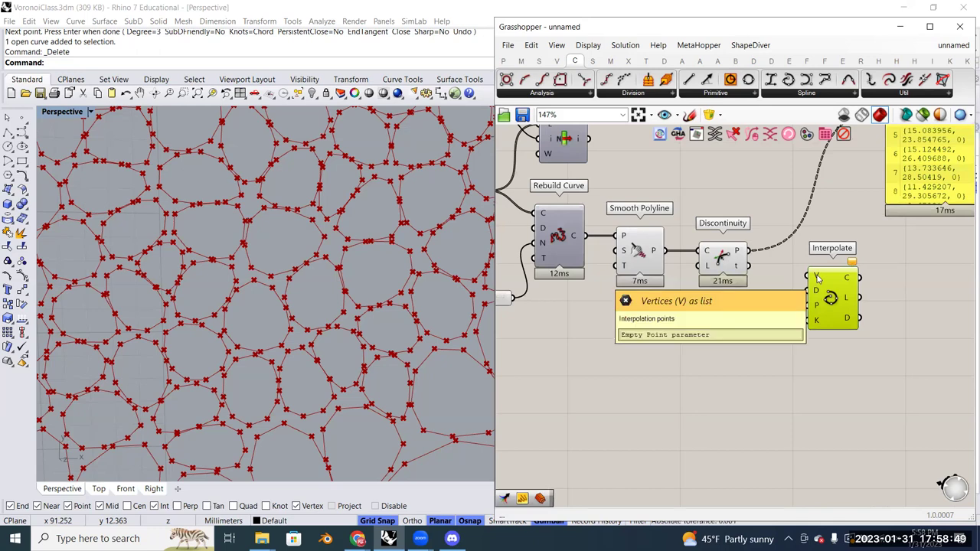
{"action": "left_click_drag", "start_coordinate": [748, 251], "coordinate": [810, 276]}
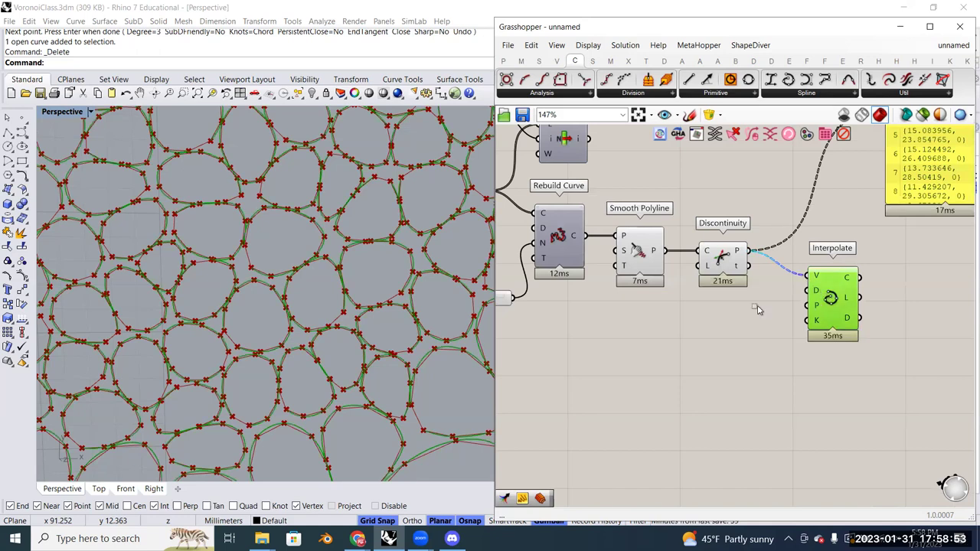
Turn off the preview of the Smooth Polyline and Discontinuity components together
{"action": "left_click_drag", "start_coordinate": [756, 309], "coordinate": [637, 173]}
{"action": "right_click", "coordinate": [637, 173]}
{"action": "left_click", "coordinate": [660, 192]}
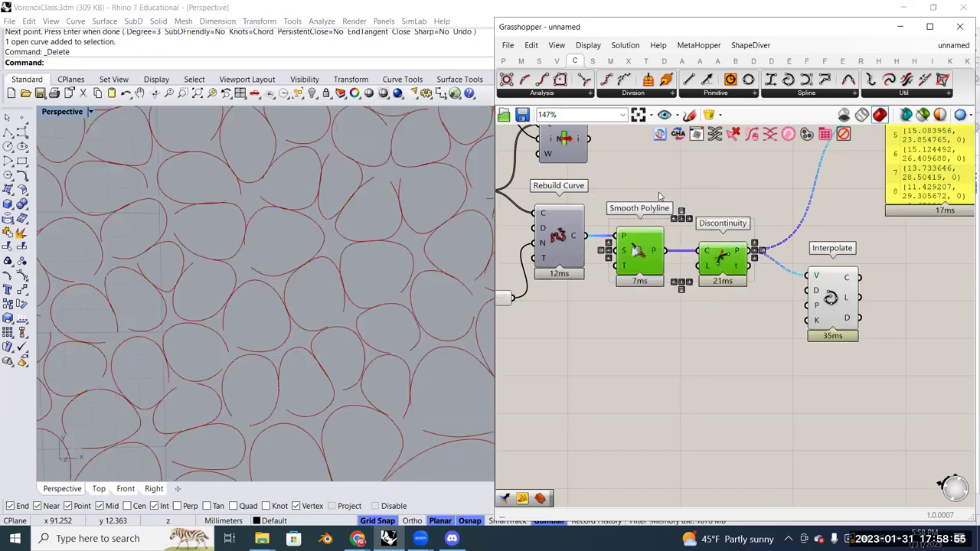
Set the Interpolate component's Periodic input to True so the cell curves close smoothly
{"action": "left_click", "coordinate": [830, 298]}
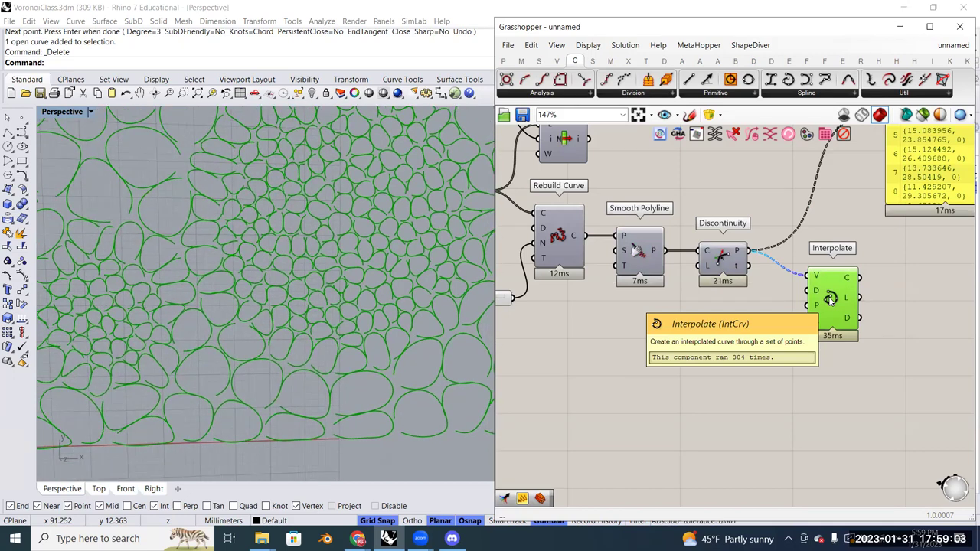
{"action": "mouse_move", "coordinate": [847, 318]}
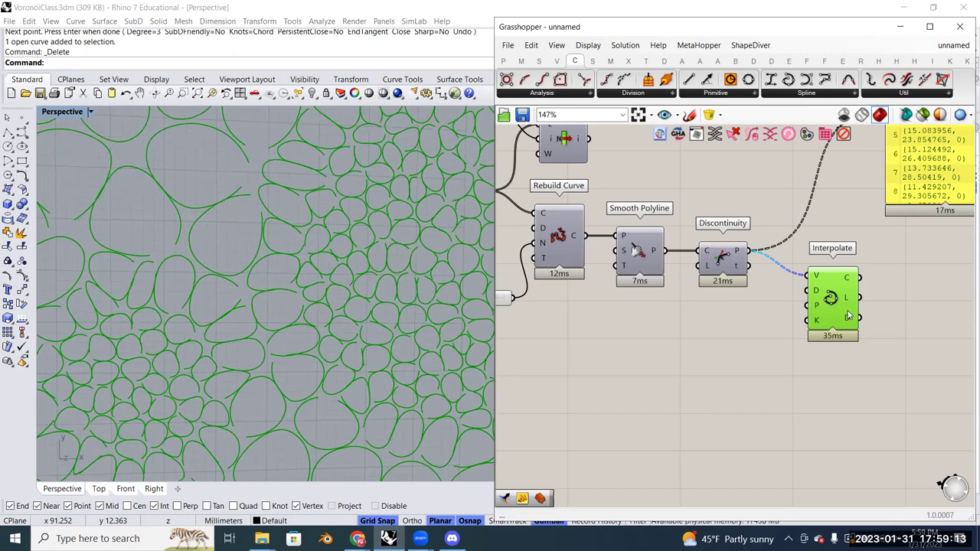
{"action": "scroll", "coordinate": [848, 316], "scroll_direction": "up", "scroll_amount": 3}
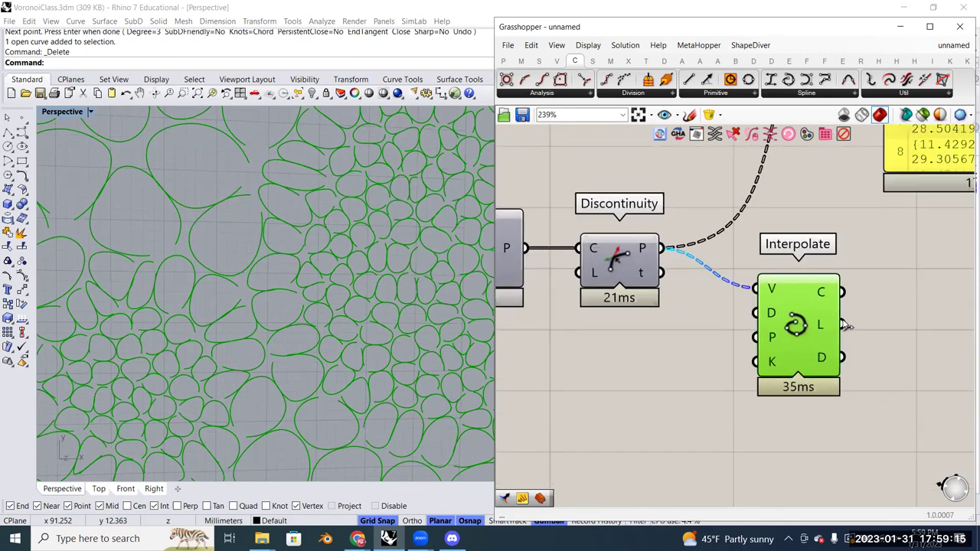
{"action": "mouse_move", "coordinate": [775, 338]}
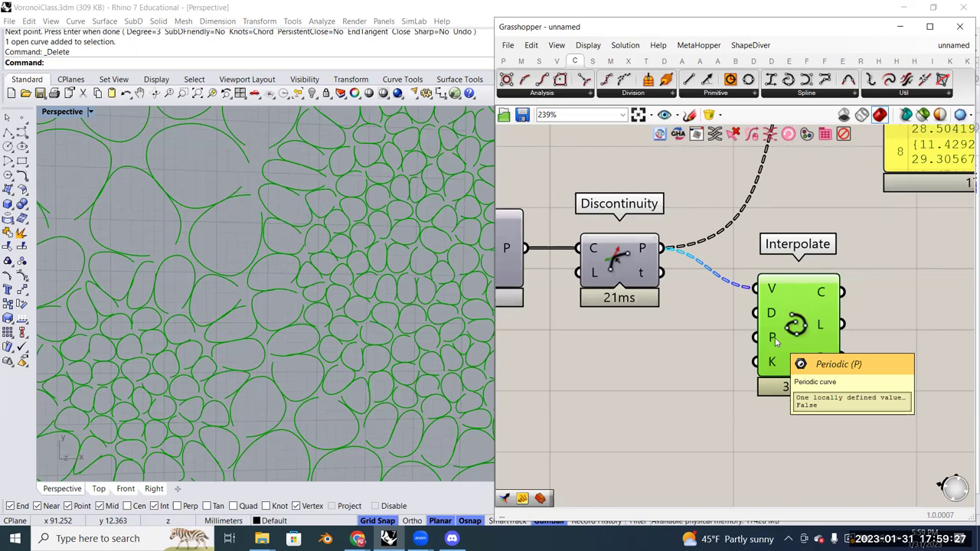
{"action": "right_click", "coordinate": [776, 342]}
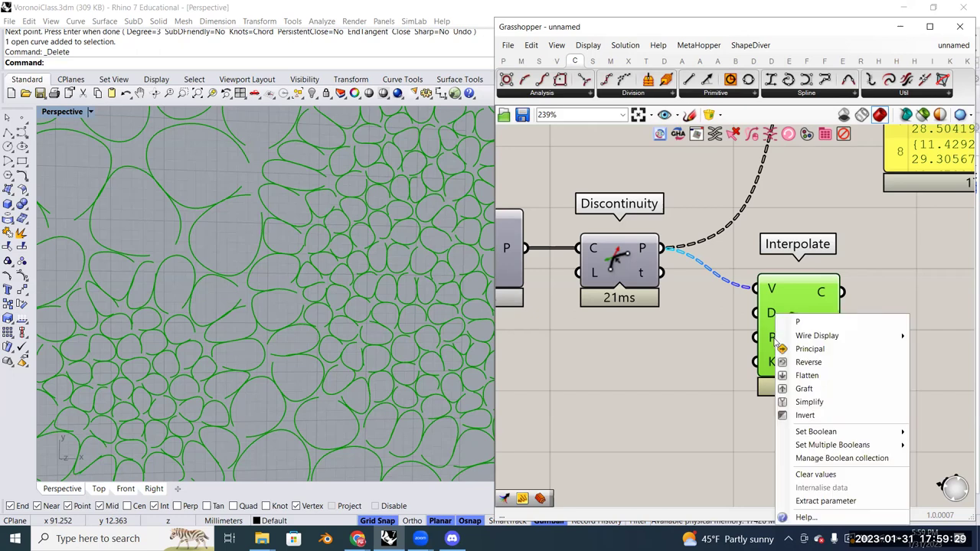
{"action": "mouse_move", "coordinate": [814, 438]}
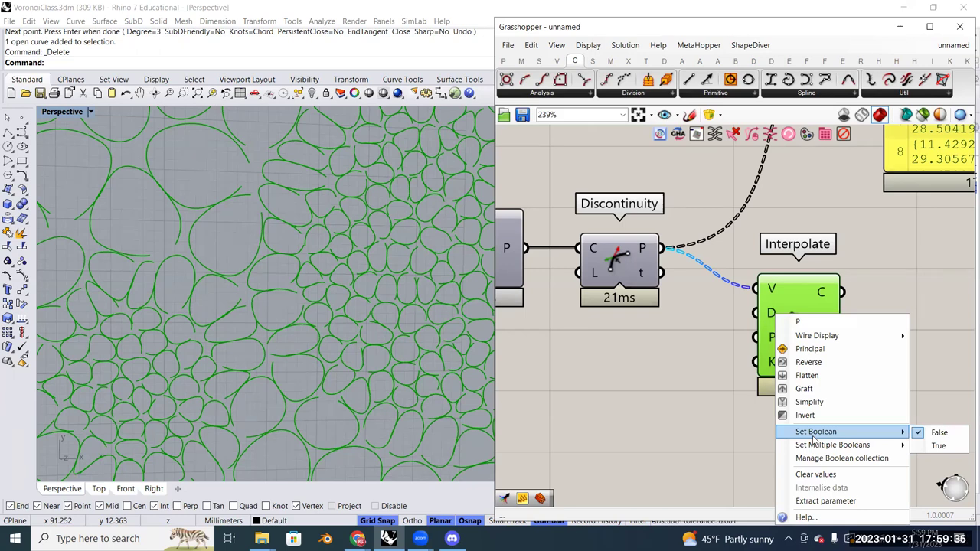
{"action": "left_click", "coordinate": [938, 446]}
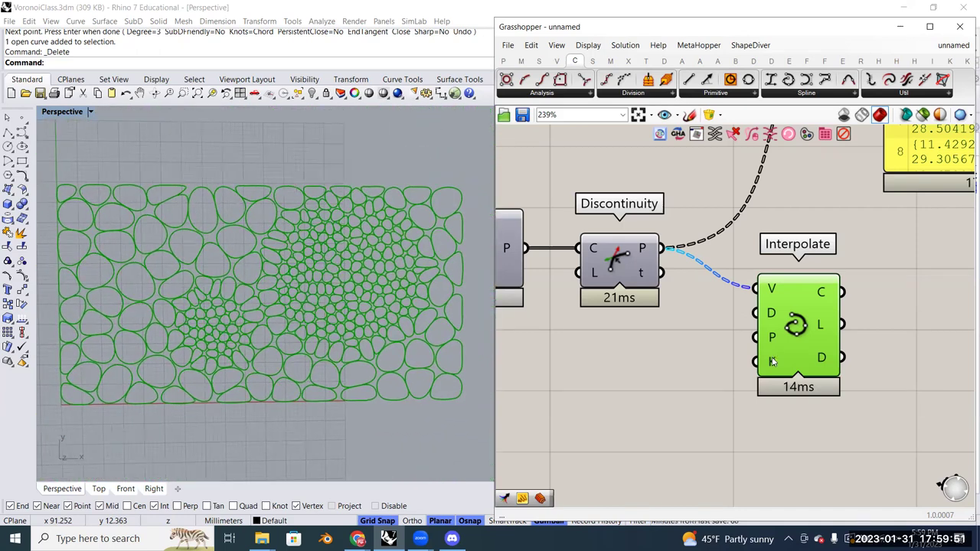
{"action": "mouse_move", "coordinate": [771, 341]}
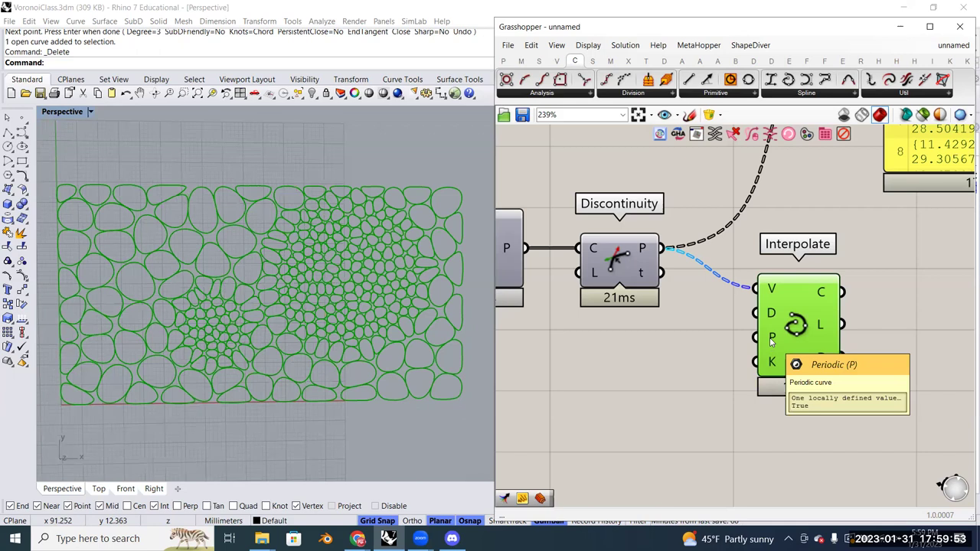
Add a Boolean Toggle below the Discontinuity component and try switching it between True and False
{"action": "double_click", "coordinate": [667, 354]}
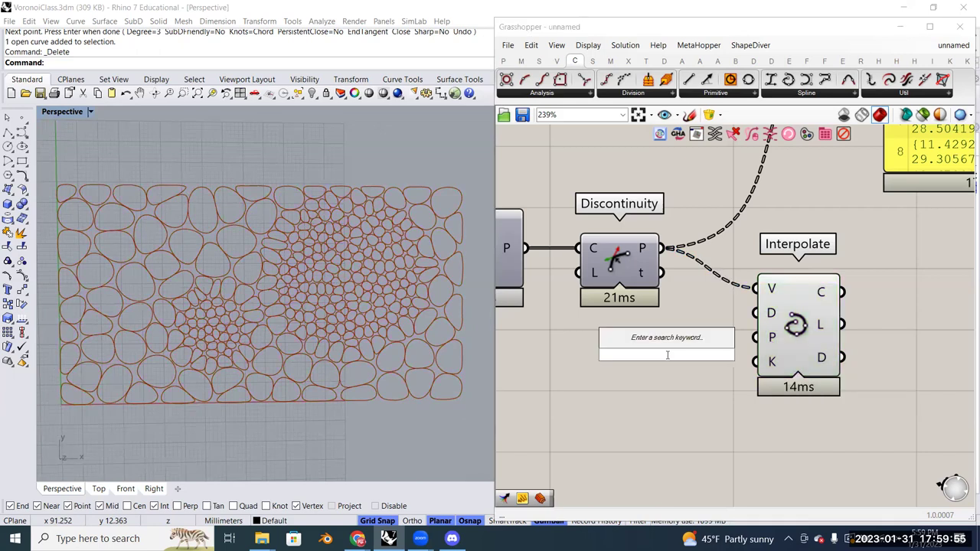
{"action": "type", "text": "toggle"}
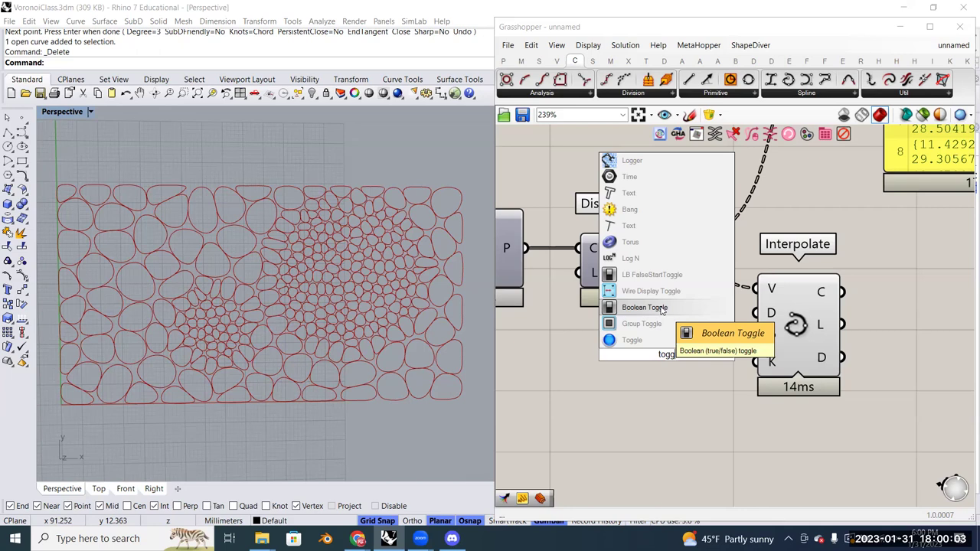
{"action": "left_click", "coordinate": [662, 309]}
{"action": "right_click_drag", "start_coordinate": [676, 364], "coordinate": [726, 331]}
{"action": "left_click_drag", "start_coordinate": [726, 331], "coordinate": [676, 351]}
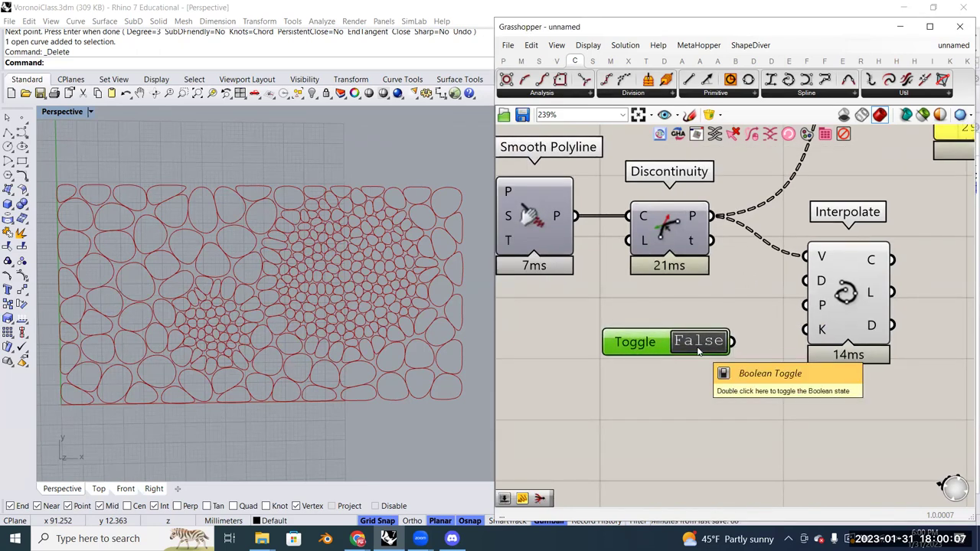
{"action": "double_click", "coordinate": [698, 350]}
{"action": "double_click", "coordinate": [698, 351]}
{"action": "double_click", "coordinate": [699, 350]}
{"action": "double_click", "coordinate": [699, 350]}
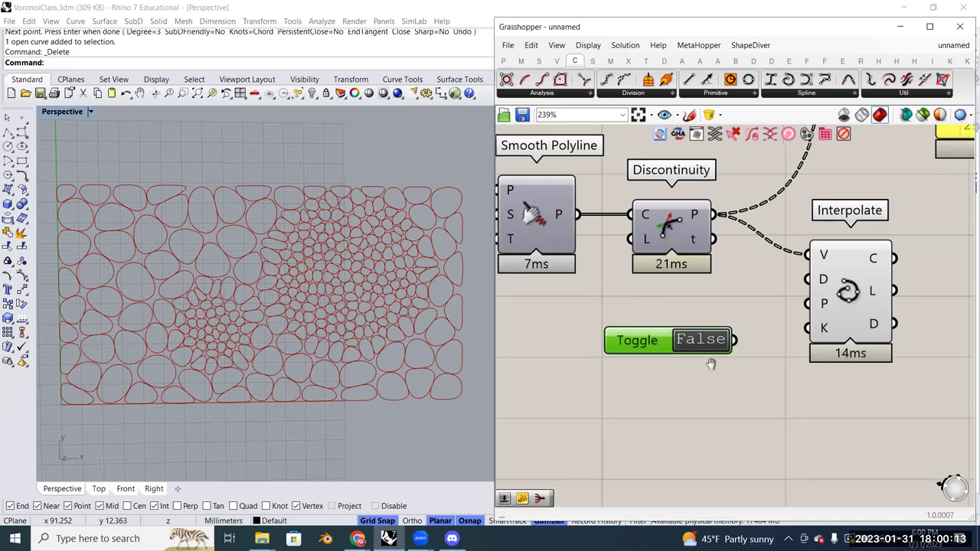
{"action": "right_click_drag", "start_coordinate": [709, 363], "coordinate": [722, 344]}
Add a Button component below the toggle, try it out, and delete it again
{"action": "double_click", "coordinate": [700, 398]}
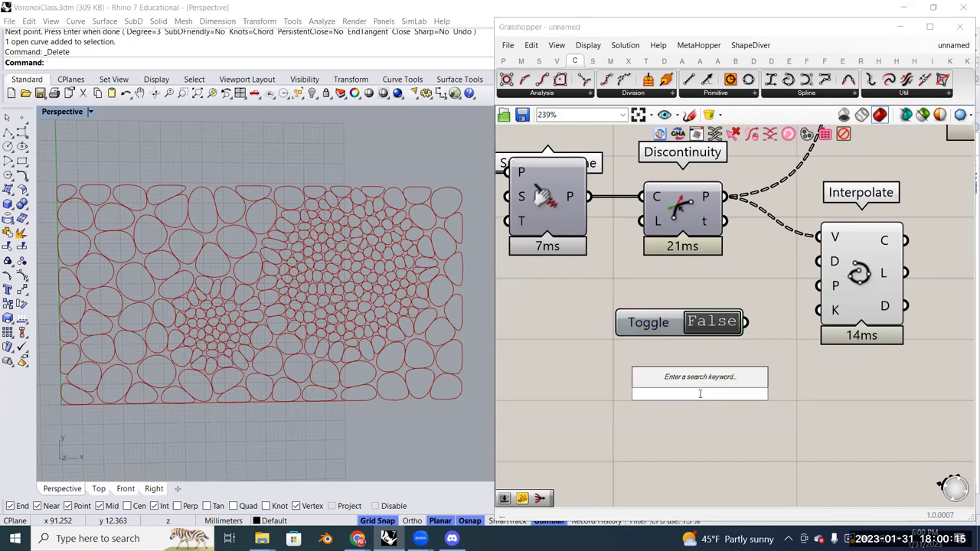
{"action": "type", "text": "button"}
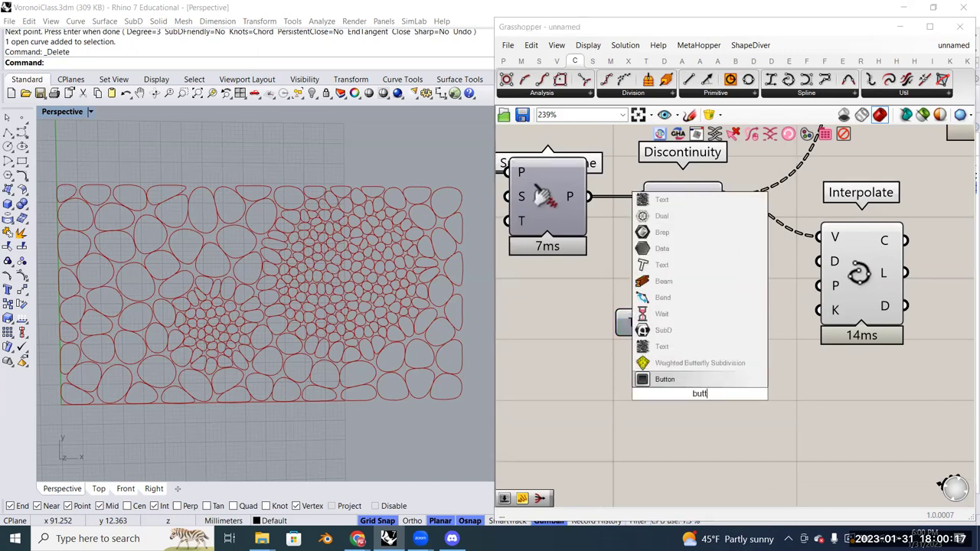
{"action": "key", "text": "Return"}
{"action": "left_click_drag", "start_coordinate": [677, 386], "coordinate": [666, 375]}
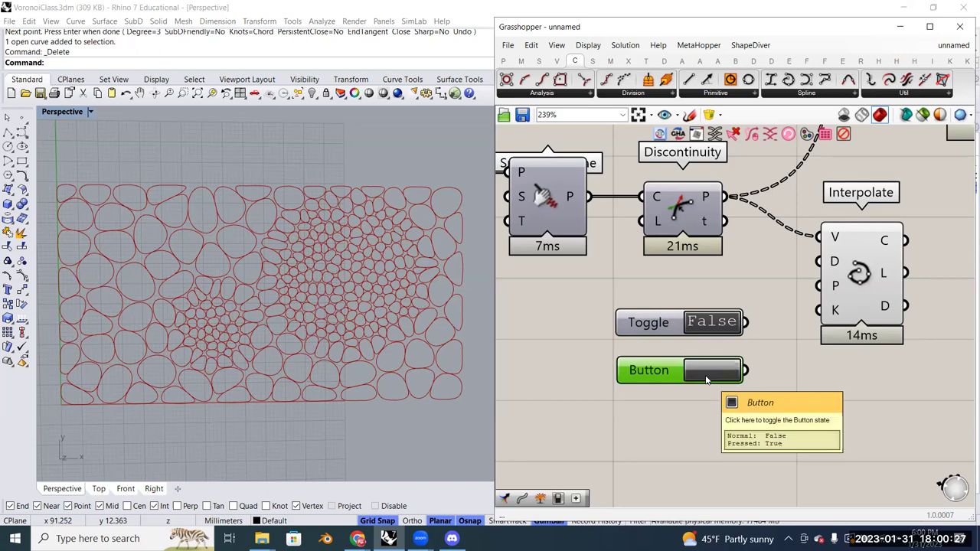
{"action": "left_click", "coordinate": [706, 371]}
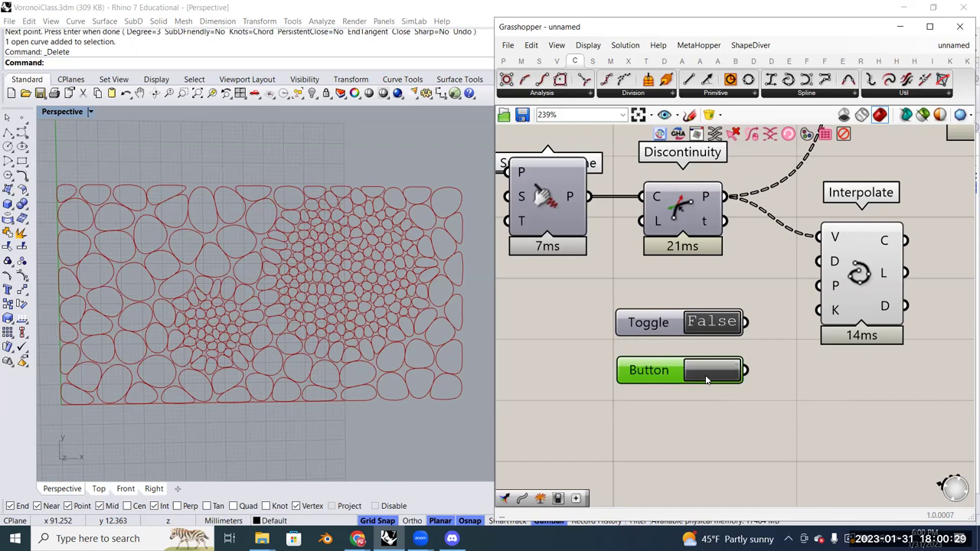
{"action": "left_click", "coordinate": [706, 372]}
{"action": "left_click_drag", "start_coordinate": [659, 376], "coordinate": [656, 399]}
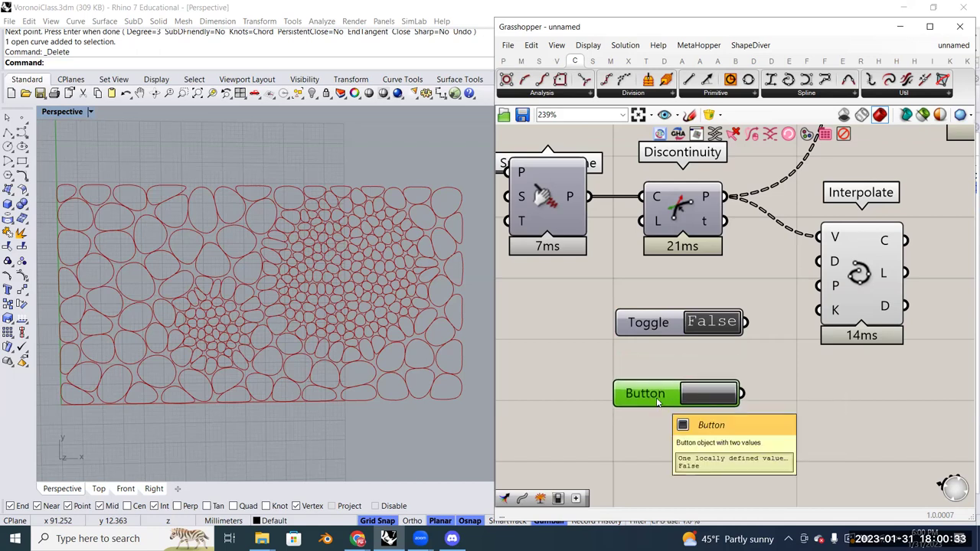
{"action": "key", "text": "Delete"}
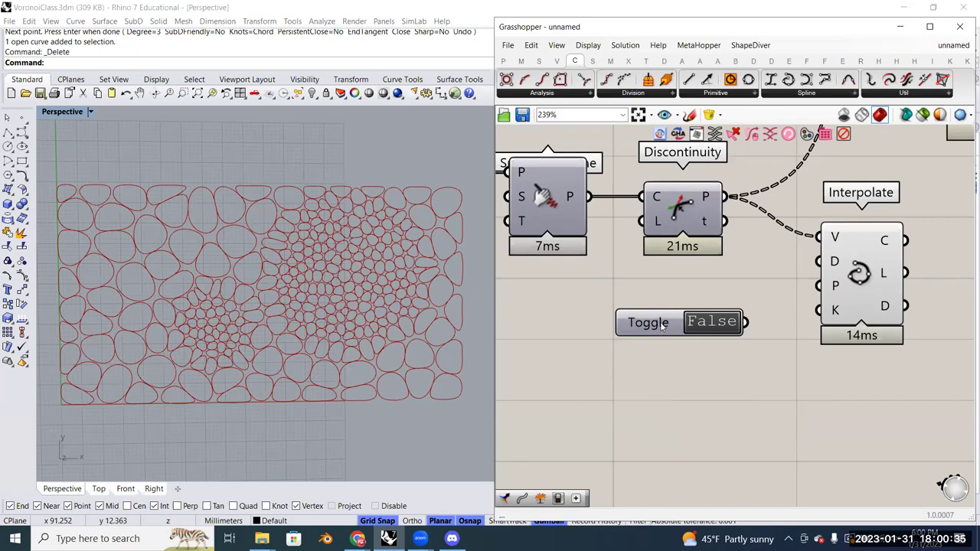
Connect the Boolean Toggle to Interpolate's Periodic input, compare both states, and leave the toggle set to True
{"action": "left_click_drag", "start_coordinate": [744, 321], "coordinate": [823, 295]}
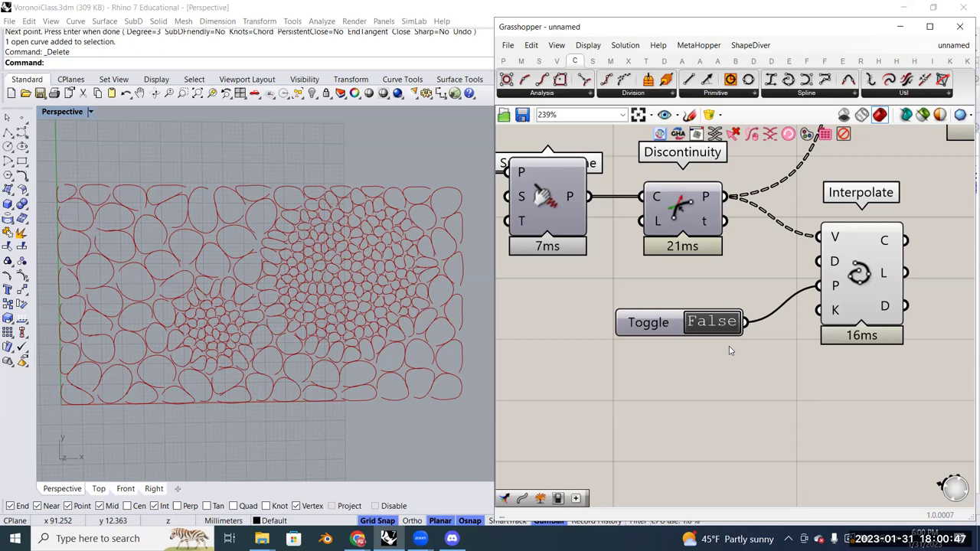
{"action": "double_click", "coordinate": [714, 325]}
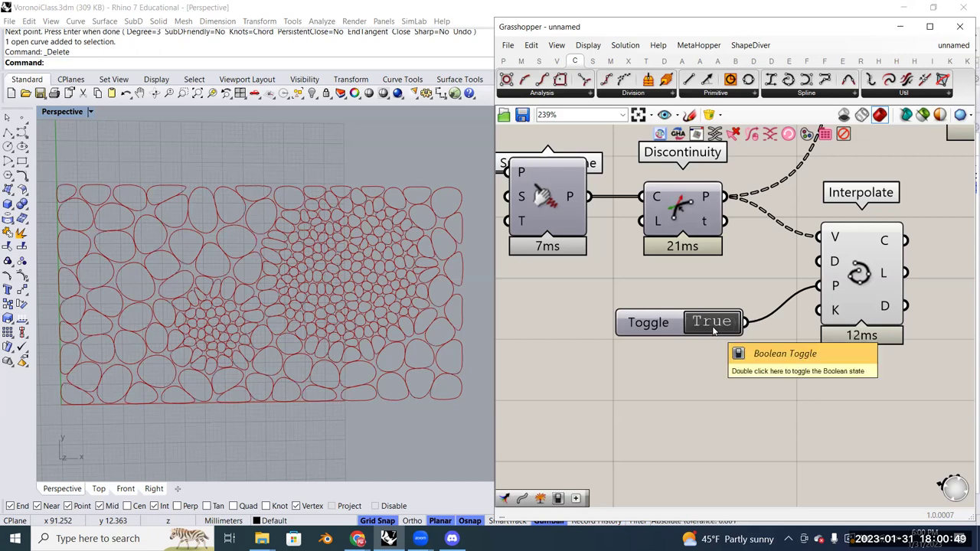
{"action": "double_click", "coordinate": [713, 324]}
{"action": "double_click", "coordinate": [713, 325]}
{"action": "double_click", "coordinate": [713, 326]}
{"action": "double_click", "coordinate": [713, 325]}
{"action": "double_click", "coordinate": [713, 325]}
{"action": "double_click", "coordinate": [715, 326]}
Review the component chain from Voronoi to Interpolate and the available canvas widget display options
{"action": "scroll", "coordinate": [741, 335], "scroll_direction": "down", "scroll_amount": 2}
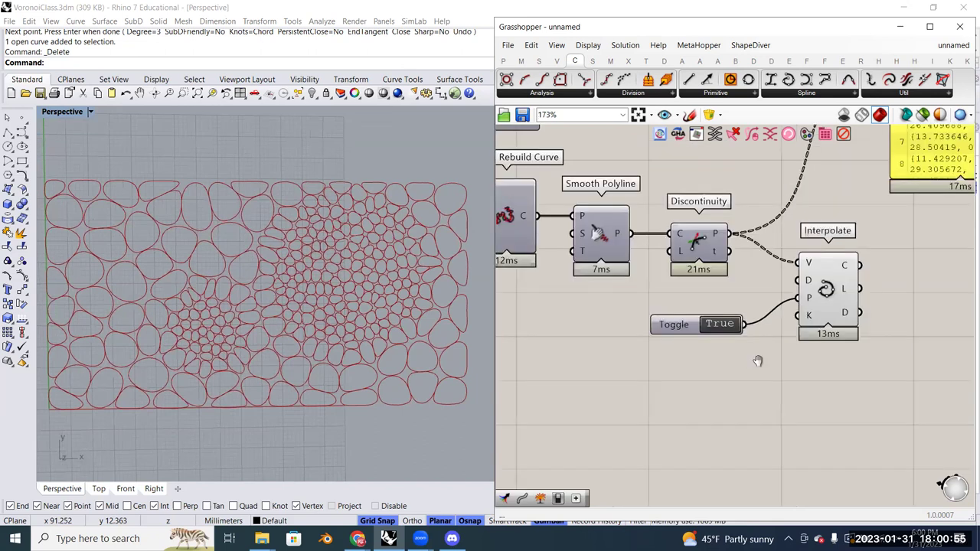
{"action": "right_click_drag", "start_coordinate": [754, 359], "coordinate": [844, 385]}
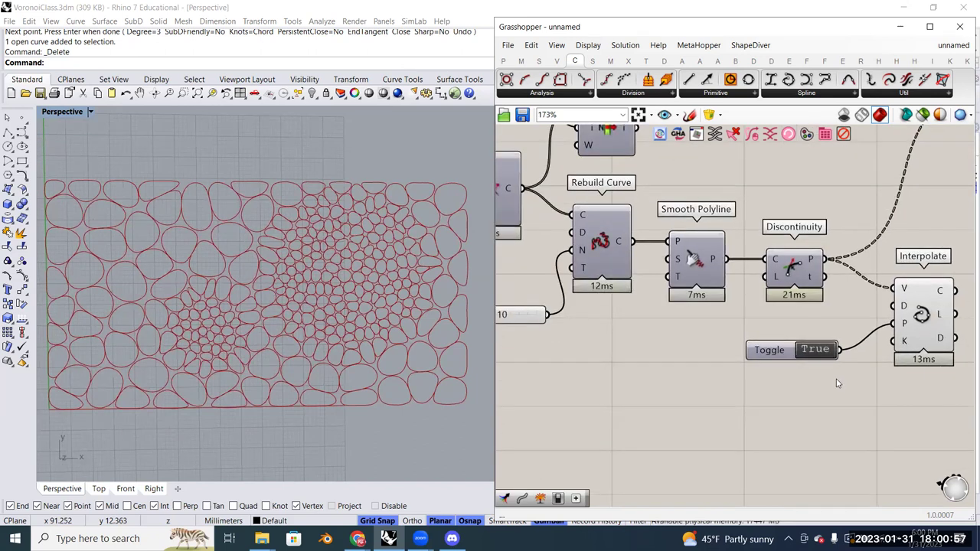
{"action": "scroll", "coordinate": [839, 383], "scroll_direction": "down", "scroll_amount": 2}
{"action": "scroll", "coordinate": [798, 394], "scroll_direction": "up", "scroll_amount": 1}
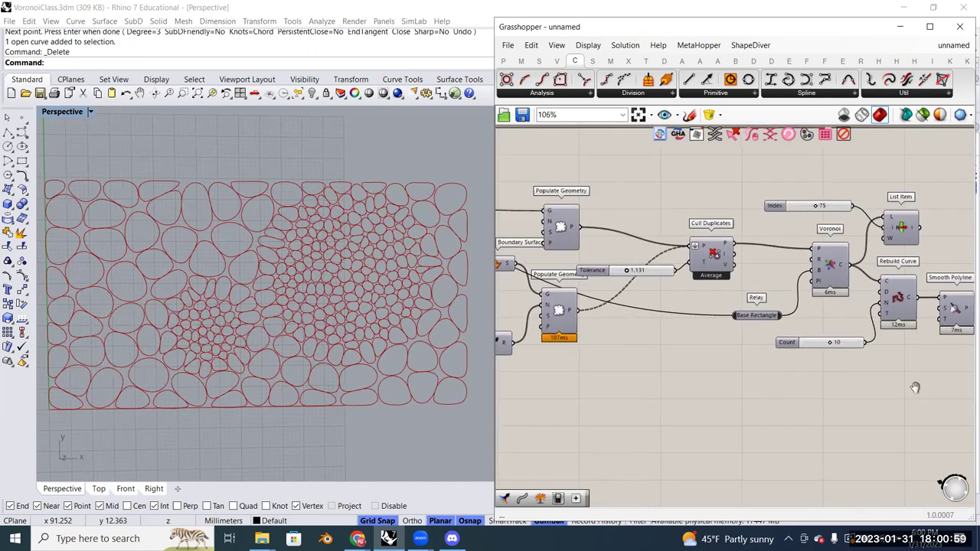
{"action": "right_click_drag", "start_coordinate": [899, 385], "coordinate": [741, 354]}
{"action": "scroll", "coordinate": [798, 379], "scroll_direction": "up", "scroll_amount": 2}
{"action": "scroll", "coordinate": [741, 354], "scroll_direction": "down", "scroll_amount": 3}
{"action": "right_click_drag", "start_coordinate": [536, 306], "coordinate": [777, 367]}
{"action": "scroll", "coordinate": [777, 367], "scroll_direction": "up", "scroll_amount": 2}
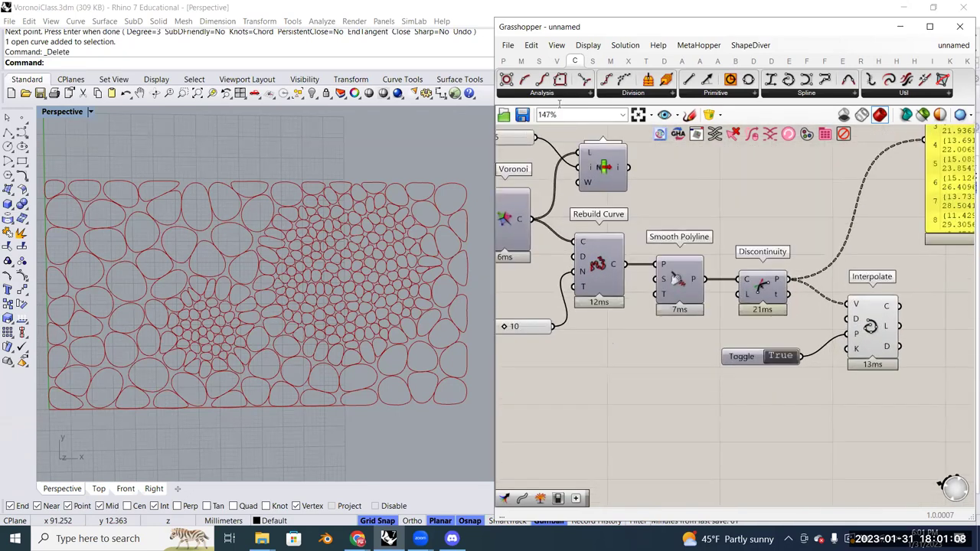
{"action": "left_click", "coordinate": [587, 45]}
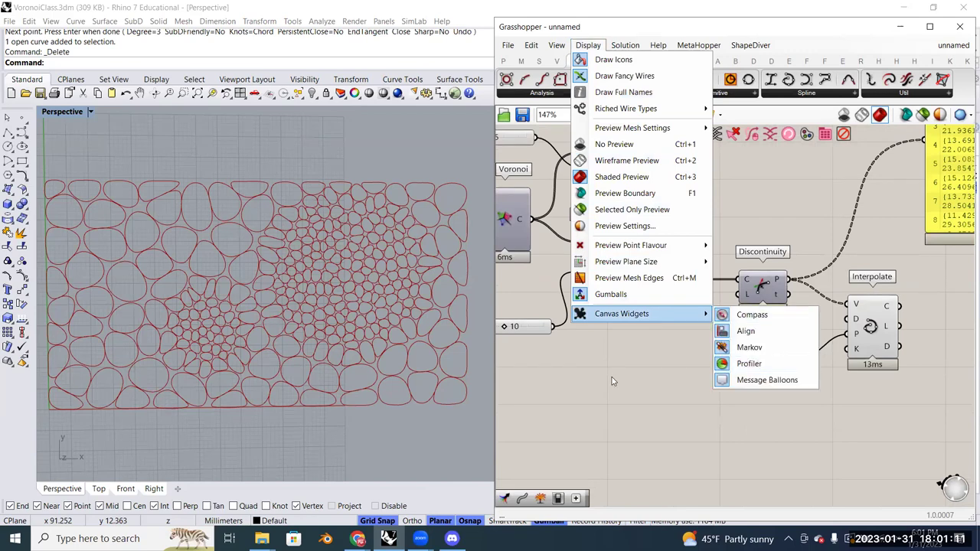
{"action": "left_click", "coordinate": [614, 382]}
Set the lower MD Slider to 0.77 ; 0.63 to move its attractor point across the pattern
{"action": "scroll", "coordinate": [620, 310], "scroll_direction": "up", "scroll_amount": 2}
{"action": "right_click_drag", "start_coordinate": [776, 298], "coordinate": [659, 271]}
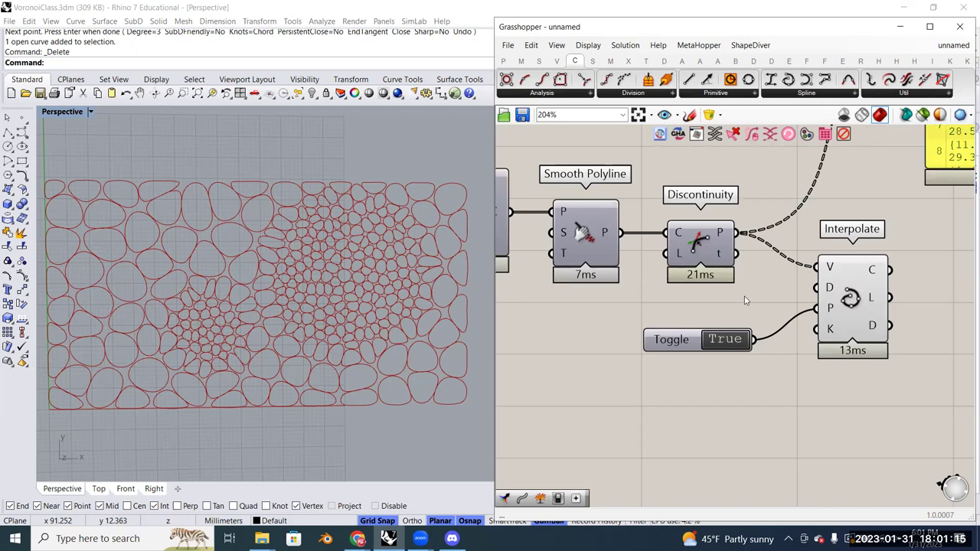
{"action": "right_click_drag", "start_coordinate": [773, 305], "coordinate": [797, 340]}
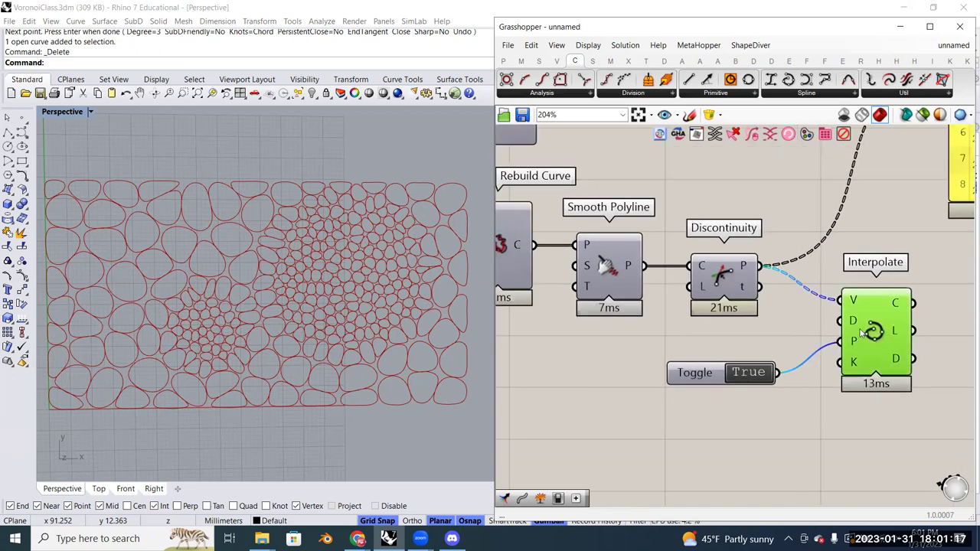
{"action": "scroll", "coordinate": [827, 337], "scroll_direction": "down", "scroll_amount": 2}
{"action": "scroll", "coordinate": [827, 337], "scroll_direction": "down", "scroll_amount": 3}
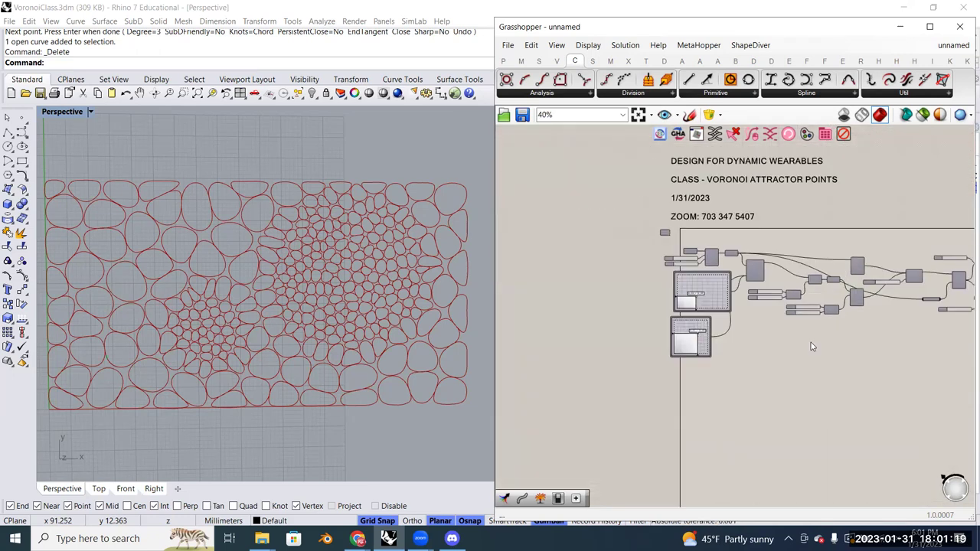
{"action": "scroll", "coordinate": [810, 342], "scroll_direction": "up", "scroll_amount": 4}
{"action": "mouse_move", "coordinate": [709, 340]}
{"action": "left_mouse_down"}
{"action": "mouse_move", "coordinate": [652, 338]}
{"action": "mouse_move", "coordinate": [694, 356]}
{"action": "mouse_move", "coordinate": [718, 349]}
{"action": "mouse_move", "coordinate": [706, 328]}
{"action": "mouse_move", "coordinate": [691, 331]}
{"action": "mouse_move", "coordinate": [688, 346]}
{"action": "mouse_move", "coordinate": [716, 356]}
{"action": "mouse_move", "coordinate": [721, 333]}
{"action": "left_mouse_up"}
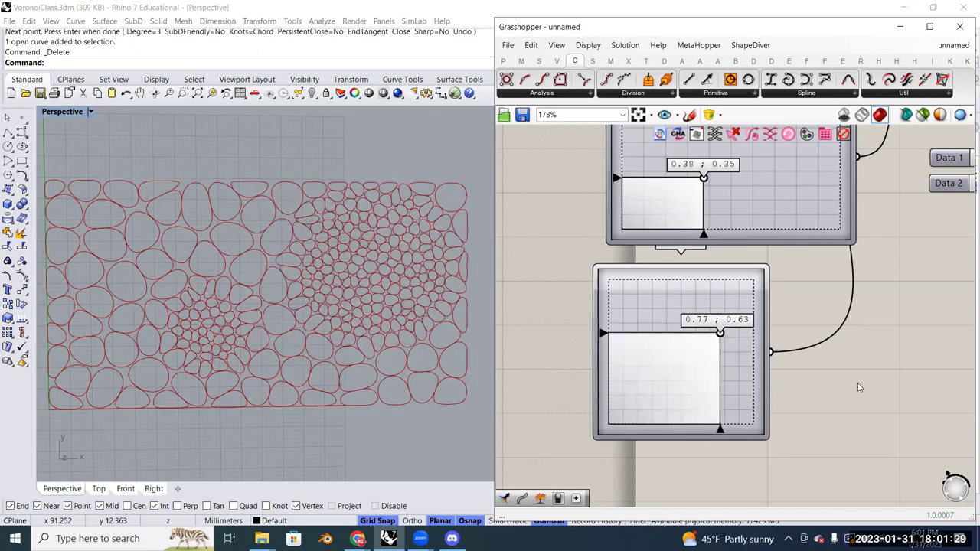
Review the definition from the attractor sliders to the end and inspect the point lists in Interpolate's Vertices input
{"action": "scroll", "coordinate": [858, 383], "scroll_direction": "down", "scroll_amount": 3}
{"action": "right_click_drag", "start_coordinate": [867, 386], "coordinate": [664, 343]}
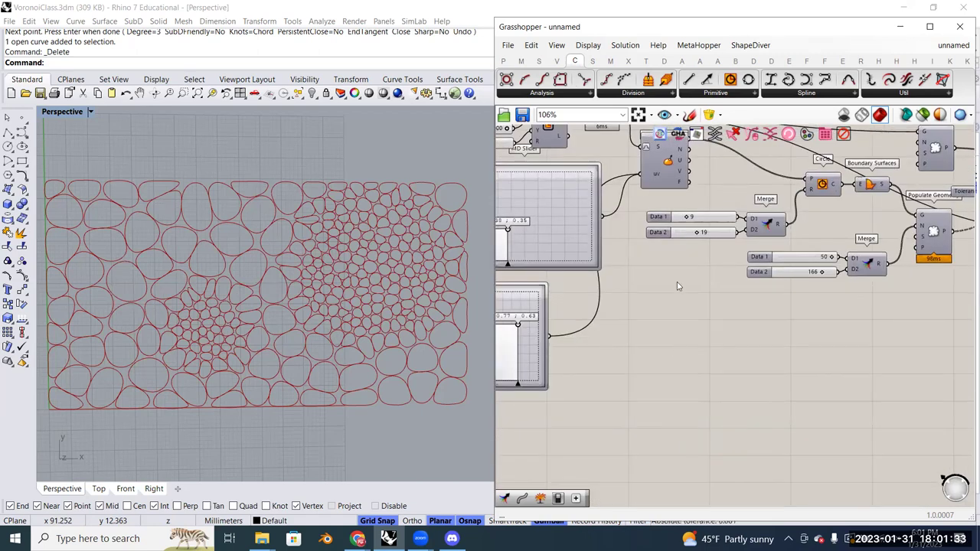
{"action": "scroll", "coordinate": [678, 322], "scroll_direction": "down", "scroll_amount": 2}
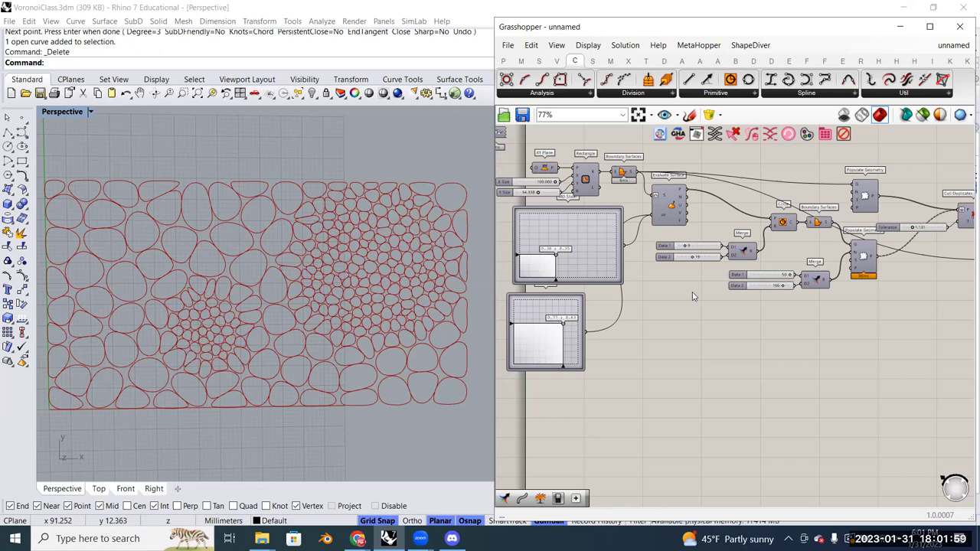
{"action": "scroll", "coordinate": [692, 292], "scroll_direction": "down", "scroll_amount": 3}
{"action": "scroll", "coordinate": [863, 288], "scroll_direction": "up", "scroll_amount": 6}
{"action": "mouse_move", "coordinate": [829, 227]}
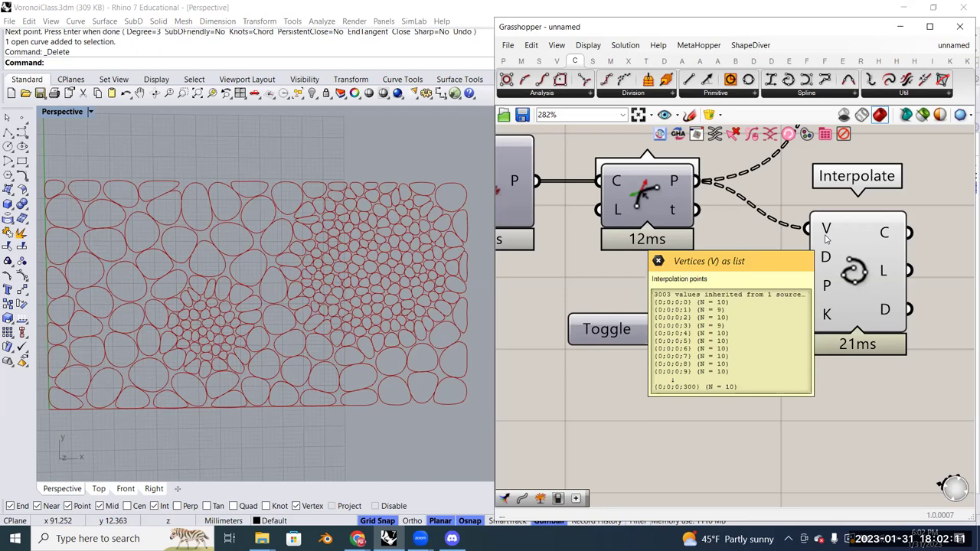
{"action": "scroll", "coordinate": [826, 239], "scroll_direction": "down", "scroll_amount": 2}
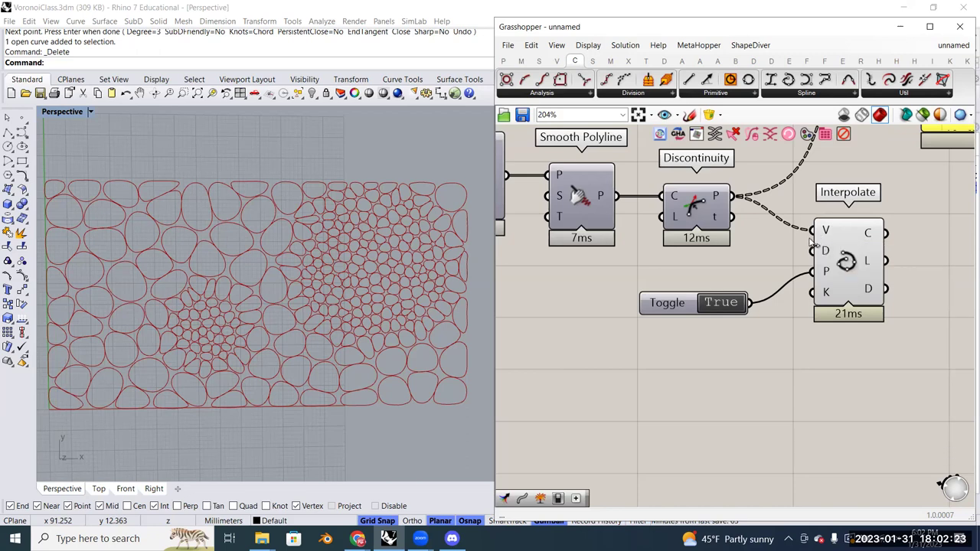
{"action": "scroll", "coordinate": [804, 251], "scroll_direction": "down", "scroll_amount": 2}
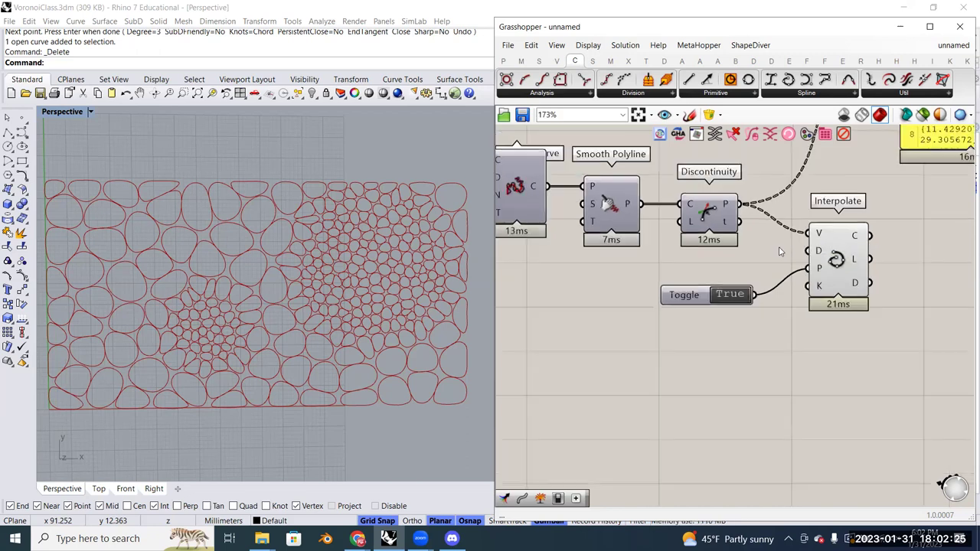
{"action": "scroll", "coordinate": [820, 252], "scroll_direction": "up", "scroll_amount": 2}
{"action": "left_click", "coordinate": [832, 261]}
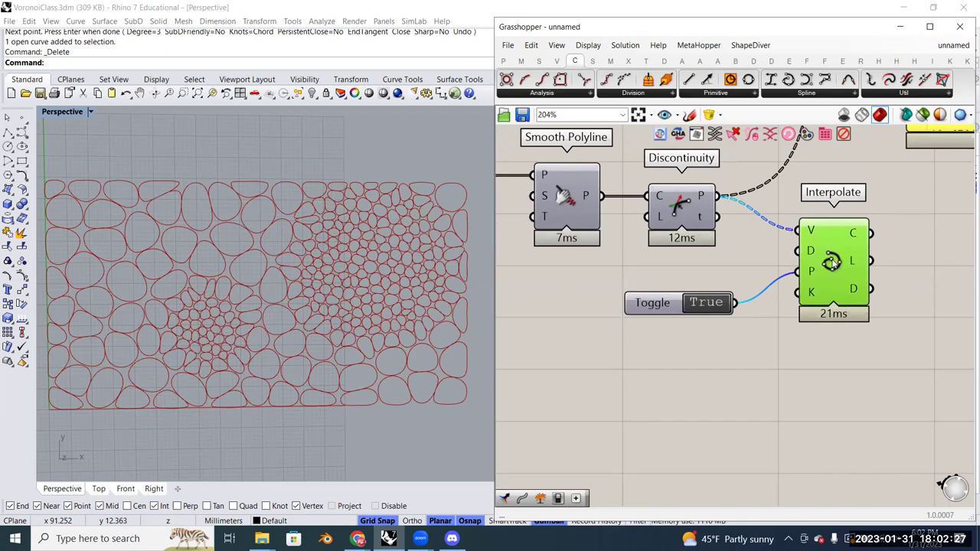
Examine Discontinuity and the component chain from Populate Geometry and Cull Duplicates through Voronoi to Interpolate
{"action": "left_click", "coordinate": [776, 268]}
{"action": "right_click_drag", "start_coordinate": [776, 268], "coordinate": [791, 290]}
{"action": "left_click", "coordinate": [716, 223]}
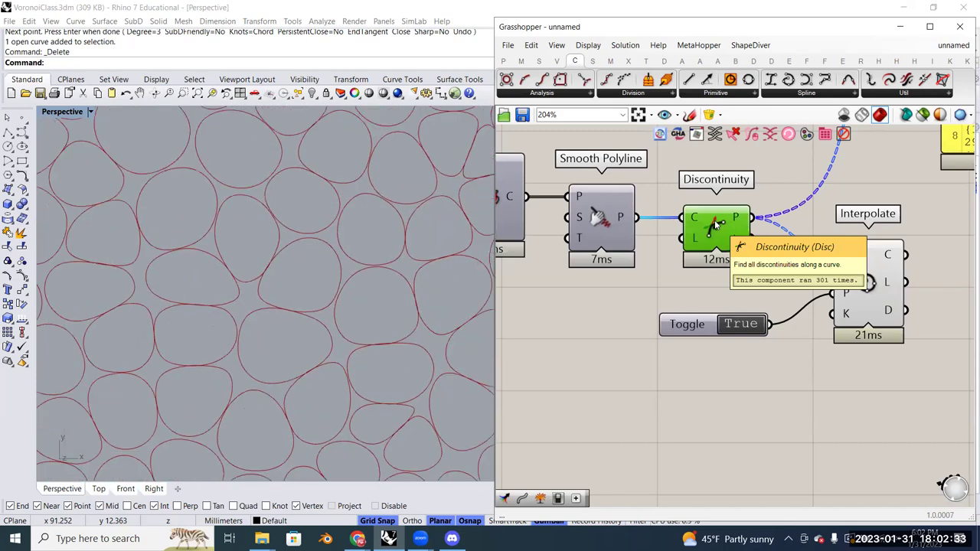
{"action": "scroll", "coordinate": [716, 245], "scroll_direction": "down", "scroll_amount": 3}
{"action": "right_click_drag", "start_coordinate": [643, 289], "coordinate": [783, 269]}
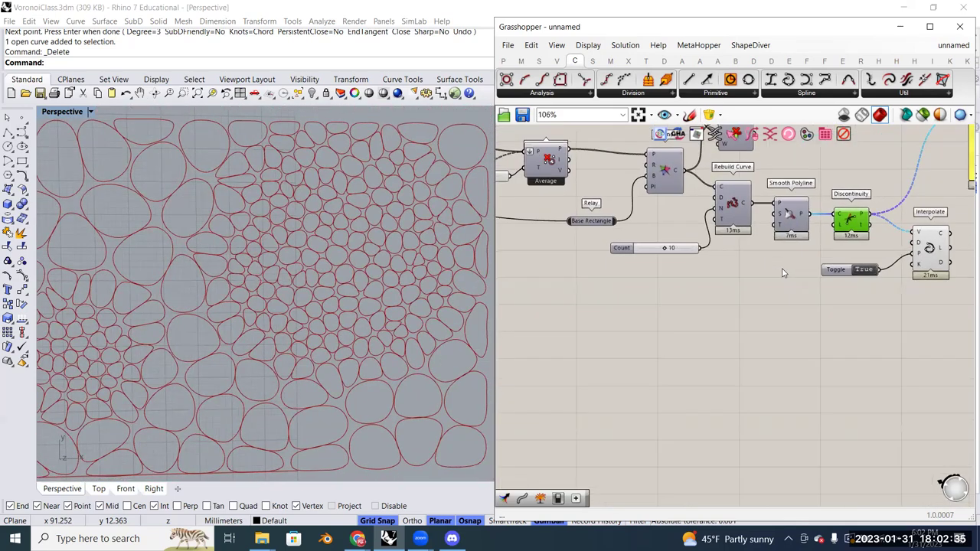
{"action": "scroll", "coordinate": [783, 264], "scroll_direction": "up", "scroll_amount": 4}
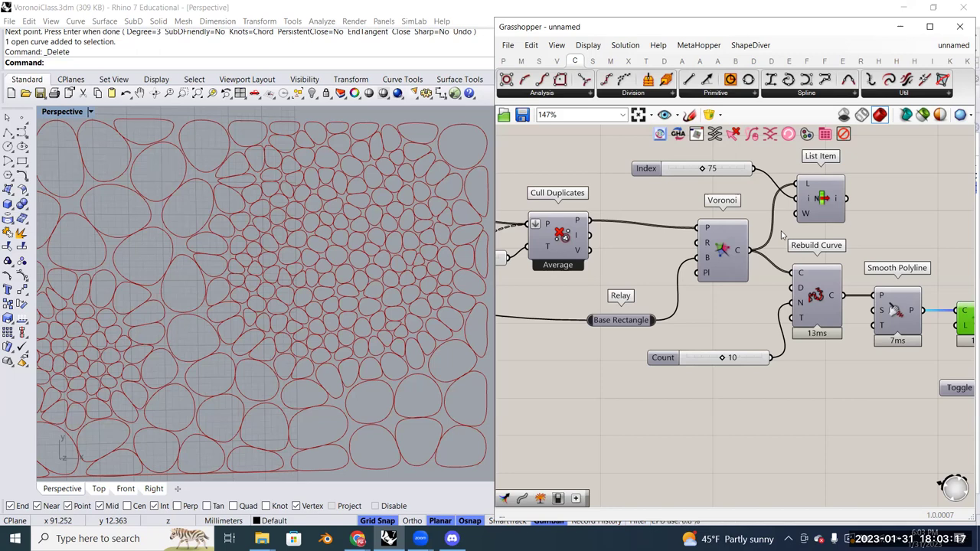
{"action": "scroll", "coordinate": [782, 322], "scroll_direction": "down", "scroll_amount": 2}
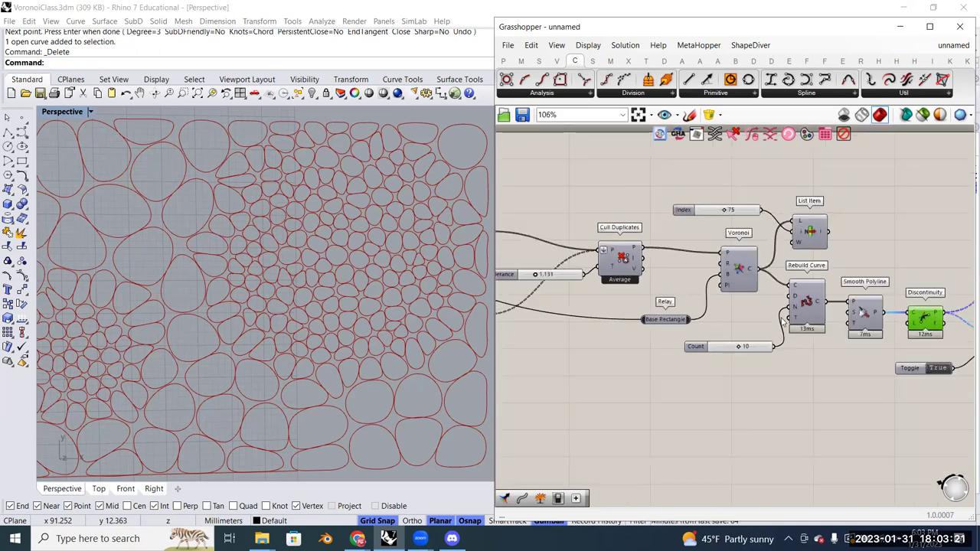
{"action": "scroll", "coordinate": [639, 251], "scroll_direction": "up", "scroll_amount": 5}
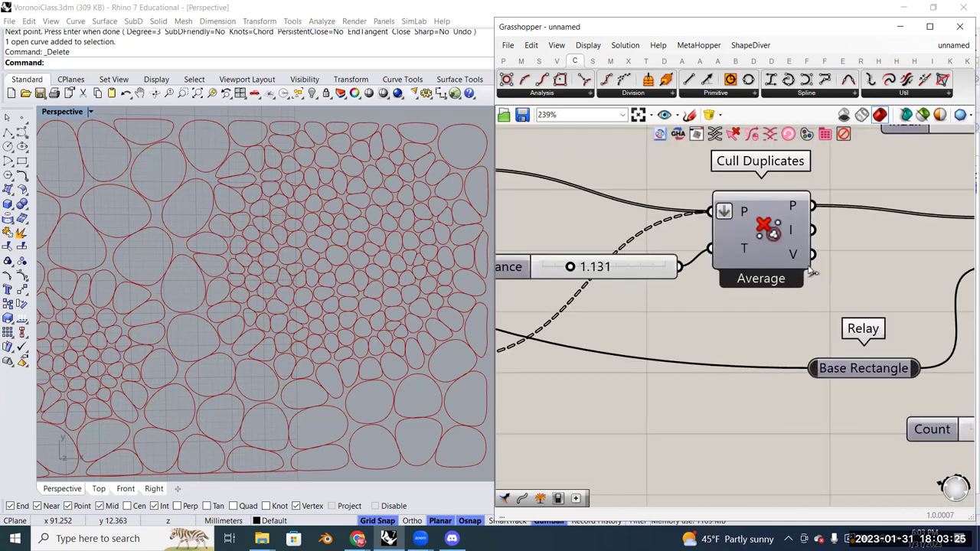
{"action": "scroll", "coordinate": [733, 302], "scroll_direction": "down", "scroll_amount": 1}
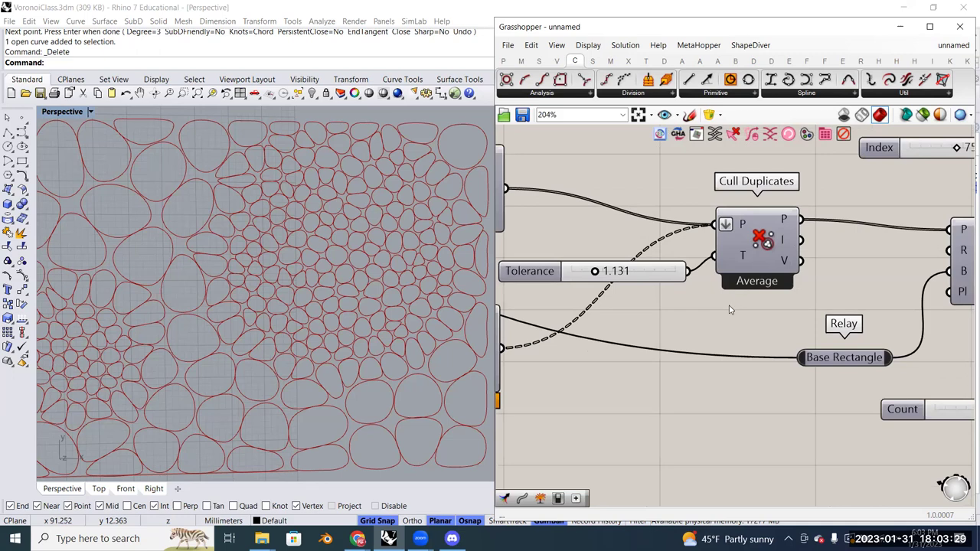
{"action": "scroll", "coordinate": [721, 317], "scroll_direction": "down", "scroll_amount": 3}
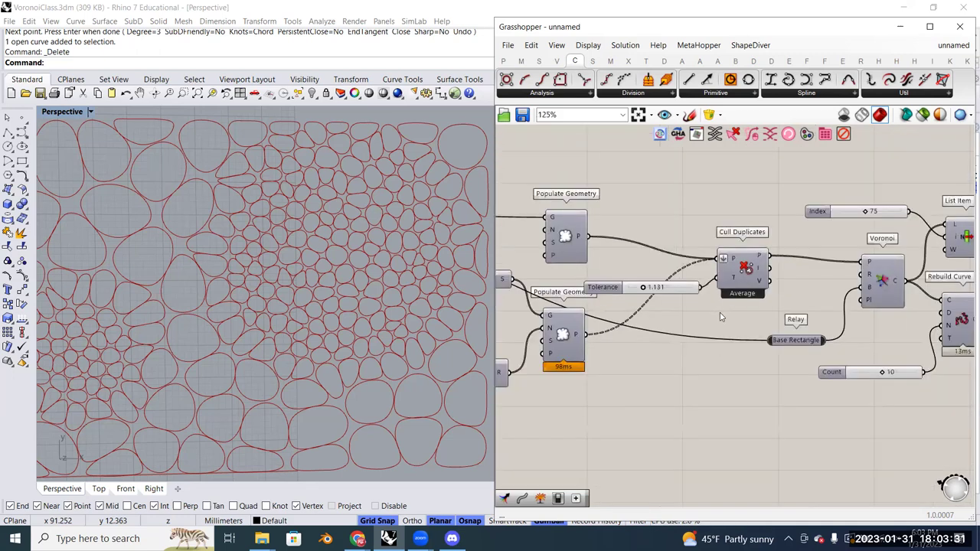
{"action": "scroll", "coordinate": [719, 316], "scroll_direction": "down", "scroll_amount": 1}
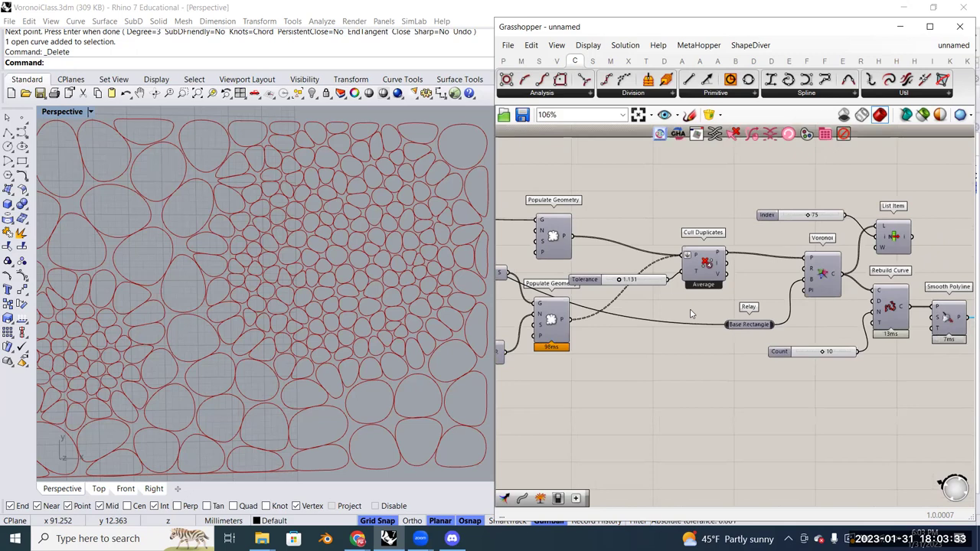
{"action": "right_click_drag", "start_coordinate": [691, 313], "coordinate": [704, 313]}
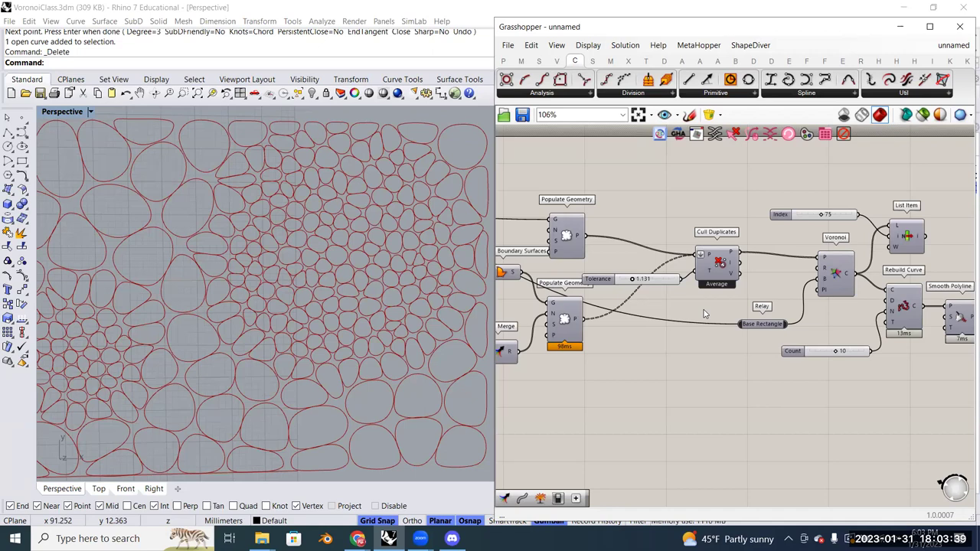
{"action": "scroll", "coordinate": [794, 299], "scroll_direction": "down", "scroll_amount": 1}
{"action": "scroll", "coordinate": [674, 302], "scroll_direction": "up", "scroll_amount": 2}
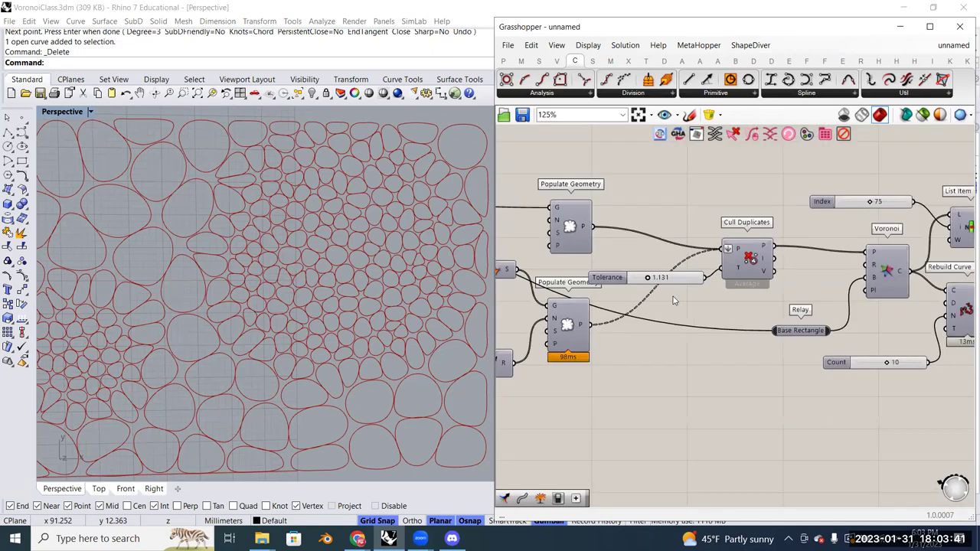
{"action": "right_click_drag", "start_coordinate": [673, 302], "coordinate": [334, 281]}
{"action": "scroll", "coordinate": [839, 337], "scroll_direction": "up", "scroll_amount": 2}
Highlight Interpolate's curves, inspect its KnotStyle input, and look over the section between Populate Geometry and Voronoi
{"action": "left_click", "coordinate": [839, 337]}
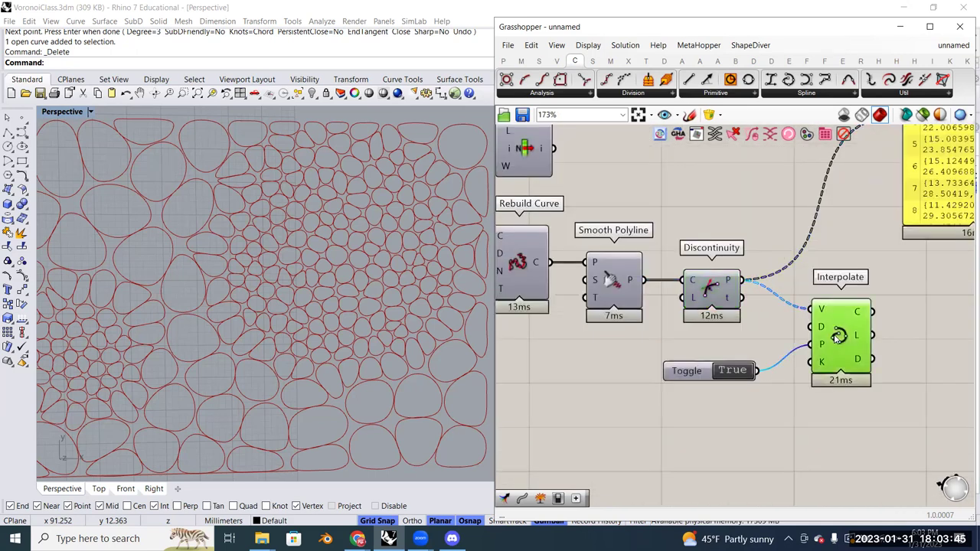
{"action": "left_click_drag", "start_coordinate": [791, 274], "coordinate": [913, 424]}
{"action": "left_click_drag", "start_coordinate": [832, 333], "coordinate": [905, 414]}
{"action": "left_click", "coordinate": [793, 310]}
{"action": "scroll", "coordinate": [879, 321], "scroll_direction": "up", "scroll_amount": 2}
{"action": "left_click", "coordinate": [787, 342]}
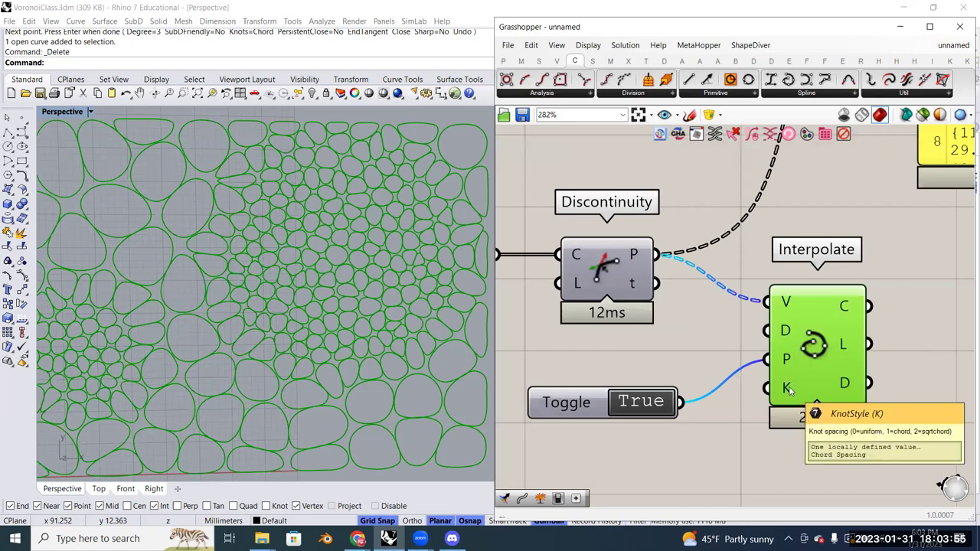
{"action": "scroll", "coordinate": [789, 390], "scroll_direction": "down", "scroll_amount": 3}
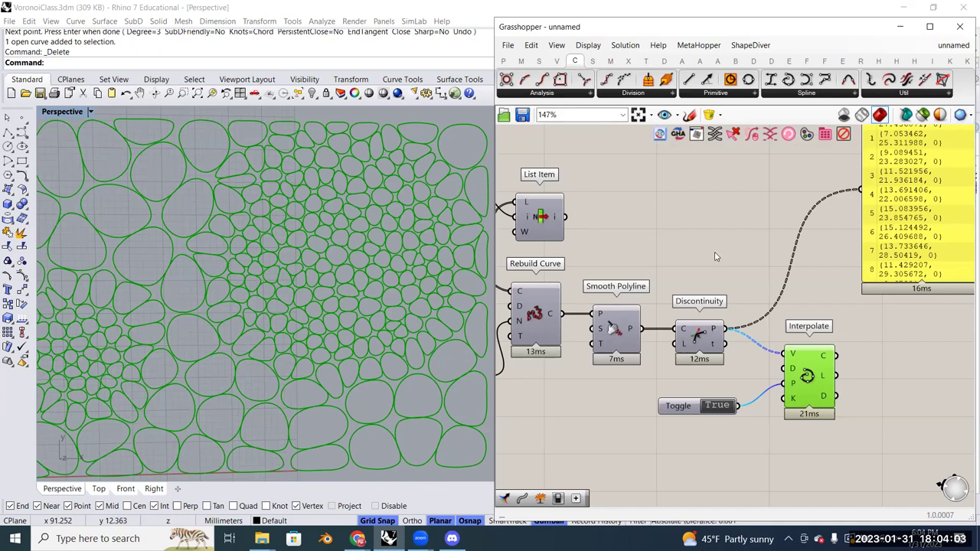
{"action": "scroll", "coordinate": [716, 256], "scroll_direction": "down", "scroll_amount": 3}
{"action": "scroll", "coordinate": [848, 288], "scroll_direction": "up", "scroll_amount": 3}
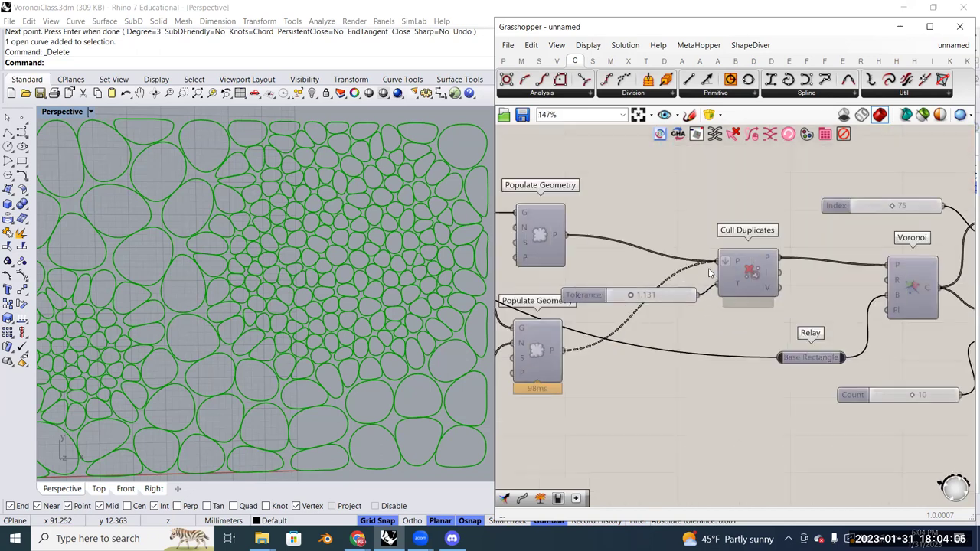
{"action": "right_click_drag", "start_coordinate": [848, 289], "coordinate": [767, 260]}
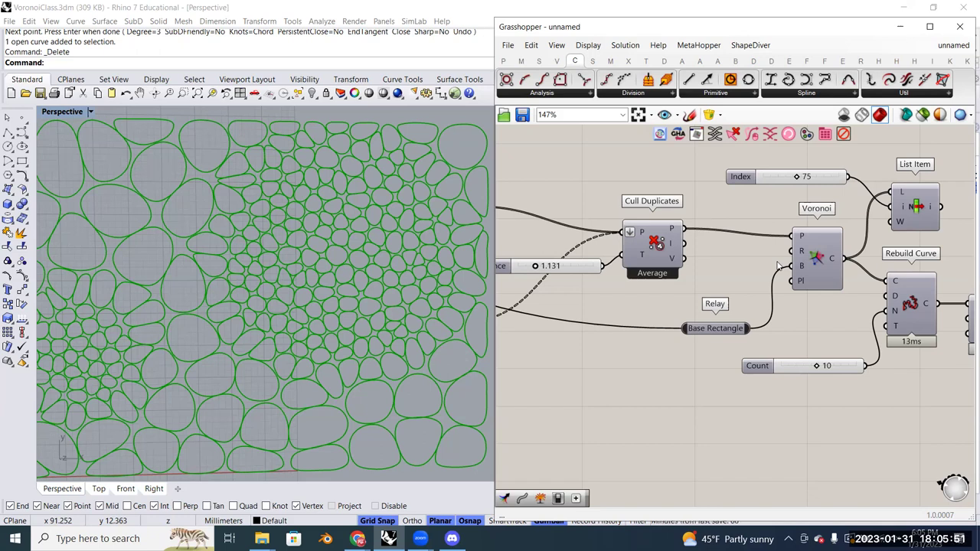
Add a List Length component above Discontinuity and connect Discontinuity's Points output to its List input
{"action": "scroll", "coordinate": [779, 300], "scroll_direction": "down", "scroll_amount": 3}
{"action": "right_click_drag", "start_coordinate": [832, 299], "coordinate": [627, 285]}
{"action": "scroll", "coordinate": [757, 298], "scroll_direction": "up", "scroll_amount": 5}
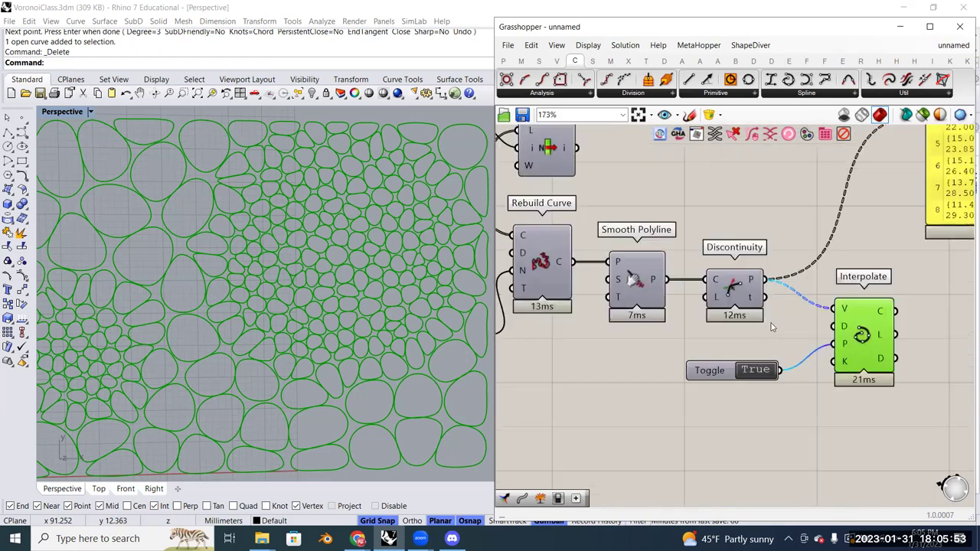
{"action": "left_click", "coordinate": [720, 299]}
{"action": "right_click_drag", "start_coordinate": [719, 297], "coordinate": [596, 342]}
{"action": "double_click", "coordinate": [640, 214]}
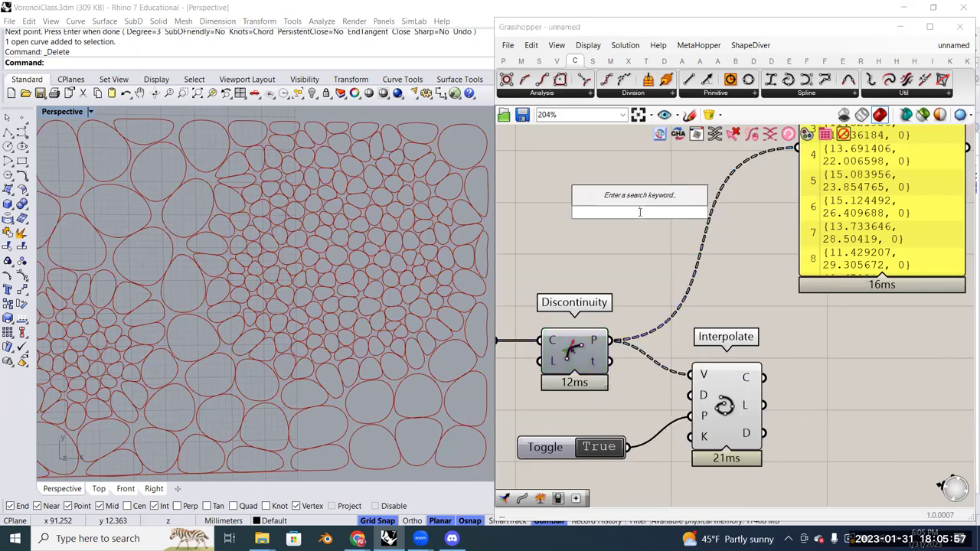
{"action": "type", "text": "li le"}
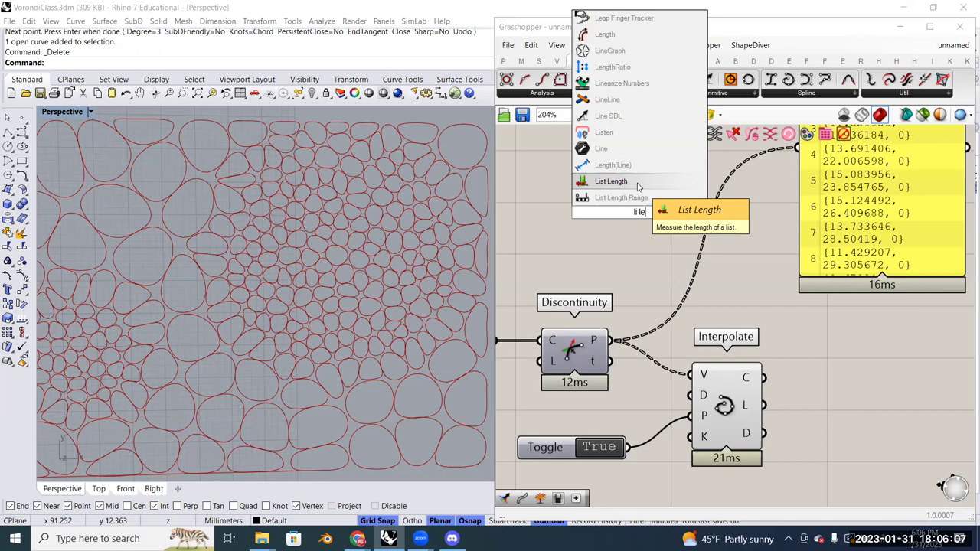
{"action": "left_click", "coordinate": [637, 184]}
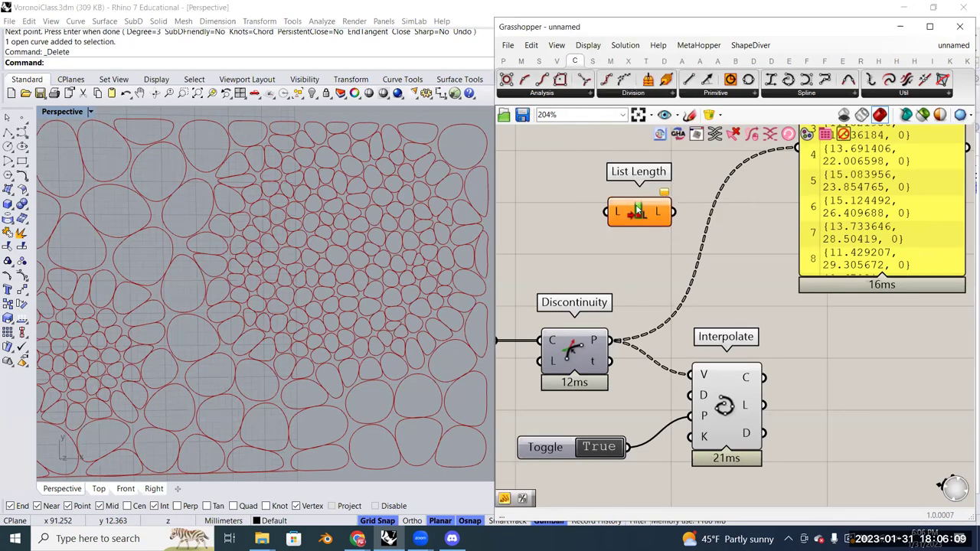
{"action": "left_click_drag", "start_coordinate": [610, 340], "coordinate": [634, 244]}
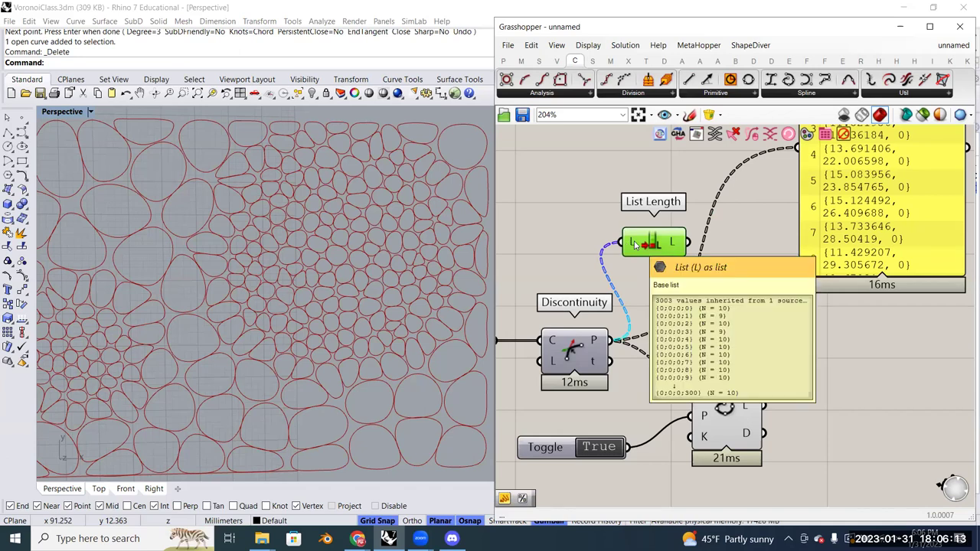
Connect List Length's output to the existing panel and check the point count of every branch through the end
{"action": "right_click_drag", "start_coordinate": [674, 243], "coordinate": [593, 294]}
{"action": "left_click_drag", "start_coordinate": [637, 285], "coordinate": [725, 217]}
{"action": "right_click_drag", "start_coordinate": [836, 185], "coordinate": [796, 258]}
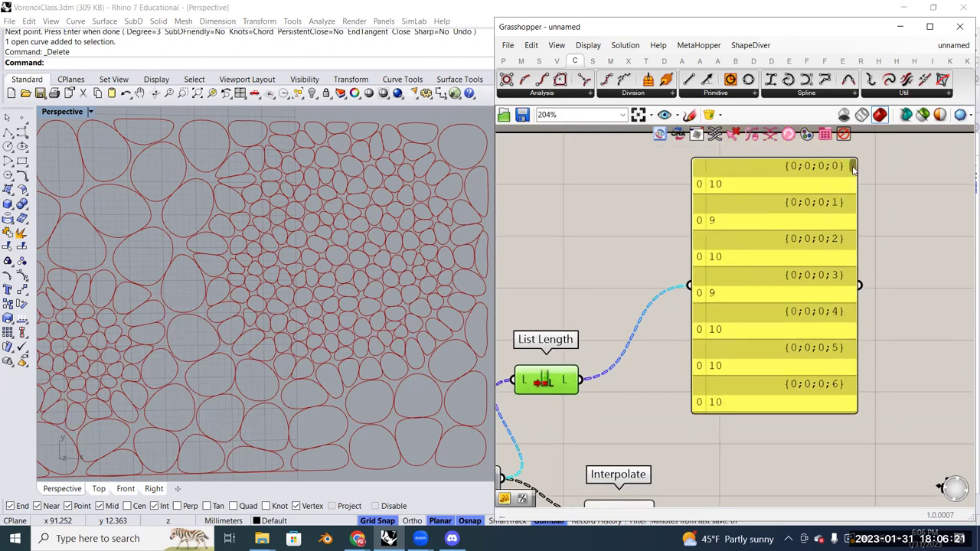
{"action": "left_click_drag", "start_coordinate": [854, 170], "coordinate": [854, 428]}
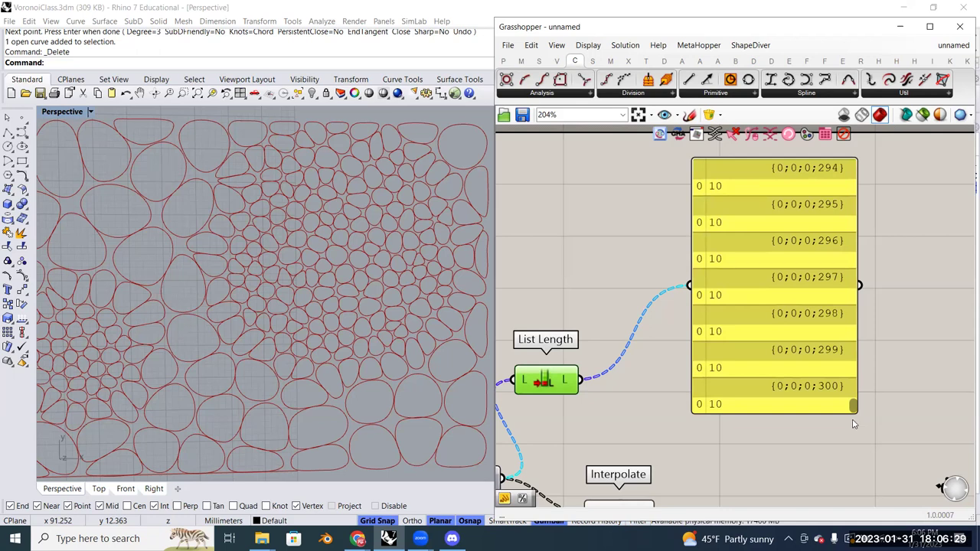
{"action": "left_click_drag", "start_coordinate": [853, 407], "coordinate": [843, 135]}
Move the point-count panel farther away from List Length to free canvas space beside it
{"action": "right_click_drag", "start_coordinate": [844, 134], "coordinate": [955, 109]}
{"action": "left_click", "coordinate": [925, 230]}
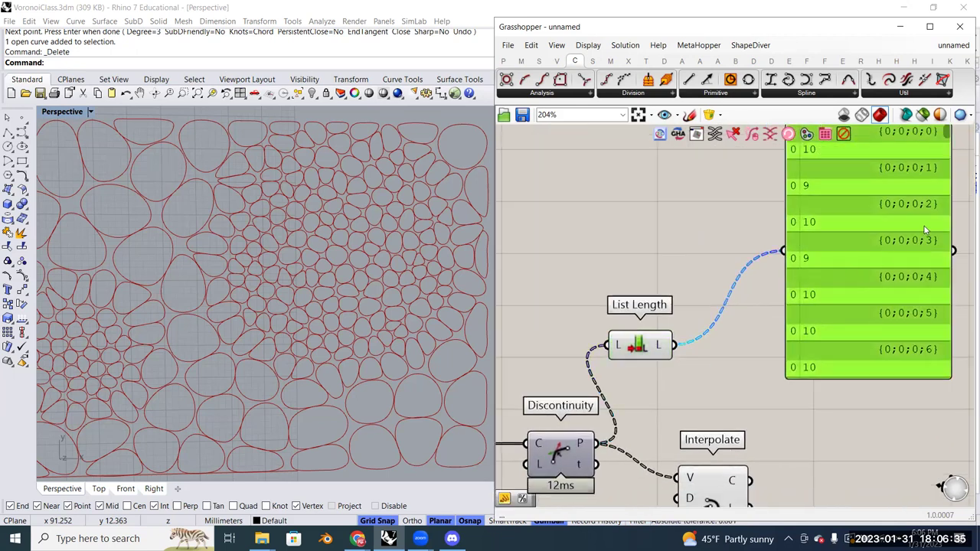
{"action": "right_click_drag", "start_coordinate": [782, 302], "coordinate": [705, 336]}
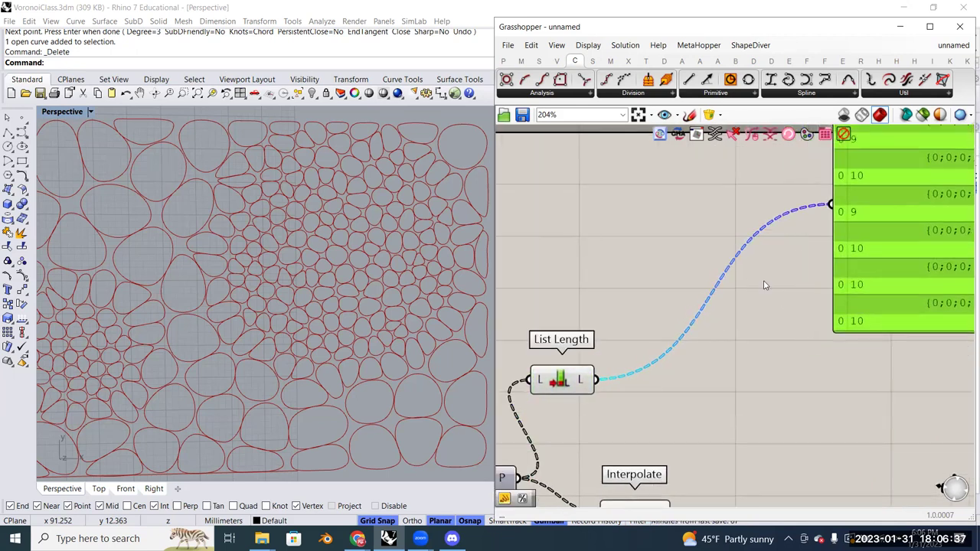
{"action": "scroll", "coordinate": [695, 363], "scroll_direction": "down", "scroll_amount": 2}
{"action": "left_click", "coordinate": [696, 363]}
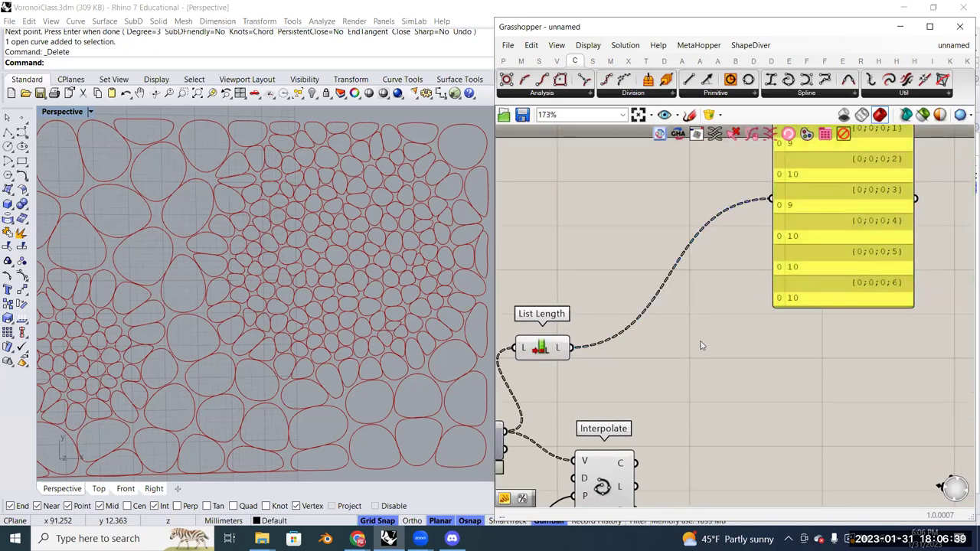
Add an Equality component beside List Length and connect List Length's output to its A input
{"action": "double_click", "coordinate": [699, 345]}
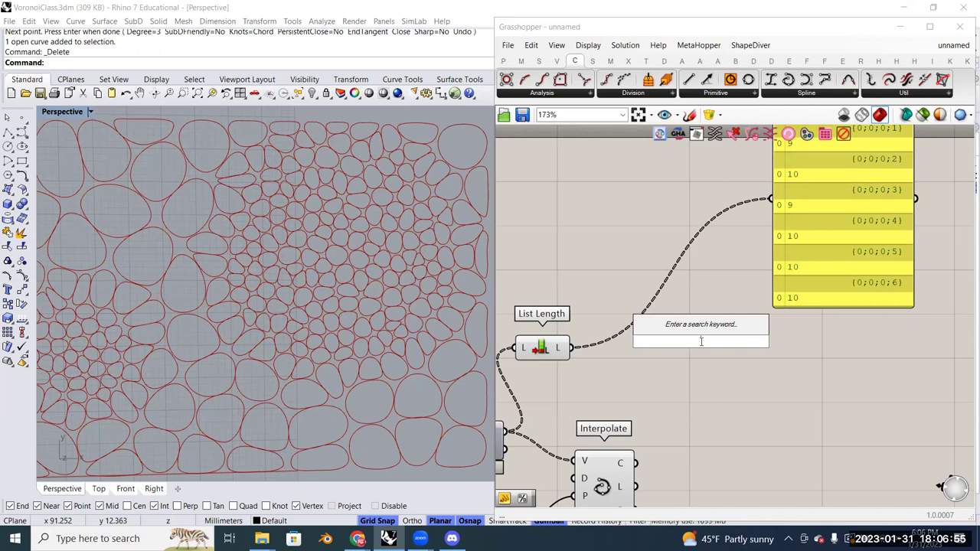
{"action": "type", "text": "equality"}
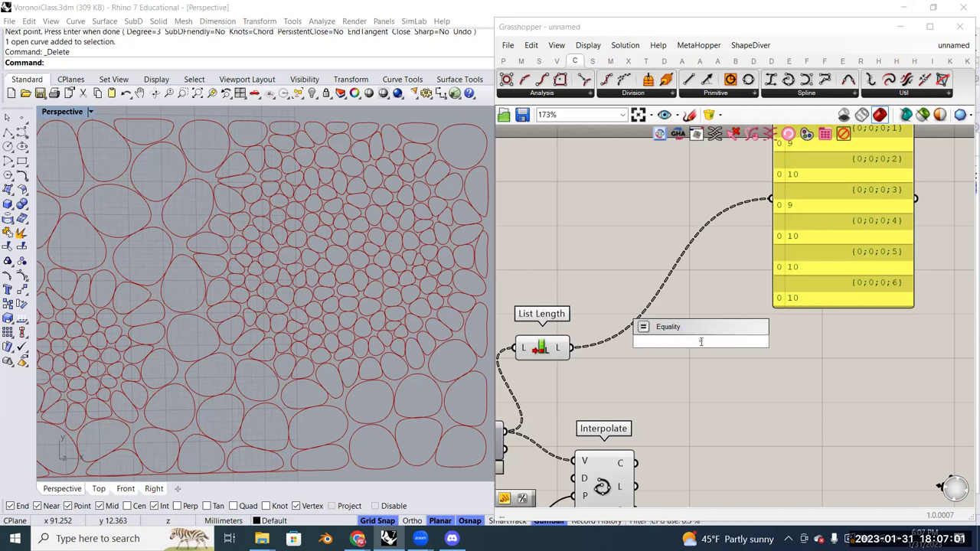
{"action": "left_click", "coordinate": [698, 354]}
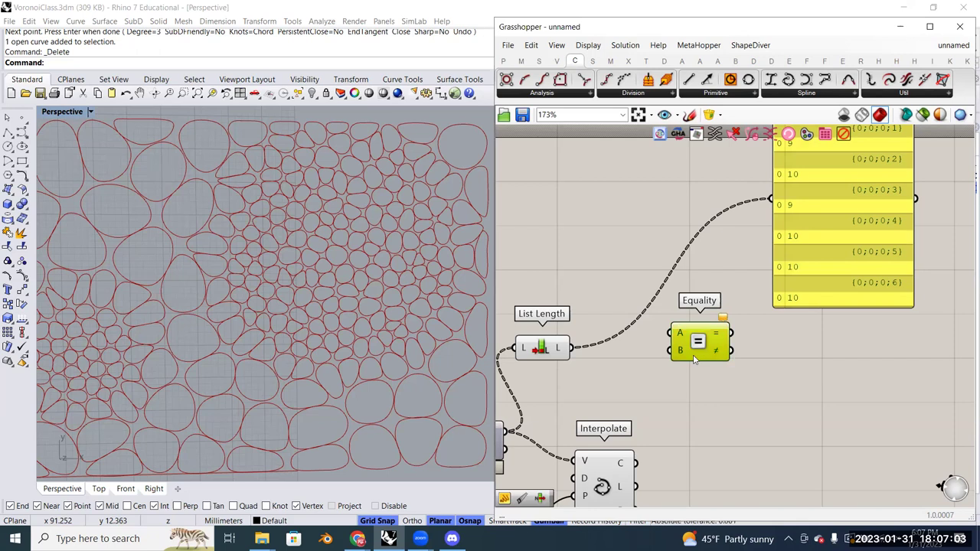
{"action": "left_click_drag", "start_coordinate": [694, 358], "coordinate": [663, 374]}
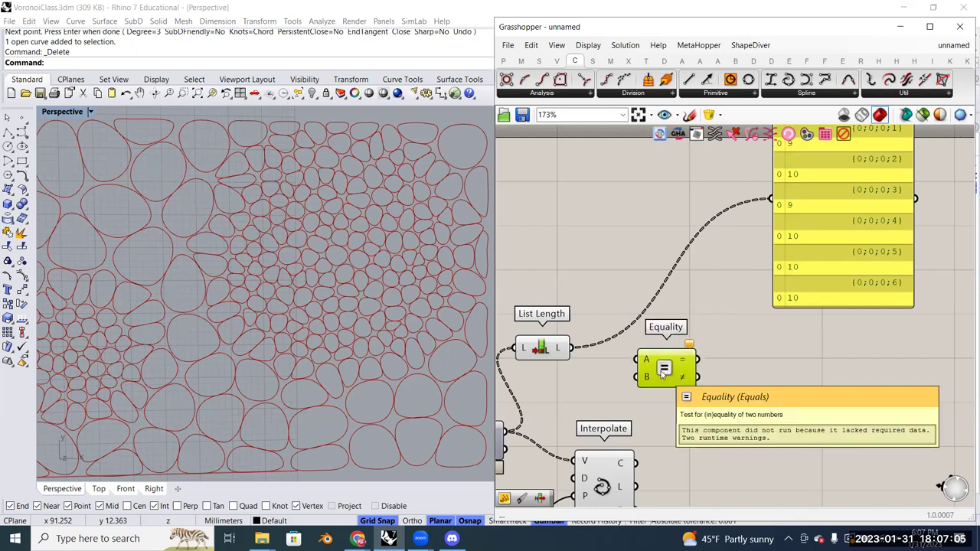
{"action": "left_click_drag", "start_coordinate": [580, 353], "coordinate": [637, 359]}
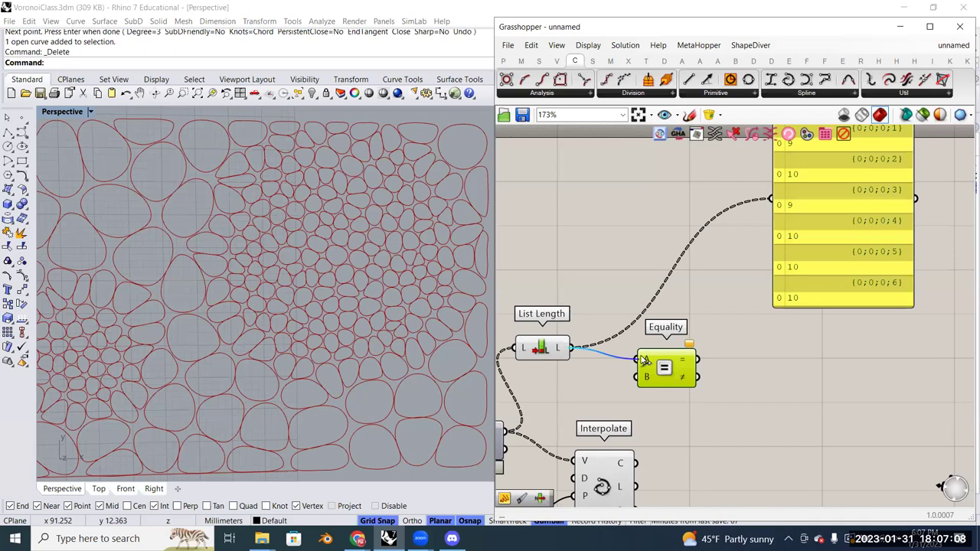
{"action": "double_click", "coordinate": [576, 387]}
{"action": "type", "text": "//0"}
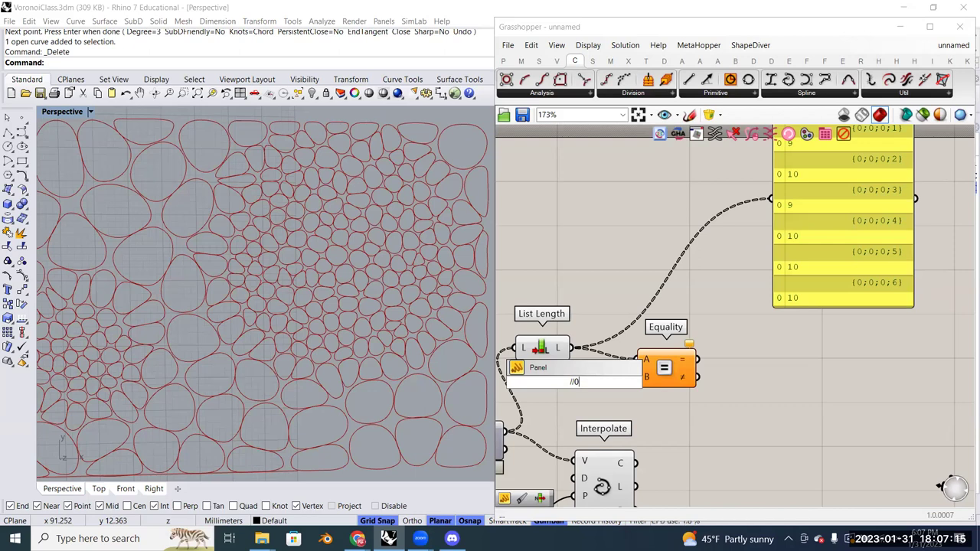
{"action": "key", "text": "BackSpace"}
{"action": "key", "text": "BackSpace"}
{"action": "key", "text": "BackSpace"}
{"action": "left_click", "coordinate": [729, 389]}
Add a blank panel below Equality and set its content to 0
{"action": "double_click", "coordinate": [729, 388]}
{"action": "type", "text": "//"}
{"action": "key", "text": "Return"}
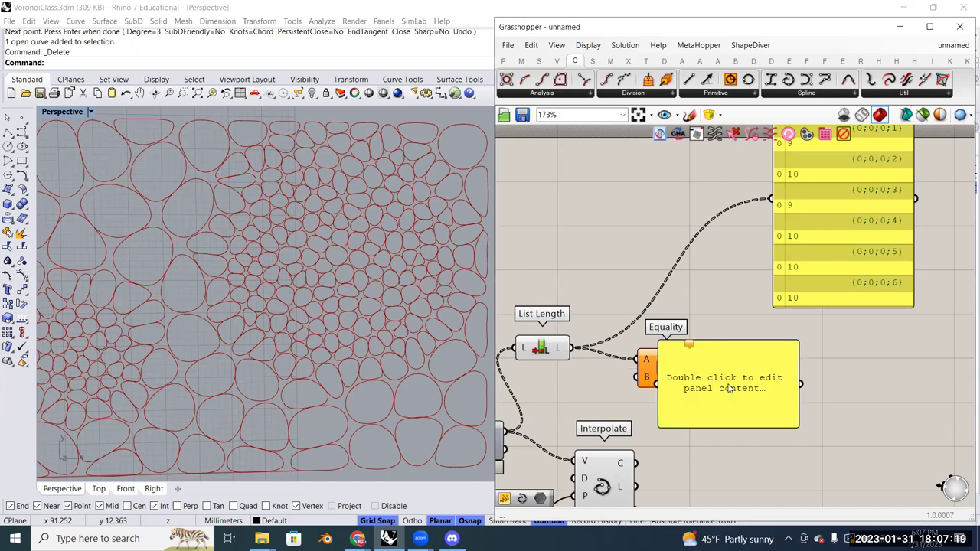
{"action": "left_click_drag", "start_coordinate": [732, 398], "coordinate": [756, 433]}
{"action": "right_click_drag", "start_coordinate": [749, 425], "coordinate": [736, 423]}
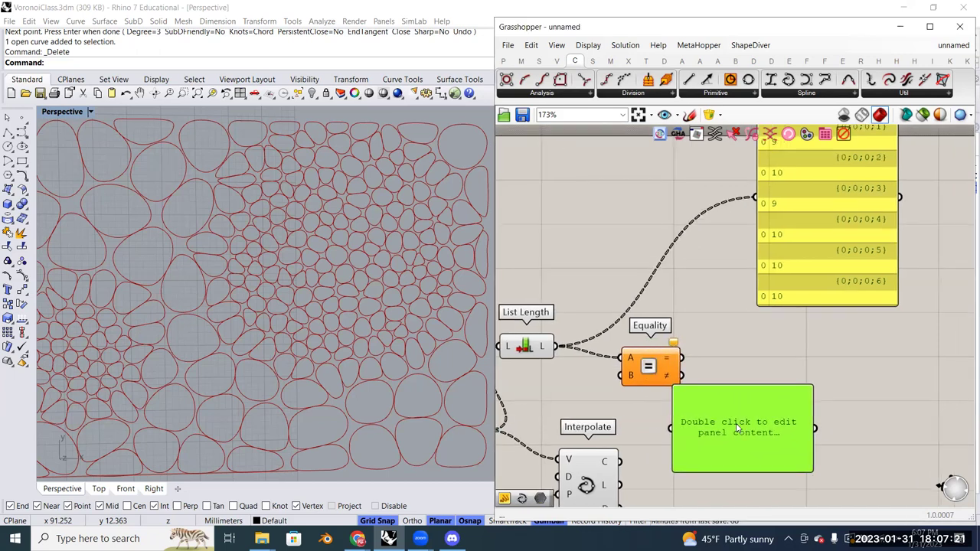
{"action": "double_click", "coordinate": [736, 423]}
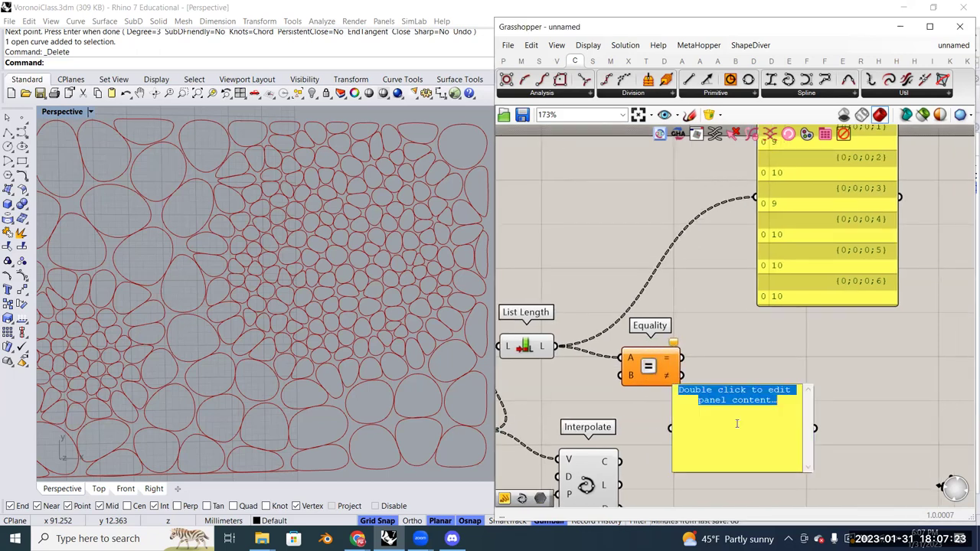
{"action": "type", "text": "0"}
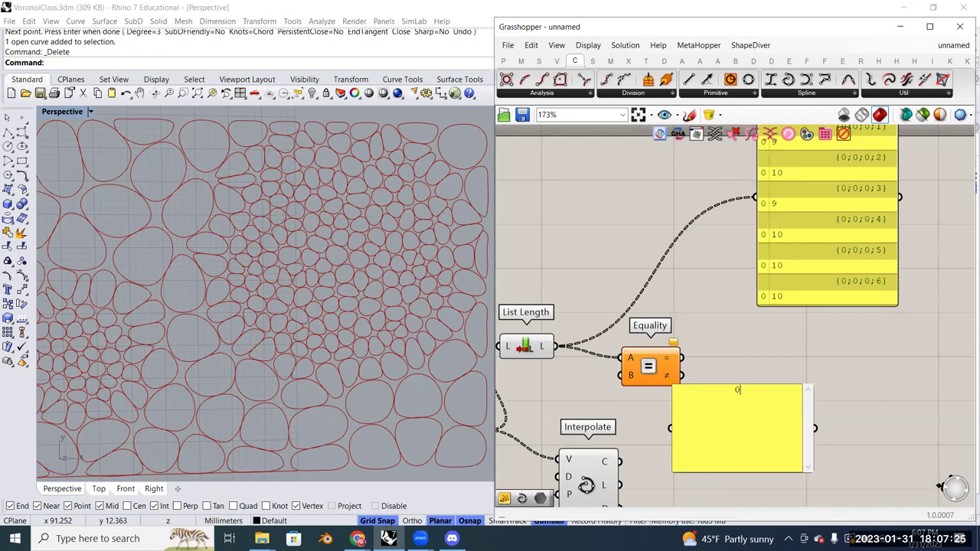
{"action": "left_click", "coordinate": [760, 360]}
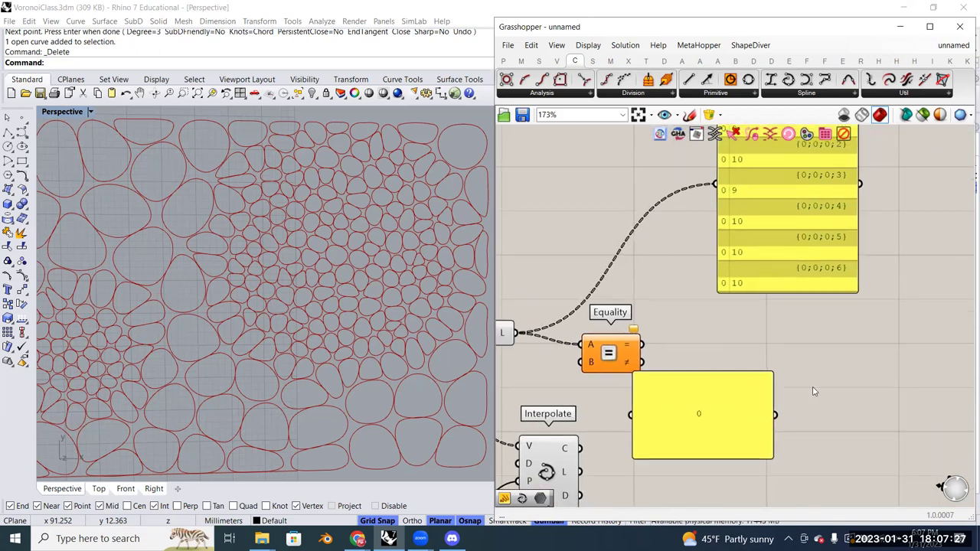
Add a compact panel containing 0, connect it to Equality's B input, and delete the larger 0 panel
{"action": "double_click", "coordinate": [813, 387]}
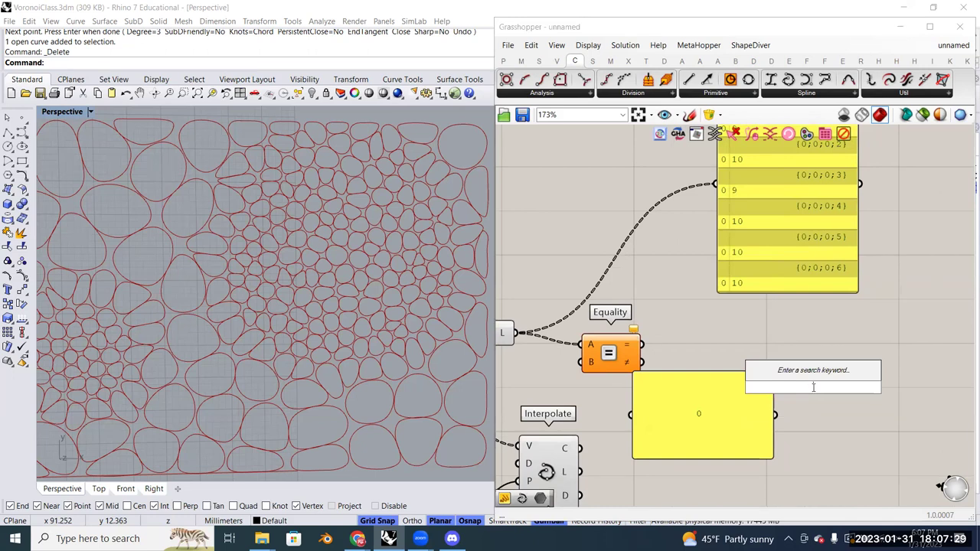
{"action": "type", "text": "//0"}
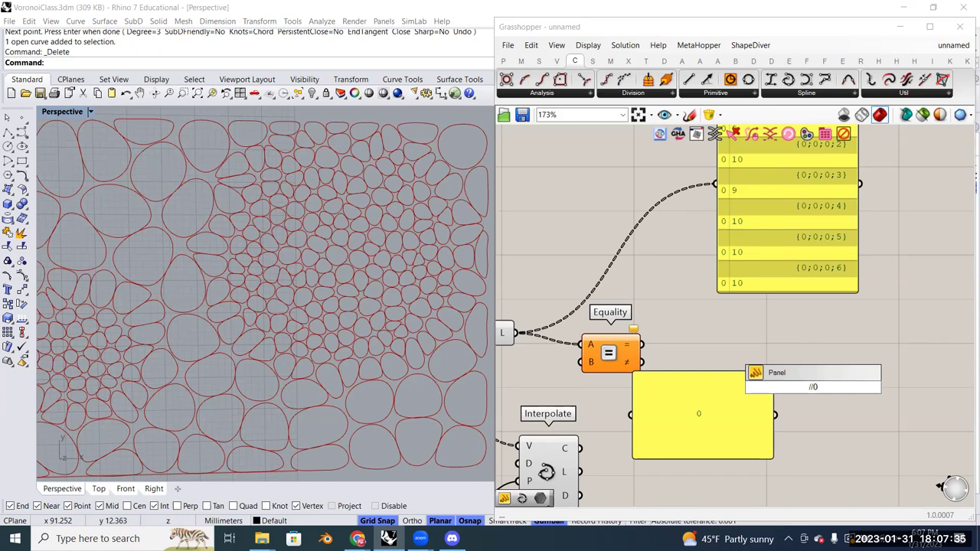
{"action": "key", "text": "Return"}
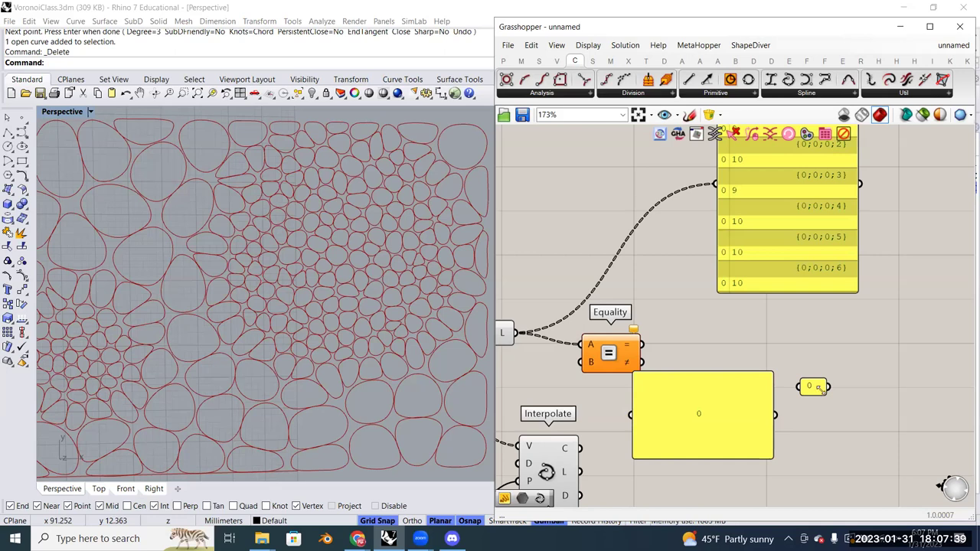
{"action": "right_click_drag", "start_coordinate": [817, 389], "coordinate": [879, 387]}
{"action": "left_click_drag", "start_coordinate": [880, 388], "coordinate": [649, 360]}
{"action": "left_click", "coordinate": [770, 408]}
{"action": "key", "text": "Delete"}
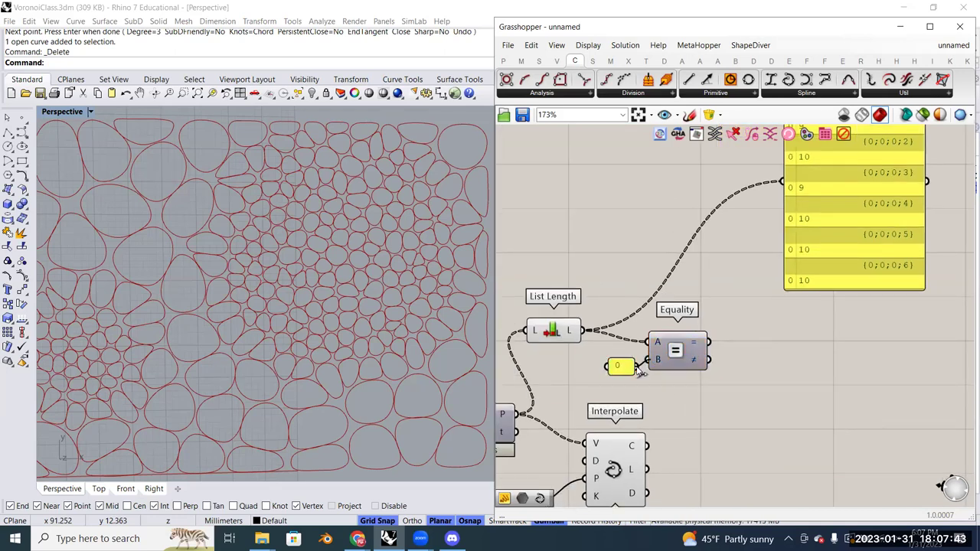
{"action": "left_click", "coordinate": [620, 367]}
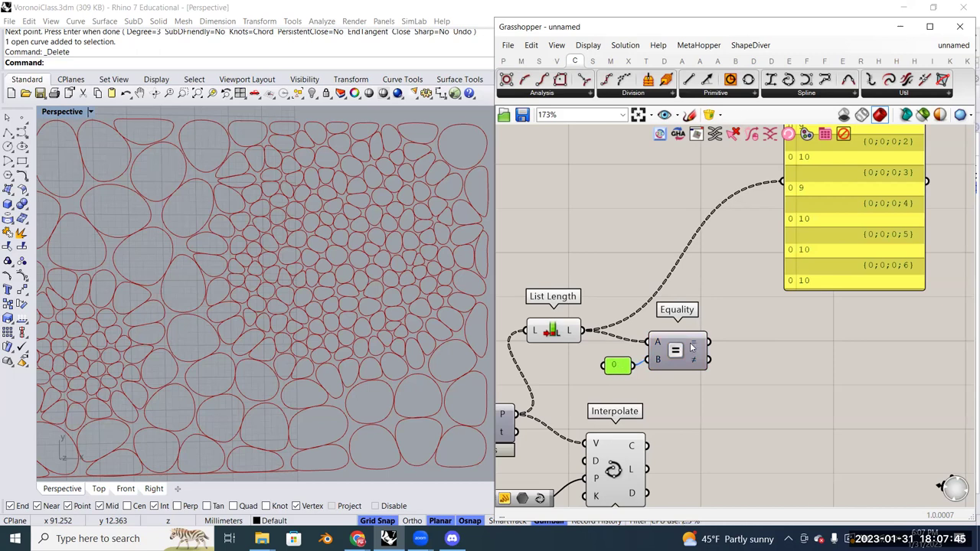
Connect Equality's = output to the existing panel, compare it against List Length's output there, and move the panel farther from Equality
{"action": "right_click_drag", "start_coordinate": [734, 346], "coordinate": [708, 385]}
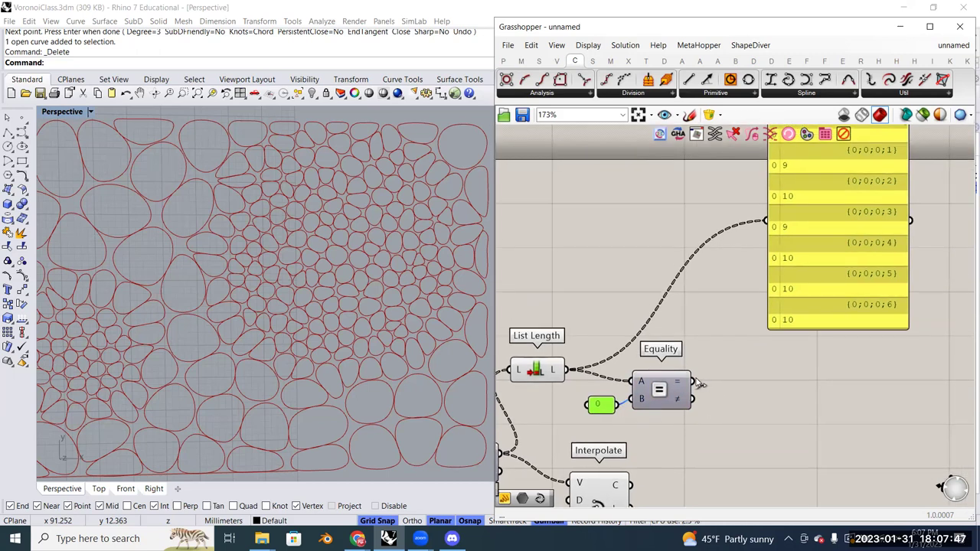
{"action": "left_click_drag", "start_coordinate": [694, 382], "coordinate": [778, 278]}
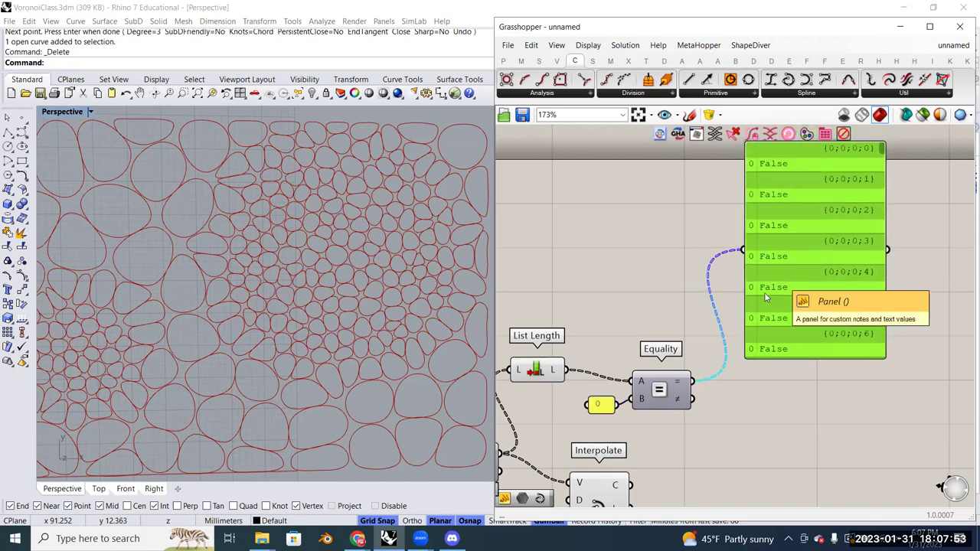
{"action": "left_click_drag", "start_coordinate": [566, 370], "coordinate": [743, 251]}
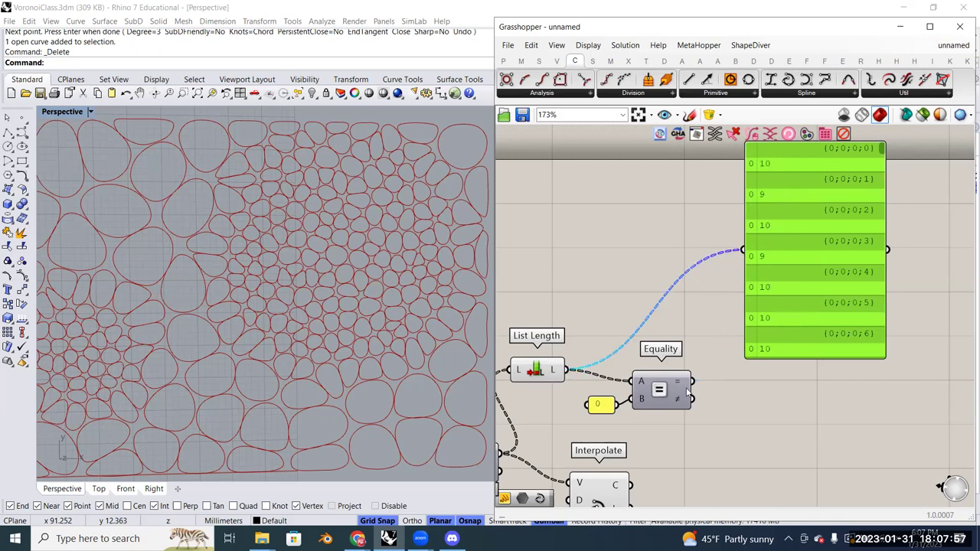
{"action": "left_click_drag", "start_coordinate": [693, 381], "coordinate": [742, 252]}
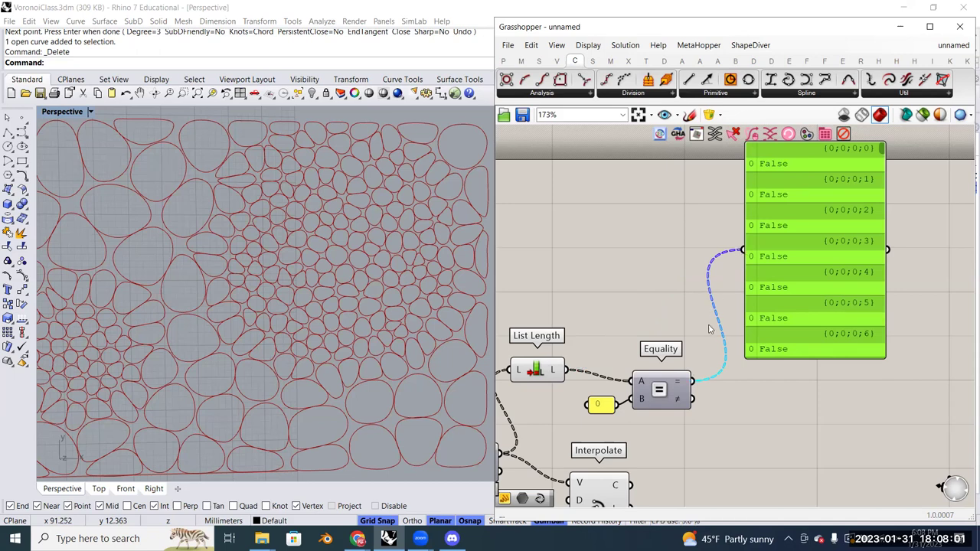
{"action": "right_click_drag", "start_coordinate": [775, 351], "coordinate": [775, 308]}
{"action": "left_click_drag", "start_coordinate": [775, 309], "coordinate": [786, 279]}
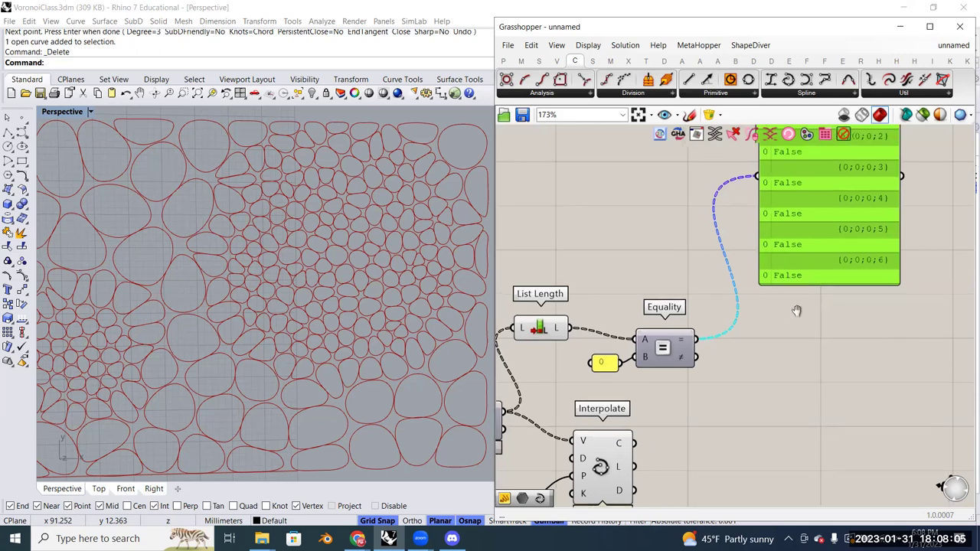
Add a Cull Pattern component beside Equality and move the results panel clear of it
{"action": "right_click_drag", "start_coordinate": [800, 277], "coordinate": [820, 278]}
{"action": "double_click", "coordinate": [819, 337]}
{"action": "type", "text": "cull"}
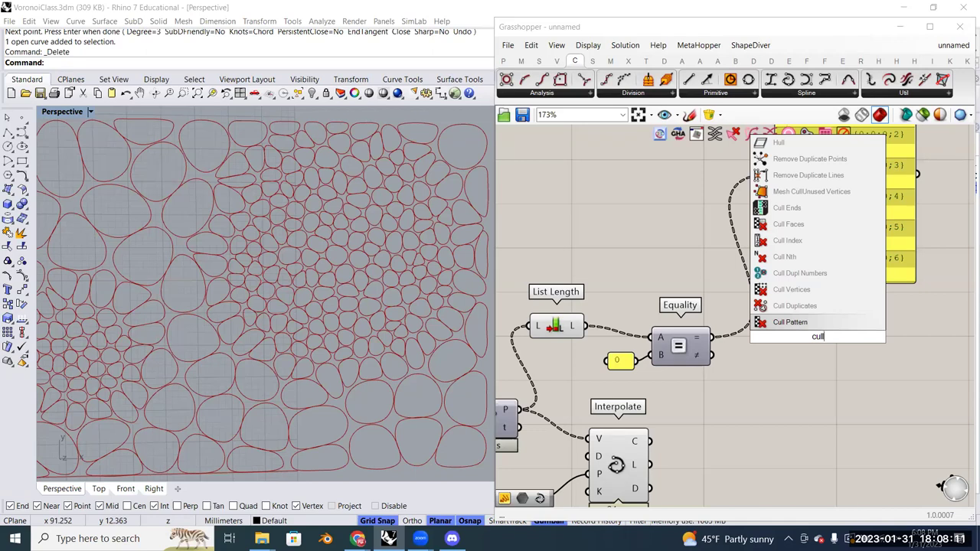
{"action": "left_click", "coordinate": [800, 324]}
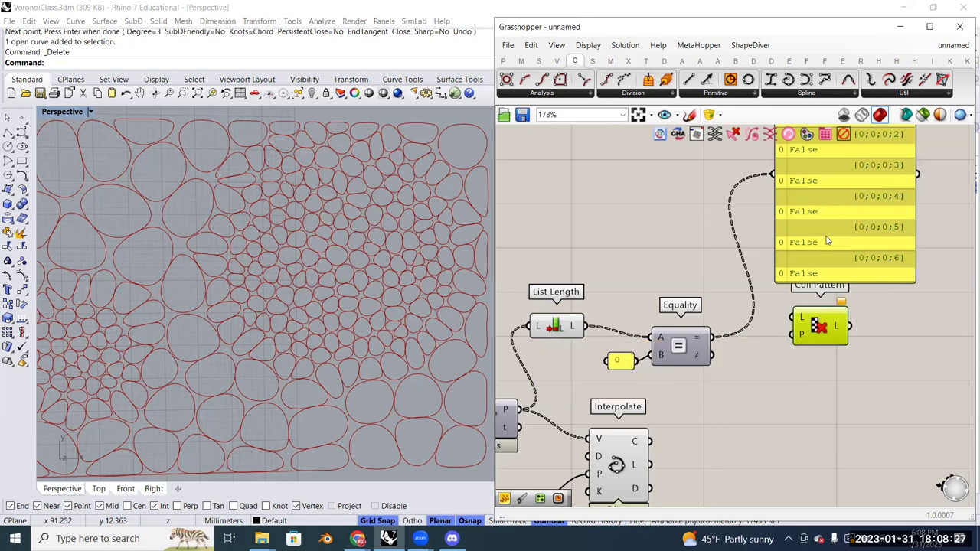
{"action": "left_click_drag", "start_coordinate": [842, 264], "coordinate": [837, 218]}
{"action": "left_click_drag", "start_coordinate": [819, 329], "coordinate": [813, 321]}
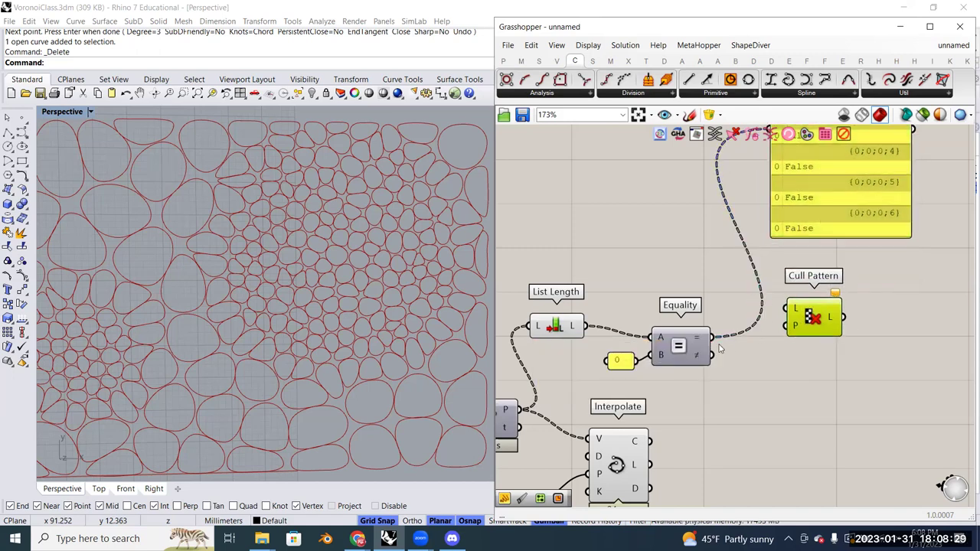
Move List Length slightly higher and connect Equality's = output to Cull Pattern's P input
{"action": "left_click_drag", "start_coordinate": [557, 325], "coordinate": [564, 313]}
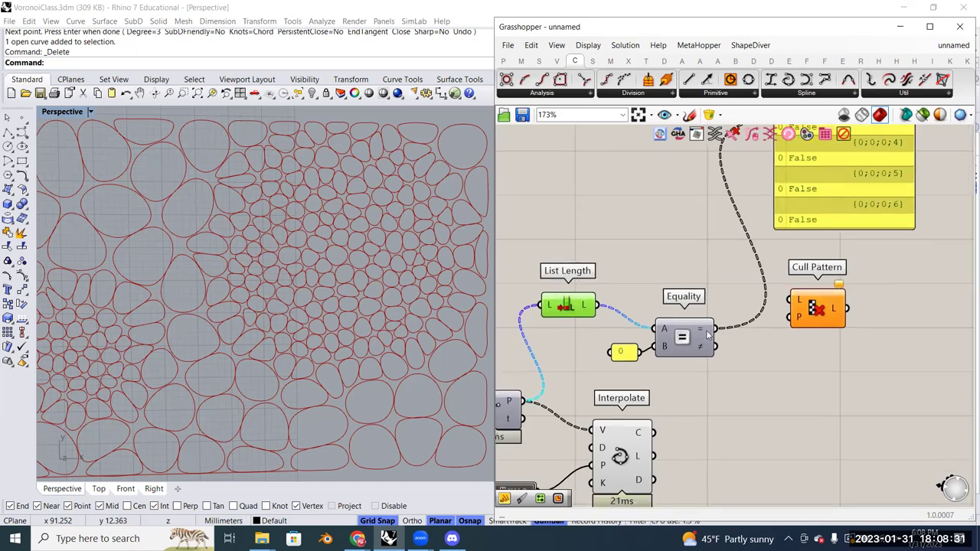
{"action": "mouse_move", "coordinate": [702, 330]}
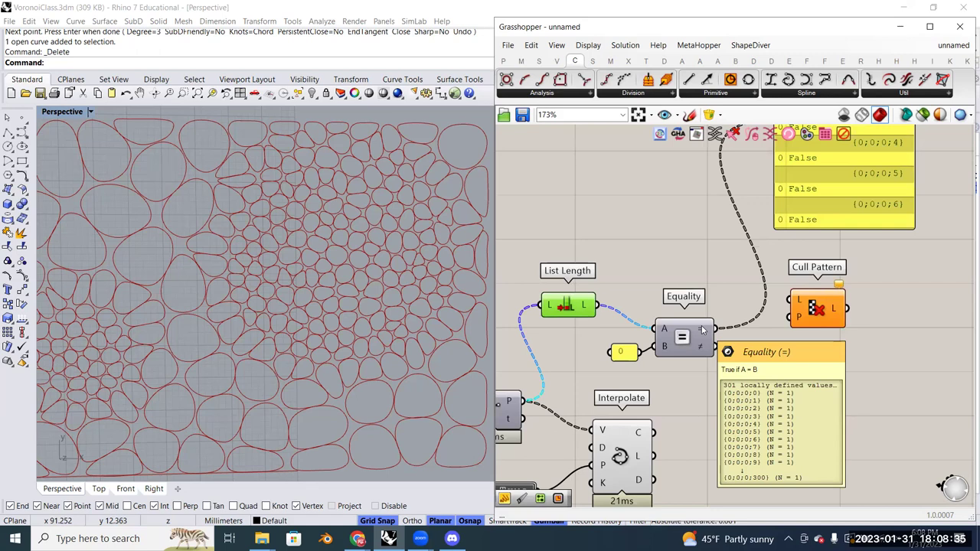
{"action": "left_click_drag", "start_coordinate": [702, 329], "coordinate": [810, 307]}
{"action": "mouse_move", "coordinate": [813, 308]}
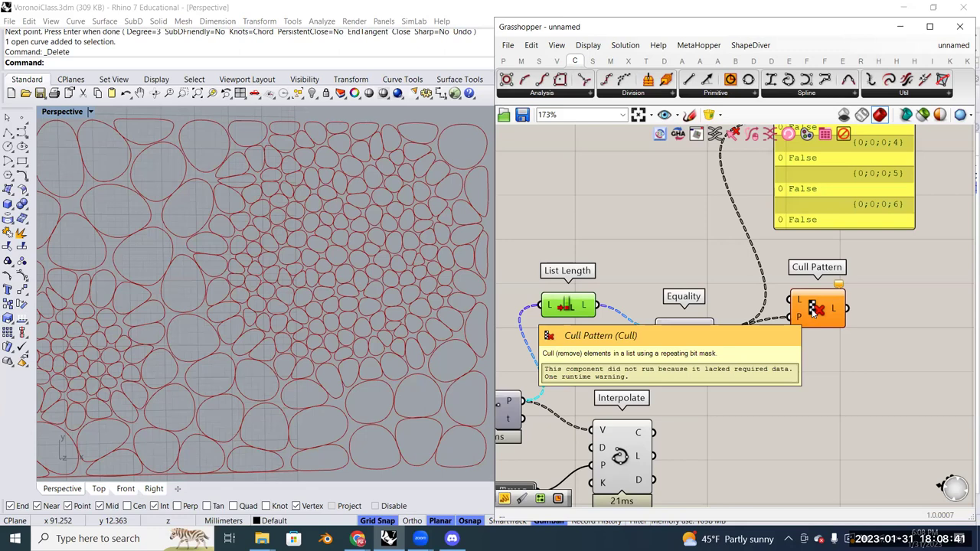
Connect Discontinuity's P output to Cull Pattern's L input and move Cull Pattern slightly higher
{"action": "scroll", "coordinate": [813, 307], "scroll_direction": "down", "scroll_amount": 2}
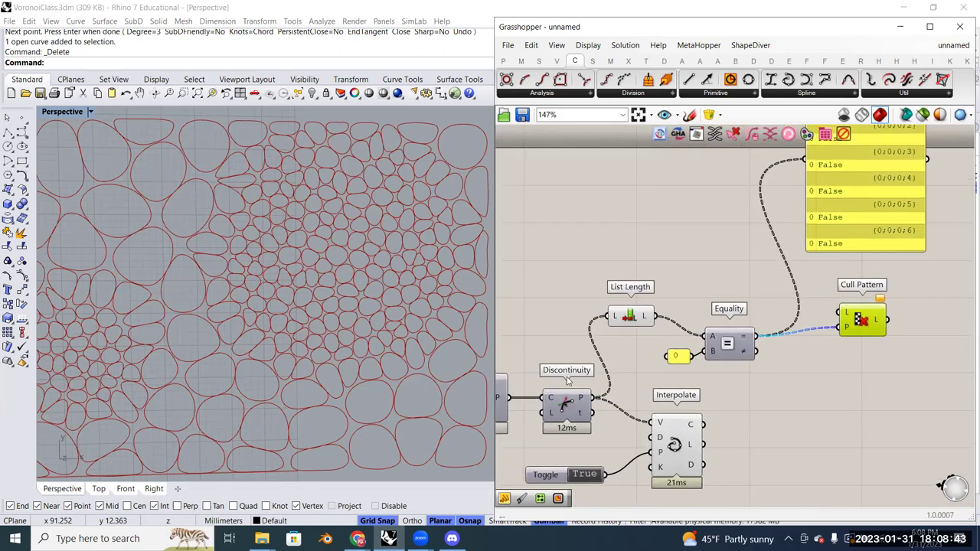
{"action": "left_click", "coordinate": [576, 401]}
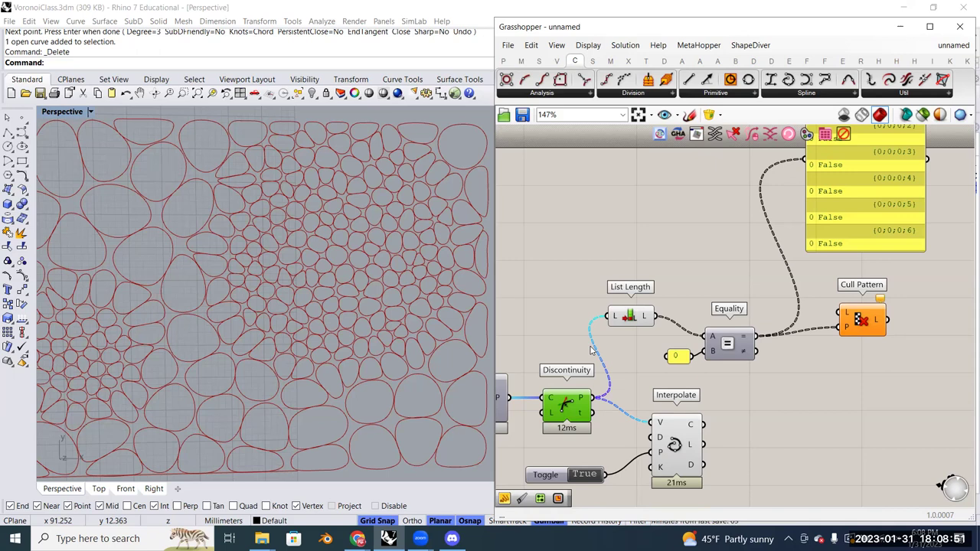
{"action": "right_click_drag", "start_coordinate": [590, 350], "coordinate": [593, 351]}
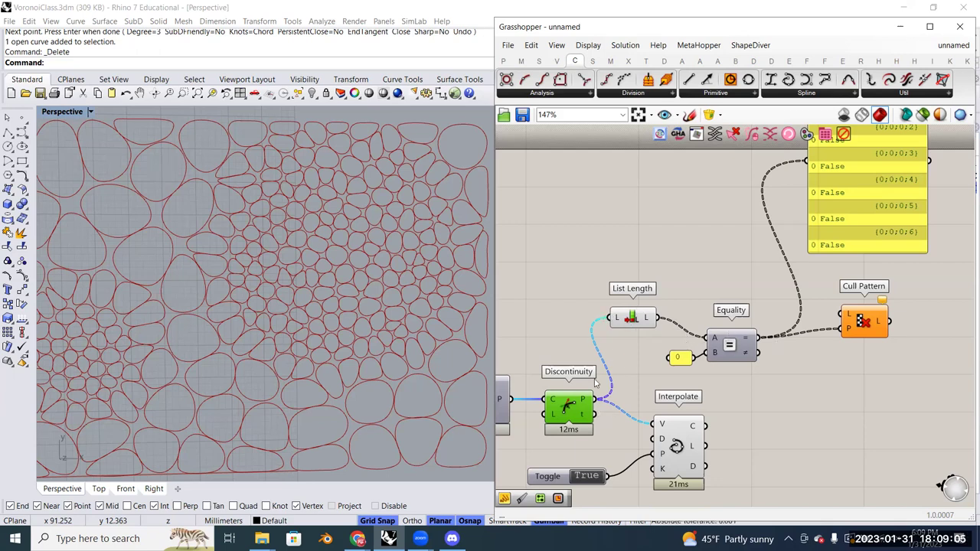
{"action": "mouse_move", "coordinate": [584, 405]}
{"action": "left_click_drag", "start_coordinate": [594, 399], "coordinate": [845, 314]}
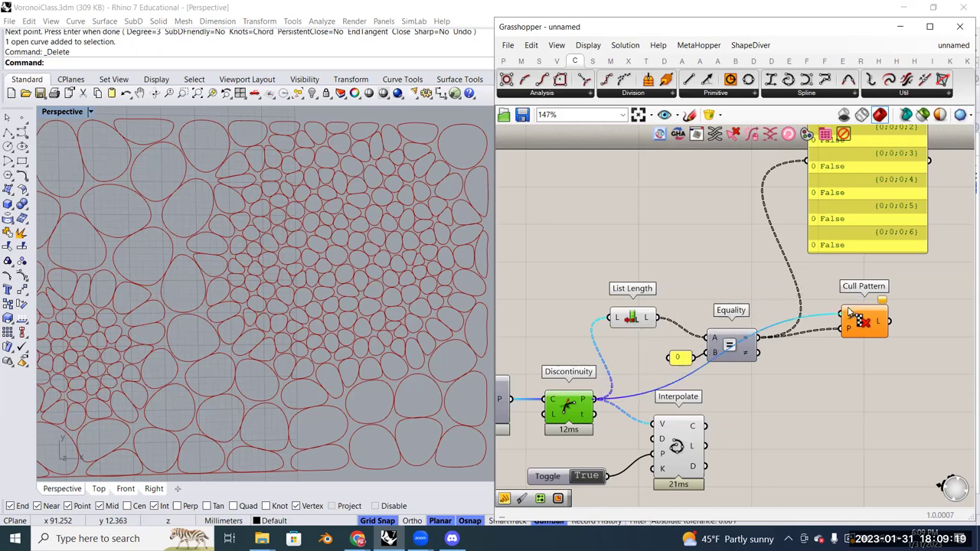
{"action": "mouse_move", "coordinate": [852, 317]}
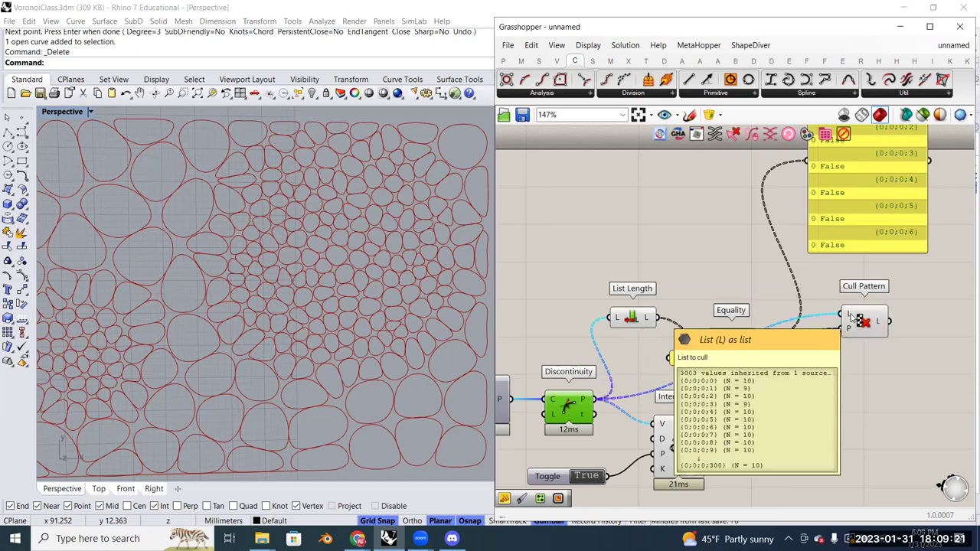
{"action": "left_click_drag", "start_coordinate": [852, 317], "coordinate": [846, 300]}
Turn on Discontinuity's viewport preview and select Cull Pattern to inspect its culled points
{"action": "mouse_move", "coordinate": [845, 315]}
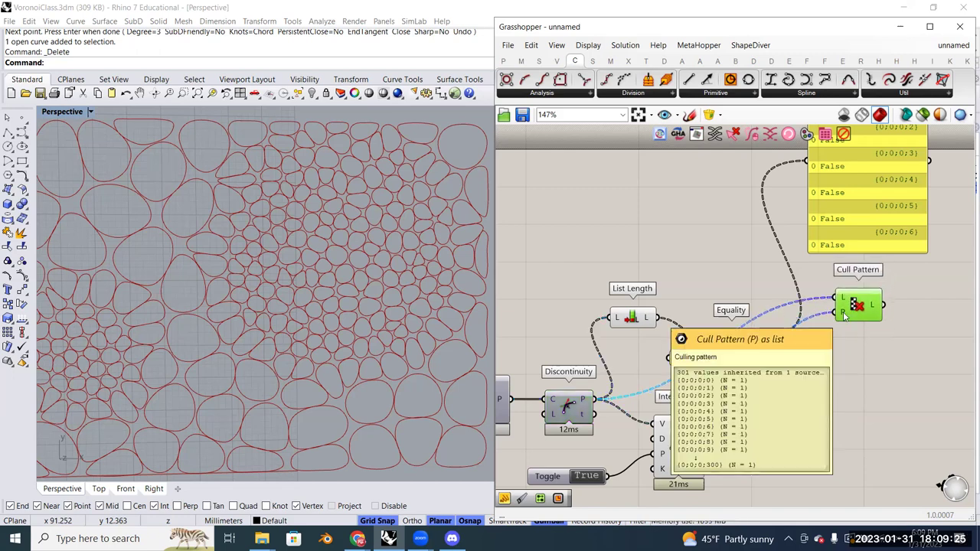
{"action": "right_click", "coordinate": [573, 406]}
{"action": "left_click", "coordinate": [596, 428]}
{"action": "left_click", "coordinate": [871, 312]}
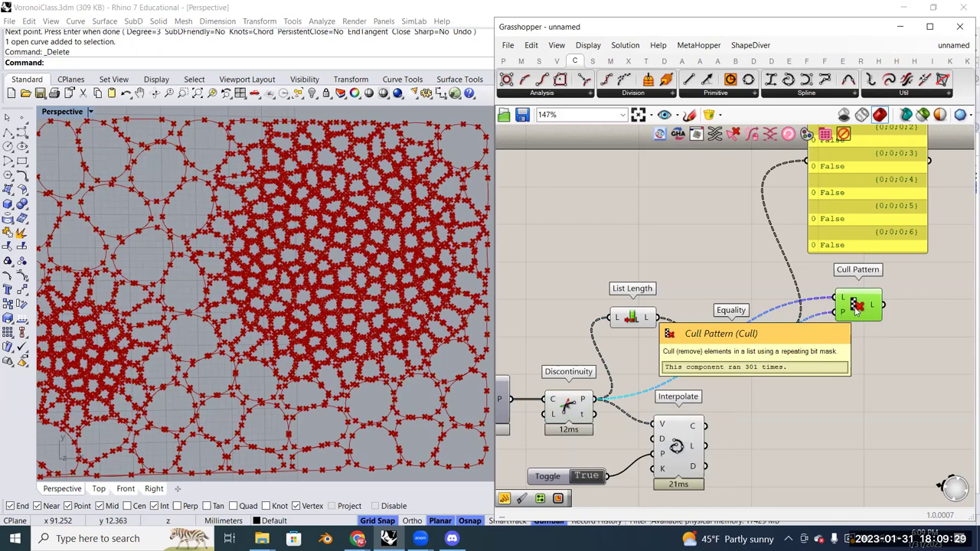
Compare the viewport previews of Discontinuity and Cull Pattern, and invert Cull Pattern's P input
{"action": "mouse_move", "coordinate": [844, 312]}
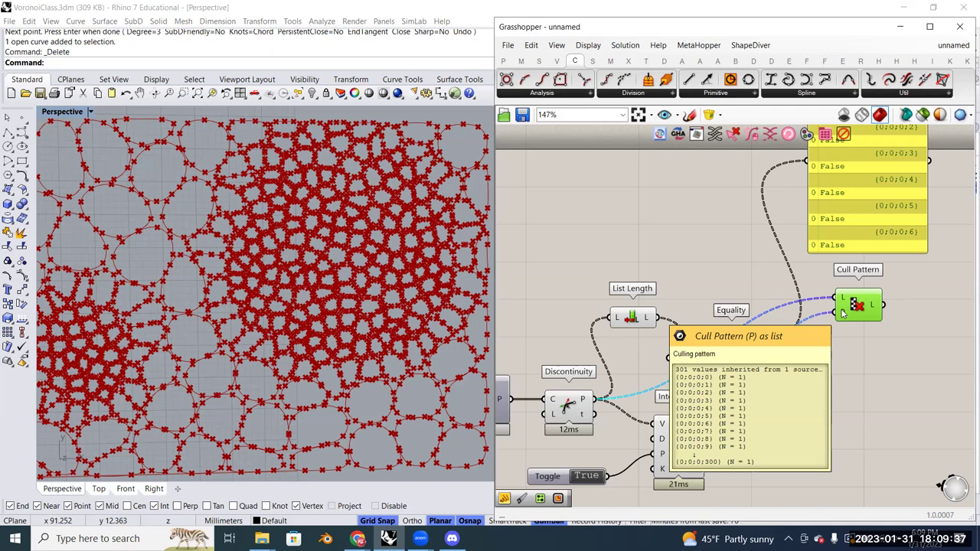
{"action": "right_click", "coordinate": [842, 312]}
{"action": "left_click", "coordinate": [825, 331]}
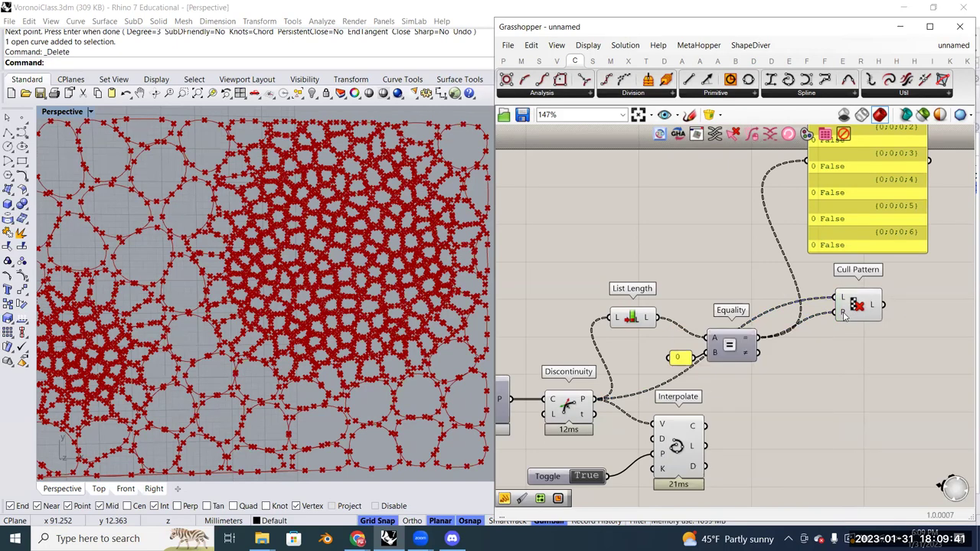
{"action": "left_click", "coordinate": [847, 306]}
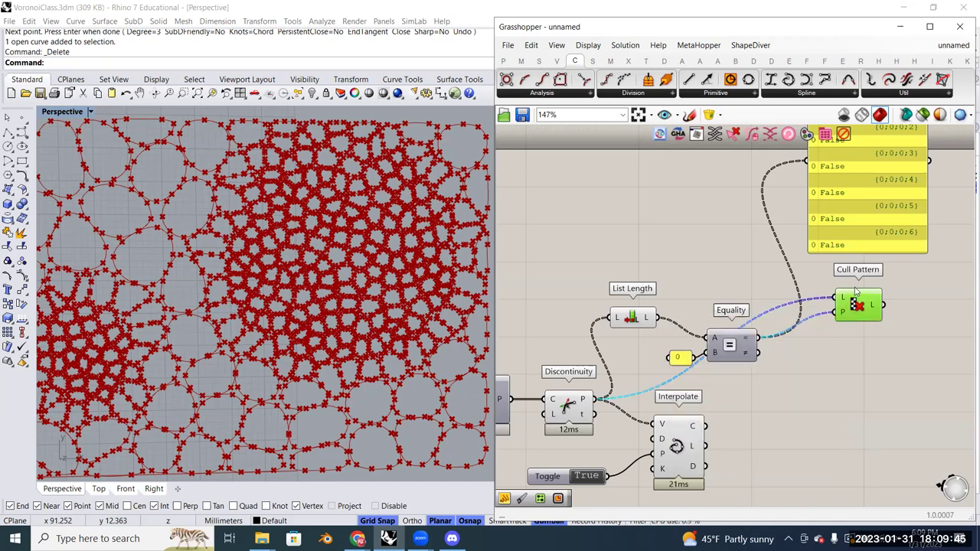
{"action": "left_click", "coordinate": [566, 406]}
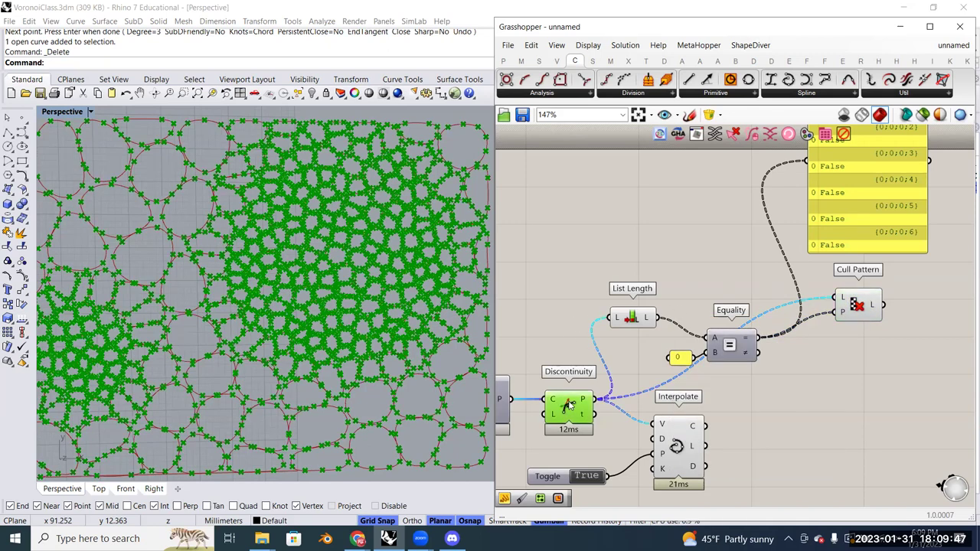
{"action": "left_click", "coordinate": [855, 306]}
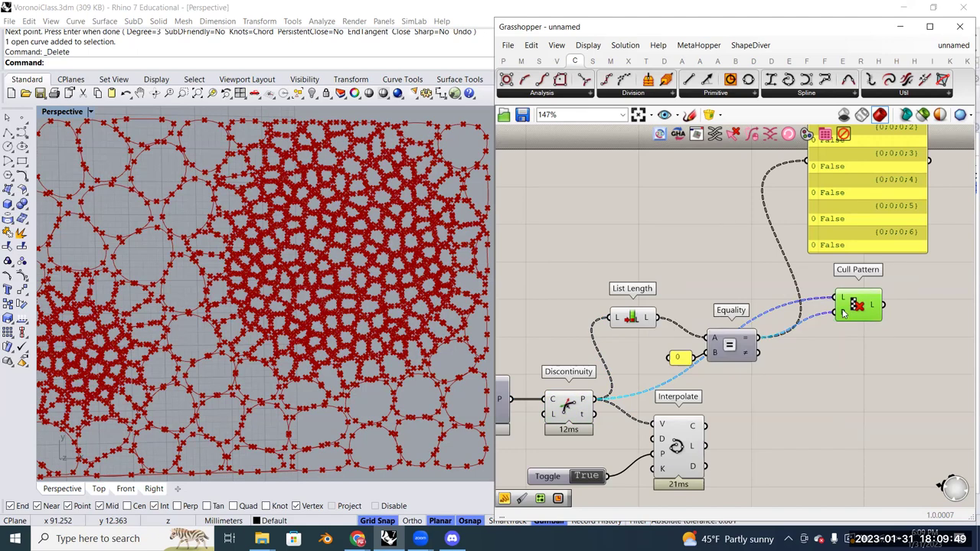
{"action": "right_click", "coordinate": [843, 311]}
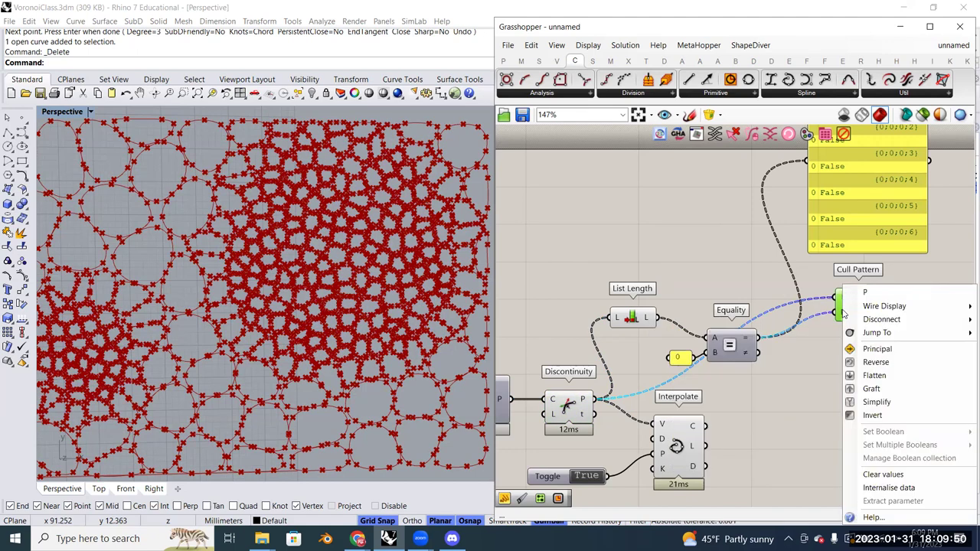
{"action": "left_click", "coordinate": [872, 415]}
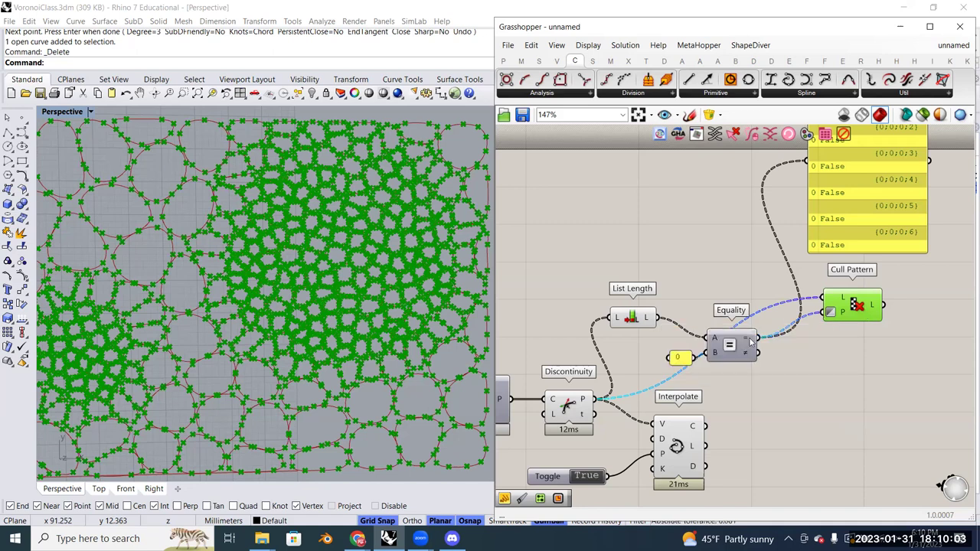
Inspect the data structure of Equality's = output, and select Discontinuity to view its points and outgoing connections
{"action": "mouse_move", "coordinate": [748, 342]}
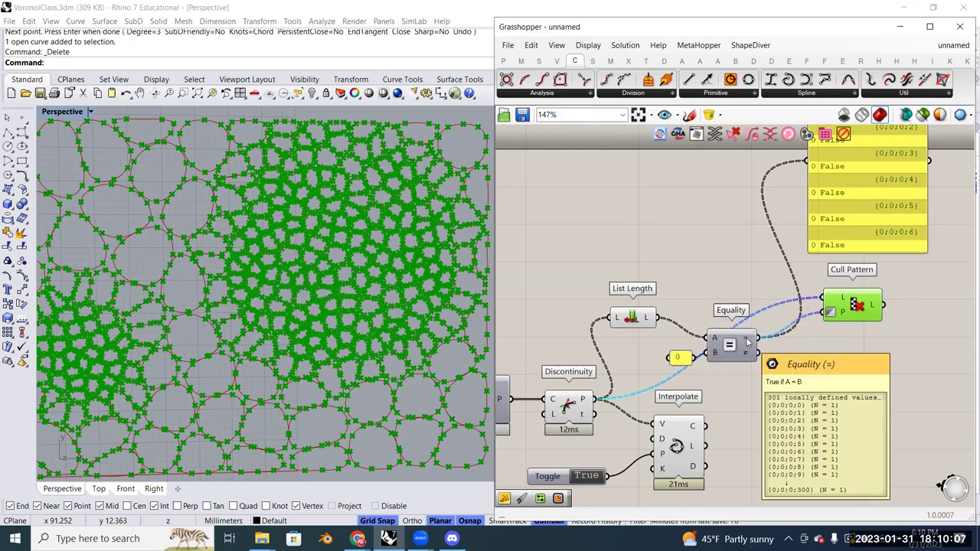
{"action": "scroll", "coordinate": [724, 331], "scroll_direction": "up", "scroll_amount": 2}
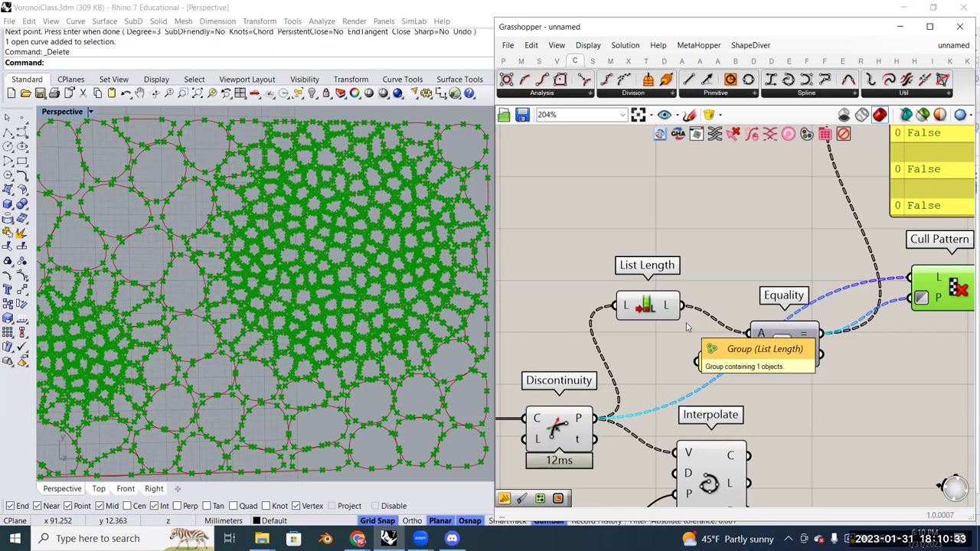
{"action": "left_click", "coordinate": [557, 433]}
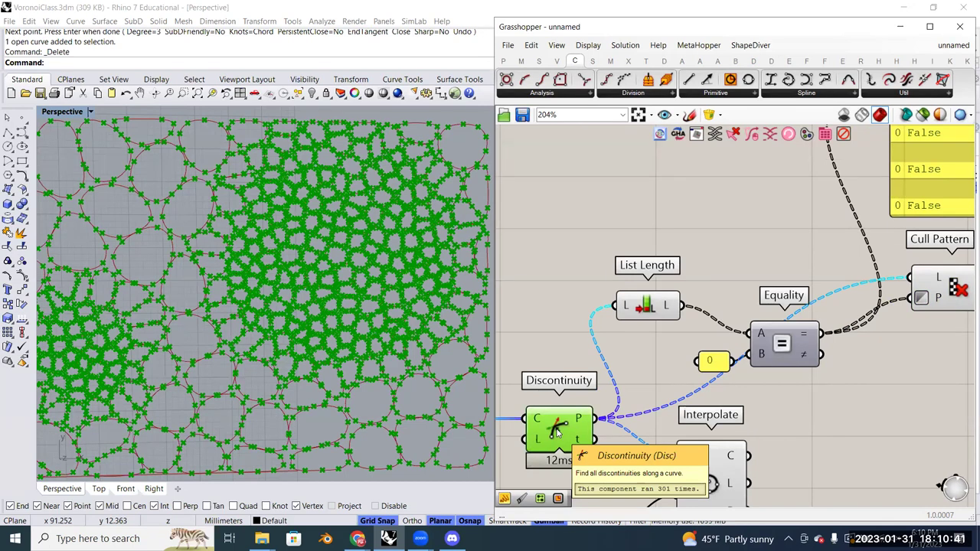
{"action": "scroll", "coordinate": [558, 433], "scroll_direction": "down", "scroll_amount": 1}
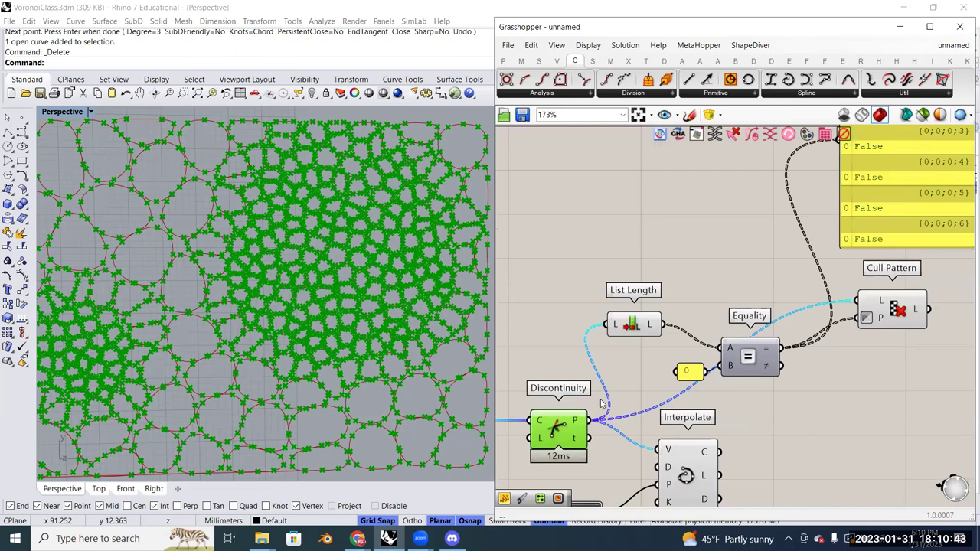
{"action": "right_click_drag", "start_coordinate": [603, 403], "coordinate": [645, 418]}
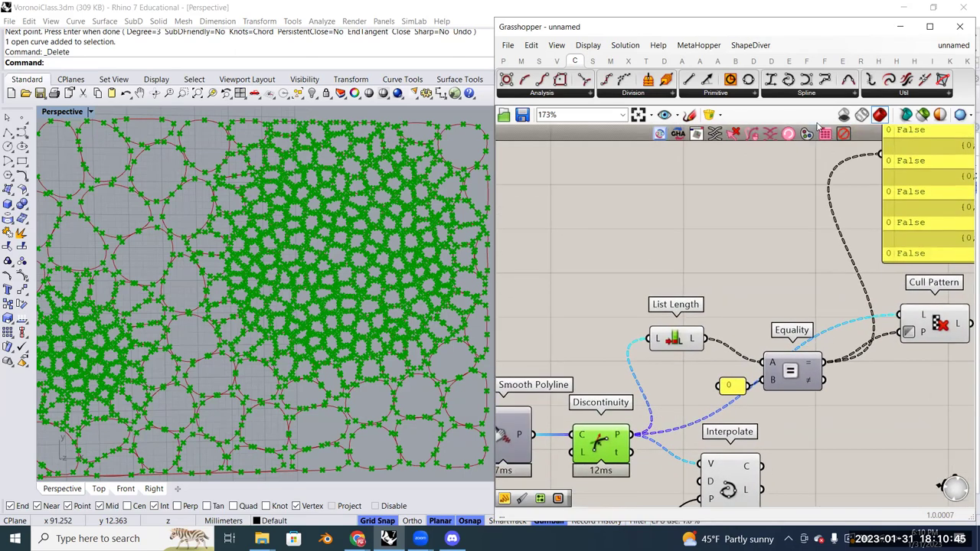
Duplicate the panel showing Equality's results and arrange the two panels one above the other
{"action": "key", "text": "alt"}
{"action": "scroll", "coordinate": [714, 313], "scroll_direction": "down", "scroll_amount": 2}
{"action": "left_click", "coordinate": [788, 223]}
{"action": "left_click_drag", "start_coordinate": [788, 222], "coordinate": [930, 367]}
{"action": "left_click_drag", "start_coordinate": [789, 230], "coordinate": [918, 181]}
{"action": "scroll", "coordinate": [831, 335], "scroll_direction": "up", "scroll_amount": 3}
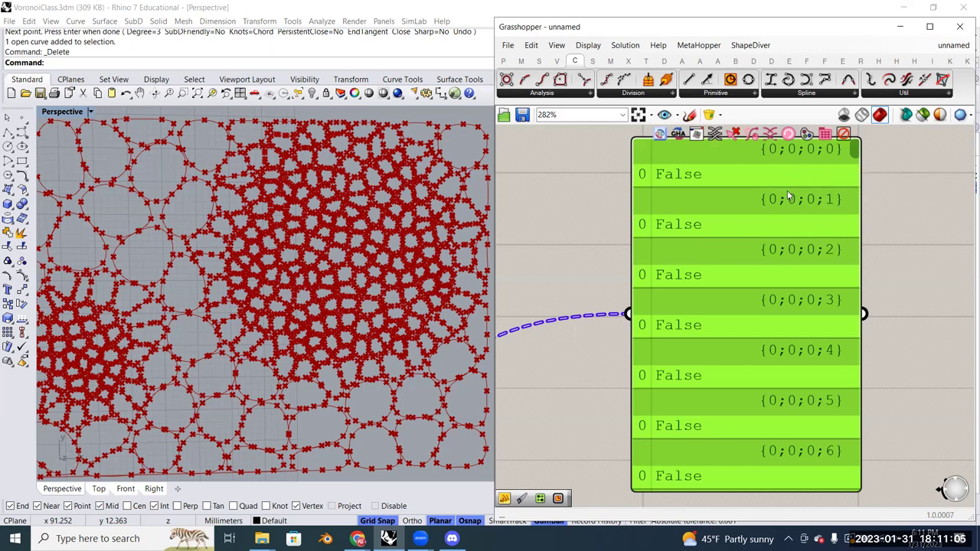
Add a Flatten Tree component beside the lower panel and connect Equality's = output to its T input
{"action": "scroll", "coordinate": [777, 275], "scroll_direction": "down", "scroll_amount": 5}
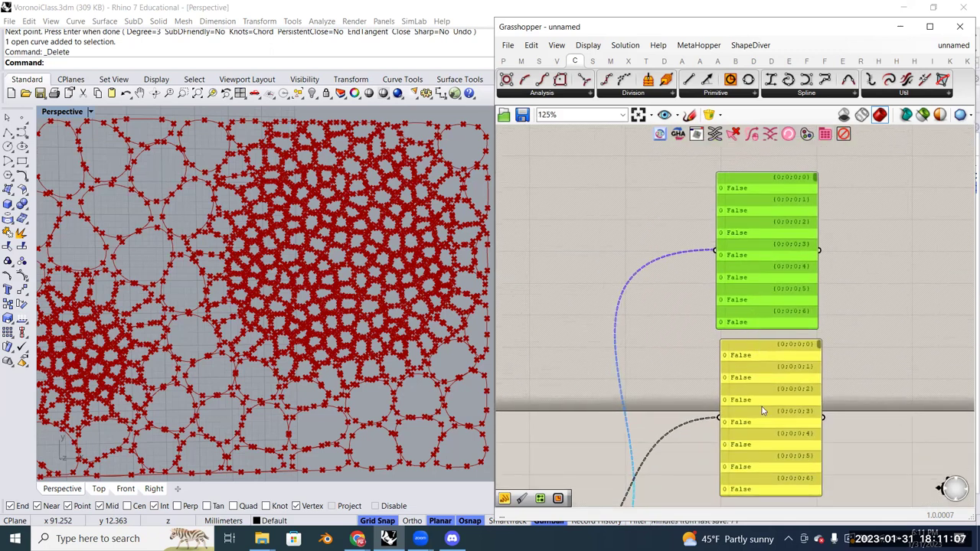
{"action": "double_click", "coordinate": [674, 303]}
{"action": "type", "text": "fla"}
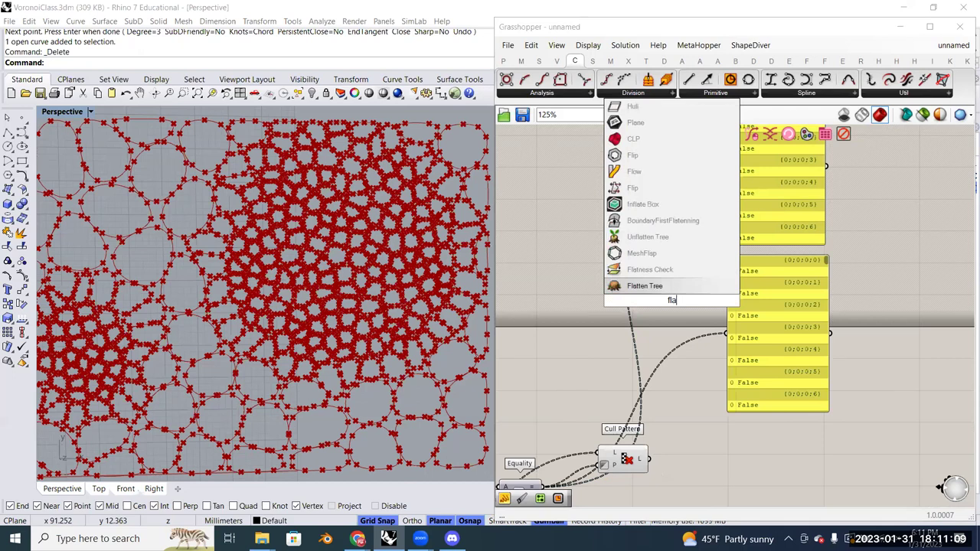
{"action": "left_click", "coordinate": [672, 287]}
{"action": "right_click_drag", "start_coordinate": [549, 490], "coordinate": [596, 437]}
{"action": "left_click_drag", "start_coordinate": [596, 438], "coordinate": [699, 294]}
{"action": "scroll", "coordinate": [716, 297], "scroll_direction": "up", "scroll_amount": 3}
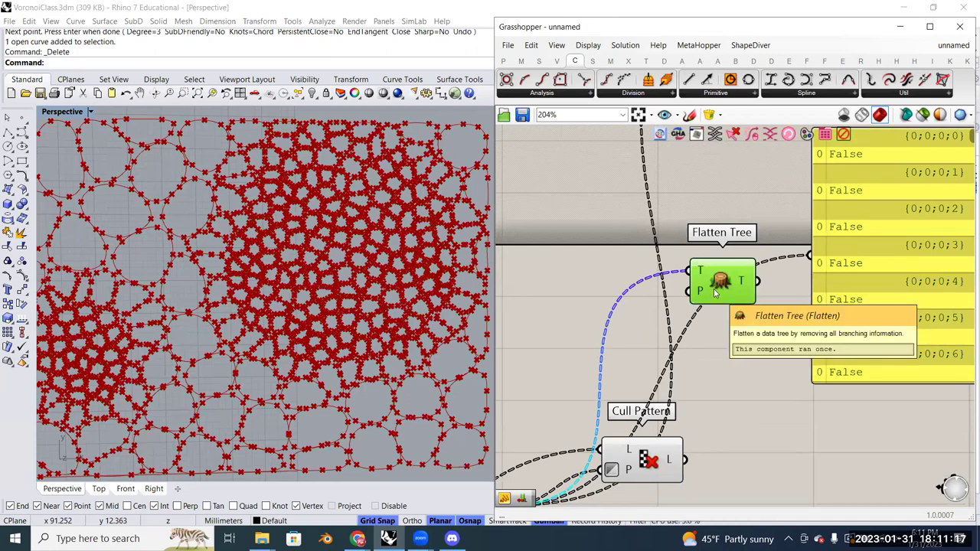
Connect Flatten Tree's T output to the lower panel, keeping the component close beside that panel
{"action": "left_click_drag", "start_coordinate": [713, 289], "coordinate": [654, 326]}
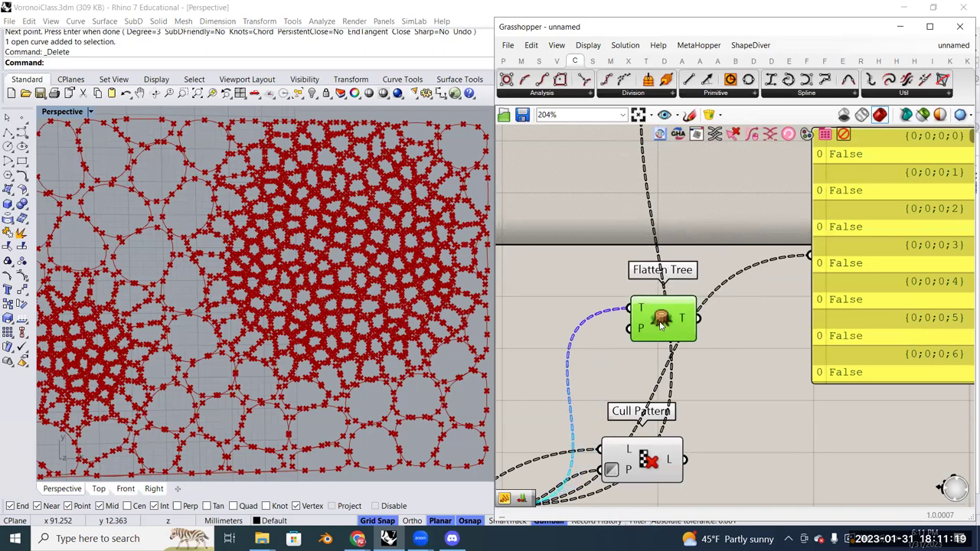
{"action": "right_click", "coordinate": [660, 323]}
{"action": "key", "text": "Escape"}
{"action": "key", "text": "ctrl+z"}
{"action": "right_click_drag", "start_coordinate": [759, 263], "coordinate": [591, 396]}
{"action": "left_click_drag", "start_coordinate": [591, 396], "coordinate": [633, 398]}
{"action": "scroll", "coordinate": [689, 345], "scroll_direction": "down", "scroll_amount": 2}
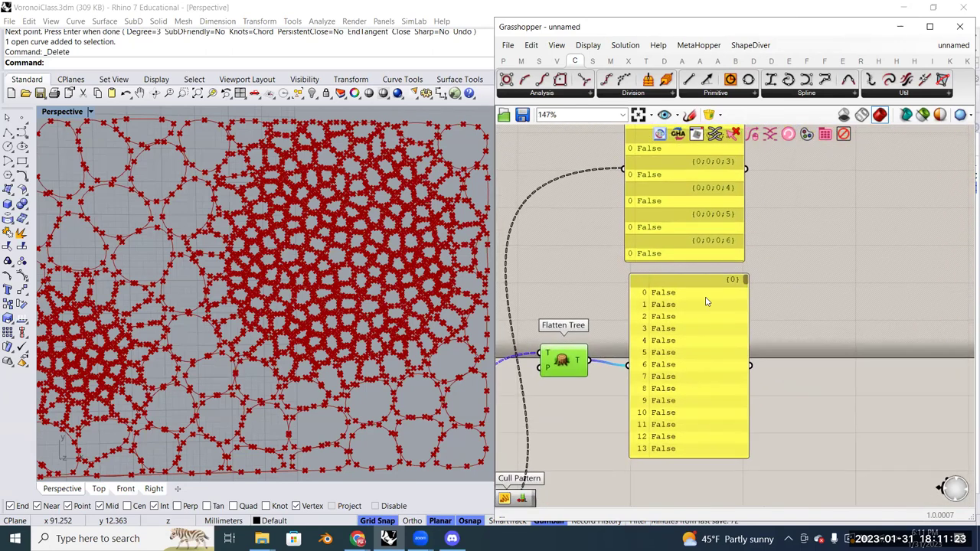
{"action": "scroll", "coordinate": [739, 280], "scroll_direction": "up", "scroll_amount": 1}
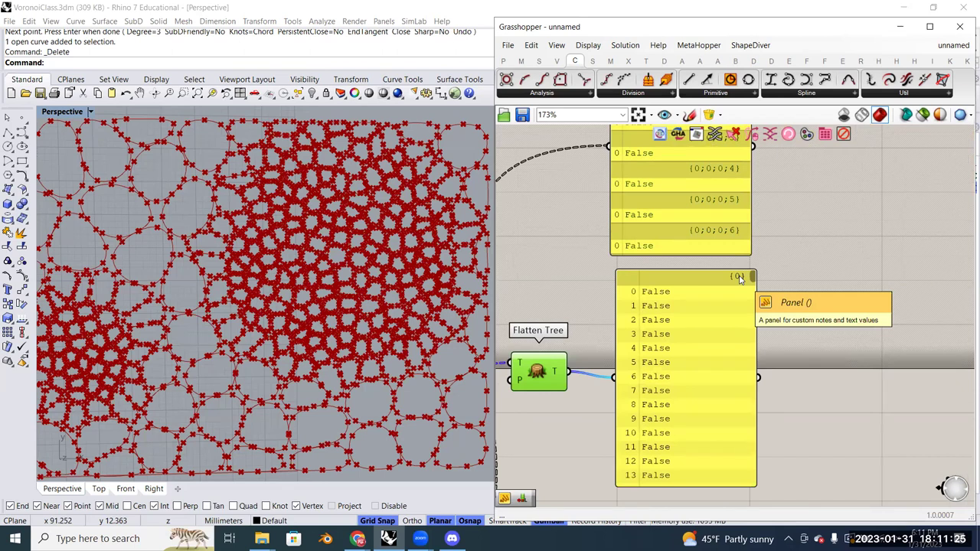
Look through the flattened panel's values and compare that list with the branched panel above it
{"action": "scroll", "coordinate": [750, 319], "scroll_direction": "down", "scroll_amount": 10}
{"action": "scroll", "coordinate": [750, 319], "scroll_direction": "down", "scroll_amount": 20}
{"action": "scroll", "coordinate": [738, 450], "scroll_direction": "up", "scroll_amount": 20}
{"action": "right_click_drag", "start_coordinate": [738, 233], "coordinate": [737, 304]}
{"action": "left_click", "coordinate": [738, 304]}
{"action": "left_click_drag", "start_coordinate": [736, 304], "coordinate": [738, 306]}
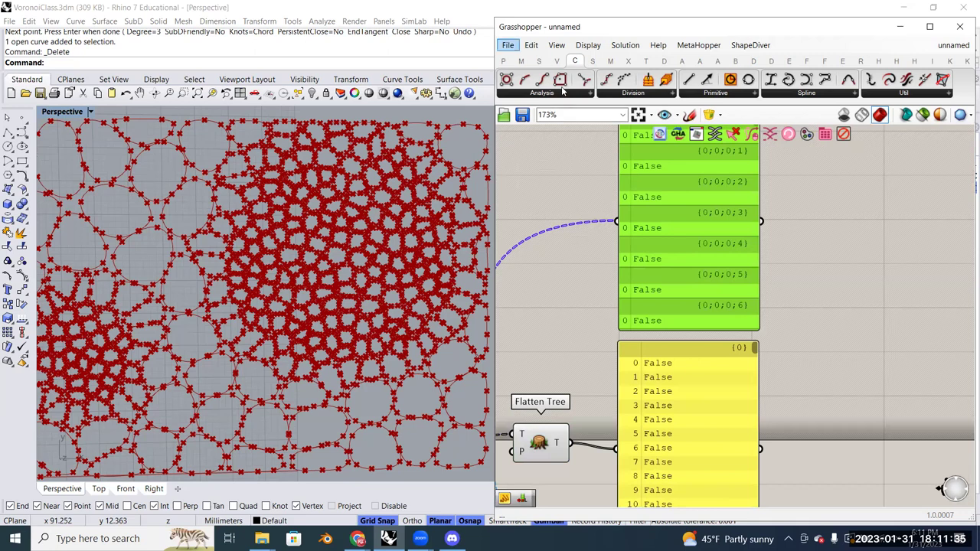
{"action": "left_click", "coordinate": [508, 46]}
{"action": "left_click", "coordinate": [778, 227]}
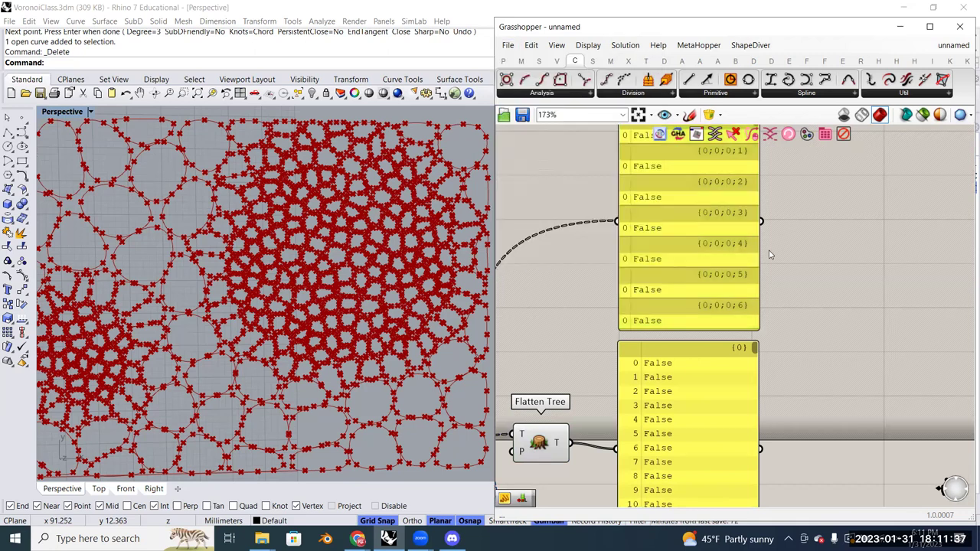
{"action": "left_click", "coordinate": [732, 286]}
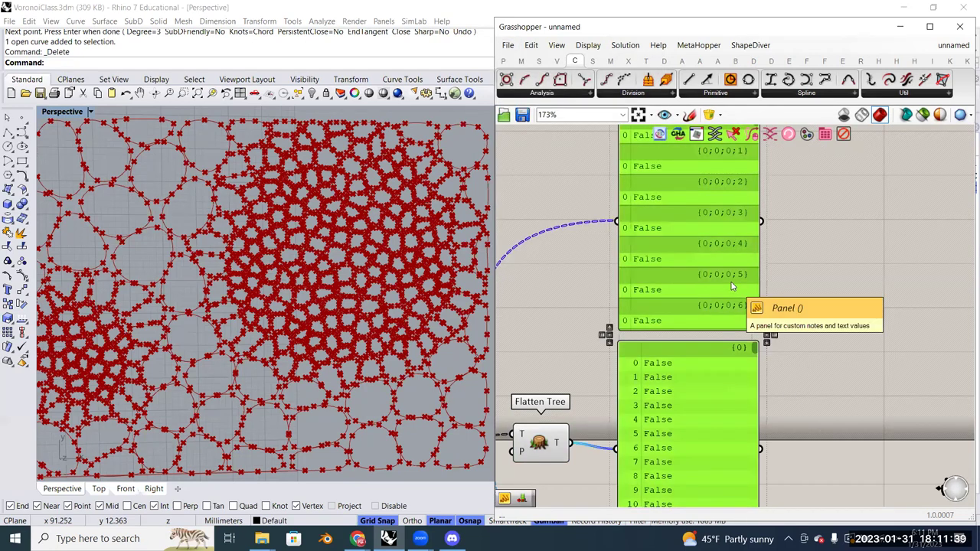
{"action": "right_click_drag", "start_coordinate": [573, 281], "coordinate": [587, 269]}
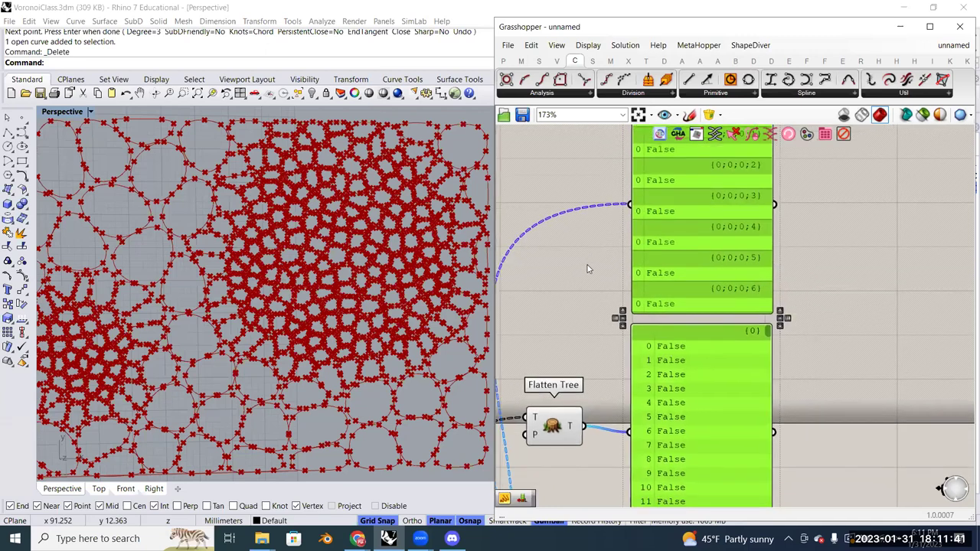
{"action": "left_click", "coordinate": [586, 269]}
Examine the branch paths and items in the upper panel against the item indices of the flattened list
{"action": "scroll", "coordinate": [741, 365], "scroll_direction": "down", "scroll_amount": 2}
{"action": "right_click_drag", "start_coordinate": [747, 367], "coordinate": [758, 440]}
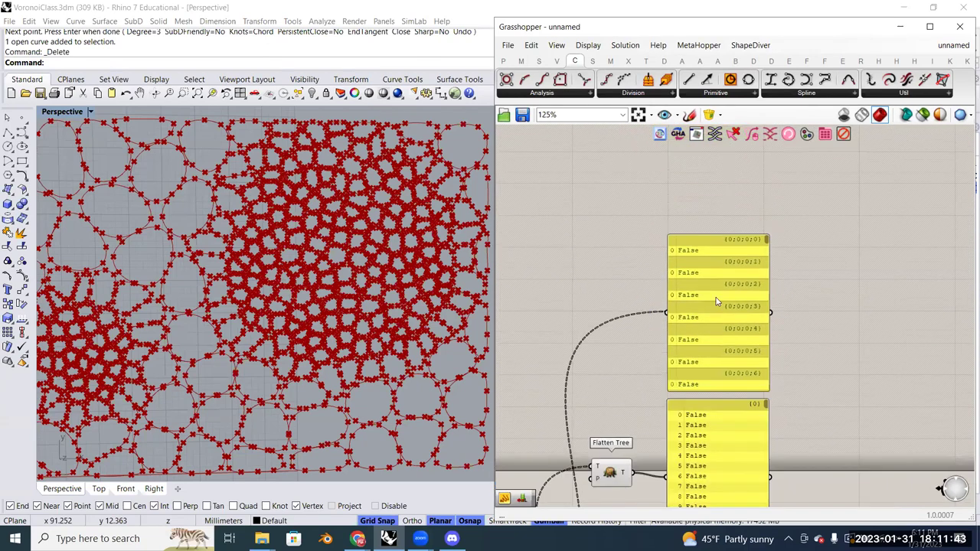
{"action": "scroll", "coordinate": [707, 273], "scroll_direction": "up", "scroll_amount": 3}
{"action": "scroll", "coordinate": [707, 273], "scroll_direction": "up", "scroll_amount": 2}
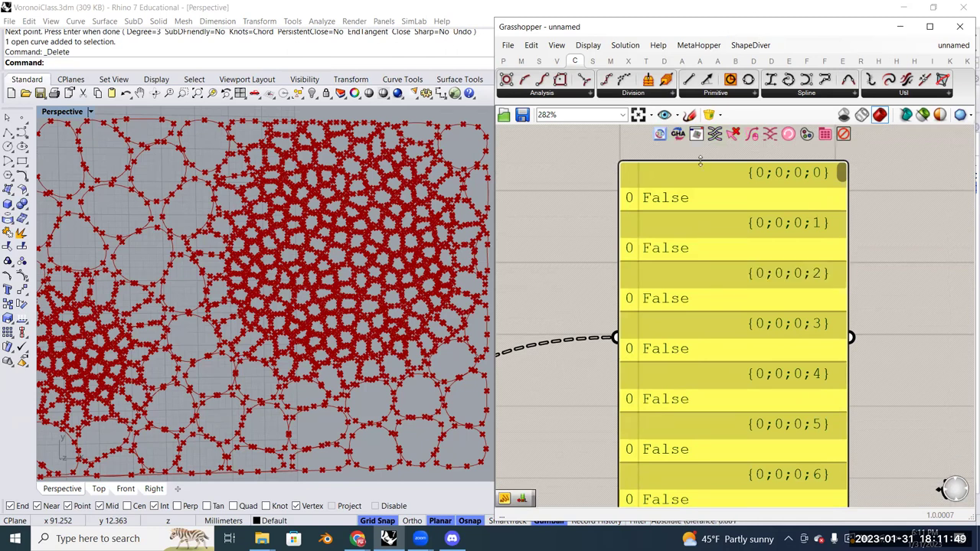
{"action": "right_click_drag", "start_coordinate": [714, 205], "coordinate": [712, 196]}
{"action": "scroll", "coordinate": [712, 196], "scroll_direction": "down", "scroll_amount": 1}
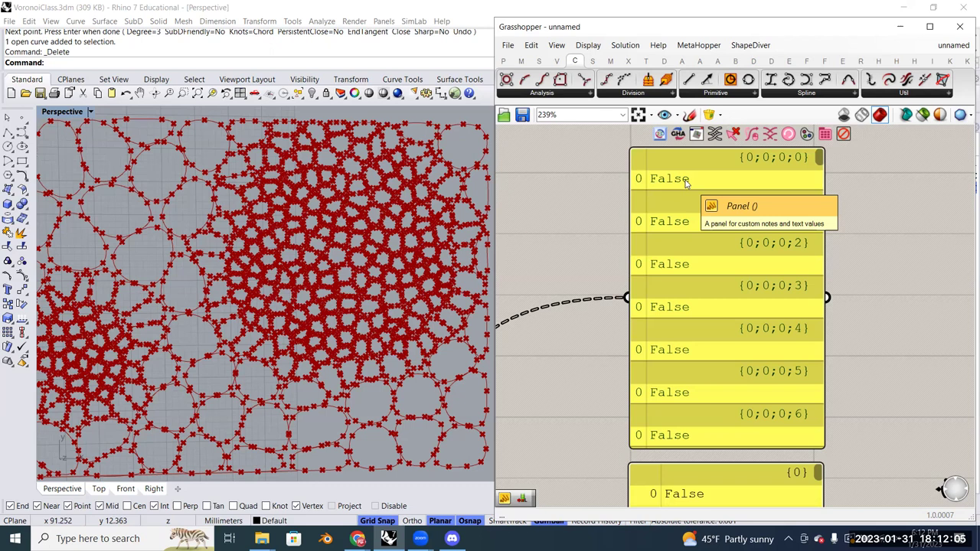
{"action": "scroll", "coordinate": [686, 180], "scroll_direction": "down", "scroll_amount": 5}
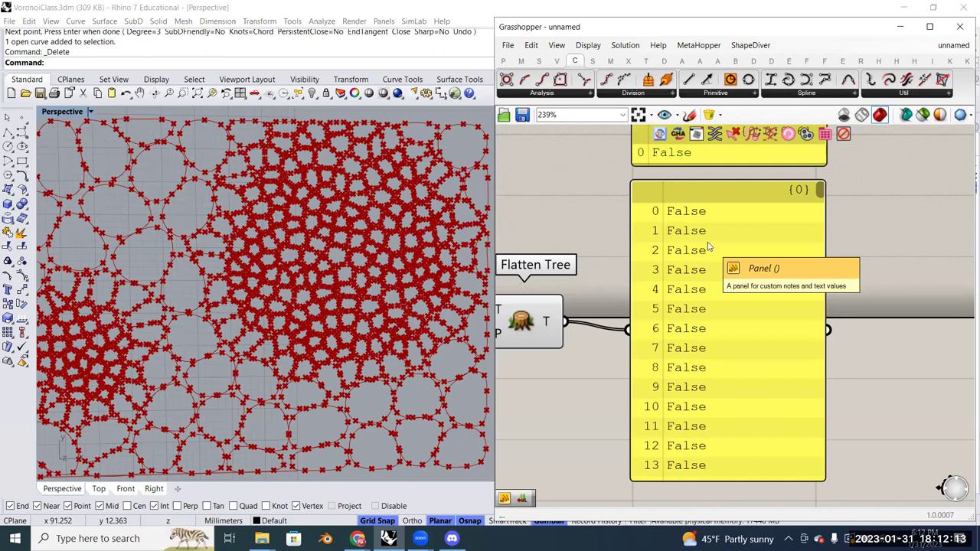
{"action": "scroll", "coordinate": [708, 247], "scroll_direction": "up", "scroll_amount": 5}
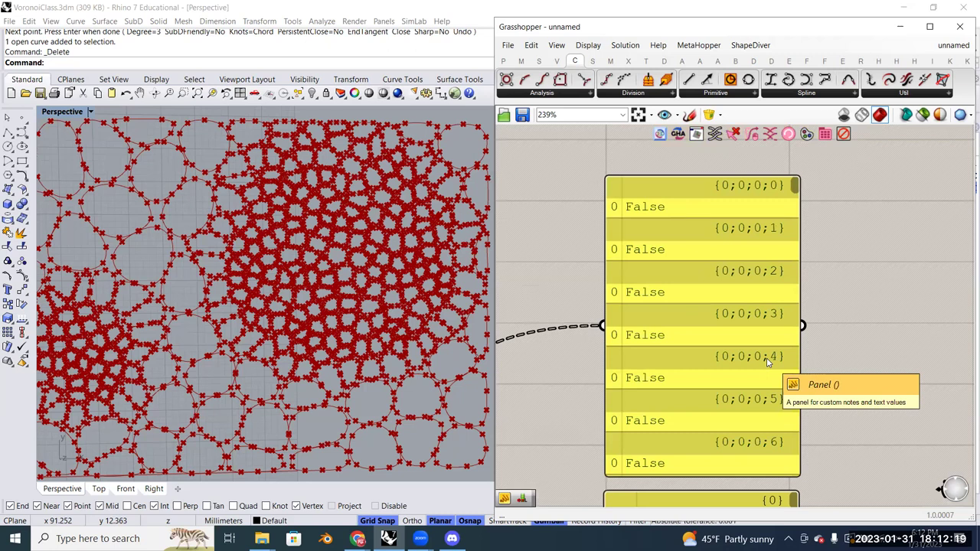
{"action": "scroll", "coordinate": [768, 362], "scroll_direction": "down", "scroll_amount": 5}
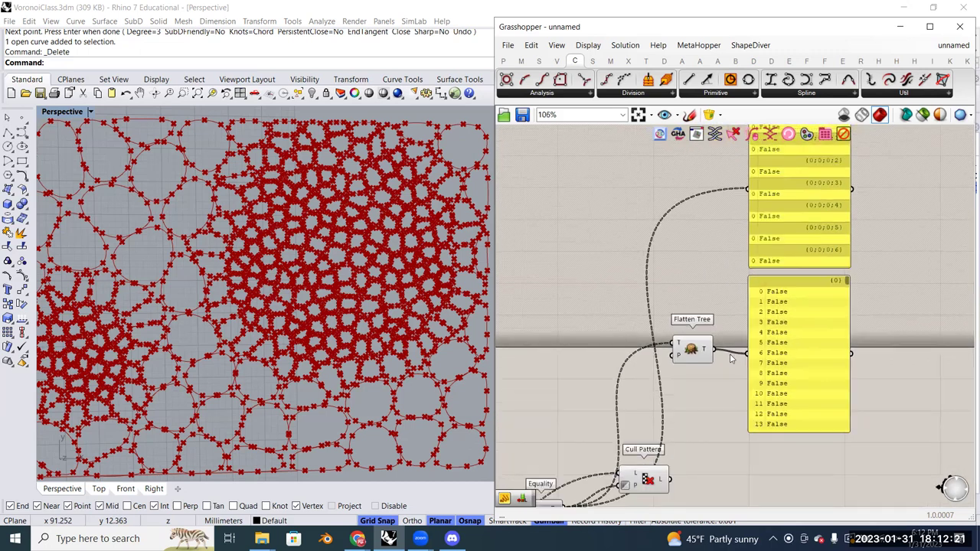
Select Interpolate to view its curves and its incoming connections from Discontinuity and the toggle
{"action": "right_click_drag", "start_coordinate": [731, 358], "coordinate": [724, 322]}
{"action": "scroll", "coordinate": [667, 453], "scroll_direction": "up", "scroll_amount": 3}
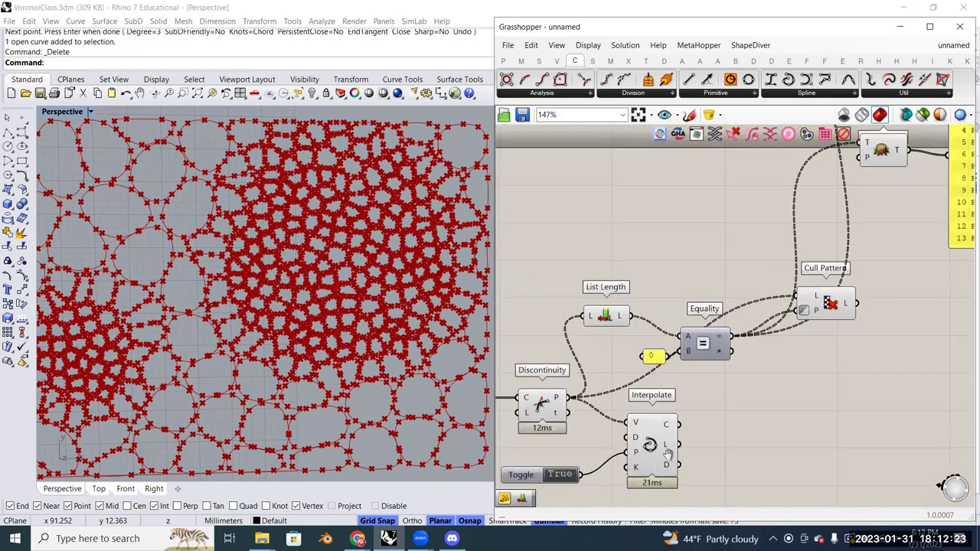
{"action": "right_click_drag", "start_coordinate": [668, 453], "coordinate": [742, 441]}
{"action": "scroll", "coordinate": [646, 428], "scroll_direction": "up", "scroll_amount": 3}
{"action": "left_click", "coordinate": [760, 427]}
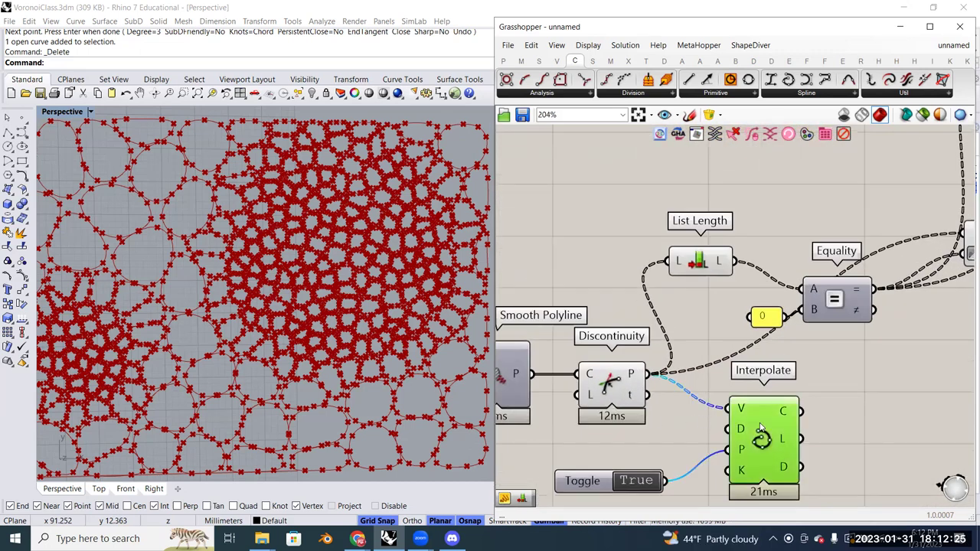
{"action": "scroll", "coordinate": [664, 442], "scroll_direction": "down", "scroll_amount": 3}
{"action": "right_click_drag", "start_coordinate": [666, 442], "coordinate": [668, 316]}
{"action": "left_click", "coordinate": [677, 407]}
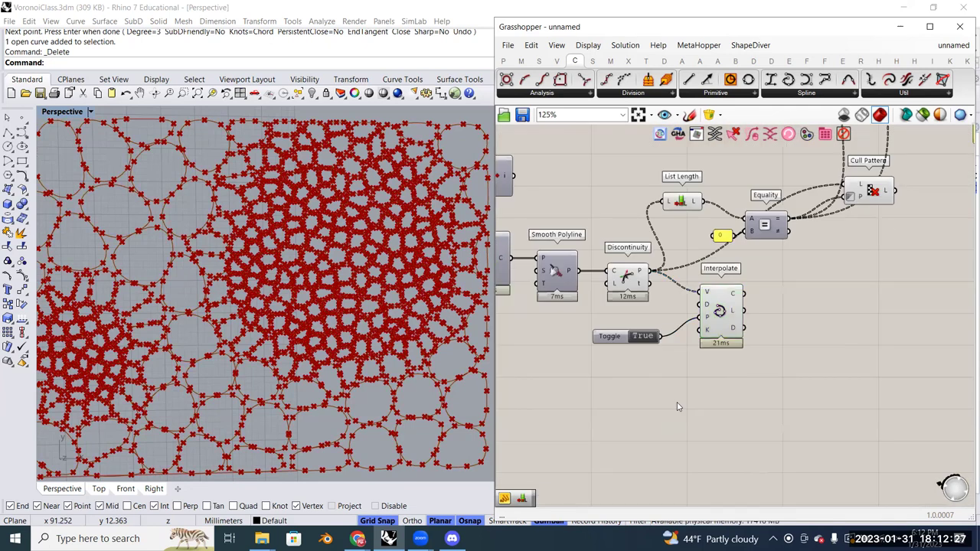
{"action": "double_click", "coordinate": [676, 407]}
{"action": "type", "text": "flat"}
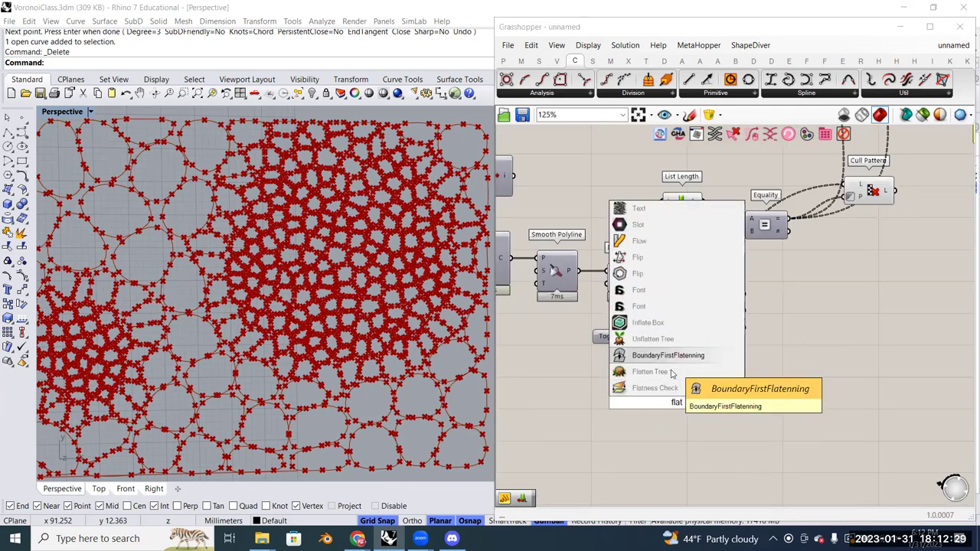
{"action": "left_click", "coordinate": [671, 373]}
{"action": "key", "text": "Delete"}
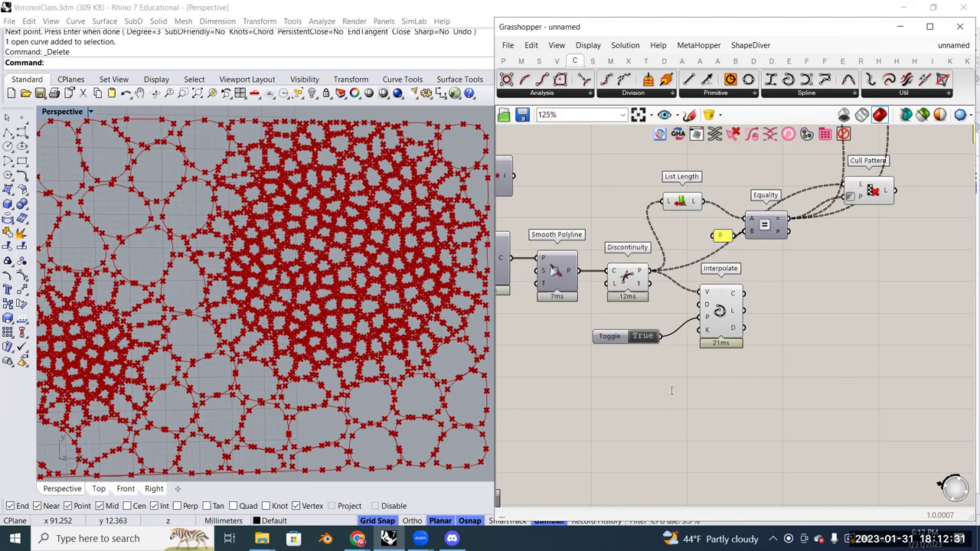
Add a Flatten Tree below the toggle, connect Discontinuity's P output to its T input, and move it slightly lower
{"action": "double_click", "coordinate": [671, 390]}
{"action": "type", "text": "flat"}
{"action": "left_click", "coordinate": [655, 298]}
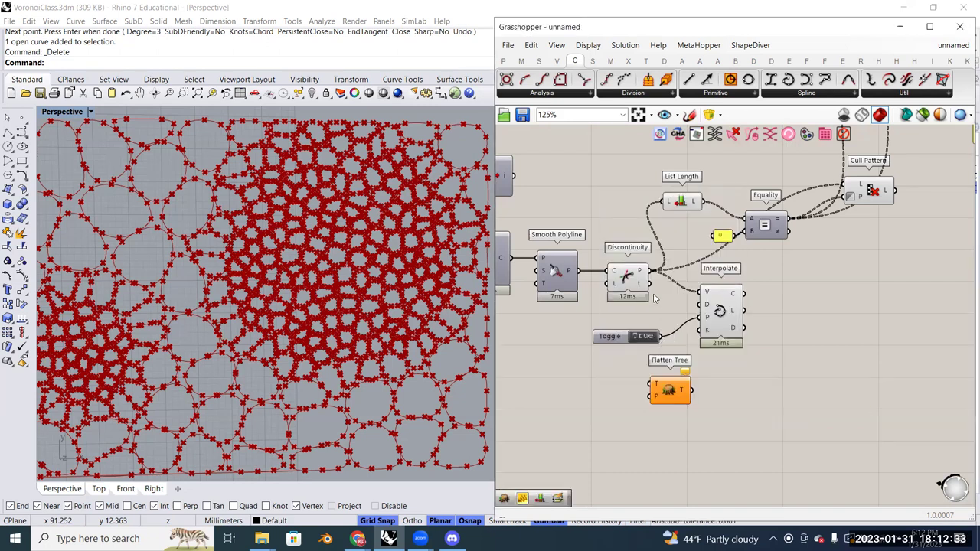
{"action": "left_click_drag", "start_coordinate": [650, 271], "coordinate": [650, 384]}
{"action": "left_click", "coordinate": [523, 116]}
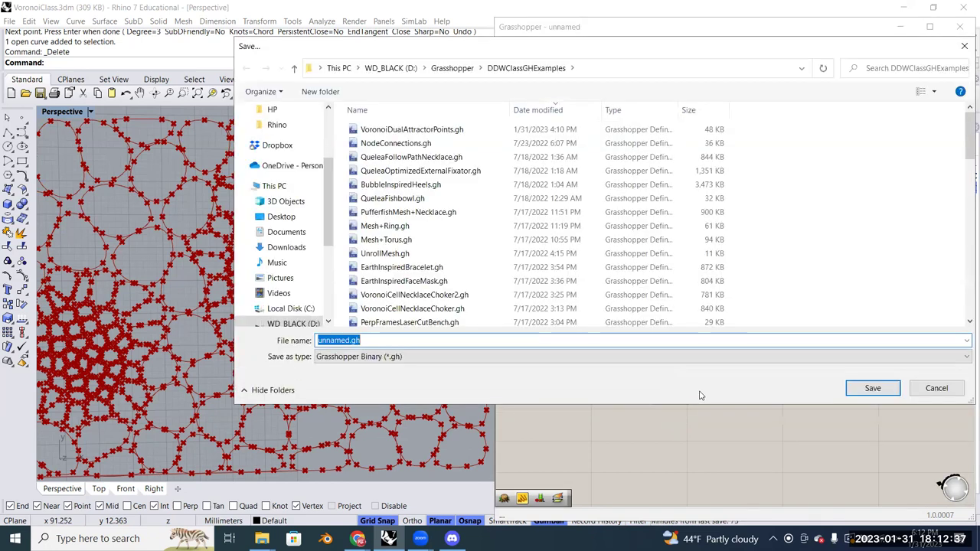
{"action": "left_click", "coordinate": [935, 389]}
{"action": "left_click_drag", "start_coordinate": [672, 394], "coordinate": [674, 403]}
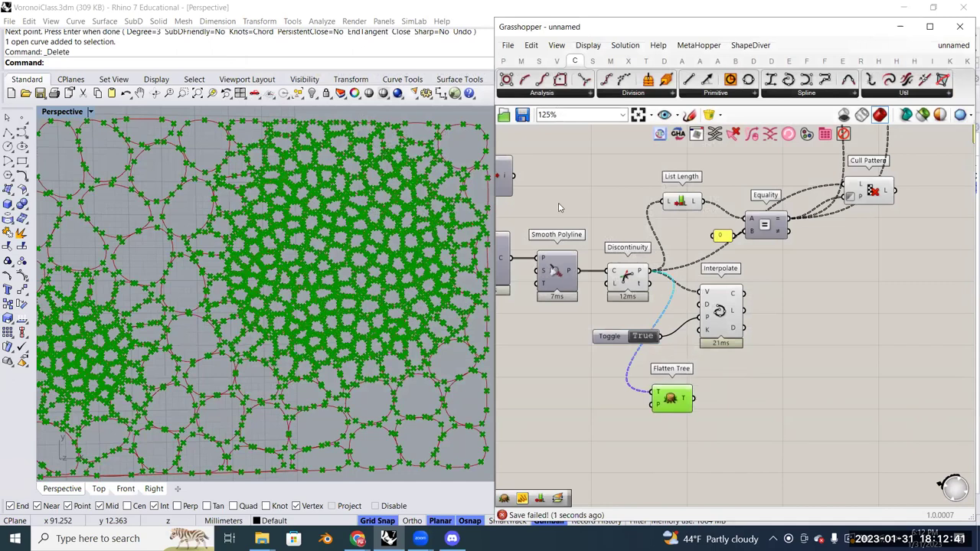
Save the definition as VoronoiDualAttractorPoints2.gh in the DDWClassGHExamples folder
{"action": "key", "text": "ctrl+s"}
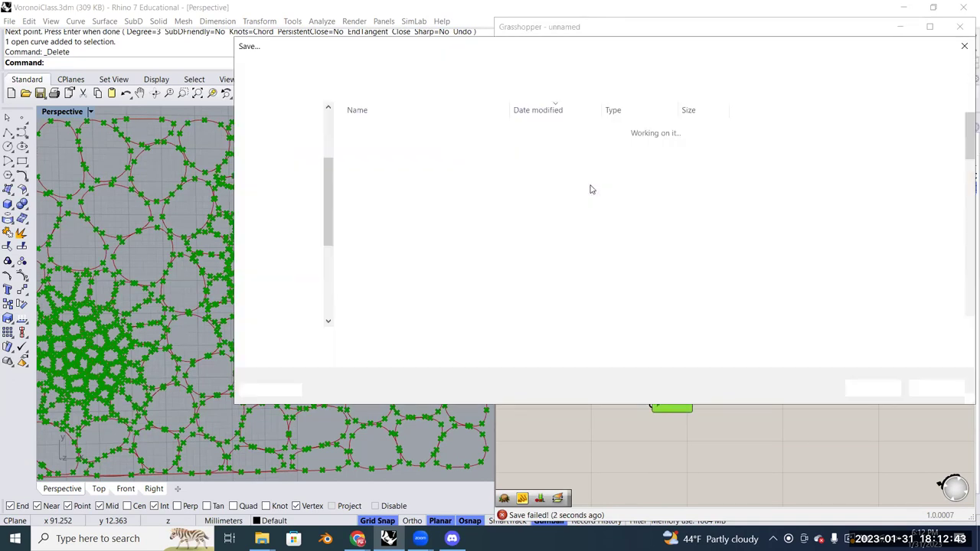
{"action": "left_click", "coordinate": [436, 131]}
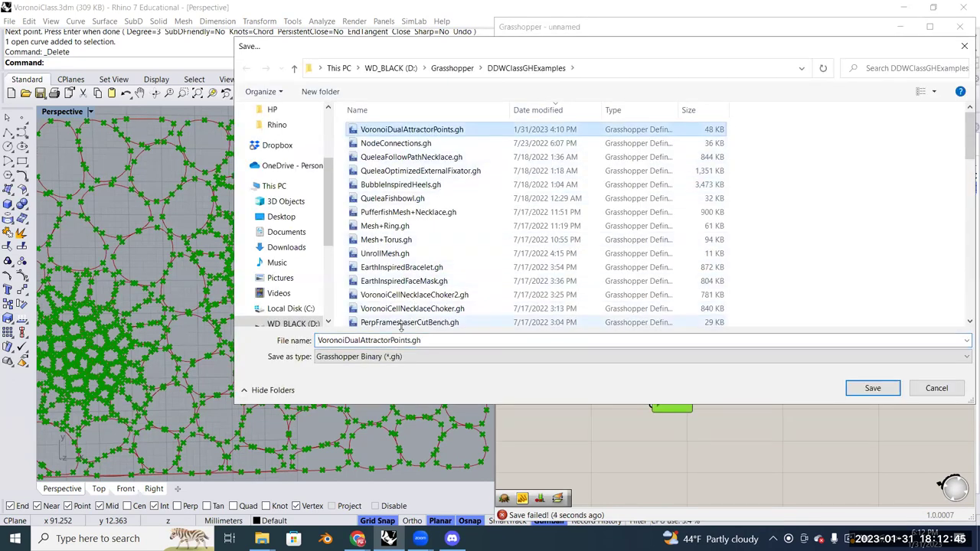
{"action": "left_click", "coordinate": [413, 340]}
{"action": "left_click", "coordinate": [412, 340]}
{"action": "type", "text": "2"}
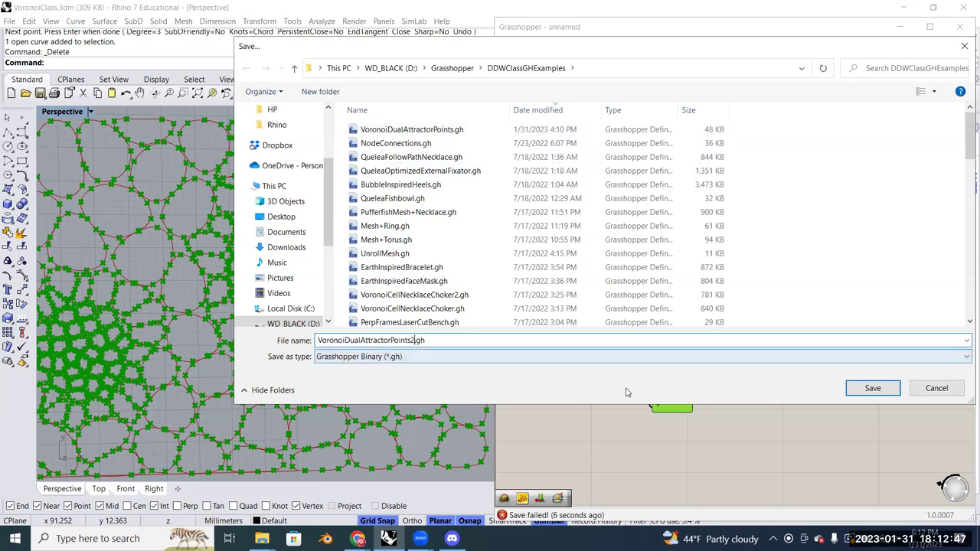
{"action": "left_click", "coordinate": [855, 389]}
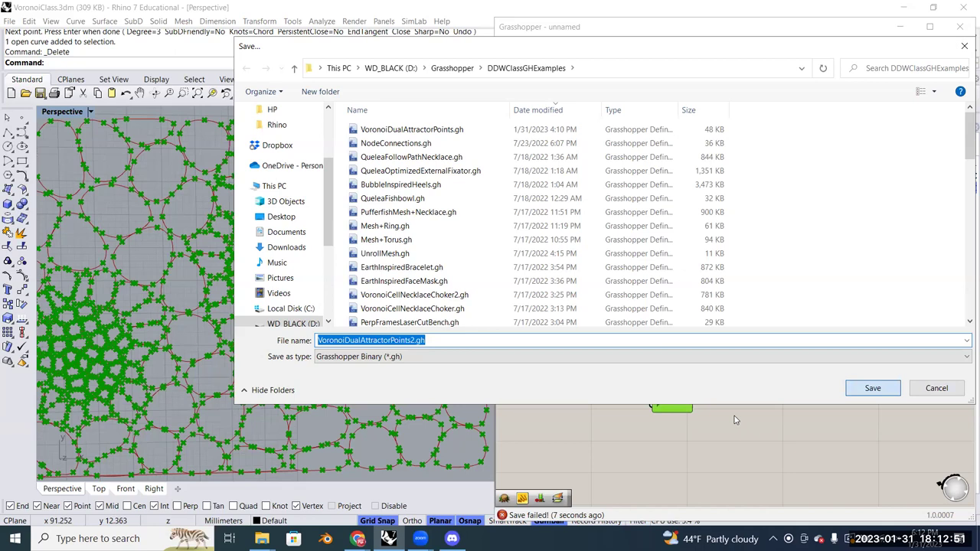
{"action": "key", "text": "Return"}
{"action": "left_click", "coordinate": [741, 367]}
{"action": "scroll", "coordinate": [731, 261], "scroll_direction": "up", "scroll_amount": 3}
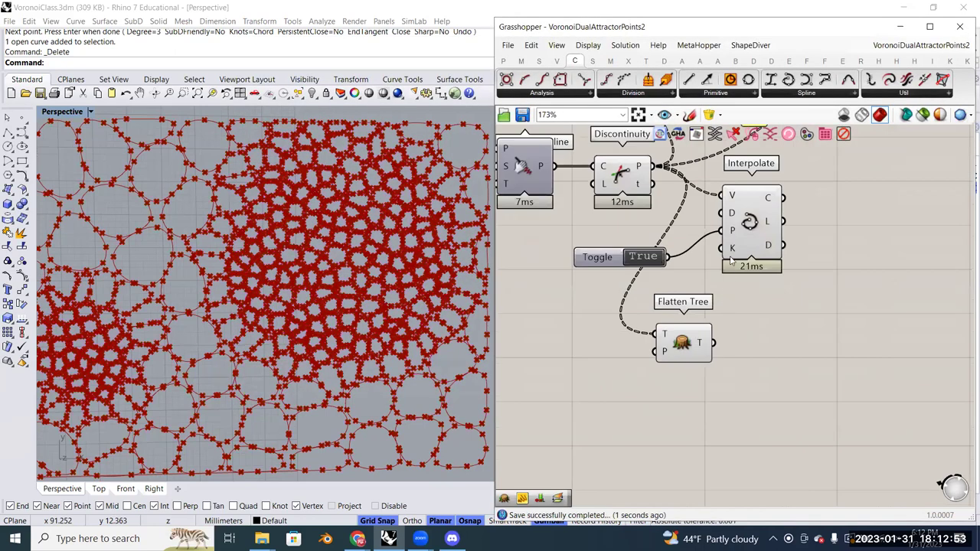
Compare the data structure of Discontinuity's P output with that of Flatten Tree's T output
{"action": "right_click_drag", "start_coordinate": [692, 286], "coordinate": [702, 309]}
{"action": "left_click", "coordinate": [694, 360]}
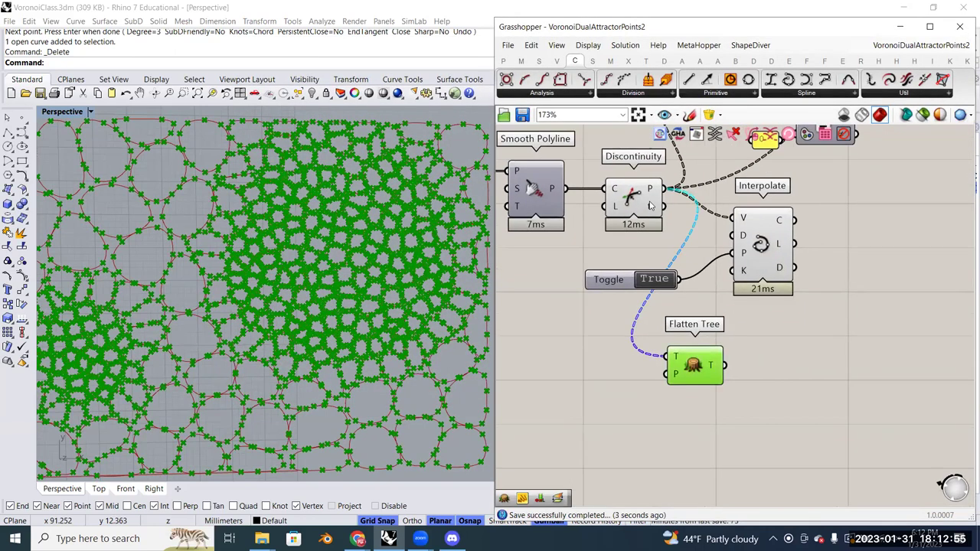
{"action": "mouse_move", "coordinate": [650, 200]}
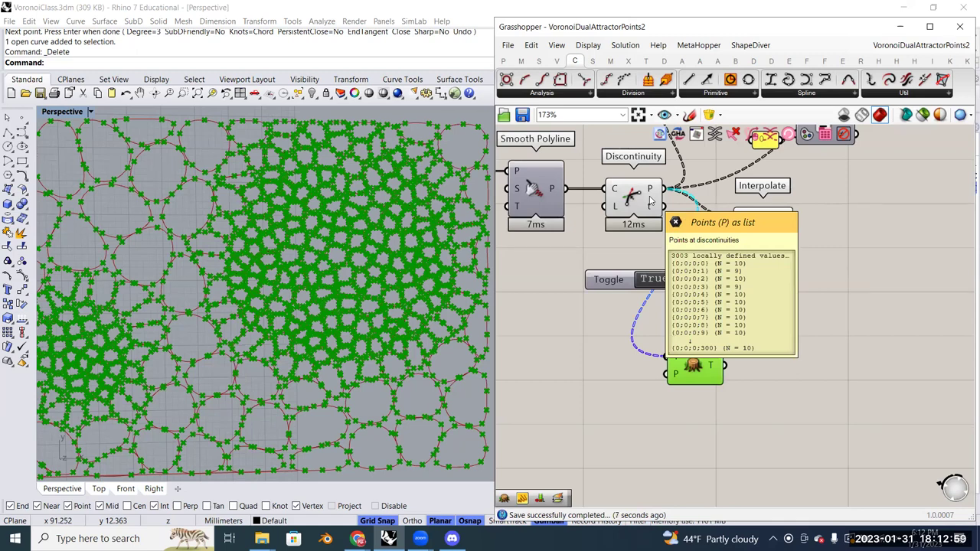
{"action": "right_click_drag", "start_coordinate": [722, 344], "coordinate": [692, 320]}
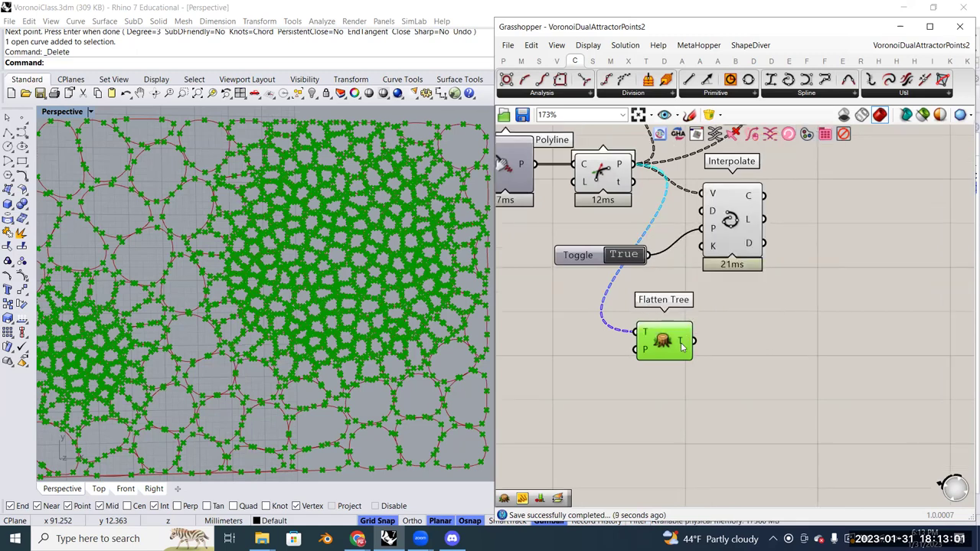
{"action": "mouse_move", "coordinate": [682, 346]}
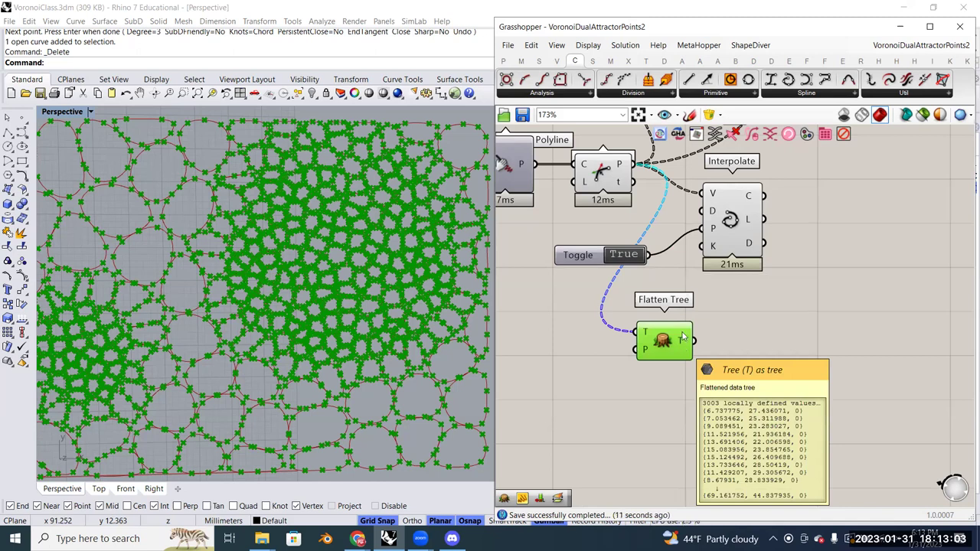
Add a PolyLine component beside Flatten Tree, connect Discontinuity's P output to its V input, and inspect the resulting outlines
{"action": "double_click", "coordinate": [800, 333]}
{"action": "type", "text": "polyli"}
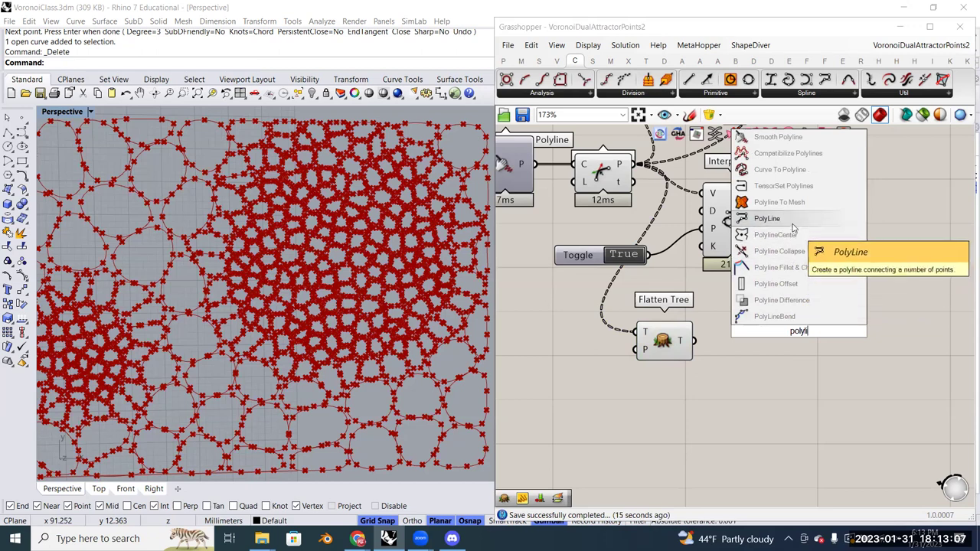
{"action": "left_click", "coordinate": [767, 218]}
{"action": "right_click_drag", "start_coordinate": [648, 168], "coordinate": [663, 217]}
{"action": "left_click", "coordinate": [650, 218]}
{"action": "left_click_drag", "start_coordinate": [650, 214], "coordinate": [785, 372]}
{"action": "left_click", "coordinate": [811, 381]}
{"action": "scroll", "coordinate": [339, 399], "scroll_direction": "up", "scroll_amount": 4}
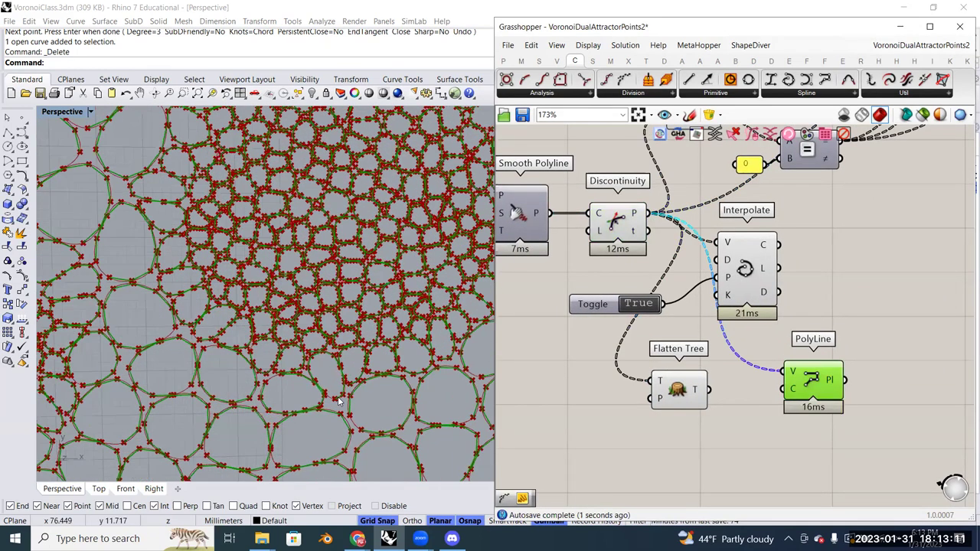
Feed Flatten Tree's T output into PolyLine's V input instead, and select Interpolate to compare its curves with the flattened polyline
{"action": "right_click_drag", "start_coordinate": [720, 421], "coordinate": [726, 407]}
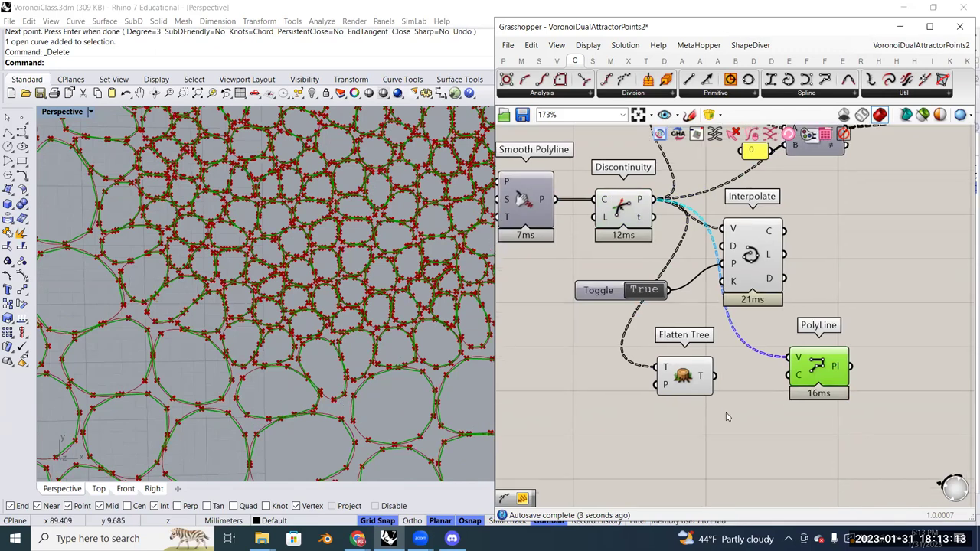
{"action": "left_click_drag", "start_coordinate": [714, 375], "coordinate": [789, 358]}
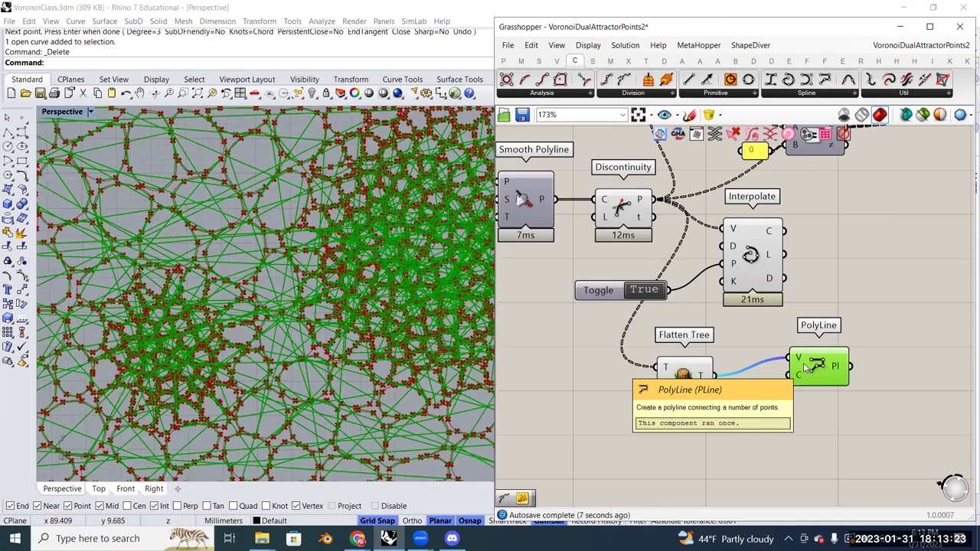
{"action": "left_click", "coordinate": [750, 256]}
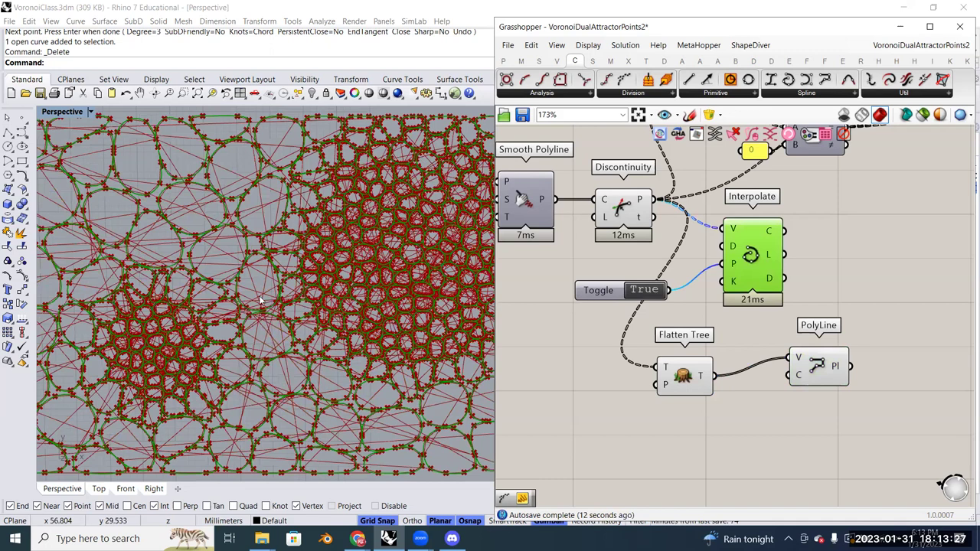
Check the Cull Pattern component and connect its L output to Interpolate's V input in place of the Discontinuity points
{"action": "scroll", "coordinate": [695, 384], "scroll_direction": "down", "scroll_amount": 3}
{"action": "right_click_drag", "start_coordinate": [878, 302], "coordinate": [793, 342]}
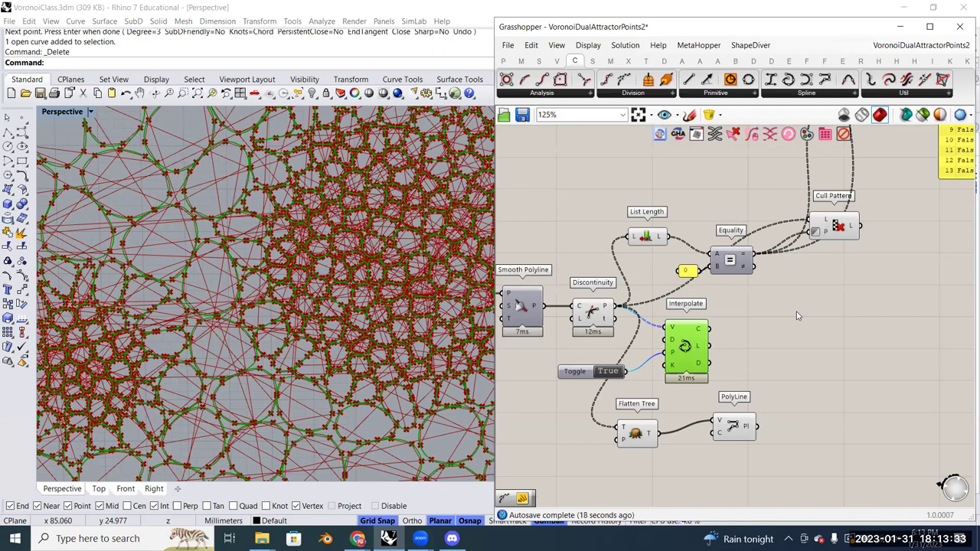
{"action": "right_click_drag", "start_coordinate": [808, 304], "coordinate": [809, 314]}
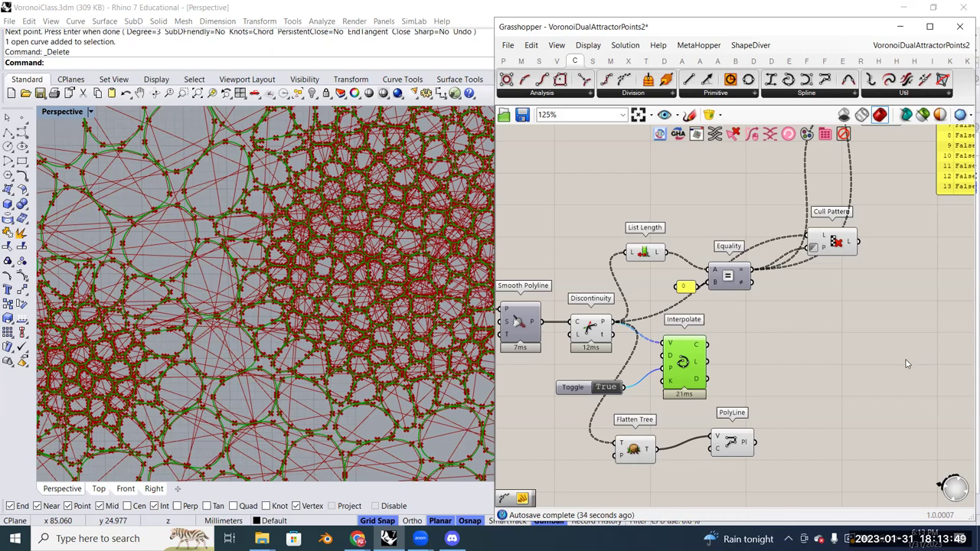
{"action": "scroll", "coordinate": [741, 337], "scroll_direction": "down", "scroll_amount": 2}
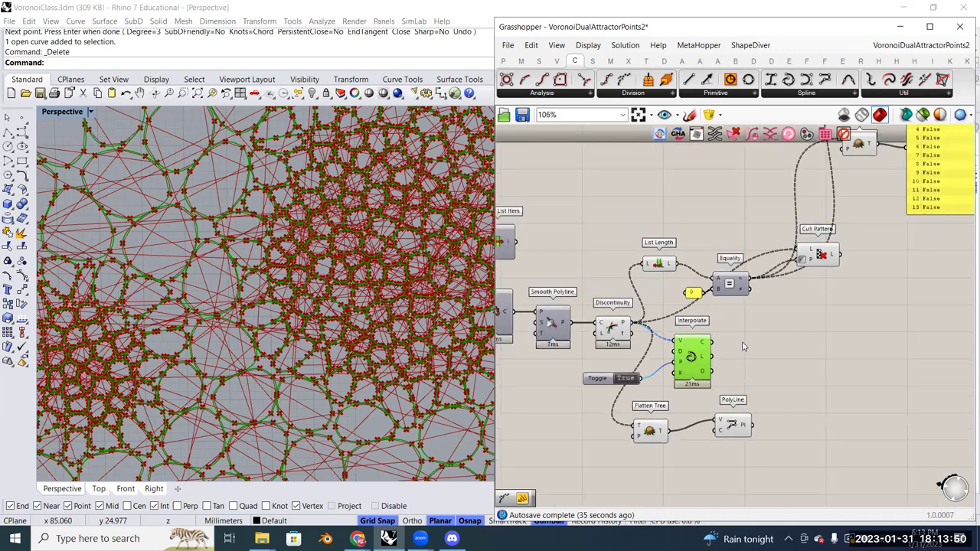
{"action": "left_click", "coordinate": [821, 256]}
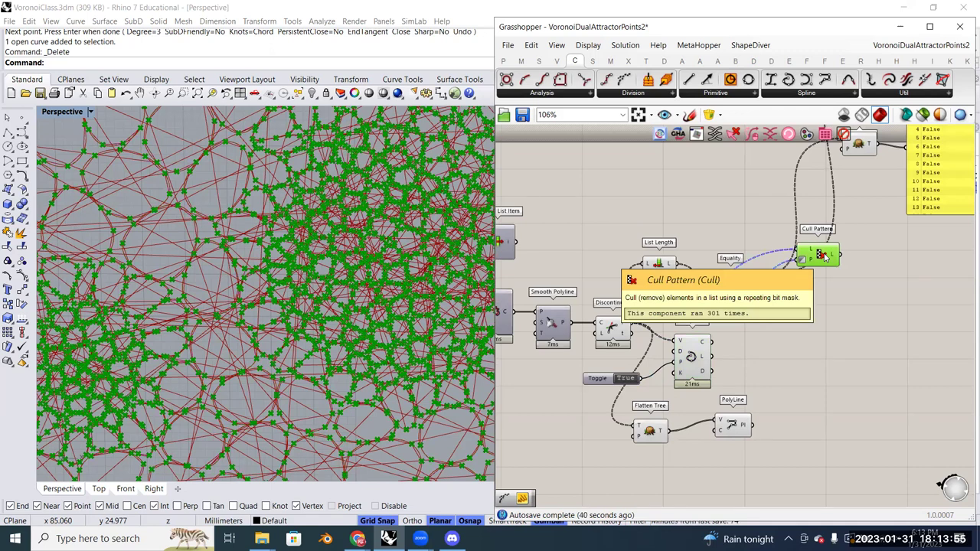
{"action": "mouse_move", "coordinate": [838, 253]}
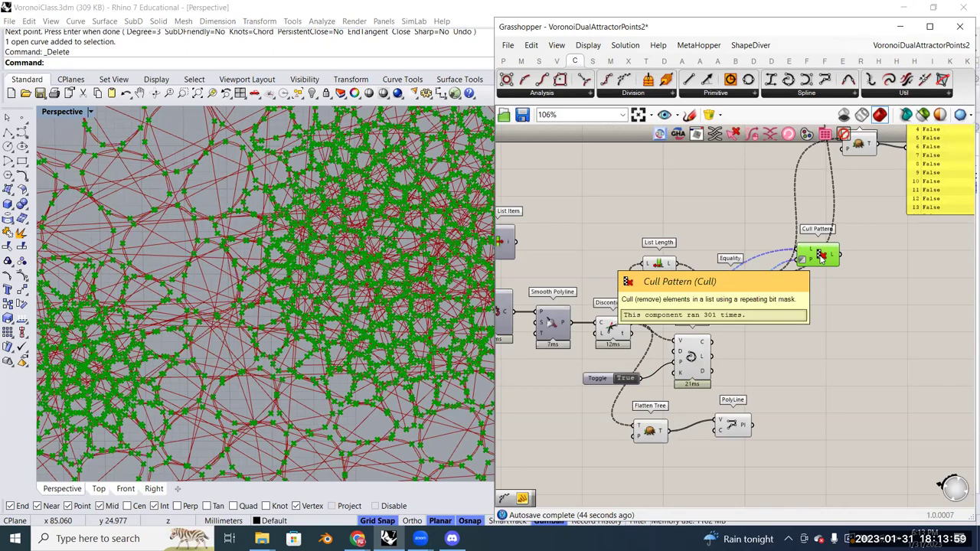
{"action": "left_click_drag", "start_coordinate": [837, 259], "coordinate": [733, 352]}
Turn off the preview of the Flatten Tree and PolyLine components
{"action": "left_click_drag", "start_coordinate": [763, 451], "coordinate": [582, 412]}
{"action": "right_click", "coordinate": [582, 411]}
{"action": "left_click", "coordinate": [612, 358]}
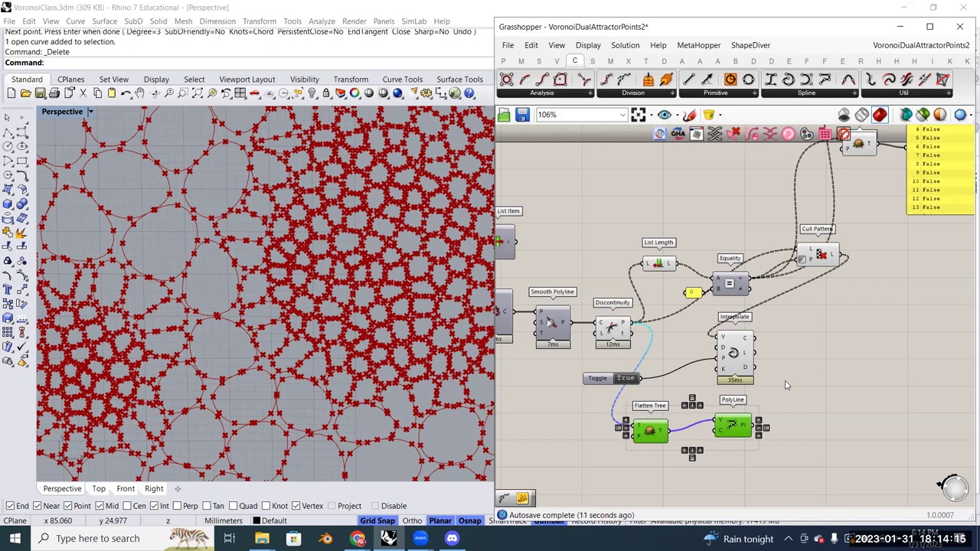
Check Interpolate's curves, then move Interpolate and its toggle into the free space below Cull Pattern
{"action": "left_click", "coordinate": [742, 356]}
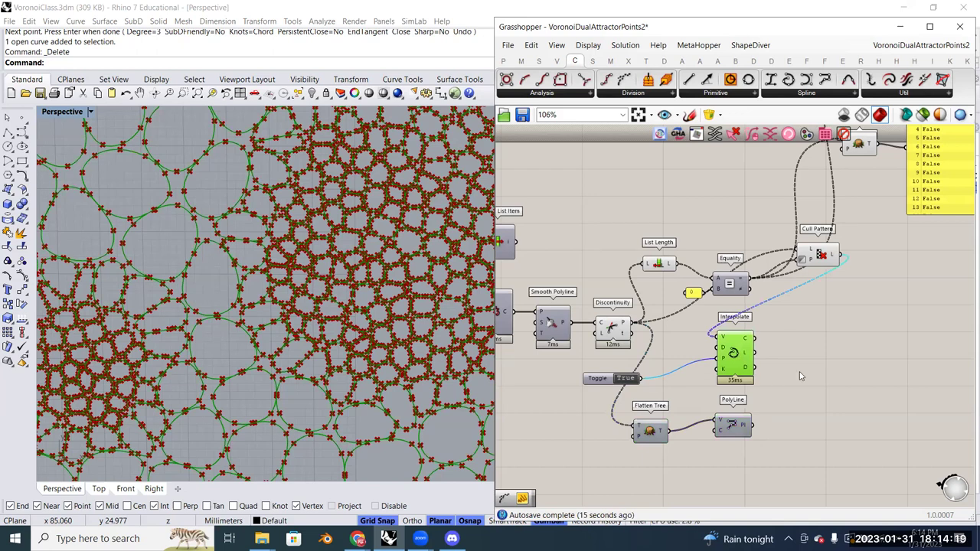
{"action": "left_click_drag", "start_coordinate": [794, 377], "coordinate": [773, 373]}
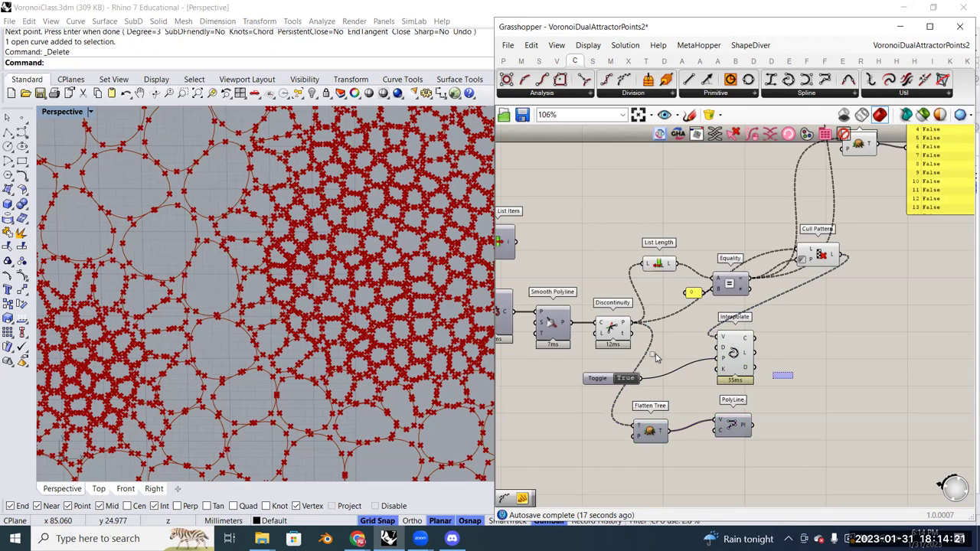
{"action": "left_click_drag", "start_coordinate": [656, 357], "coordinate": [649, 333]}
{"action": "left_click_drag", "start_coordinate": [727, 356], "coordinate": [854, 327]}
{"action": "left_click", "coordinate": [795, 328]}
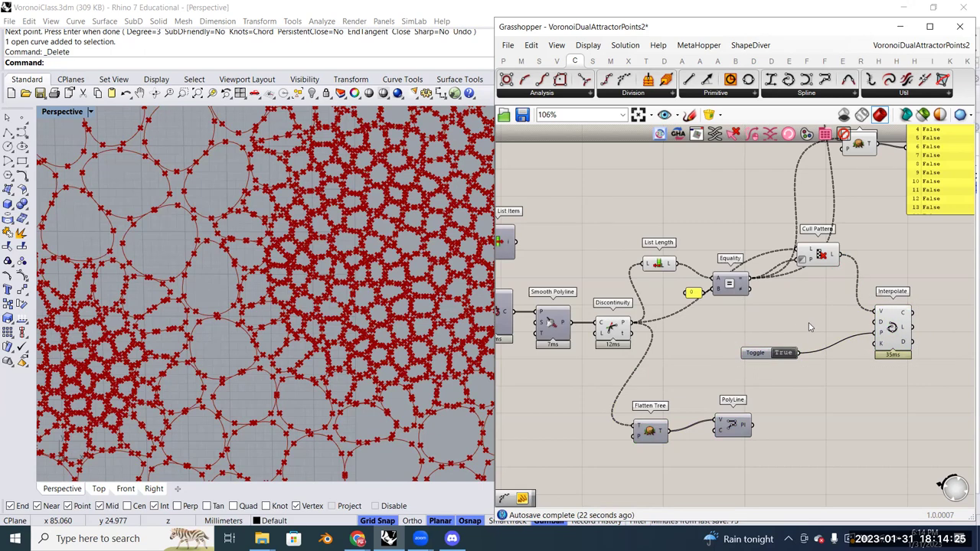
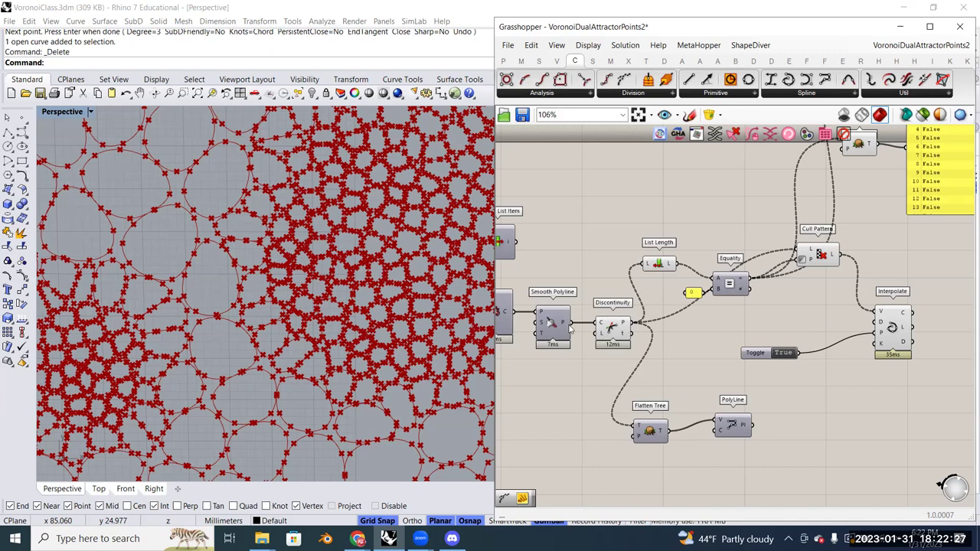
Inspect the data in Discontinuity's P output and List Length's L output, then view the surrounding definition
{"action": "scroll", "coordinate": [626, 325], "scroll_direction": "up", "scroll_amount": 3}
{"action": "mouse_move", "coordinate": [628, 324]}
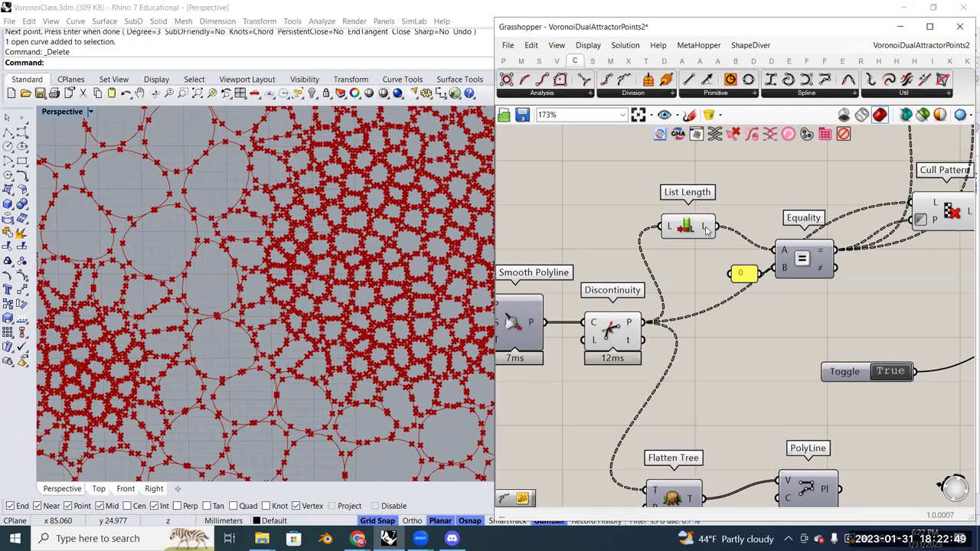
{"action": "mouse_move", "coordinate": [706, 229]}
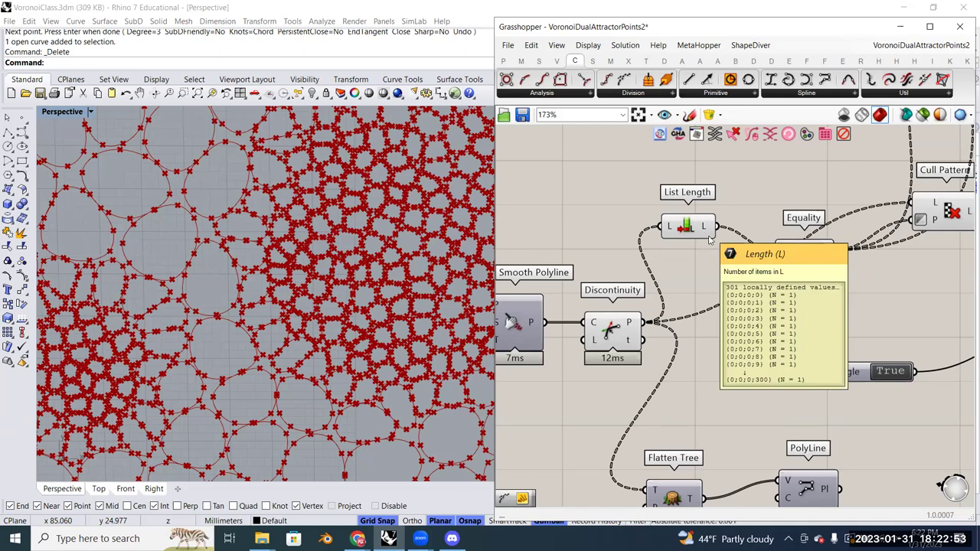
{"action": "scroll", "coordinate": [716, 268], "scroll_direction": "down", "scroll_amount": 1}
{"action": "scroll", "coordinate": [716, 268], "scroll_direction": "down", "scroll_amount": 4}
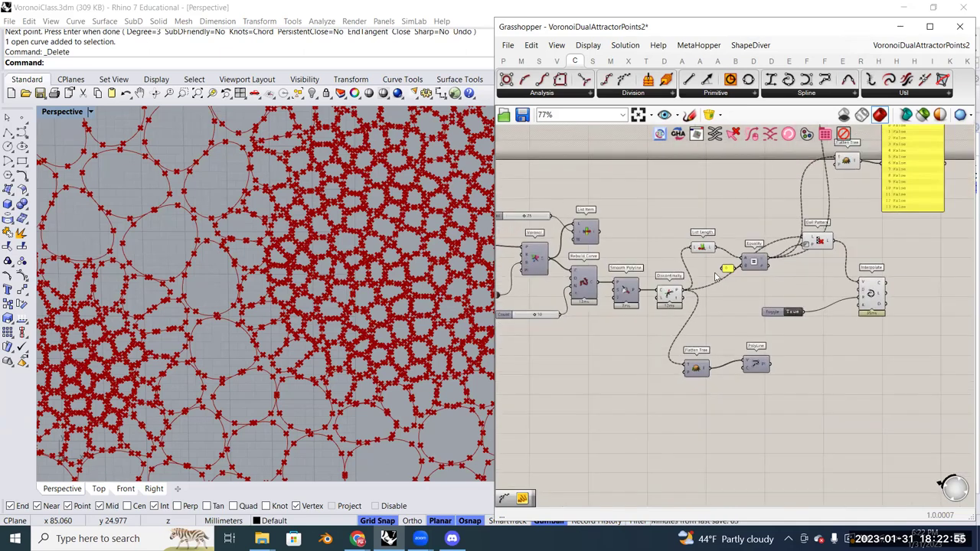
Examine the Voronoi attractor-point definition from its inputs to the curve components, along with its preview in the Perspective viewport
{"action": "right_click_drag", "start_coordinate": [817, 283], "coordinate": [818, 286]}
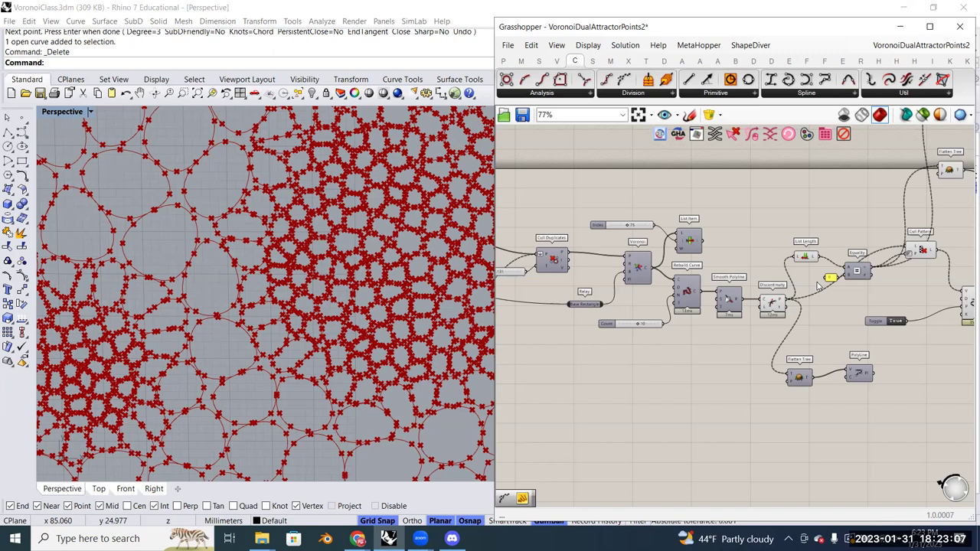
{"action": "scroll", "coordinate": [819, 286], "scroll_direction": "down", "scroll_amount": 5}
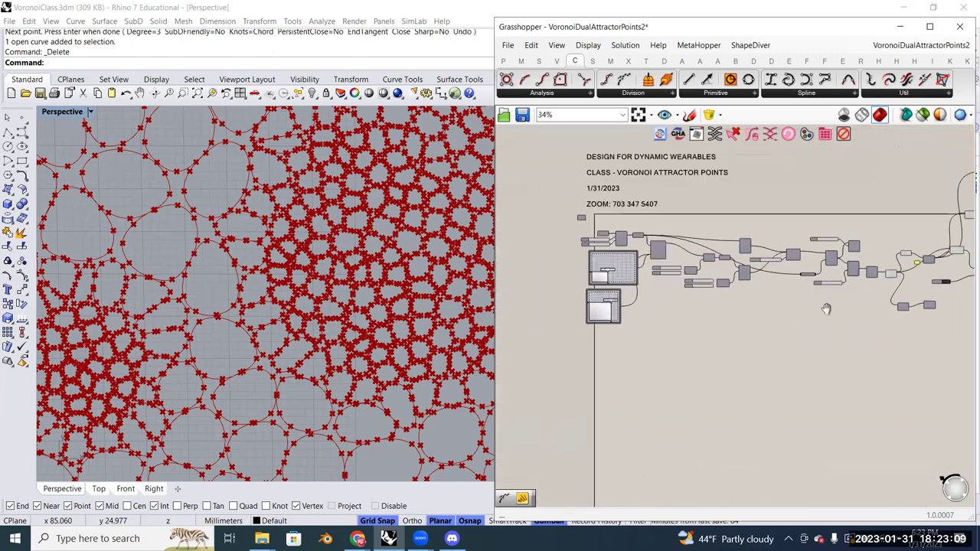
{"action": "right_click_drag", "start_coordinate": [827, 308], "coordinate": [815, 309]}
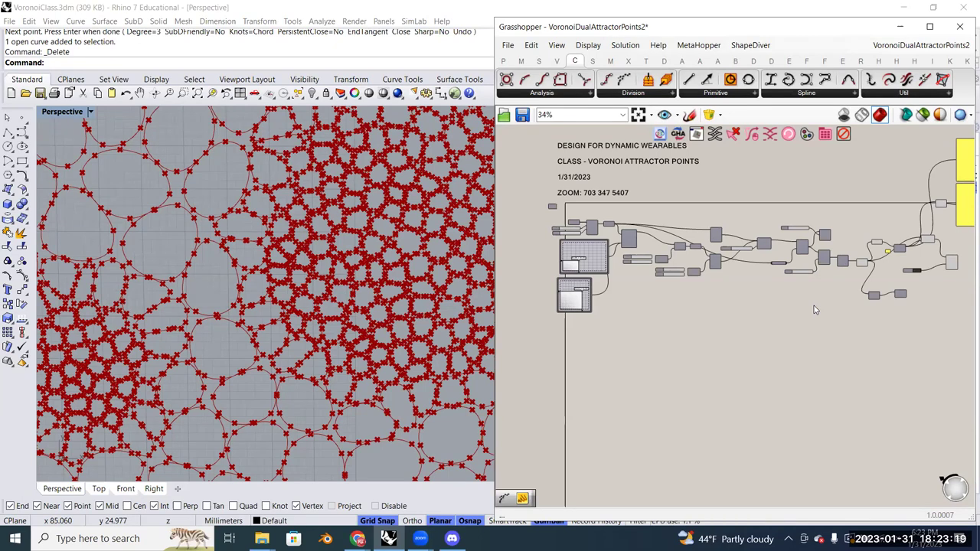
{"action": "scroll", "coordinate": [641, 320], "scroll_direction": "up", "scroll_amount": 3}
{"action": "scroll", "coordinate": [758, 291], "scroll_direction": "up", "scroll_amount": 2}
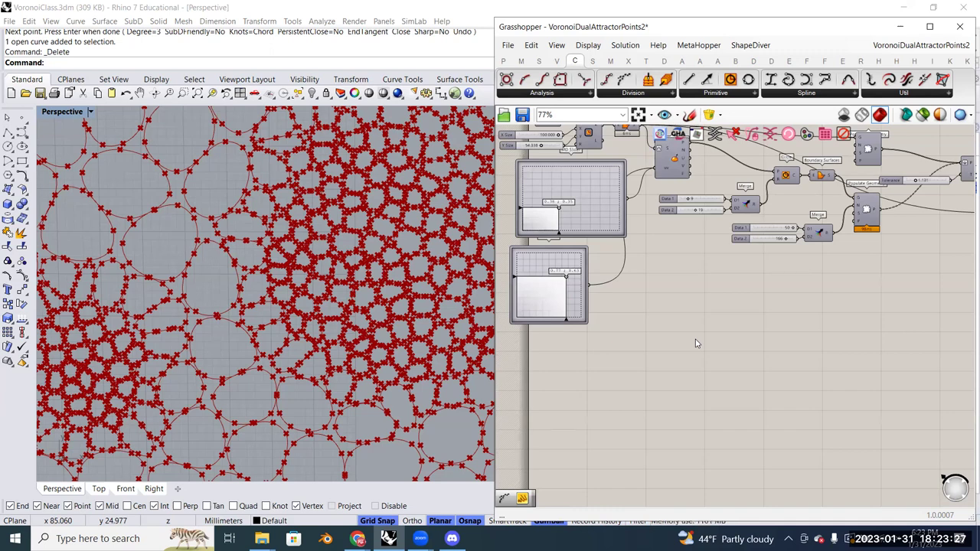
{"action": "scroll", "coordinate": [696, 343], "scroll_direction": "down", "scroll_amount": 2}
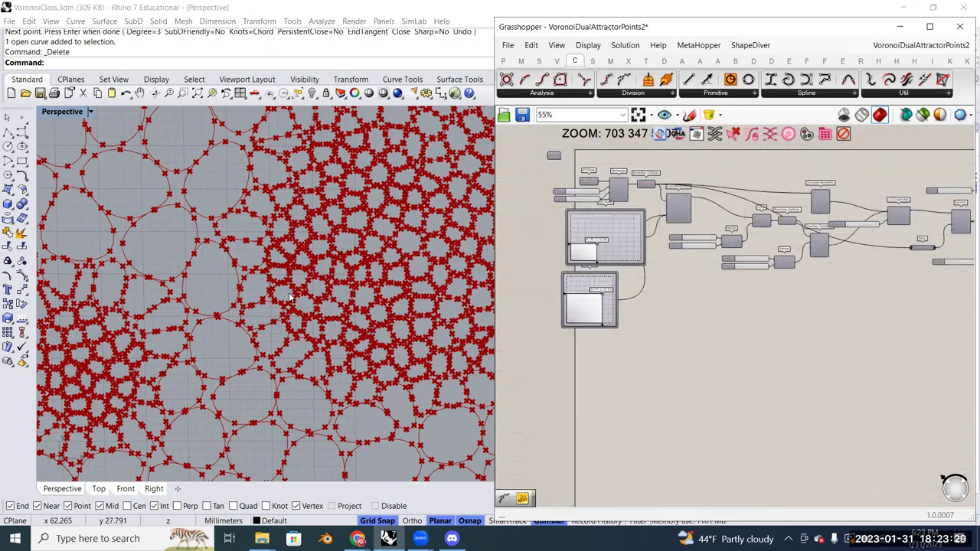
{"action": "right_click_drag", "start_coordinate": [289, 297], "coordinate": [289, 297]}
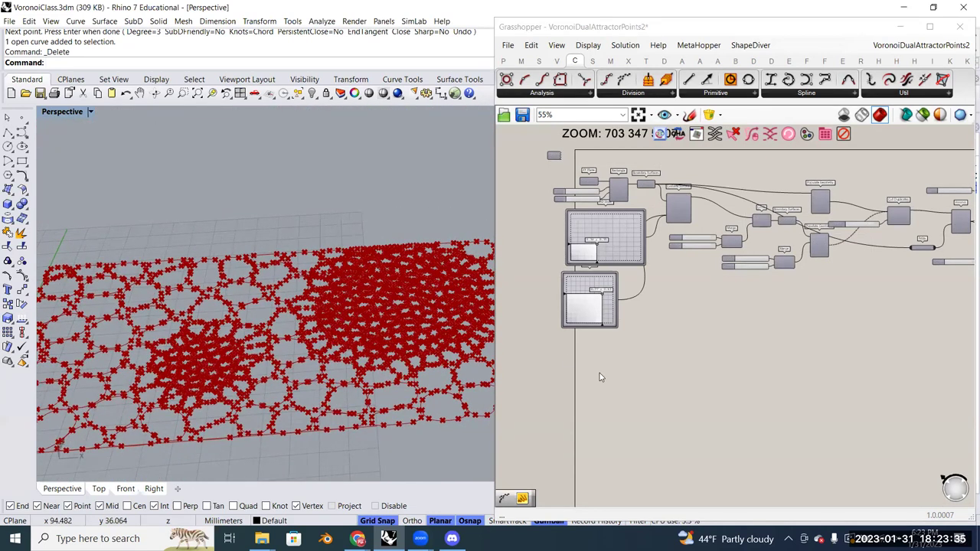
{"action": "scroll", "coordinate": [600, 374], "scroll_direction": "up", "scroll_amount": 2}
{"action": "right_click_drag", "start_coordinate": [780, 327], "coordinate": [749, 398]}
{"action": "scroll", "coordinate": [749, 398], "scroll_direction": "down", "scroll_amount": 4}
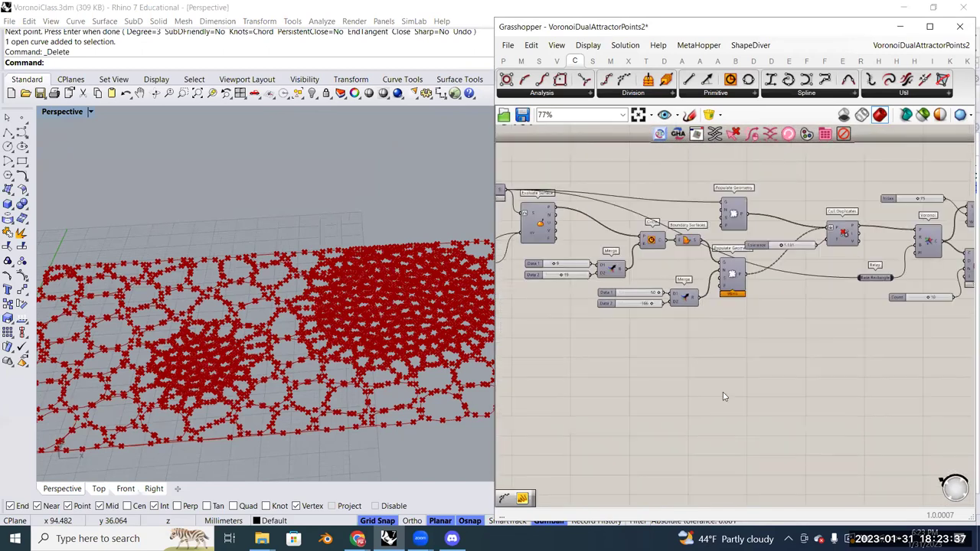
Turn off the preview of all components in the Voronoi definition and save the document
{"action": "right_click_drag", "start_coordinate": [873, 337], "coordinate": [810, 344]}
{"action": "left_click_drag", "start_coordinate": [833, 361], "coordinate": [581, 183]}
{"action": "right_click", "coordinate": [586, 185]}
{"action": "left_click", "coordinate": [595, 208]}
{"action": "right_click_drag", "start_coordinate": [595, 208], "coordinate": [794, 344]}
{"action": "left_click", "coordinate": [793, 344]}
{"action": "right_click_drag", "start_coordinate": [696, 360], "coordinate": [735, 313]}
{"action": "scroll", "coordinate": [722, 337], "scroll_direction": "up", "scroll_amount": 2}
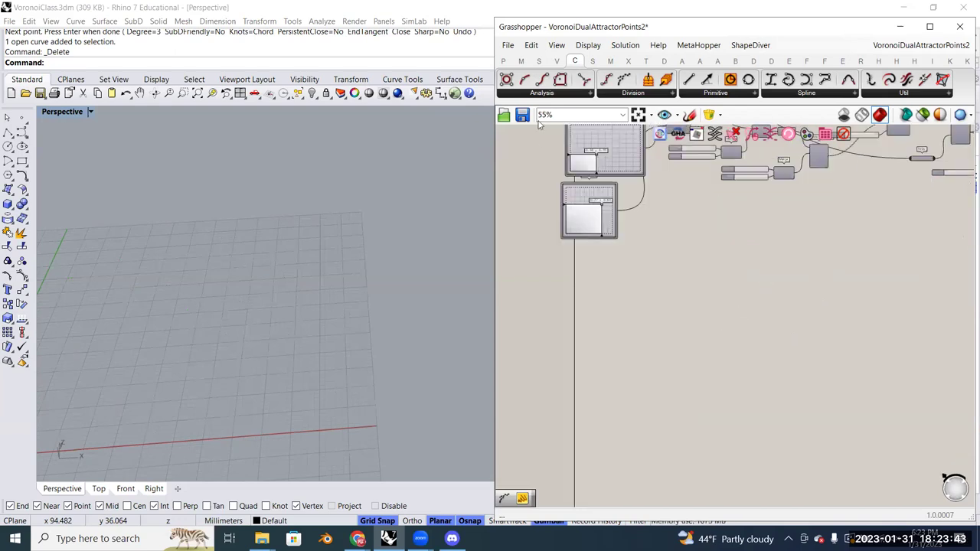
{"action": "key", "text": "ctrl+s"}
{"action": "right_click_drag", "start_coordinate": [643, 295], "coordinate": [695, 273]}
{"action": "scroll", "coordinate": [650, 370], "scroll_direction": "down", "scroll_amount": 2}
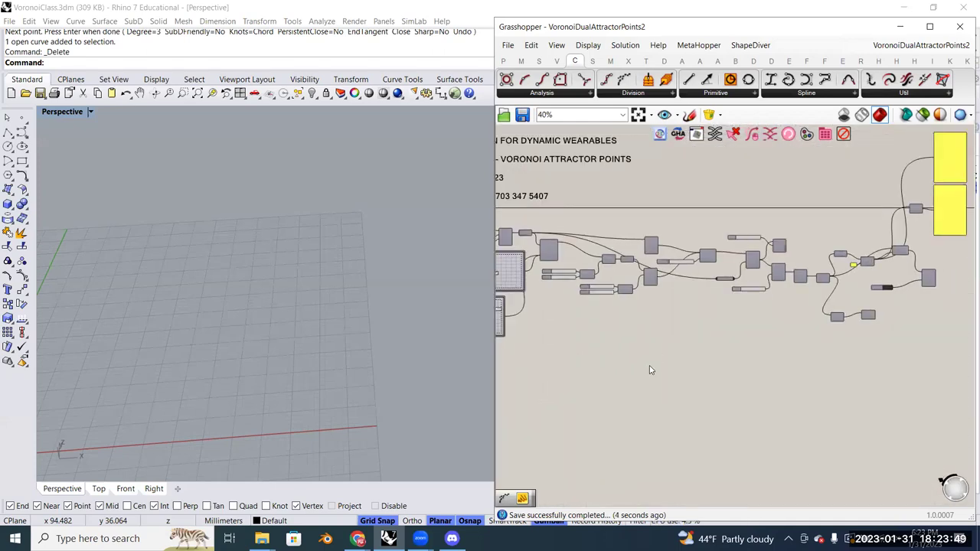
{"action": "scroll", "coordinate": [712, 339], "scroll_direction": "up", "scroll_amount": 5}
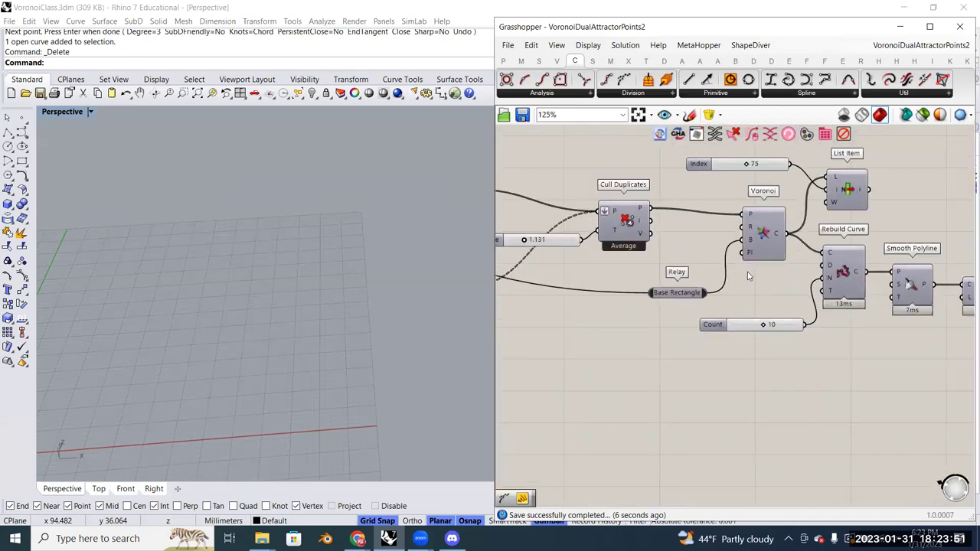
{"action": "scroll", "coordinate": [749, 276], "scroll_direction": "down", "scroll_amount": 2}
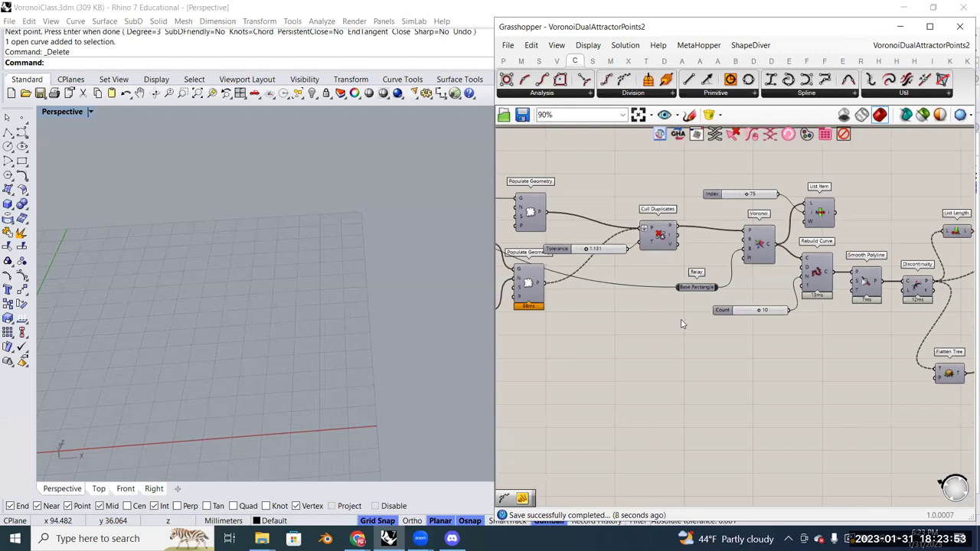
{"action": "right_click_drag", "start_coordinate": [678, 370], "coordinate": [795, 347]}
{"action": "scroll", "coordinate": [604, 328], "scroll_direction": "up", "scroll_amount": 4}
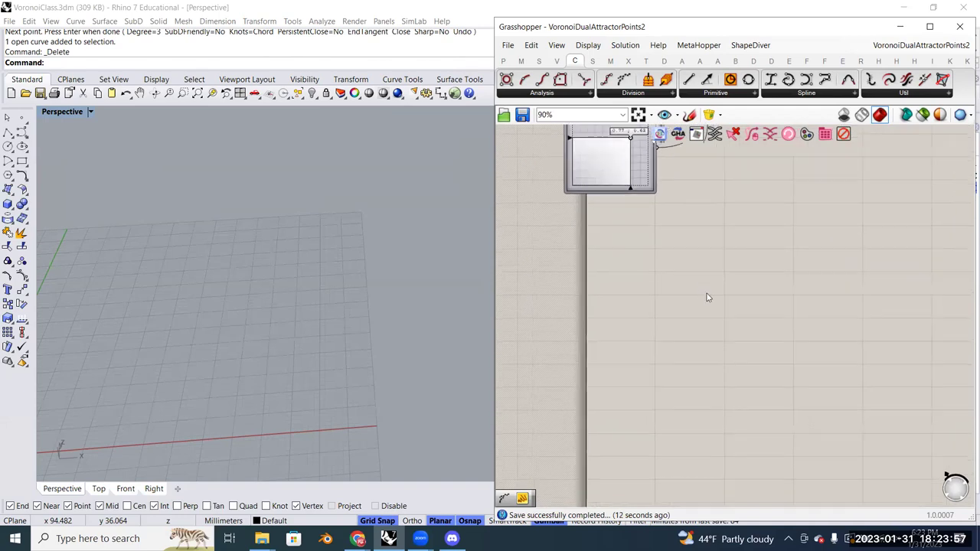
{"action": "double_click", "coordinate": [657, 319]}
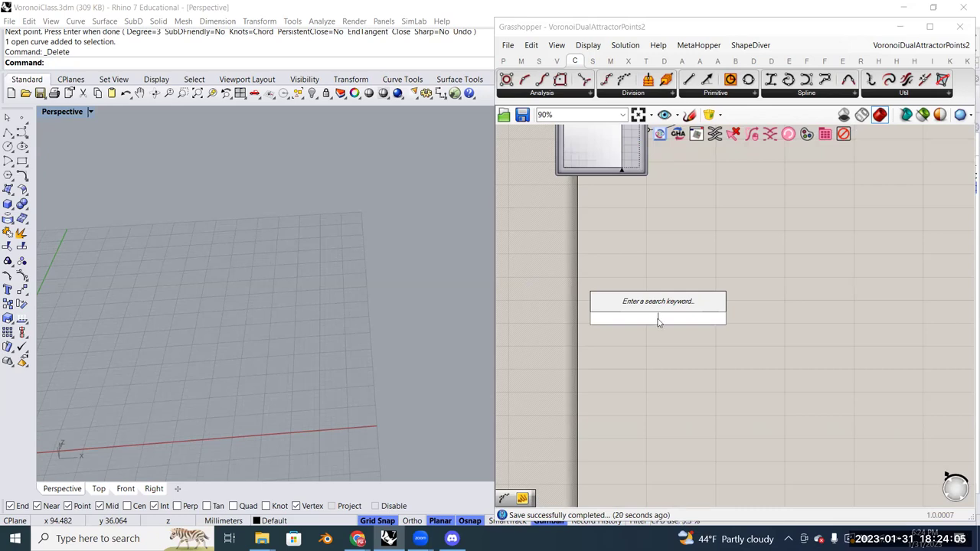
{"action": "scroll", "coordinate": [655, 386], "scroll_direction": "down", "scroll_amount": 5}
{"action": "scroll", "coordinate": [750, 263], "scroll_direction": "down", "scroll_amount": 2}
{"action": "left_click_drag", "start_coordinate": [875, 346], "coordinate": [555, 171]}
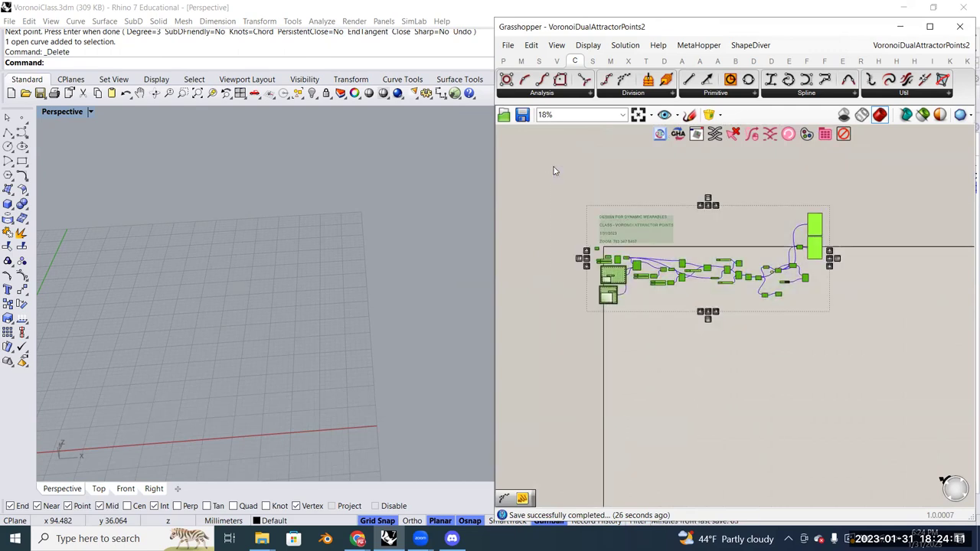
{"action": "right_click", "coordinate": [557, 188]}
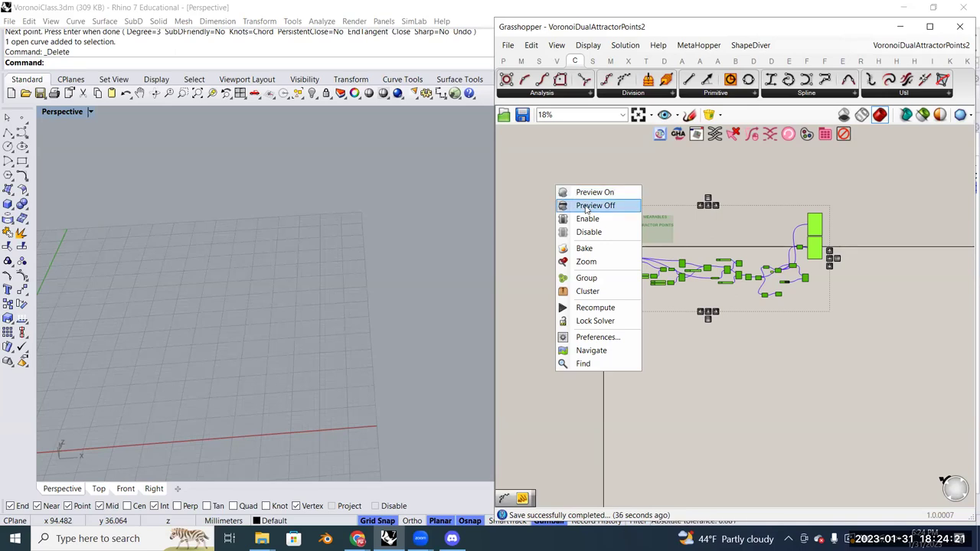
{"action": "left_click", "coordinate": [546, 184]}
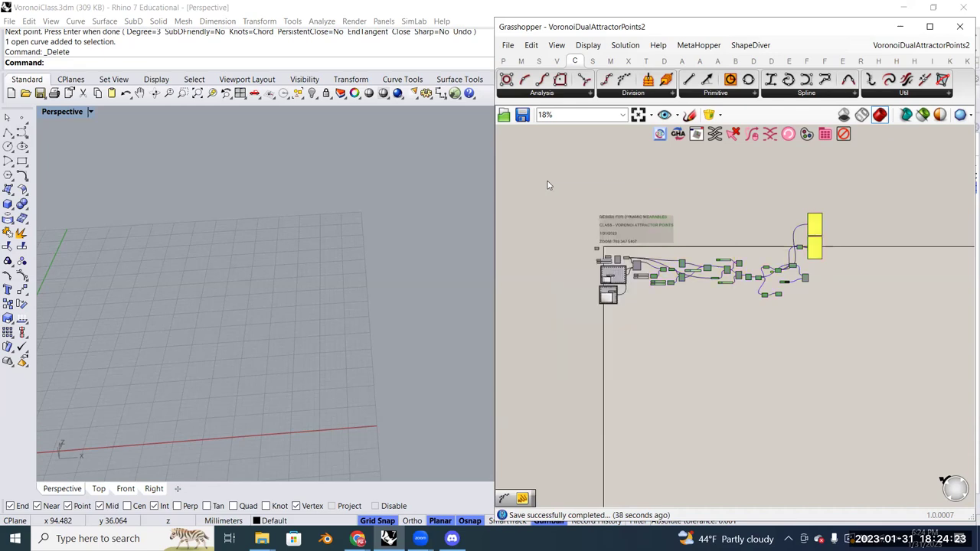
Add a Center Box component on the empty canvas area below the Voronoi definition
{"action": "scroll", "coordinate": [647, 350], "scroll_direction": "up", "scroll_amount": 4}
{"action": "scroll", "coordinate": [657, 319], "scroll_direction": "up", "scroll_amount": 2}
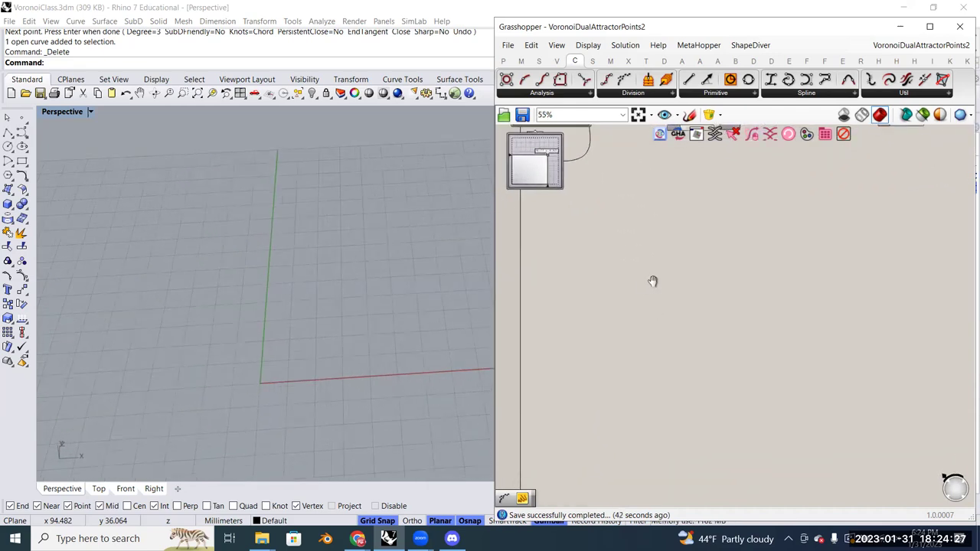
{"action": "scroll", "coordinate": [619, 254], "scroll_direction": "up", "scroll_amount": 2}
{"action": "mouse_move", "coordinate": [618, 223]}
{"action": "right_mouse_down"}
{"action": "mouse_move", "coordinate": [593, 225]}
{"action": "mouse_move", "coordinate": [625, 258]}
{"action": "mouse_move", "coordinate": [610, 237]}
{"action": "right_mouse_up"}
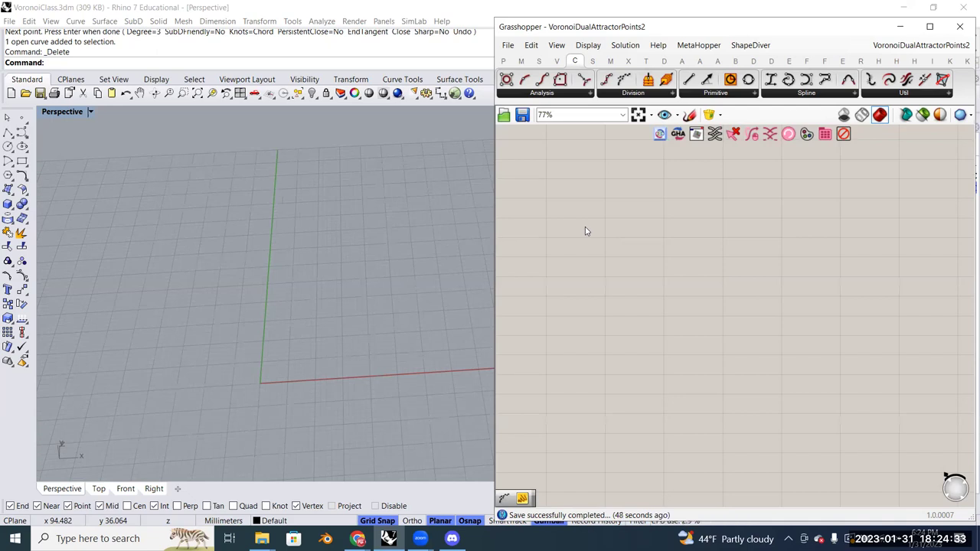
{"action": "double_click", "coordinate": [588, 230]}
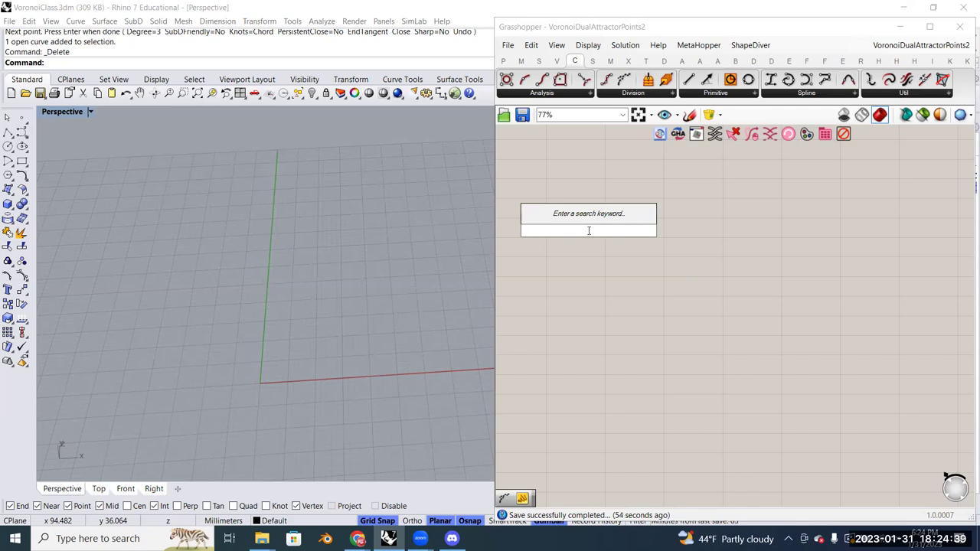
{"action": "type", "text": "box"}
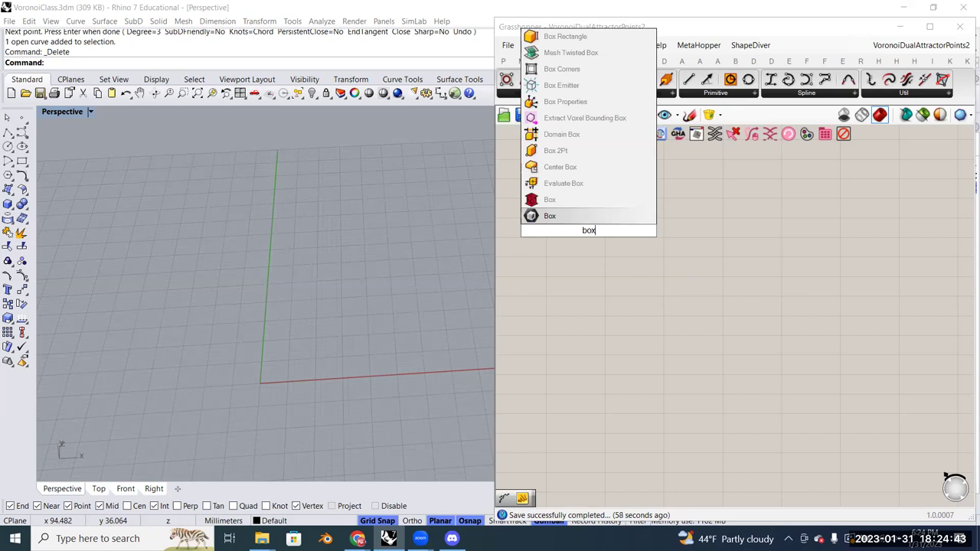
{"action": "left_click", "coordinate": [592, 172]}
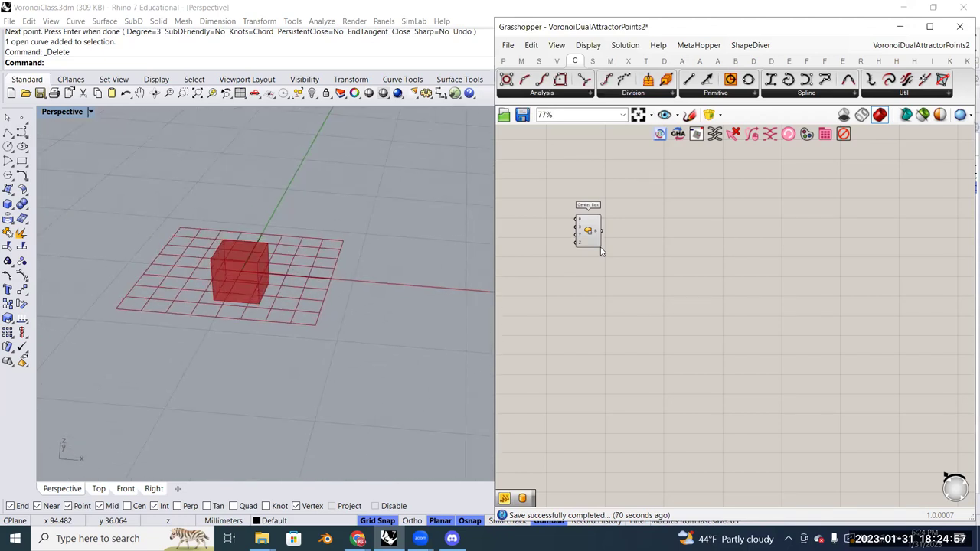
{"action": "left_click", "coordinate": [592, 232]}
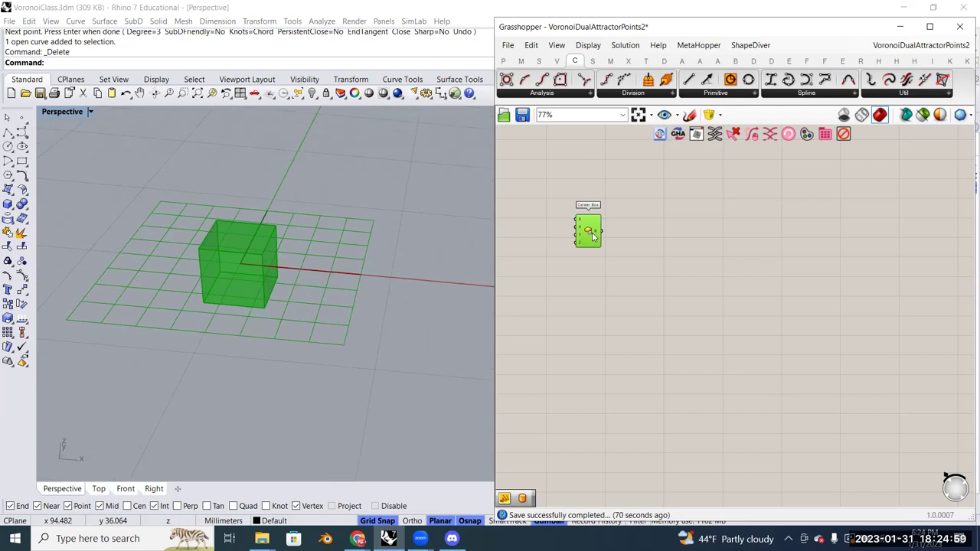
{"action": "left_click", "coordinate": [665, 266]}
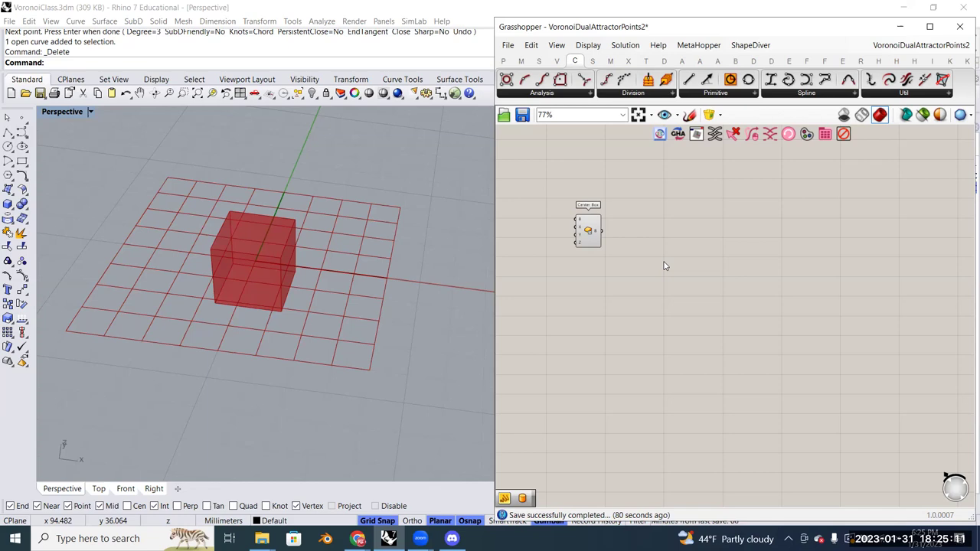
Create an integer number slider ranging from 1 to 20 beside the inputs of the Center Box
{"action": "scroll", "coordinate": [603, 257], "scroll_direction": "up", "scroll_amount": 3}
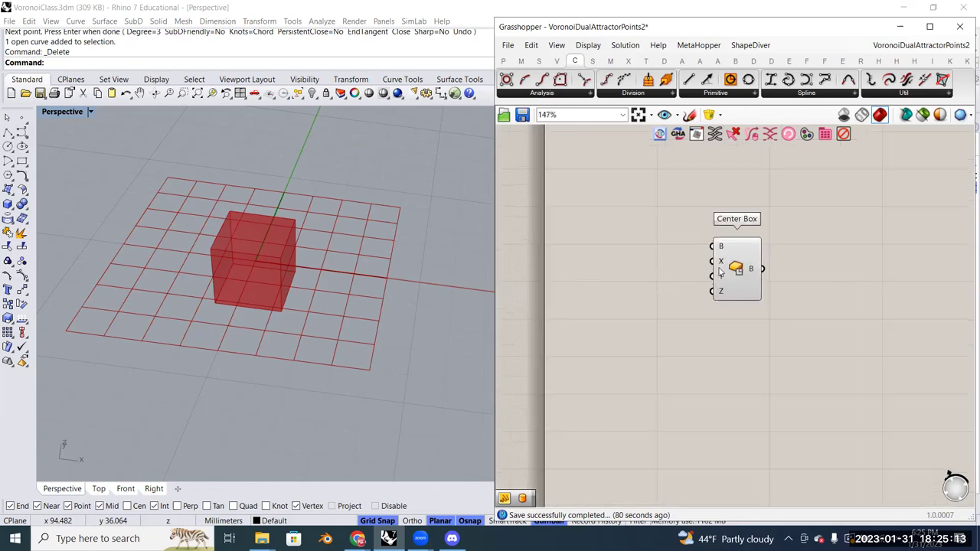
{"action": "mouse_move", "coordinate": [722, 265]}
{"action": "double_click", "coordinate": [645, 277]}
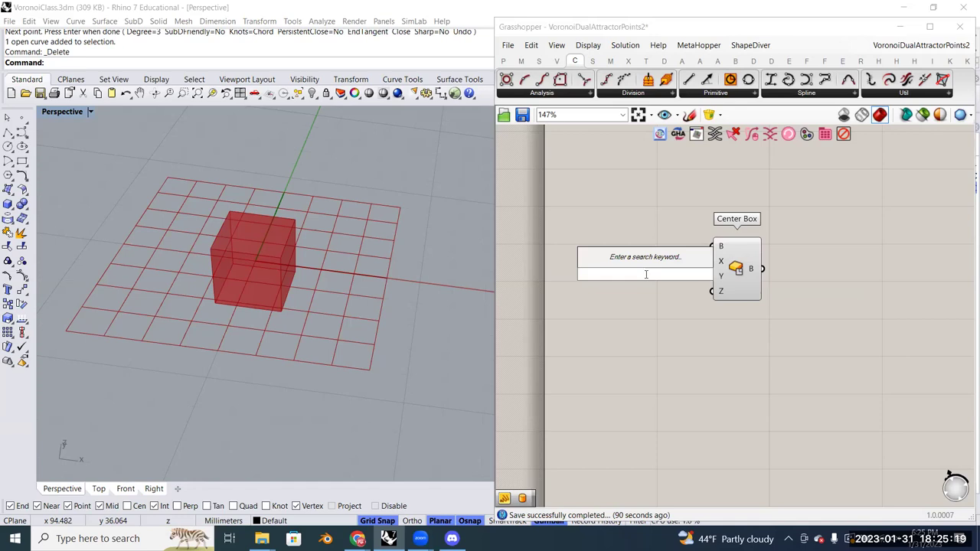
{"action": "type", "text": "1."}
{"action": "type", "text": ".20"}
{"action": "key", "text": "Return"}
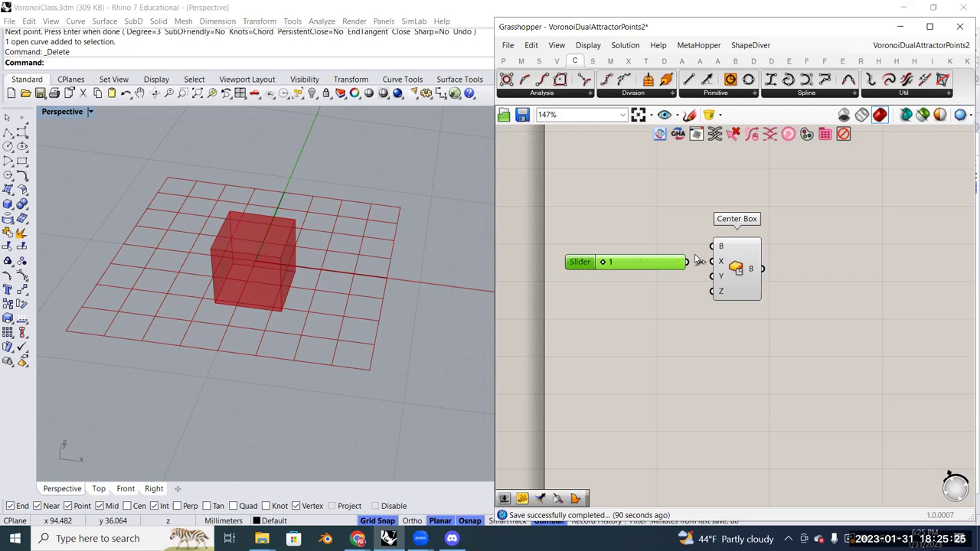
Duplicate the slider twice, align the three sliders in a column, and line up the Center Box's X, Y and Z inputs with them
{"action": "left_click_drag", "start_coordinate": [682, 262], "coordinate": [670, 304], "text": "alt"}
{"action": "left_click", "coordinate": [665, 283]}
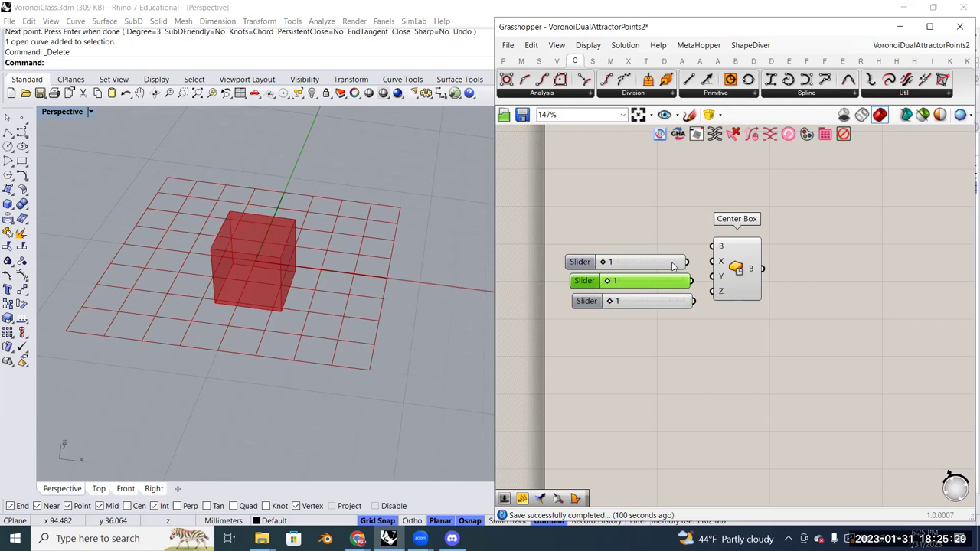
{"action": "left_click_drag", "start_coordinate": [673, 267], "coordinate": [679, 268]}
{"action": "left_click_drag", "start_coordinate": [684, 331], "coordinate": [635, 214]}
{"action": "left_click", "coordinate": [636, 239]}
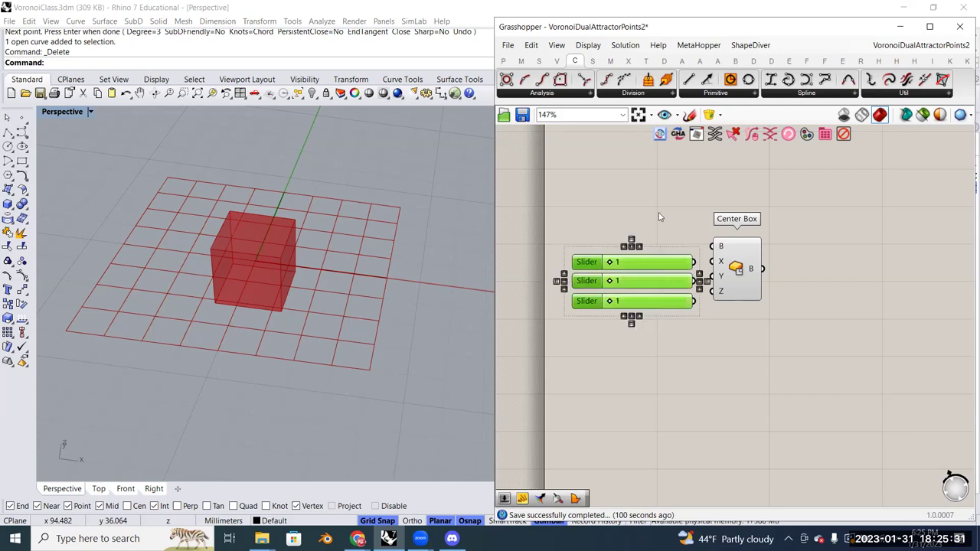
{"action": "left_click", "coordinate": [689, 227]}
{"action": "left_click_drag", "start_coordinate": [735, 266], "coordinate": [738, 271]}
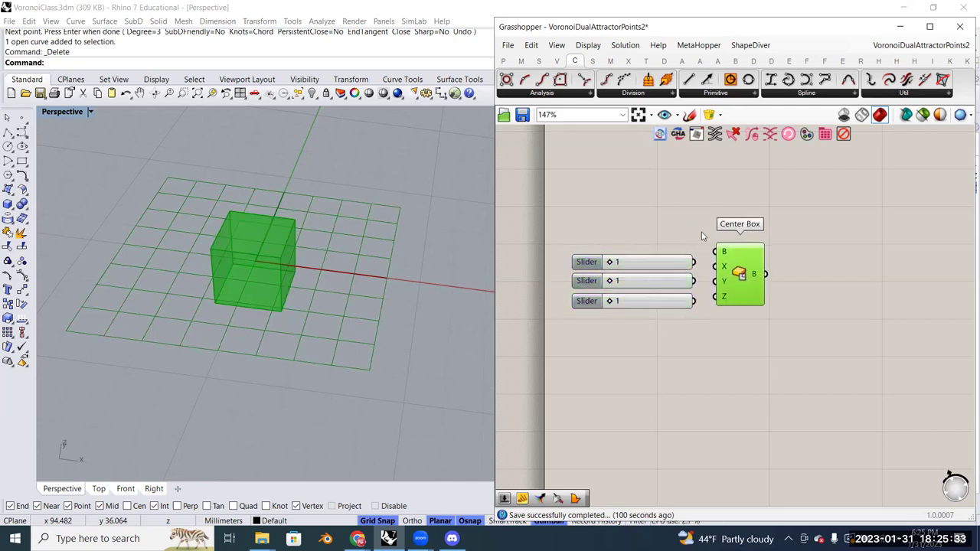
{"action": "left_click", "coordinate": [677, 208]}
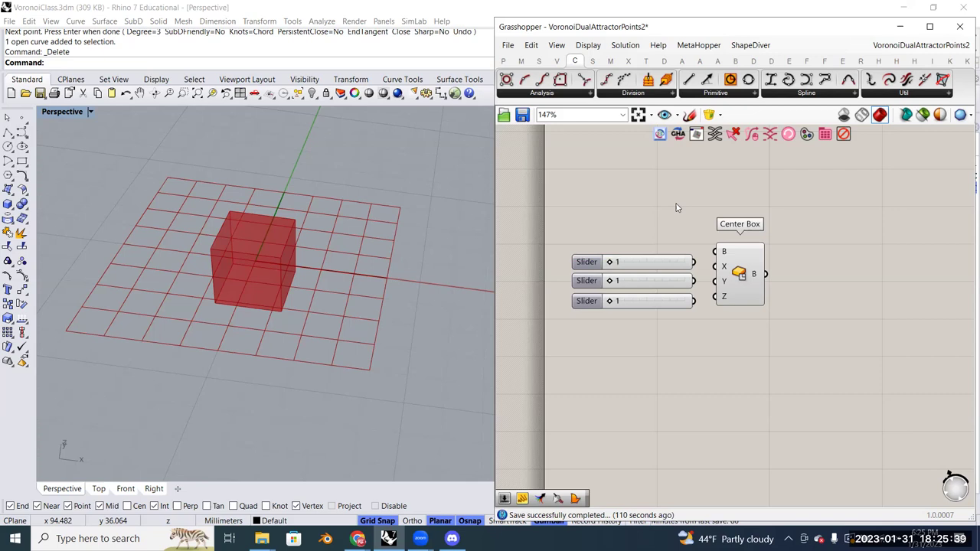
{"action": "left_click_drag", "start_coordinate": [665, 329], "coordinate": [612, 244]}
{"action": "right_click", "coordinate": [639, 305]}
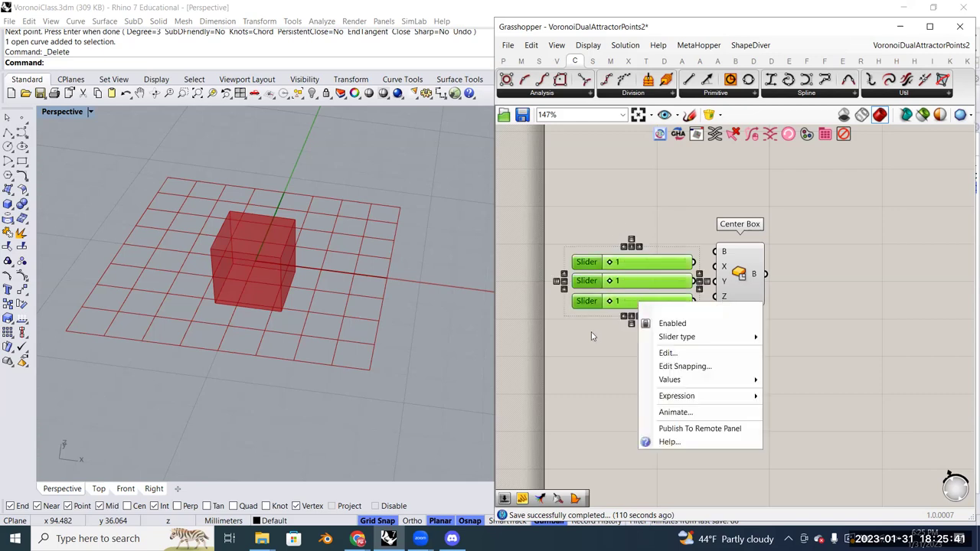
{"action": "left_click", "coordinate": [591, 334]}
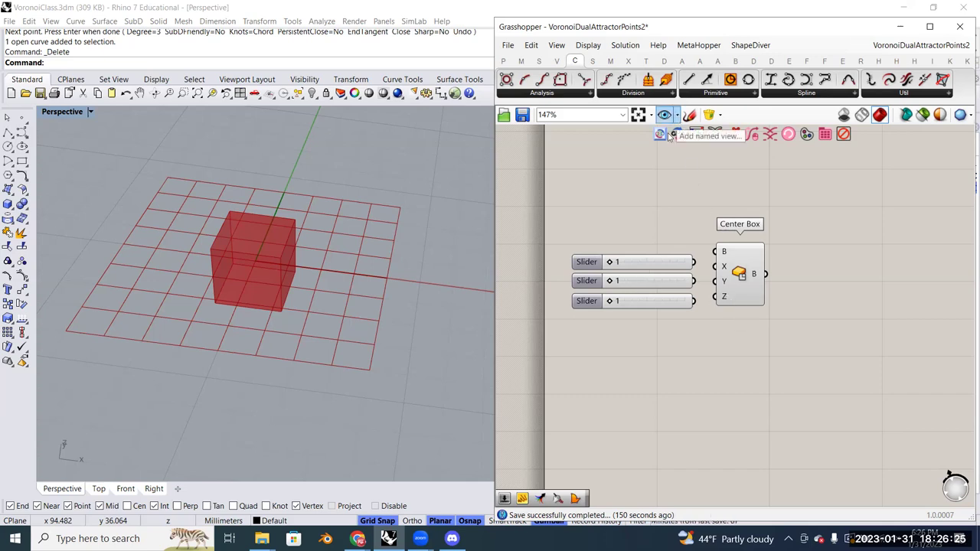
{"action": "key", "text": "alt"}
{"action": "key", "text": "Right"}
{"action": "key", "text": "Down"}
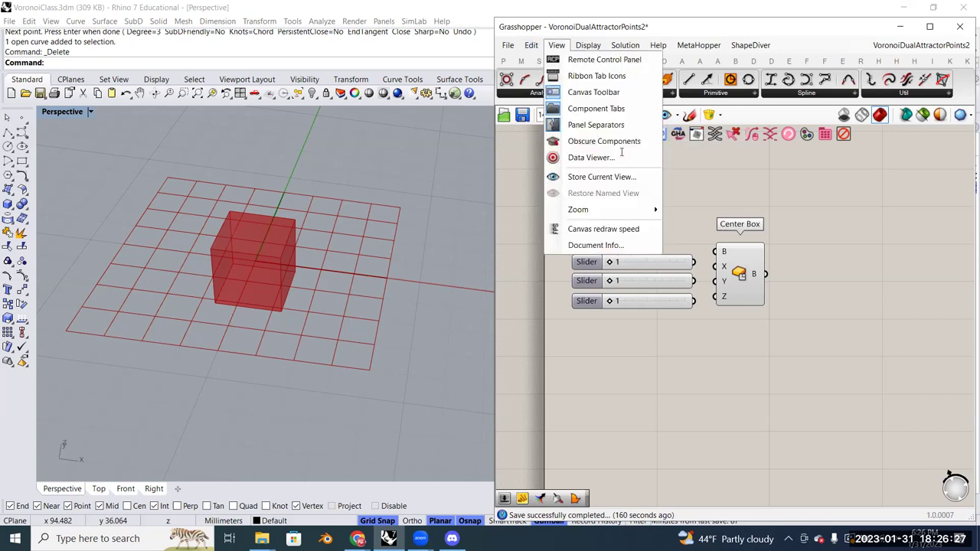
{"action": "key", "text": "Escape"}
{"action": "key", "text": "Left"}
{"action": "key", "text": "Down"}
{"action": "key", "text": "Left"}
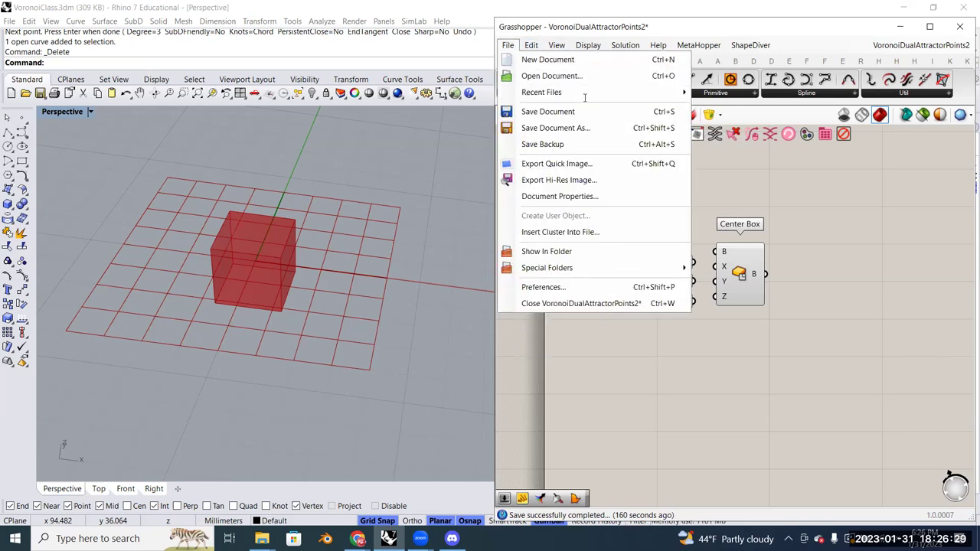
{"action": "left_click", "coordinate": [780, 358]}
{"action": "key", "text": "space"}
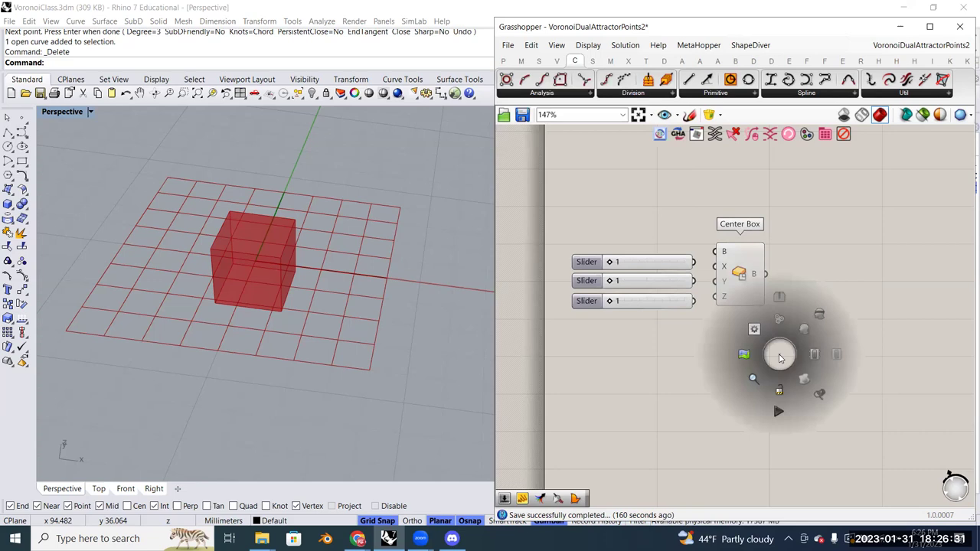
{"action": "left_click_drag", "start_coordinate": [813, 354], "coordinate": [566, 185]}
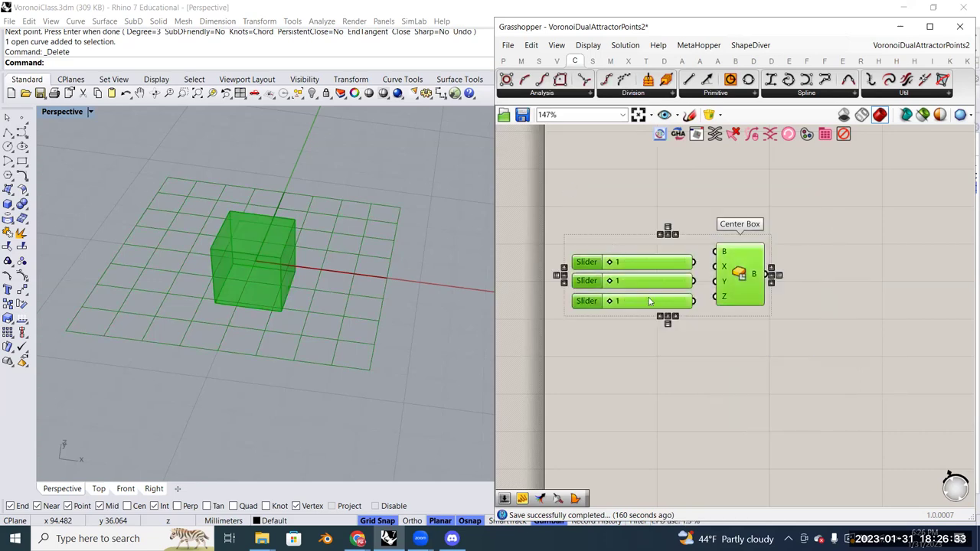
{"action": "middle_click", "coordinate": [698, 378]}
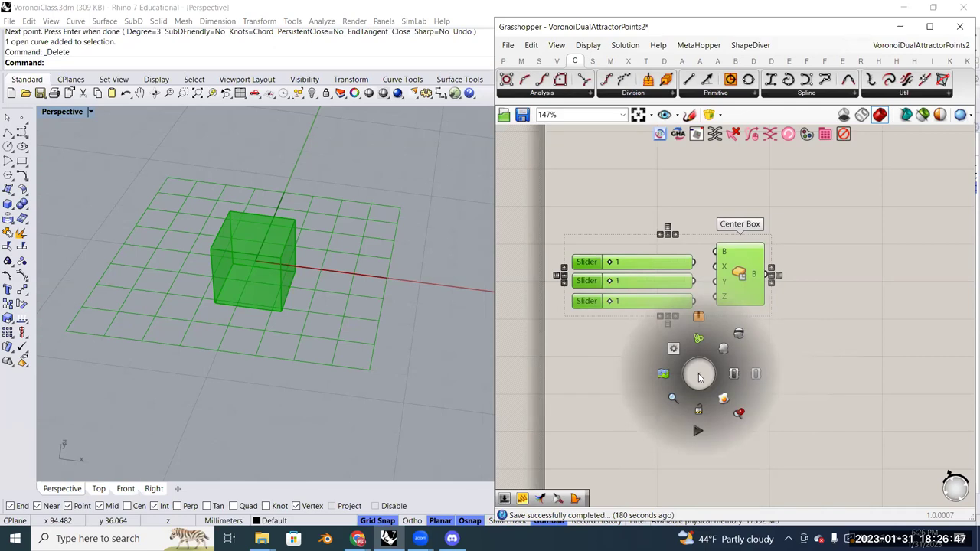
{"action": "right_click", "coordinate": [822, 340]}
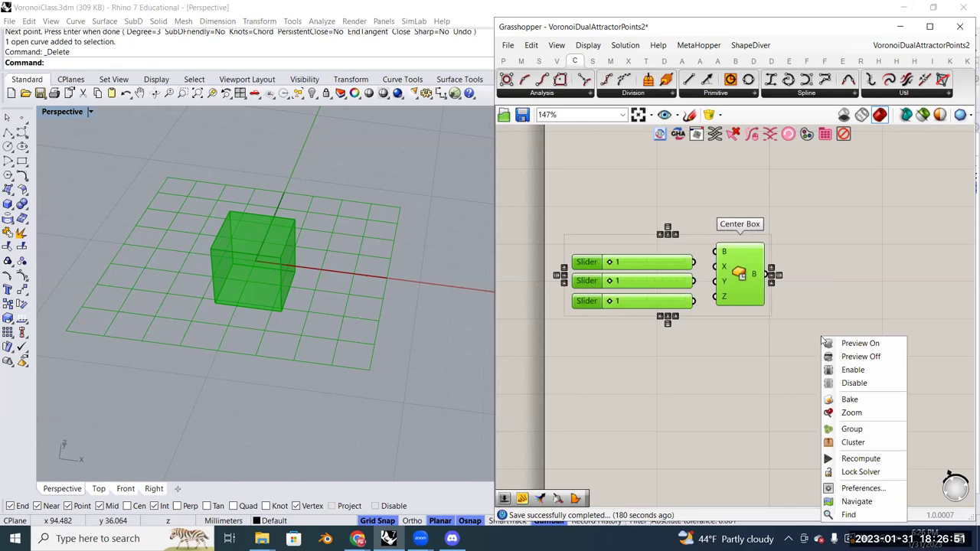
{"action": "left_click", "coordinate": [759, 338]}
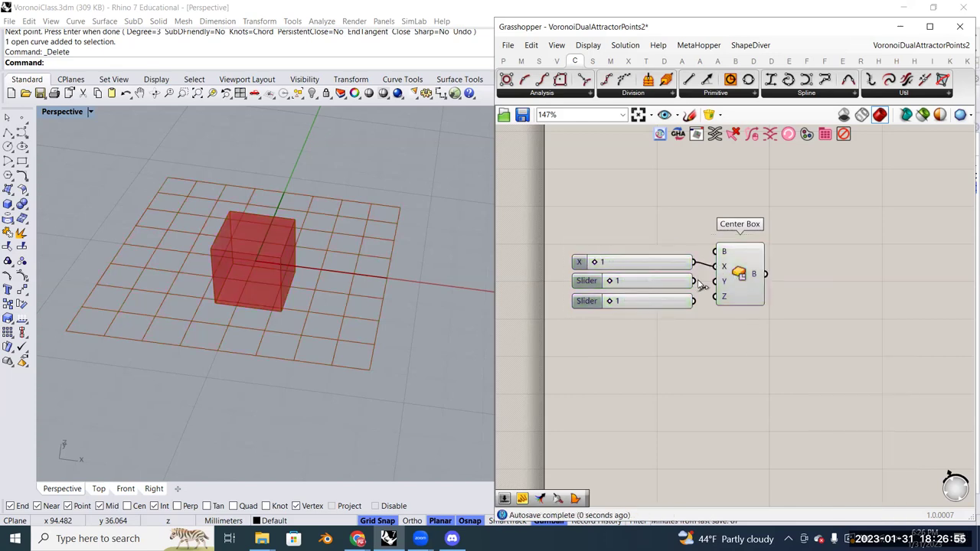
Wire the three sliders into the Center Box's X, Y and Z inputs and set them to 6, 5 and 7
{"action": "left_click_drag", "start_coordinate": [595, 262], "coordinate": [617, 303]}
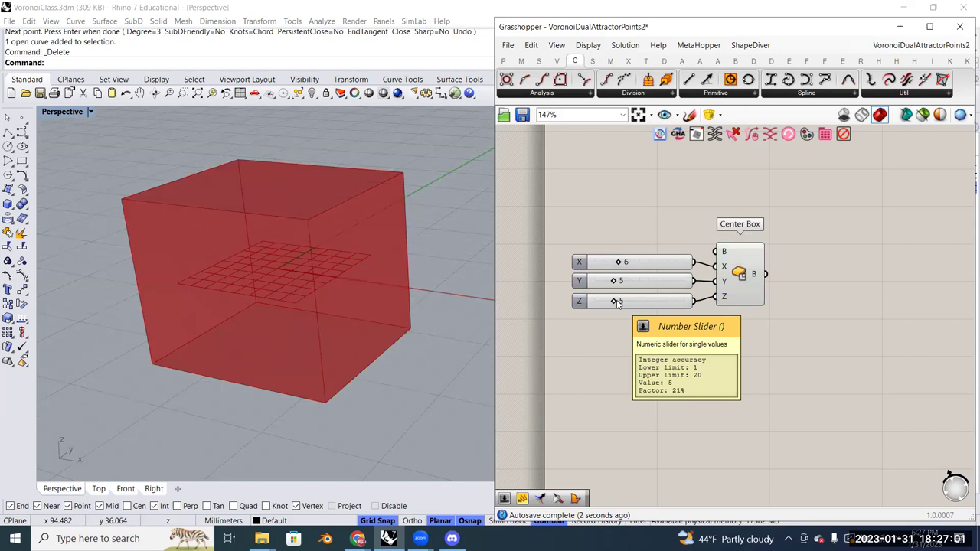
{"action": "left_click_drag", "start_coordinate": [613, 301], "coordinate": [622, 301]}
Add a Populate 3D component on the output side of the Center Box
{"action": "scroll", "coordinate": [739, 383], "scroll_direction": "down", "scroll_amount": 5}
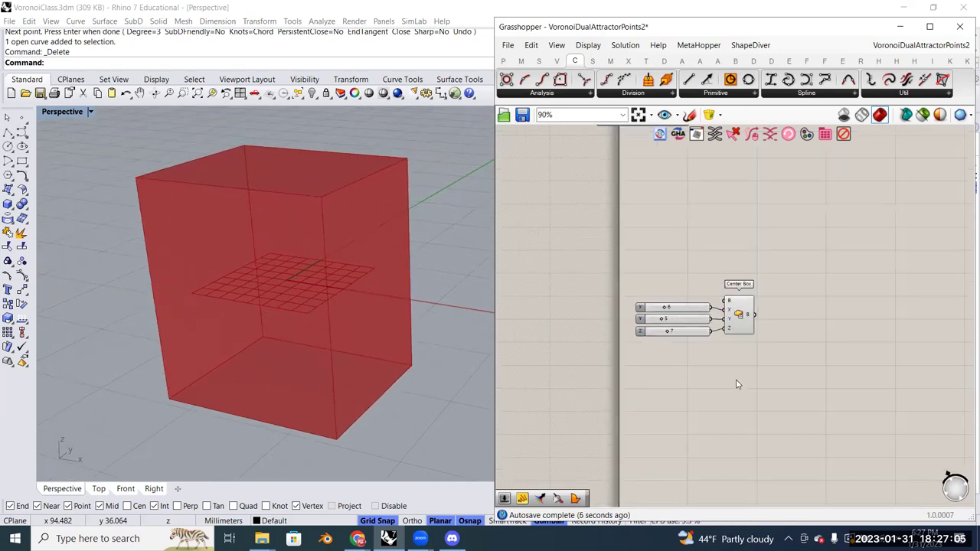
{"action": "scroll", "coordinate": [750, 406], "scroll_direction": "up", "scroll_amount": 5}
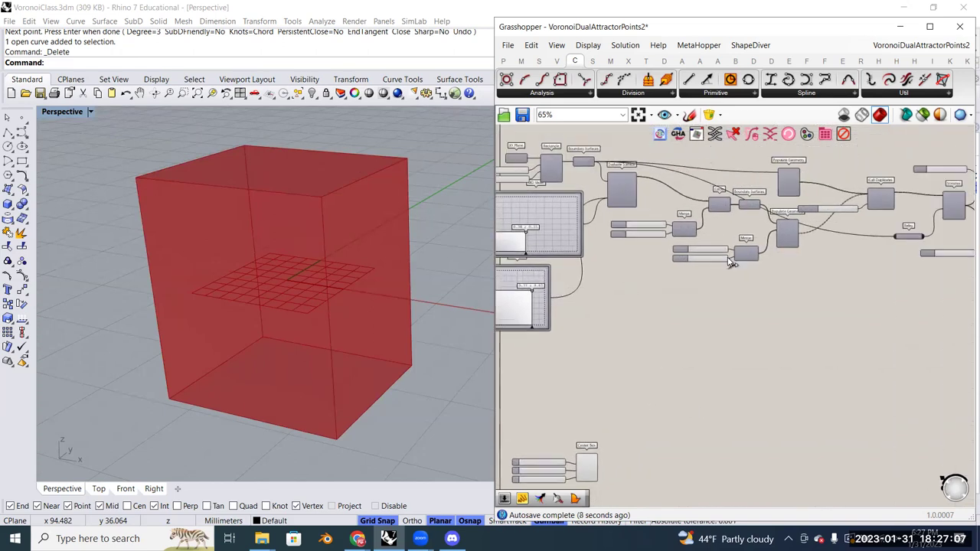
{"action": "scroll", "coordinate": [754, 394], "scroll_direction": "down", "scroll_amount": 3}
{"action": "scroll", "coordinate": [744, 398], "scroll_direction": "up", "scroll_amount": 5}
{"action": "double_click", "coordinate": [806, 305]}
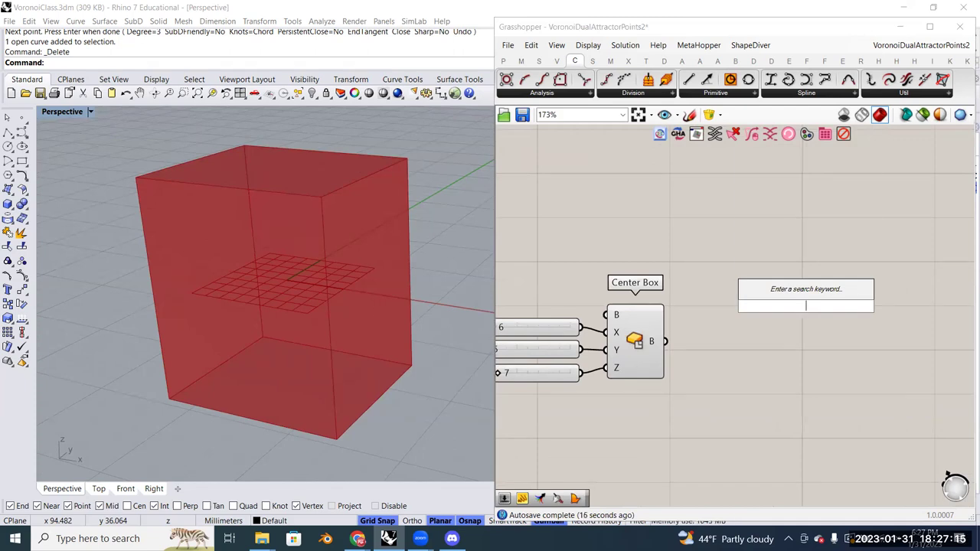
{"action": "type", "text": "pop"}
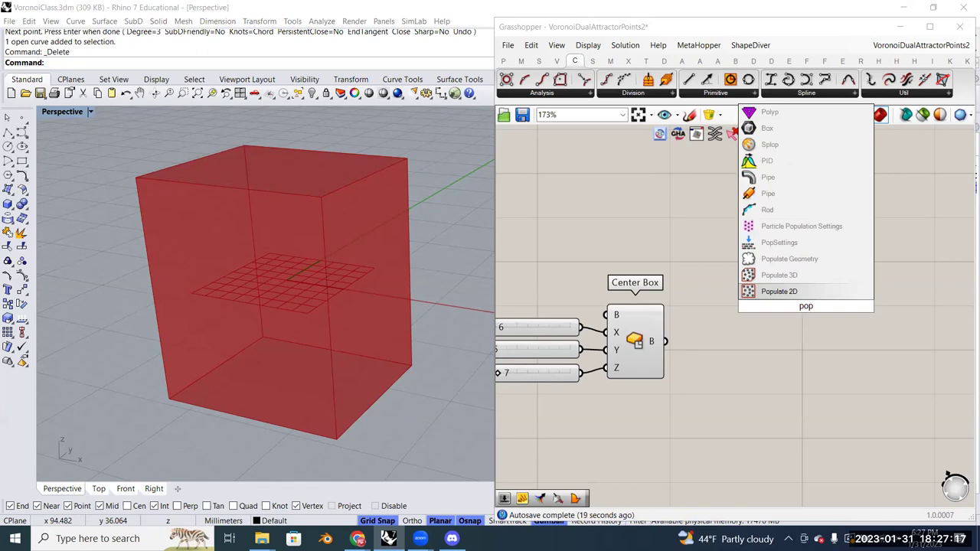
{"action": "key", "text": "Up"}
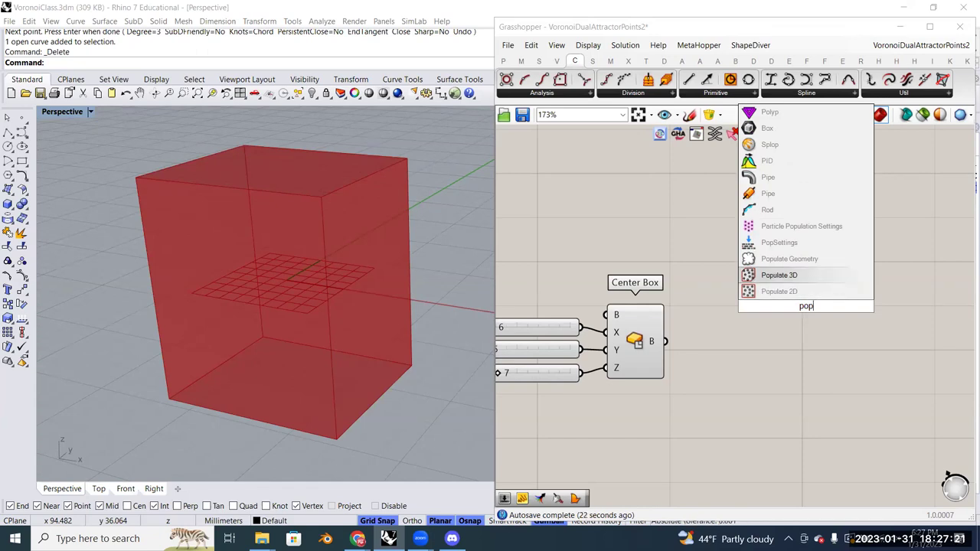
{"action": "key", "text": "Return"}
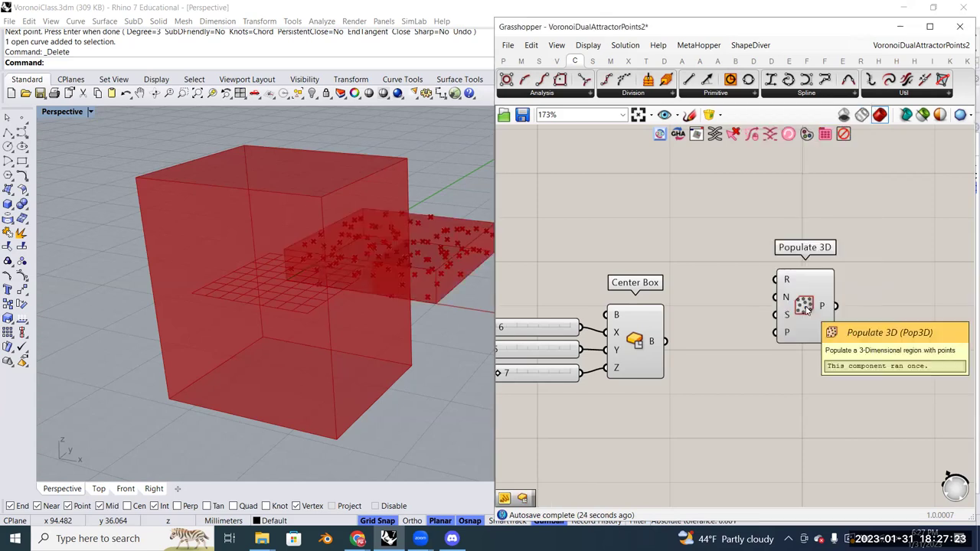
{"action": "left_click_drag", "start_coordinate": [799, 301], "coordinate": [779, 348]}
{"action": "left_click", "coordinate": [725, 326]}
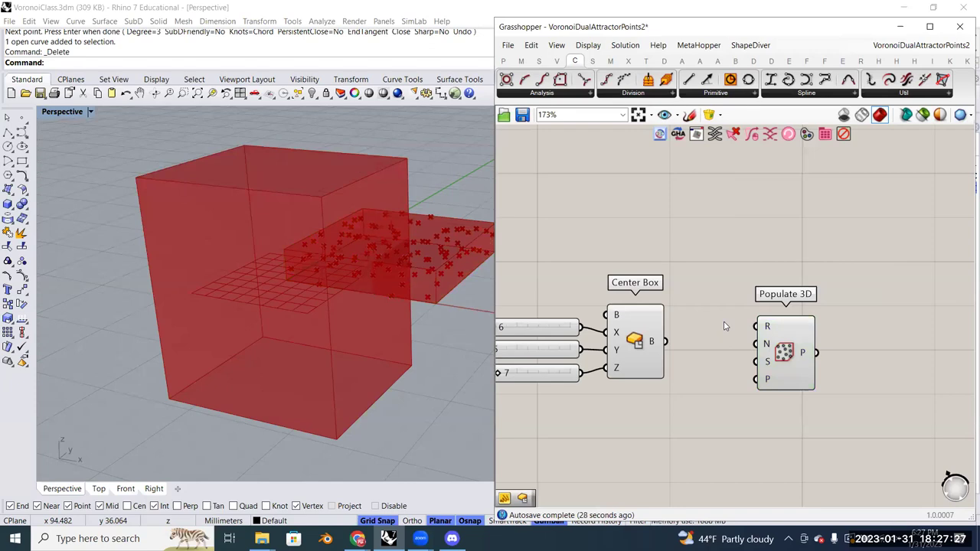
Connect the Center Box output to Populate 3D's region input and align the component so the wire runs straight
{"action": "left_click_drag", "start_coordinate": [744, 296], "coordinate": [829, 419]}
{"action": "left_click", "coordinate": [827, 418]}
{"action": "left_click_drag", "start_coordinate": [710, 326], "coordinate": [771, 326]}
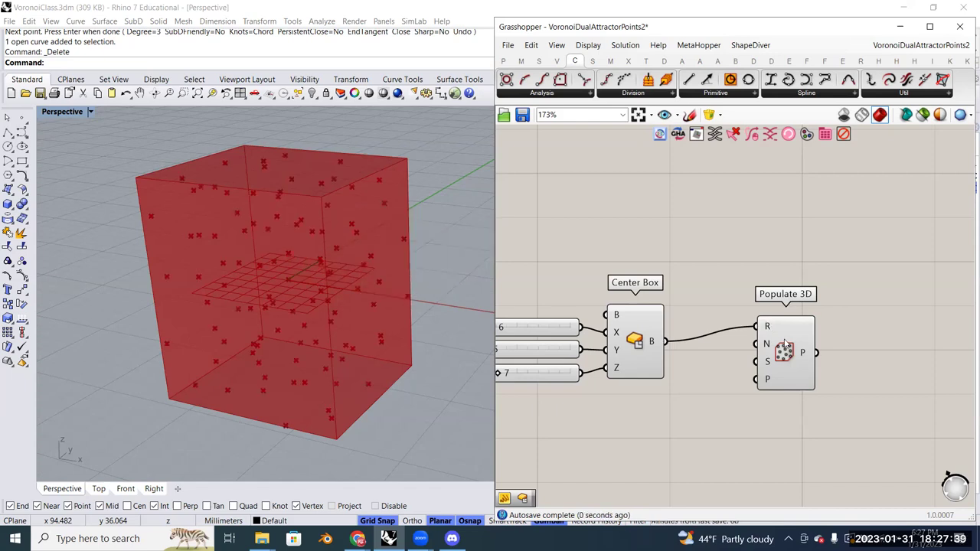
{"action": "left_click_drag", "start_coordinate": [784, 342], "coordinate": [759, 358]}
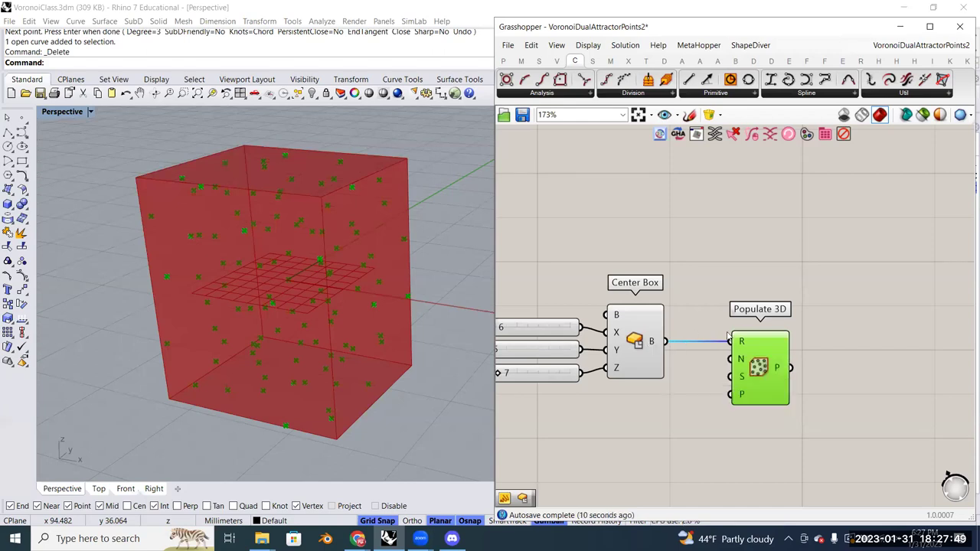
{"action": "mouse_move", "coordinate": [742, 342]}
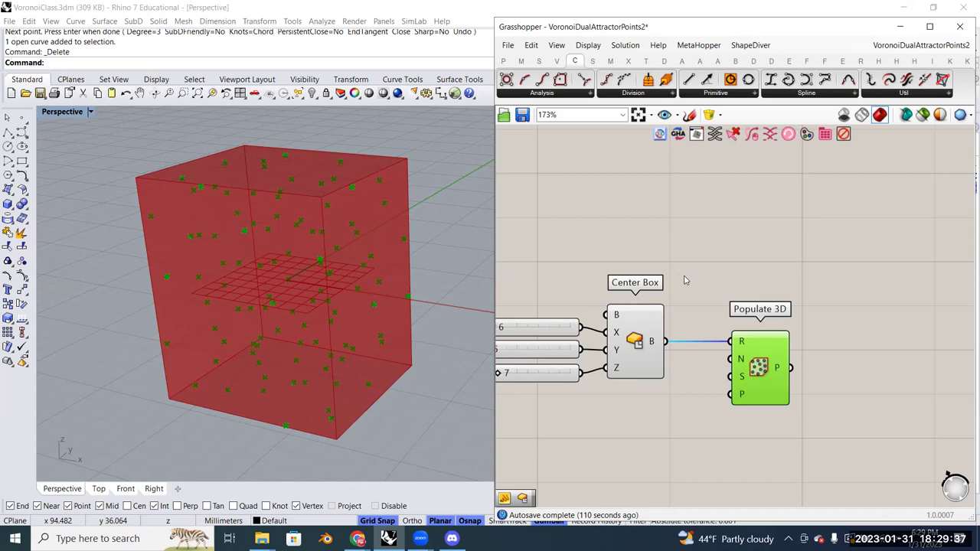
Add a Voronoi 3D component on the output side of Populate 3D
{"action": "scroll", "coordinate": [794, 307], "scroll_direction": "down", "scroll_amount": 3}
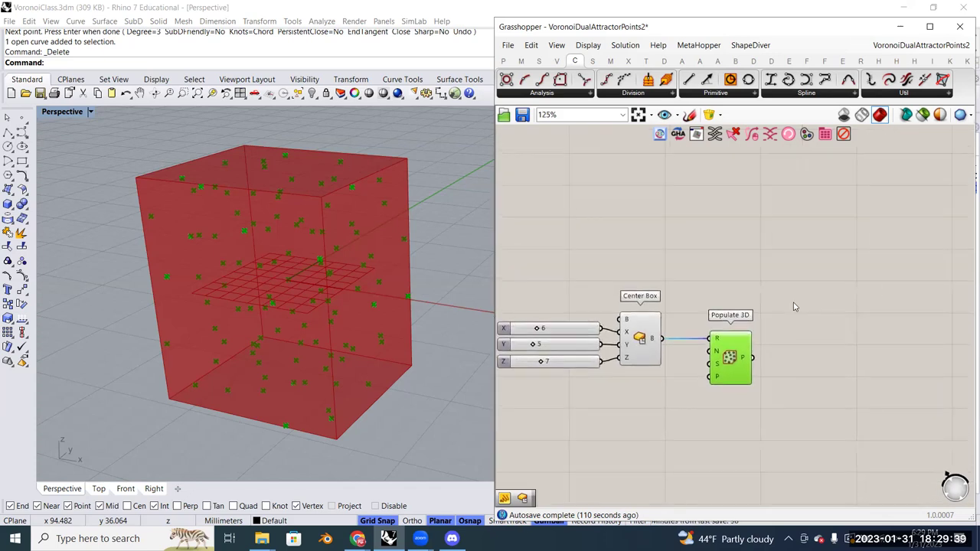
{"action": "double_click", "coordinate": [794, 307]}
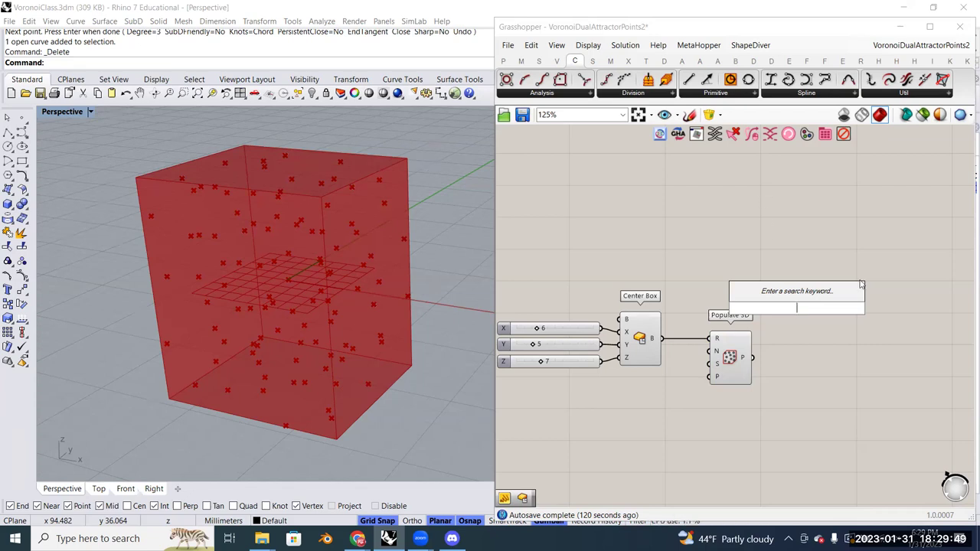
{"action": "type", "text": "voro"}
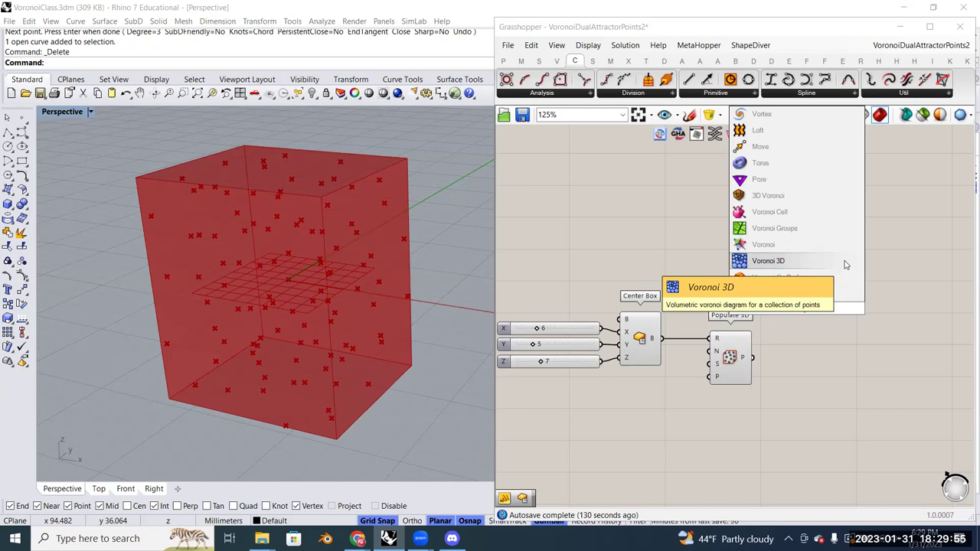
{"action": "left_click", "coordinate": [846, 264]}
{"action": "left_click_drag", "start_coordinate": [796, 303], "coordinate": [821, 350]}
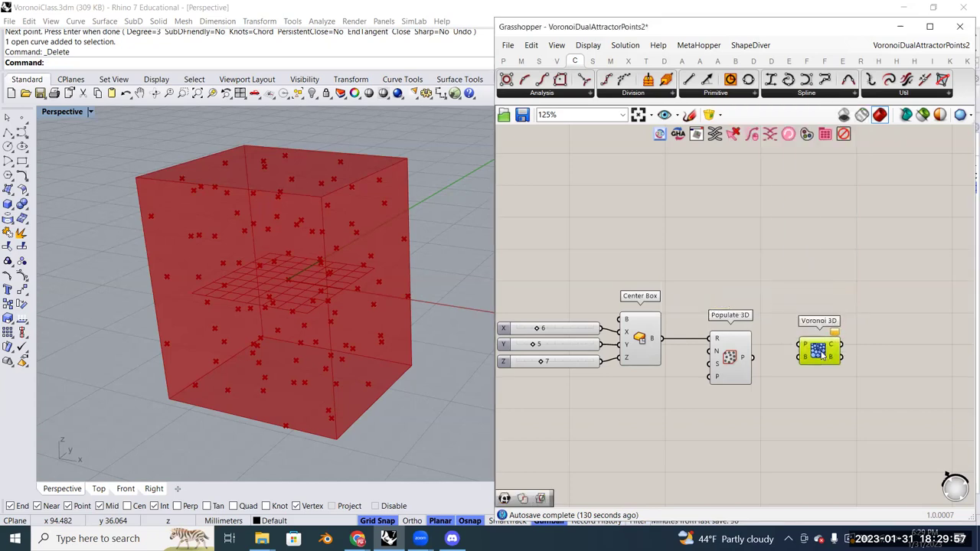
Feed the Populate 3D points and the Center Box boundary into Voronoi 3D's P and B inputs, placing the component slightly above Populate 3D
{"action": "scroll", "coordinate": [820, 349], "scroll_direction": "up", "scroll_amount": 2}
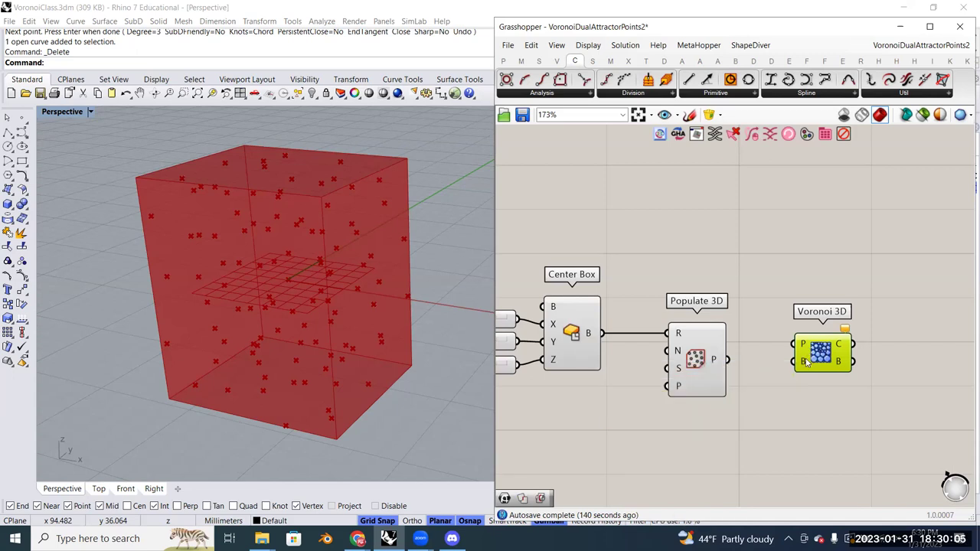
{"action": "left_click_drag", "start_coordinate": [821, 355], "coordinate": [830, 337]}
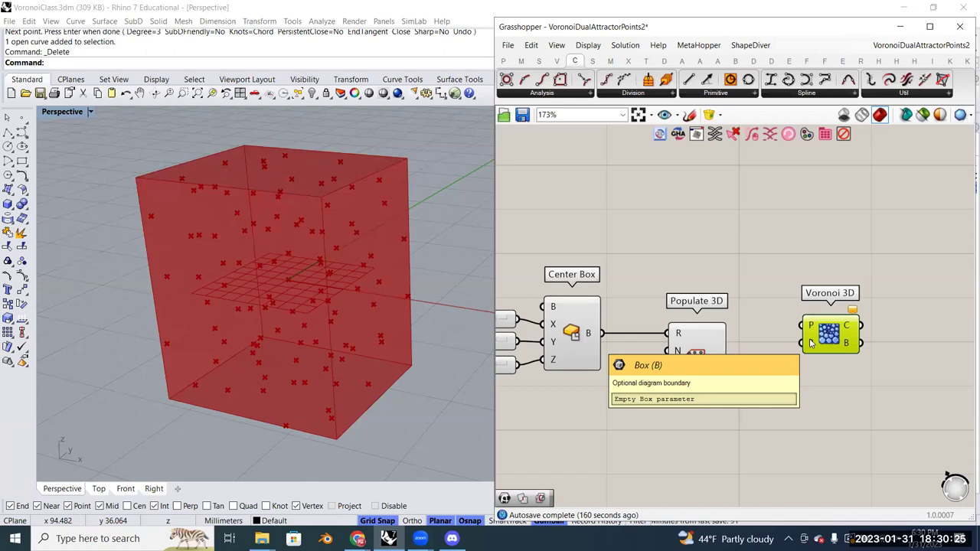
{"action": "left_click_drag", "start_coordinate": [812, 343], "coordinate": [789, 330]}
{"action": "left_click", "coordinate": [586, 338]}
{"action": "left_click", "coordinate": [699, 359]}
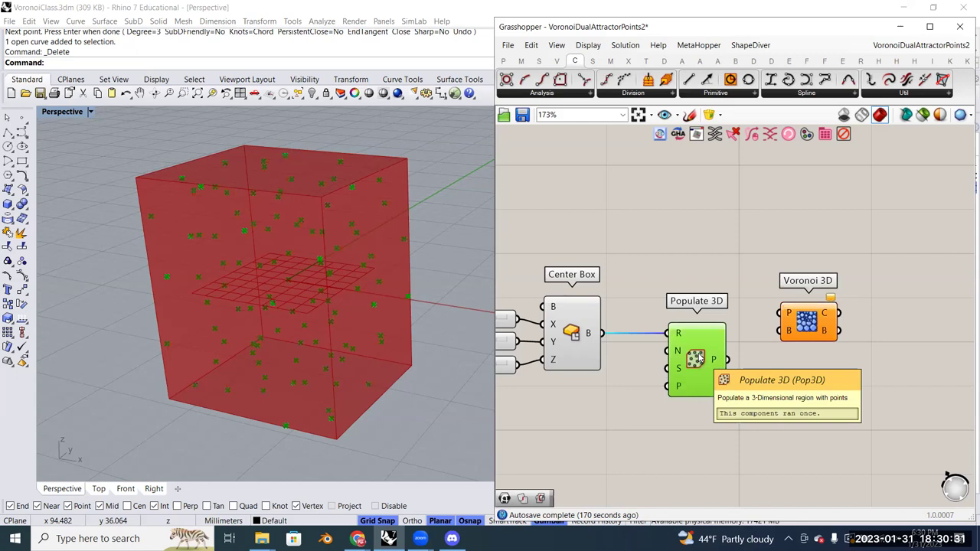
{"action": "left_click_drag", "start_coordinate": [728, 359], "coordinate": [780, 313]}
{"action": "left_click_drag", "start_coordinate": [602, 333], "coordinate": [805, 289]}
{"action": "left_click", "coordinate": [720, 244]}
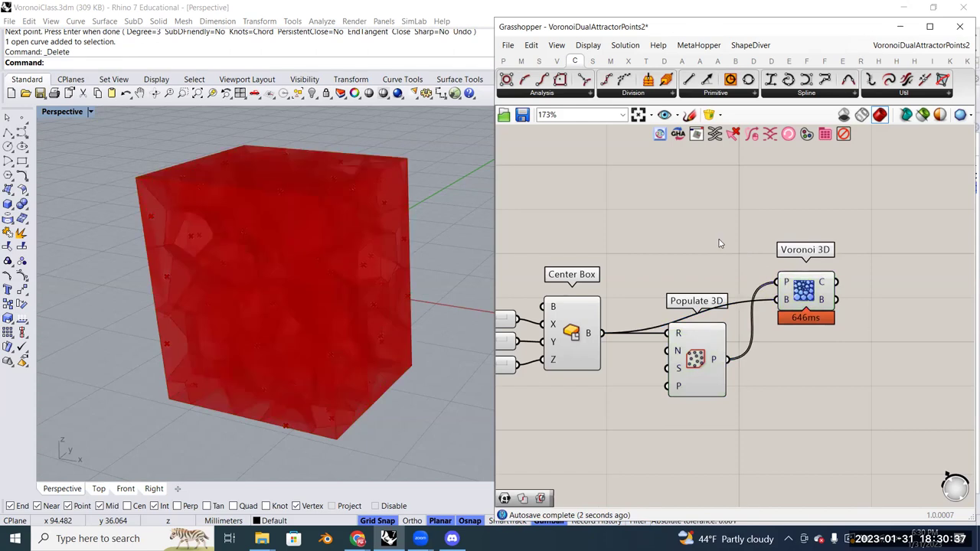
Turn off the preview of the Center Box and Populate 3D components
{"action": "left_click_drag", "start_coordinate": [746, 408], "coordinate": [591, 245]}
{"action": "right_click", "coordinate": [585, 244]}
{"action": "left_click", "coordinate": [591, 260]}
{"action": "left_click", "coordinate": [630, 234]}
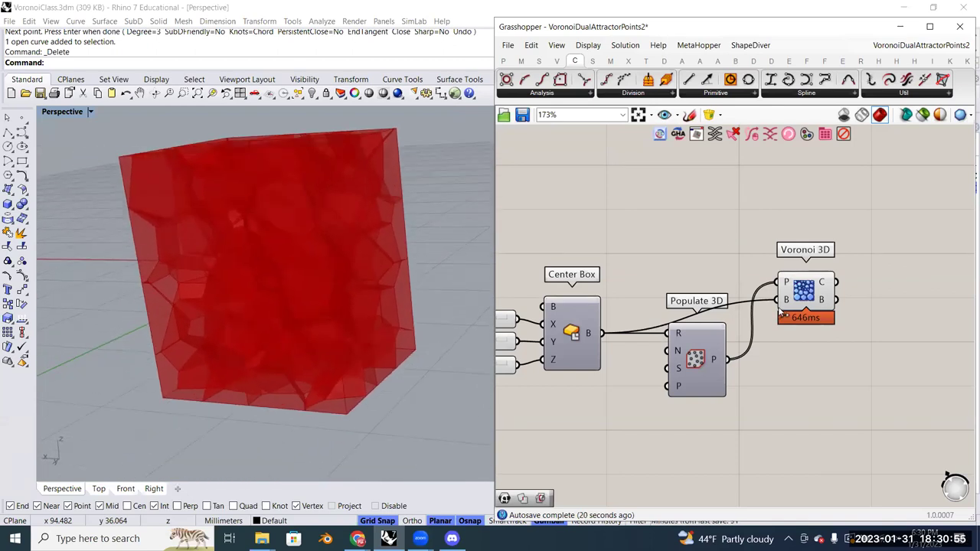
Add an empty Curve parameter below the Populate 3D and Voronoi 3D components
{"action": "scroll", "coordinate": [784, 314], "scroll_direction": "down", "scroll_amount": 2}
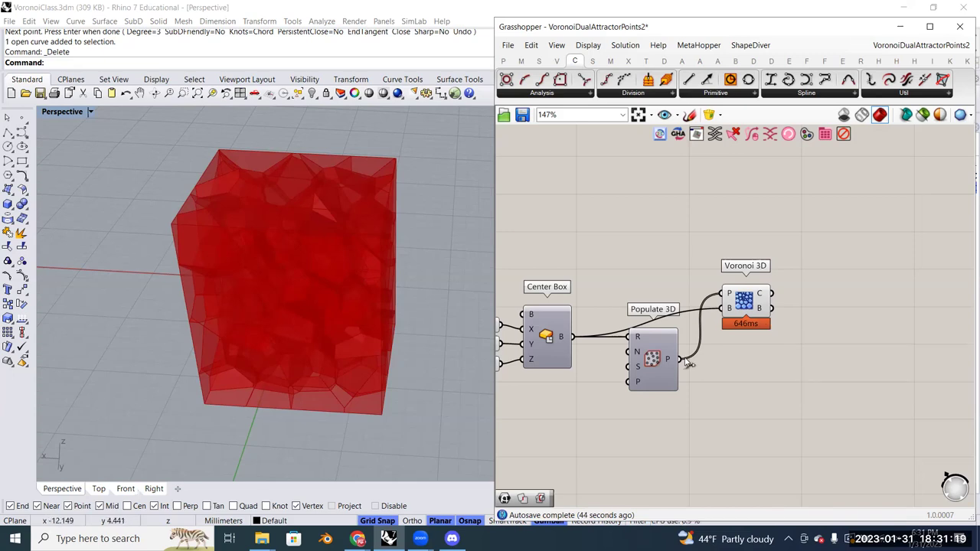
{"action": "right_click_drag", "start_coordinate": [732, 341], "coordinate": [722, 286]}
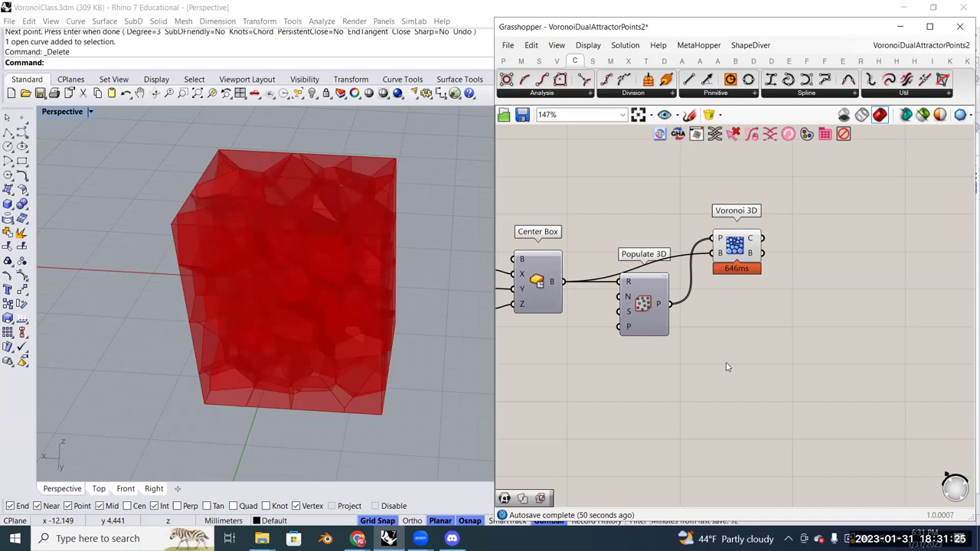
{"action": "mouse_move", "coordinate": [751, 240]}
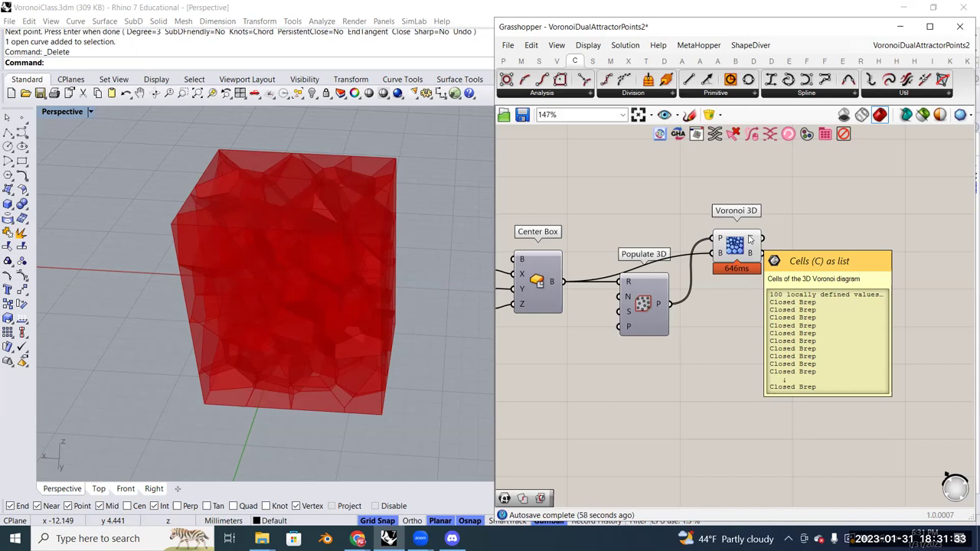
{"action": "double_click", "coordinate": [744, 335]}
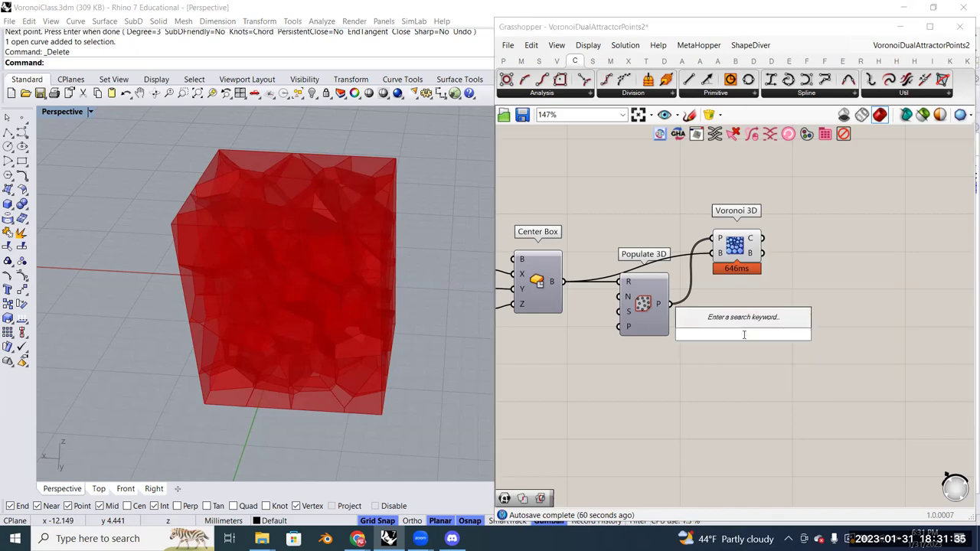
{"action": "type", "text": "curve"}
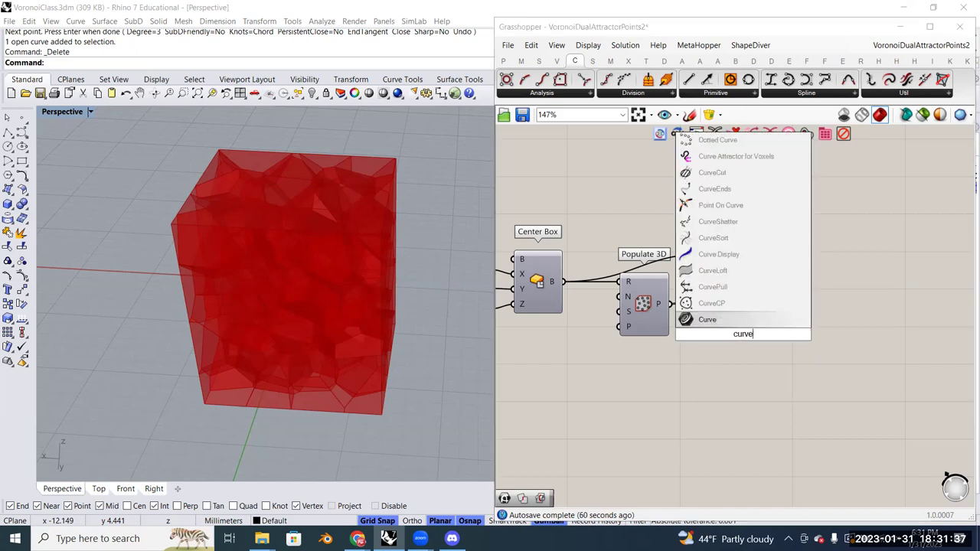
{"action": "left_click", "coordinate": [739, 322]}
{"action": "left_click_drag", "start_coordinate": [739, 334], "coordinate": [713, 386]}
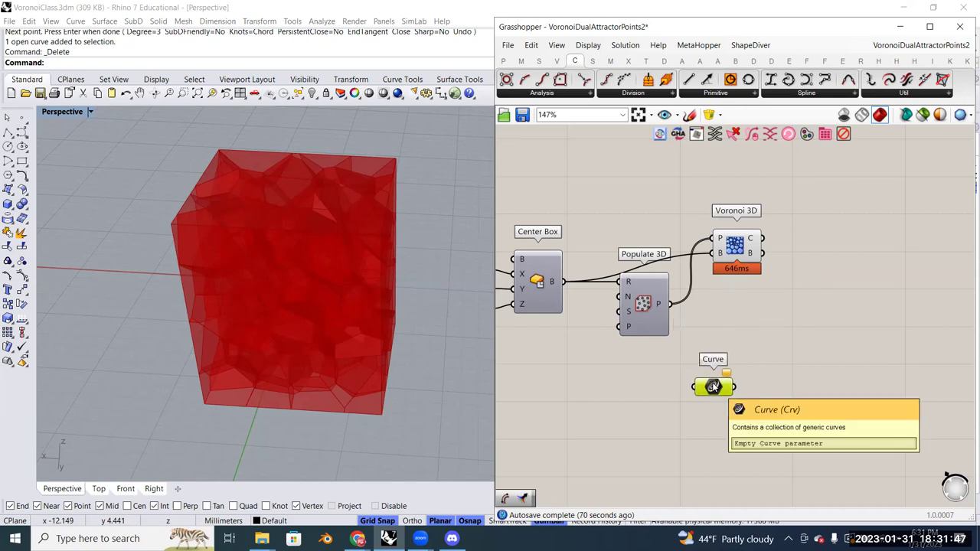
{"action": "scroll", "coordinate": [692, 401], "scroll_direction": "up", "scroll_amount": 4}
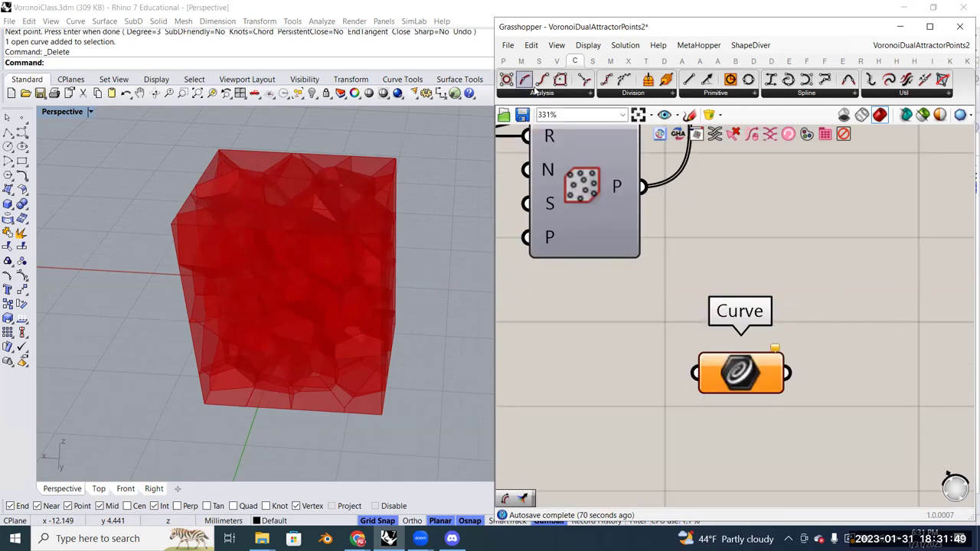
{"action": "left_click", "coordinate": [503, 61]}
{"action": "left_click", "coordinate": [580, 94]}
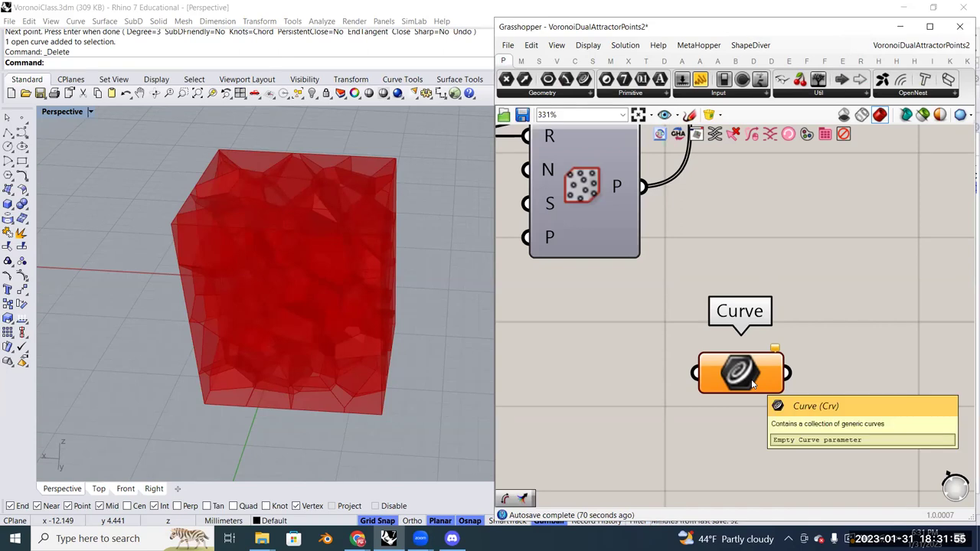
Draw an S-shaped interpolated curve through four points across the box's base, from about (8, -5) to (-7, 5)
{"action": "scroll", "coordinate": [751, 379], "scroll_direction": "down", "scroll_amount": 3}
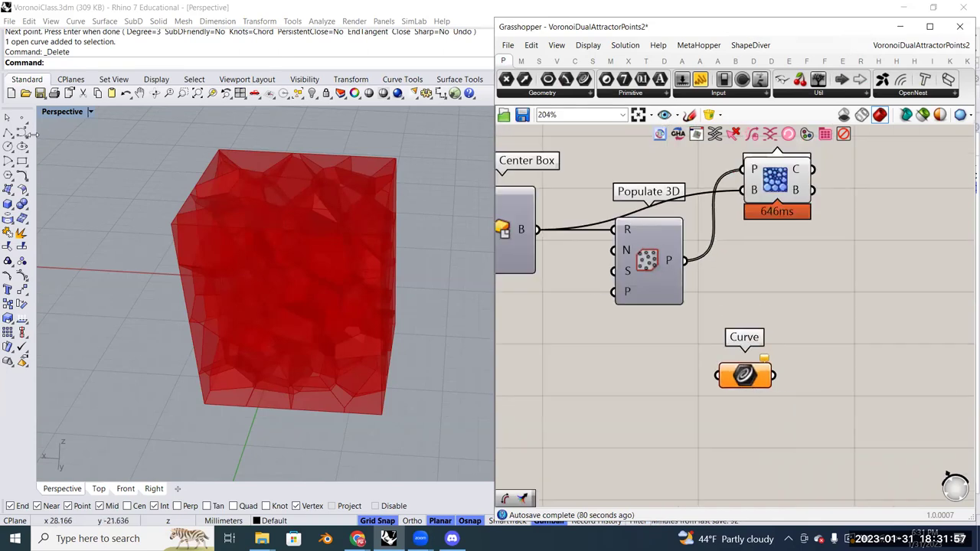
{"action": "left_click", "coordinate": [22, 133]}
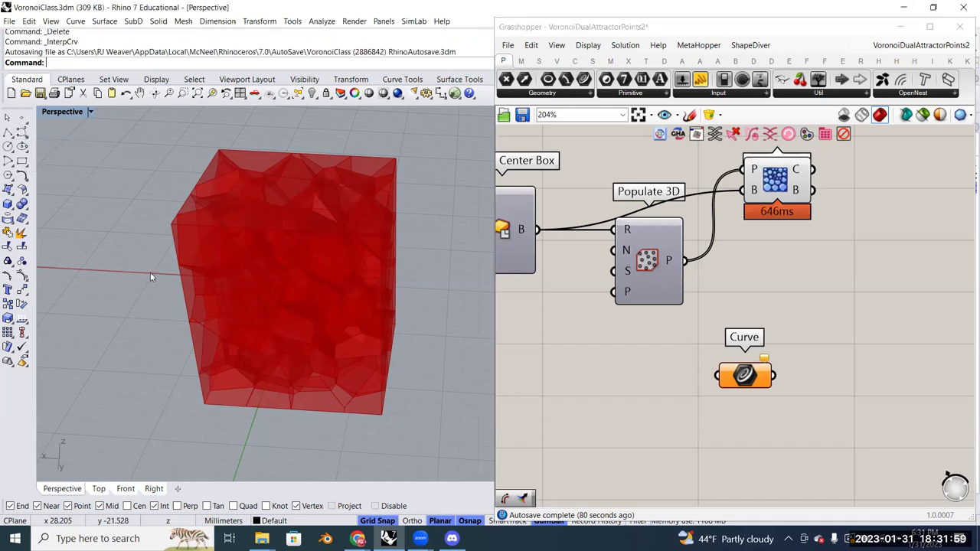
{"action": "key", "text": "Home"}
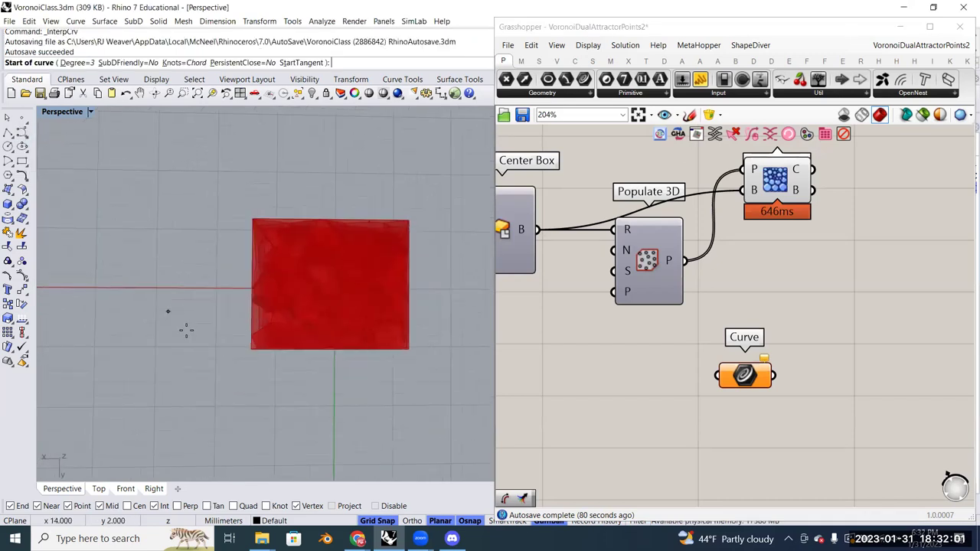
{"action": "left_click", "coordinate": [242, 229]}
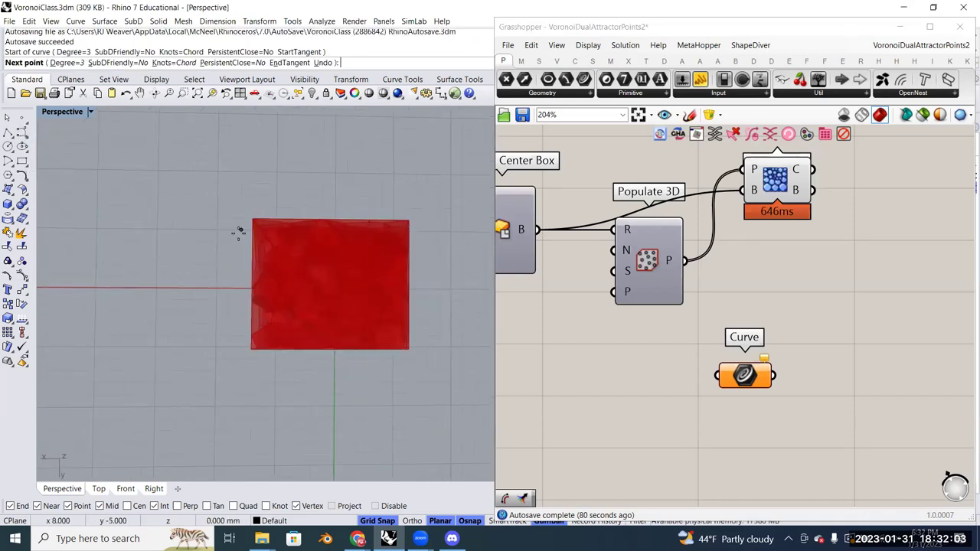
{"action": "left_click", "coordinate": [275, 311]}
{"action": "left_click", "coordinate": [347, 277]}
{"action": "left_click", "coordinate": [415, 344]}
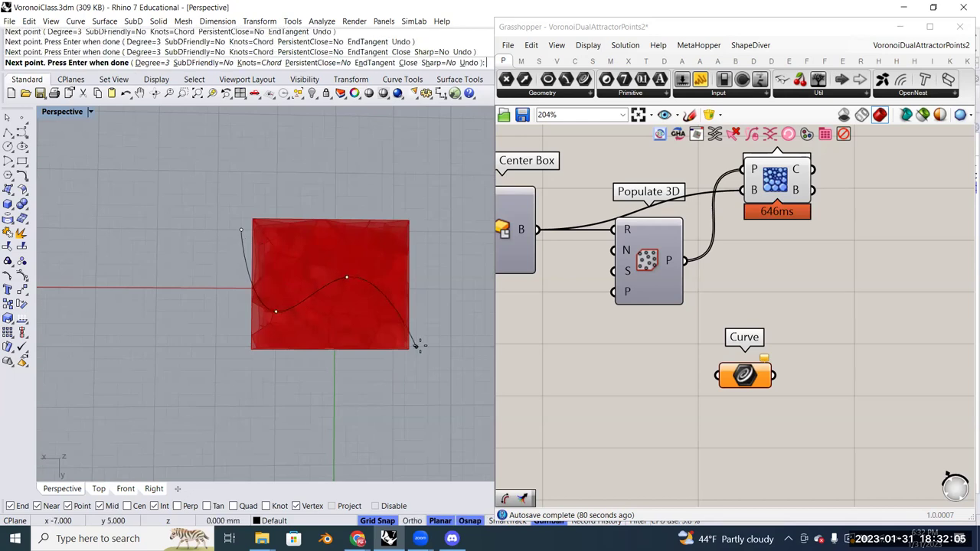
{"action": "key", "text": "Return"}
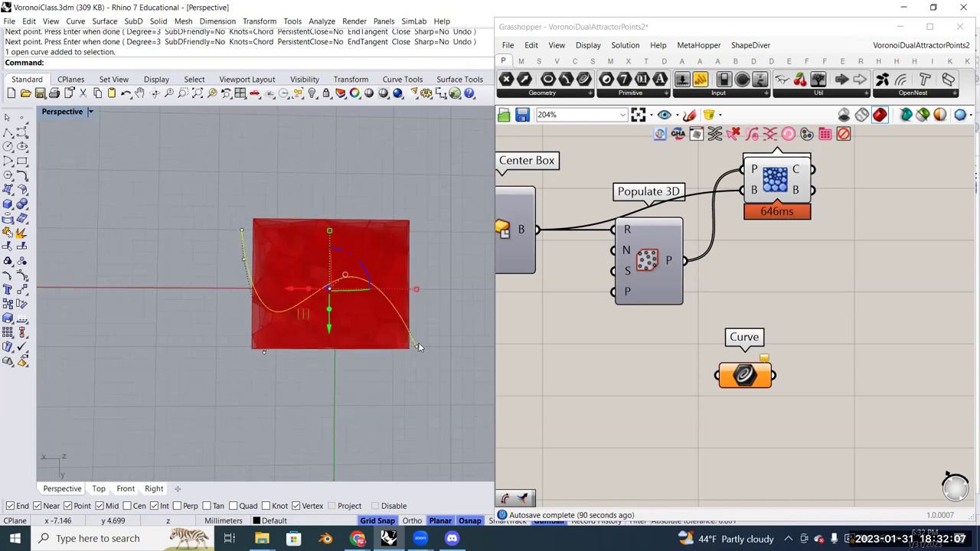
{"action": "scroll", "coordinate": [418, 342], "scroll_direction": "up", "scroll_amount": 3}
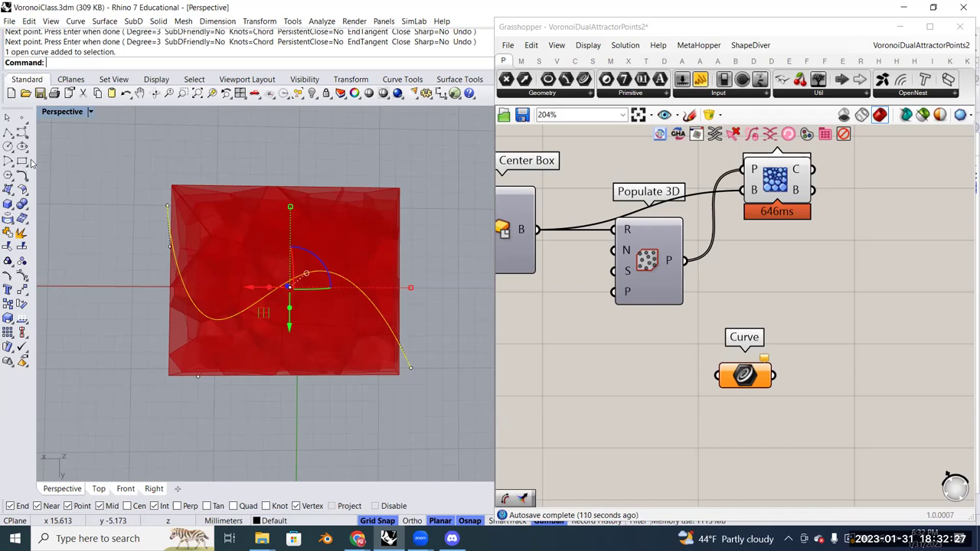
Draw a degree-3 control point curve with five points in the empty space beside the Voronoi box
{"action": "left_click", "coordinate": [8, 133]}
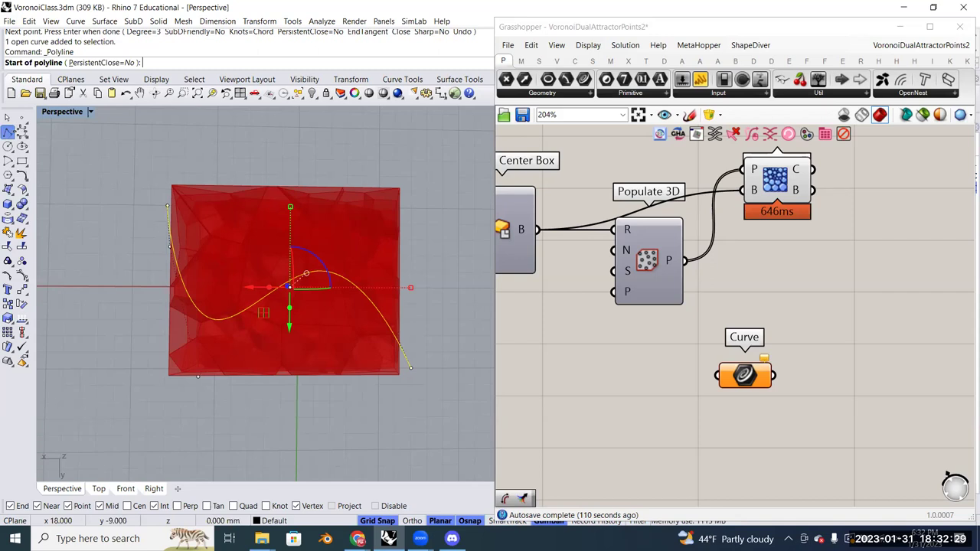
{"action": "left_click", "coordinate": [22, 132]}
{"action": "left_click", "coordinate": [68, 188]}
{"action": "left_click", "coordinate": [98, 286]}
{"action": "left_click", "coordinate": [133, 221]}
{"action": "left_click", "coordinate": [100, 171]}
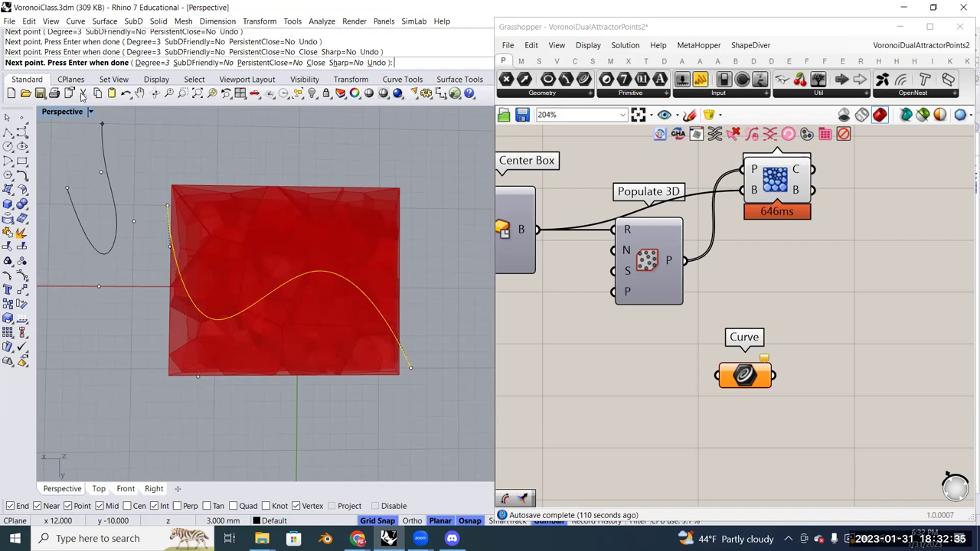
{"action": "left_click", "coordinate": [130, 155]}
{"action": "key", "text": "Return"}
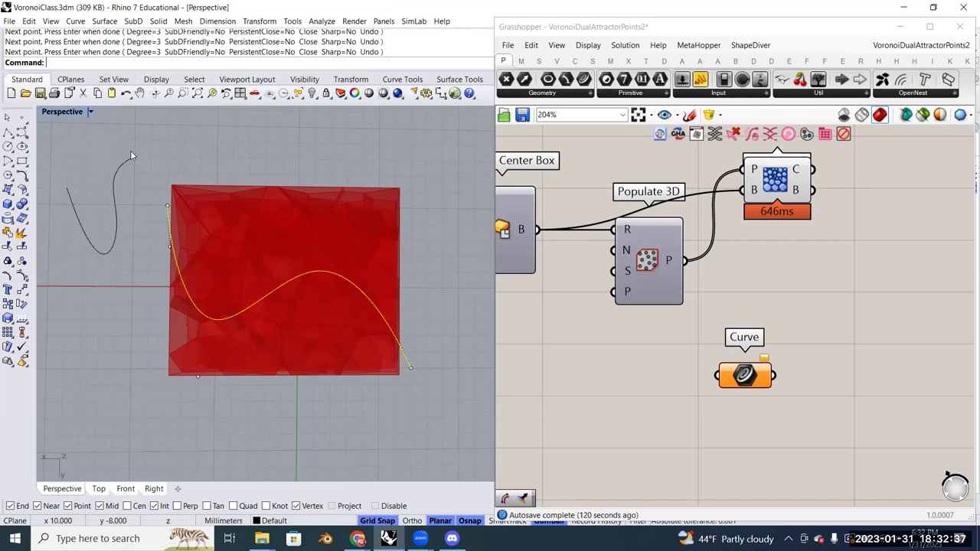
Delete the control point curve beside the box, keeping the interpolated curve that crosses the box
{"action": "left_click", "coordinate": [130, 174]}
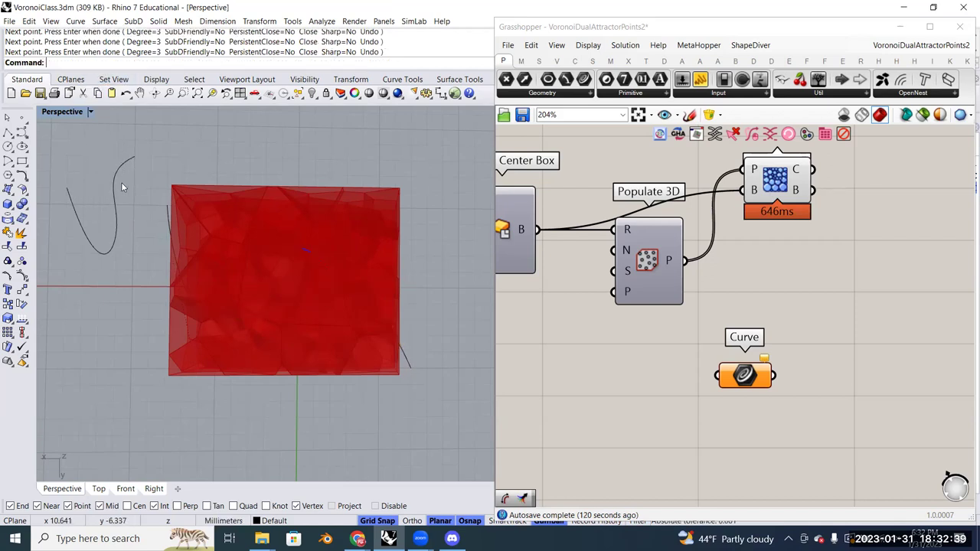
{"action": "left_click", "coordinate": [178, 272]}
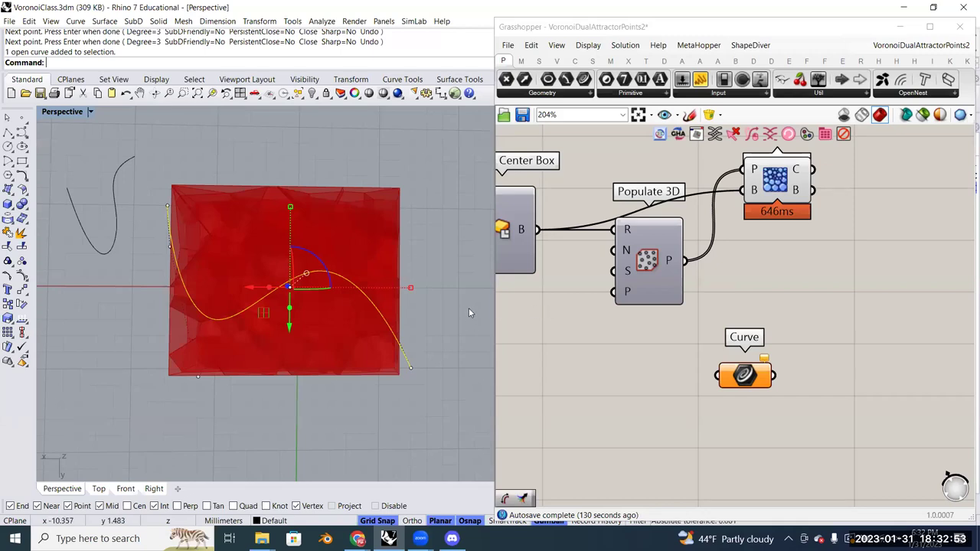
{"action": "key", "text": "Escape"}
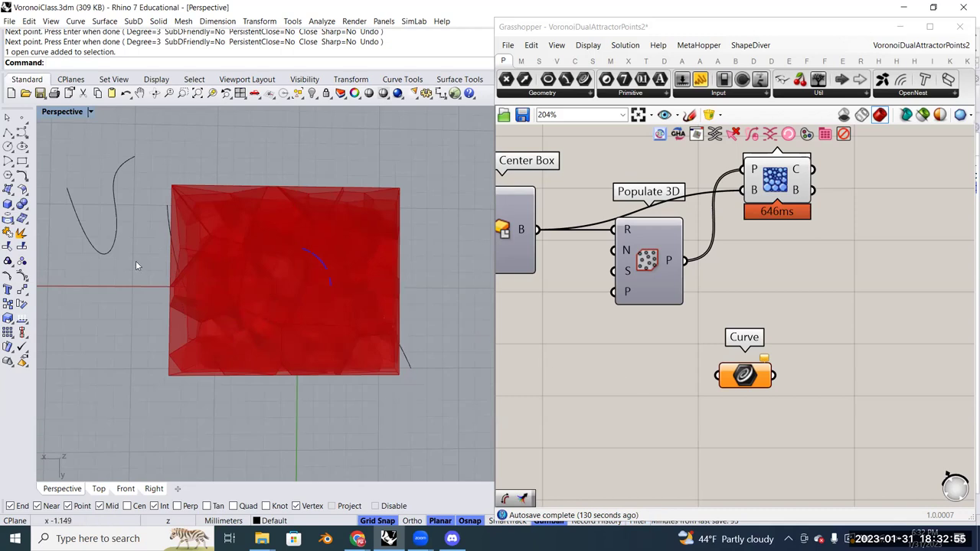
{"action": "left_click", "coordinate": [89, 207]}
{"action": "key", "text": "Delete"}
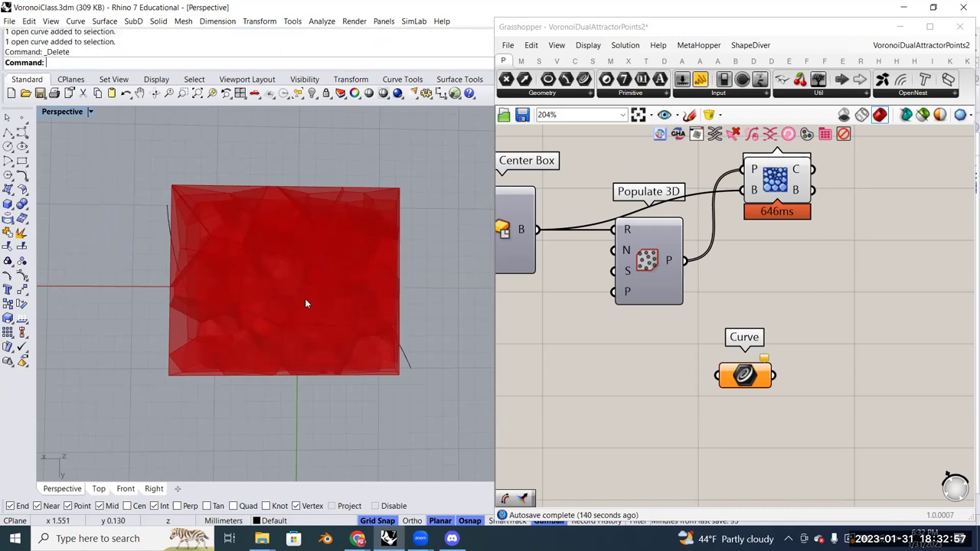
Reference the interpolated curve crossing the box as the single curve of the Curve parameter
{"action": "left_click", "coordinate": [386, 324]}
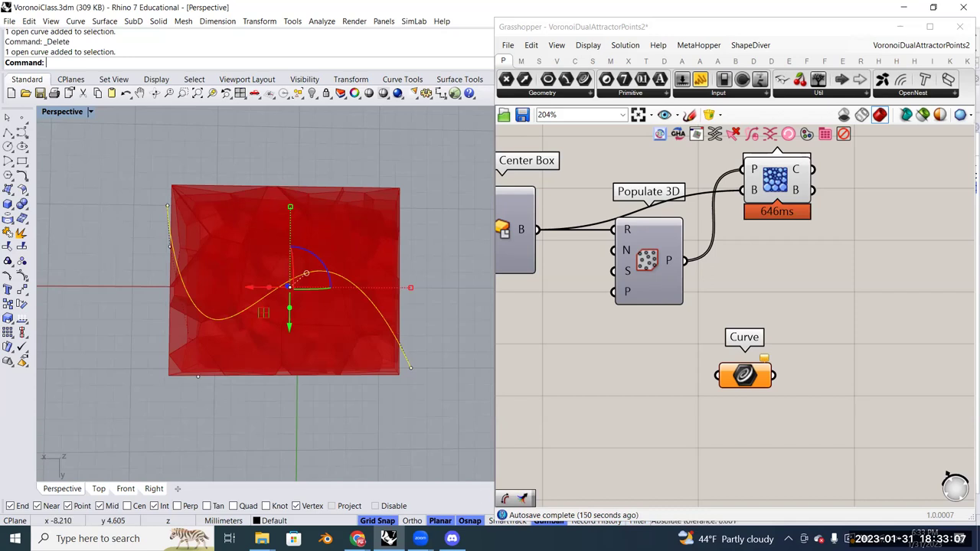
{"action": "left_click", "coordinate": [828, 446]}
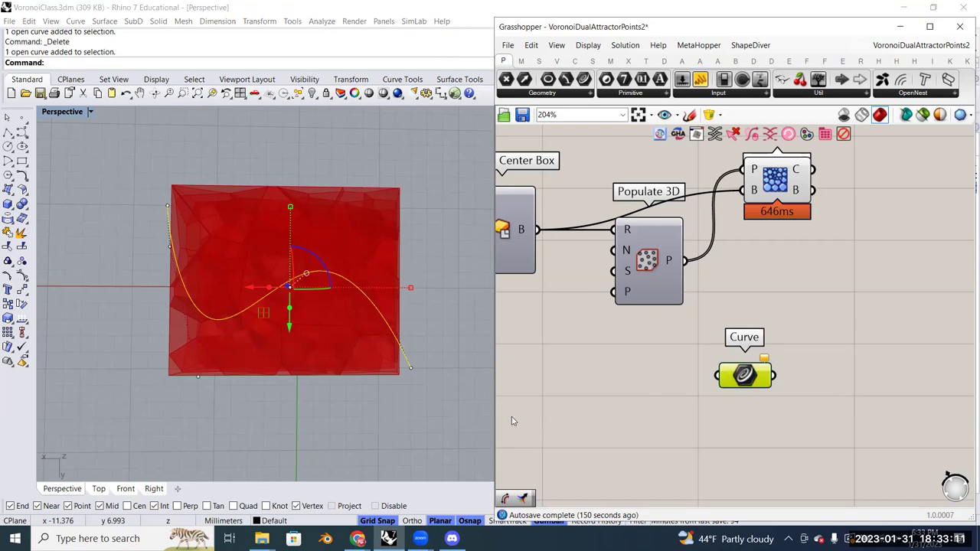
{"action": "left_click", "coordinate": [451, 404]}
{"action": "left_click", "coordinate": [697, 394]}
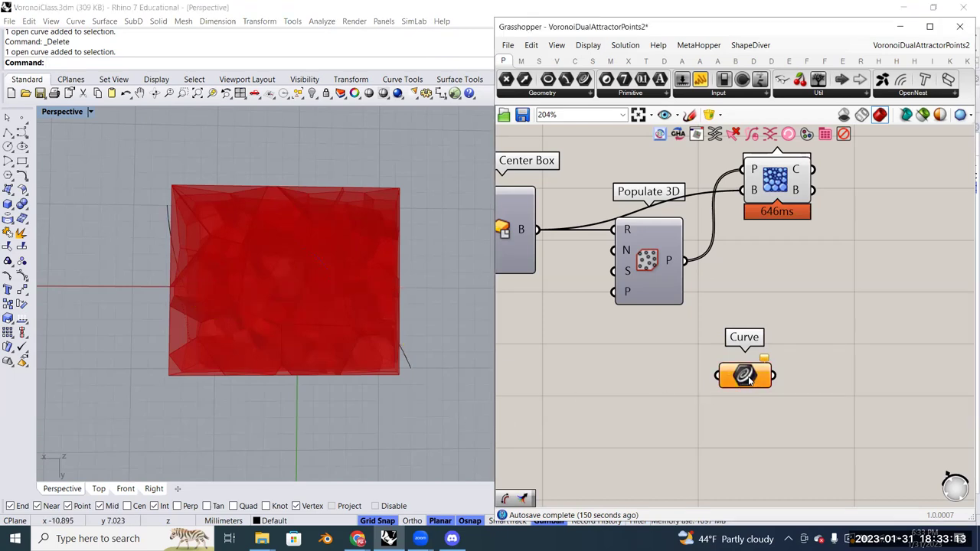
{"action": "right_click", "coordinate": [751, 376]}
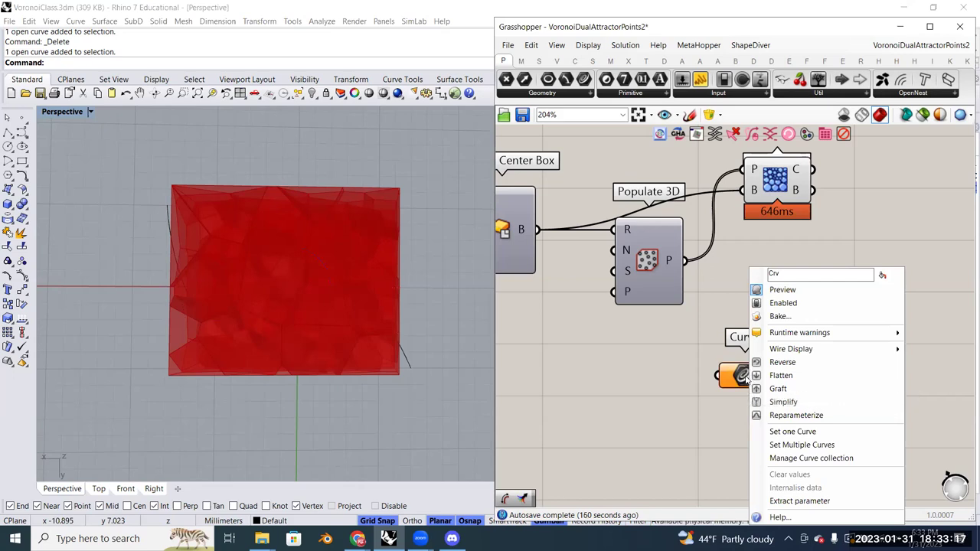
{"action": "left_click", "coordinate": [817, 433]}
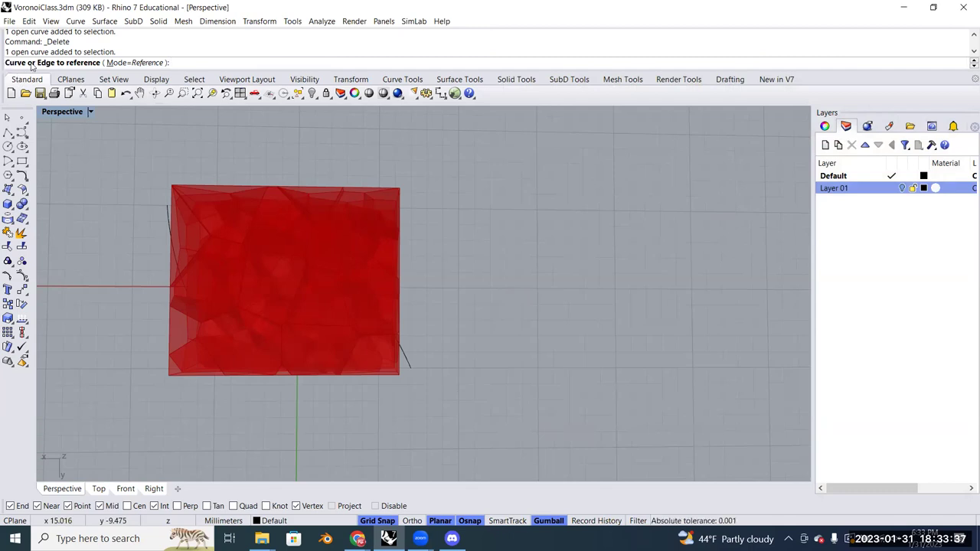
{"action": "left_click", "coordinate": [167, 217]}
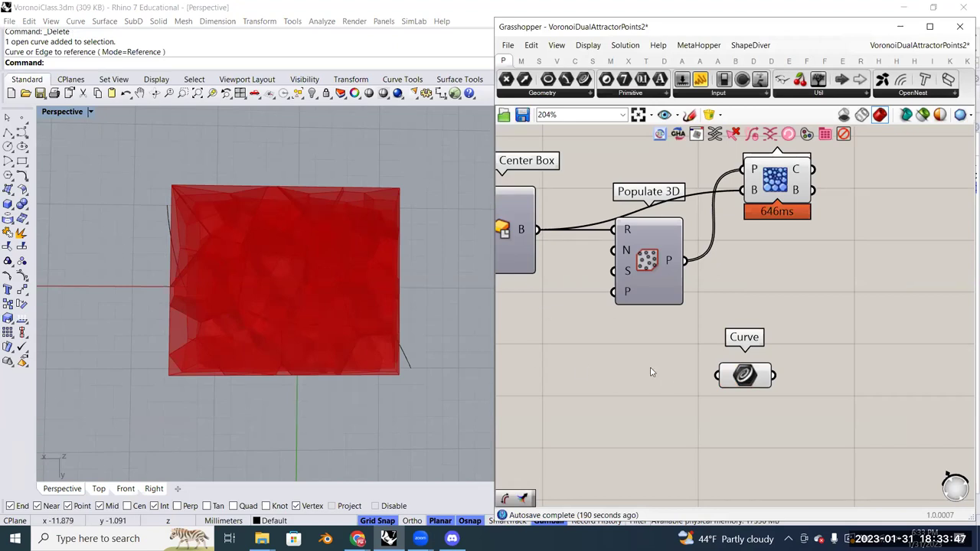
Check which Rhino curve the Curve parameter references by highlighting it and viewing the box from several angles
{"action": "left_click", "coordinate": [735, 377]}
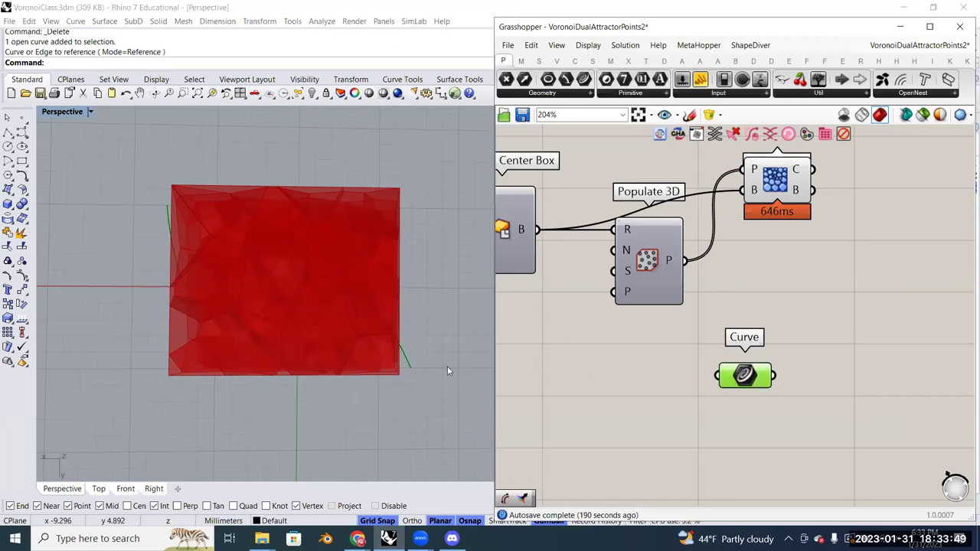
{"action": "scroll", "coordinate": [447, 366], "scroll_direction": "up", "scroll_amount": 3}
{"action": "left_click", "coordinate": [636, 398]}
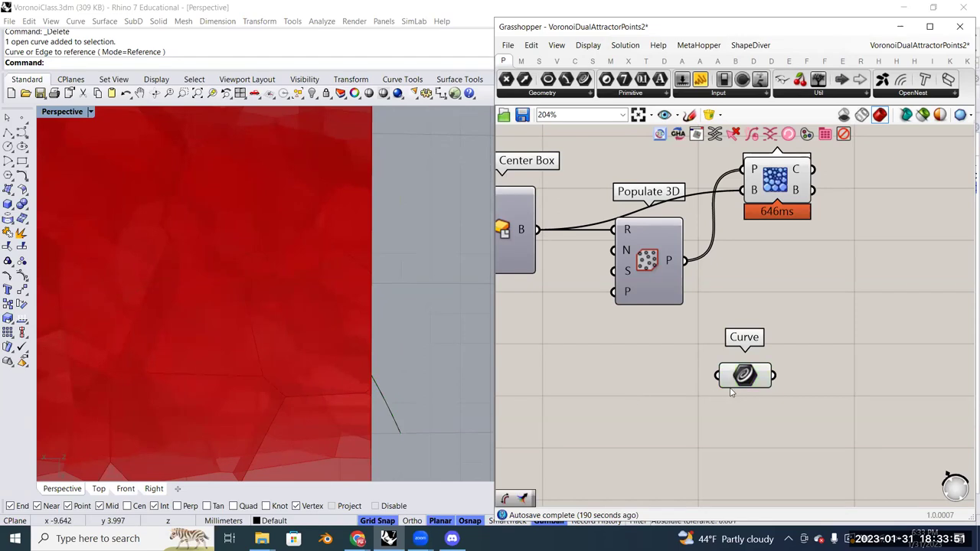
{"action": "left_click", "coordinate": [758, 377]}
{"action": "scroll", "coordinate": [431, 374], "scroll_direction": "down", "scroll_amount": 3}
{"action": "left_click", "coordinate": [616, 392]}
{"action": "left_click_drag", "start_coordinate": [796, 405], "coordinate": [649, 313]}
{"action": "left_click", "coordinate": [701, 399]}
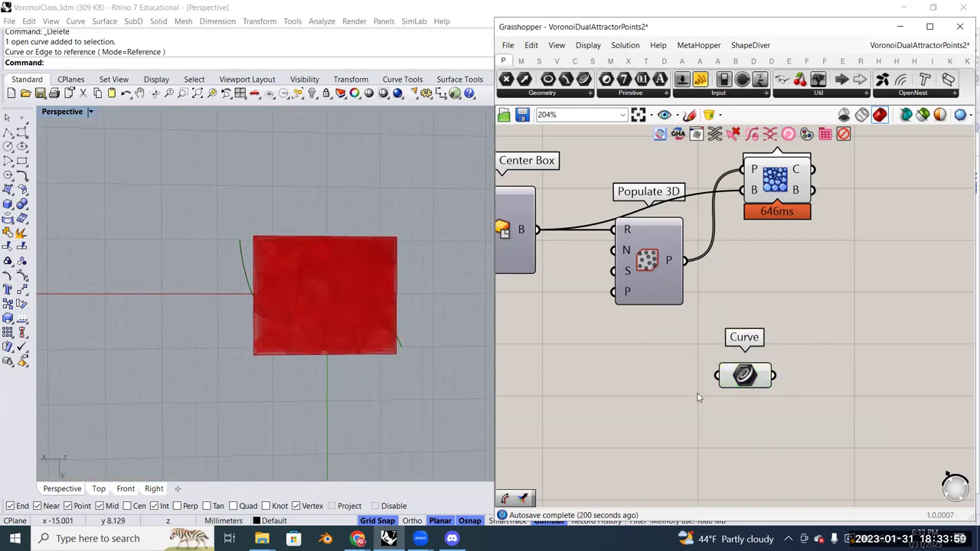
{"action": "left_click", "coordinate": [746, 383]}
{"action": "right_click_drag", "start_coordinate": [337, 333], "coordinate": [180, 281]}
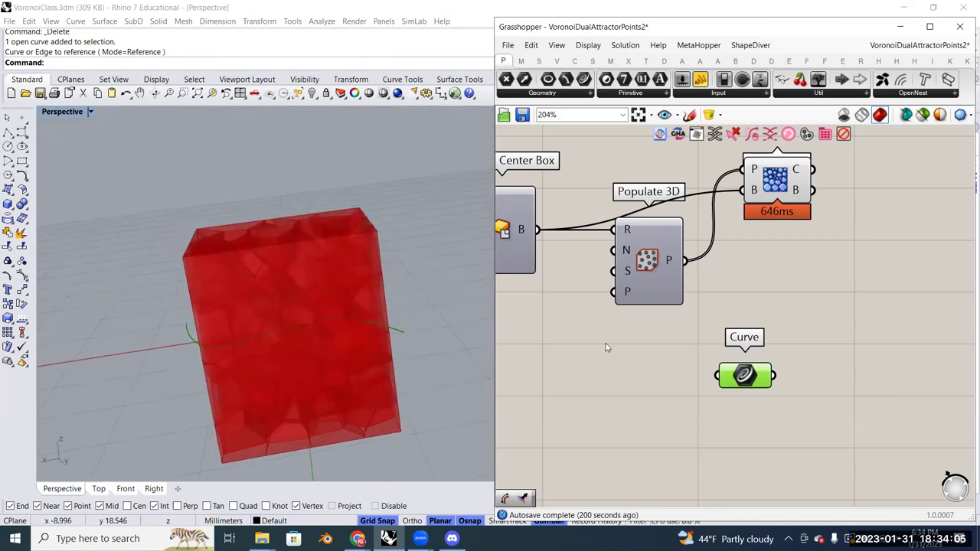
Reposition the Curve parameter directly below the Voronoi 3D component
{"action": "left_click_drag", "start_coordinate": [720, 387], "coordinate": [758, 407]}
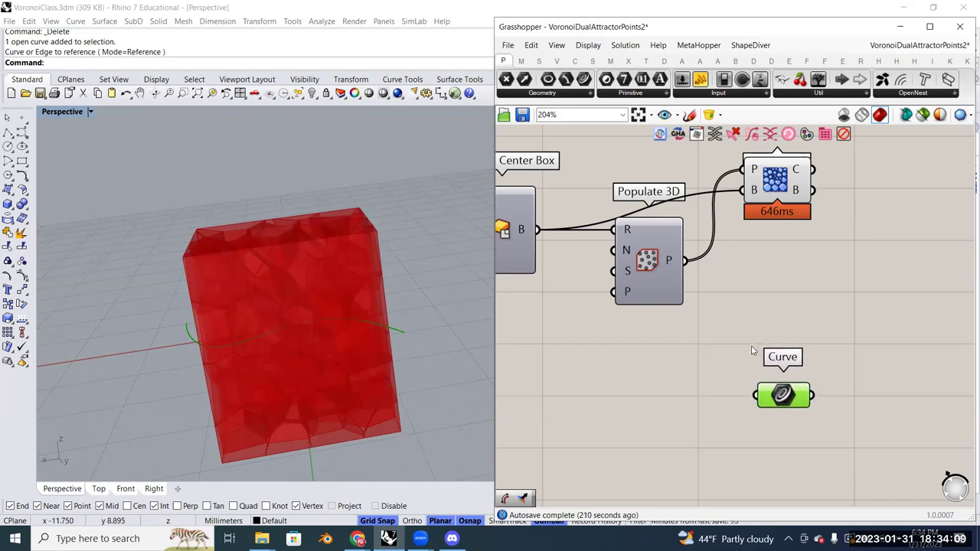
{"action": "right_click_drag", "start_coordinate": [751, 366], "coordinate": [649, 366]}
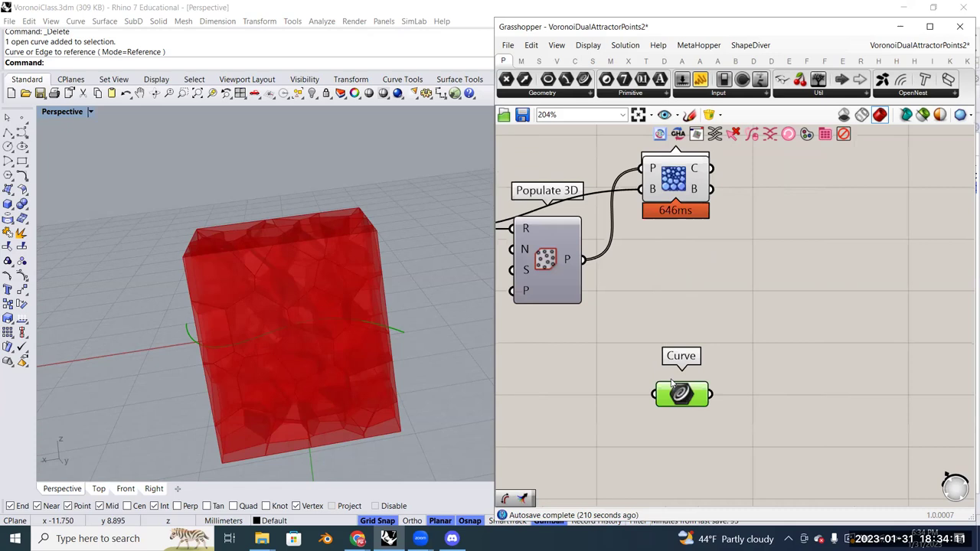
{"action": "left_click_drag", "start_coordinate": [689, 394], "coordinate": [682, 377]}
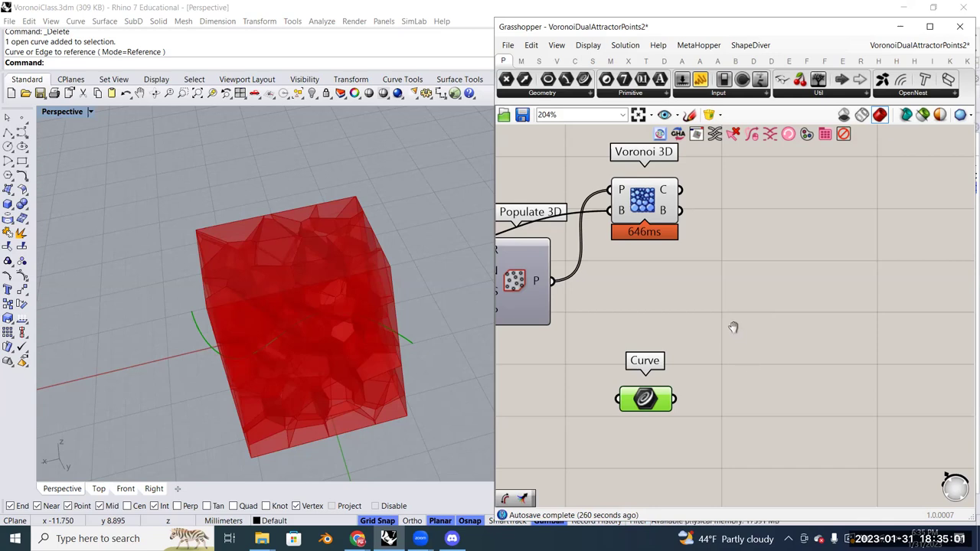
Add a Divide Curve component beside the Curve parameter and connect the referenced curve to its C input
{"action": "right_click_drag", "start_coordinate": [732, 325], "coordinate": [714, 284]}
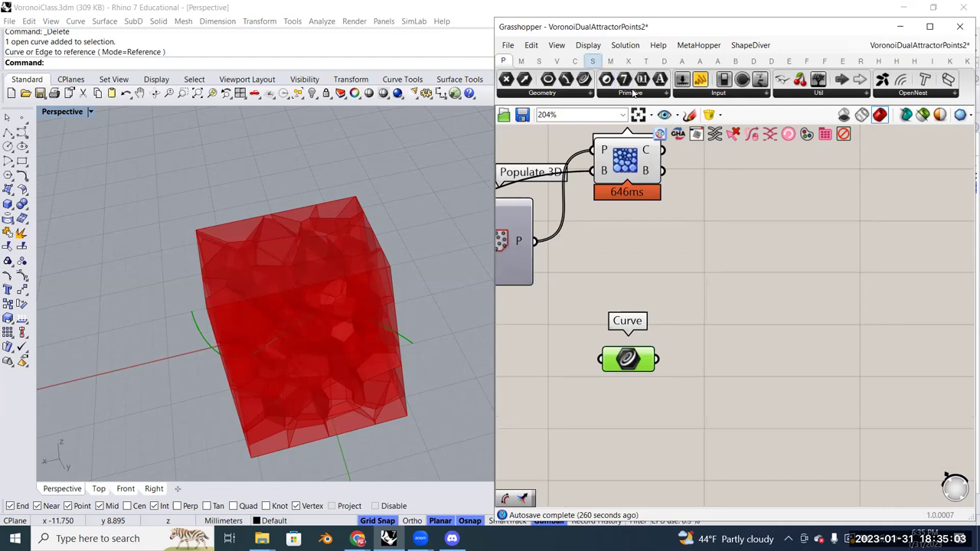
{"action": "left_click", "coordinate": [578, 62]}
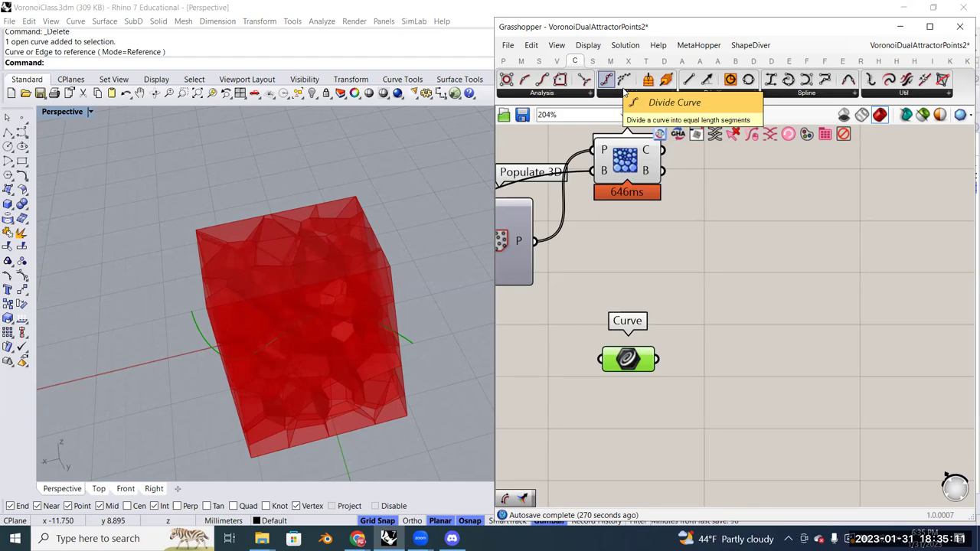
{"action": "left_click_drag", "start_coordinate": [624, 90], "coordinate": [712, 366]}
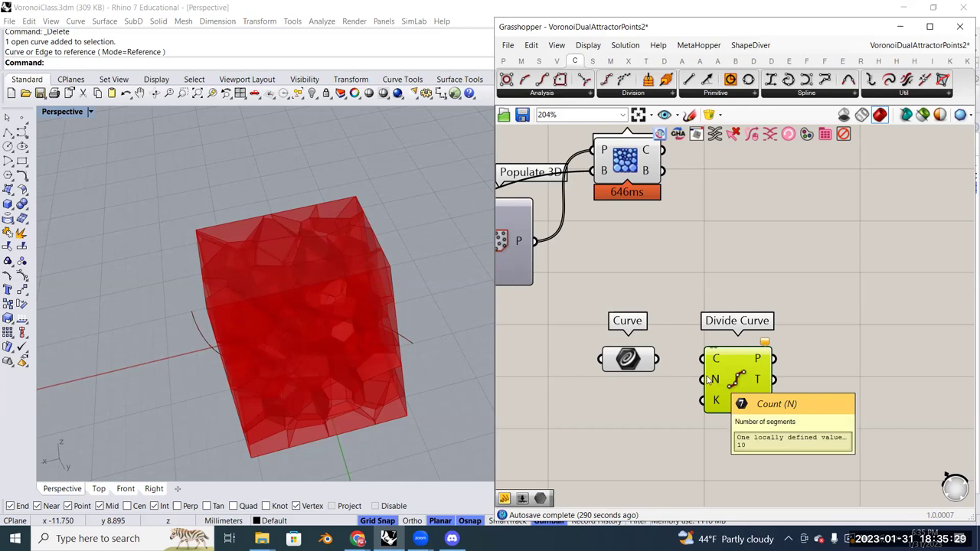
{"action": "left_click_drag", "start_coordinate": [657, 359], "coordinate": [725, 373]}
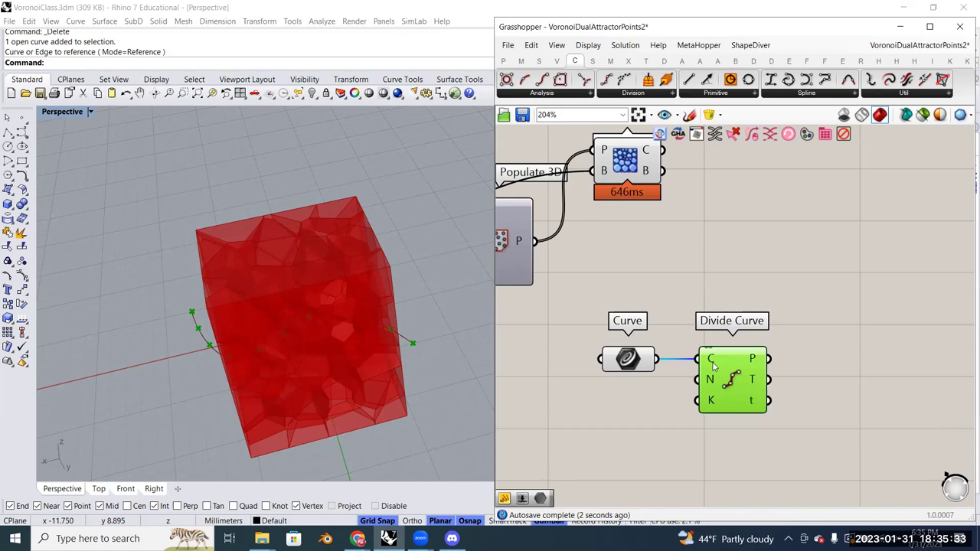
Examine the division points along the curve around the Voronoi box from several angles
{"action": "right_click_drag", "start_coordinate": [368, 360], "coordinate": [270, 415]}
{"action": "key", "text": "Down"}
{"action": "key", "text": "Down"}
{"action": "key", "text": "Down"}
{"action": "key", "text": "Down"}
{"action": "key", "text": "Down"}
{"action": "key", "text": "Down"}
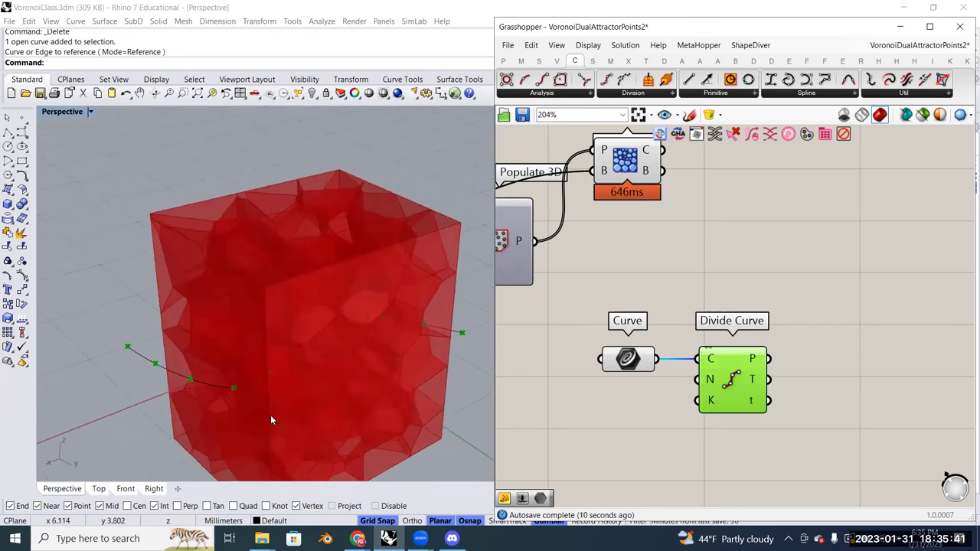
{"action": "key", "text": "Down"}
{"action": "key", "text": "Down"}
{"action": "key", "text": "Down"}
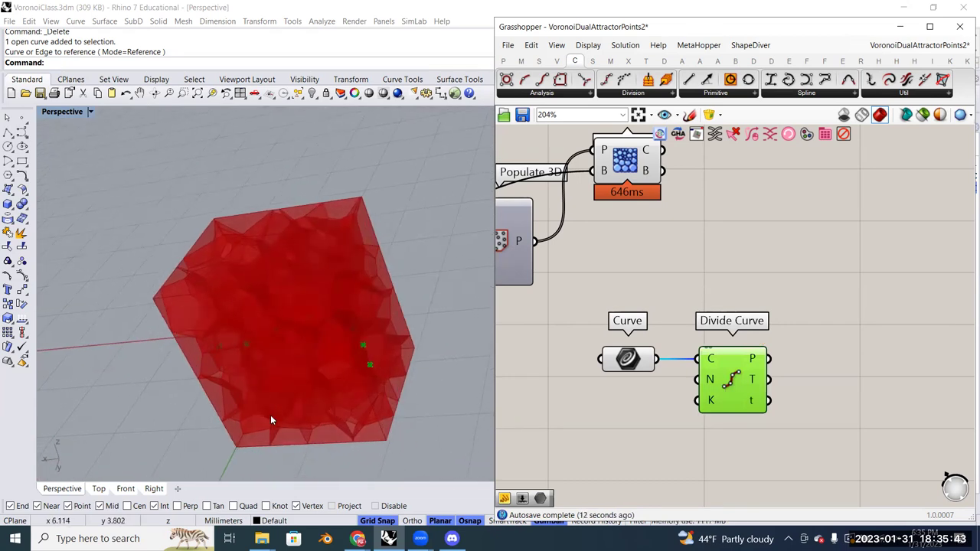
Turn off the Voronoi 3D preview and inspect the division points along the whole curve
{"action": "right_click", "coordinate": [619, 166]}
{"action": "left_click", "coordinate": [652, 187]}
{"action": "key", "text": "Down"}
{"action": "key", "text": "Down"}
{"action": "key", "text": "Down"}
{"action": "key", "text": "Down"}
{"action": "key", "text": "Down"}
{"action": "key", "text": "Down"}
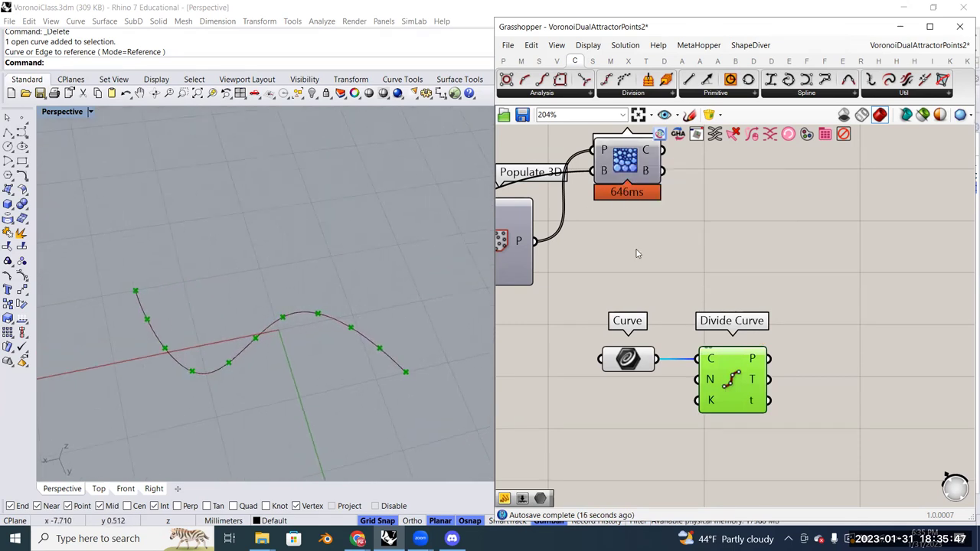
Turn the Voronoi 3D preview back on and view the box together with the curve's division points
{"action": "right_click", "coordinate": [633, 167]}
{"action": "left_click", "coordinate": [654, 190]}
{"action": "right_click_drag", "start_coordinate": [292, 376], "coordinate": [410, 333]}
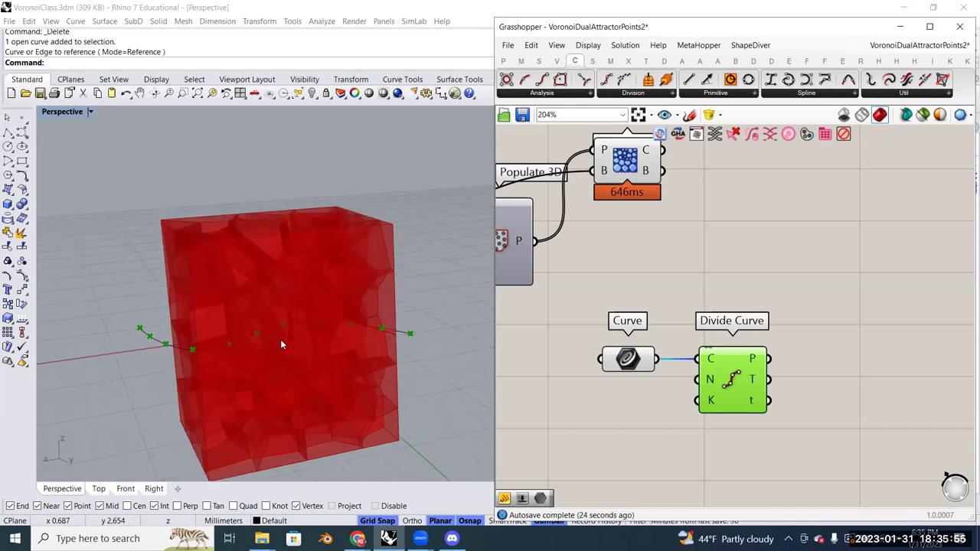
Examine how the Populate 3D points feed the Voronoi 3D component and view the resulting box beside the divided curve
{"action": "right_click_drag", "start_coordinate": [628, 182], "coordinate": [603, 219]}
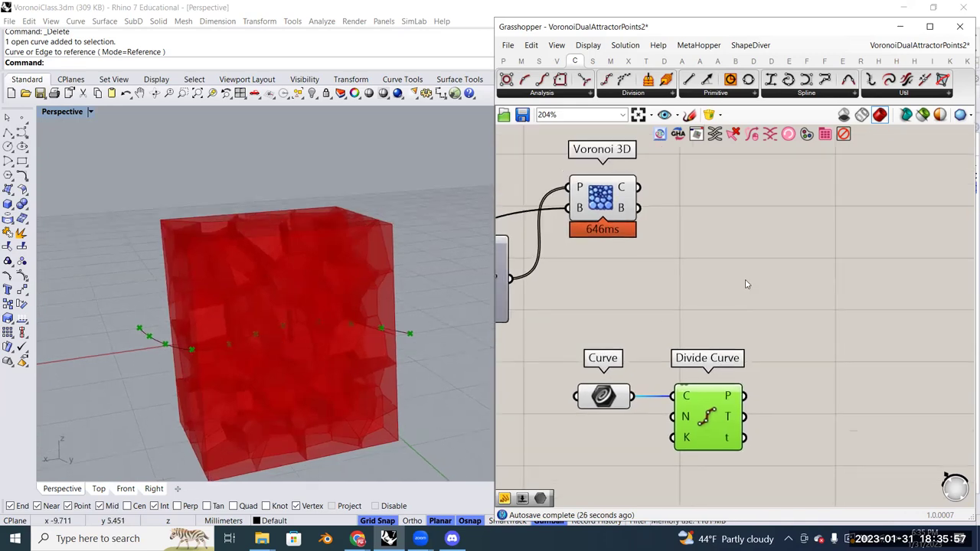
{"action": "left_click", "coordinate": [600, 201]}
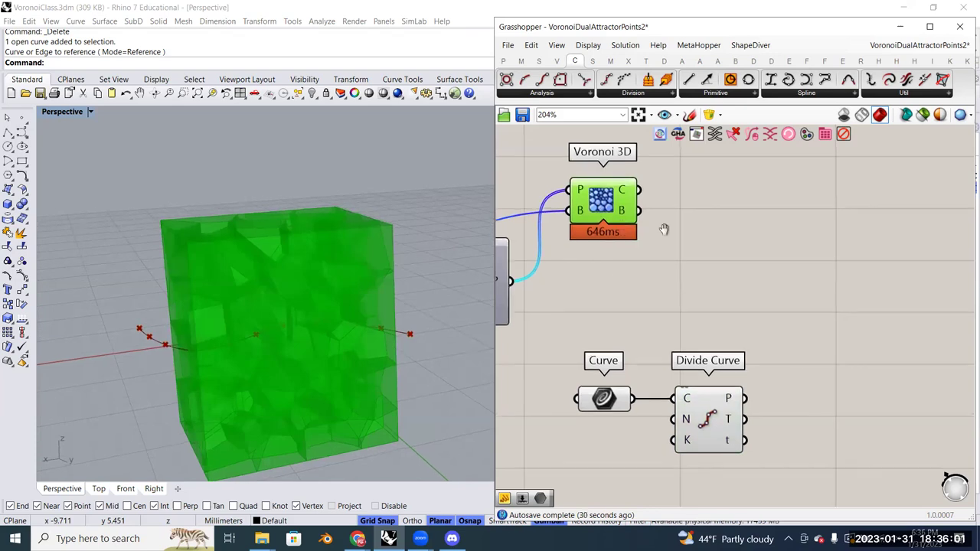
{"action": "right_click_drag", "start_coordinate": [599, 212], "coordinate": [704, 233]}
{"action": "scroll", "coordinate": [706, 235], "scroll_direction": "down", "scroll_amount": 2}
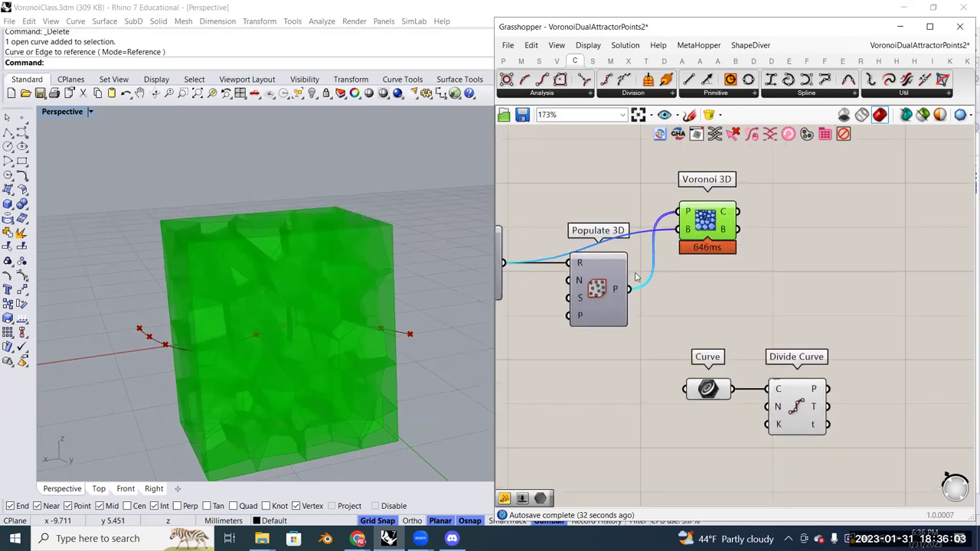
{"action": "left_click", "coordinate": [605, 289]}
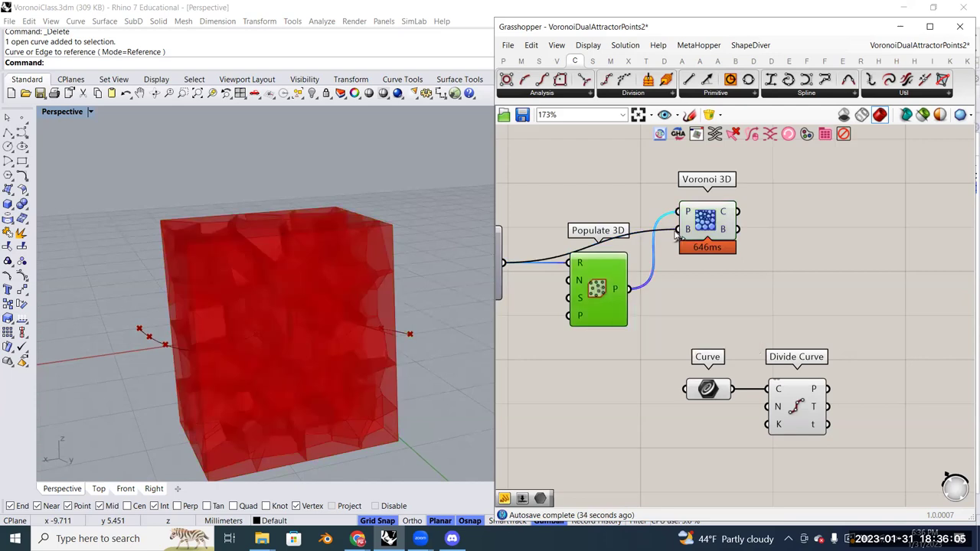
{"action": "left_click", "coordinate": [705, 220]}
{"action": "left_click", "coordinate": [605, 290]}
{"action": "right_click_drag", "start_coordinate": [748, 306], "coordinate": [701, 294]}
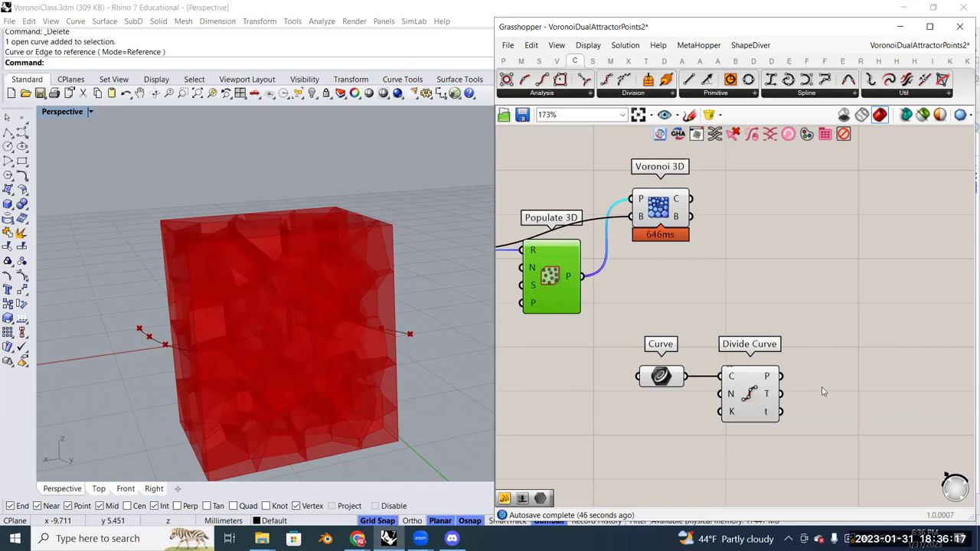
{"action": "left_click", "coordinate": [676, 232]}
{"action": "left_click", "coordinate": [743, 301]}
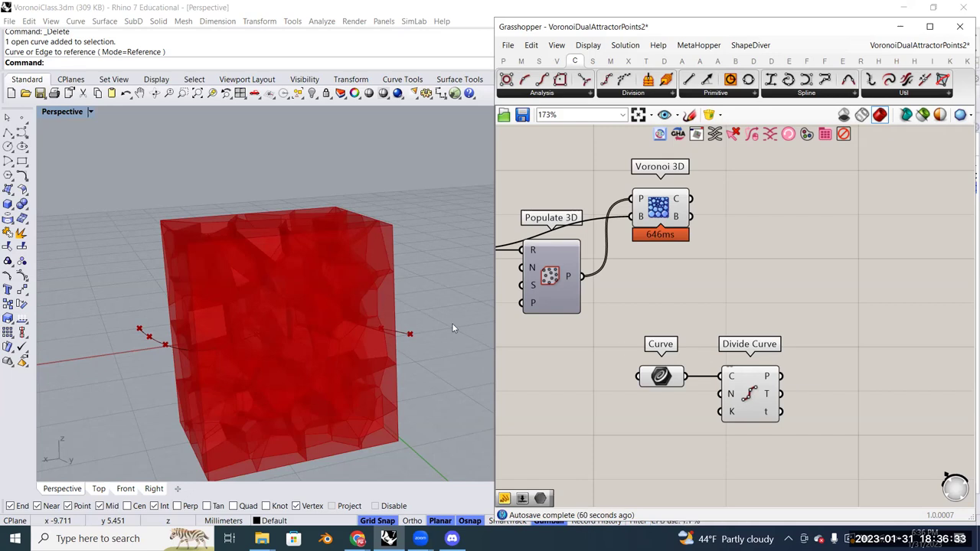
{"action": "right_click_drag", "start_coordinate": [239, 284], "coordinate": [459, 381]}
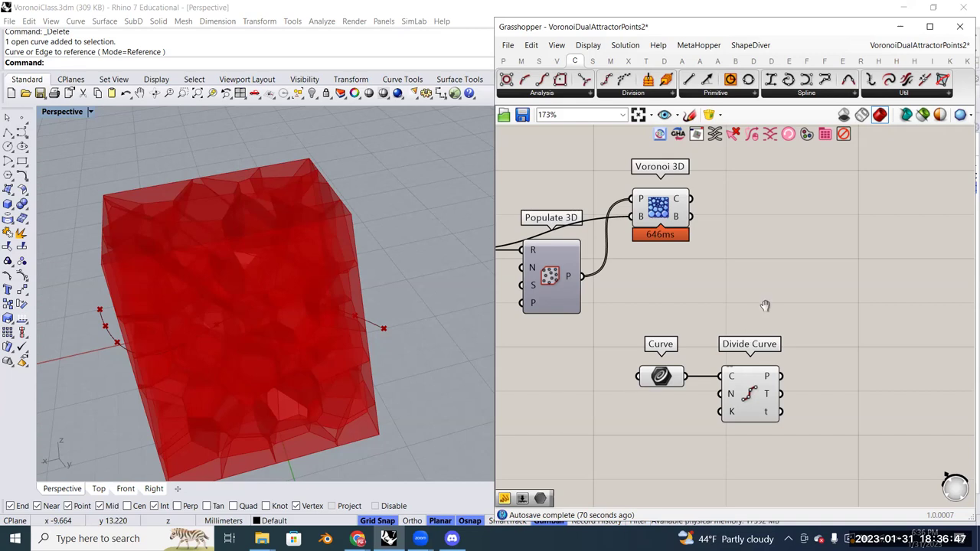
Add a Closest Point component and place it in the open space beyond the Divide Curve component
{"action": "double_click", "coordinate": [792, 279]}
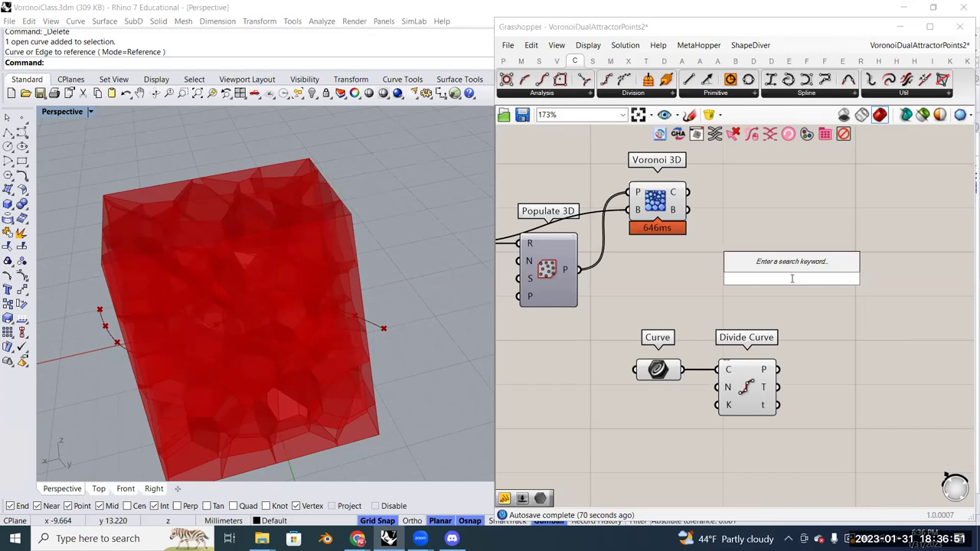
{"action": "type", "text": "closest p"}
{"action": "type", "text": "o"}
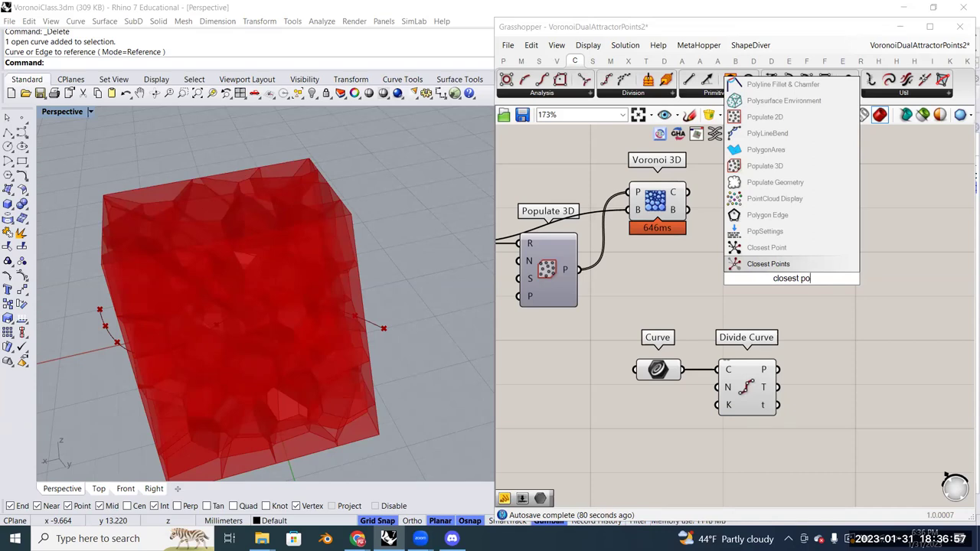
{"action": "left_click", "coordinate": [785, 249]}
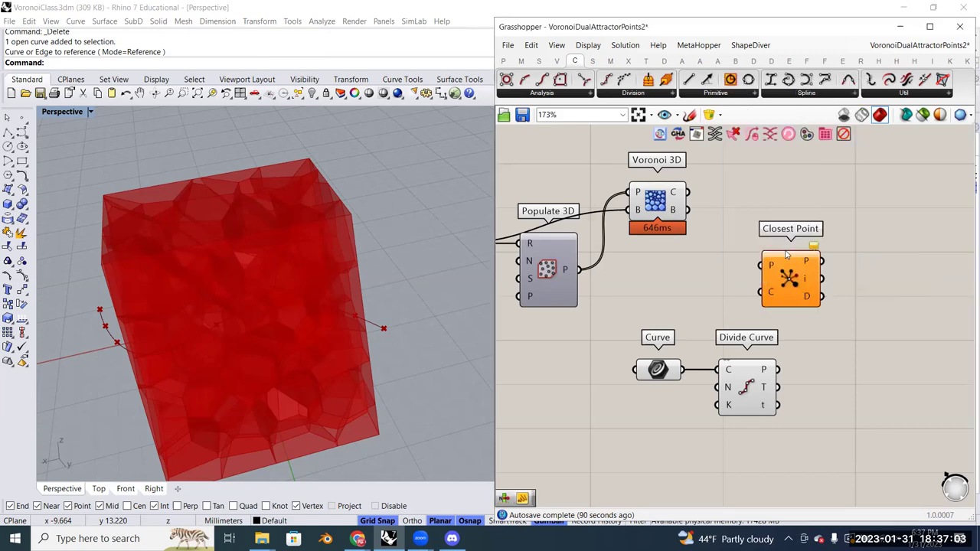
{"action": "left_click_drag", "start_coordinate": [818, 291], "coordinate": [886, 294]}
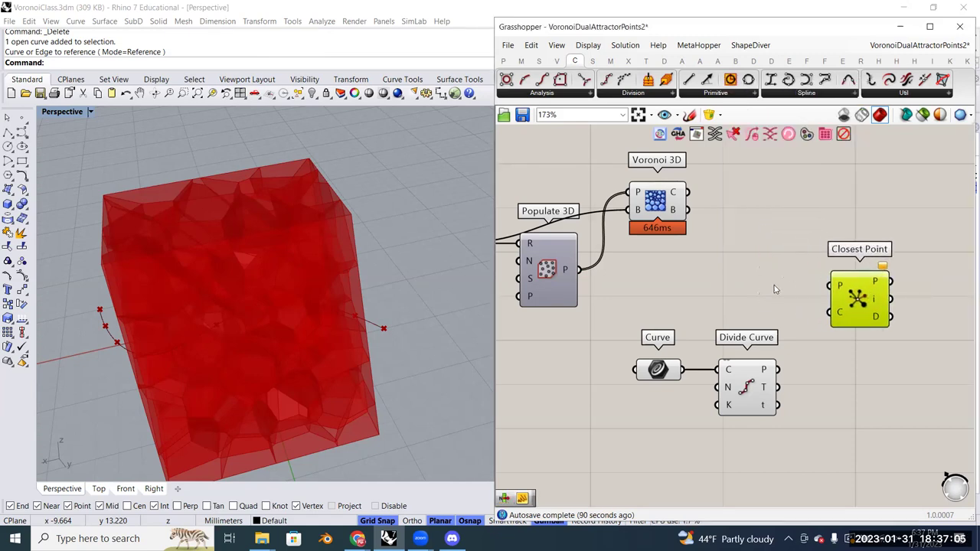
{"action": "left_click", "coordinate": [774, 287]}
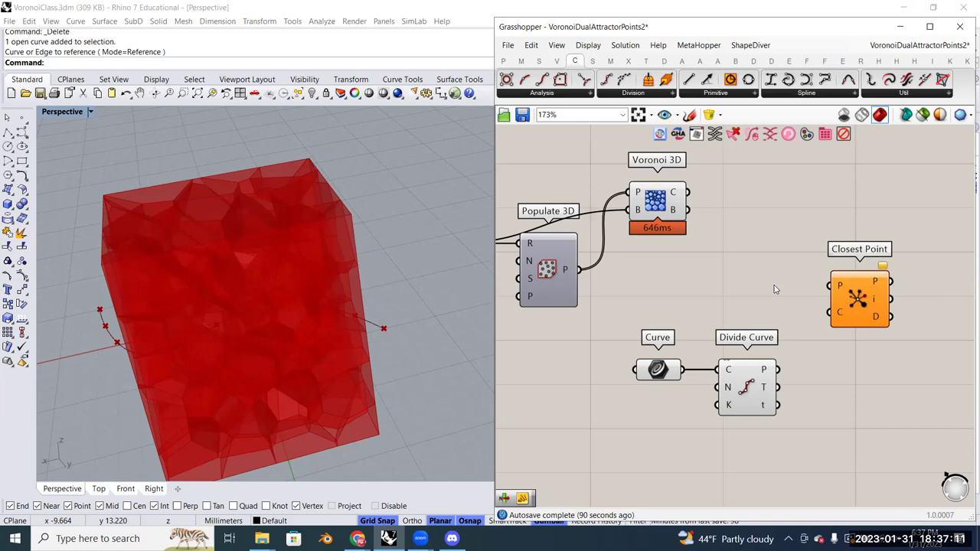
{"action": "mouse_move", "coordinate": [775, 289]}
{"action": "right_mouse_down"}
{"action": "mouse_move", "coordinate": [750, 287]}
{"action": "mouse_move", "coordinate": [780, 293]}
{"action": "right_mouse_up"}
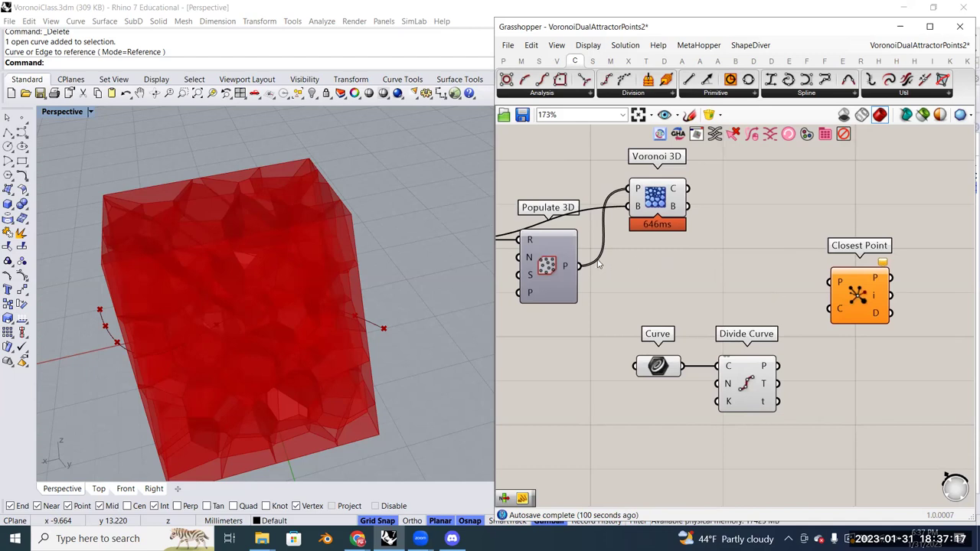
Connect the Populate 3D points to Closest Point's P input and the Divide Curve points to its C input
{"action": "left_click_drag", "start_coordinate": [583, 270], "coordinate": [530, 276]}
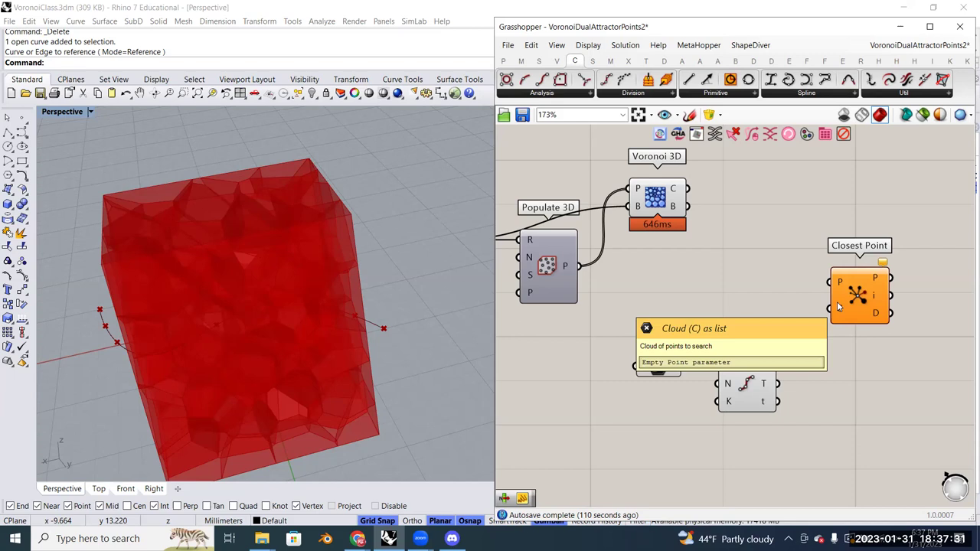
{"action": "left_click", "coordinate": [549, 270]}
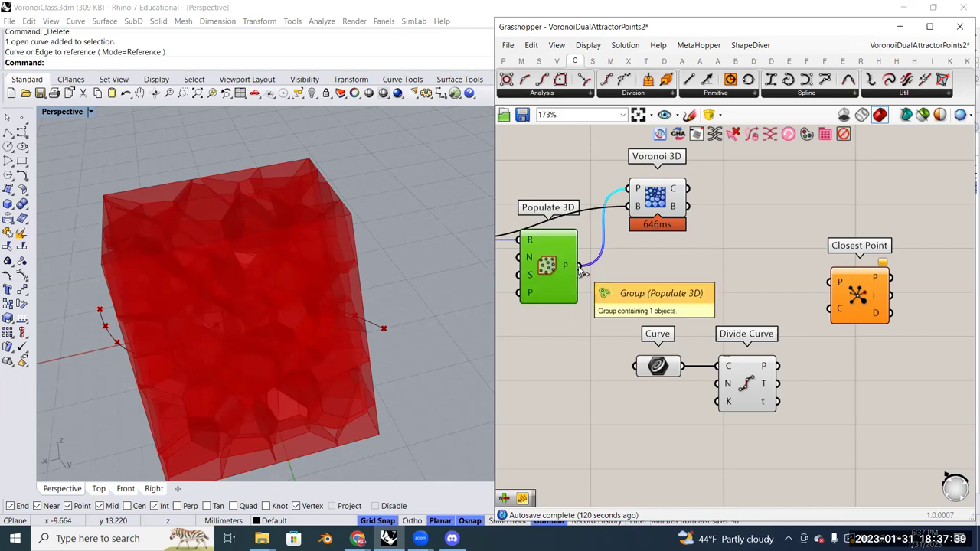
{"action": "left_click_drag", "start_coordinate": [582, 268], "coordinate": [833, 281]}
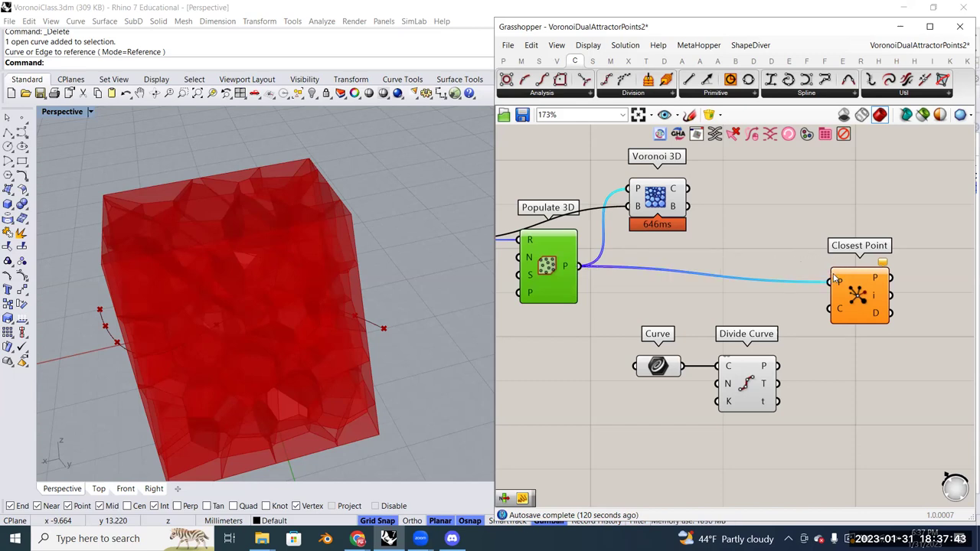
{"action": "mouse_move", "coordinate": [837, 283]}
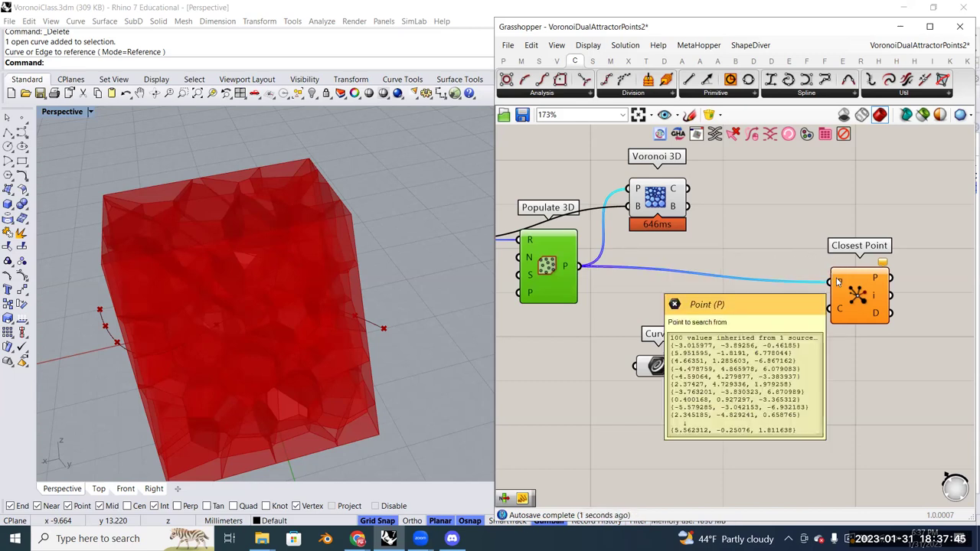
{"action": "left_click_drag", "start_coordinate": [778, 366], "coordinate": [832, 311]}
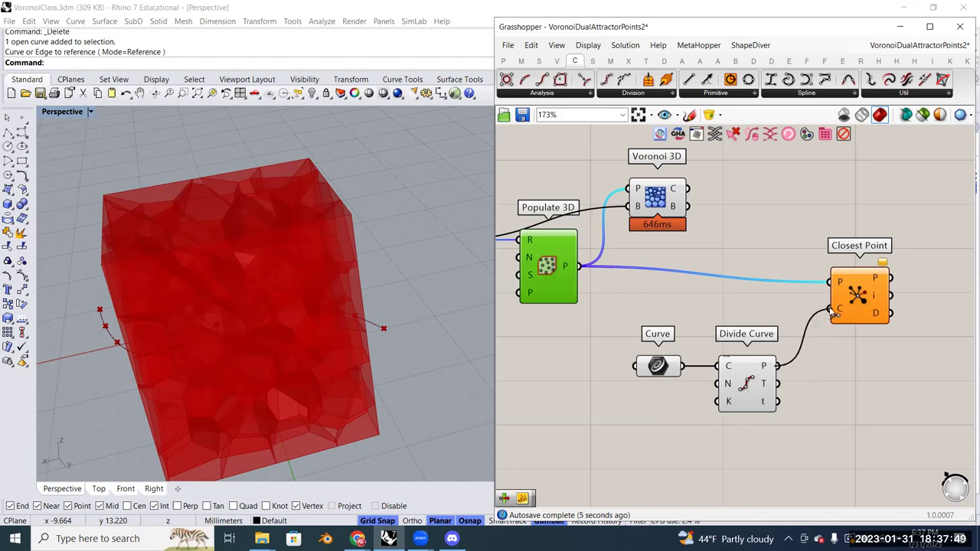
{"action": "scroll", "coordinate": [785, 318], "scroll_direction": "down", "scroll_amount": 1}
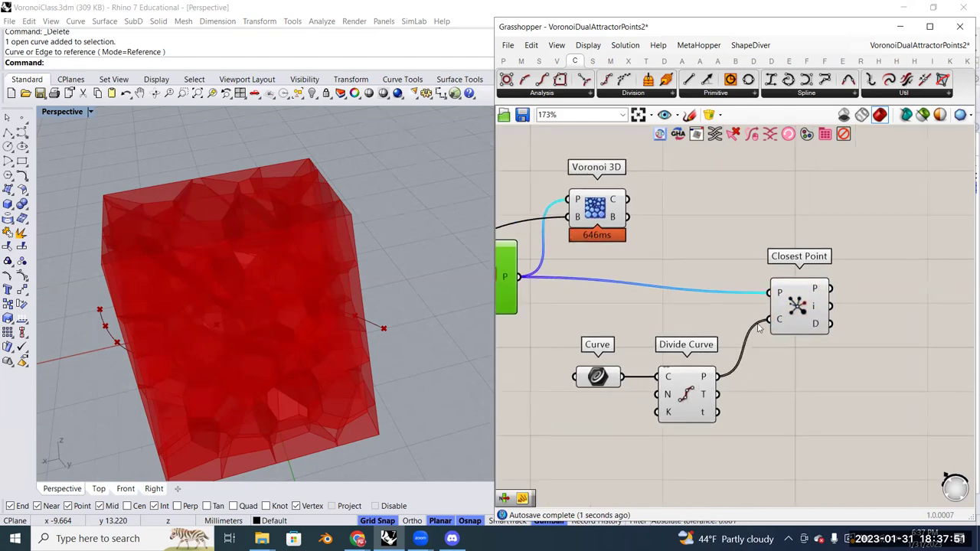
Reposition the Closest Point component slightly and turn off the Voronoi 3D preview
{"action": "scroll", "coordinate": [789, 322], "scroll_direction": "down", "scroll_amount": 1}
{"action": "left_click_drag", "start_coordinate": [796, 308], "coordinate": [797, 320]}
{"action": "right_click_drag", "start_coordinate": [637, 258], "coordinate": [720, 264]}
{"action": "right_click", "coordinate": [736, 218]}
{"action": "left_click", "coordinate": [769, 247]}
Add a Line component above the Closest Point component
{"action": "double_click", "coordinate": [837, 226]}
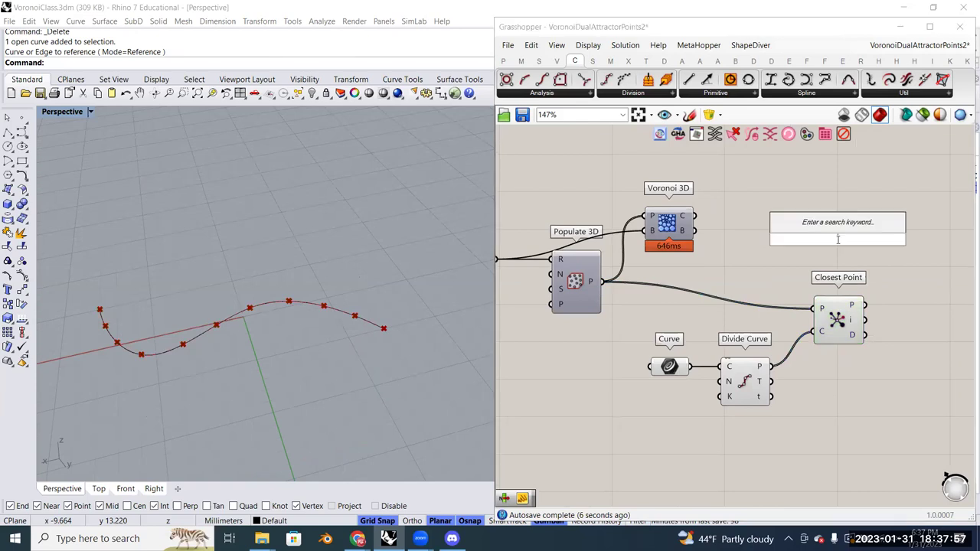
{"action": "type", "text": "lim"}
{"action": "key", "text": "BackSpace"}
{"action": "type", "text": "ne"}
{"action": "key", "text": "Return"}
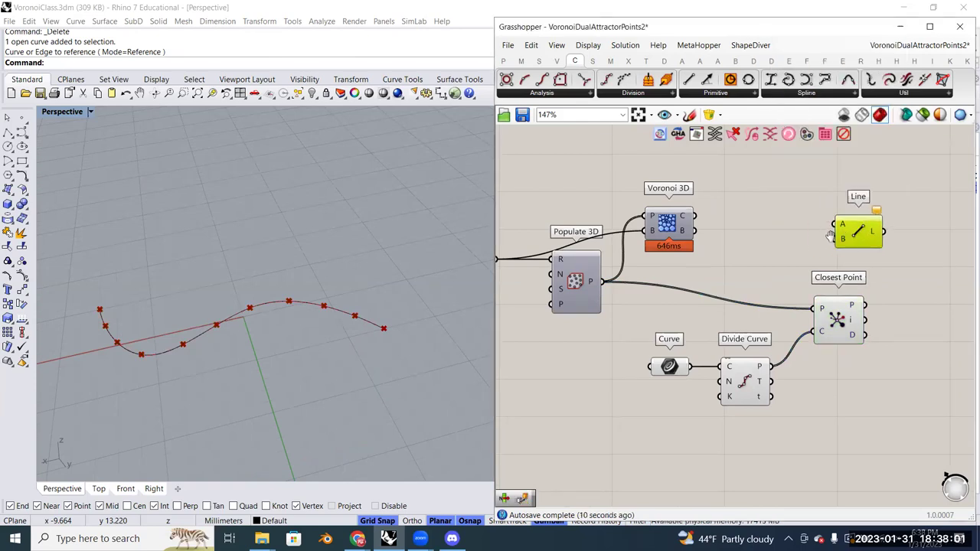
{"action": "right_click_drag", "start_coordinate": [831, 235], "coordinate": [795, 238]}
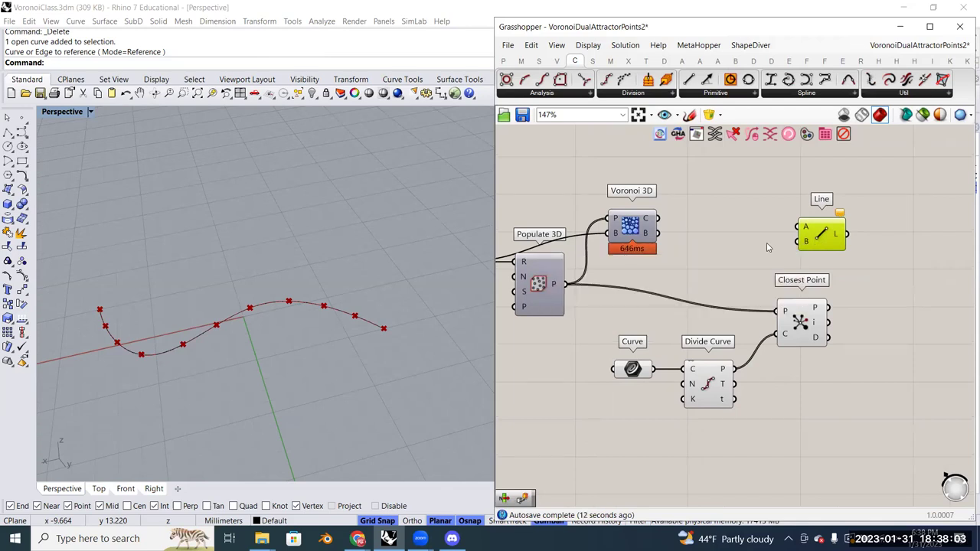
Connect the Populate 3D points to Line's A input and the Closest Point P output to its B input
{"action": "left_click_drag", "start_coordinate": [565, 284], "coordinate": [830, 240]}
{"action": "left_click_drag", "start_coordinate": [750, 283], "coordinate": [839, 387]}
{"action": "left_click", "coordinate": [839, 386]}
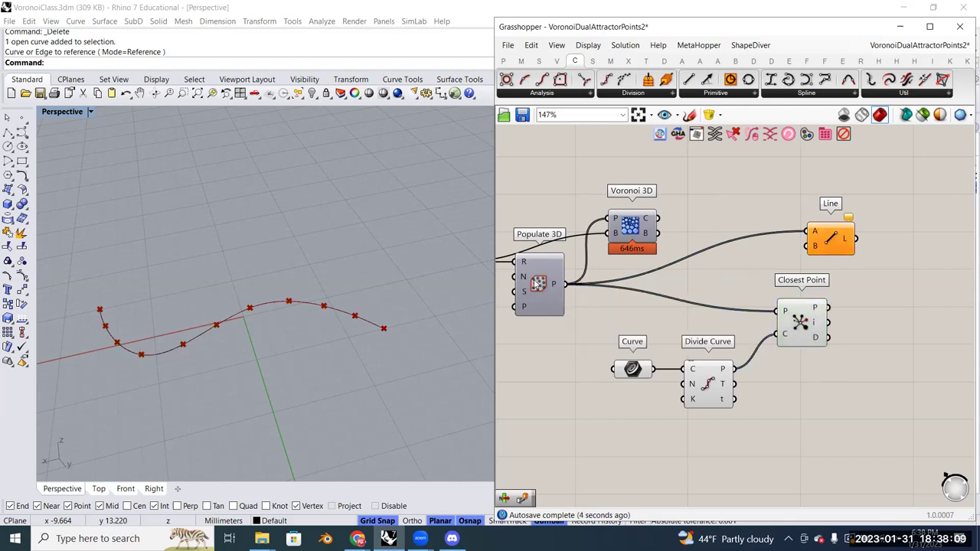
{"action": "left_click_drag", "start_coordinate": [829, 309], "coordinate": [809, 246]}
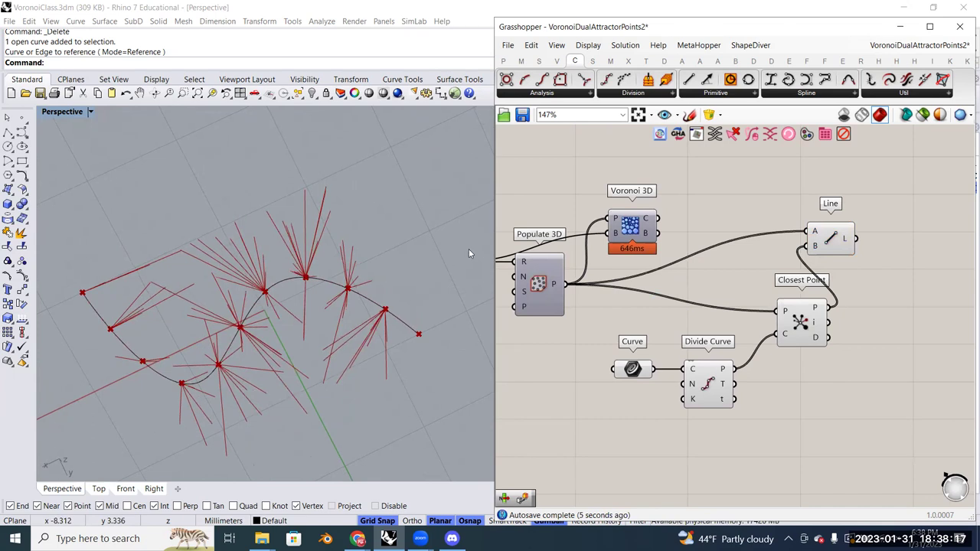
Turn the Voronoi 3D preview on and back off to compare the box with the connecting lines
{"action": "right_click", "coordinate": [630, 223]}
{"action": "left_click", "coordinate": [635, 238]}
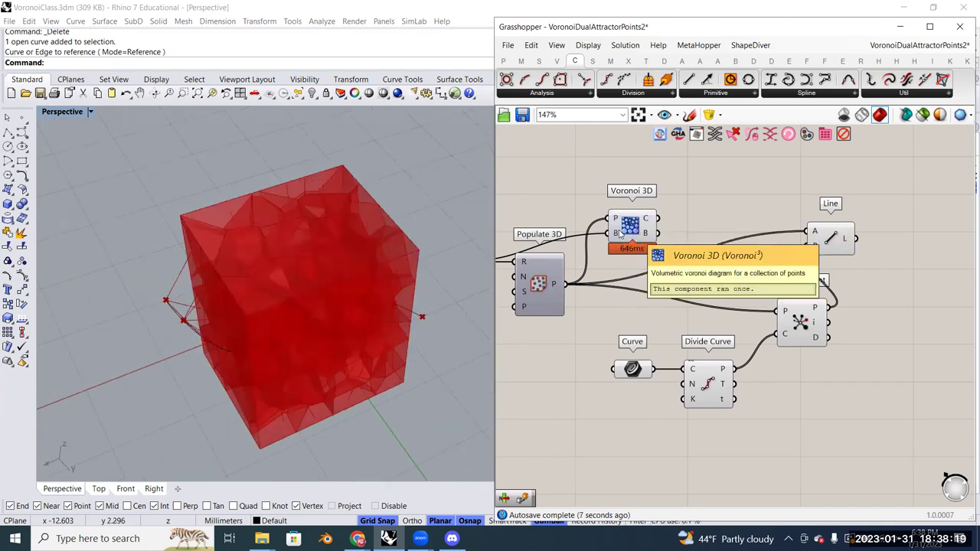
{"action": "right_click", "coordinate": [632, 232]}
{"action": "left_click", "coordinate": [647, 247]}
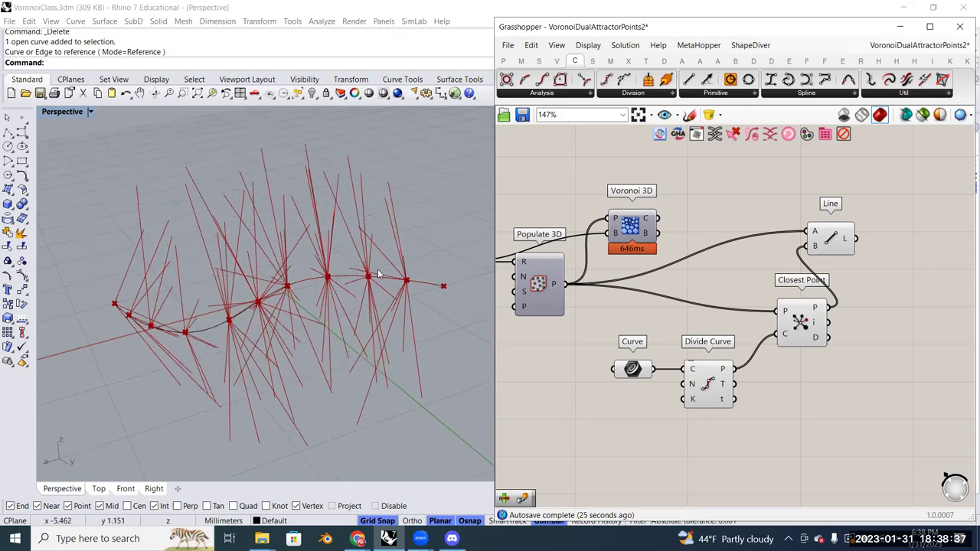
Select the curve in Rhino and inspect the lines reaching its division points from several angles
{"action": "left_click", "coordinate": [383, 281]}
{"action": "left_click", "coordinate": [383, 281]}
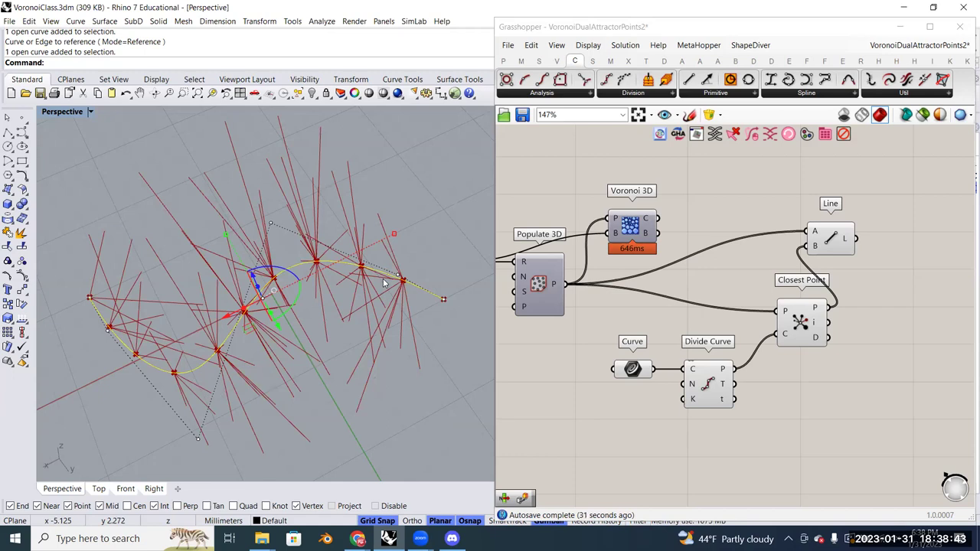
{"action": "key", "text": "Down"}
{"action": "key", "text": "Down"}
{"action": "key", "text": "Down"}
{"action": "key", "text": "Down"}
{"action": "key", "text": "Down"}
{"action": "key", "text": "Down"}
{"action": "key", "text": "Down"}
Move the Line component farther above Closest Point and turn off its preview
{"action": "right_click_drag", "start_coordinate": [829, 243], "coordinate": [741, 235]}
{"action": "left_click_drag", "start_coordinate": [741, 235], "coordinate": [735, 198]}
{"action": "right_click_drag", "start_coordinate": [733, 201], "coordinate": [732, 199]}
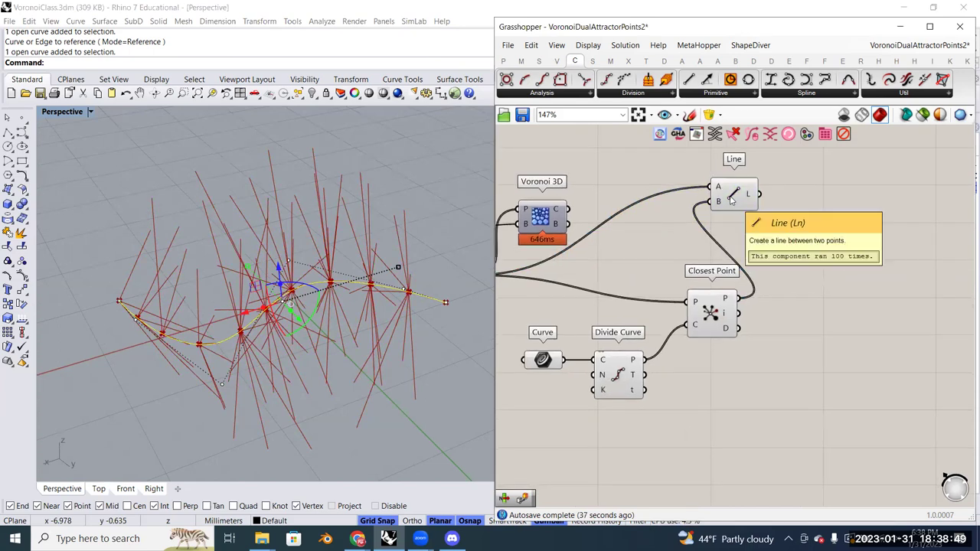
{"action": "right_click", "coordinate": [731, 200]}
{"action": "left_click", "coordinate": [758, 220]}
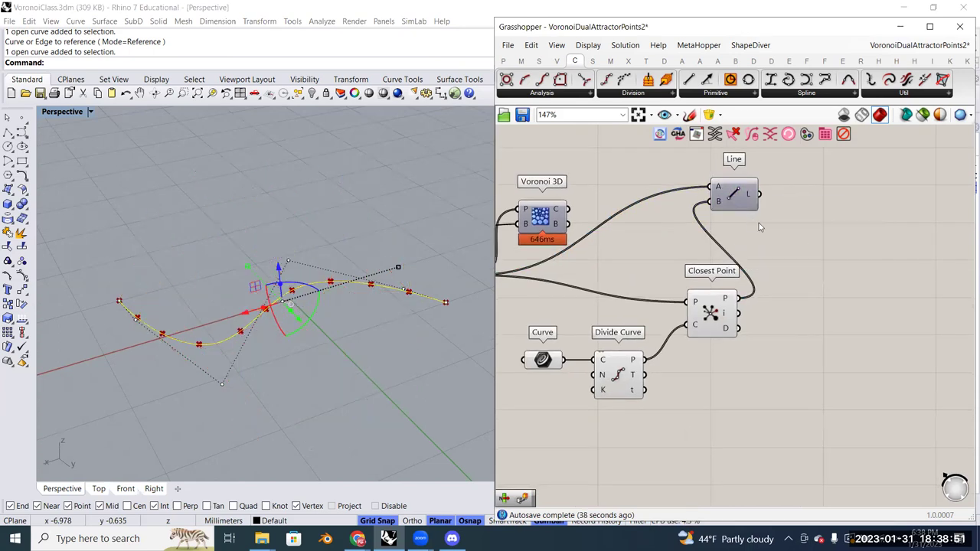
Inspect the Closest Point component's P and D outputs to read the closest points and their distances
{"action": "double_click", "coordinate": [813, 248]}
{"action": "right_click_drag", "start_coordinate": [820, 282], "coordinate": [768, 281]}
{"action": "left_click_drag", "start_coordinate": [617, 248], "coordinate": [709, 345]}
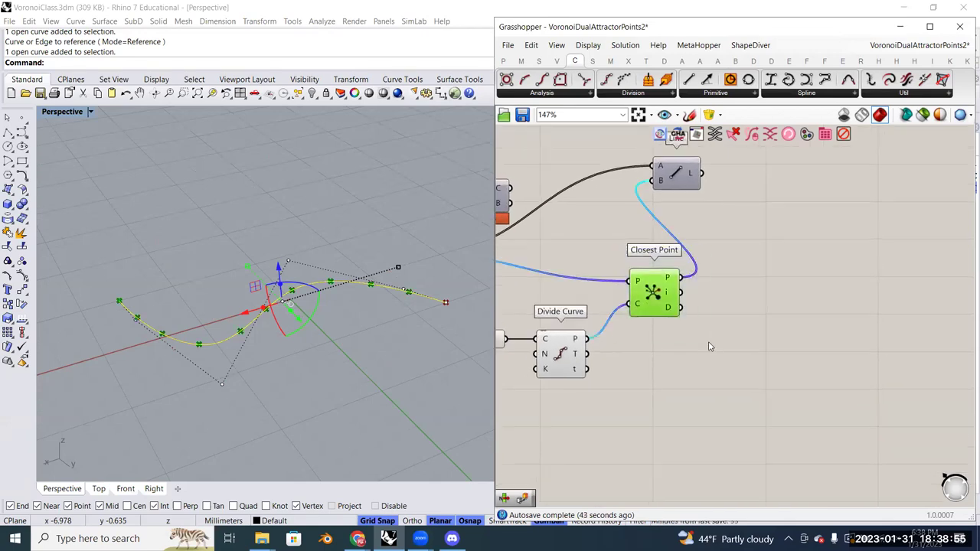
{"action": "mouse_move", "coordinate": [669, 285]}
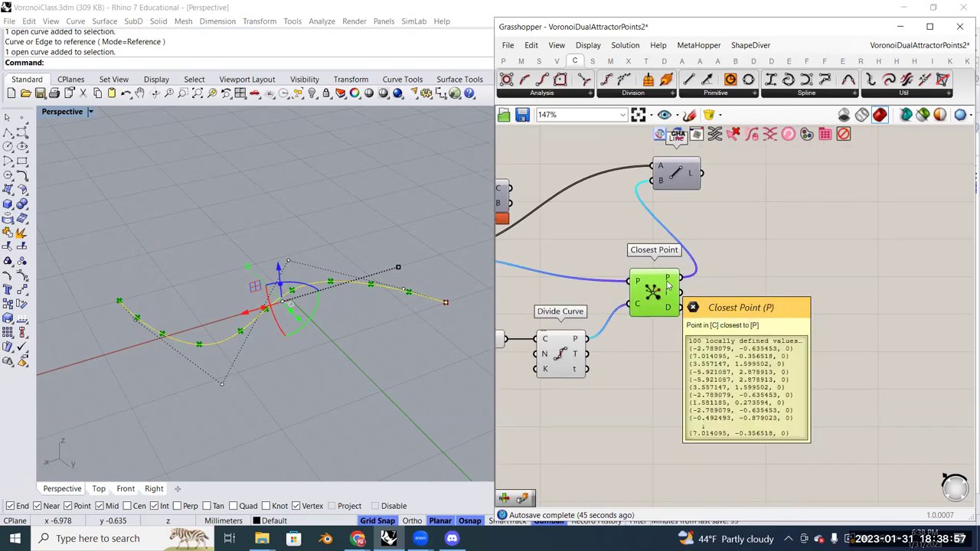
{"action": "mouse_move", "coordinate": [669, 308]}
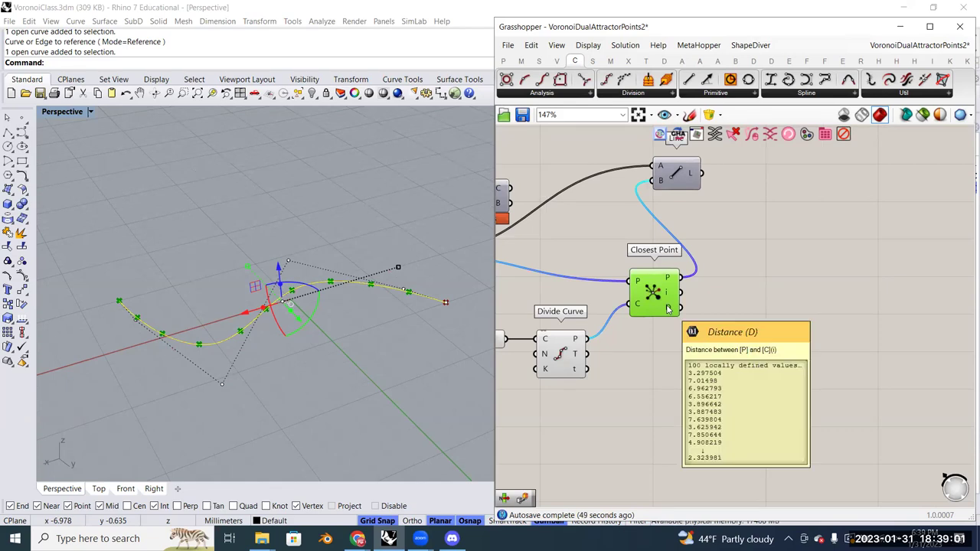
{"action": "left_click", "coordinate": [674, 168]}
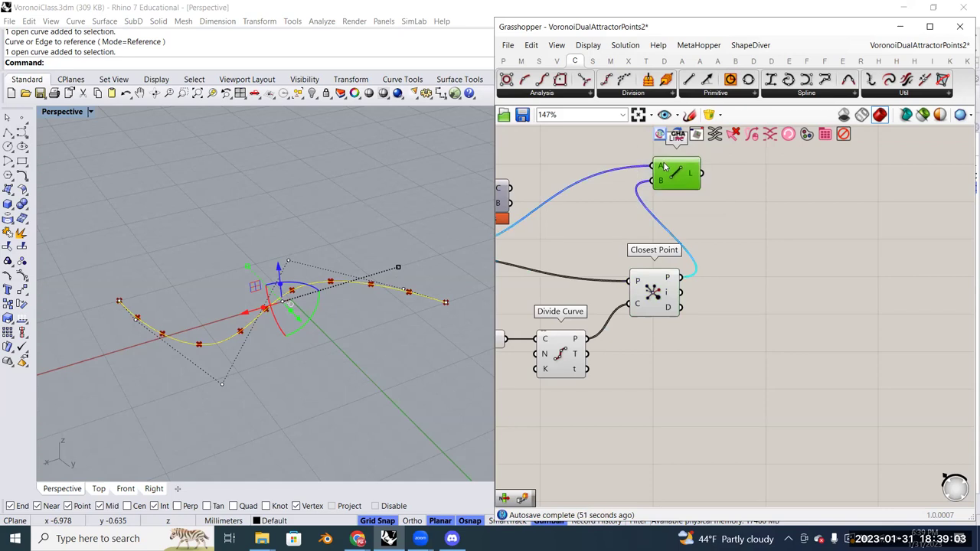
{"action": "left_click", "coordinate": [657, 300]}
{"action": "left_click_drag", "start_coordinate": [594, 238], "coordinate": [763, 348]}
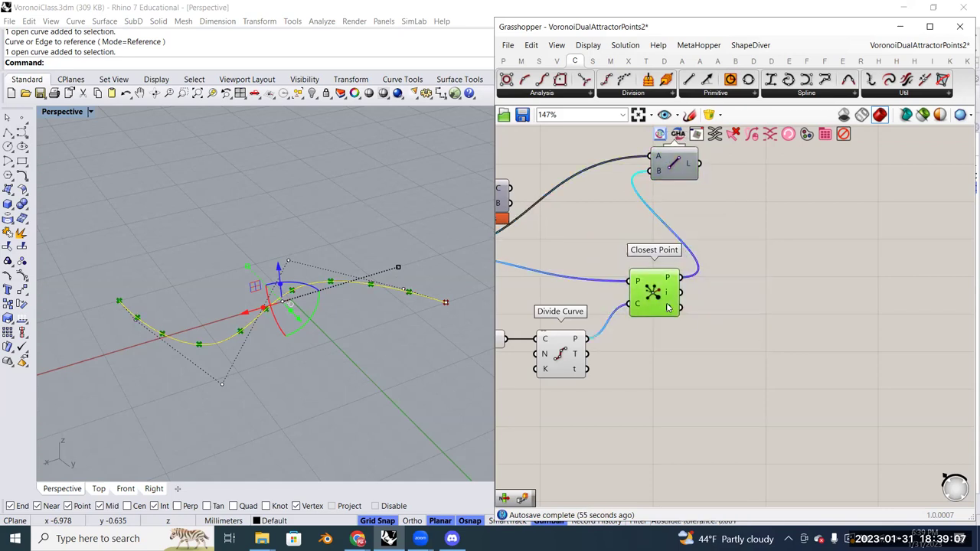
{"action": "mouse_move", "coordinate": [667, 307]}
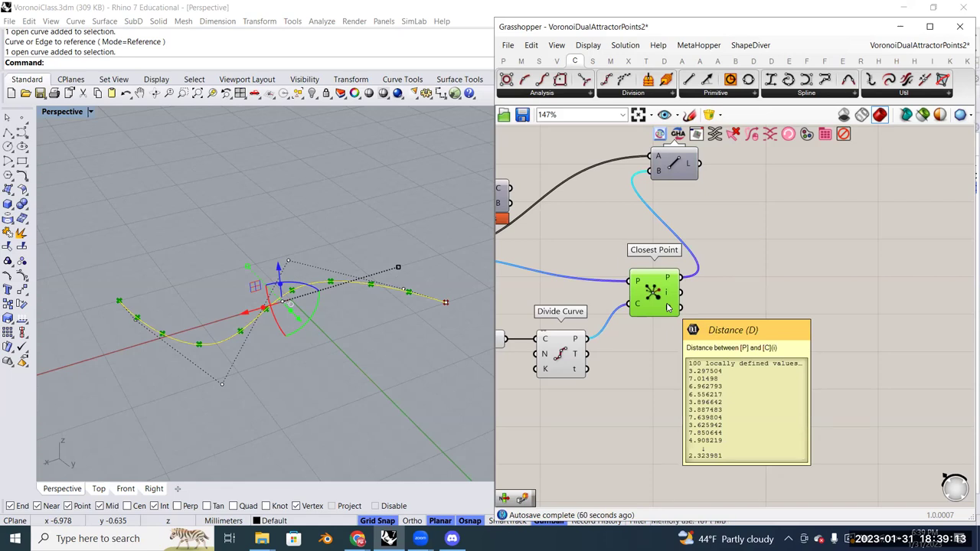
Review how Cull Pattern is wired in the earlier Voronoi definition, and return to the Closest Point component
{"action": "right_click_drag", "start_coordinate": [667, 307], "coordinate": [706, 309]}
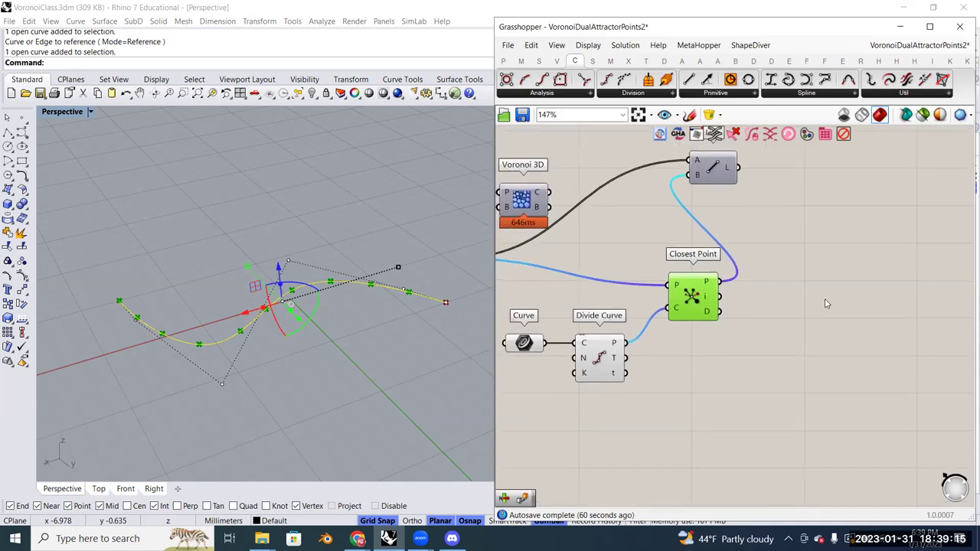
{"action": "left_click", "coordinate": [769, 313]}
{"action": "right_click_drag", "start_coordinate": [769, 313], "coordinate": [803, 310]}
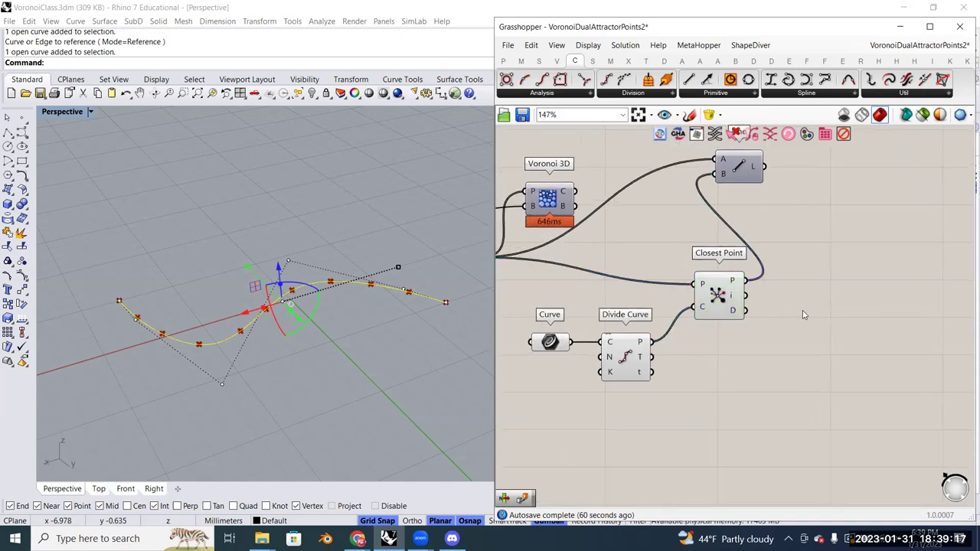
{"action": "scroll", "coordinate": [728, 410], "scroll_direction": "down", "scroll_amount": 4}
{"action": "right_click_drag", "start_coordinate": [729, 409], "coordinate": [521, 432]}
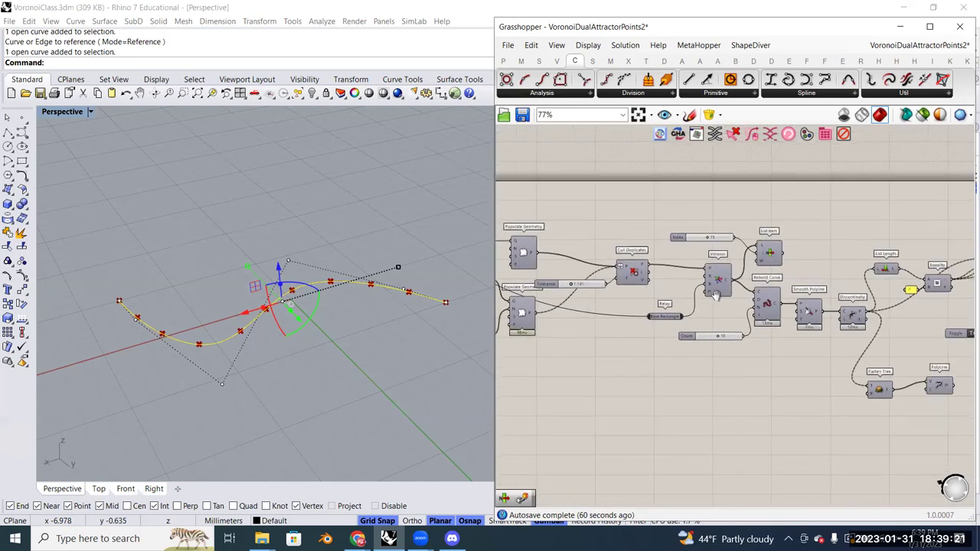
{"action": "right_click_drag", "start_coordinate": [804, 298], "coordinate": [710, 311]}
{"action": "left_click", "coordinate": [863, 268]}
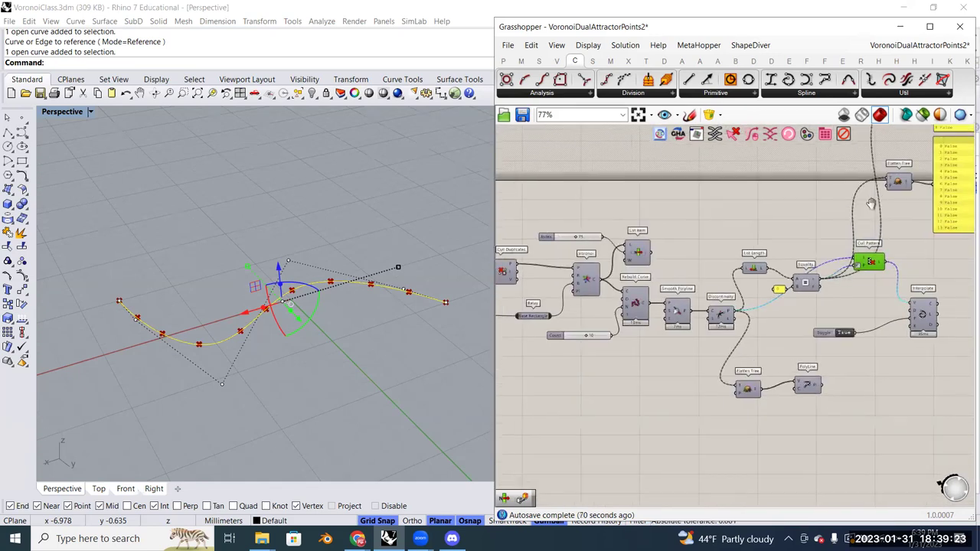
{"action": "right_click_drag", "start_coordinate": [551, 268], "coordinate": [839, 265]}
{"action": "scroll", "coordinate": [639, 323], "scroll_direction": "up", "scroll_amount": 1}
{"action": "scroll", "coordinate": [640, 323], "scroll_direction": "up", "scroll_amount": 3}
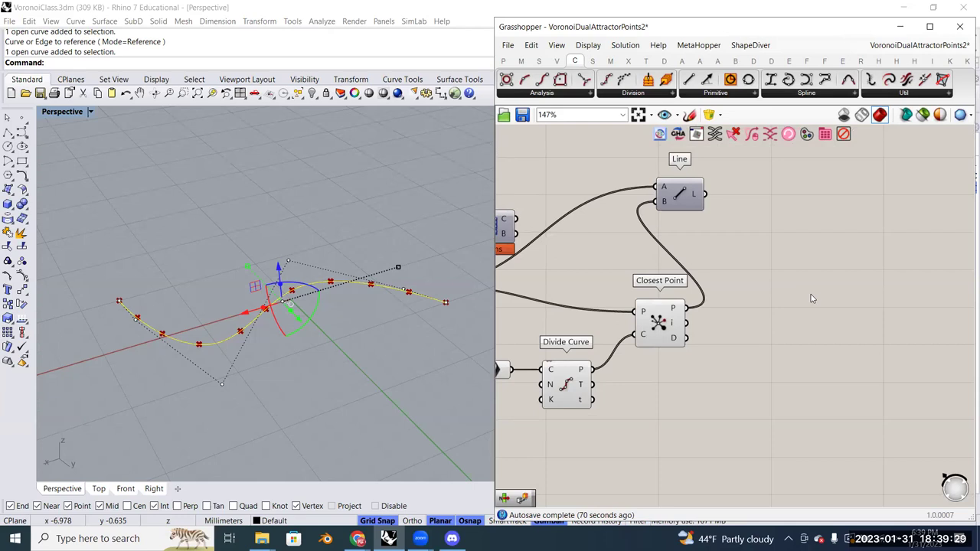
Add a Cull Pattern component to the canvas and place it to the right of Closest Point
{"action": "double_click", "coordinate": [812, 295]}
{"action": "type", "text": "cull"}
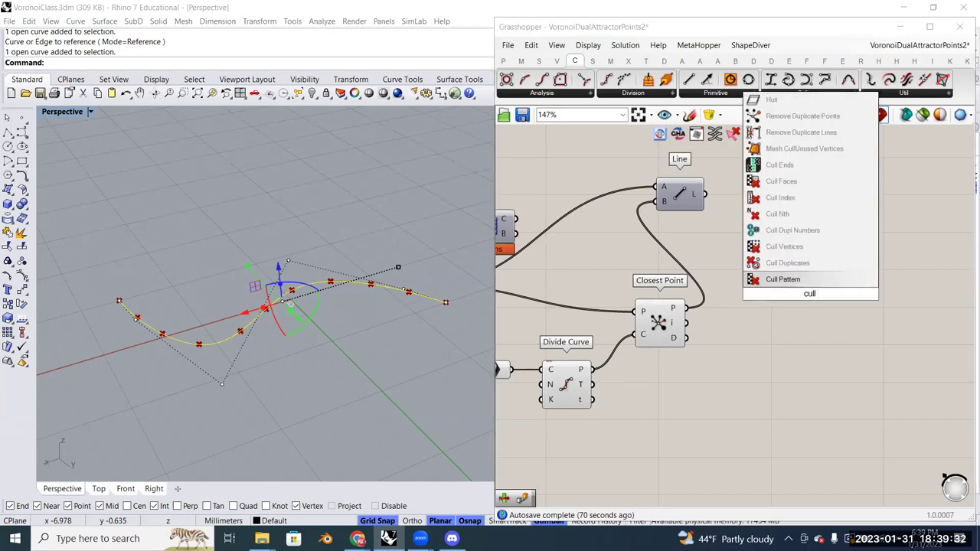
{"action": "key", "text": "Return"}
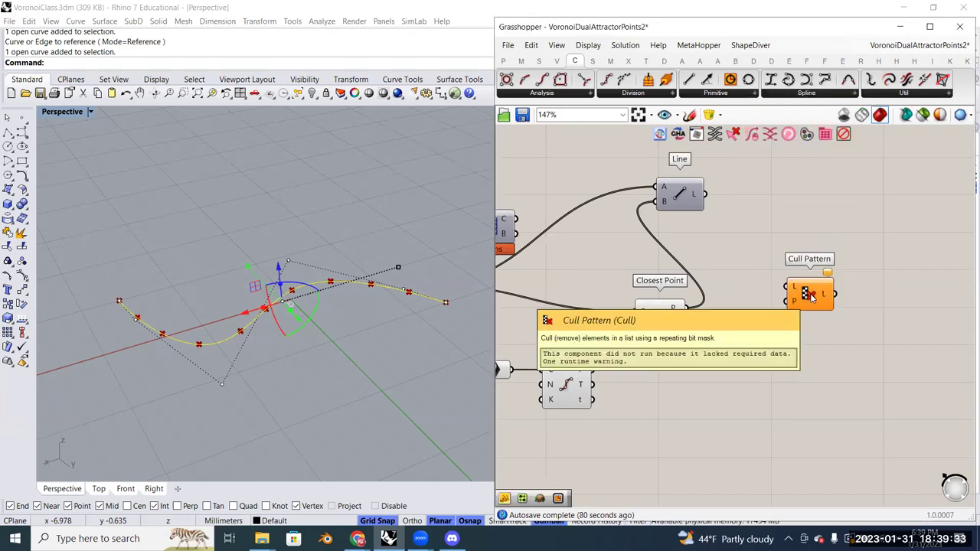
{"action": "left_click_drag", "start_coordinate": [812, 297], "coordinate": [861, 306]}
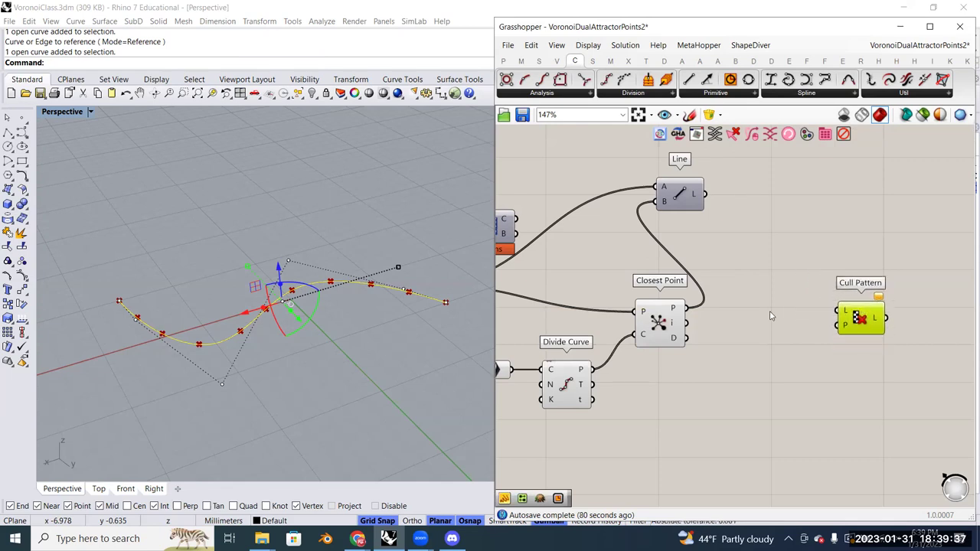
Add an Includes component and place it between Closest Point and Cull Pattern, slightly below them
{"action": "mouse_move", "coordinate": [673, 337]}
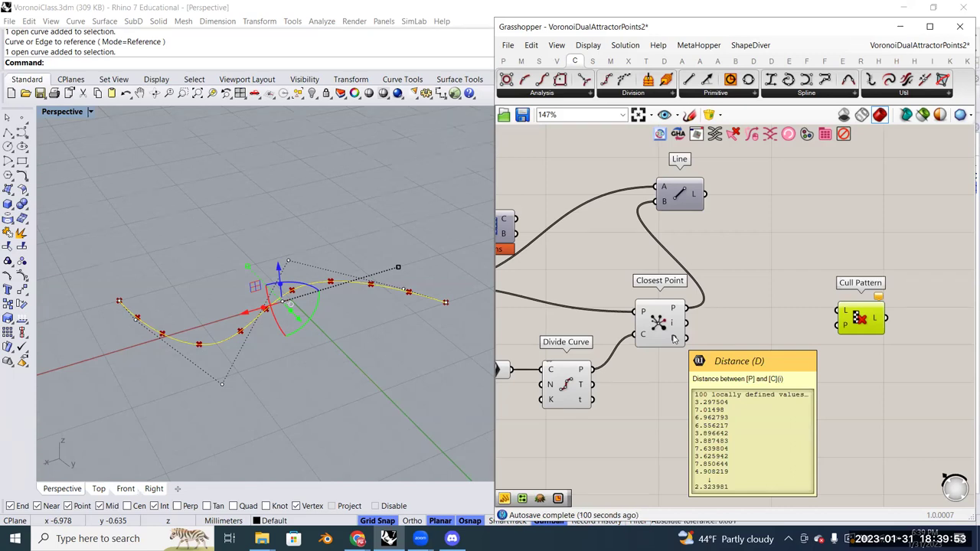
{"action": "right_click_drag", "start_coordinate": [672, 339], "coordinate": [740, 323]}
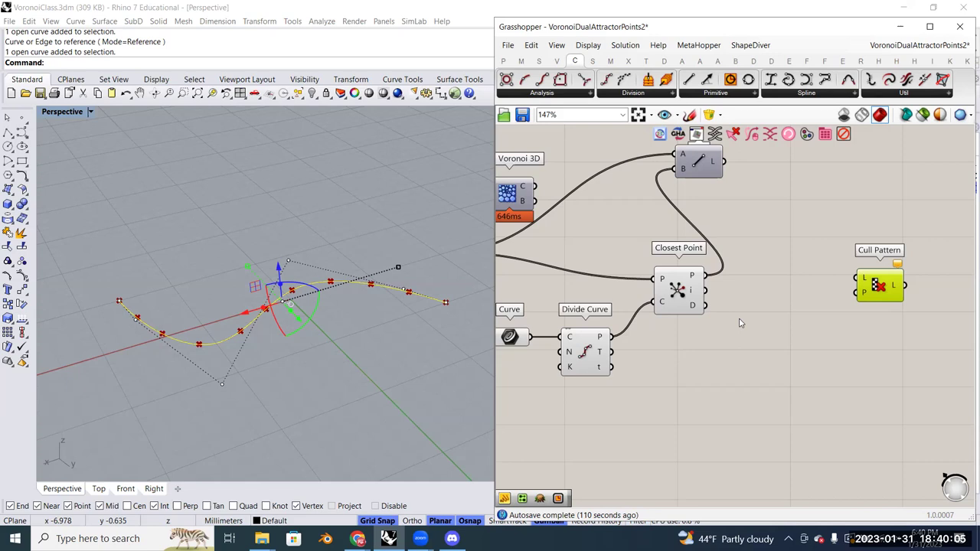
{"action": "left_click", "coordinate": [744, 327]}
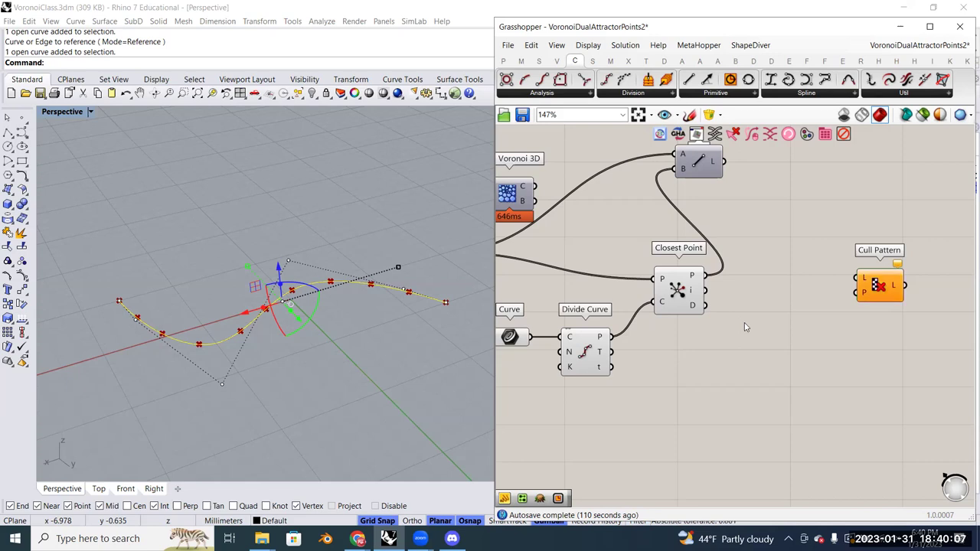
{"action": "double_click", "coordinate": [745, 327]}
{"action": "type", "text": "includ"}
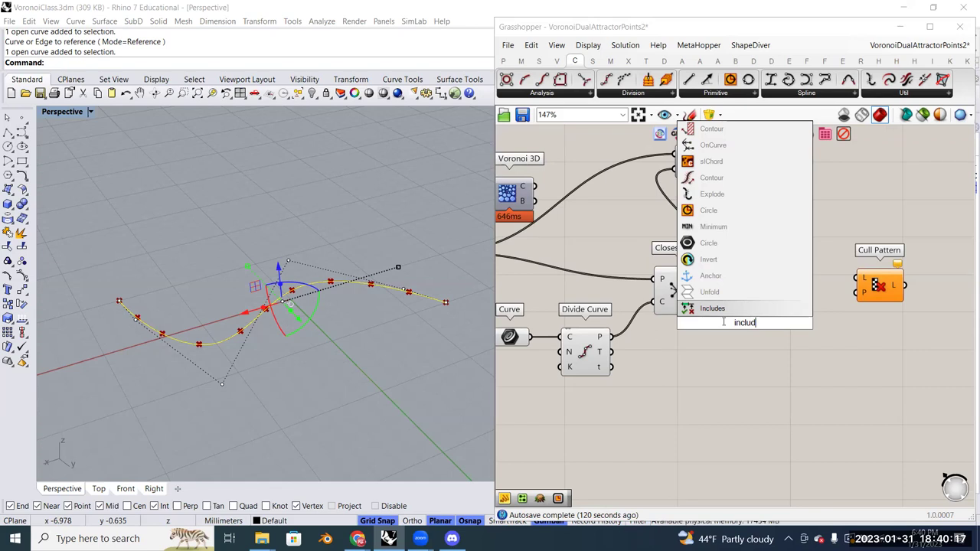
{"action": "key", "text": "Return"}
{"action": "left_click", "coordinate": [521, 61]}
{"action": "left_click", "coordinate": [538, 93]}
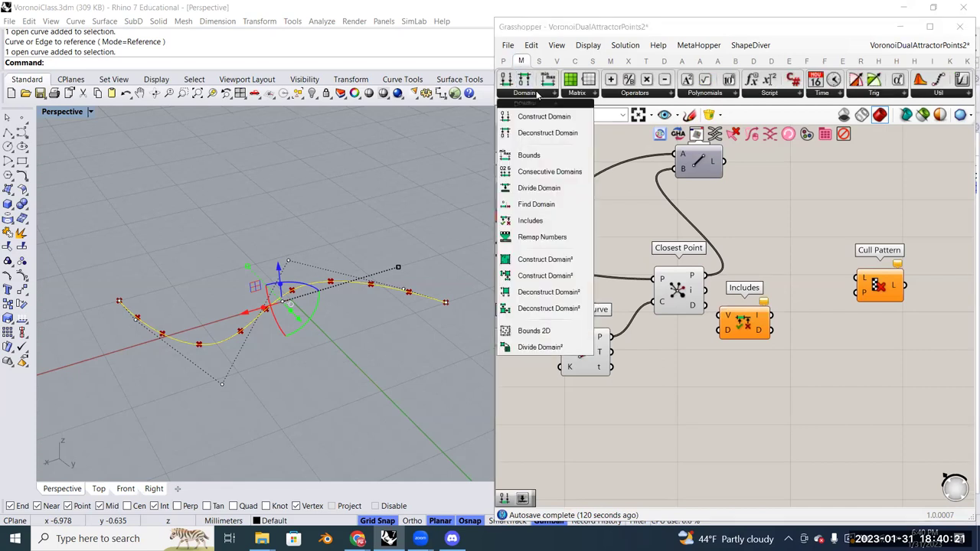
{"action": "left_click", "coordinate": [762, 203]}
{"action": "left_click", "coordinate": [750, 299]}
{"action": "left_click_drag", "start_coordinate": [749, 299], "coordinate": [776, 308]}
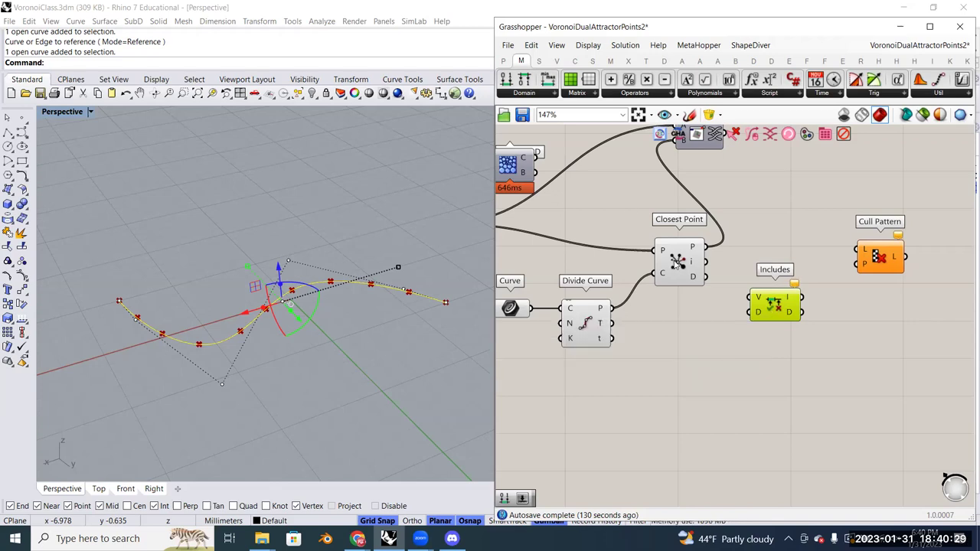
{"action": "left_click_drag", "start_coordinate": [772, 318], "coordinate": [780, 320]}
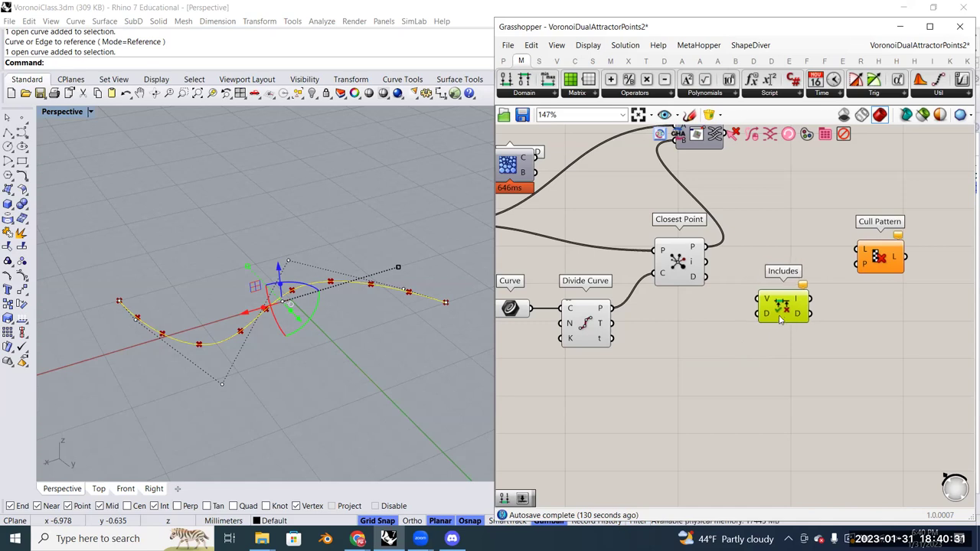
Create a number slider with two decimals ranging from 0.00 to 20 below the Includes component
{"action": "double_click", "coordinate": [738, 341]}
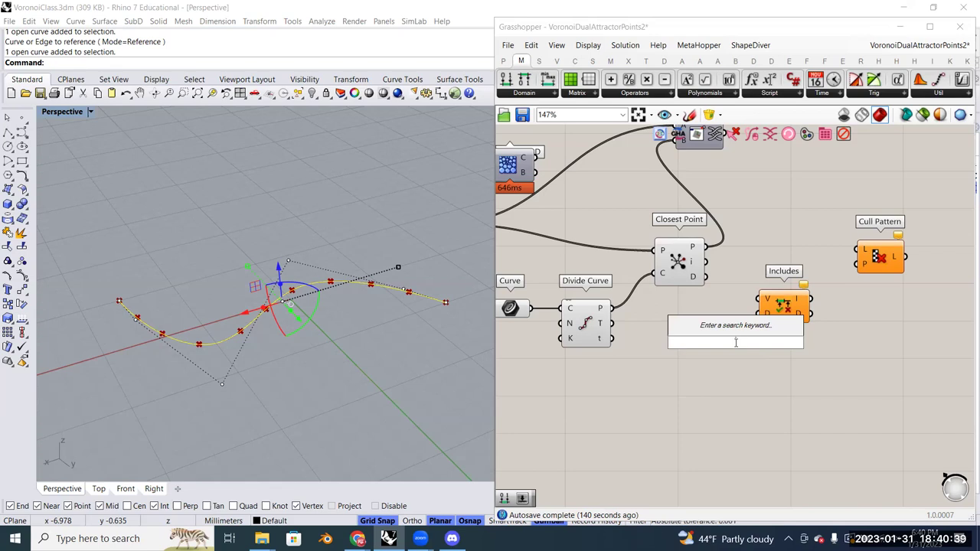
{"action": "type", "text": "0.00"}
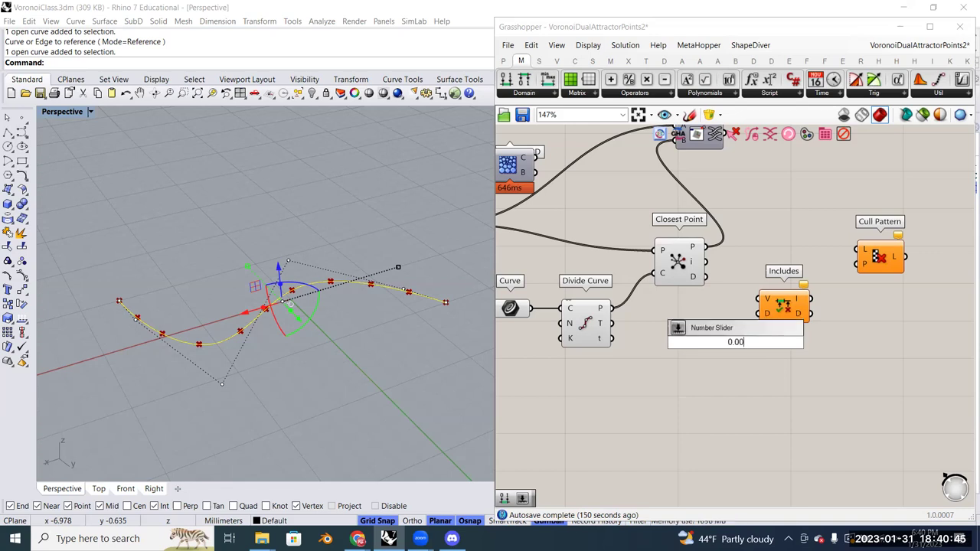
{"action": "type", "text": "..20"}
{"action": "key", "text": "Return"}
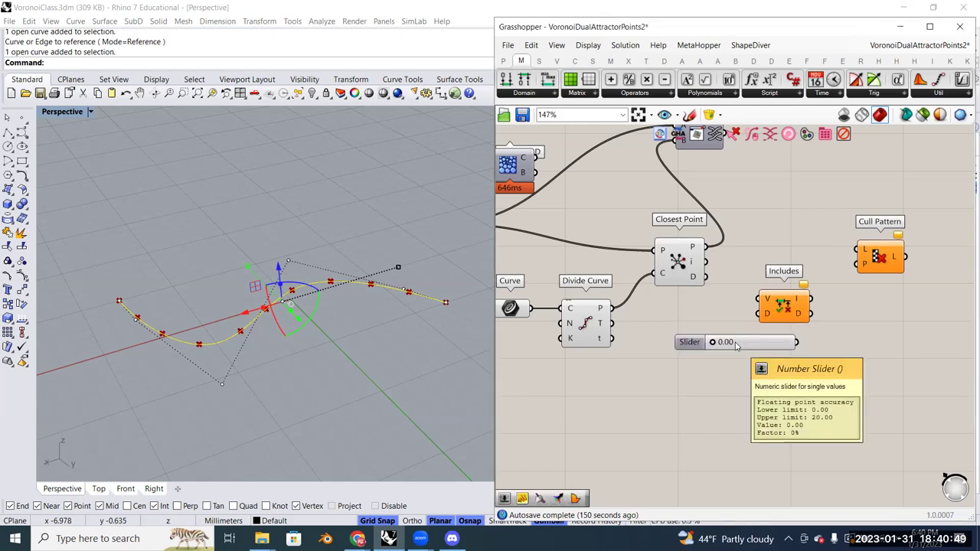
Move the slider clear of Includes to beneath Closest Point, and duplicate it directly below with the copy set to 10.34
{"action": "left_click_drag", "start_coordinate": [758, 343], "coordinate": [712, 342]}
{"action": "left_click", "coordinate": [785, 308]}
{"action": "left_click_drag", "start_coordinate": [784, 308], "coordinate": [787, 308]}
{"action": "left_click_drag", "start_coordinate": [728, 343], "coordinate": [725, 352]}
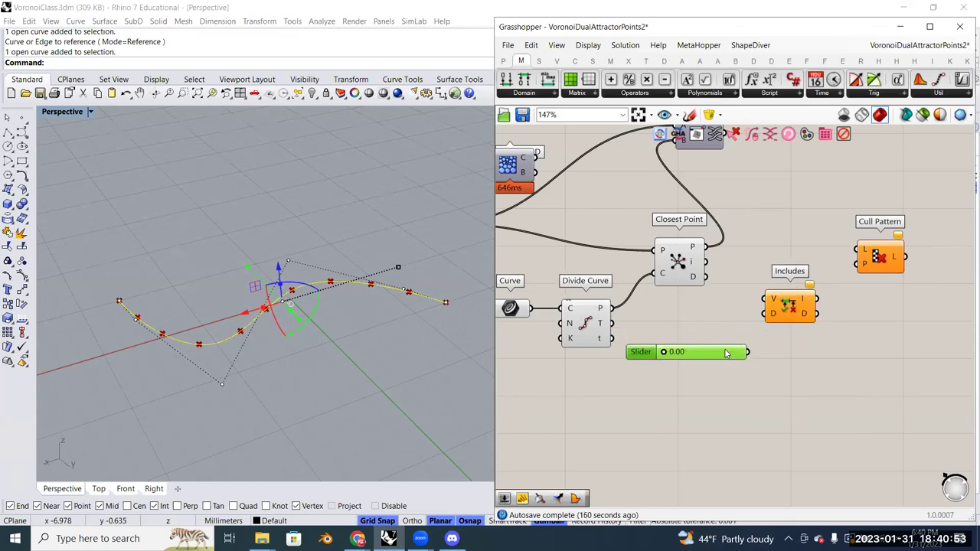
{"action": "left_click_drag", "start_coordinate": [712, 362], "coordinate": [705, 381]}
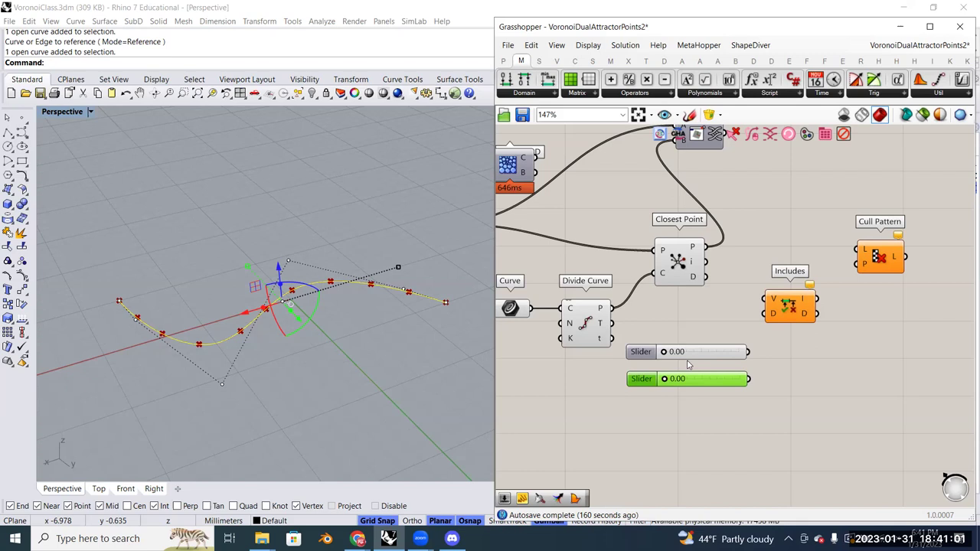
{"action": "left_click_drag", "start_coordinate": [664, 379], "coordinate": [706, 385]}
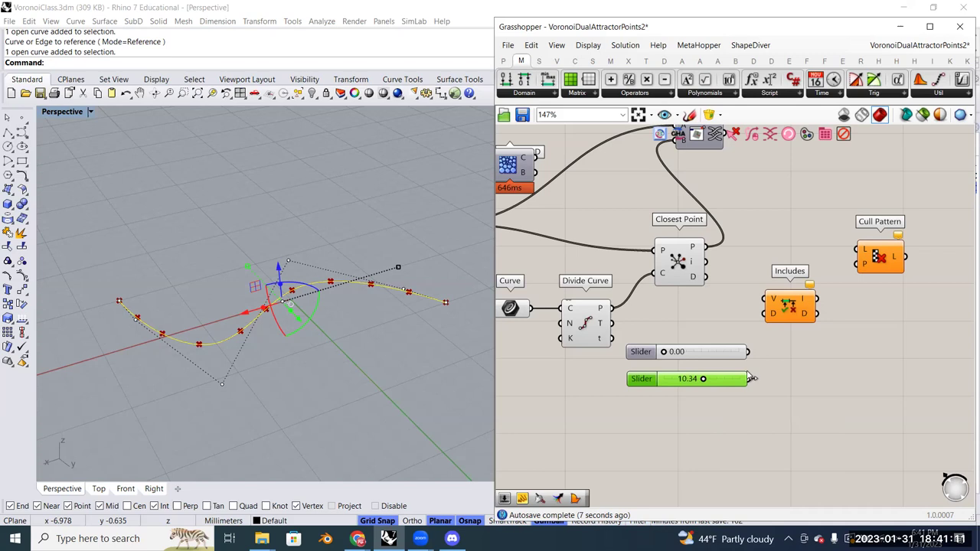
Add a Construct Domain component and connect the 0.00 slider to its start (A) and the 10.34 slider to its end (B)
{"action": "right_click_drag", "start_coordinate": [796, 310], "coordinate": [756, 298]}
{"action": "left_click", "coordinate": [756, 299]}
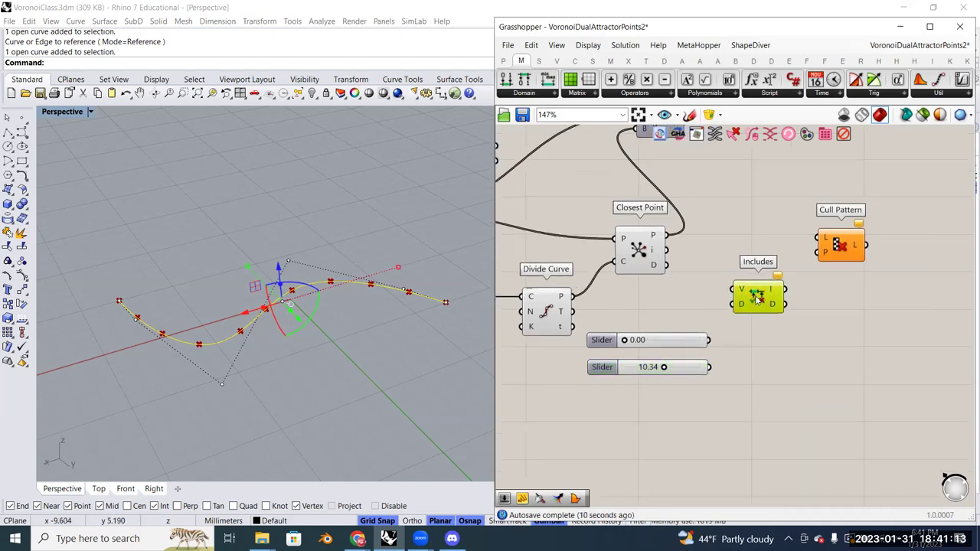
{"action": "mouse_move", "coordinate": [743, 310]}
{"action": "left_click", "coordinate": [775, 361]}
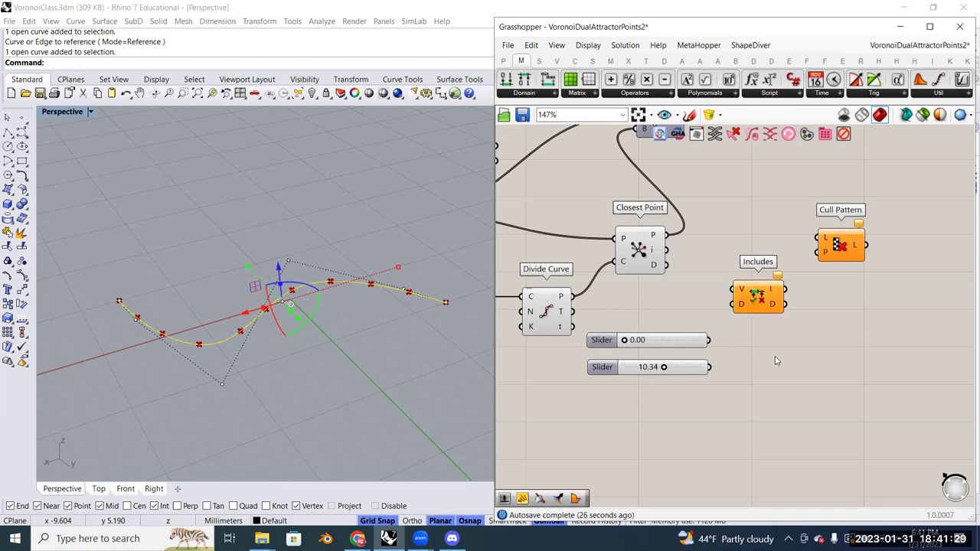
{"action": "double_click", "coordinate": [775, 361]}
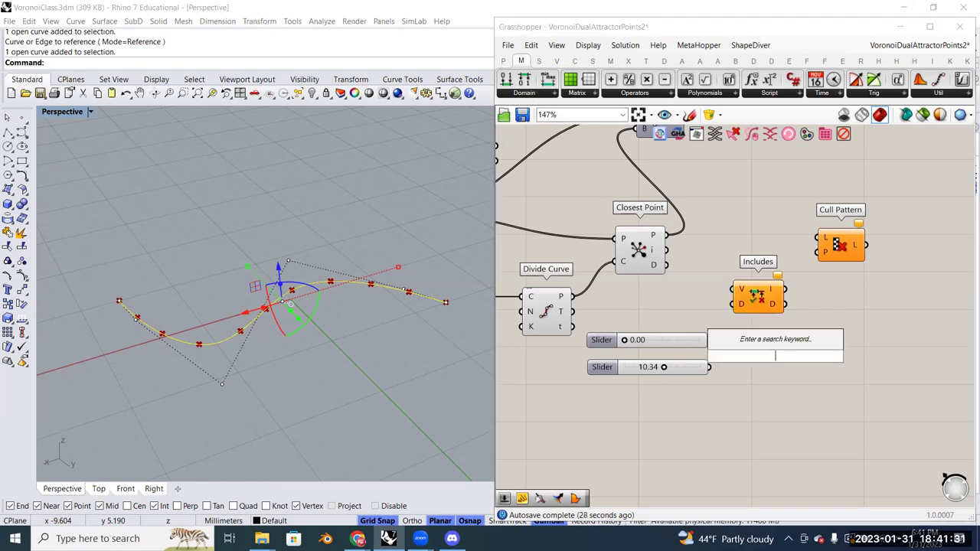
{"action": "type", "text": "construct dom"}
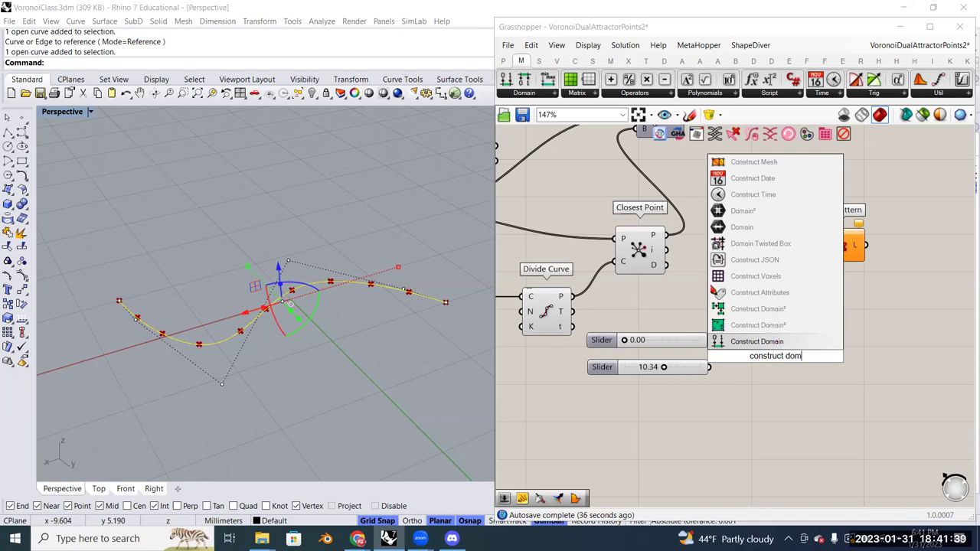
{"action": "left_click", "coordinate": [754, 342]}
{"action": "left_click_drag", "start_coordinate": [751, 352], "coordinate": [748, 354]}
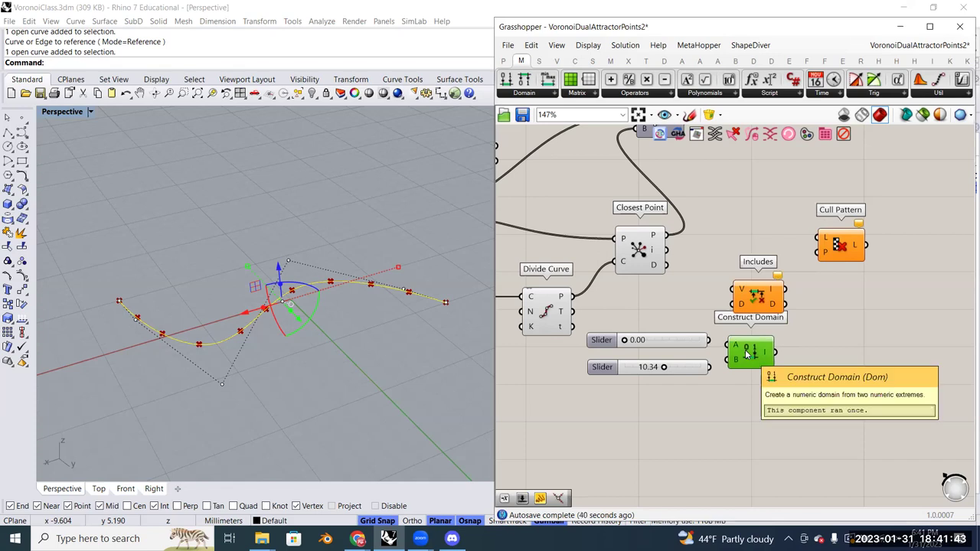
{"action": "left_click_drag", "start_coordinate": [709, 340], "coordinate": [785, 359]}
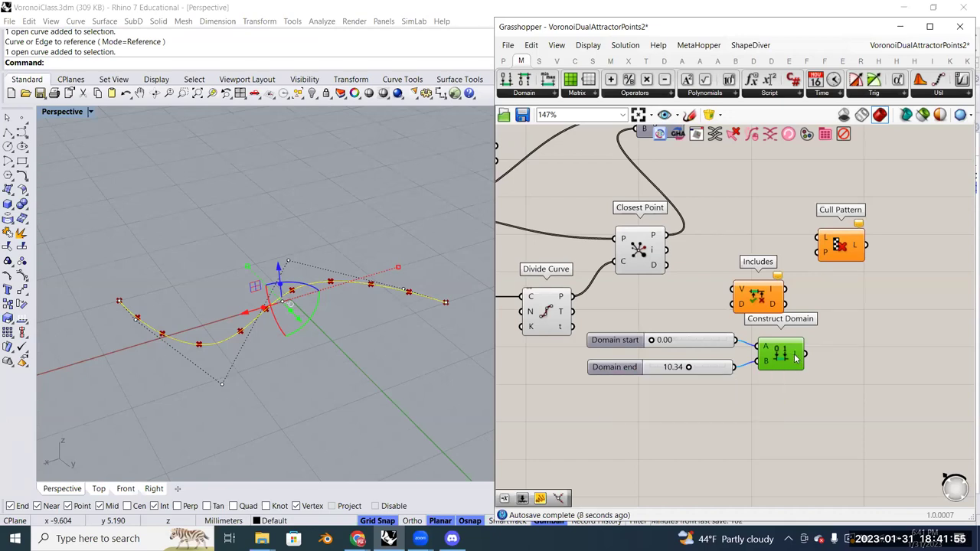
{"action": "mouse_move", "coordinate": [796, 358]}
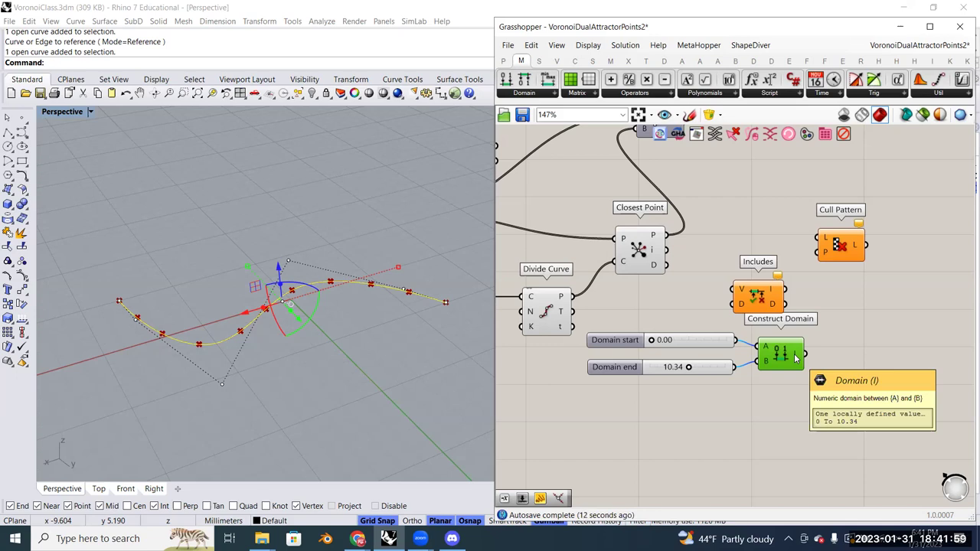
Connect the constructed domain to the Includes D input and shift Includes and Cull Pattern farther right to make room
{"action": "left_click_drag", "start_coordinate": [804, 354], "coordinate": [874, 305]}
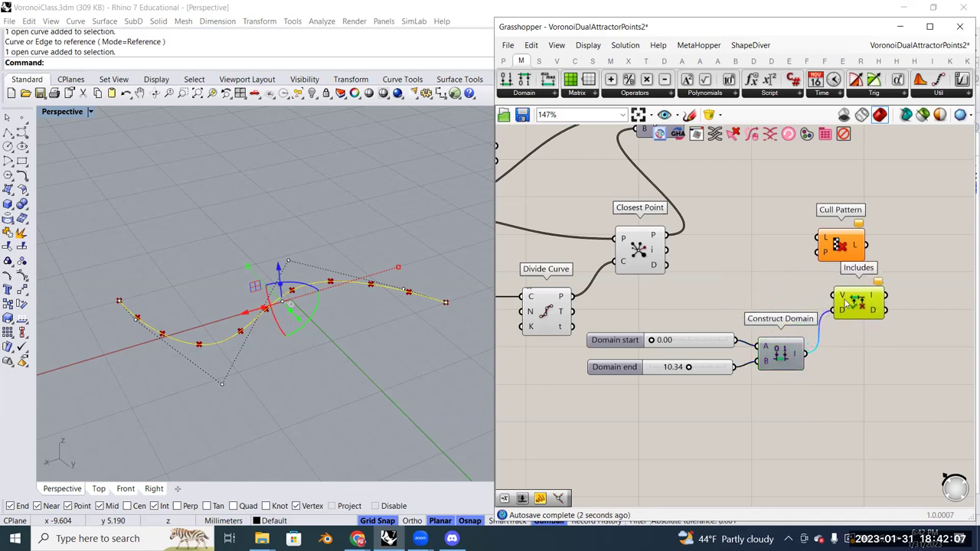
{"action": "left_click_drag", "start_coordinate": [856, 257], "coordinate": [965, 269]}
{"action": "right_click_drag", "start_coordinate": [857, 327], "coordinate": [837, 326]}
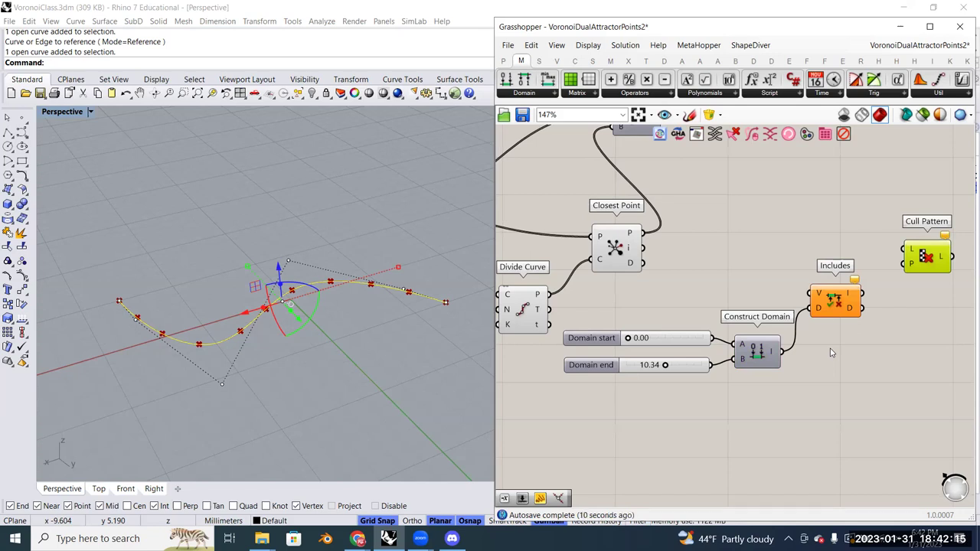
{"action": "left_click_drag", "start_coordinate": [780, 397], "coordinate": [783, 392]}
{"action": "left_click", "coordinate": [715, 284]}
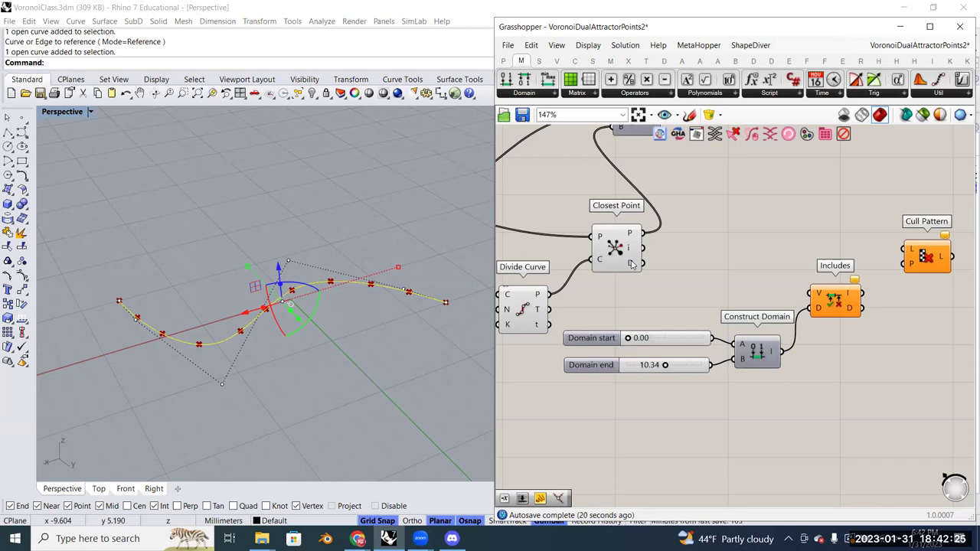
Connect the Closest Point distances (D) to the Includes V input and inspect the resulting True/False pattern
{"action": "mouse_move", "coordinate": [632, 265]}
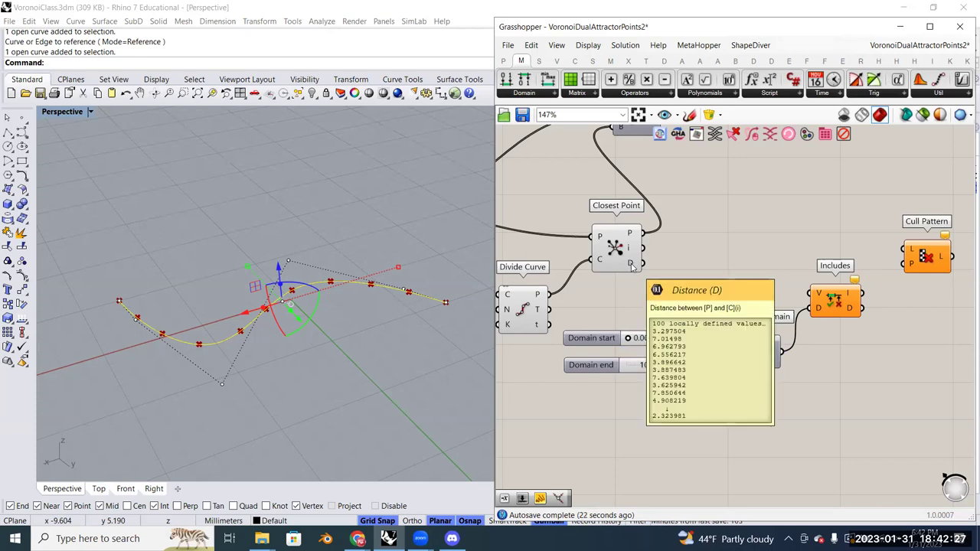
{"action": "left_click_drag", "start_coordinate": [642, 263], "coordinate": [818, 291]}
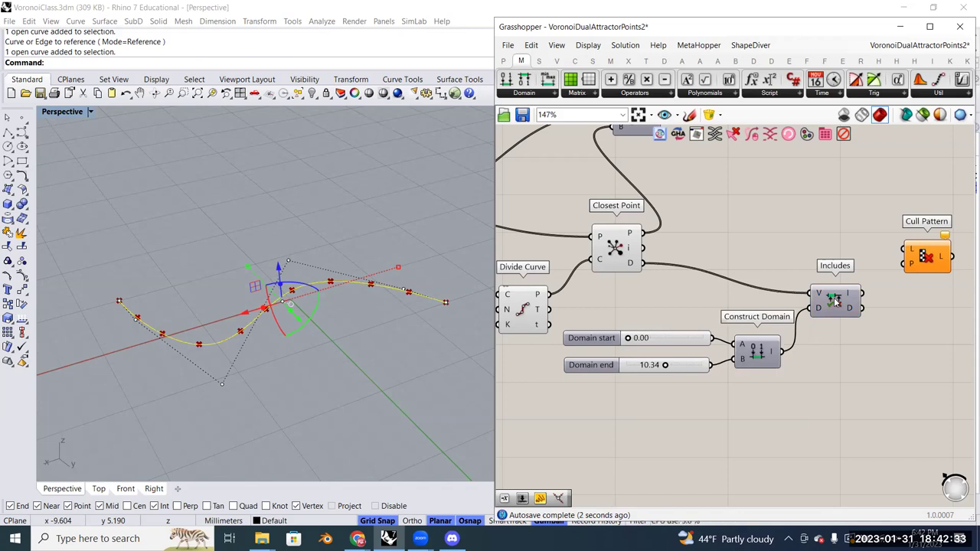
{"action": "mouse_move", "coordinate": [848, 294]}
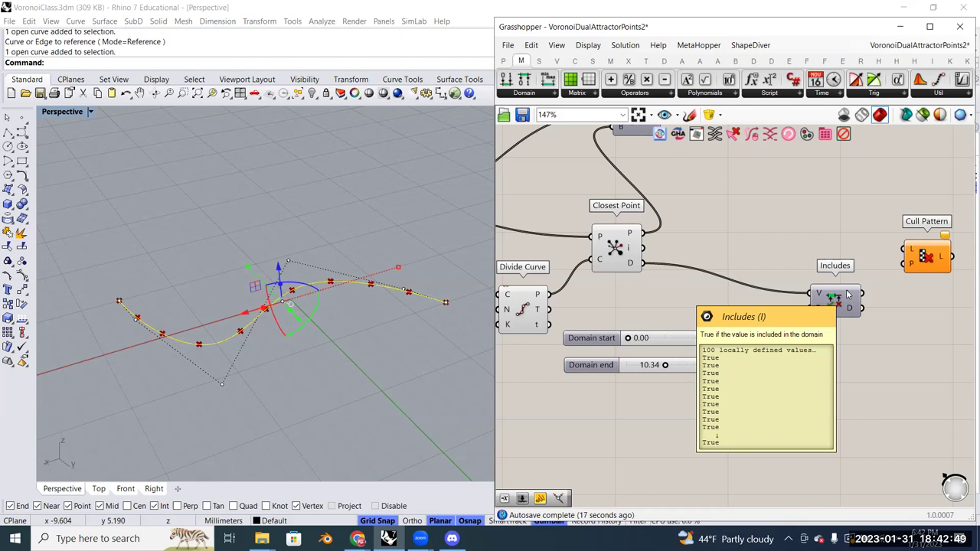
{"action": "right_click_drag", "start_coordinate": [847, 295], "coordinate": [796, 310]}
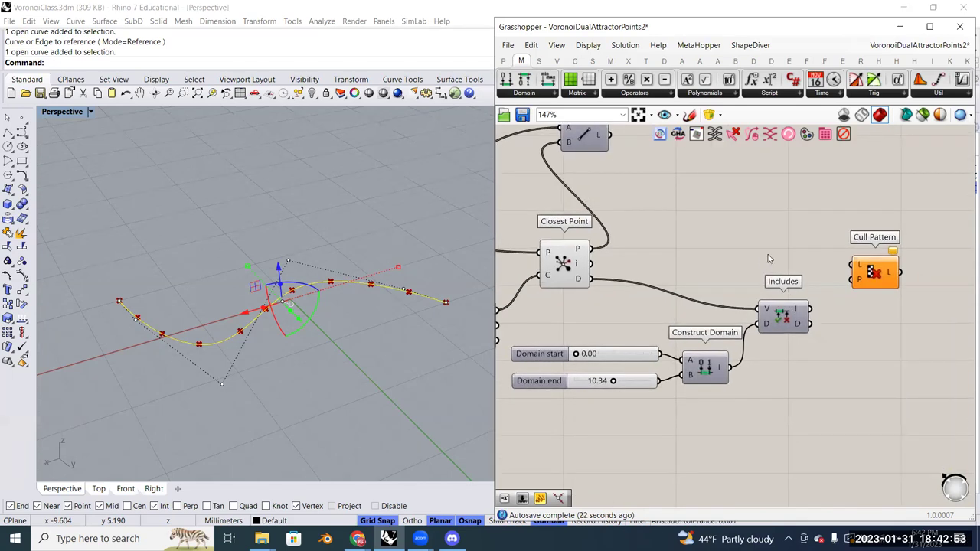
Connect the Includes result (I) to the Cull Pattern P input, shift Cull Pattern slightly, and inspect its incoming pattern list
{"action": "scroll", "coordinate": [796, 310], "scroll_direction": "down", "scroll_amount": 3}
{"action": "scroll", "coordinate": [617, 257], "scroll_direction": "up", "scroll_amount": 1}
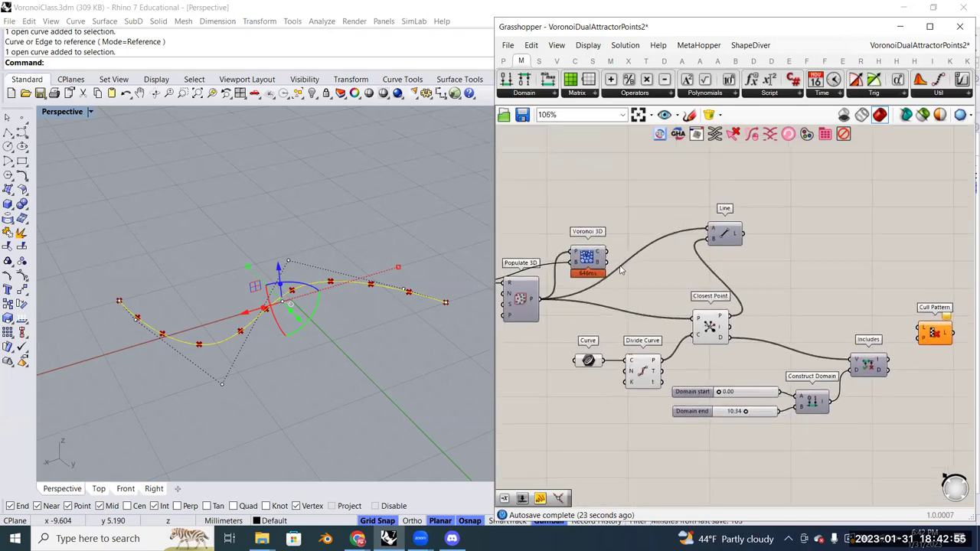
{"action": "left_click", "coordinate": [726, 234]}
{"action": "right_click_drag", "start_coordinate": [846, 306], "coordinate": [791, 305]}
{"action": "mouse_move", "coordinate": [837, 363]}
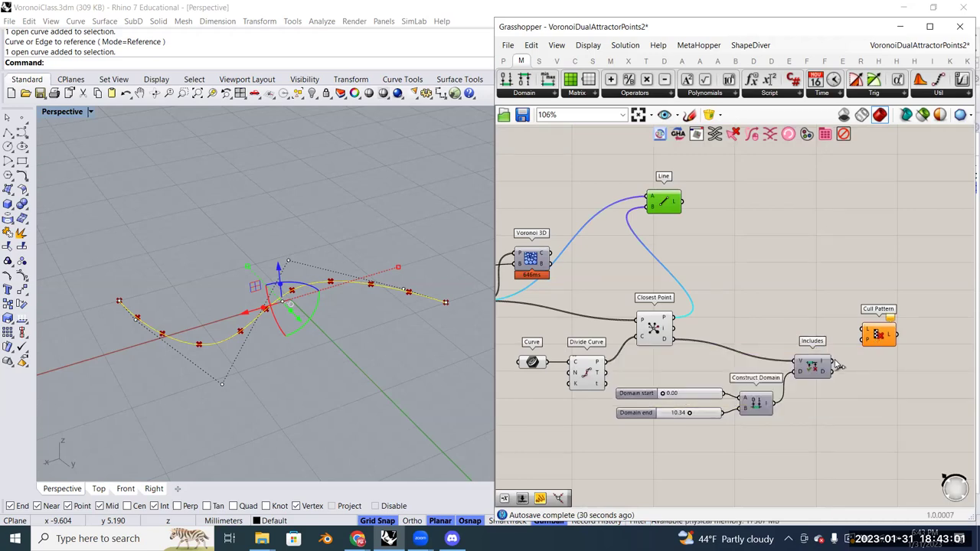
{"action": "left_click_drag", "start_coordinate": [839, 366], "coordinate": [875, 340]}
{"action": "left_click", "coordinate": [878, 343]}
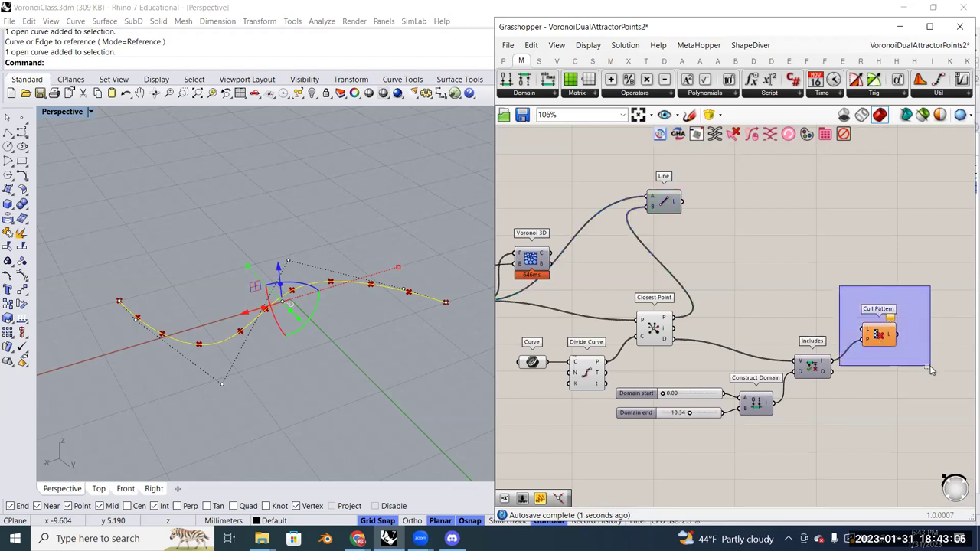
{"action": "left_click", "coordinate": [877, 337]}
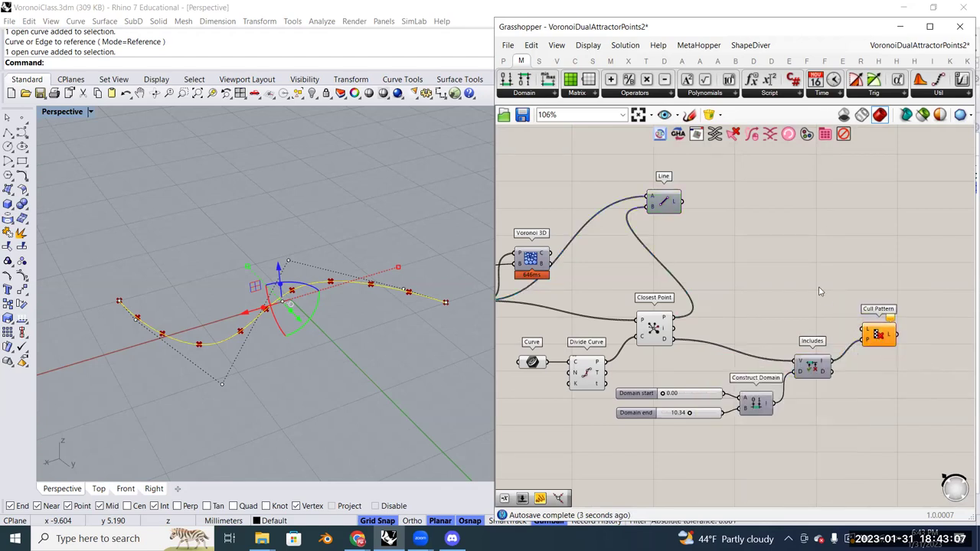
{"action": "left_click_drag", "start_coordinate": [879, 335], "coordinate": [885, 328]}
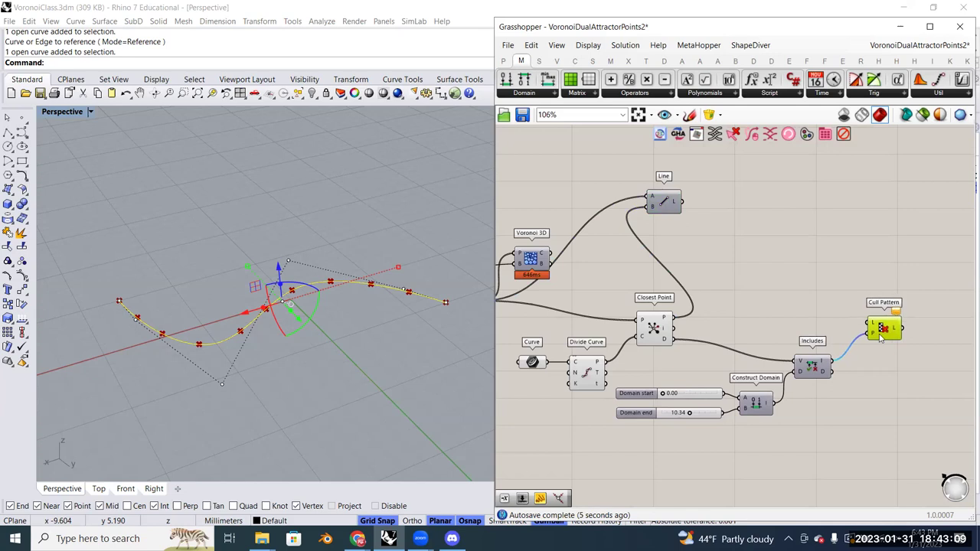
{"action": "mouse_move", "coordinate": [873, 340]}
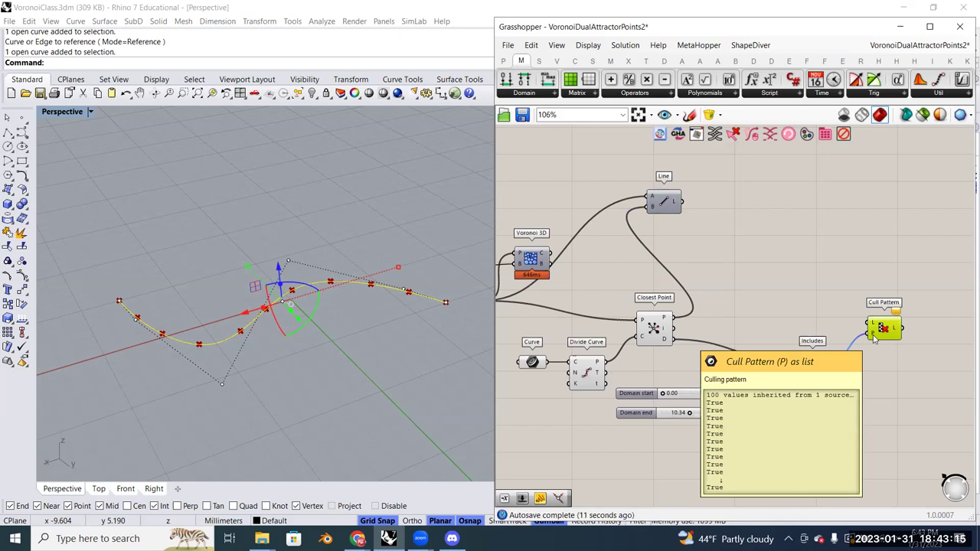
Compare the Cull Pattern P list with the Voronoi 3D Cells (C) list
{"action": "scroll", "coordinate": [801, 368], "scroll_direction": "down", "scroll_amount": 3}
{"action": "scroll", "coordinate": [797, 335], "scroll_direction": "up", "scroll_amount": 3}
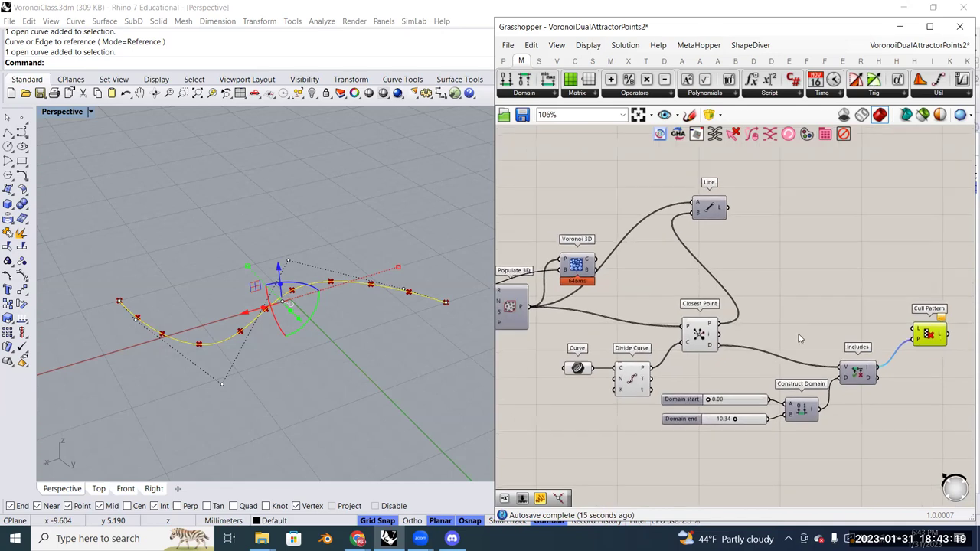
{"action": "left_click_drag", "start_coordinate": [578, 263], "coordinate": [605, 241]}
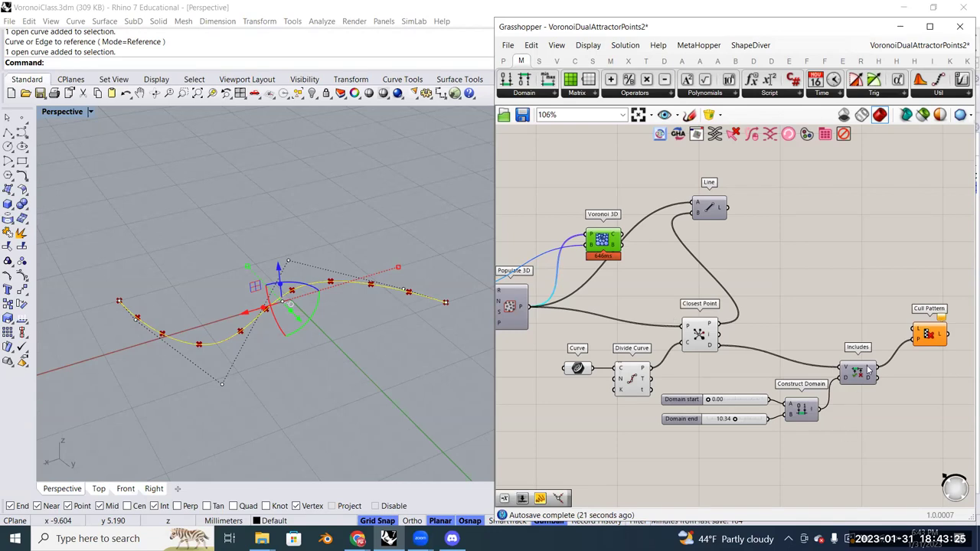
{"action": "mouse_move", "coordinate": [921, 345]}
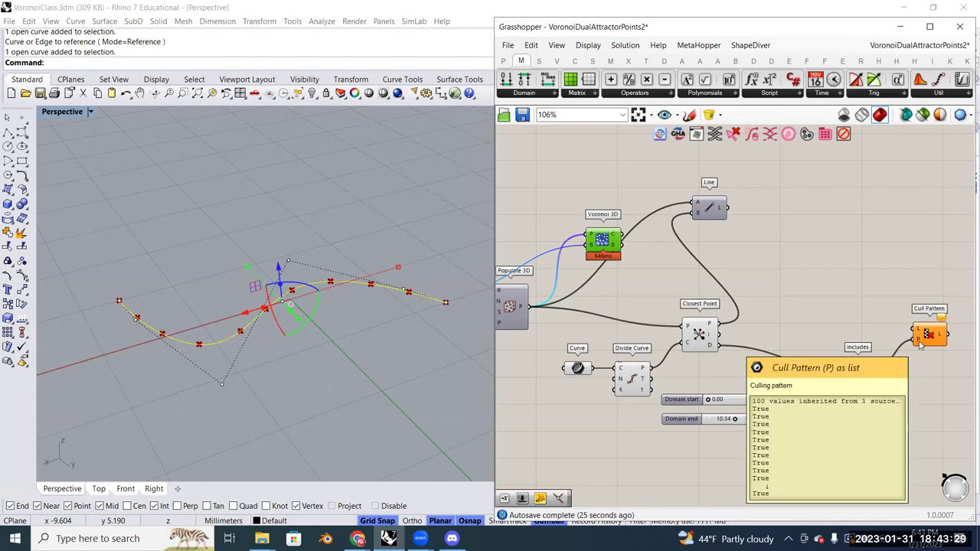
{"action": "left_click_drag", "start_coordinate": [604, 245], "coordinate": [617, 245]}
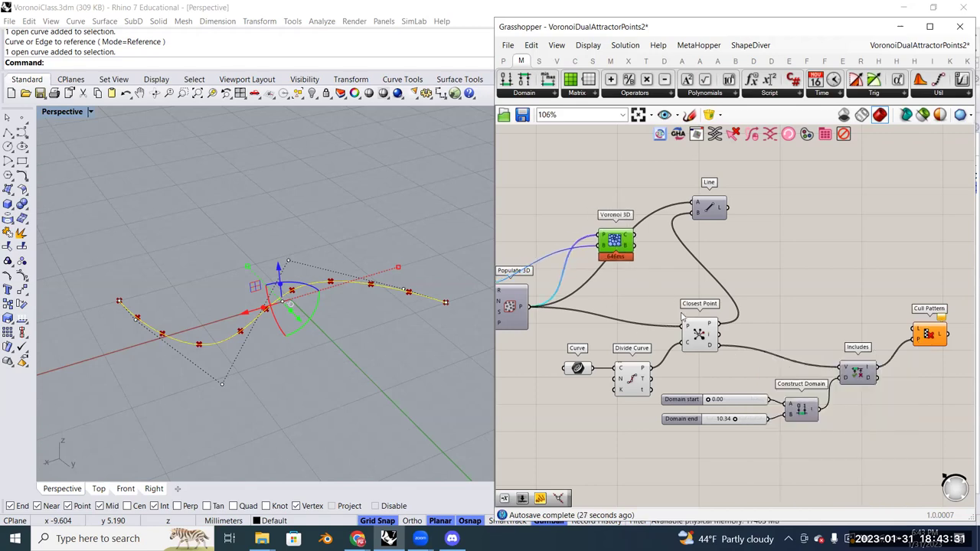
{"action": "mouse_move", "coordinate": [691, 331]}
{"action": "mouse_move", "coordinate": [868, 372]}
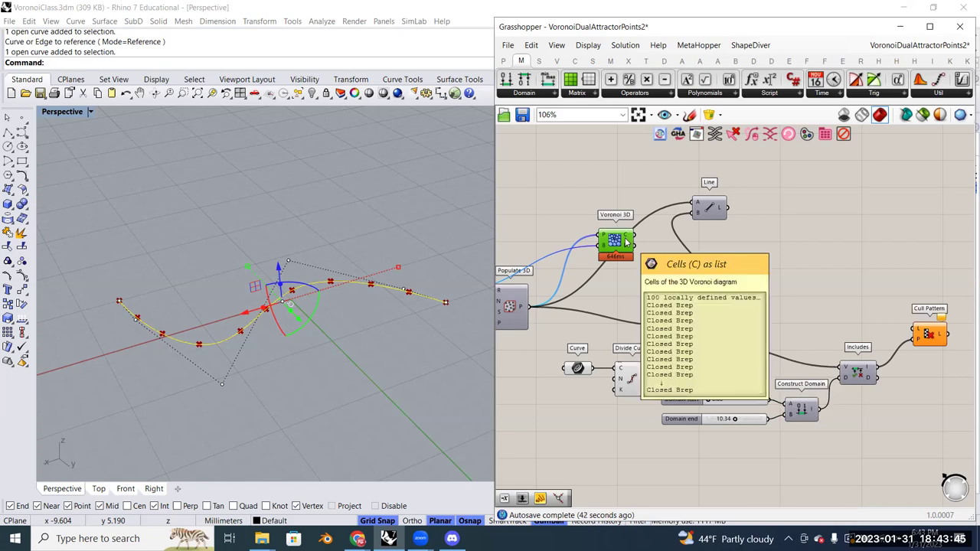
{"action": "mouse_move", "coordinate": [627, 240]}
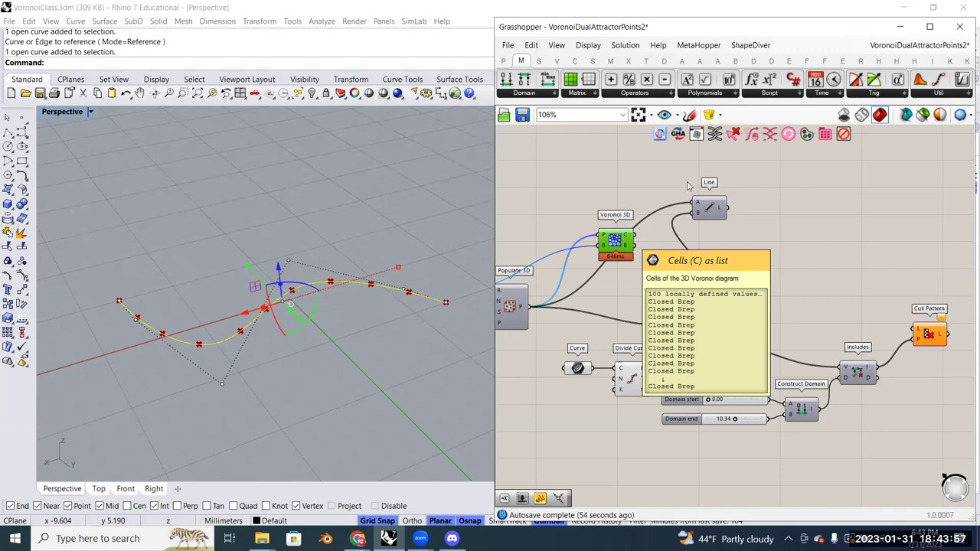
Move Voronoi 3D closer to Closest Point, connect its Cells (C) output to the Cull Pattern L input, and select Cull Pattern
{"action": "left_click_drag", "start_coordinate": [618, 249], "coordinate": [643, 276]}
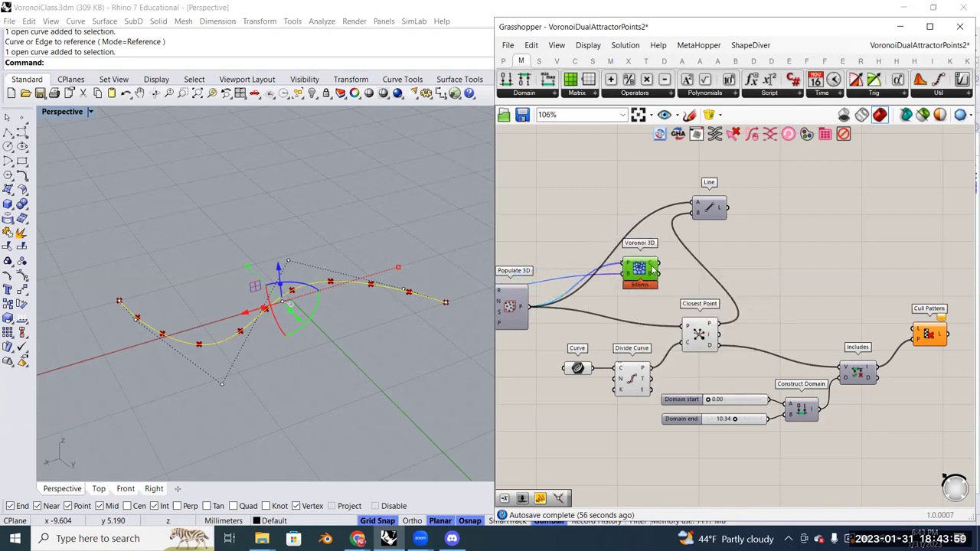
{"action": "mouse_move", "coordinate": [653, 266]}
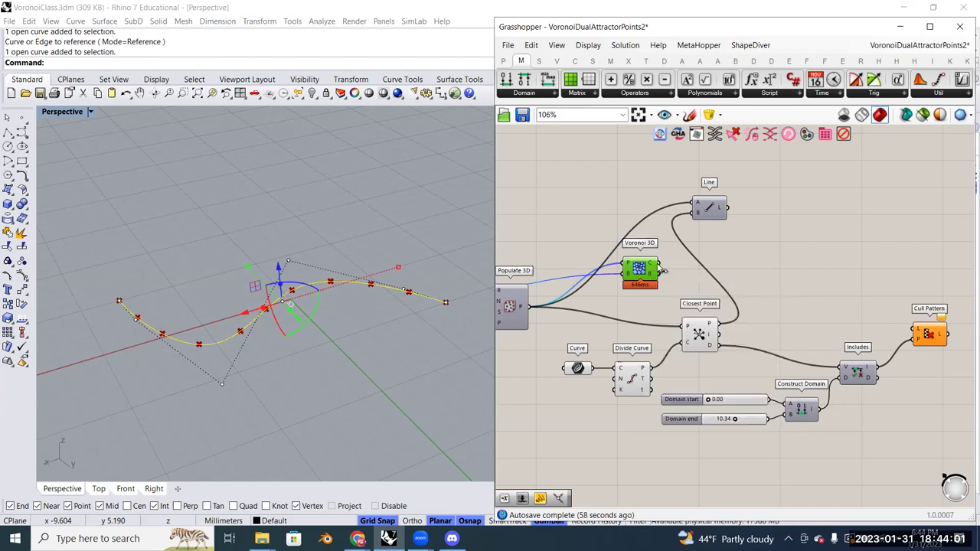
{"action": "left_click_drag", "start_coordinate": [662, 267], "coordinate": [919, 335]}
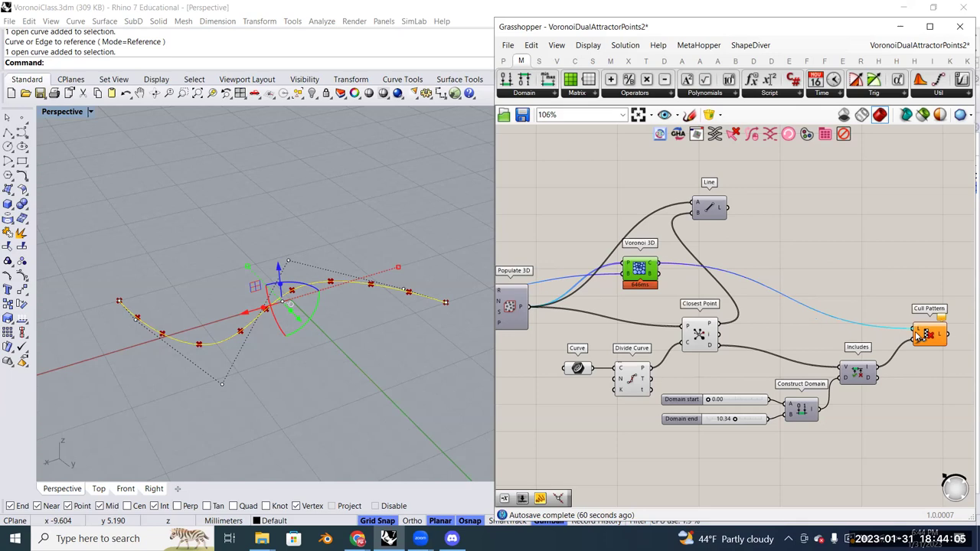
{"action": "left_click", "coordinate": [928, 337]}
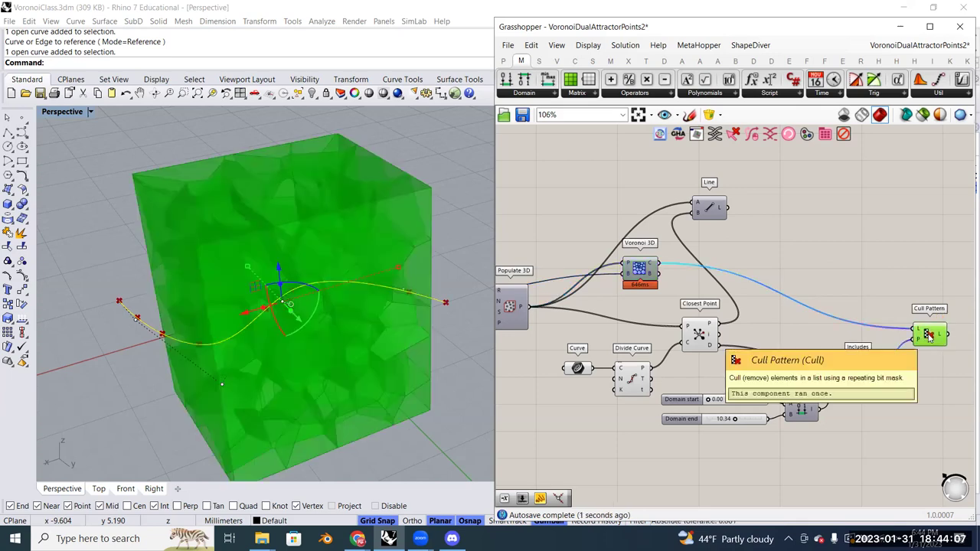
Reduce the Domain end slider to 5.44 and further to 3.26, and check the remaining cells around the attractor curve
{"action": "scroll", "coordinate": [733, 421], "scroll_direction": "up", "scroll_amount": 3}
{"action": "left_click_drag", "start_coordinate": [733, 423], "coordinate": [714, 423]}
{"action": "scroll", "coordinate": [737, 335], "scroll_direction": "down", "scroll_amount": 2}
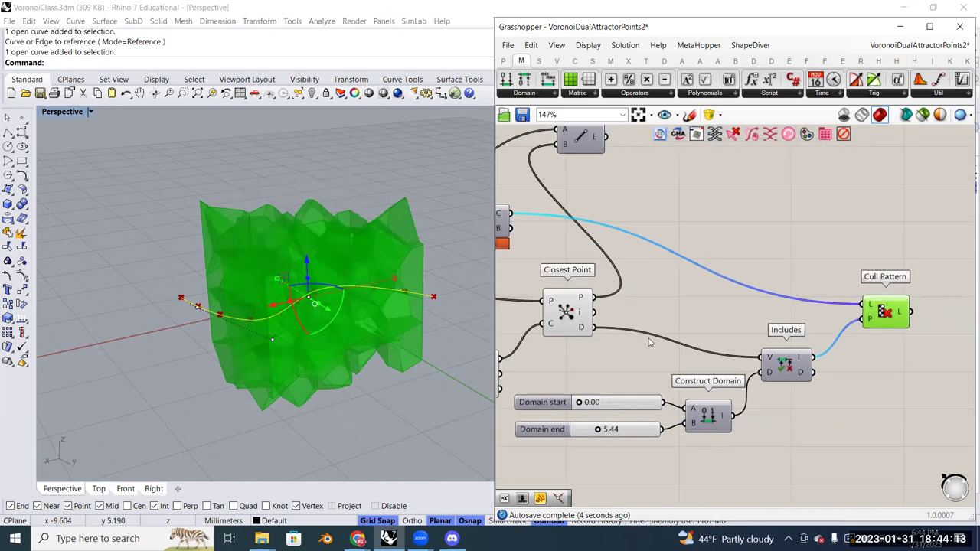
{"action": "left_click", "coordinate": [848, 314]}
{"action": "scroll", "coordinate": [665, 414], "scroll_direction": "up", "scroll_amount": 3}
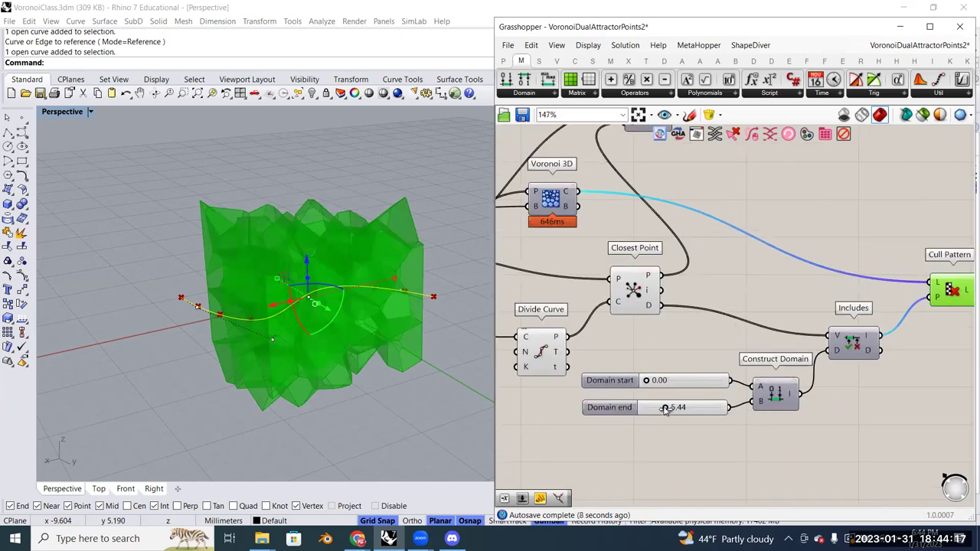
{"action": "mouse_move", "coordinate": [665, 407]}
{"action": "left_mouse_down"}
{"action": "mouse_move", "coordinate": [724, 409]}
{"action": "mouse_move", "coordinate": [657, 409]}
{"action": "left_mouse_up"}
{"action": "right_click_drag", "start_coordinate": [337, 306], "coordinate": [392, 379]}
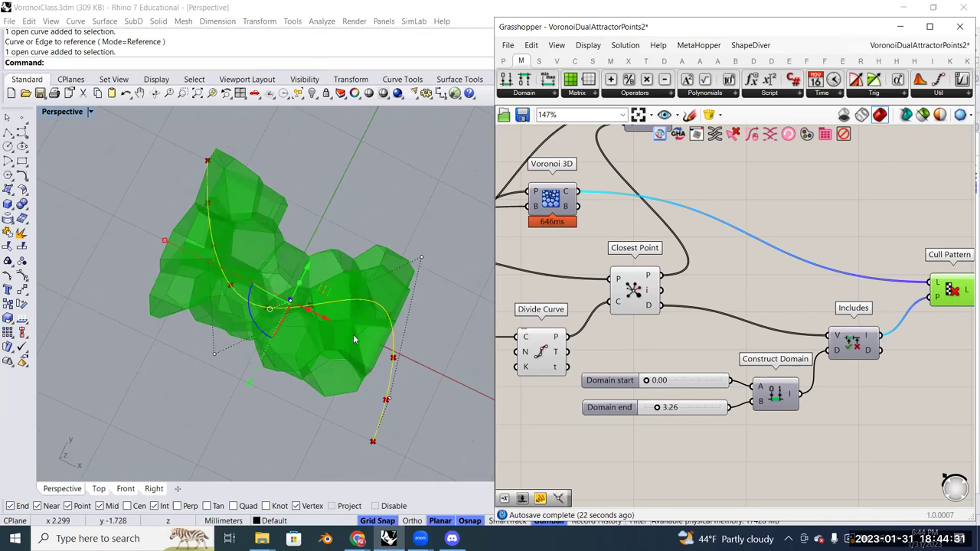
{"action": "right_click_drag", "start_coordinate": [377, 293], "coordinate": [435, 321]}
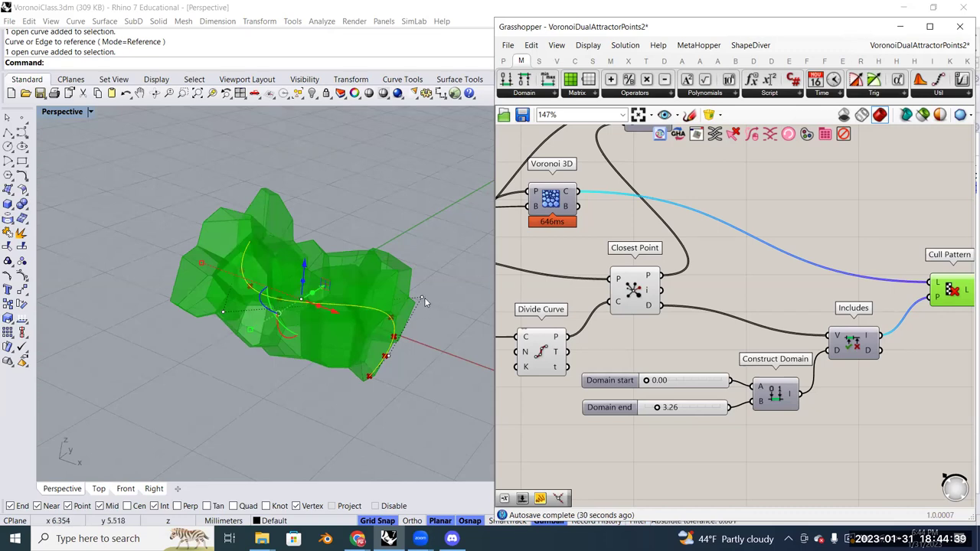
Raise the attractor curve's outer control point vertically in two moves until it sits above the Voronoi cells
{"action": "left_click", "coordinate": [422, 297]}
{"action": "right_click_drag", "start_coordinate": [423, 300], "coordinate": [390, 260]}
{"action": "left_click_drag", "start_coordinate": [389, 259], "coordinate": [377, 152]}
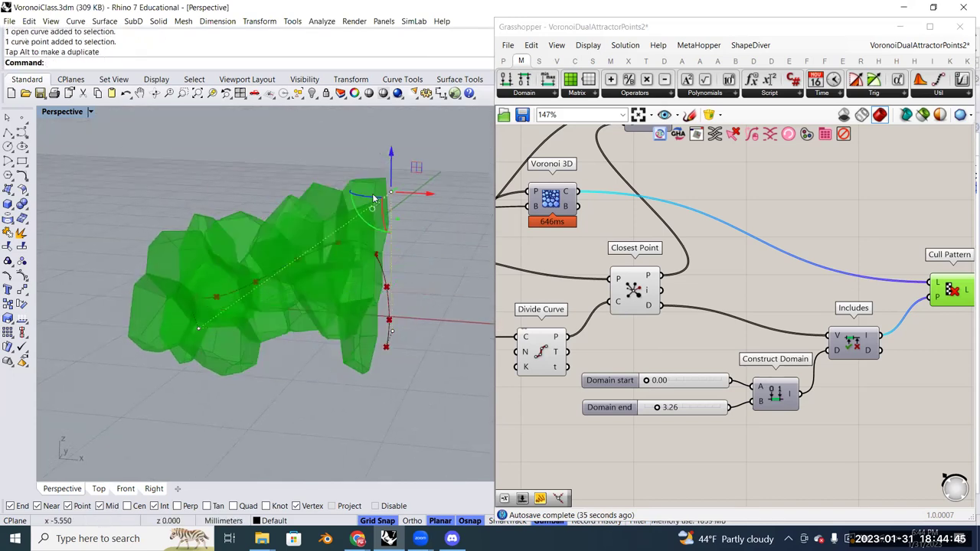
{"action": "right_click_drag", "start_coordinate": [378, 261], "coordinate": [392, 192]}
{"action": "left_click_drag", "start_coordinate": [392, 191], "coordinate": [402, 126]}
{"action": "right_click_drag", "start_coordinate": [402, 125], "coordinate": [212, 294]}
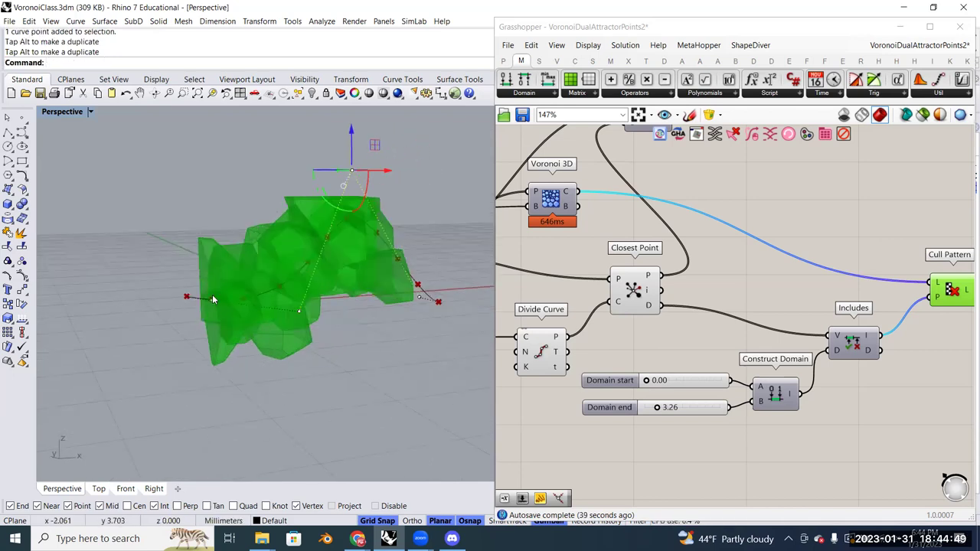
Lower the control point at the curve's opposite side and the adjacent end point below the grid
{"action": "left_click", "coordinate": [211, 301]}
{"action": "left_click_drag", "start_coordinate": [213, 263], "coordinate": [217, 329]}
{"action": "right_click_drag", "start_coordinate": [249, 317], "coordinate": [184, 303]}
{"action": "left_click", "coordinate": [175, 298]}
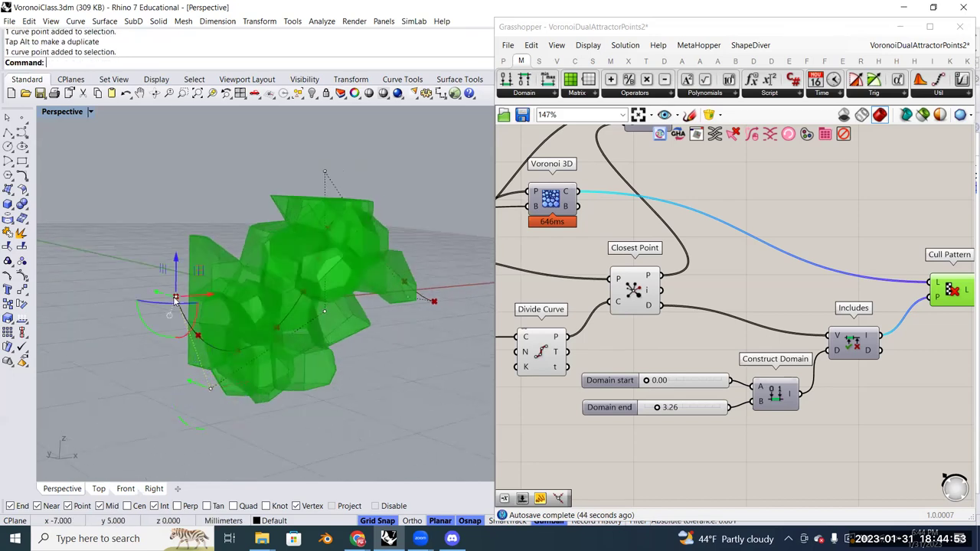
{"action": "left_click_drag", "start_coordinate": [175, 264], "coordinate": [175, 336]}
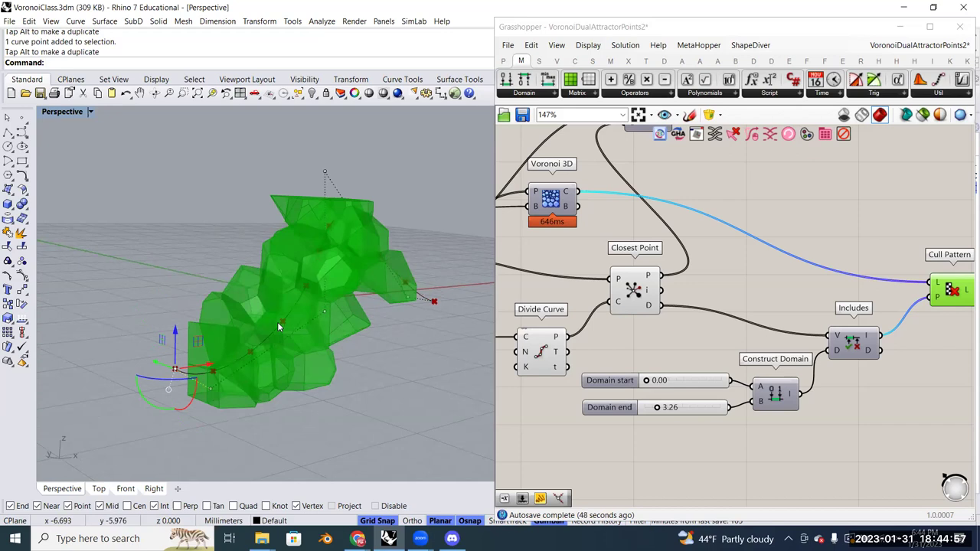
{"action": "right_click_drag", "start_coordinate": [277, 326], "coordinate": [355, 311]}
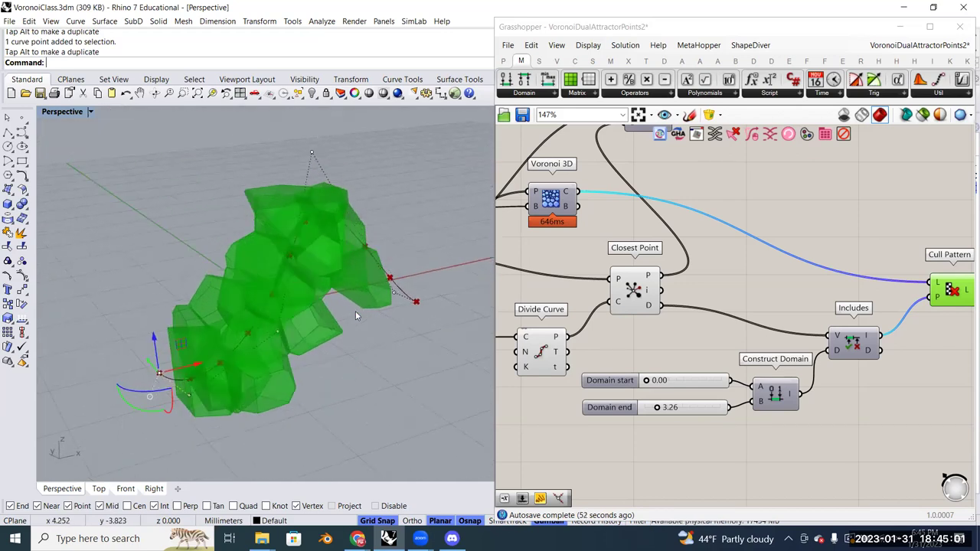
Raise the lowered end point and its neighbouring control point, and drop the curve's high control point far below the cells
{"action": "left_click_drag", "start_coordinate": [150, 345], "coordinate": [148, 258]}
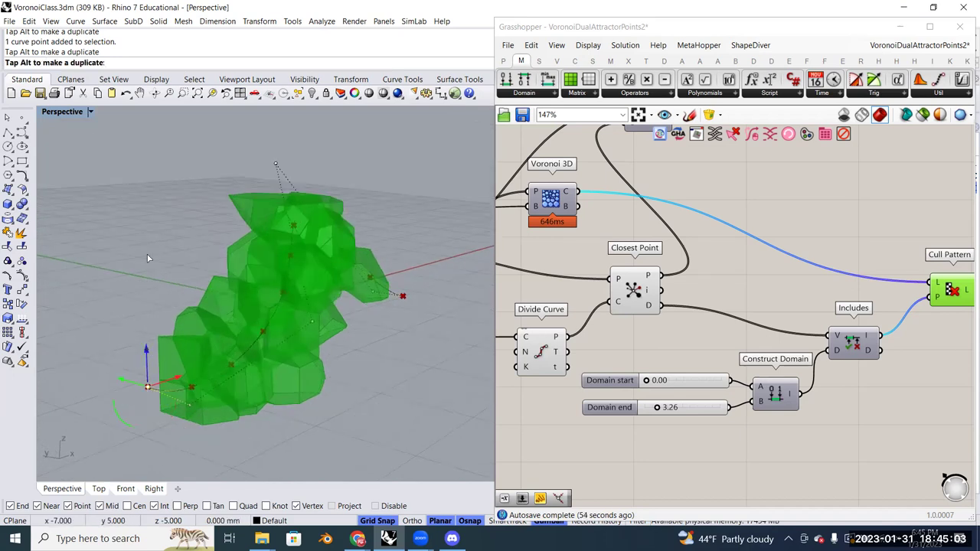
{"action": "left_click", "coordinate": [190, 404]}
{"action": "left_click_drag", "start_coordinate": [191, 371], "coordinate": [196, 284]}
{"action": "right_click_drag", "start_coordinate": [196, 284], "coordinate": [347, 300]}
{"action": "left_click", "coordinate": [324, 165]}
{"action": "left_click_drag", "start_coordinate": [324, 134], "coordinate": [349, 359]}
Examine the culled Voronoi cells along the reshaped attractor curve from several angles
{"action": "key", "text": "Left"}
{"action": "key", "text": "Left"}
{"action": "key", "text": "Left"}
{"action": "key", "text": "Left"}
{"action": "key", "text": "Left"}
{"action": "key", "text": "Left"}
{"action": "key", "text": "Left"}
{"action": "key", "text": "Left"}
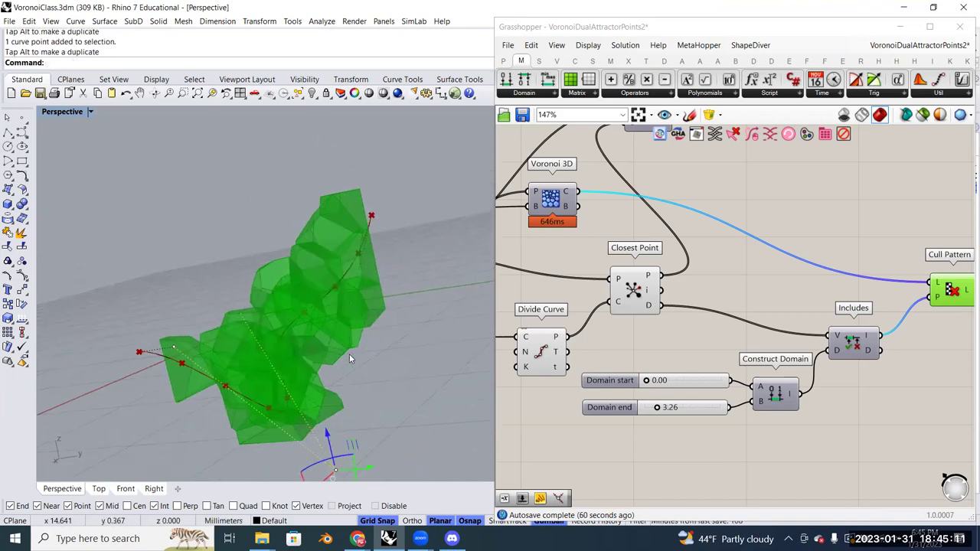
{"action": "key", "text": "Left"}
{"action": "key", "text": "Left"}
{"action": "key", "text": "Left"}
{"action": "key", "text": "Left"}
{"action": "key", "text": "Left"}
{"action": "key", "text": "Left"}
{"action": "scroll", "coordinate": [687, 326], "scroll_direction": "down", "scroll_amount": 1}
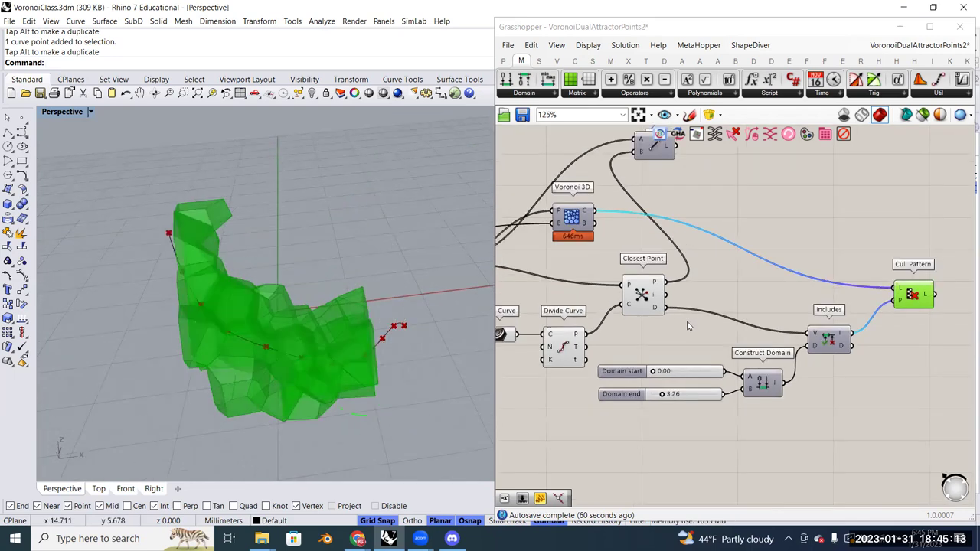
{"action": "scroll", "coordinate": [687, 327], "scroll_direction": "down", "scroll_amount": 2}
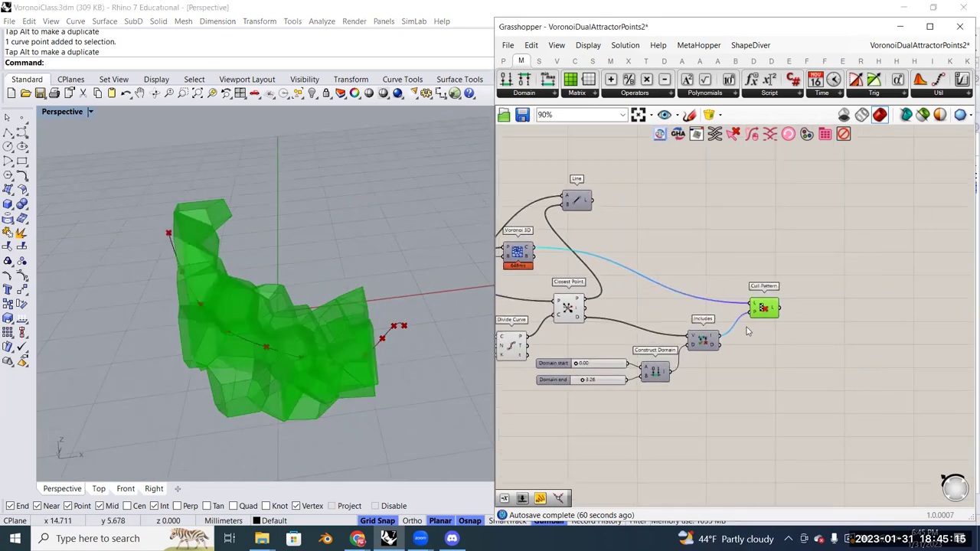
{"action": "key", "text": "Left"}
{"action": "key", "text": "Left"}
Add a Scale component after the Cull Pattern component
{"action": "scroll", "coordinate": [793, 312], "scroll_direction": "up", "scroll_amount": 3}
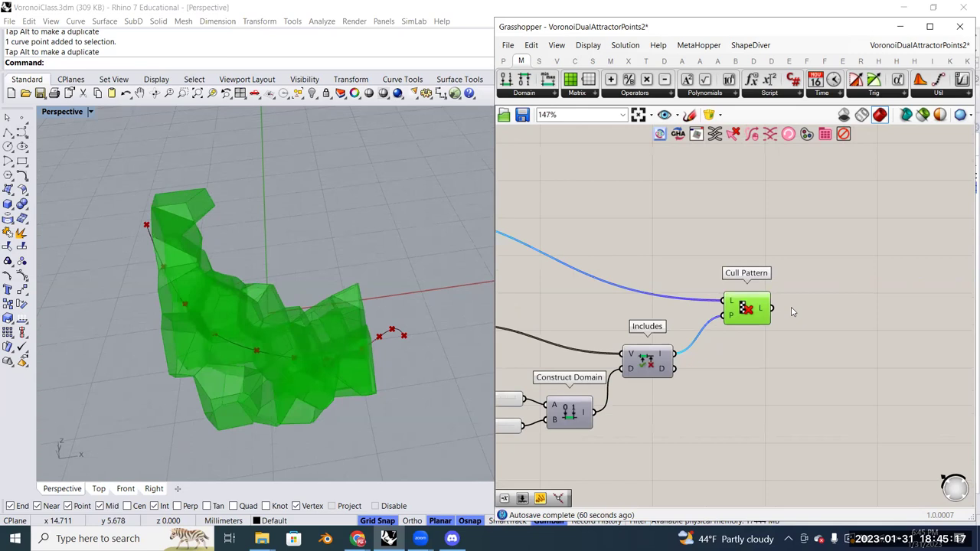
{"action": "right_click_drag", "start_coordinate": [792, 312], "coordinate": [804, 303]}
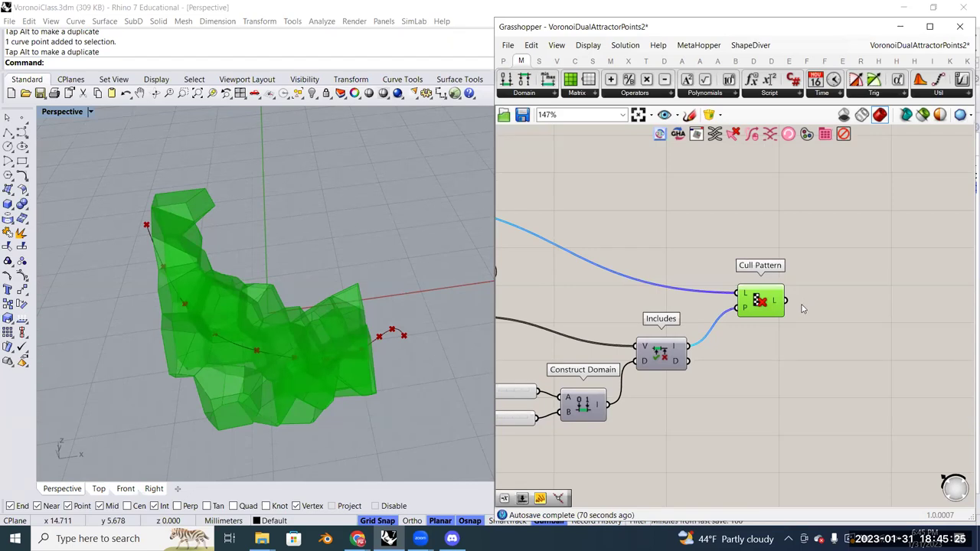
{"action": "right_click_drag", "start_coordinate": [801, 309], "coordinate": [780, 302]}
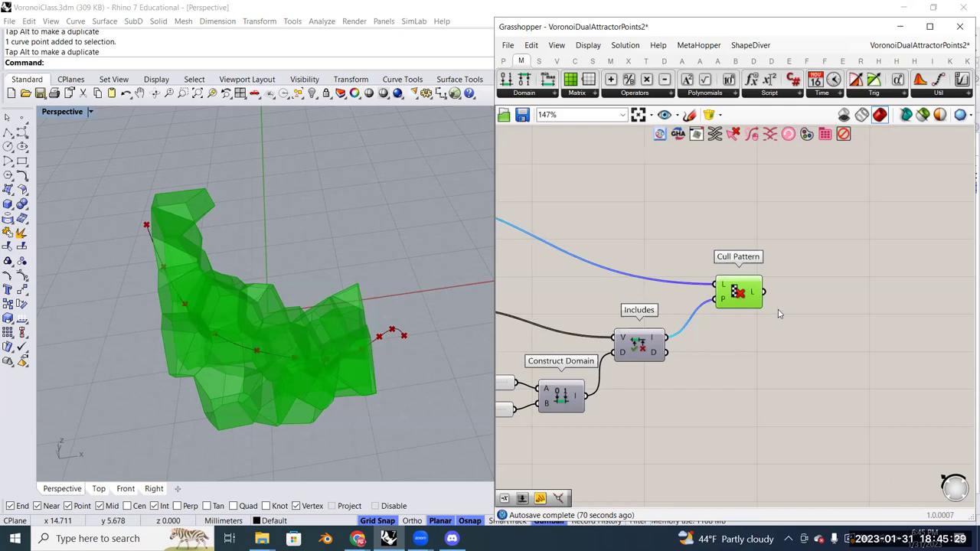
{"action": "right_click_drag", "start_coordinate": [793, 335], "coordinate": [809, 344]}
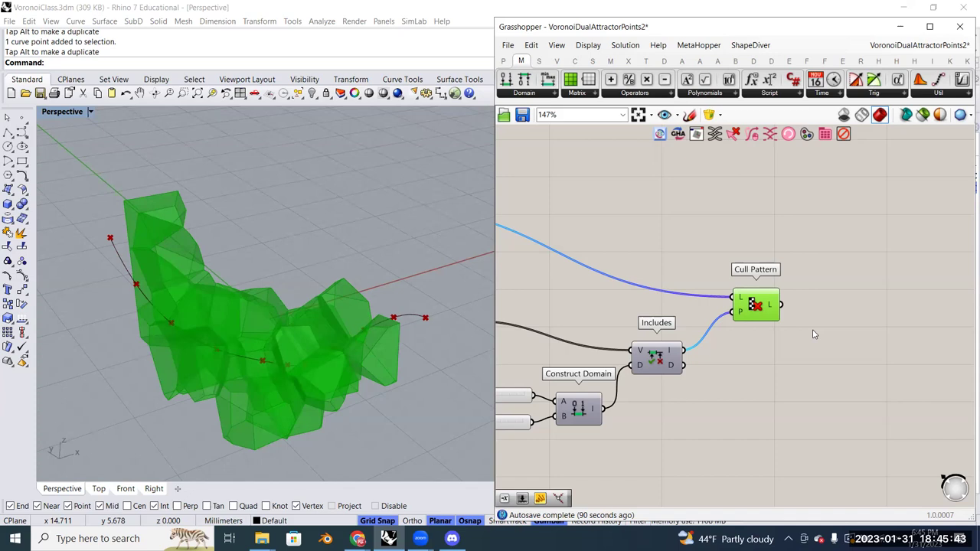
{"action": "double_click", "coordinate": [813, 334]}
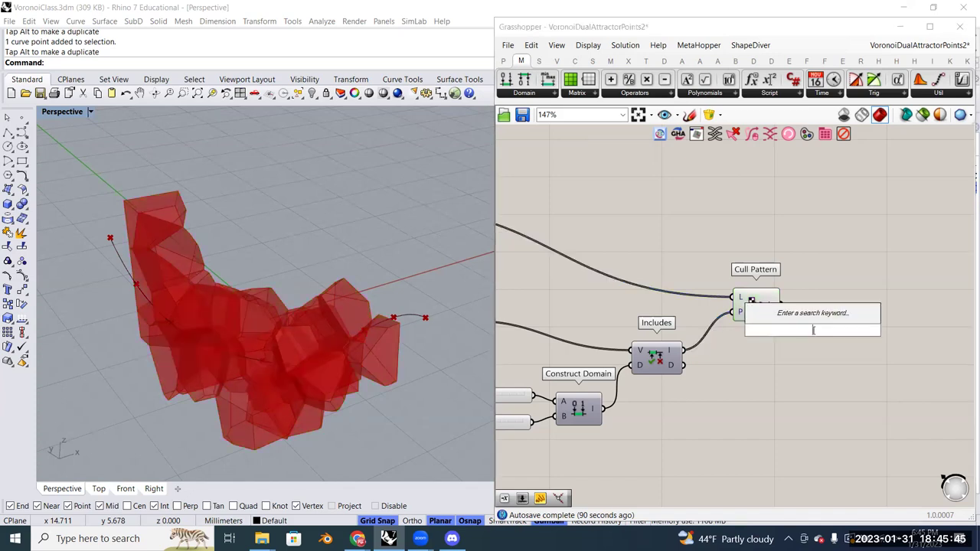
{"action": "type", "text": "scale"}
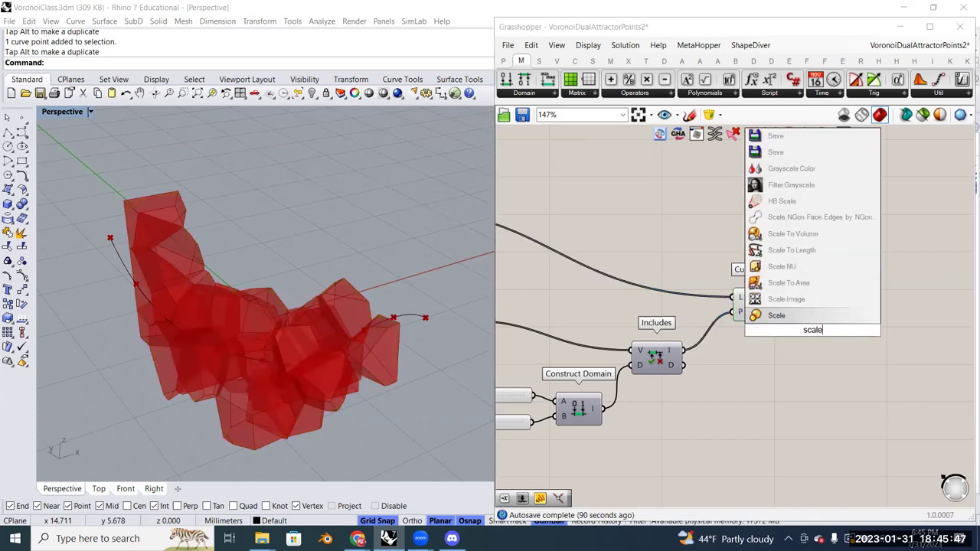
{"action": "left_click", "coordinate": [806, 314]}
{"action": "left_click_drag", "start_coordinate": [816, 342], "coordinate": [863, 322]}
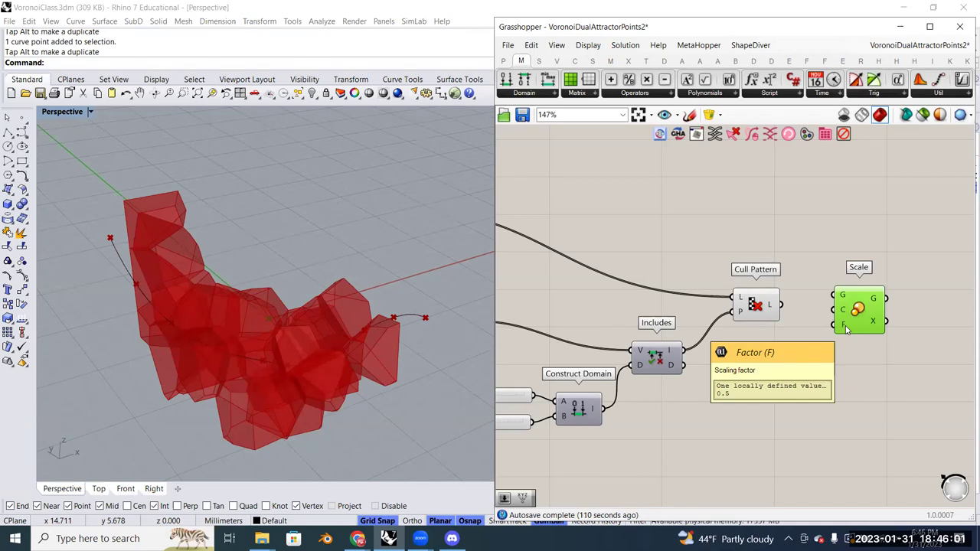
{"action": "double_click", "coordinate": [848, 381]}
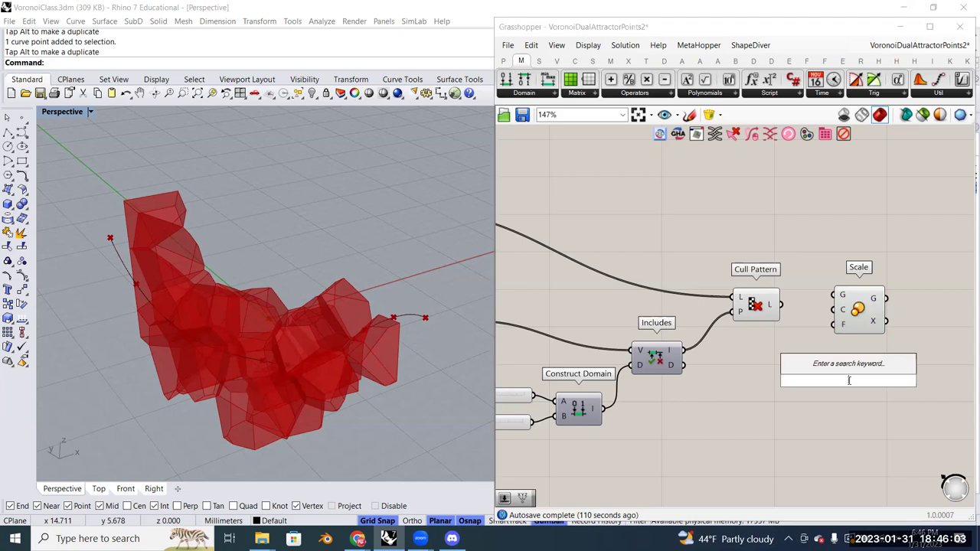
{"action": "type", "text": "scal nu"}
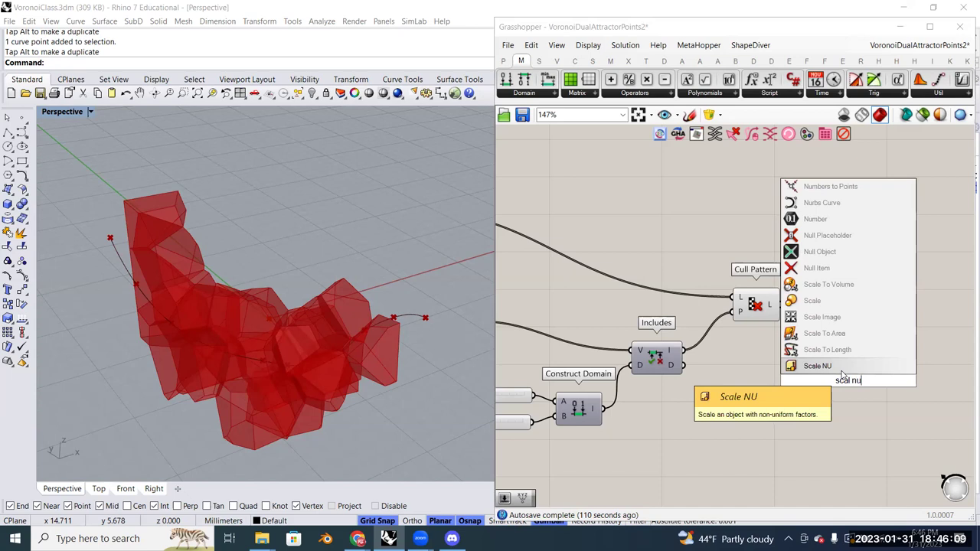
{"action": "left_click", "coordinate": [812, 300]}
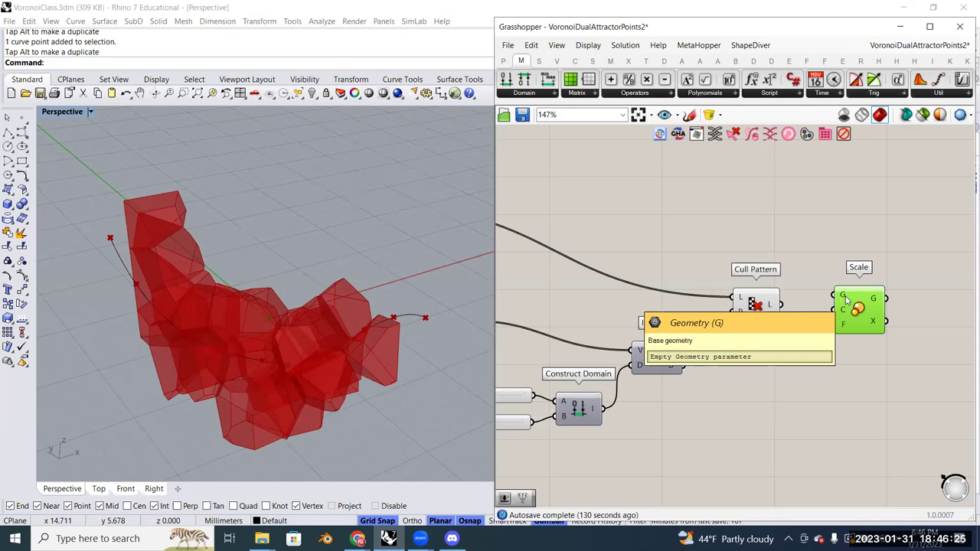
Connect the Cull Pattern's list output to the Scale component's geometry input and turn off the Cull Pattern preview
{"action": "left_click", "coordinate": [769, 305]}
{"action": "left_click_drag", "start_coordinate": [781, 305], "coordinate": [842, 317]}
{"action": "right_click", "coordinate": [759, 304]}
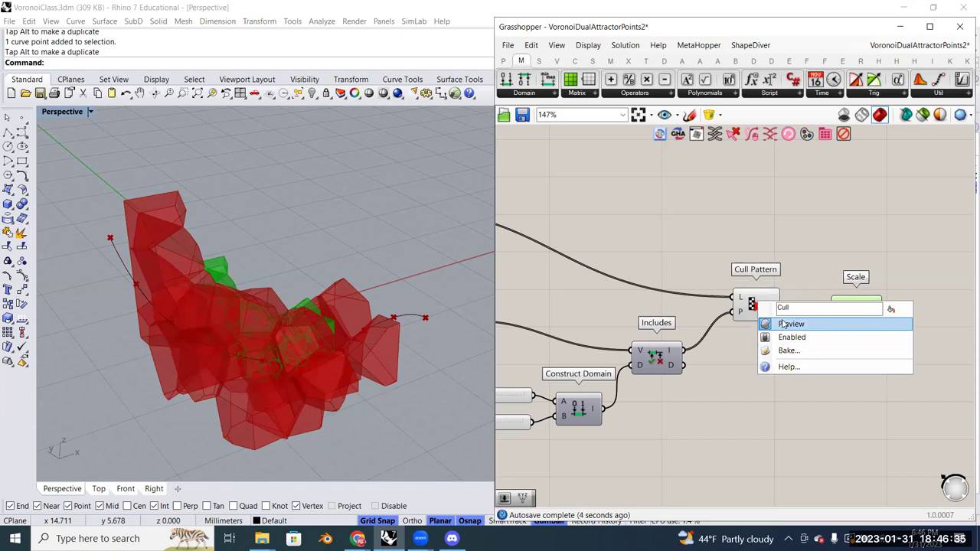
{"action": "left_click", "coordinate": [790, 324]}
{"action": "left_click", "coordinate": [794, 249]}
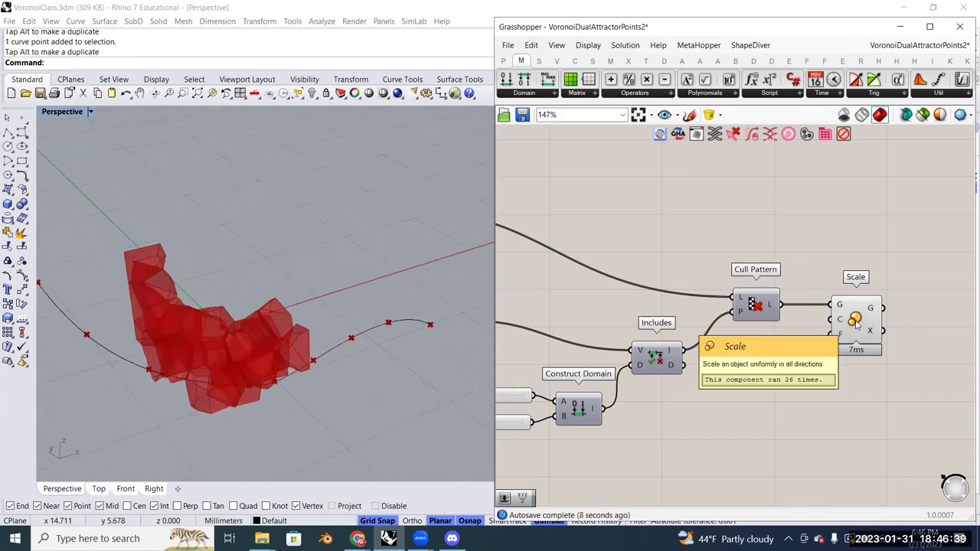
{"action": "left_click", "coordinate": [854, 323]}
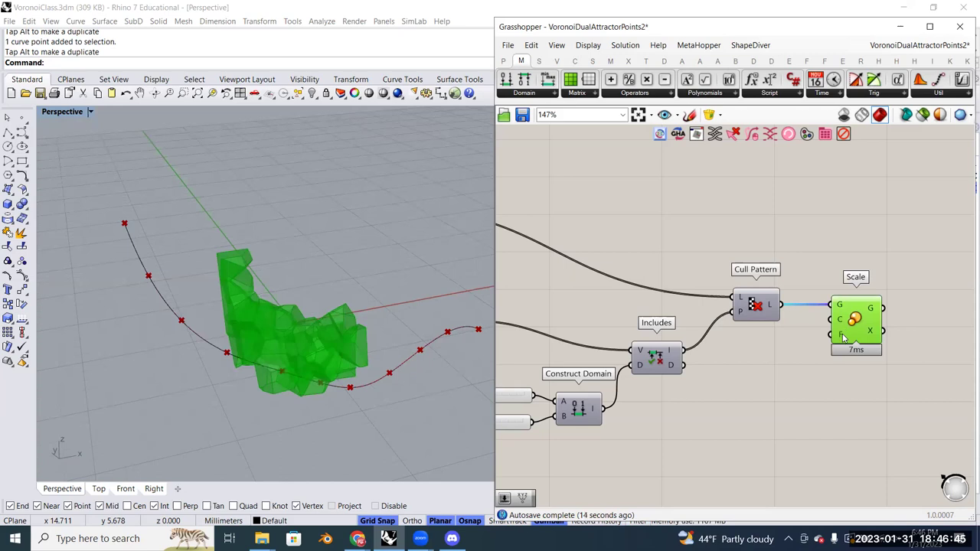
Add a Volume component and an Area component between Cull Pattern and Scale
{"action": "mouse_move", "coordinate": [841, 337]}
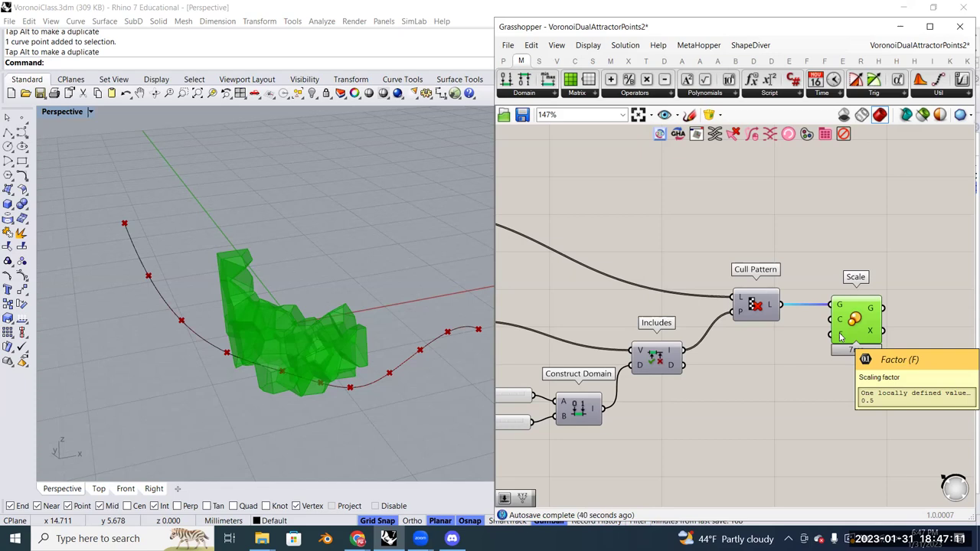
{"action": "scroll", "coordinate": [840, 337], "scroll_direction": "down", "scroll_amount": 5}
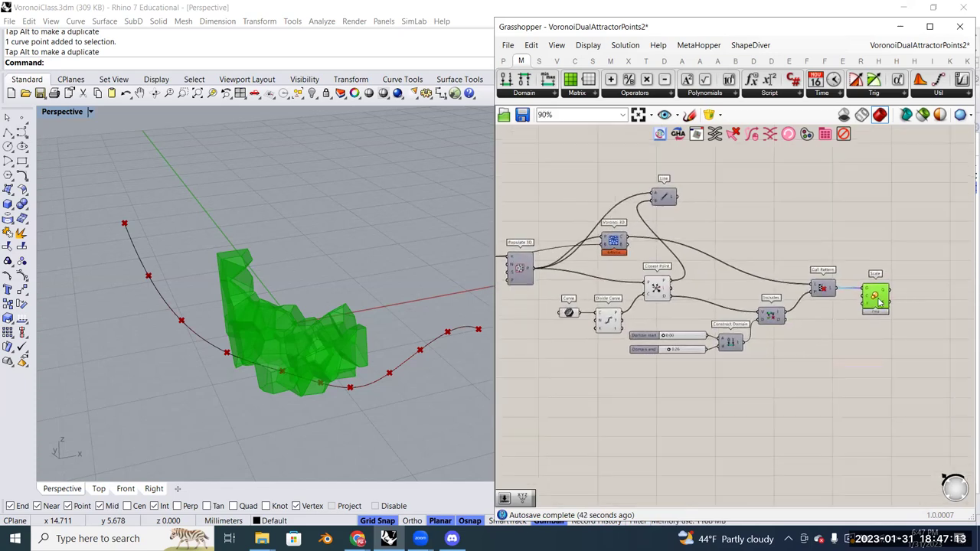
{"action": "scroll", "coordinate": [879, 303], "scroll_direction": "up", "scroll_amount": 5}
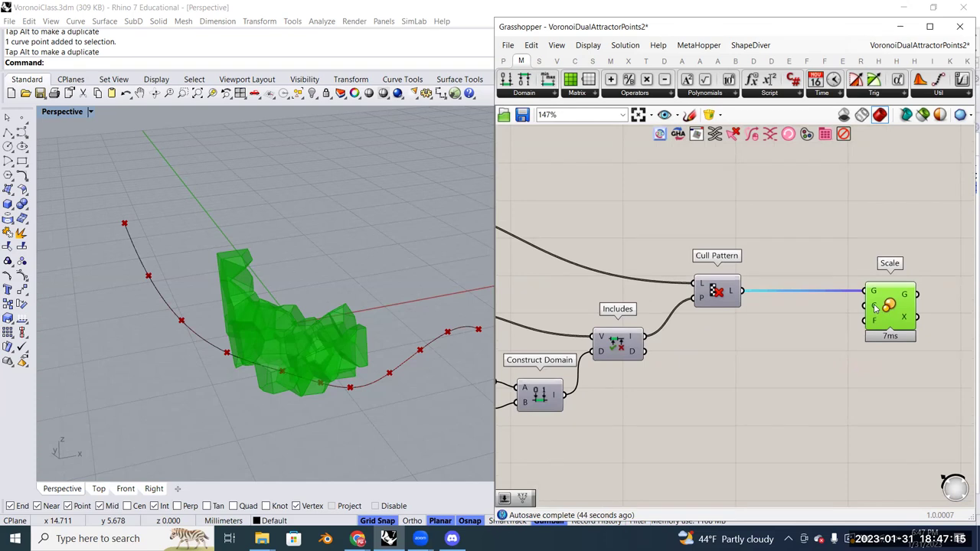
{"action": "mouse_move", "coordinate": [875, 307]}
{"action": "mouse_move", "coordinate": [733, 295]}
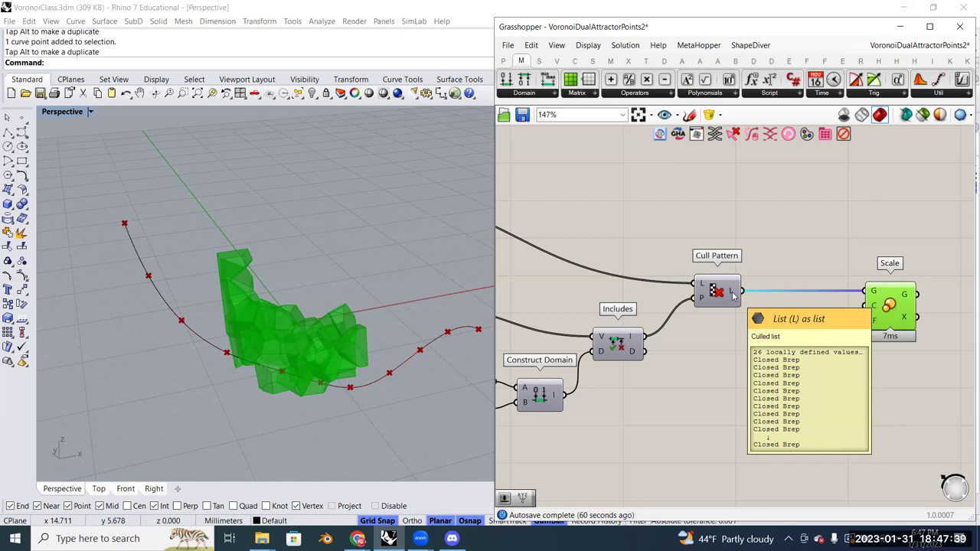
{"action": "left_click", "coordinate": [800, 344]}
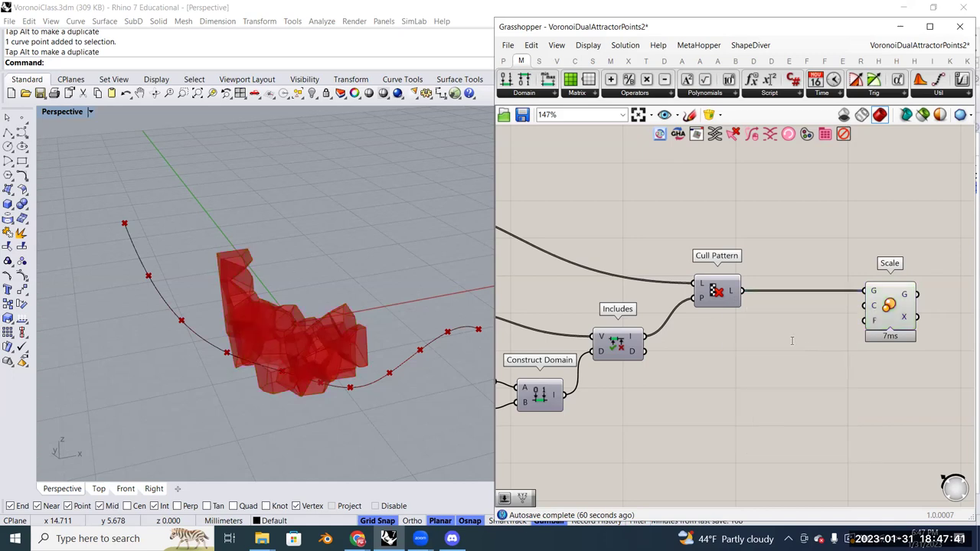
{"action": "double_click", "coordinate": [792, 340]}
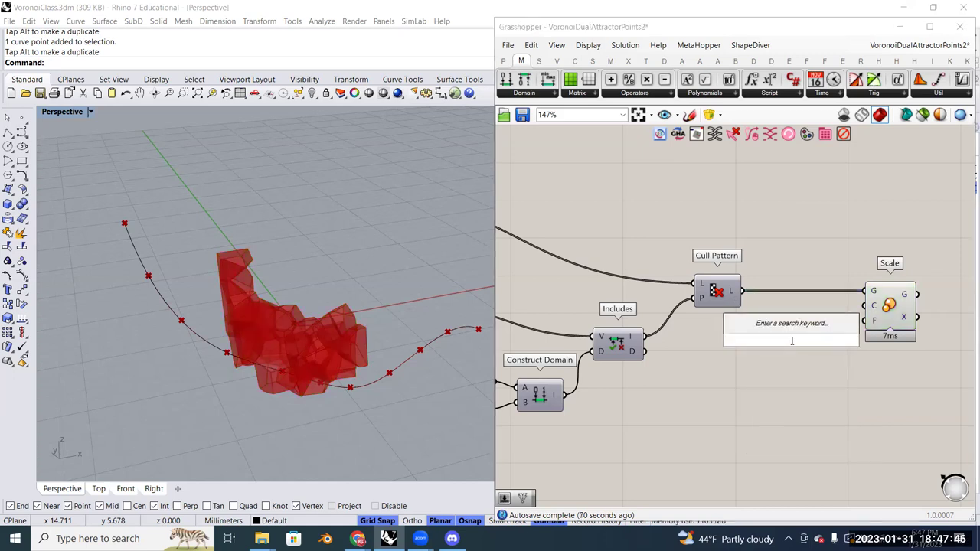
{"action": "type", "text": "vol"}
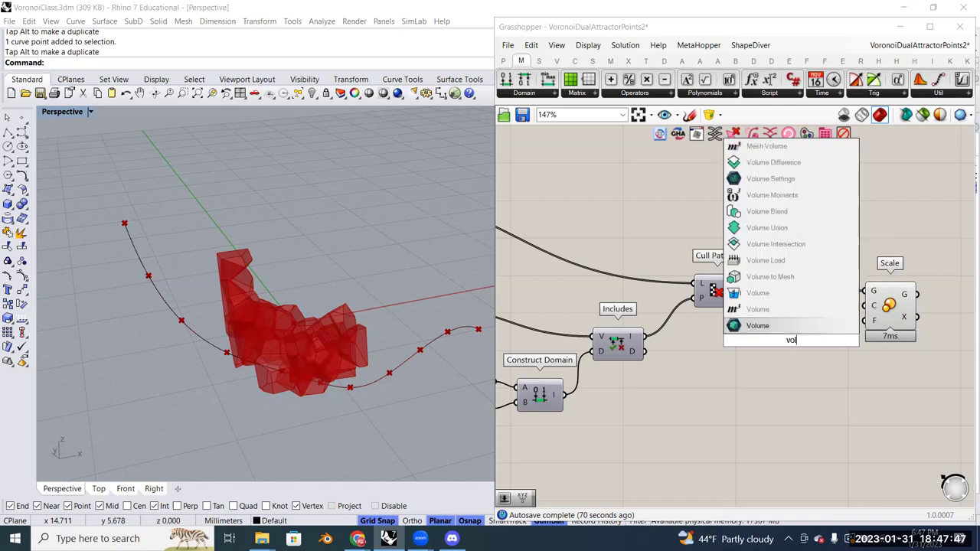
{"action": "key", "text": "Return"}
{"action": "double_click", "coordinate": [774, 384]}
{"action": "type", "text": "area"}
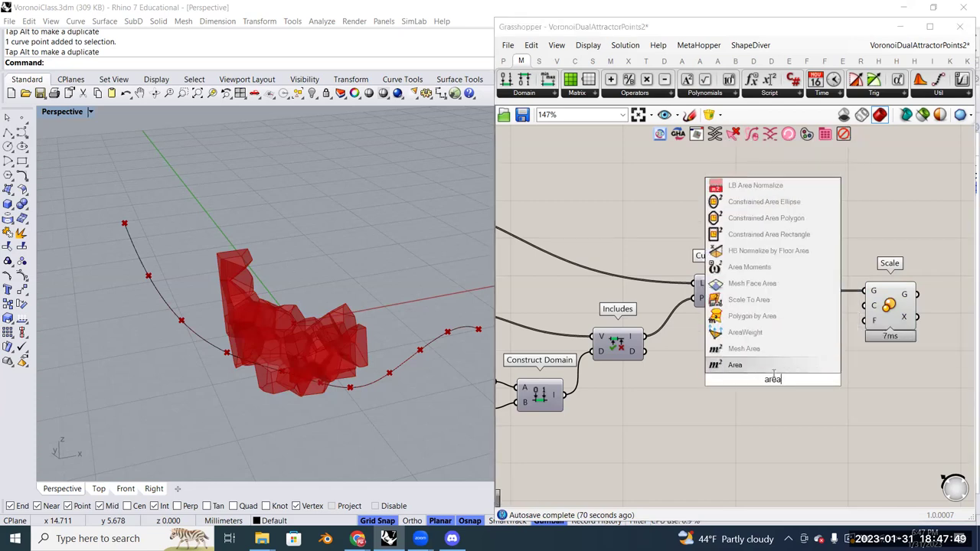
{"action": "key", "text": "Return"}
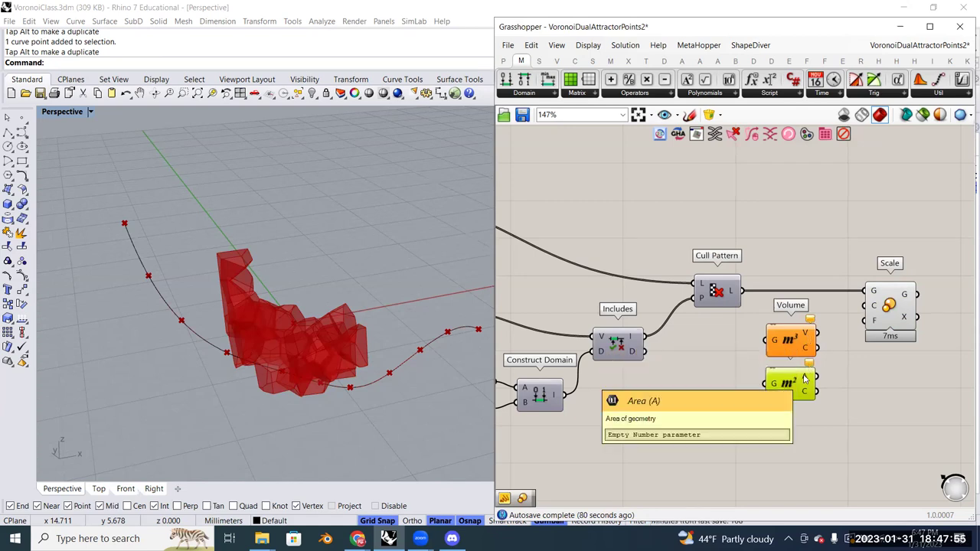
Delete the Volume component, and place the Area component above the wire with the Cull Pattern's list as its geometry input
{"action": "left_click_drag", "start_coordinate": [796, 386], "coordinate": [797, 266]}
{"action": "left_click", "coordinate": [793, 337]}
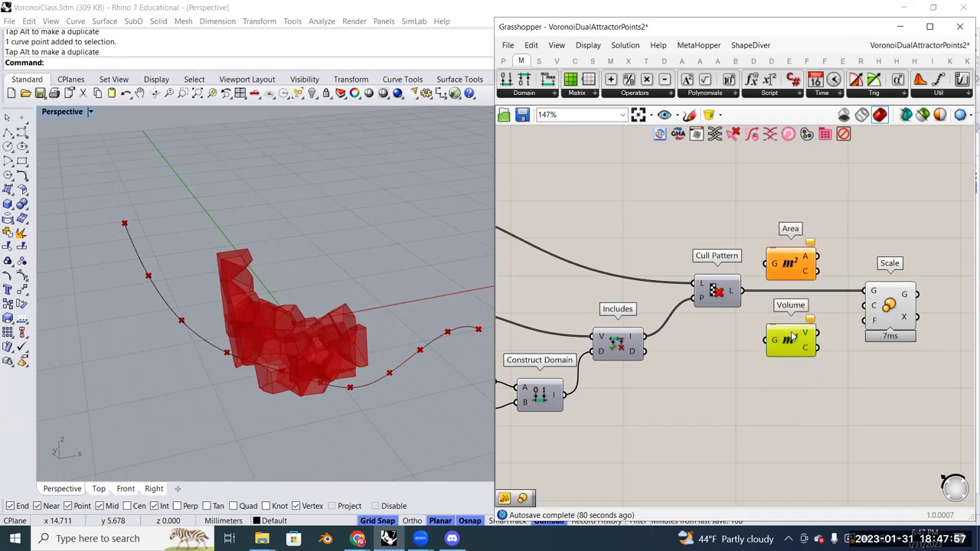
{"action": "key", "text": "Delete"}
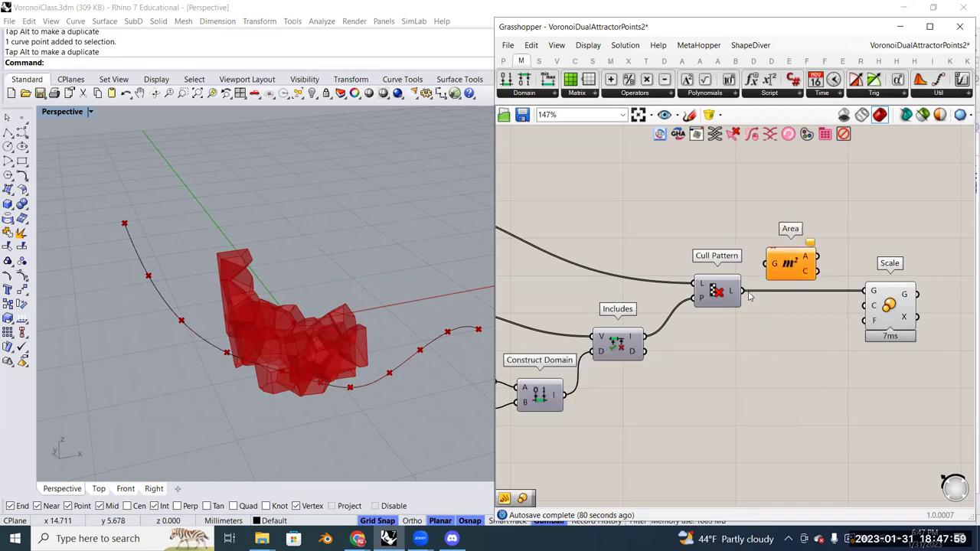
{"action": "left_click_drag", "start_coordinate": [746, 297], "coordinate": [768, 263]}
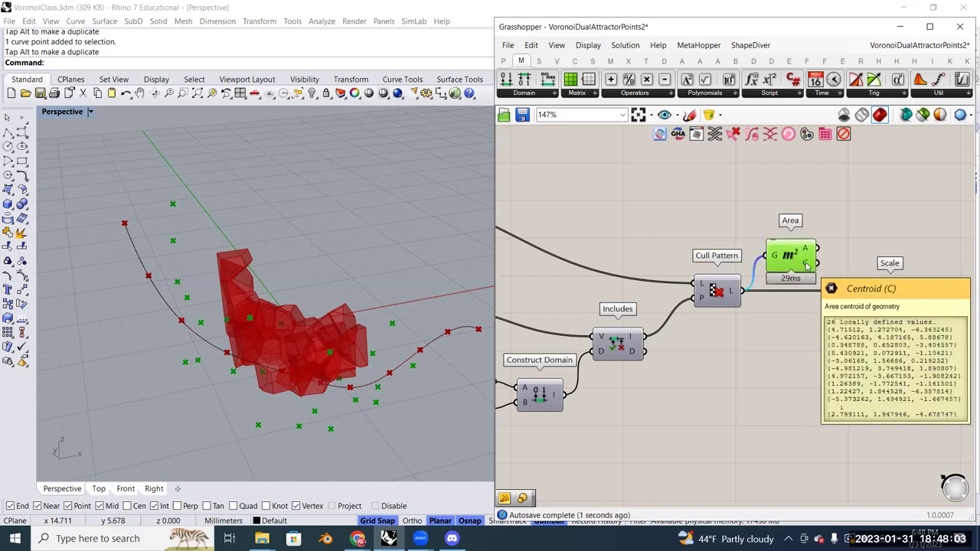
{"action": "mouse_move", "coordinate": [807, 255]}
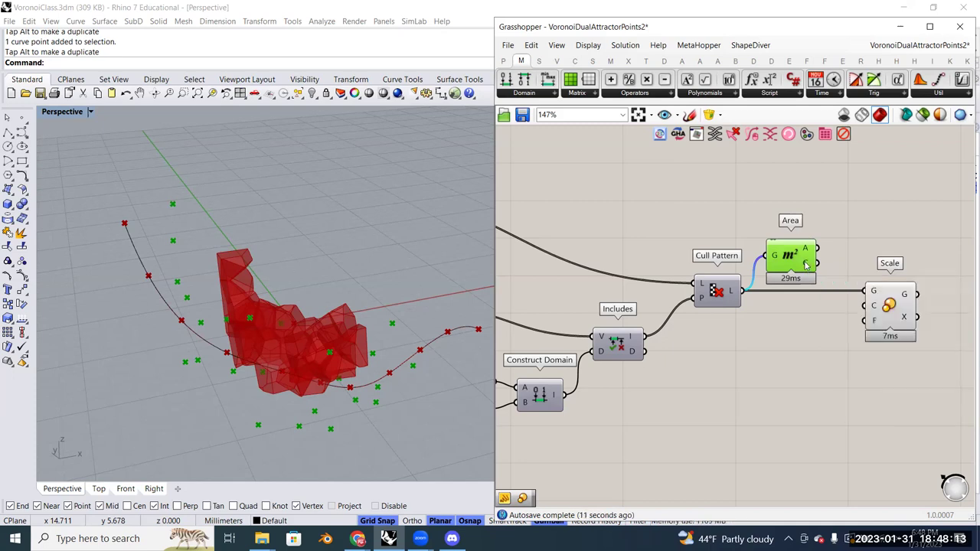
{"action": "left_click_drag", "start_coordinate": [788, 259], "coordinate": [790, 248]}
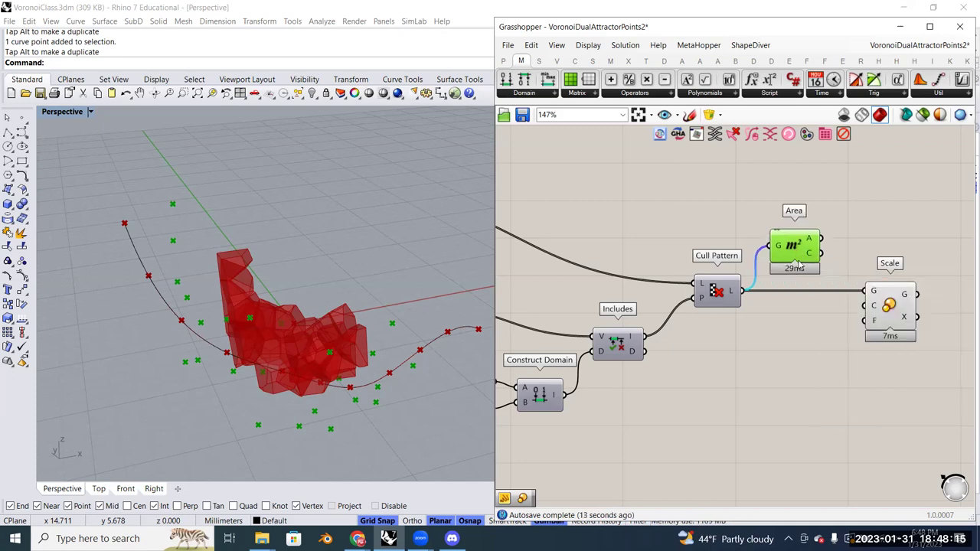
{"action": "right_click_drag", "start_coordinate": [790, 266], "coordinate": [784, 259]}
{"action": "double_click", "coordinate": [693, 197]}
{"action": "type", "text": "ce"}
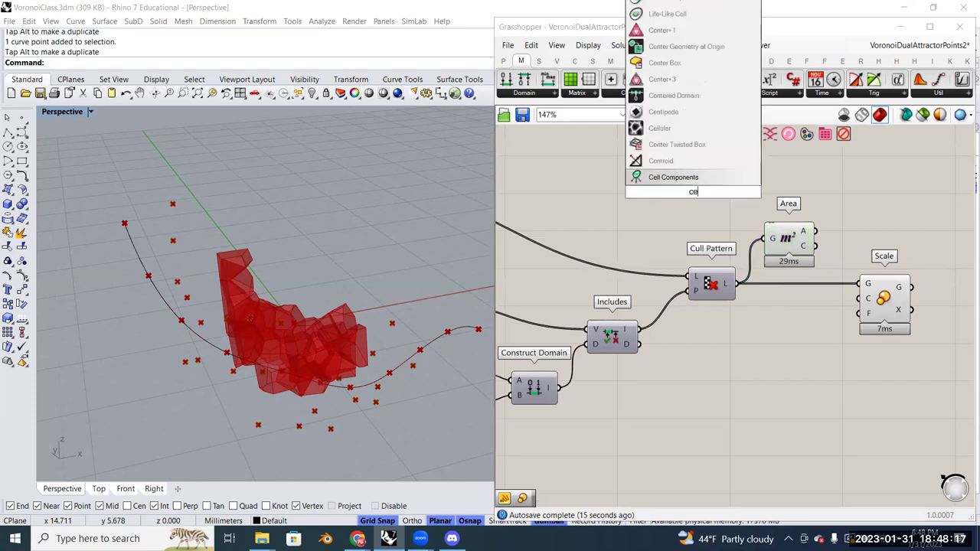
{"action": "type", "text": "ntr"}
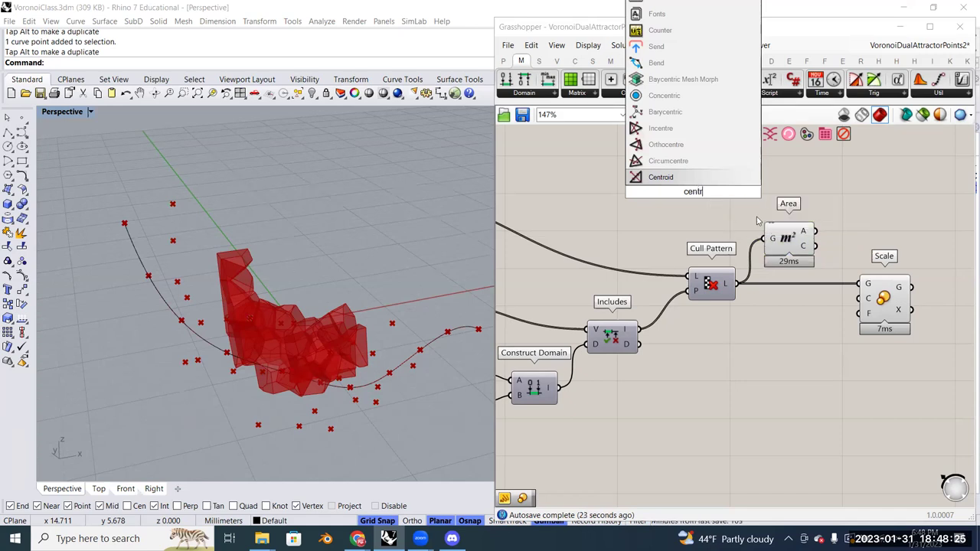
{"action": "left_click", "coordinate": [820, 268]}
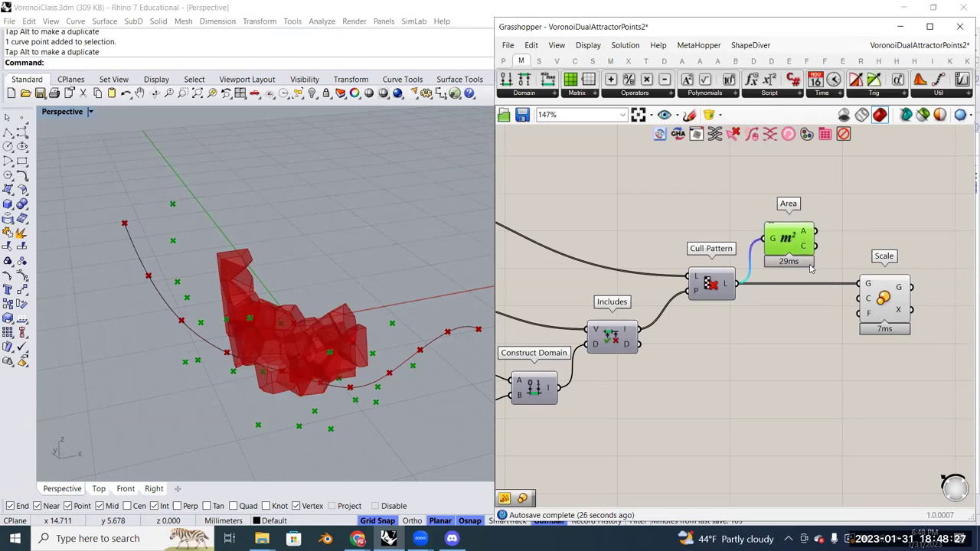
Connect the Area component's centroid output to the Scale component's center input so each cell scales about its own centroid
{"action": "mouse_move", "coordinate": [805, 251]}
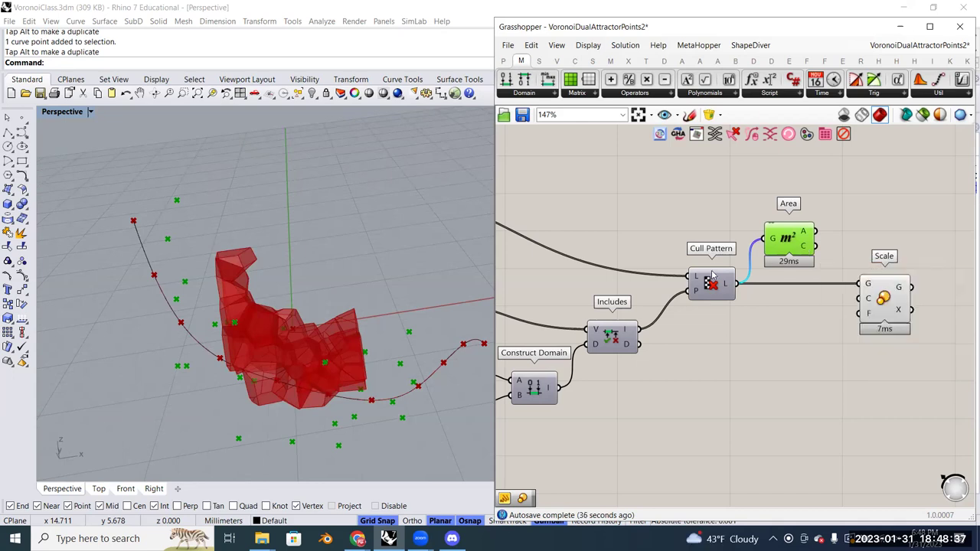
{"action": "mouse_move", "coordinate": [724, 290]}
{"action": "left_click_drag", "start_coordinate": [815, 246], "coordinate": [862, 301]}
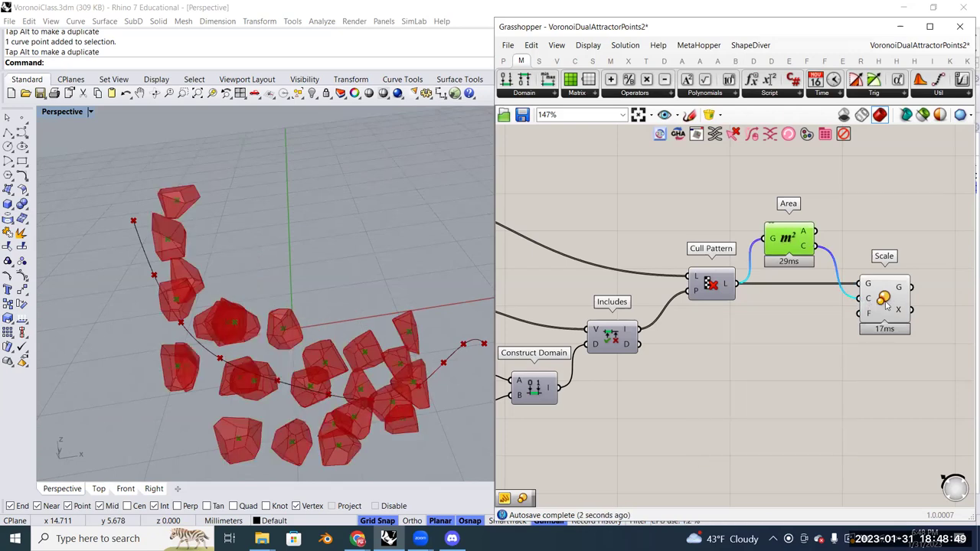
{"action": "left_click", "coordinate": [877, 302]}
{"action": "double_click", "coordinate": [800, 358]}
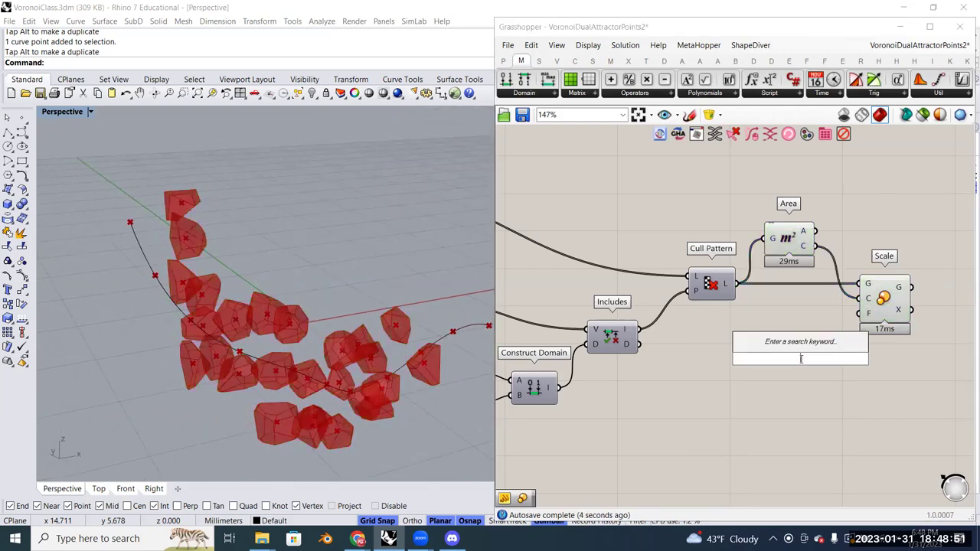
{"action": "type", "text": "0"}
{"action": "right_click", "coordinate": [801, 359]}
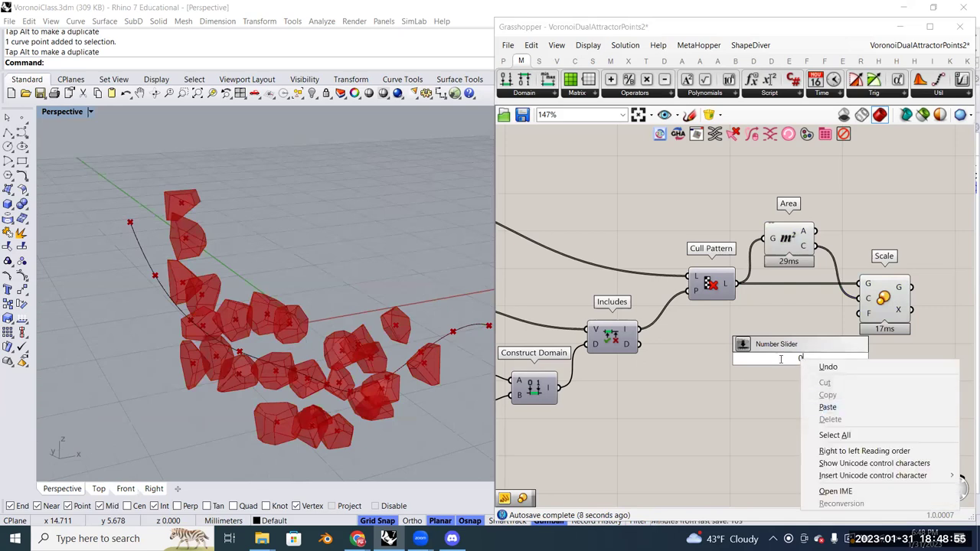
{"action": "left_click", "coordinate": [812, 358]}
{"action": "type", "text": ".0.5"}
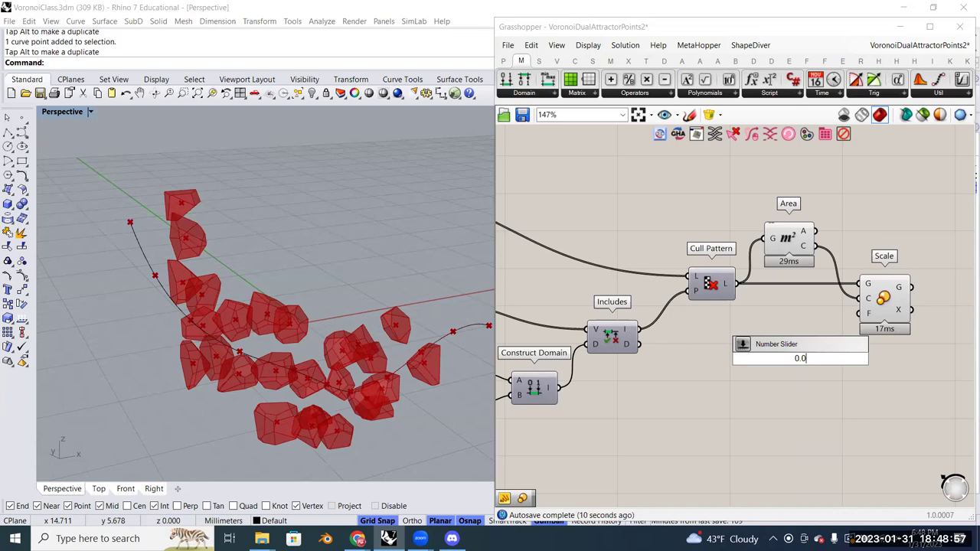
{"action": "key", "text": "Return"}
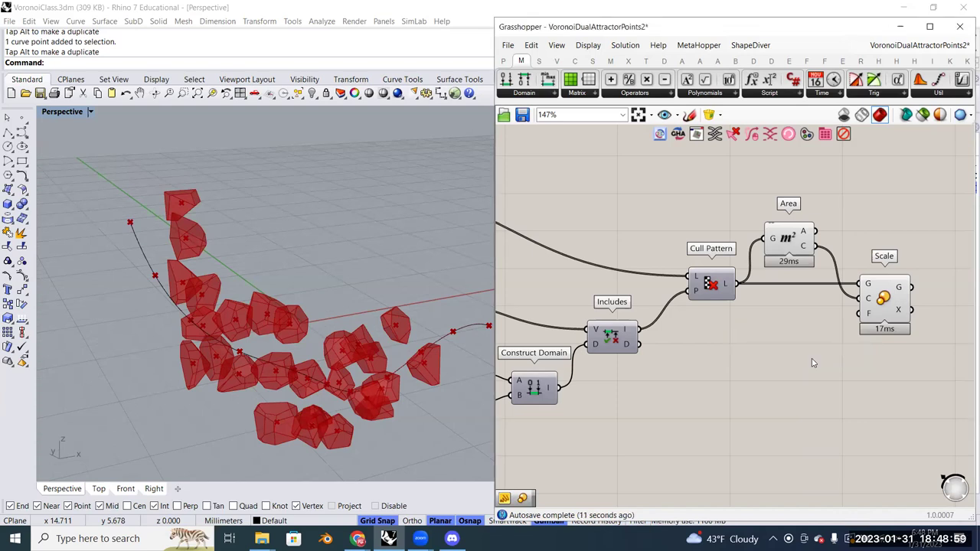
Add a number slider ranging from 0.0 to 1 and place it below the Cull Pattern component
{"action": "double_click", "coordinate": [856, 376]}
{"action": "type", "text": "0..1"}
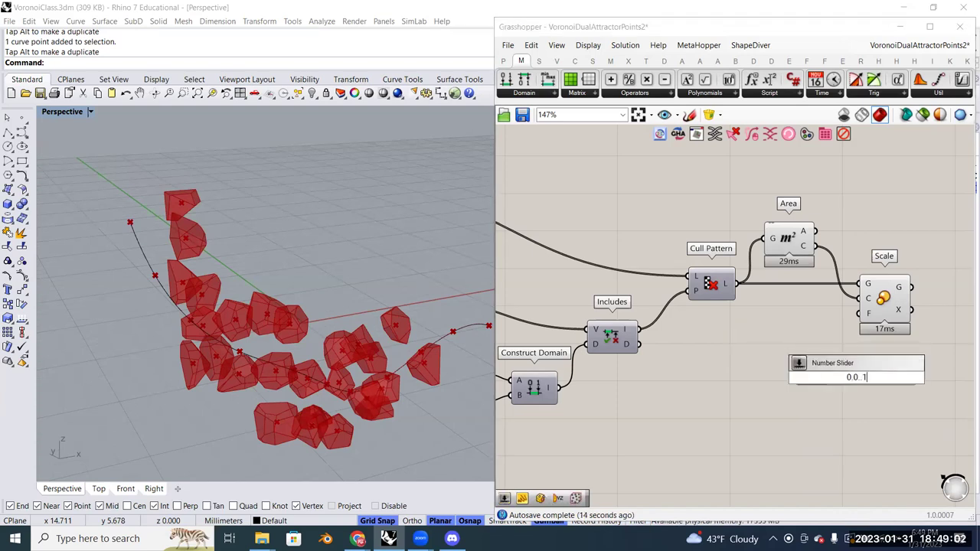
{"action": "key", "text": "Return"}
{"action": "left_click_drag", "start_coordinate": [833, 378], "coordinate": [731, 372]}
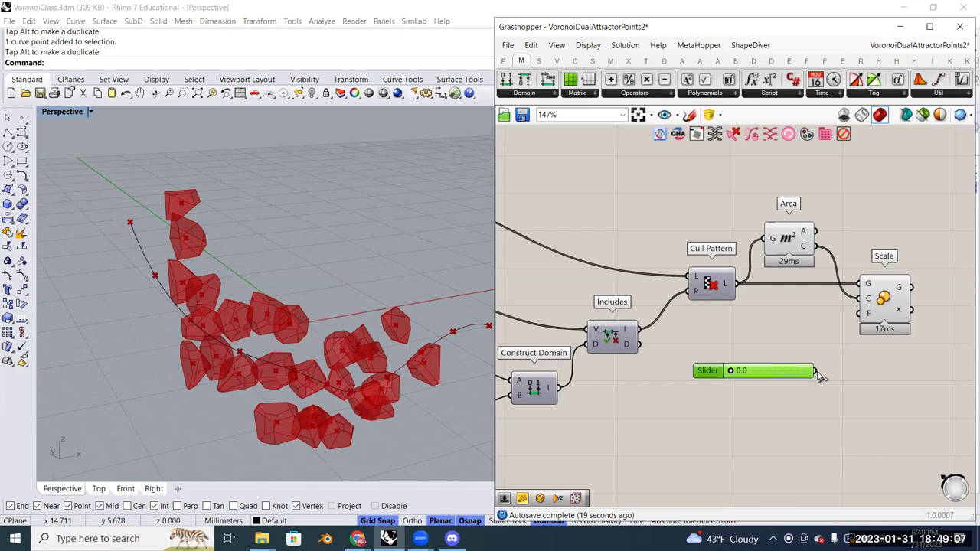
Connect the slider to the Scale component's factor input and set it to 0.8
{"action": "left_click_drag", "start_coordinate": [730, 373], "coordinate": [859, 316]}
{"action": "left_click", "coordinate": [886, 298]}
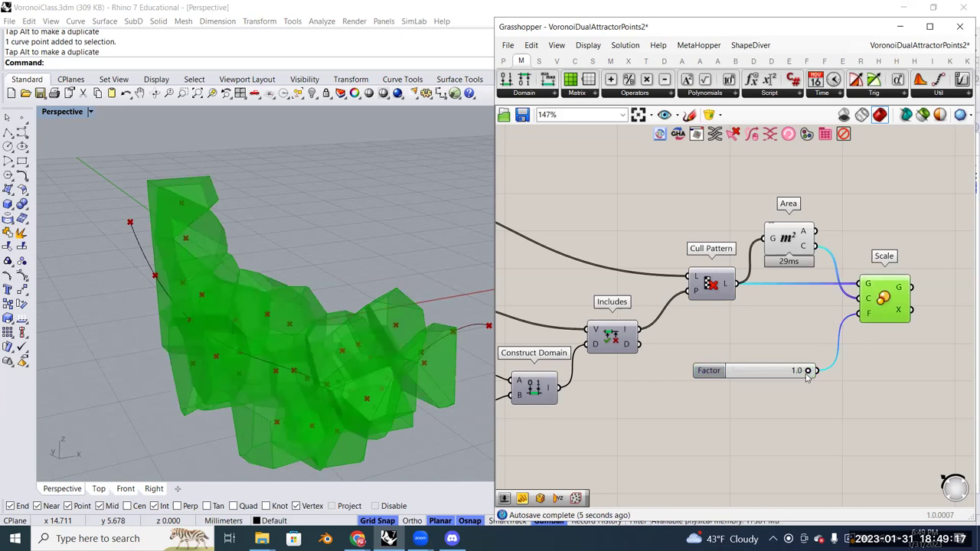
{"action": "mouse_move", "coordinate": [807, 373]}
{"action": "left_mouse_down"}
{"action": "mouse_move", "coordinate": [765, 371]}
{"action": "mouse_move", "coordinate": [796, 371]}
{"action": "left_mouse_up"}
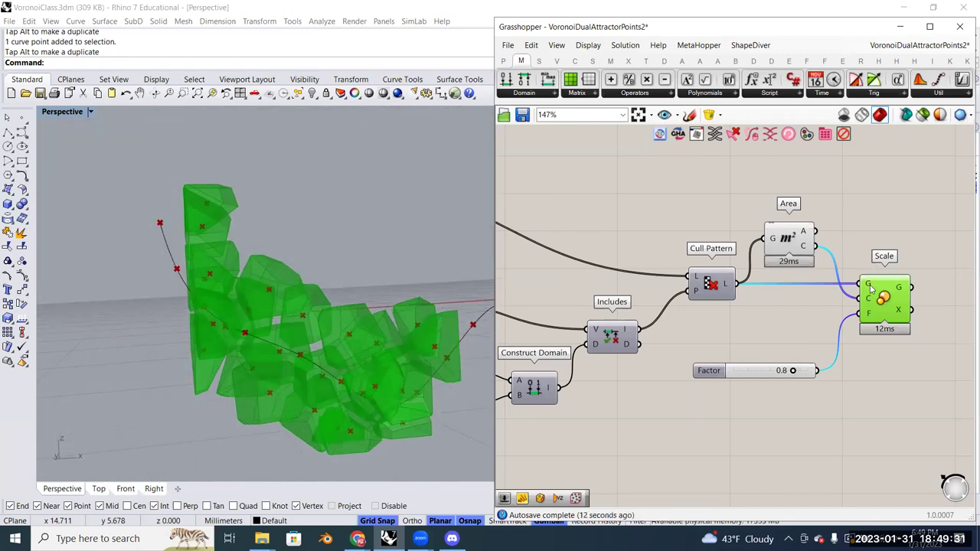
{"action": "mouse_move", "coordinate": [870, 288]}
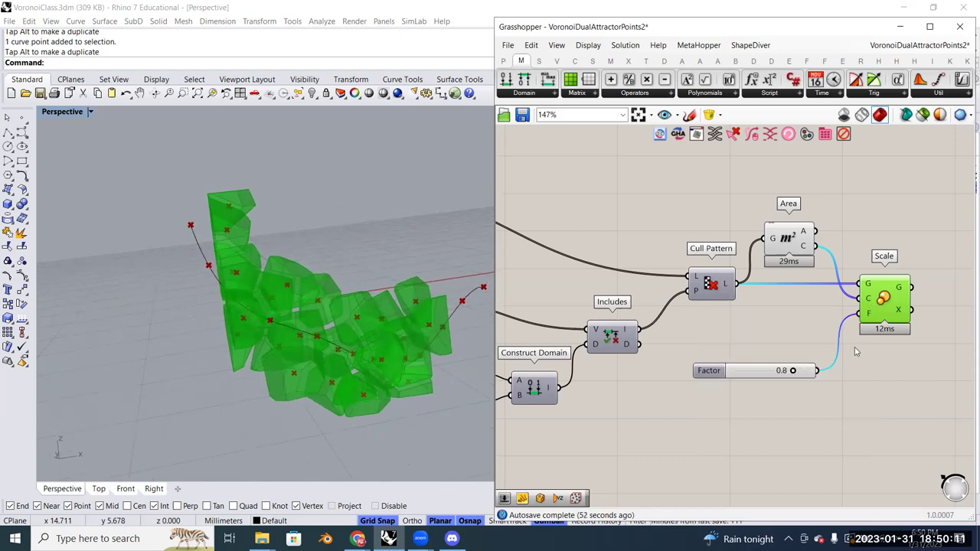
Add a Range component below the factor slider and check its default list of numbers
{"action": "double_click", "coordinate": [798, 414]}
{"action": "type", "text": "reange"}
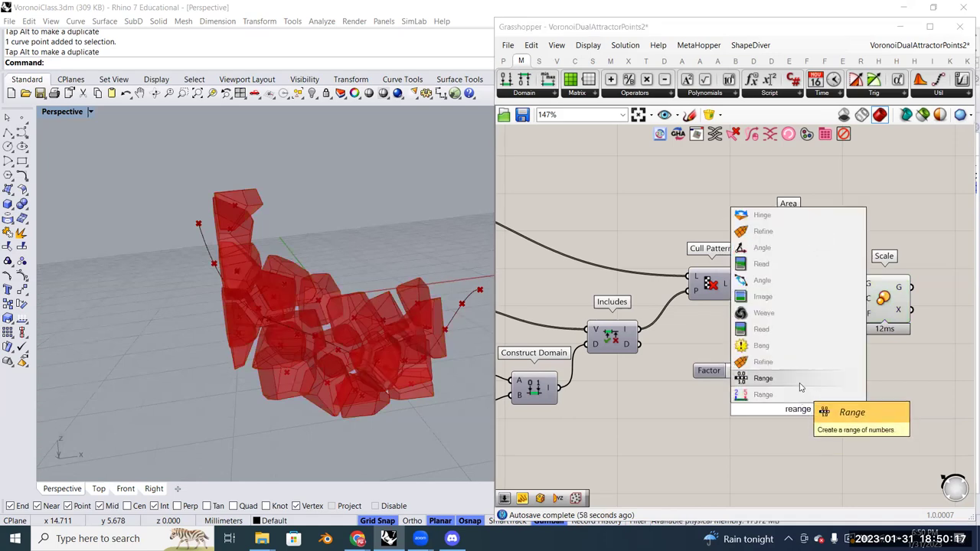
{"action": "left_click", "coordinate": [799, 394]}
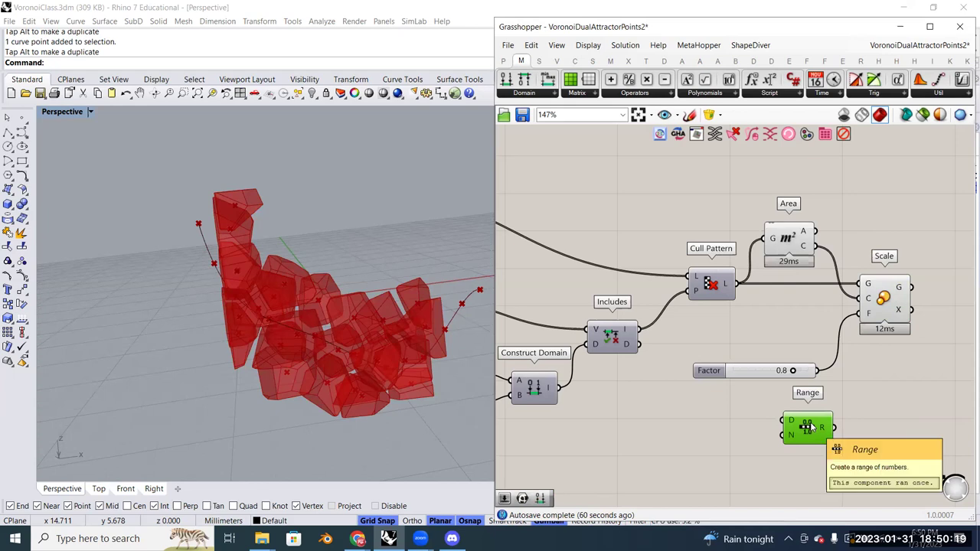
{"action": "mouse_move", "coordinate": [823, 431]}
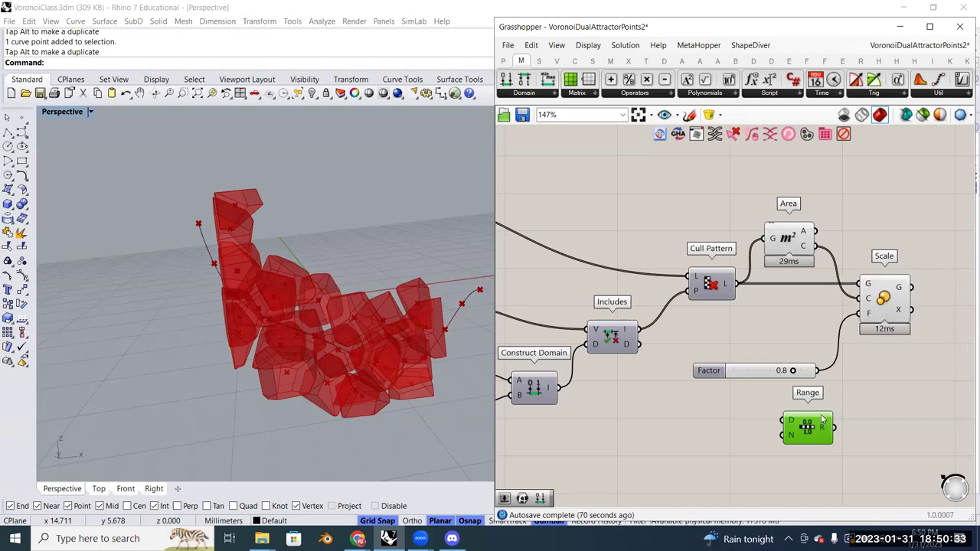
{"action": "mouse_move", "coordinate": [804, 247]}
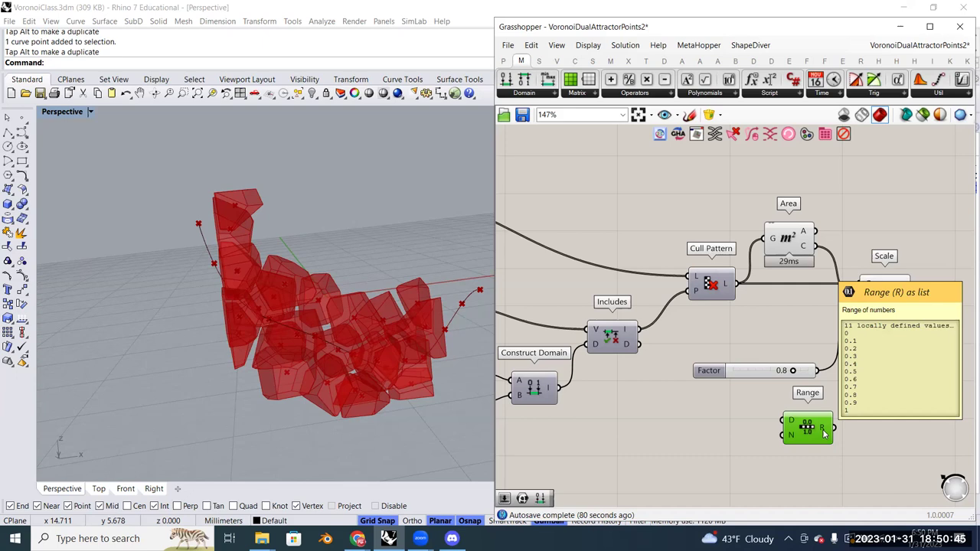
Add a List Length component beside Range and feed it the Cull Pattern's list output
{"action": "double_click", "coordinate": [782, 345]}
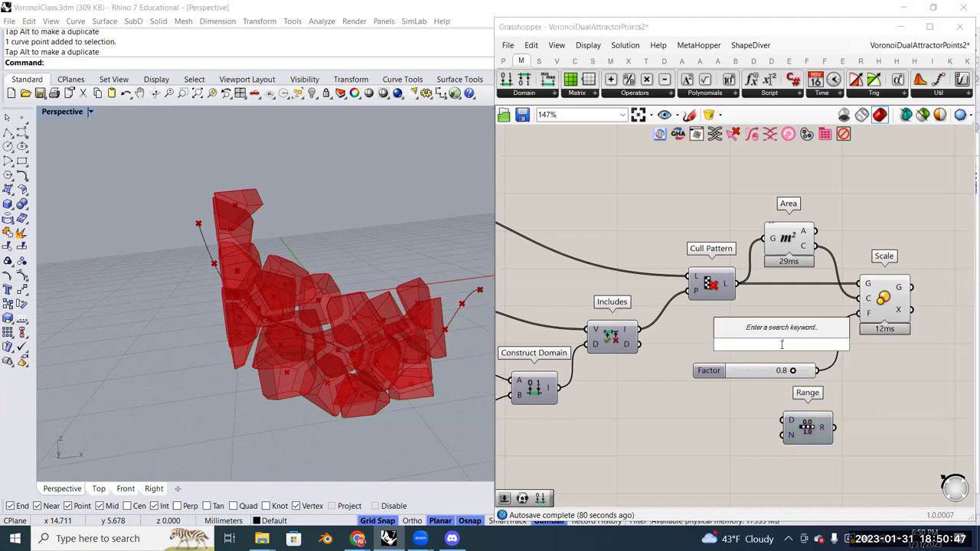
{"action": "type", "text": "li len"}
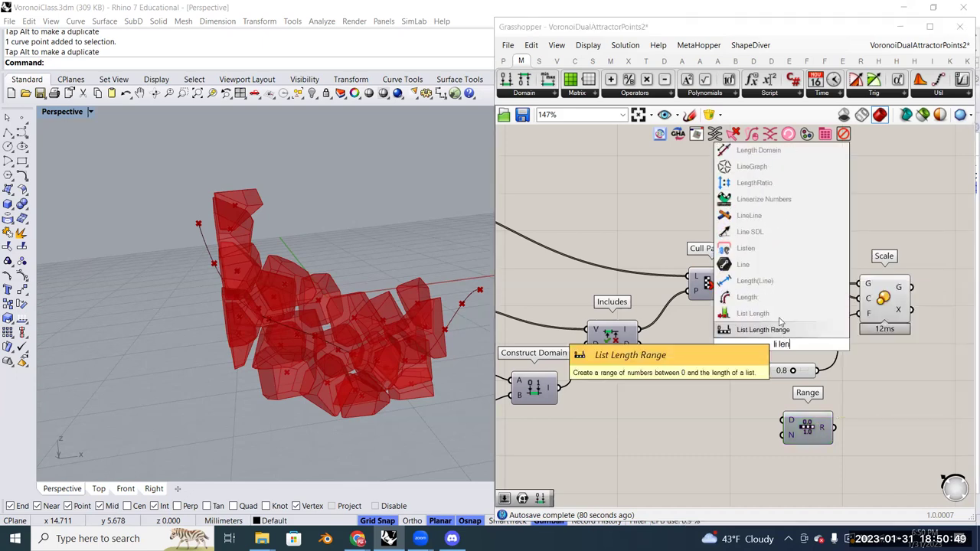
{"action": "left_click", "coordinate": [780, 317]}
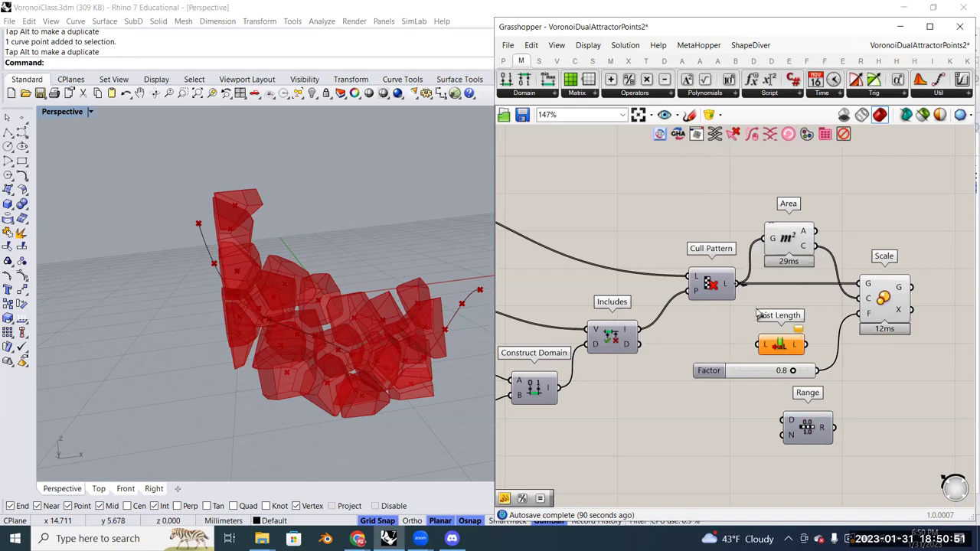
{"action": "left_click_drag", "start_coordinate": [737, 284], "coordinate": [708, 427]}
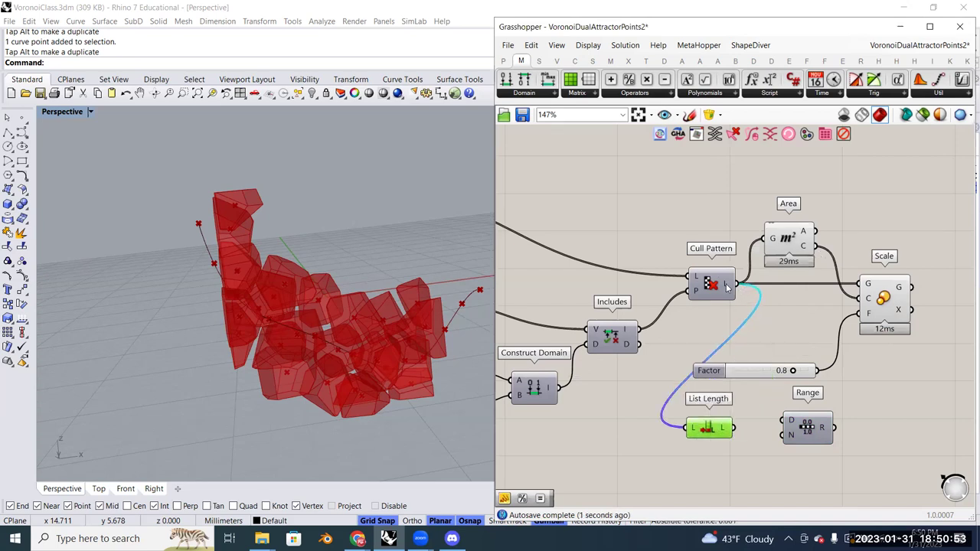
{"action": "mouse_move", "coordinate": [725, 286]}
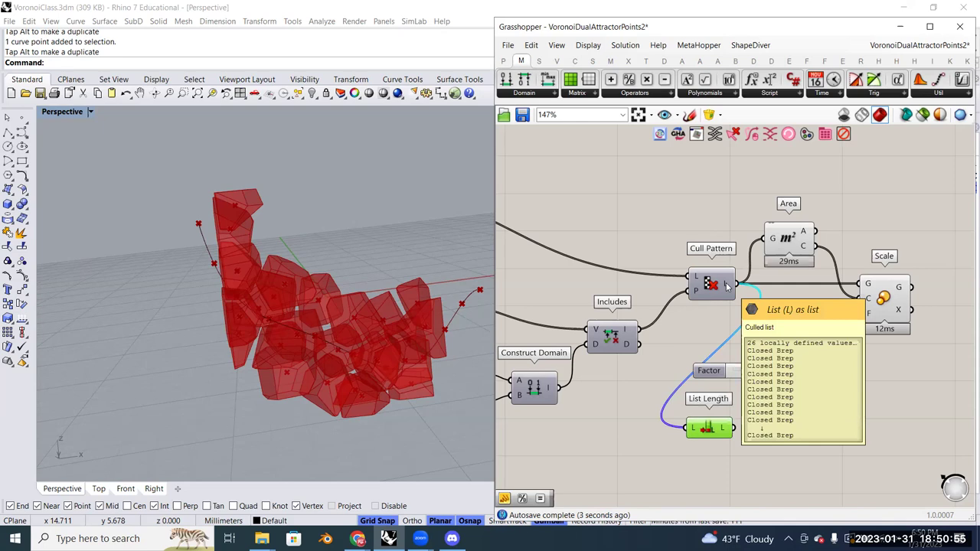
{"action": "mouse_move", "coordinate": [725, 429]}
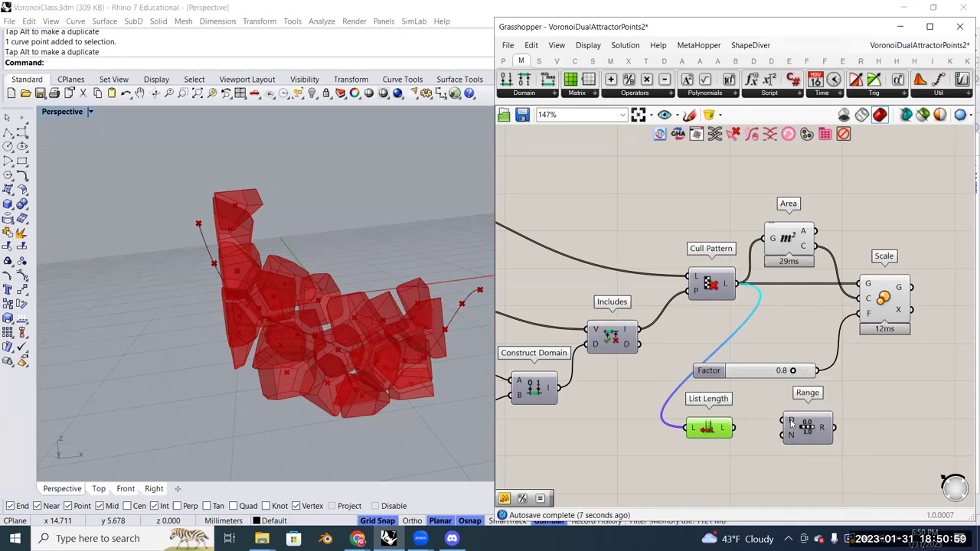
Add a Subtraction component below List Length
{"action": "mouse_move", "coordinate": [789, 436]}
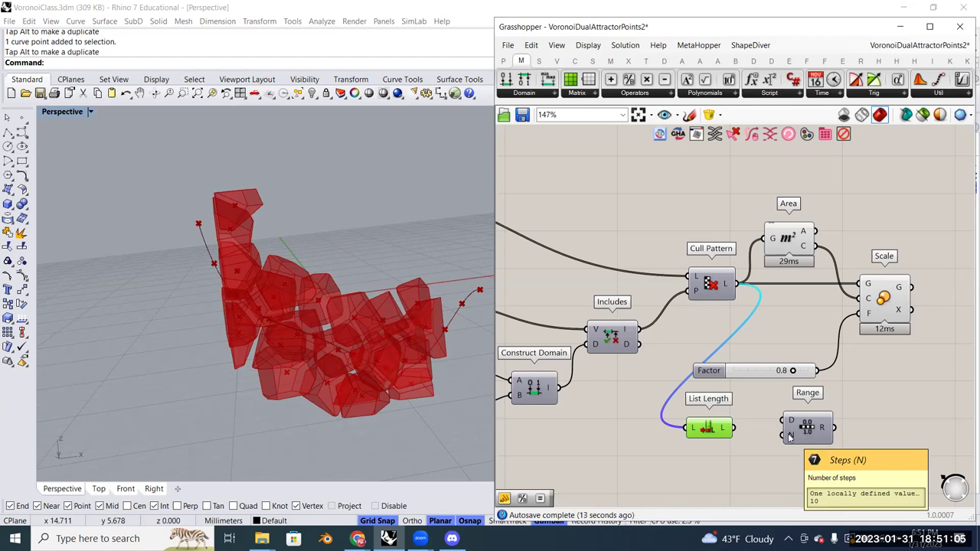
{"action": "mouse_move", "coordinate": [823, 431]}
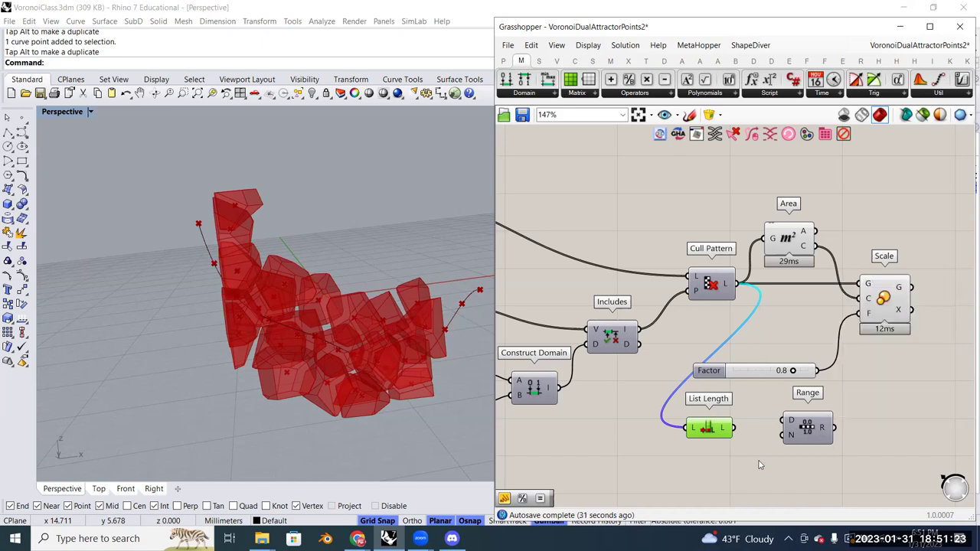
{"action": "right_click_drag", "start_coordinate": [760, 464], "coordinate": [768, 436]}
{"action": "double_click", "coordinate": [730, 391]}
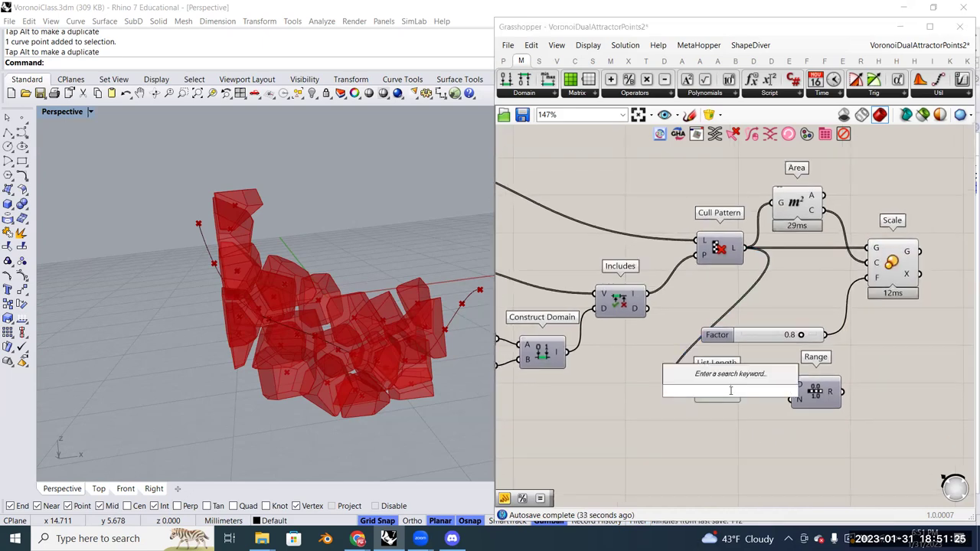
{"action": "double_click", "coordinate": [725, 427]}
{"action": "type", "text": "Subtraction"}
{"action": "key", "text": "Return"}
{"action": "left_click_drag", "start_coordinate": [723, 431], "coordinate": [733, 439]}
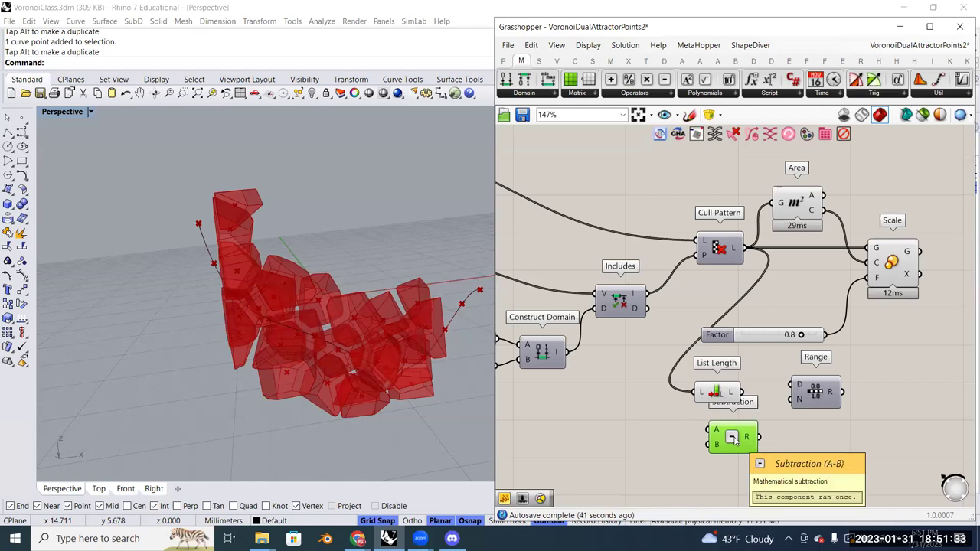
{"action": "left_click", "coordinate": [885, 266]}
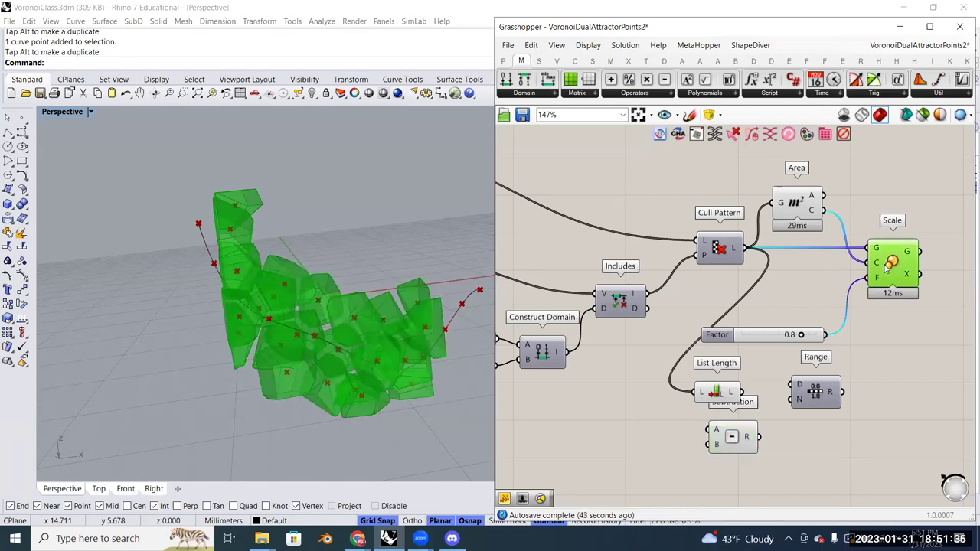
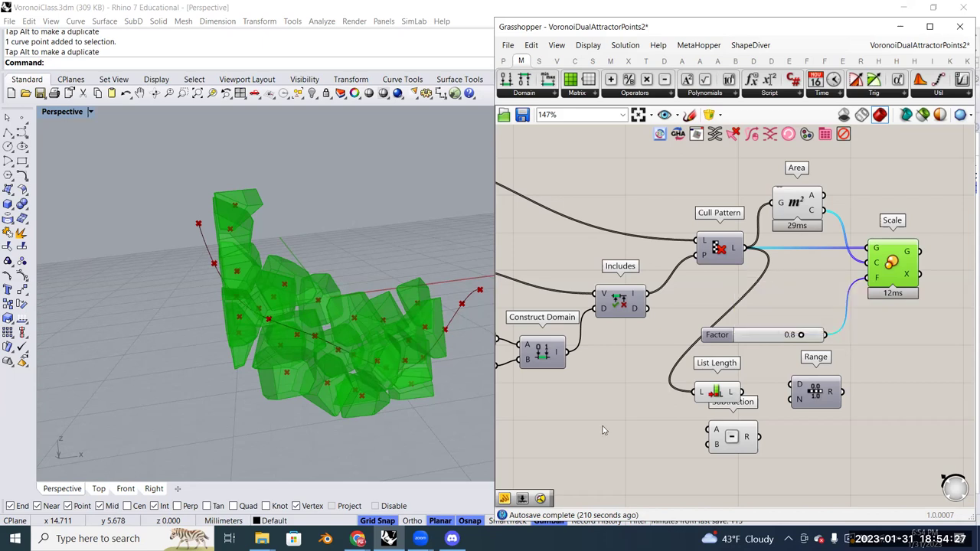
Add a panel containing 1 and connect it to the Subtraction component's B input
{"action": "left_click", "coordinate": [606, 431]}
{"action": "double_click", "coordinate": [626, 431]}
{"action": "type", "text": "1"}
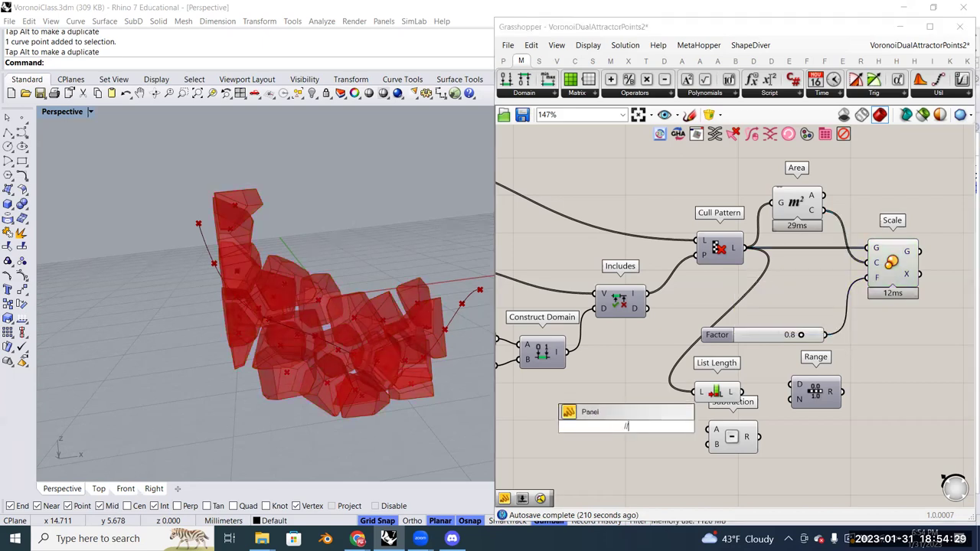
{"action": "key", "text": "Return"}
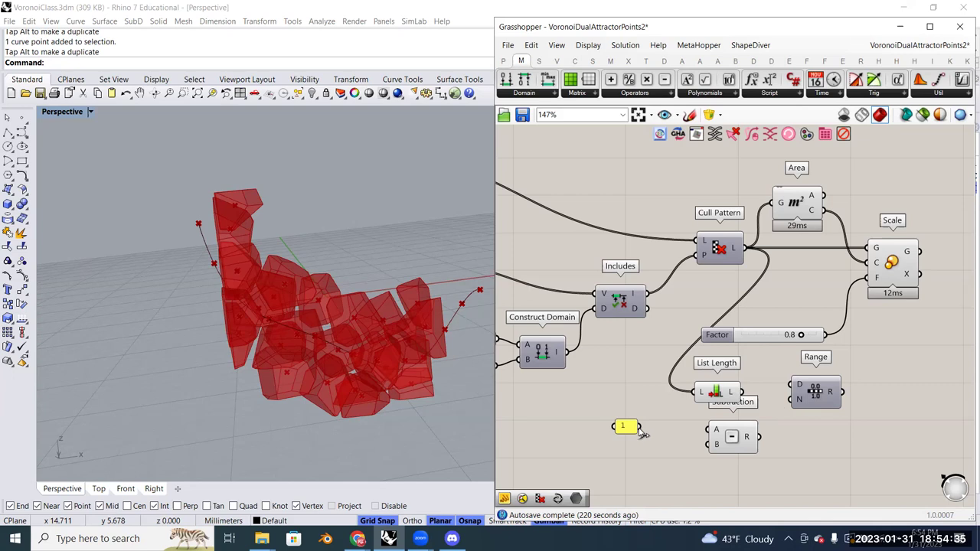
{"action": "left_click_drag", "start_coordinate": [635, 433], "coordinate": [708, 447]}
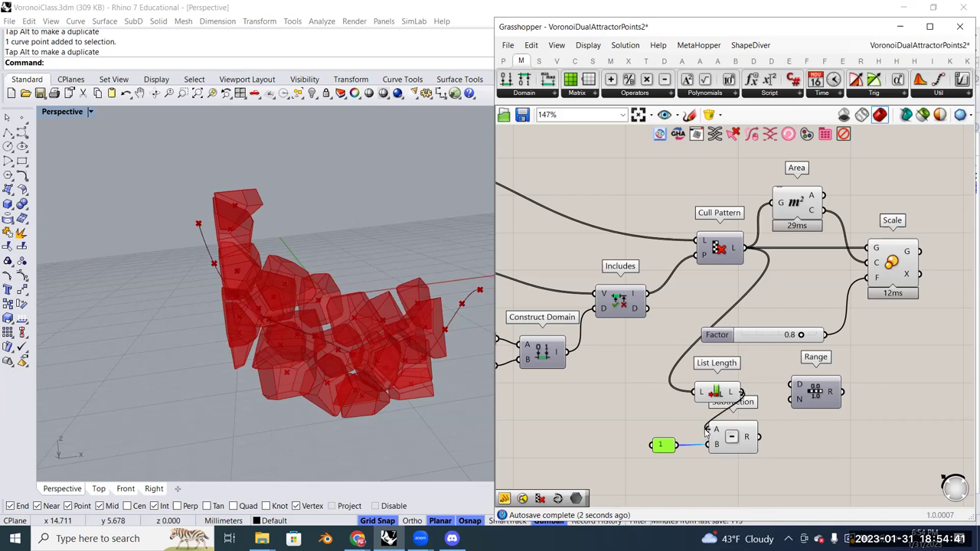
Connect List Length to Subtraction's A input and the subtraction result to the Range component's steps input
{"action": "mouse_move", "coordinate": [731, 394]}
{"action": "left_click_drag", "start_coordinate": [758, 437], "coordinate": [785, 402]}
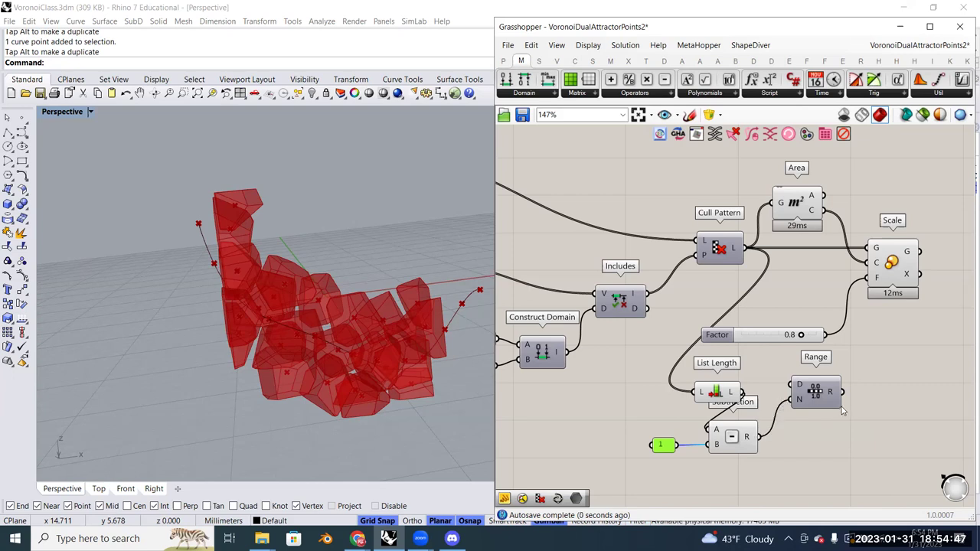
{"action": "mouse_move", "coordinate": [831, 397]}
{"action": "mouse_move", "coordinate": [801, 405]}
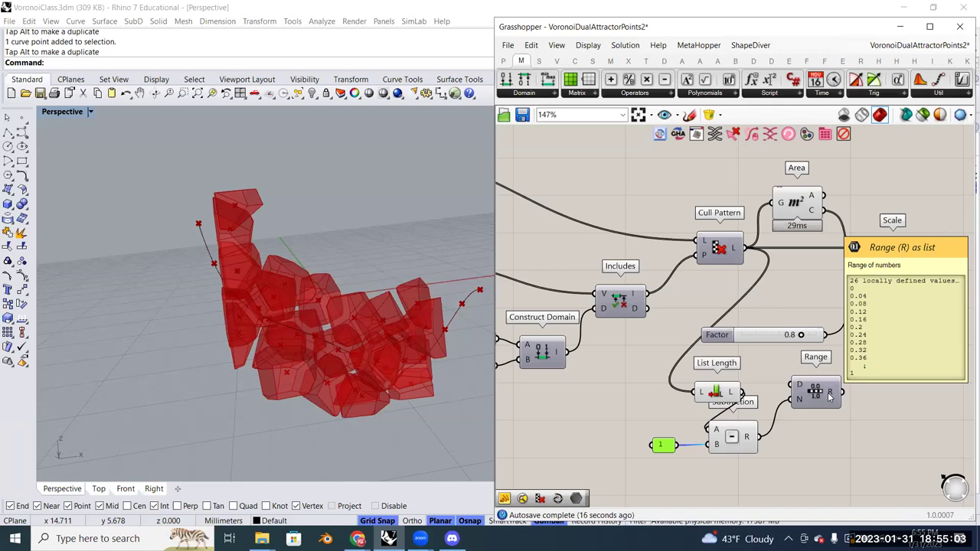
Replace the slider with the Range output as the Scale component's factor input
{"action": "scroll", "coordinate": [829, 396], "scroll_direction": "up", "scroll_amount": 3}
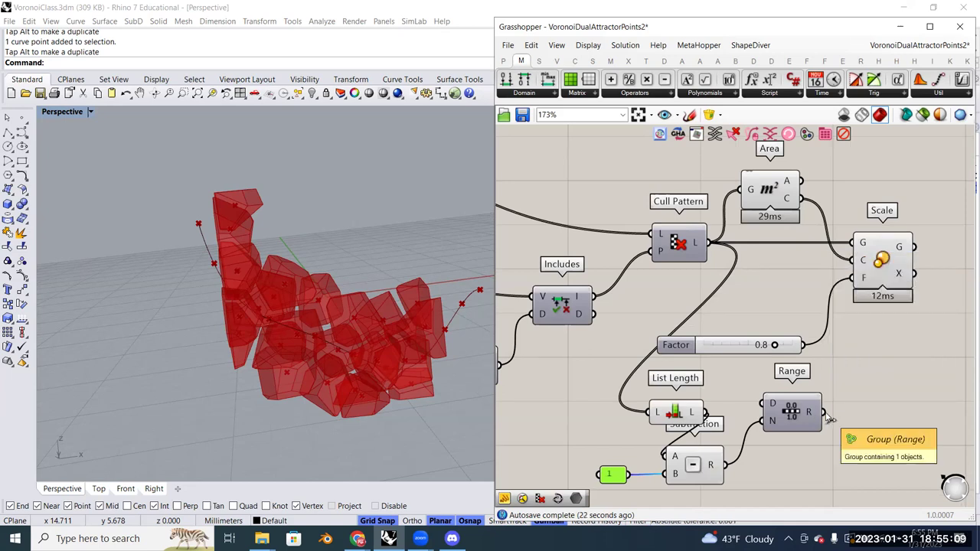
{"action": "left_click_drag", "start_coordinate": [826, 414], "coordinate": [856, 277]}
{"action": "left_click", "coordinate": [881, 260]}
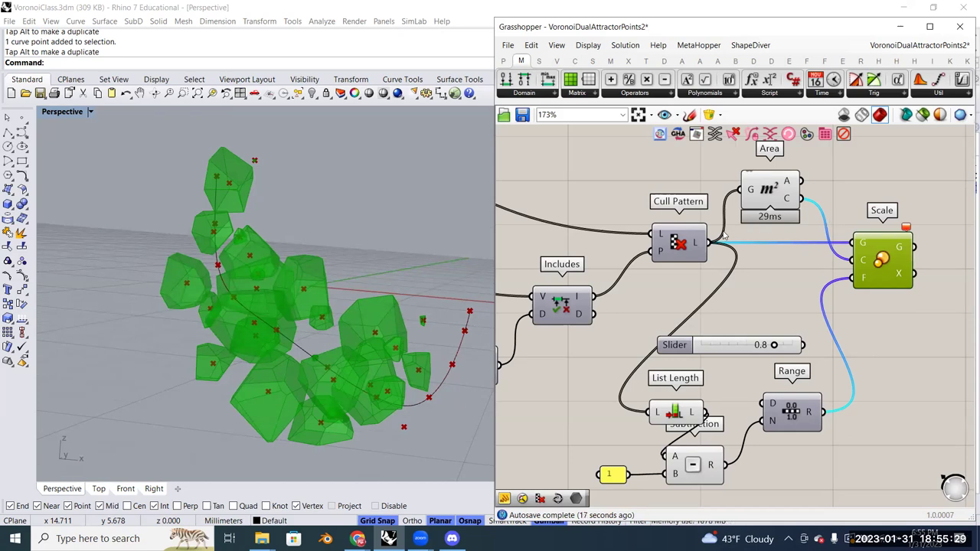
Add a panel containing 0.1 to 1 and connect it to the Range component's domain input
{"action": "mouse_move", "coordinate": [696, 243]}
{"action": "scroll", "coordinate": [861, 283], "scroll_direction": "down", "scroll_amount": 2}
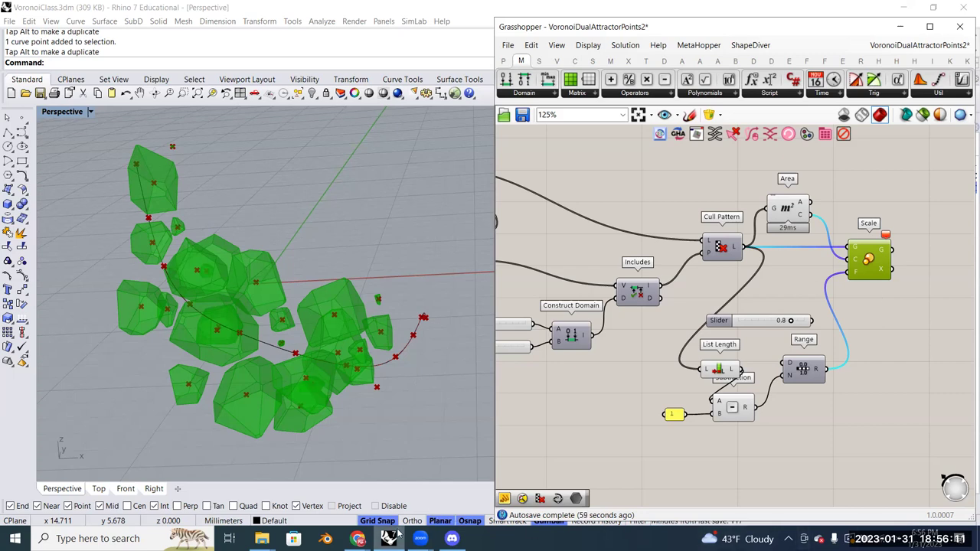
{"action": "mouse_move", "coordinate": [398, 534]}
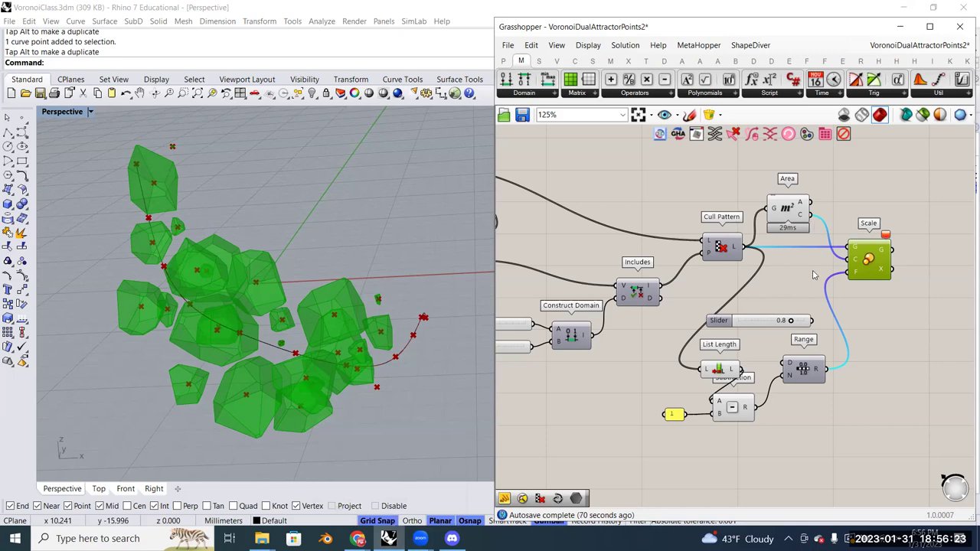
{"action": "left_click", "coordinate": [872, 262]}
{"action": "scroll", "coordinate": [870, 284], "scroll_direction": "up", "scroll_amount": 3}
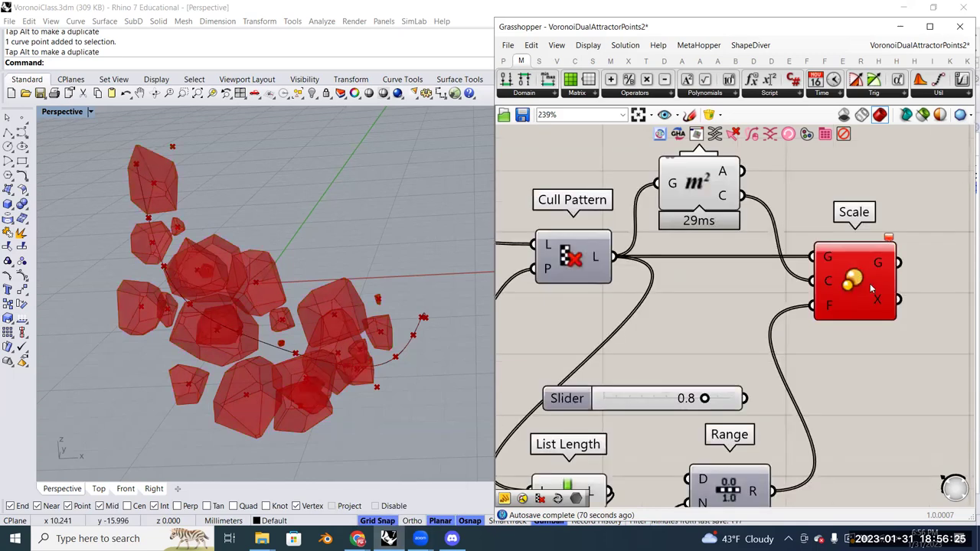
{"action": "scroll", "coordinate": [827, 317], "scroll_direction": "down", "scroll_amount": 2}
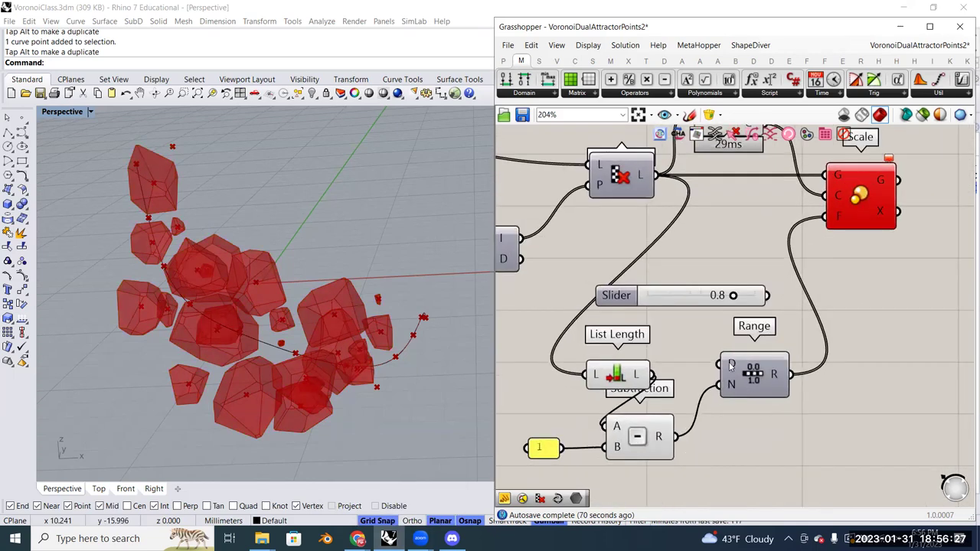
{"action": "mouse_move", "coordinate": [727, 363]}
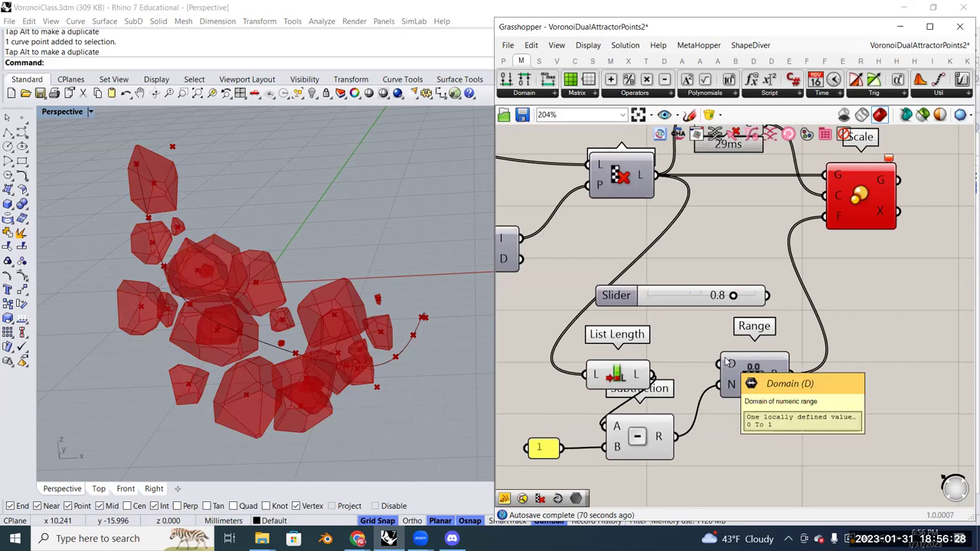
{"action": "double_click", "coordinate": [870, 319]}
{"action": "type", "text": "//"}
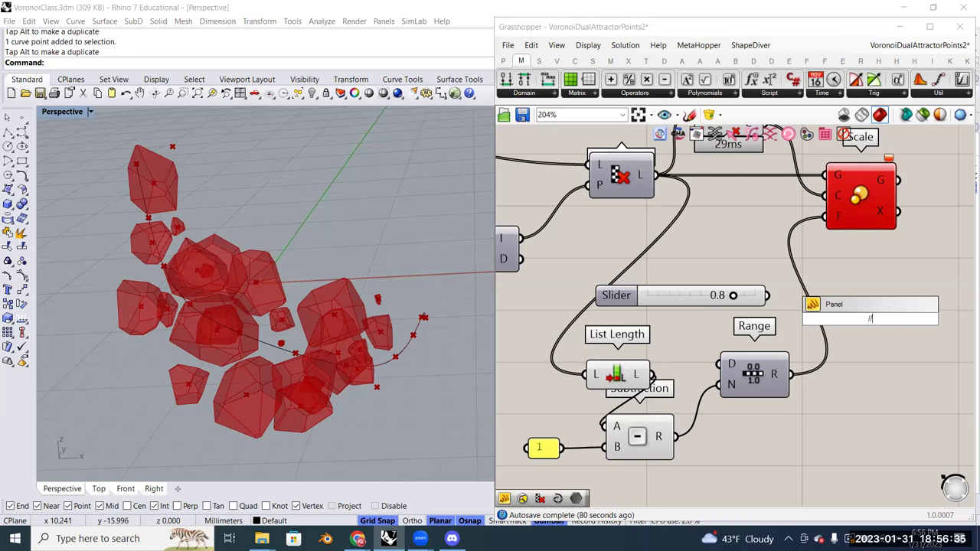
{"action": "type", "text": "0.1 to 1"}
{"action": "left_click", "coordinate": [674, 341]}
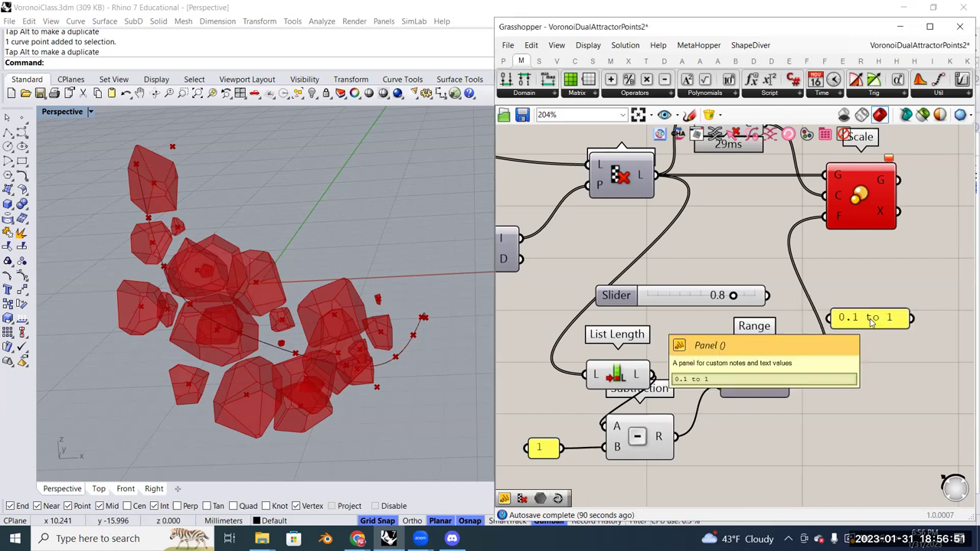
{"action": "mouse_move", "coordinate": [858, 320]}
{"action": "left_mouse_down"}
{"action": "mouse_move", "coordinate": [663, 339]}
{"action": "mouse_move", "coordinate": [721, 349]}
{"action": "mouse_move", "coordinate": [724, 363]}
{"action": "left_mouse_up"}
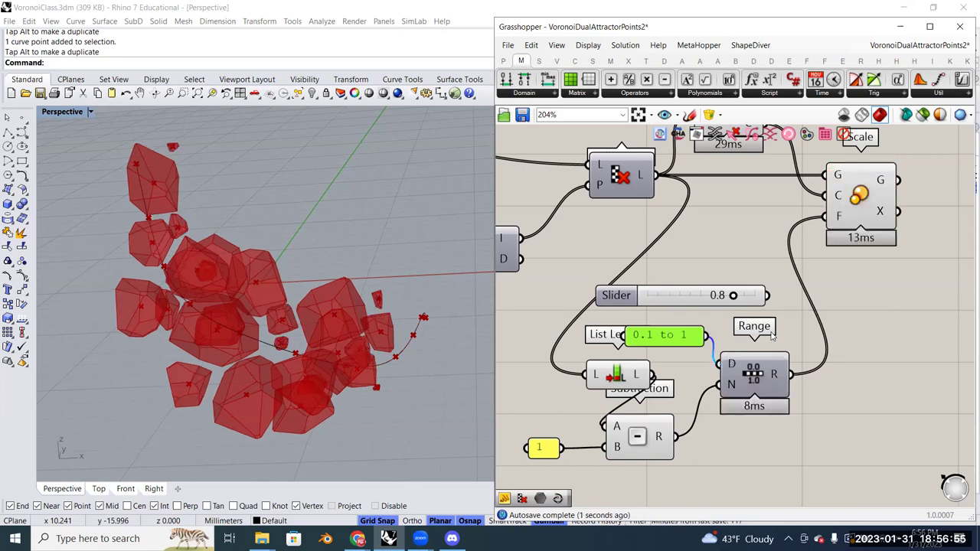
Highlight the scaled cells through the Scale component, deselect it, and save the definition
{"action": "left_click", "coordinate": [850, 190]}
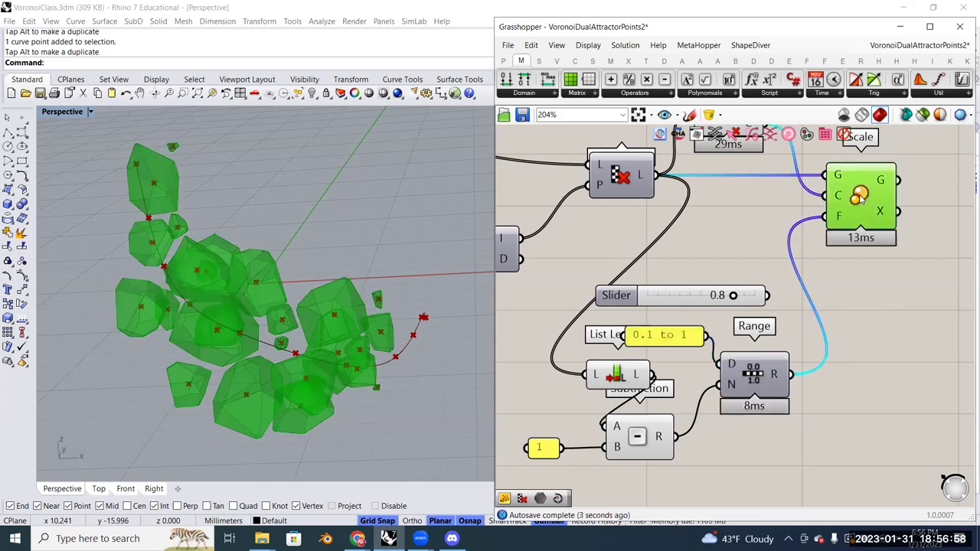
{"action": "left_click", "coordinate": [881, 349]}
{"action": "scroll", "coordinate": [890, 297], "scroll_direction": "down", "scroll_amount": 2}
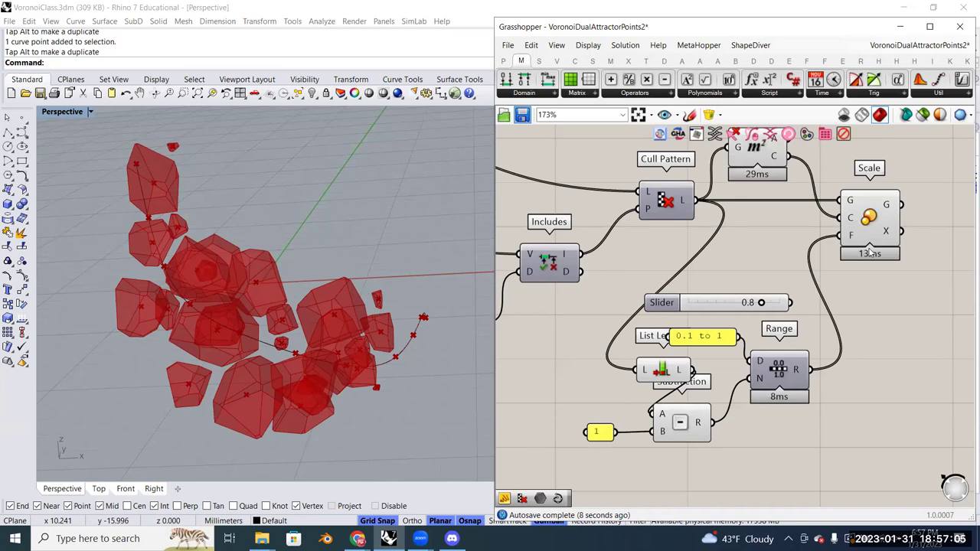
{"action": "key", "text": "ctrl+s"}
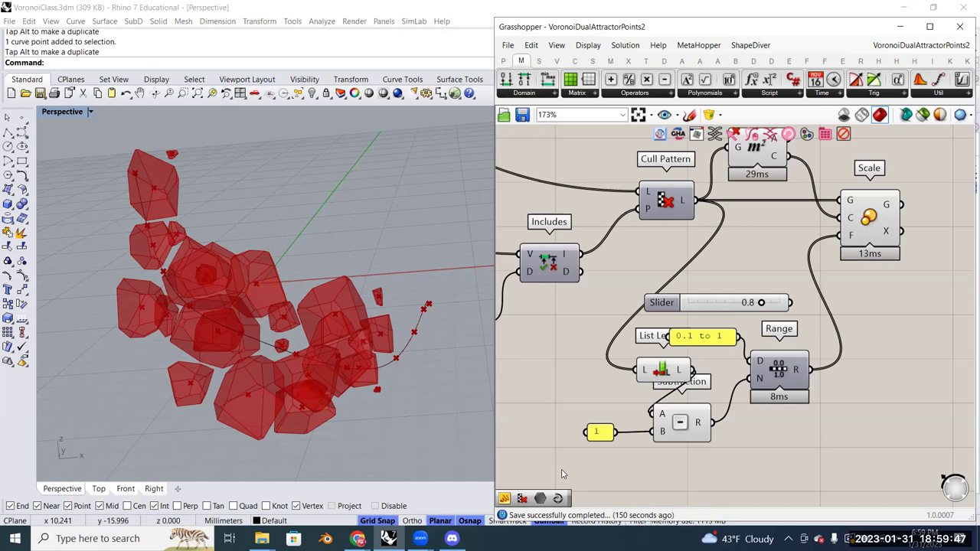
Switch to Chrome and review the Dendro and Shortest Walk plug-in pages on food4Rhino
{"action": "mouse_move", "coordinate": [375, 525]}
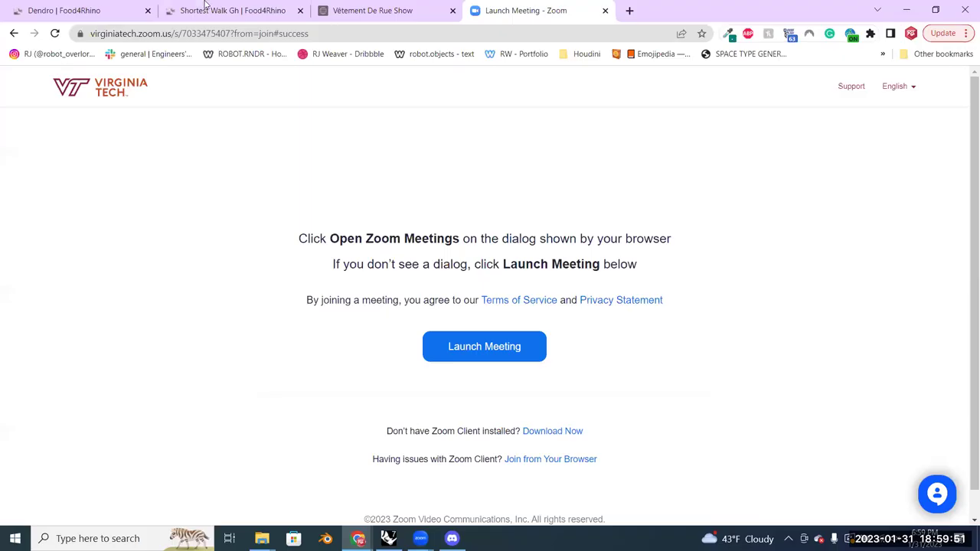
{"action": "left_click", "coordinate": [495, 482]}
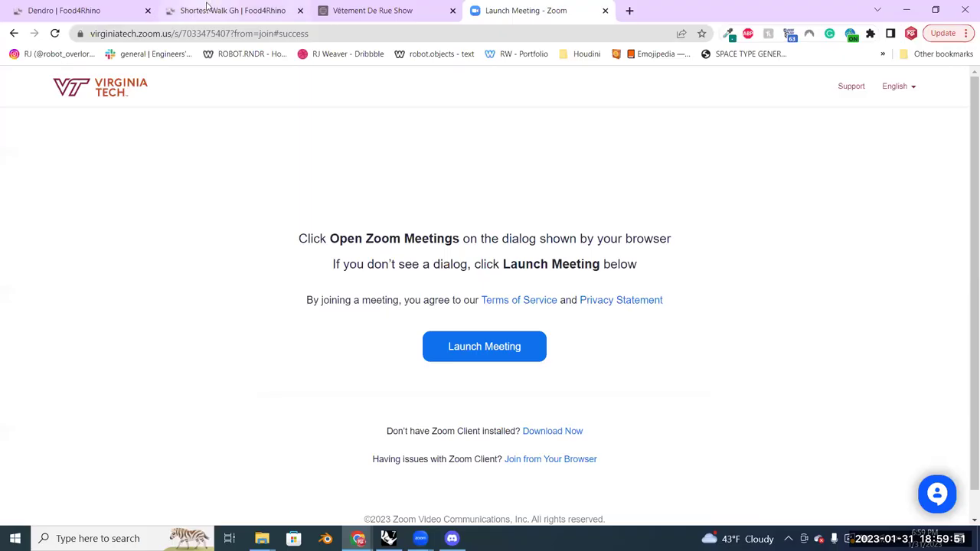
{"action": "left_click", "coordinate": [207, 10]}
{"action": "left_click", "coordinate": [69, 9]}
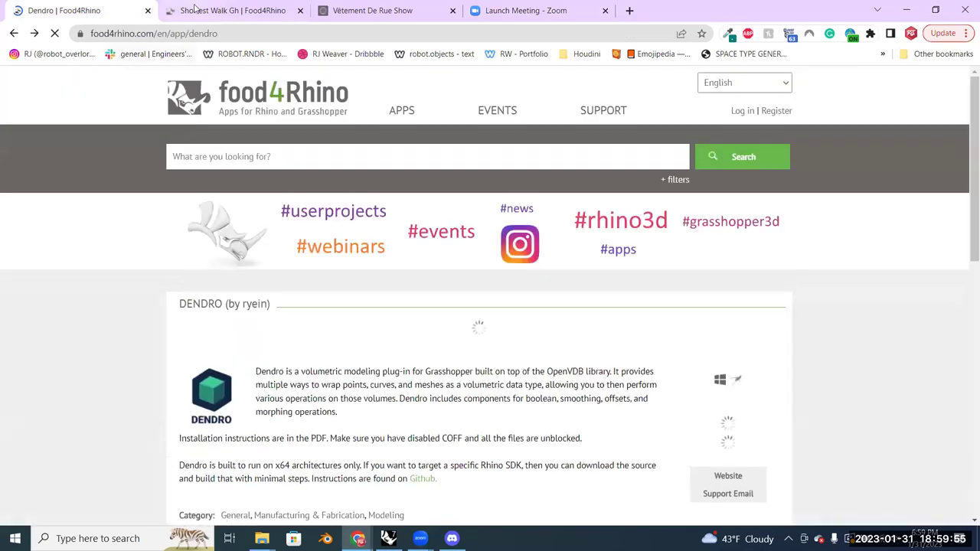
{"action": "left_click", "coordinate": [196, 9]}
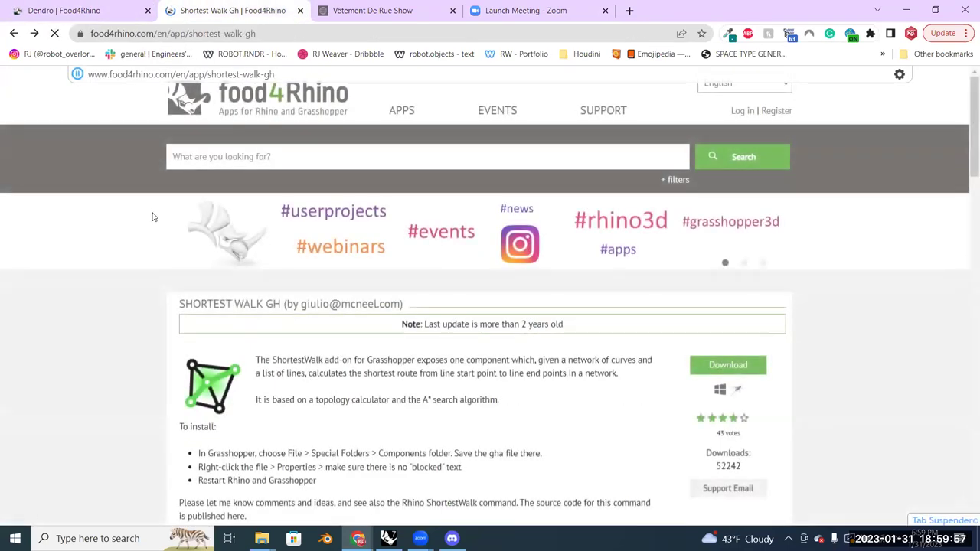
{"action": "scroll", "coordinate": [164, 226], "scroll_direction": "down", "scroll_amount": 1}
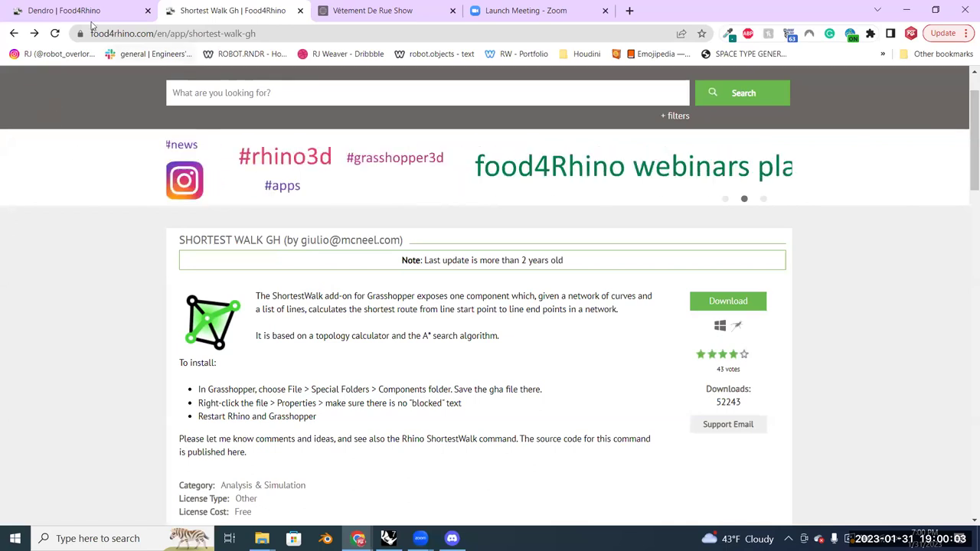
{"action": "key", "text": "ctrl+shift+Tab"}
{"action": "scroll", "coordinate": [170, 270], "scroll_direction": "down", "scroll_amount": 4}
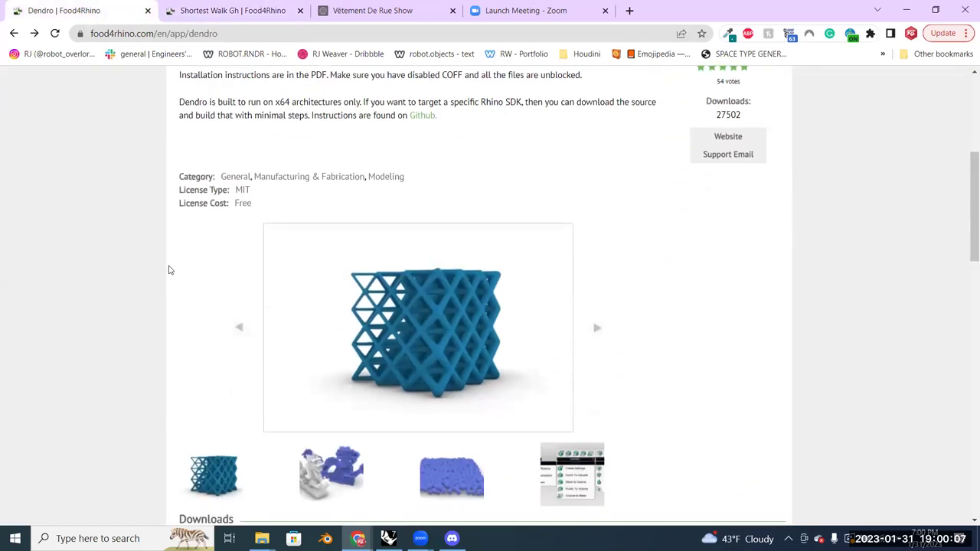
{"action": "scroll", "coordinate": [170, 270], "scroll_direction": "up", "scroll_amount": 4}
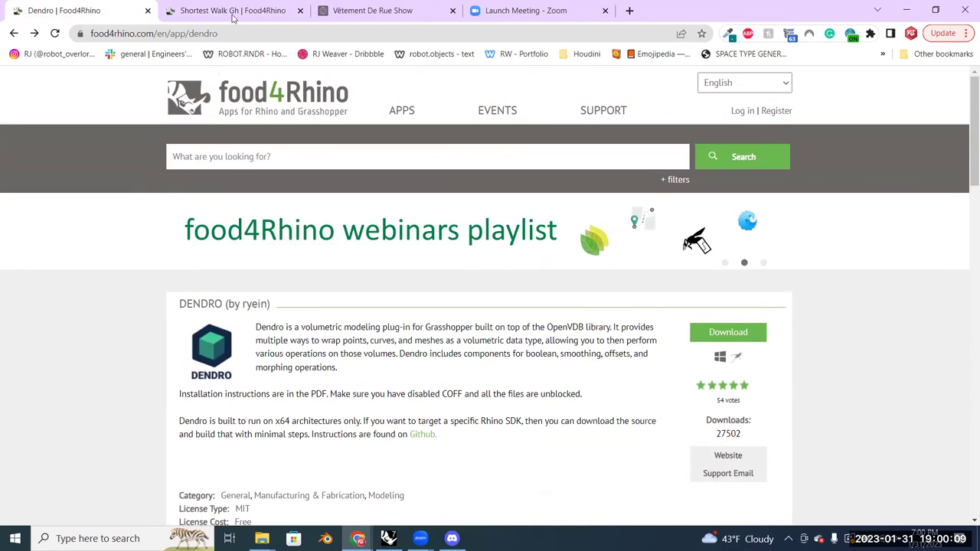
{"action": "left_click", "coordinate": [234, 12]}
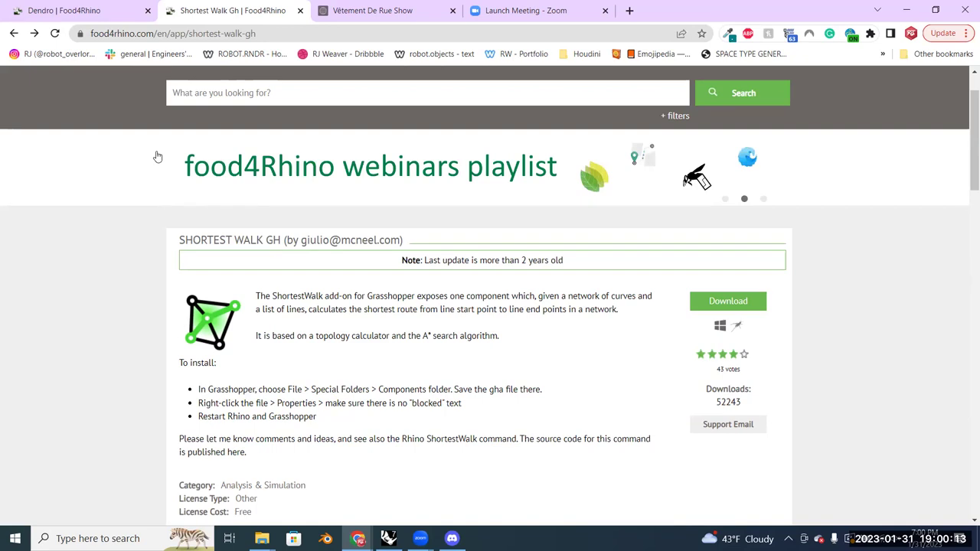
{"action": "scroll", "coordinate": [175, 208], "scroll_direction": "down", "scroll_amount": 2}
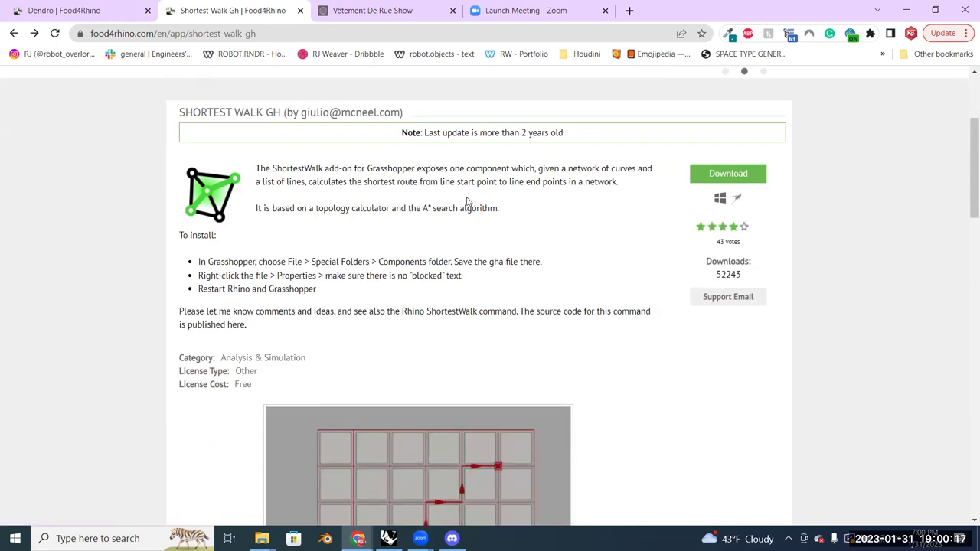
{"action": "scroll", "coordinate": [678, 240], "scroll_direction": "up", "scroll_amount": 3}
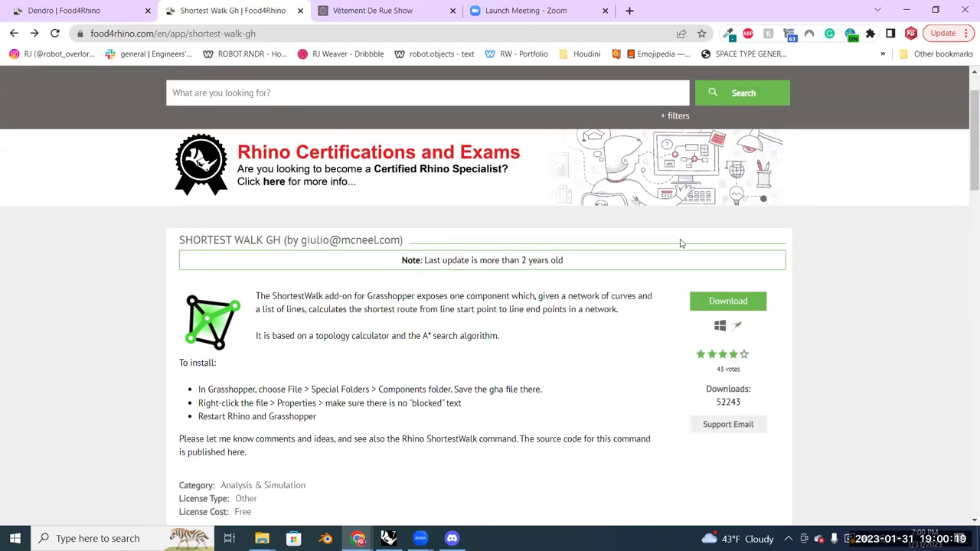
Go to the Shortest Walk download list and log in to food4Rhino to enable downloading
{"action": "left_click", "coordinate": [726, 303]}
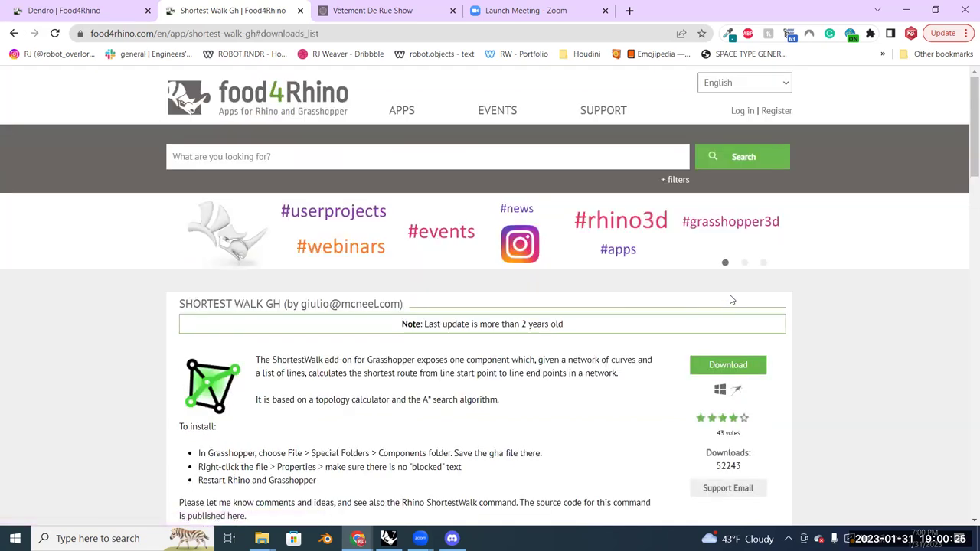
{"action": "scroll", "coordinate": [613, 346], "scroll_direction": "up", "scroll_amount": 3}
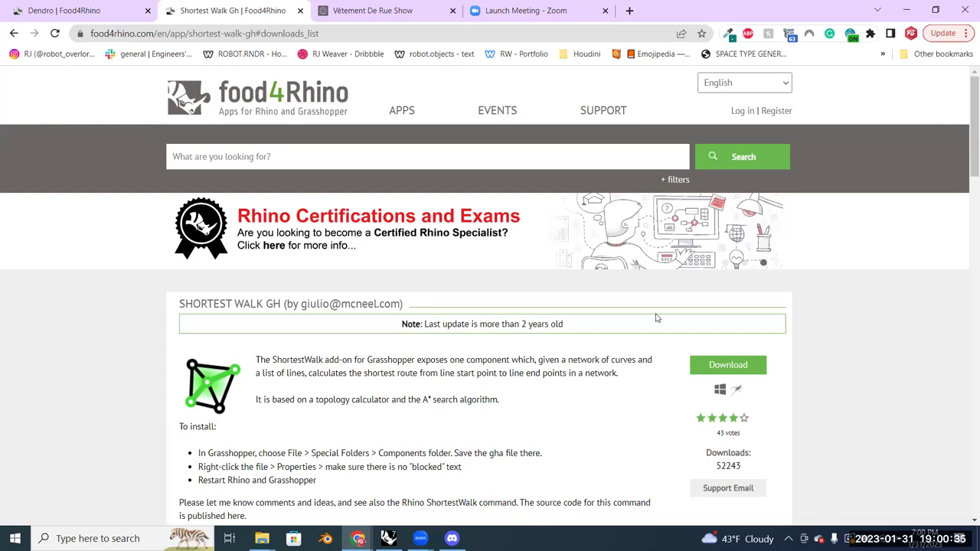
{"action": "scroll", "coordinate": [599, 353], "scroll_direction": "down", "scroll_amount": 4}
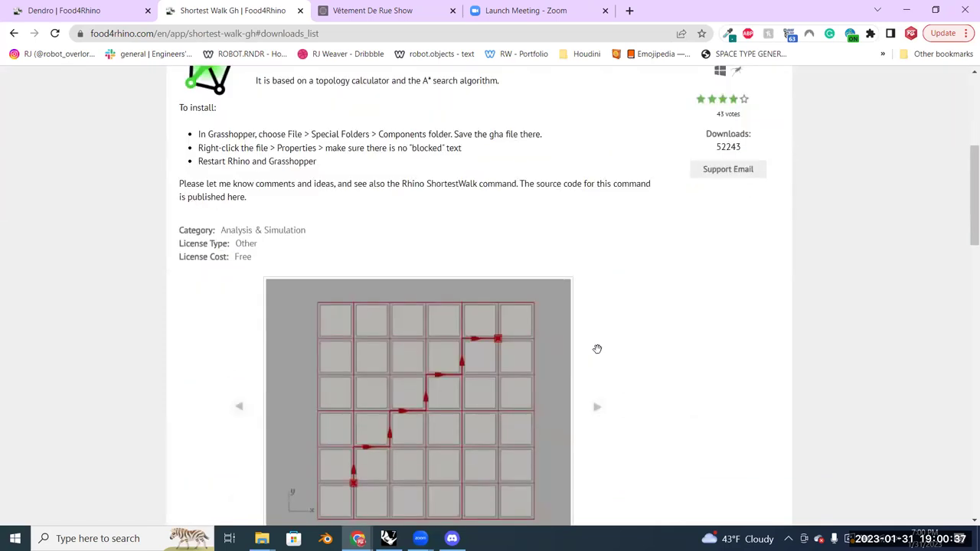
{"action": "scroll", "coordinate": [598, 349], "scroll_direction": "down", "scroll_amount": 7}
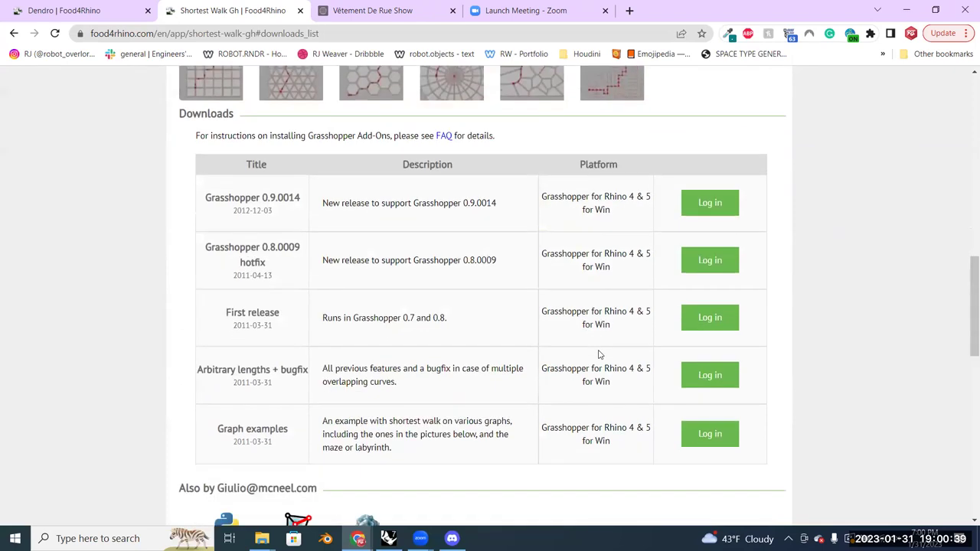
{"action": "left_click", "coordinate": [705, 203]}
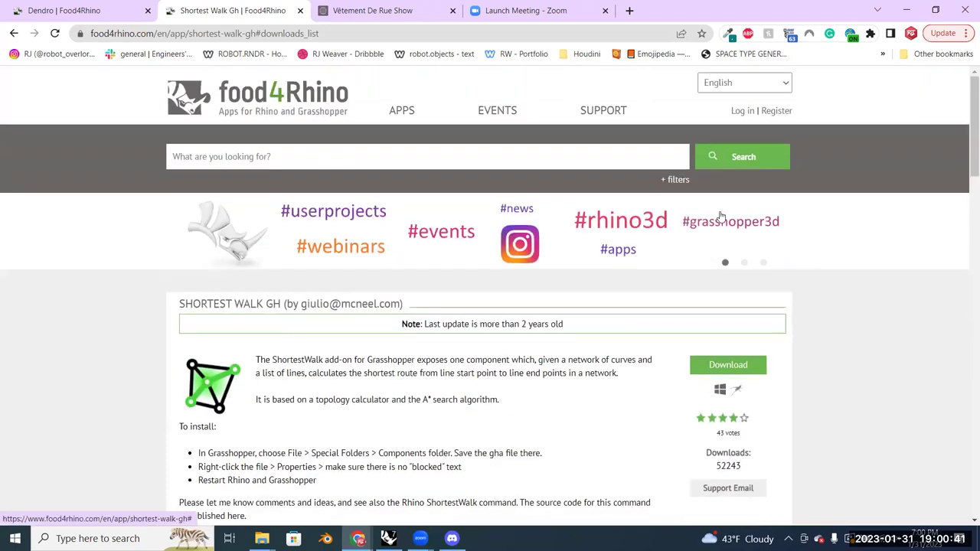
{"action": "left_click", "coordinate": [742, 113]}
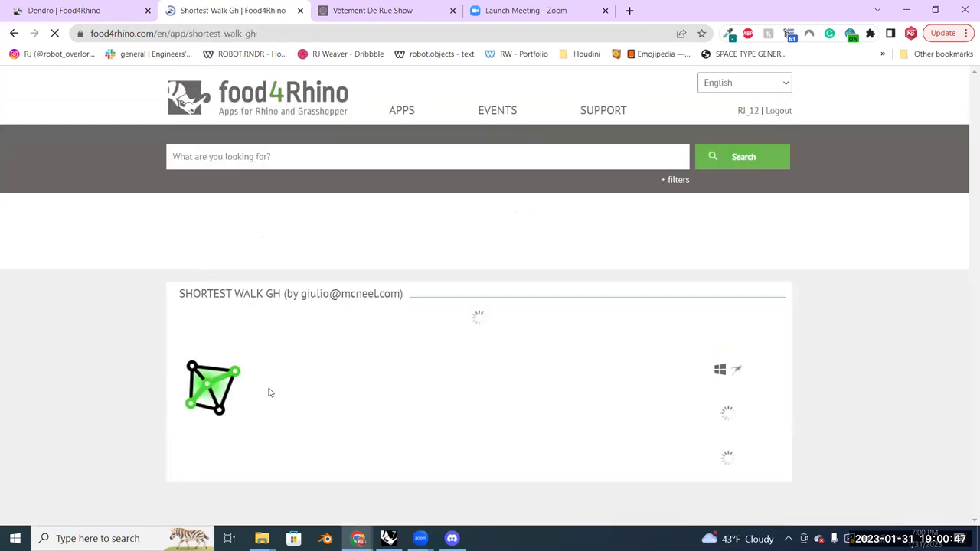
Download the Grasshopper 0.9.0014 release of Shortest Walk from its download table
{"action": "scroll", "coordinate": [547, 336], "scroll_direction": "down", "scroll_amount": 10}
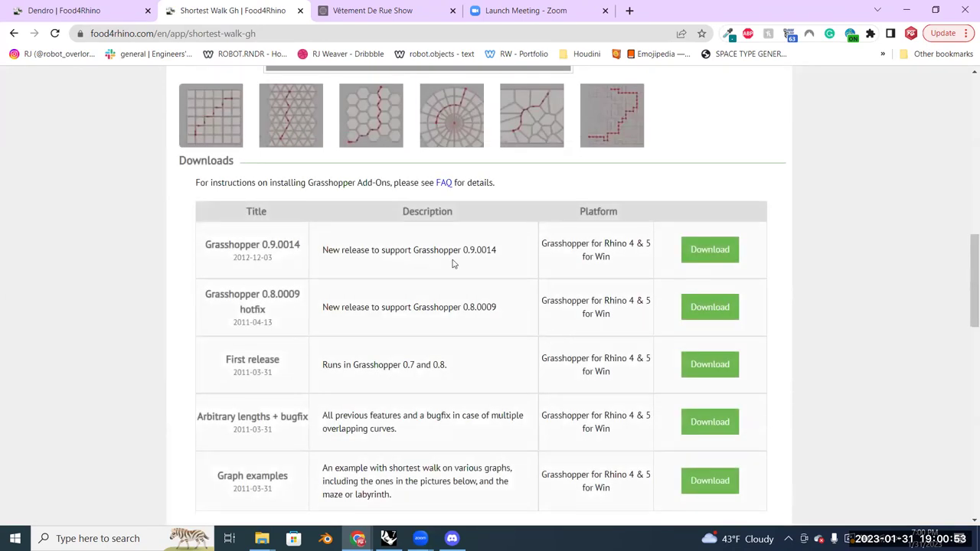
{"action": "left_click", "coordinate": [287, 275]}
{"action": "left_click", "coordinate": [728, 253]}
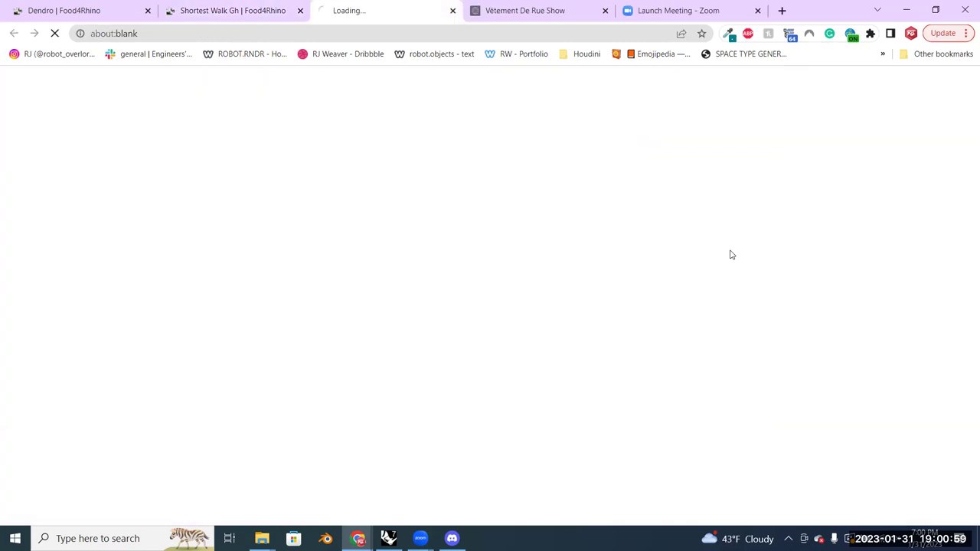
{"action": "scroll", "coordinate": [728, 255], "scroll_direction": "down", "scroll_amount": 1}
{"action": "scroll", "coordinate": [238, 312], "scroll_direction": "up", "scroll_amount": 1}
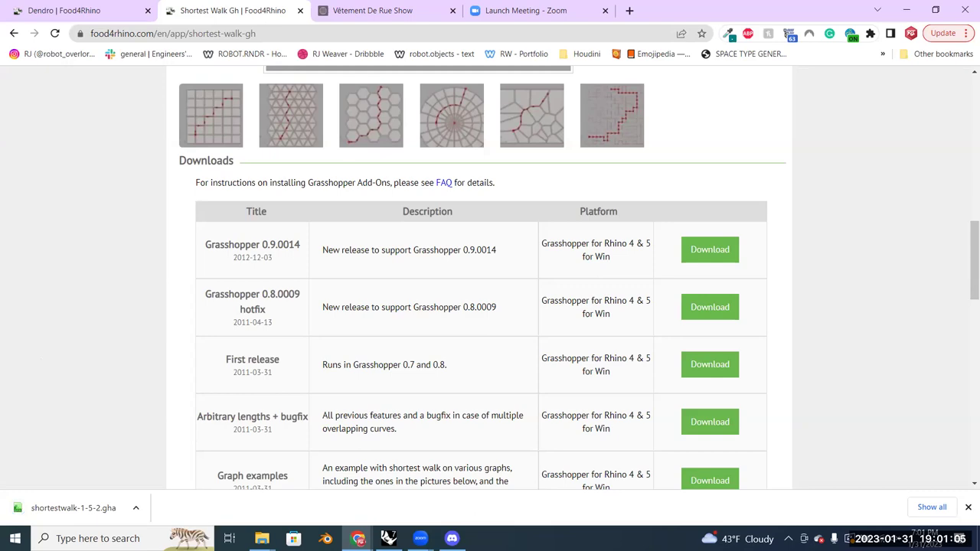
Unblock shortestwalk-1-5-2.gha in the Downloads folder through its file properties and apply the change
{"action": "left_click", "coordinate": [388, 538]}
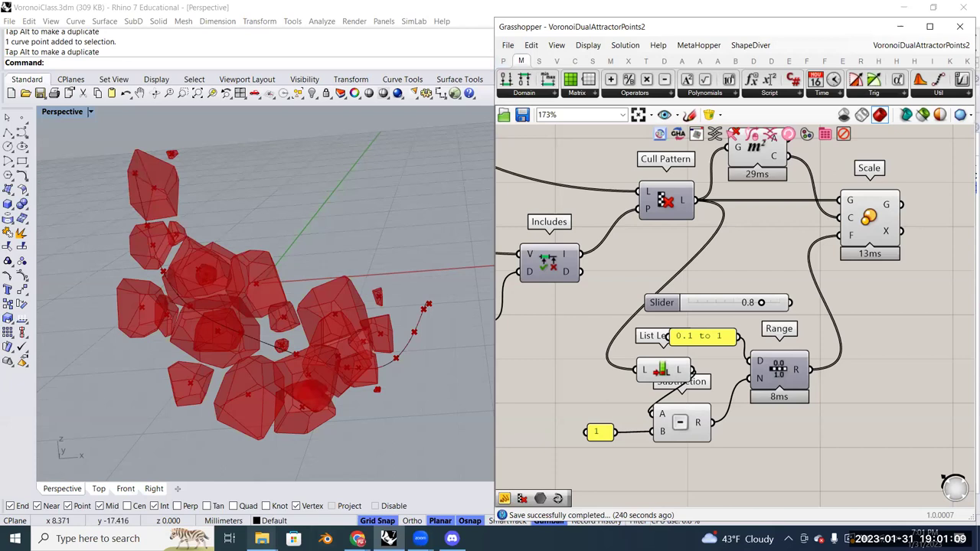
{"action": "mouse_move", "coordinate": [262, 538]}
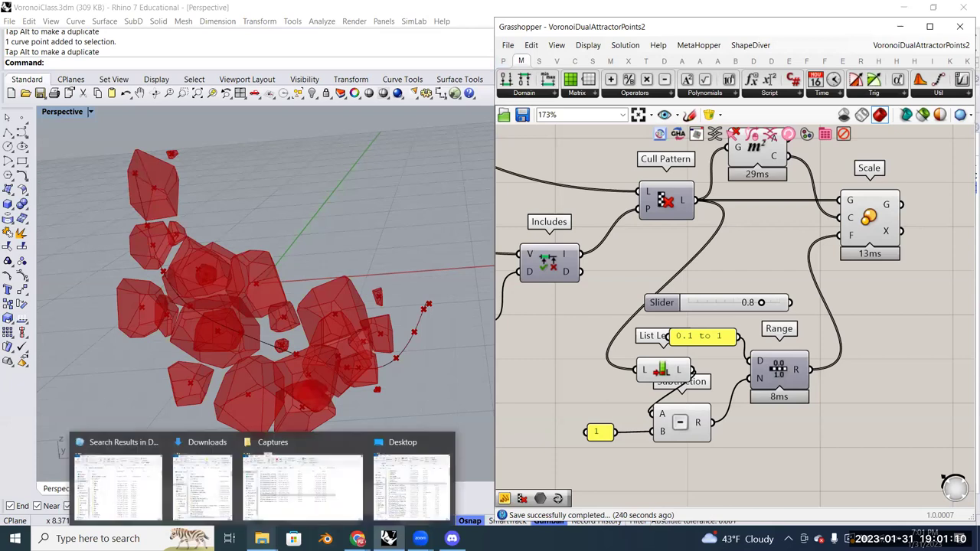
{"action": "left_click", "coordinate": [226, 497]}
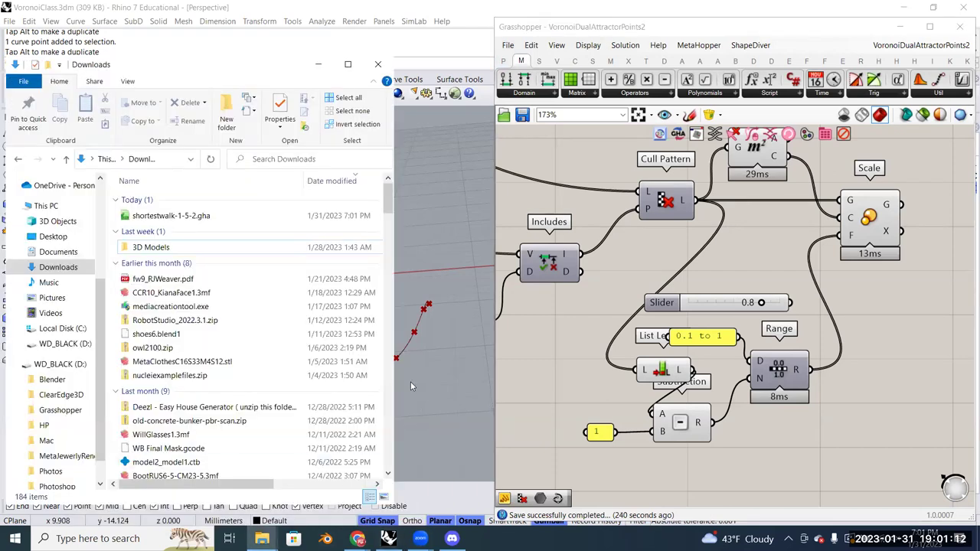
{"action": "left_click", "coordinate": [205, 221]}
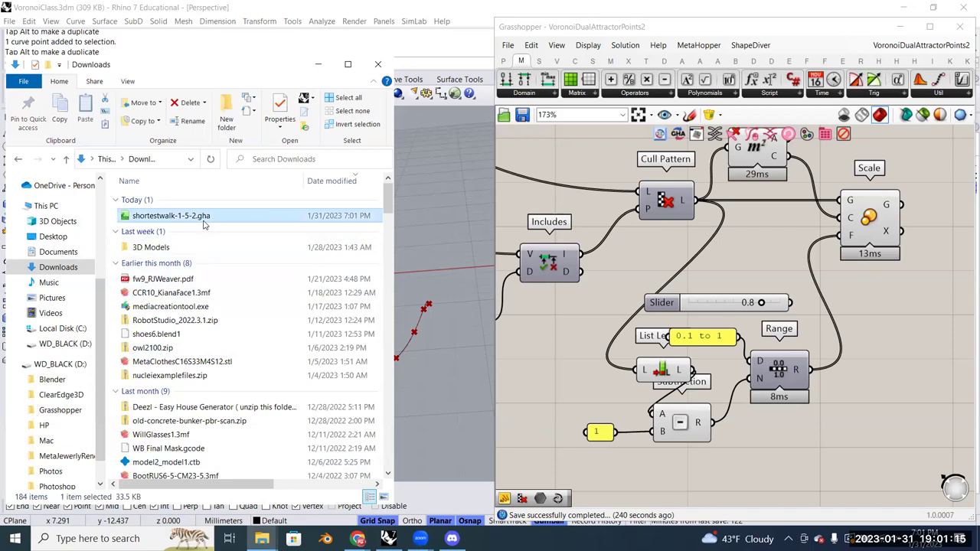
{"action": "right_click", "coordinate": [209, 220]}
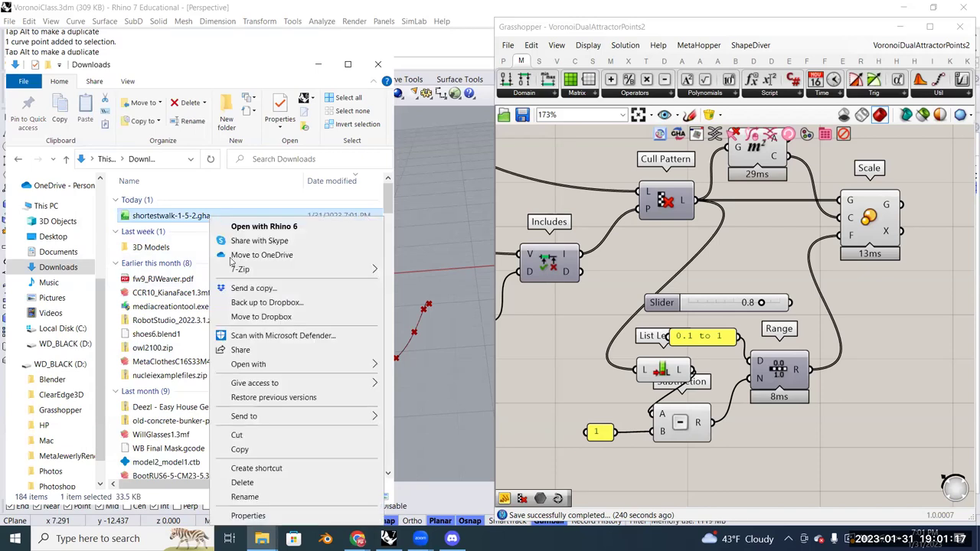
{"action": "left_click", "coordinate": [271, 515]}
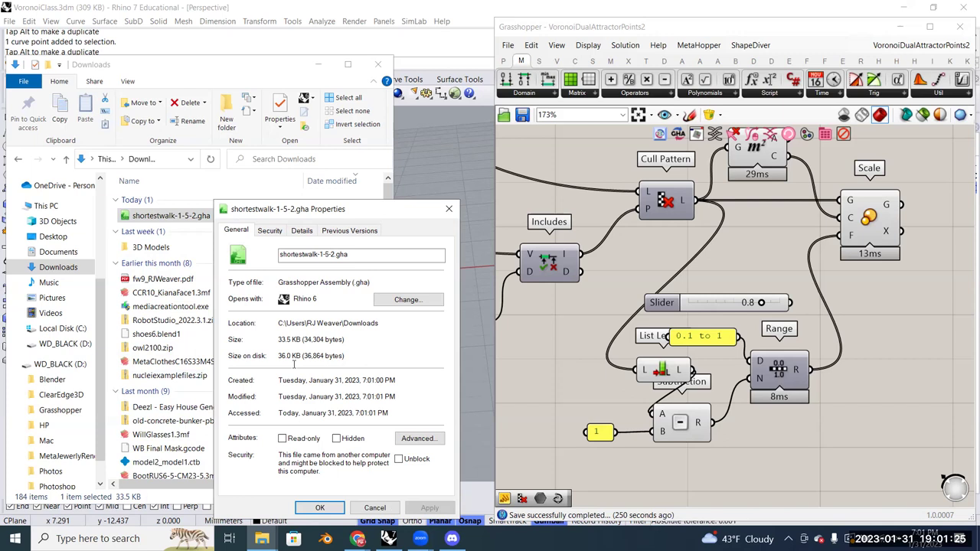
{"action": "left_click", "coordinate": [398, 460]}
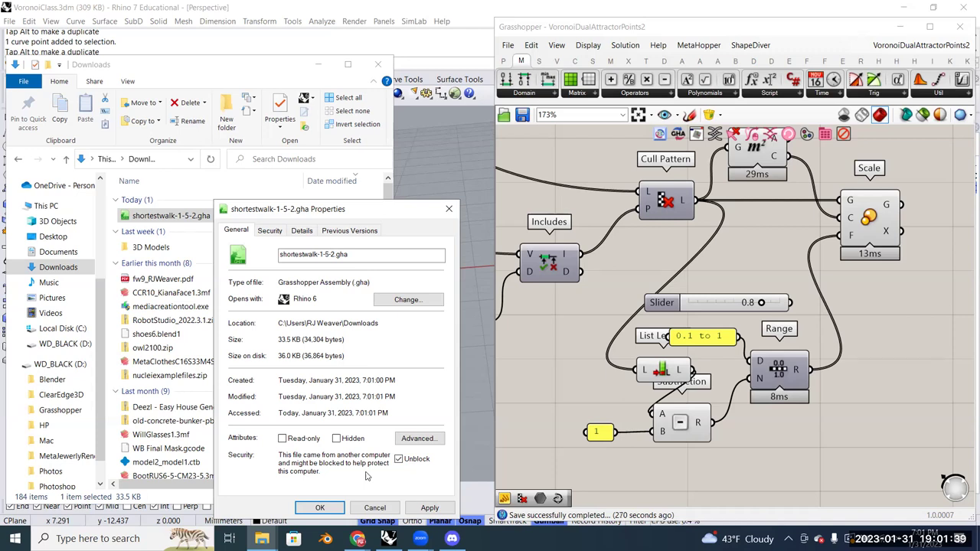
{"action": "left_click", "coordinate": [430, 508]}
{"action": "left_click", "coordinate": [320, 507]}
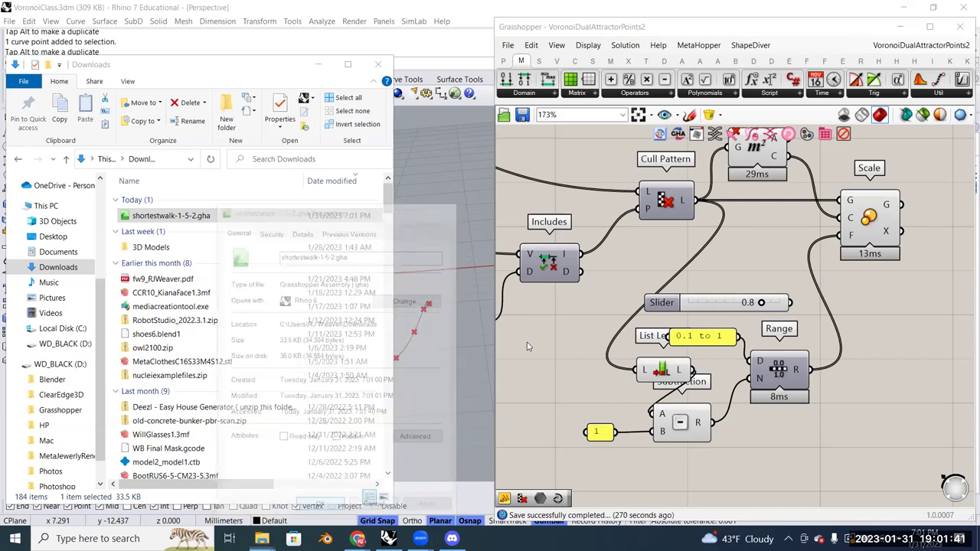
Open Grasshopper's Components Folder and look through the plug-in files in it
{"action": "left_click", "coordinate": [564, 338]}
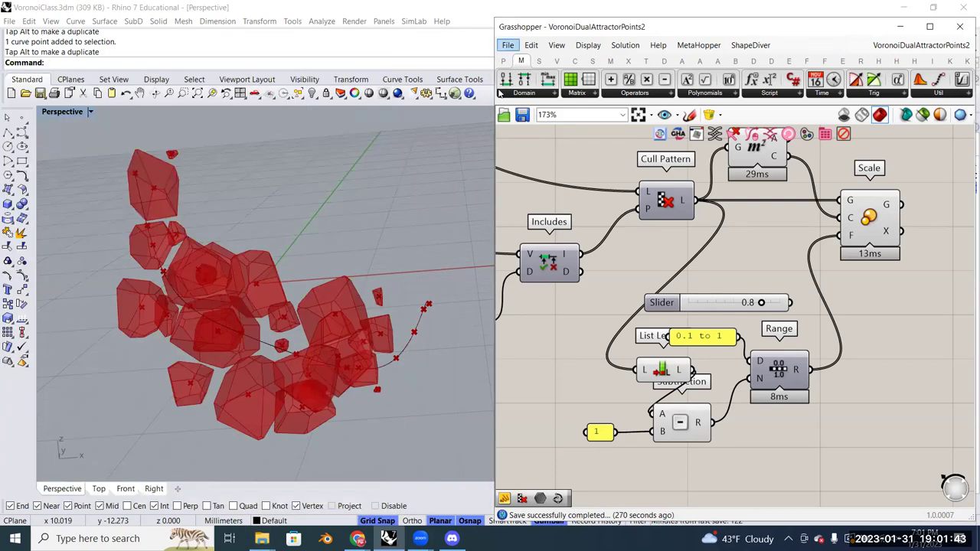
{"action": "key", "text": "alt+f"}
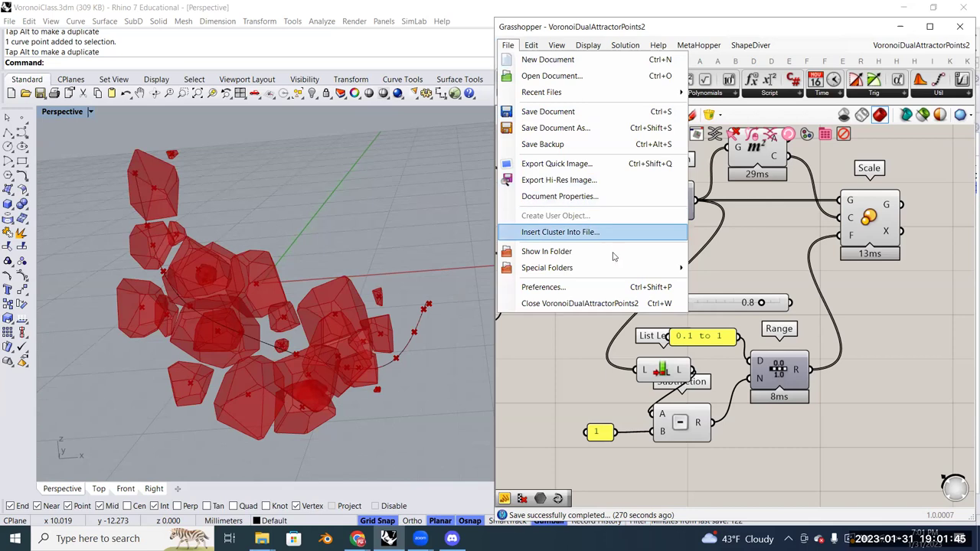
{"action": "mouse_move", "coordinate": [624, 272]}
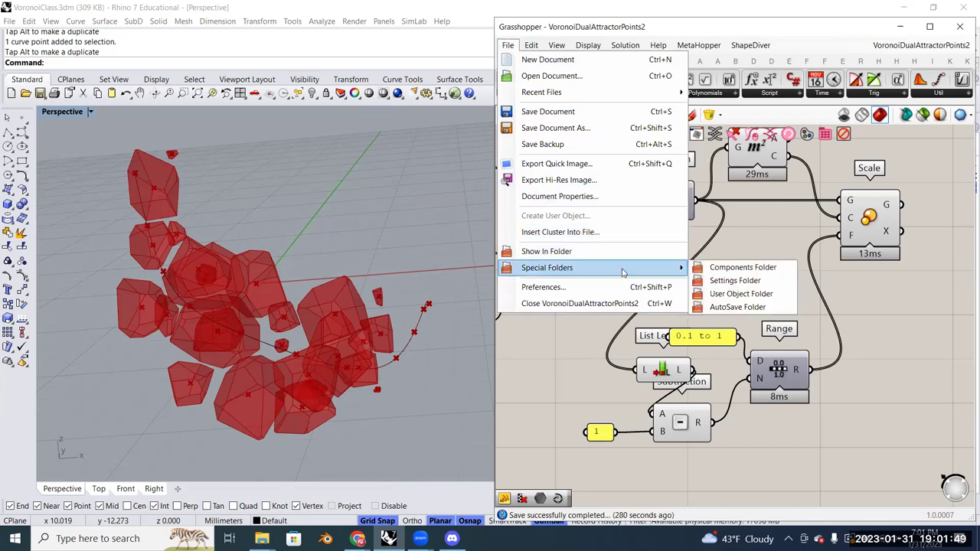
{"action": "left_click", "coordinate": [747, 270]}
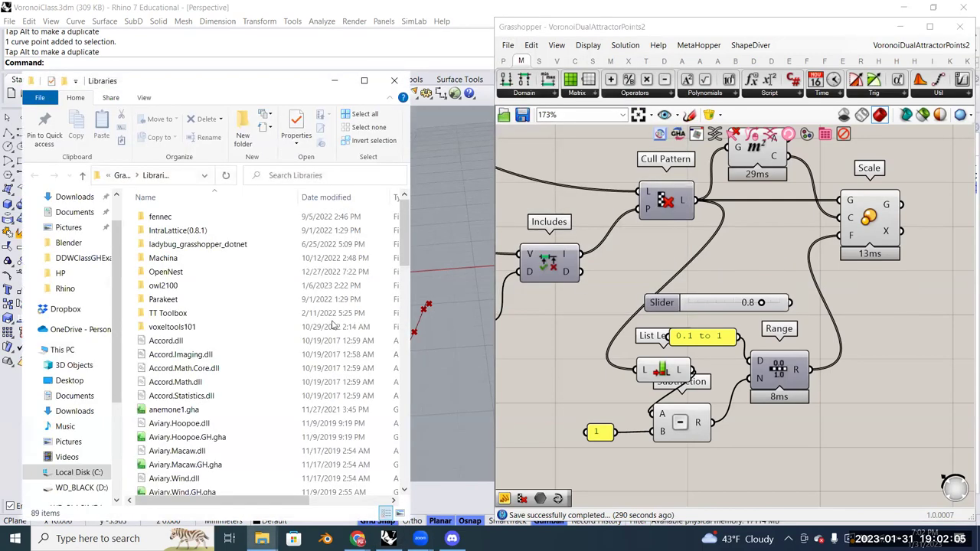
{"action": "scroll", "coordinate": [192, 354], "scroll_direction": "down", "scroll_amount": 1}
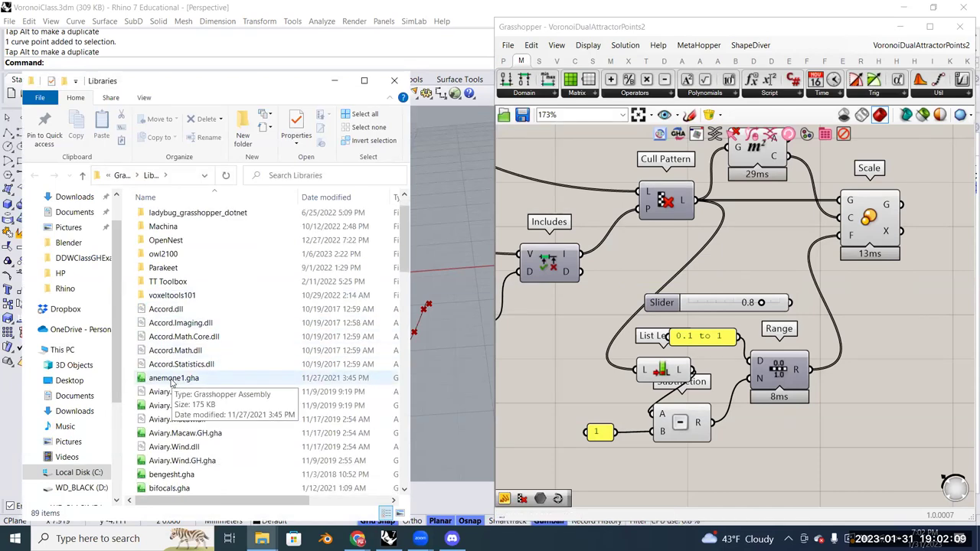
{"action": "scroll", "coordinate": [173, 383], "scroll_direction": "down", "scroll_amount": 3}
{"action": "scroll", "coordinate": [192, 377], "scroll_direction": "down", "scroll_amount": 1}
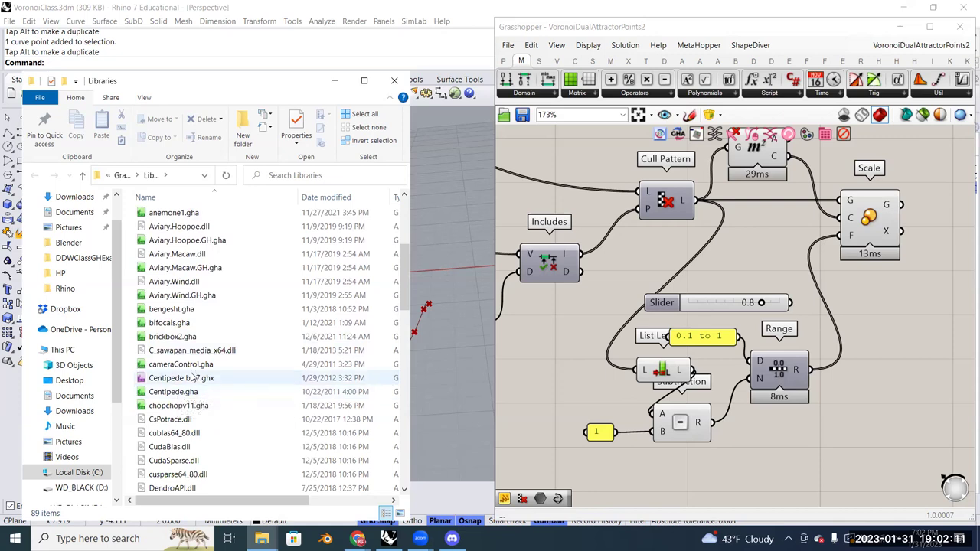
Open Grasshopper's User Object Folder, view it beside the Libraries folder, and close the UserObjects window
{"action": "left_click", "coordinate": [507, 45]}
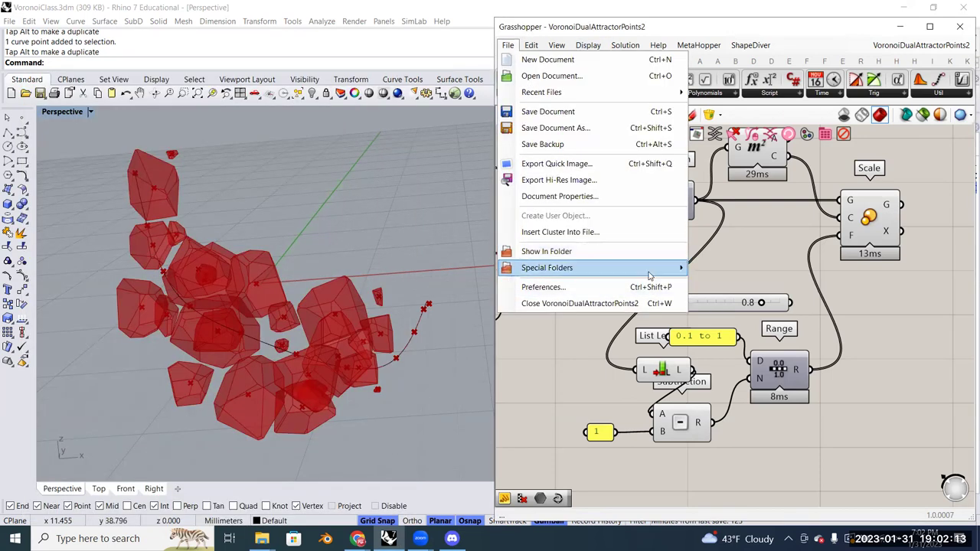
{"action": "left_click", "coordinate": [740, 294]}
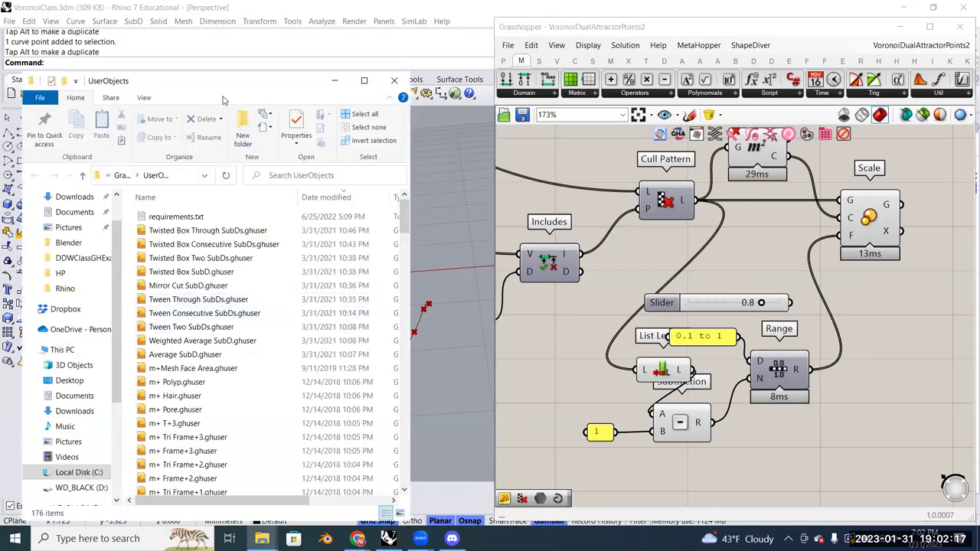
{"action": "left_click_drag", "start_coordinate": [226, 82], "coordinate": [606, 96]}
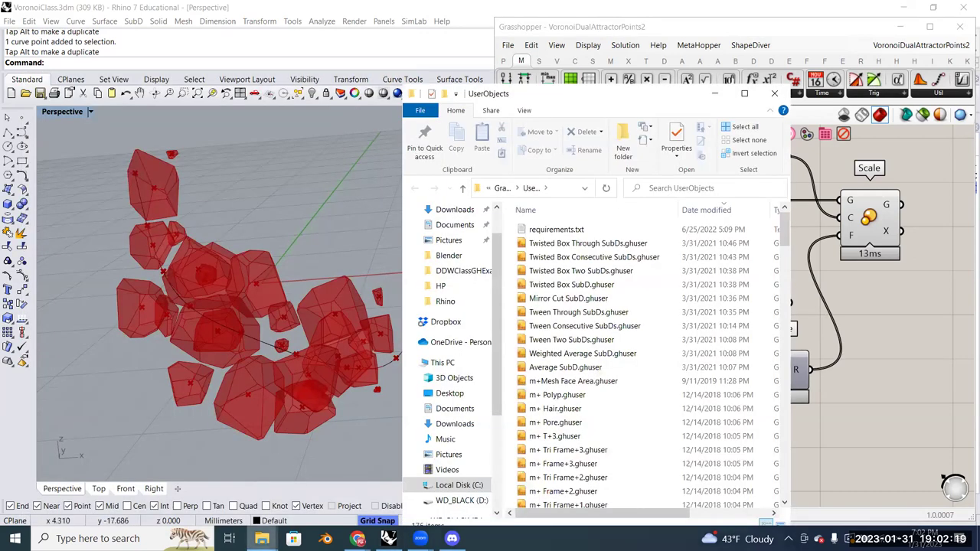
{"action": "mouse_move", "coordinate": [261, 538]}
{"action": "left_click", "coordinate": [422, 478]}
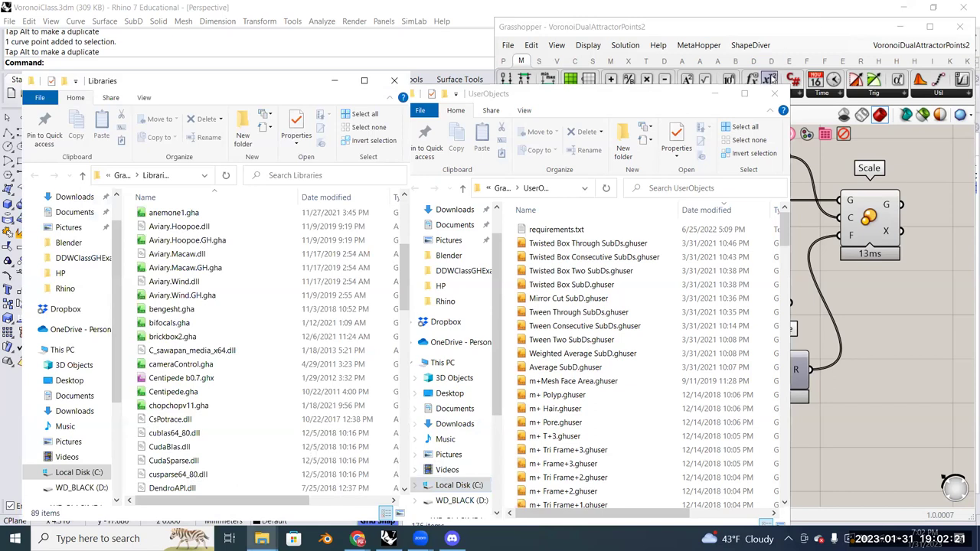
{"action": "left_click", "coordinate": [774, 93]}
Bring up the Downloads folder beside the Libraries window to show shortestwalk-1-5-2.gha next to its install location
{"action": "mouse_move", "coordinate": [262, 538]}
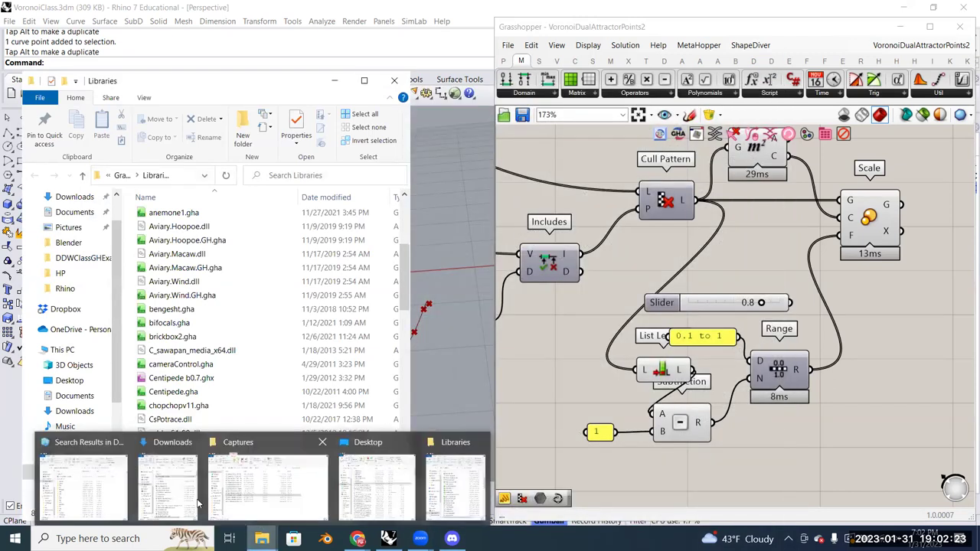
{"action": "left_click", "coordinate": [169, 478]}
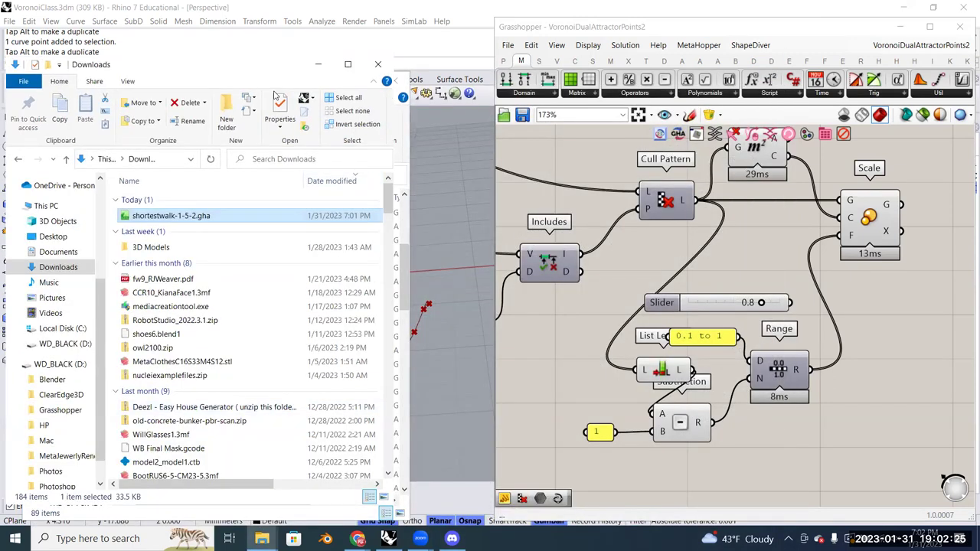
{"action": "left_click_drag", "start_coordinate": [156, 64], "coordinate": [569, 63]}
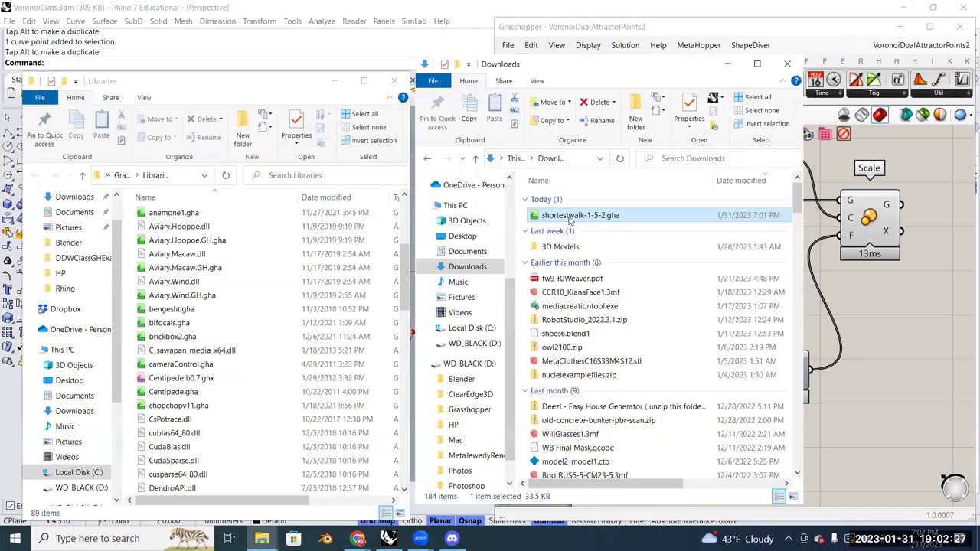
{"action": "mouse_move", "coordinate": [571, 218]}
{"action": "left_mouse_down"}
{"action": "mouse_move", "coordinate": [440, 150]}
{"action": "mouse_move", "coordinate": [259, 285]}
{"action": "mouse_move", "coordinate": [264, 209]}
{"action": "mouse_move", "coordinate": [191, 272]}
{"action": "mouse_move", "coordinate": [214, 268]}
{"action": "mouse_move", "coordinate": [227, 285]}
{"action": "mouse_move", "coordinate": [574, 219]}
{"action": "left_mouse_up"}
Switch back to Grasshopper and show its Special Folders options again
{"action": "left_click", "coordinate": [525, 31]}
{"action": "left_click", "coordinate": [508, 45]}
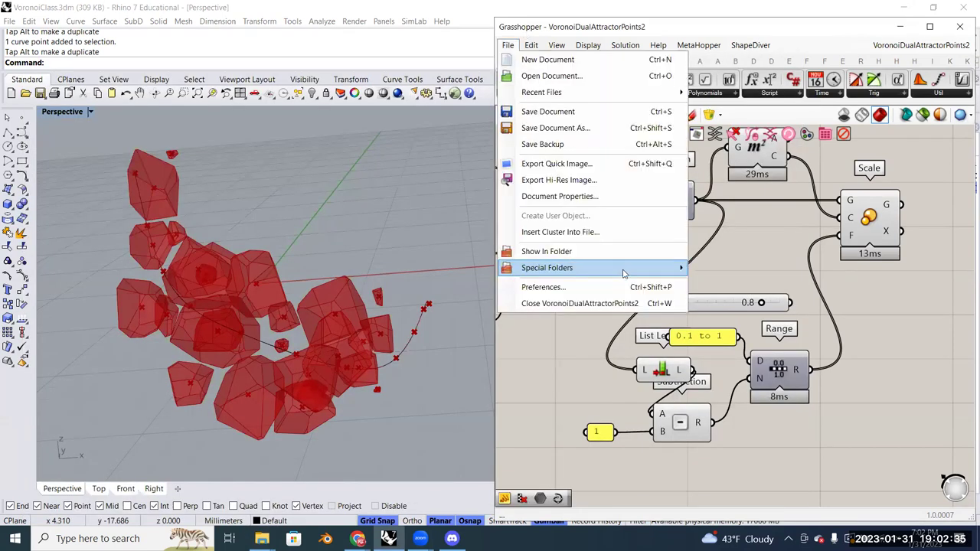
{"action": "mouse_move", "coordinate": [624, 271]}
Return to the Libraries folder window, move it lower, and browse further down its plug-in files
{"action": "left_click", "coordinate": [262, 538]}
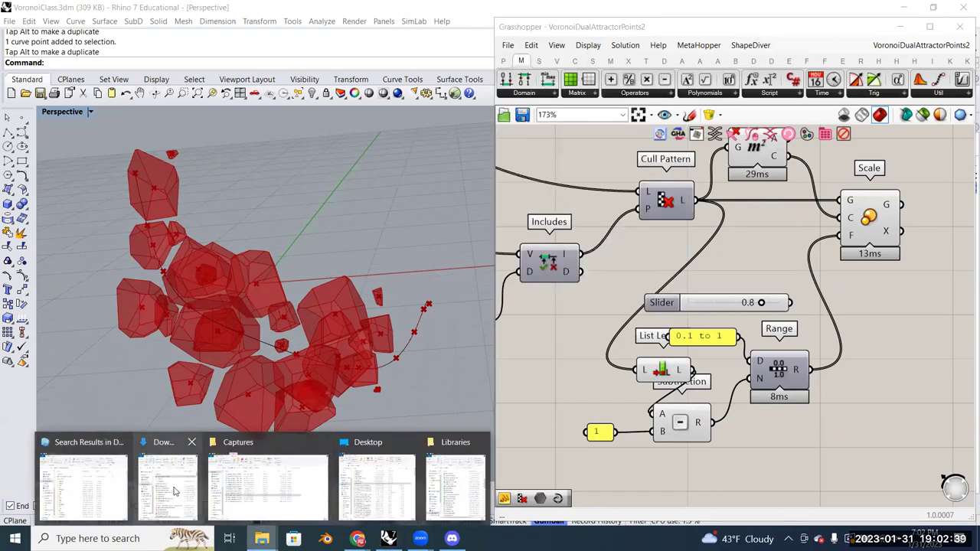
{"action": "left_click", "coordinate": [444, 480]}
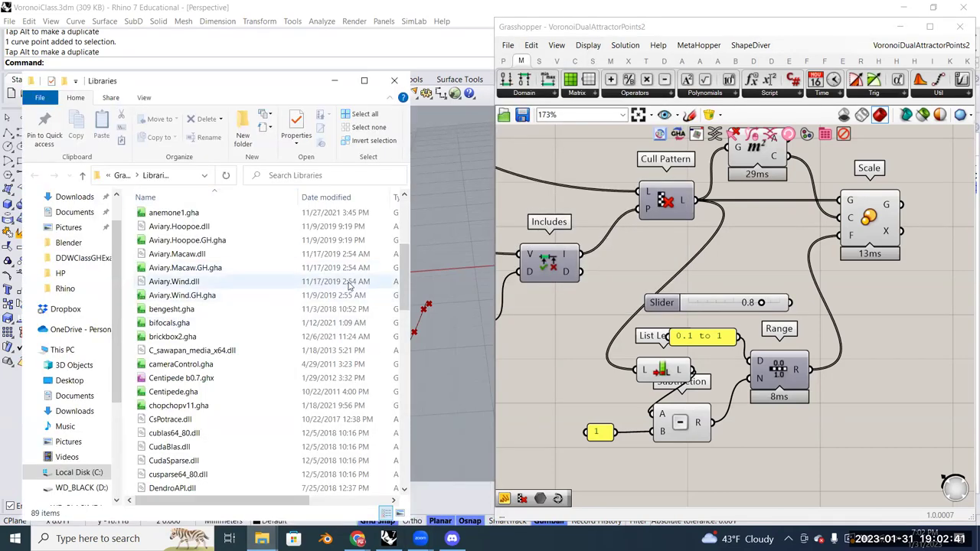
{"action": "left_click_drag", "start_coordinate": [386, 80], "coordinate": [398, 142]}
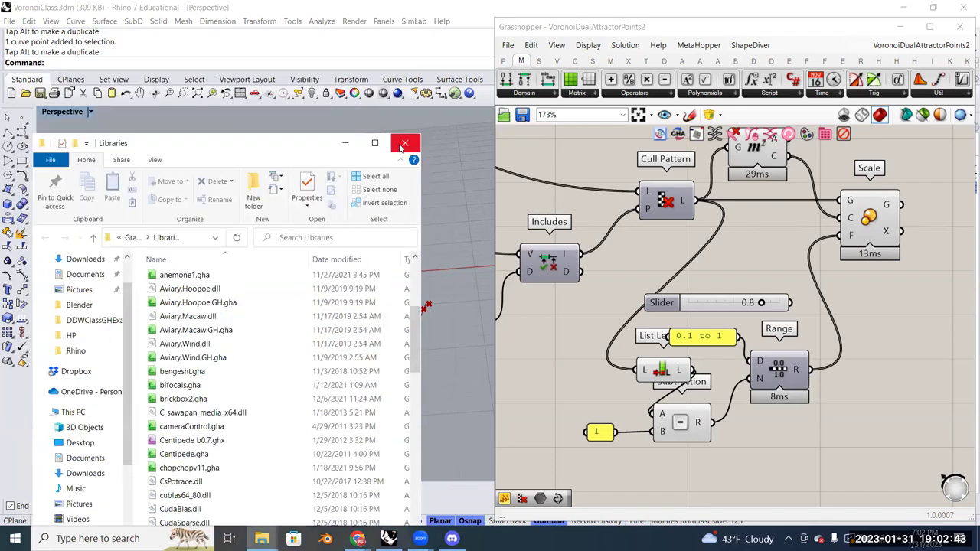
{"action": "scroll", "coordinate": [272, 371], "scroll_direction": "down", "scroll_amount": 6}
{"action": "scroll", "coordinate": [271, 371], "scroll_direction": "down", "scroll_amount": 9}
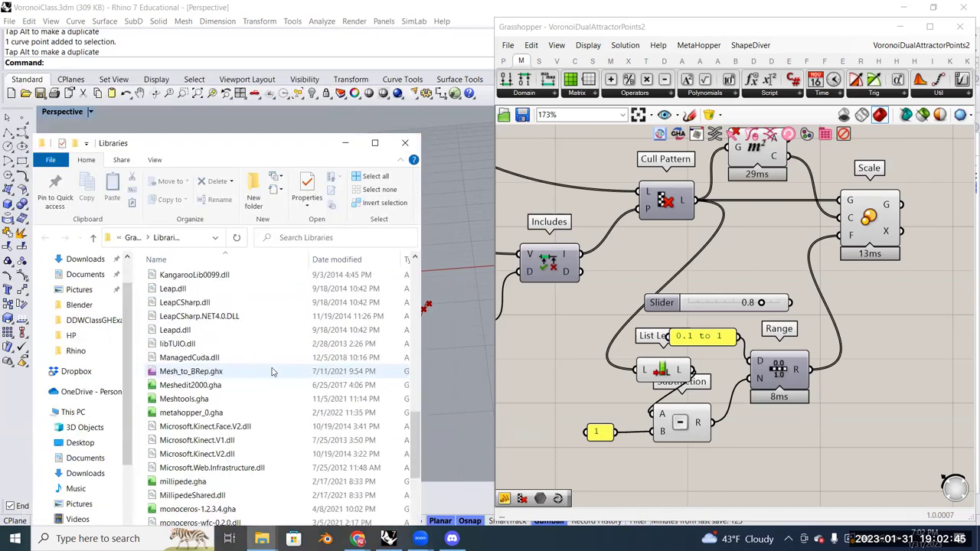
Return to Grasshopper and view the Dendro component set, dismissing the component search without adding anything
{"action": "left_click", "coordinate": [665, 155]}
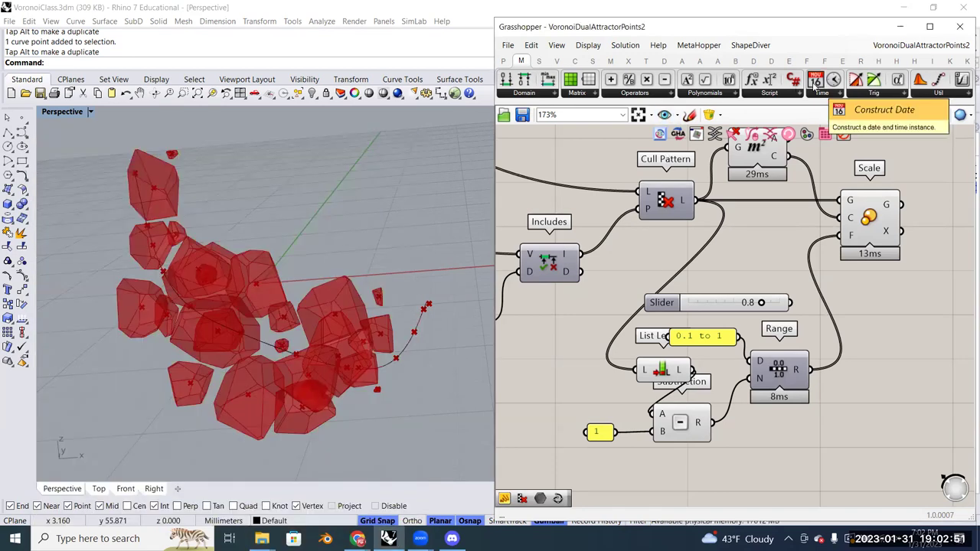
{"action": "left_click", "coordinate": [754, 61]}
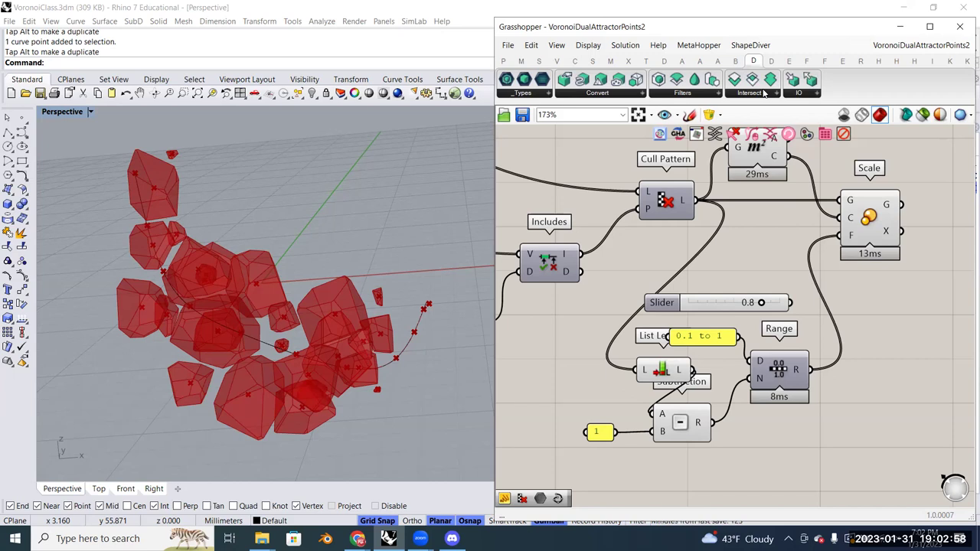
{"action": "double_click", "coordinate": [628, 249]}
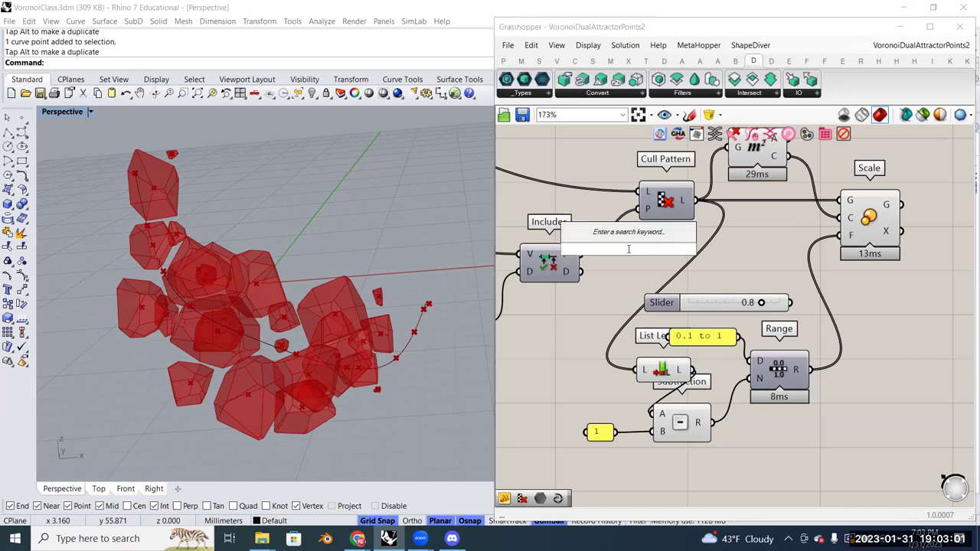
{"action": "right_click_drag", "start_coordinate": [766, 255], "coordinate": [771, 281]}
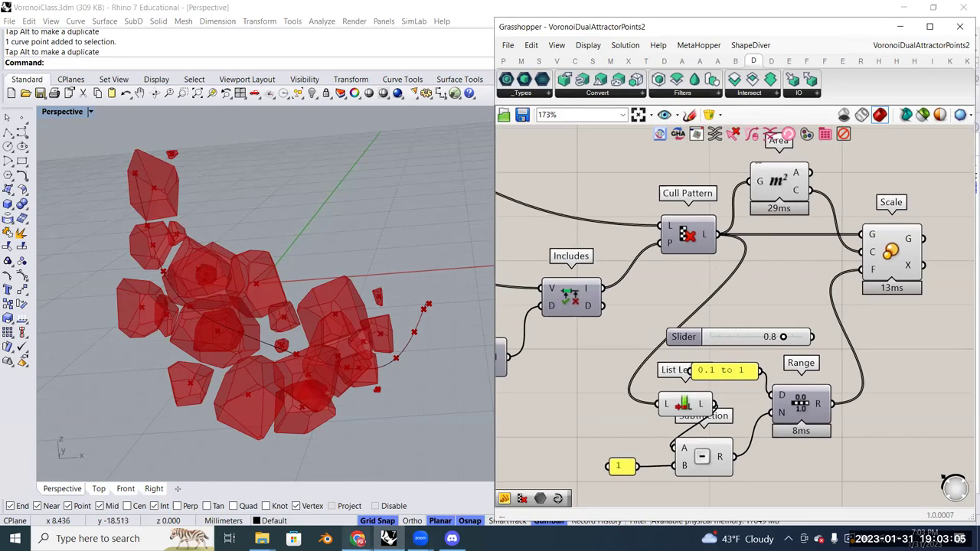
Switch to Chrome to view the Dendro plug-in page on food4Rhino, and return to Rhino and Grasshopper
{"action": "mouse_move", "coordinate": [357, 538]}
{"action": "left_click", "coordinate": [469, 496]}
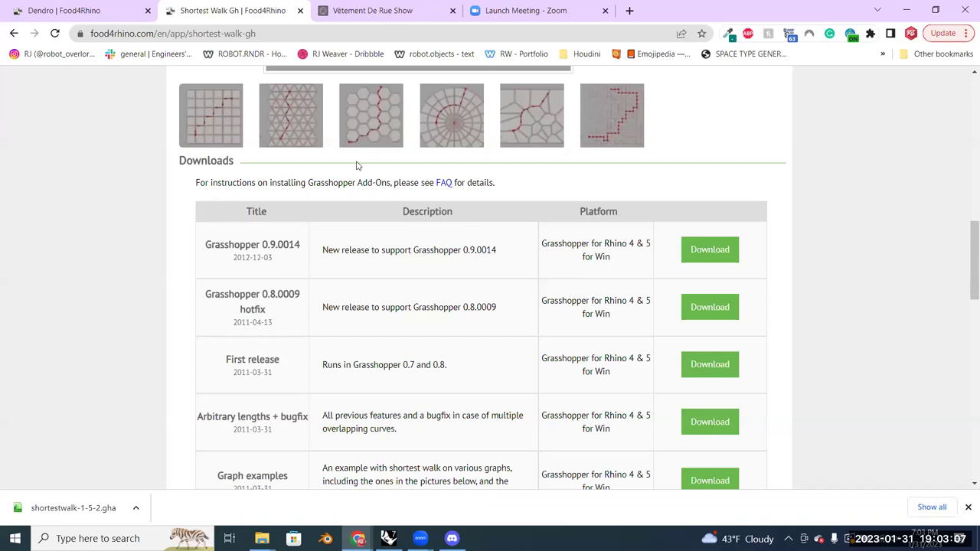
{"action": "left_click", "coordinate": [71, 9]}
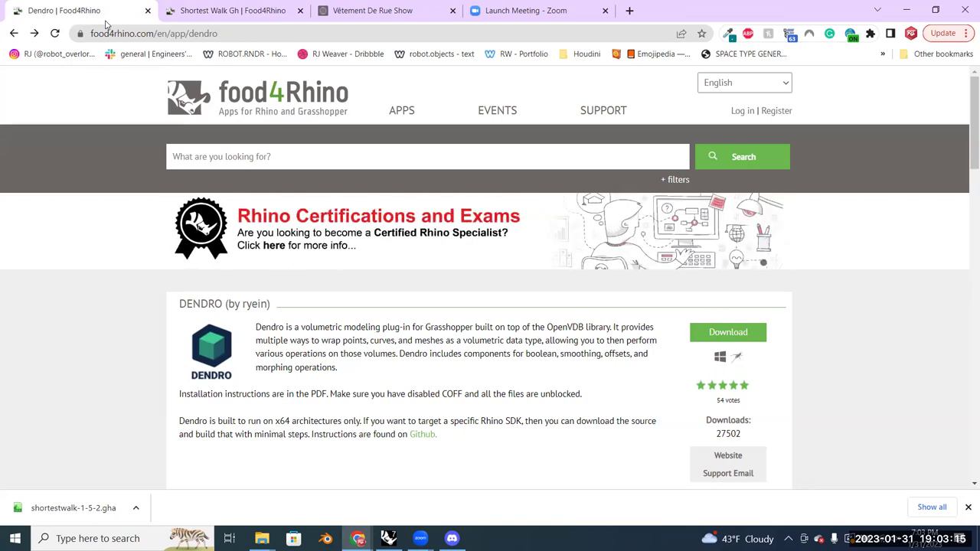
{"action": "mouse_move", "coordinate": [388, 538]}
{"action": "left_click", "coordinate": [475, 508]}
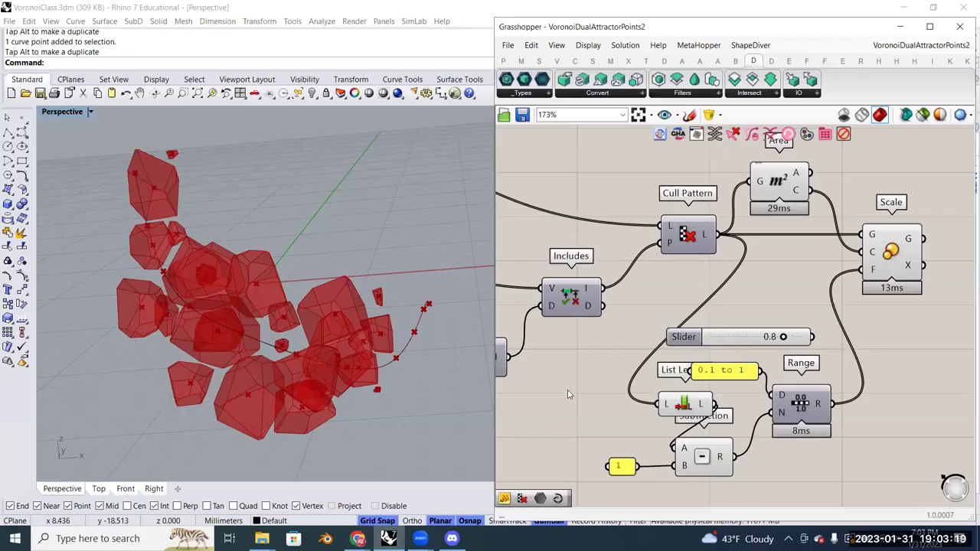